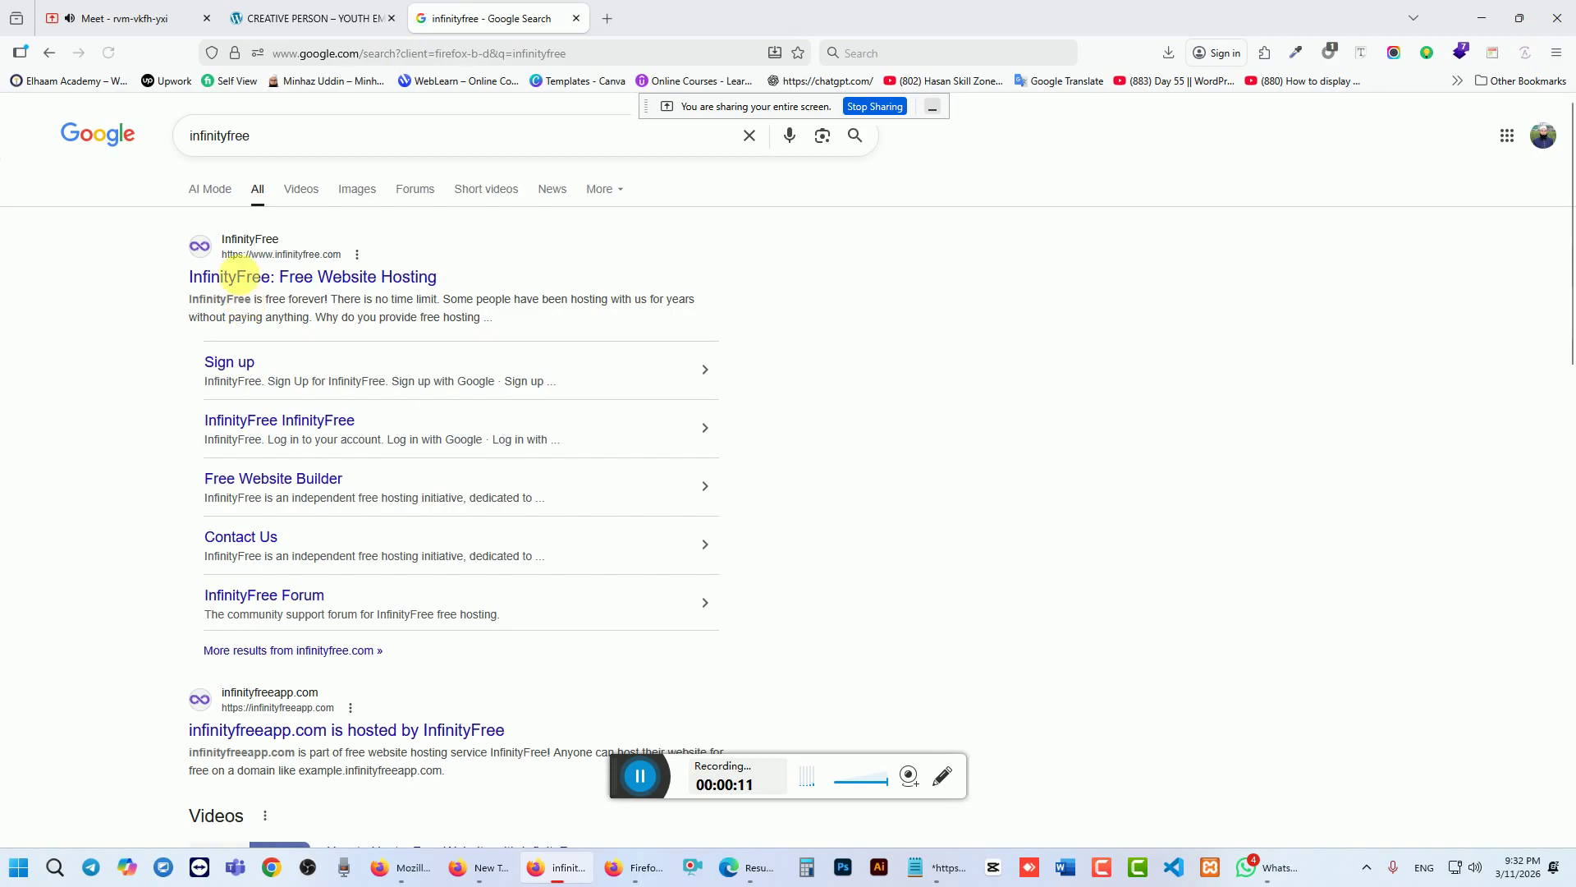
Step: Open the InfinityFree website from the search results and register with the second listed Google account, approving its access
left_click(244, 276)
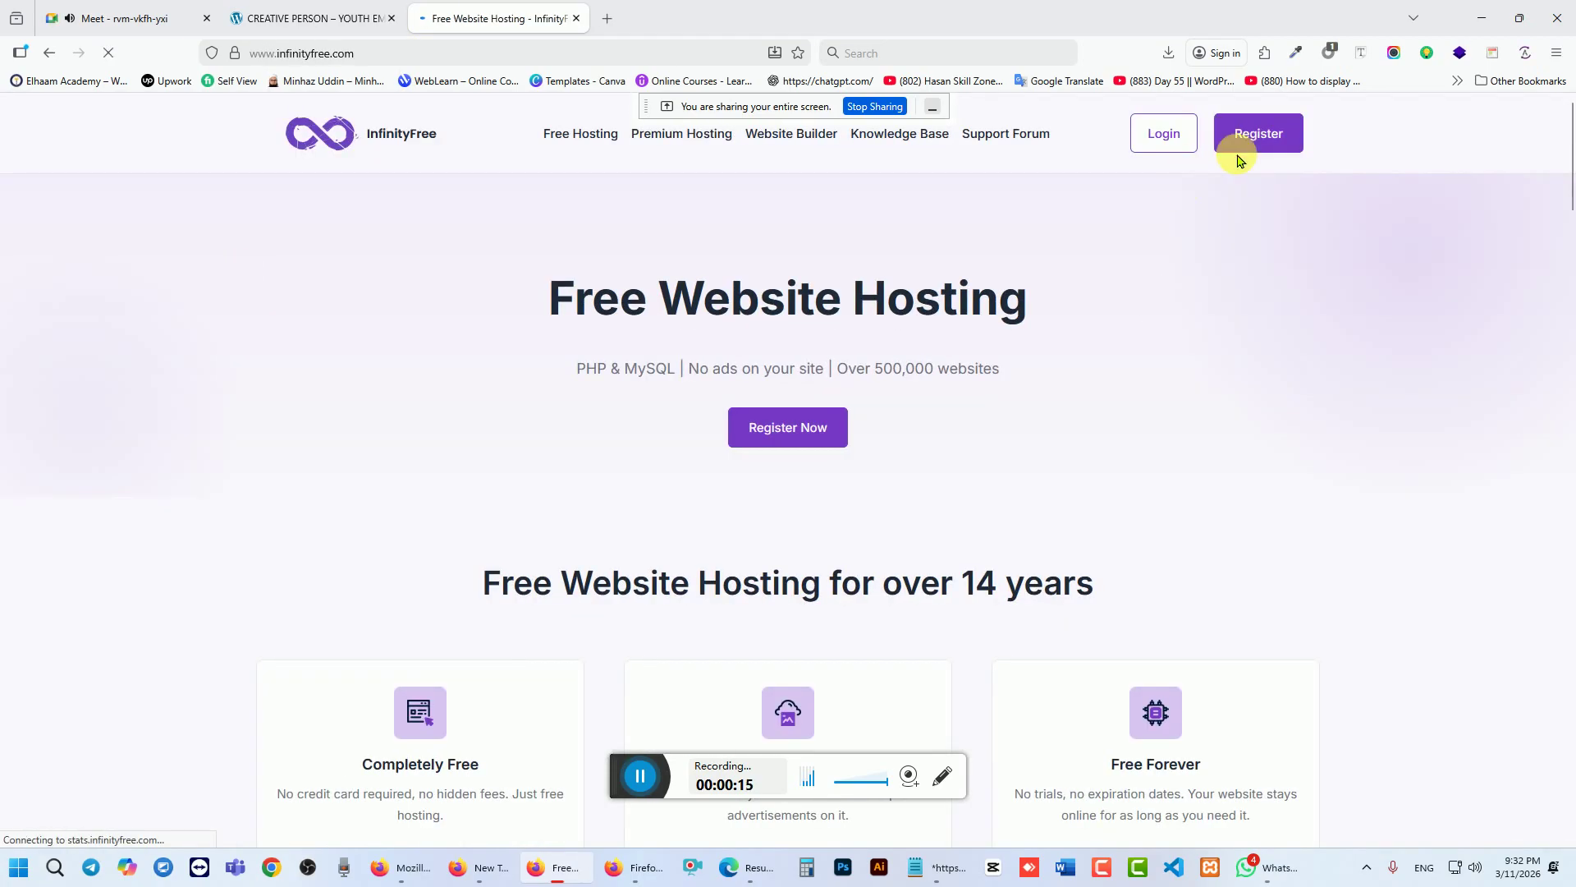
left_click(779, 429)
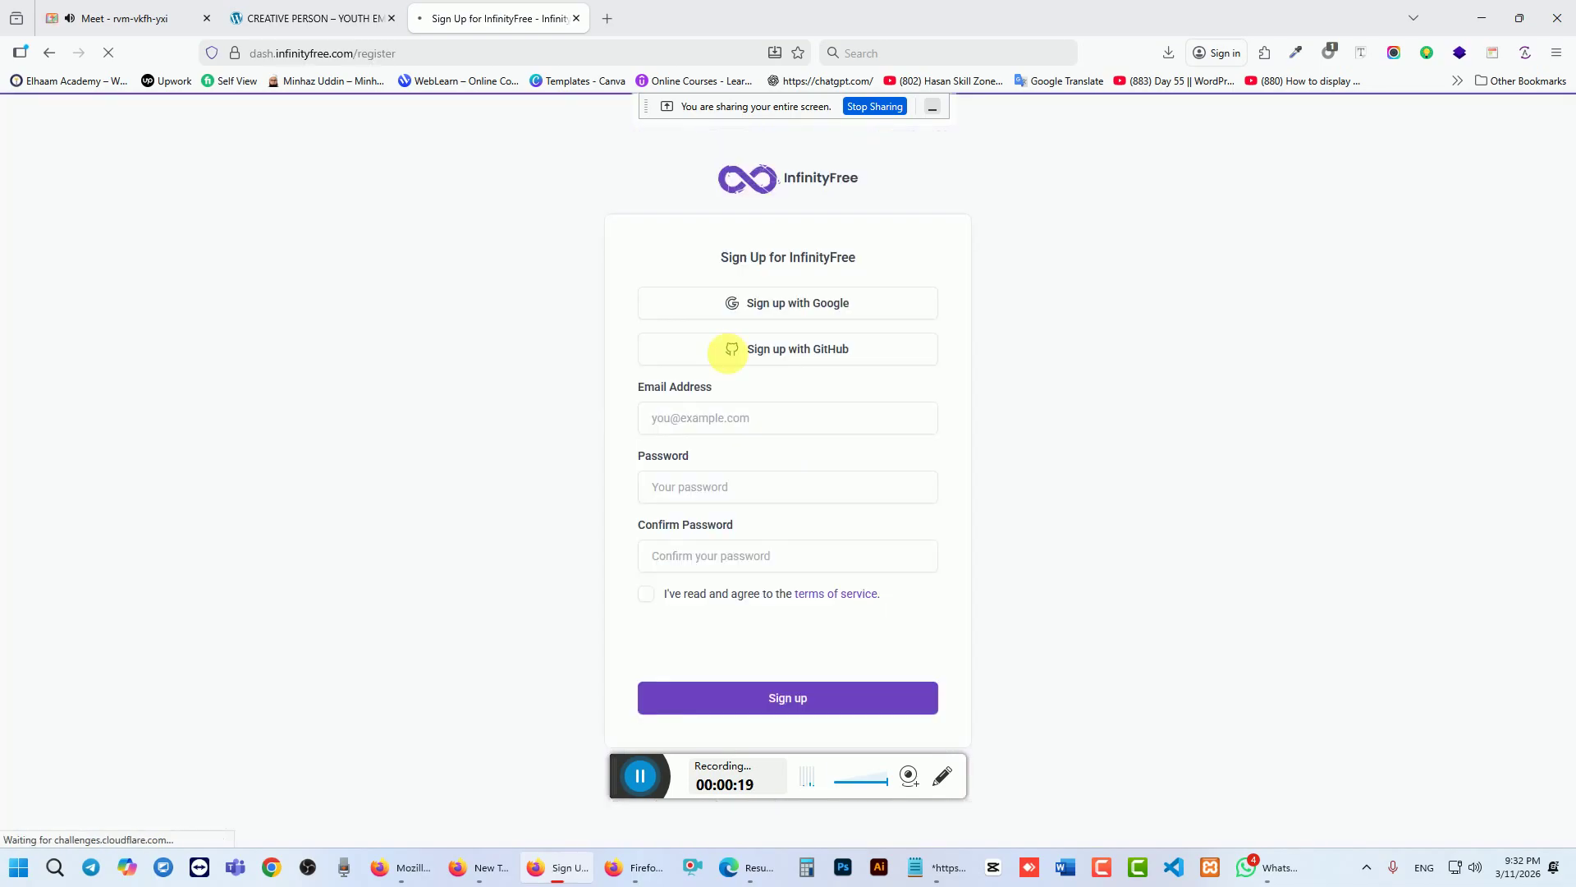
left_click(786, 302)
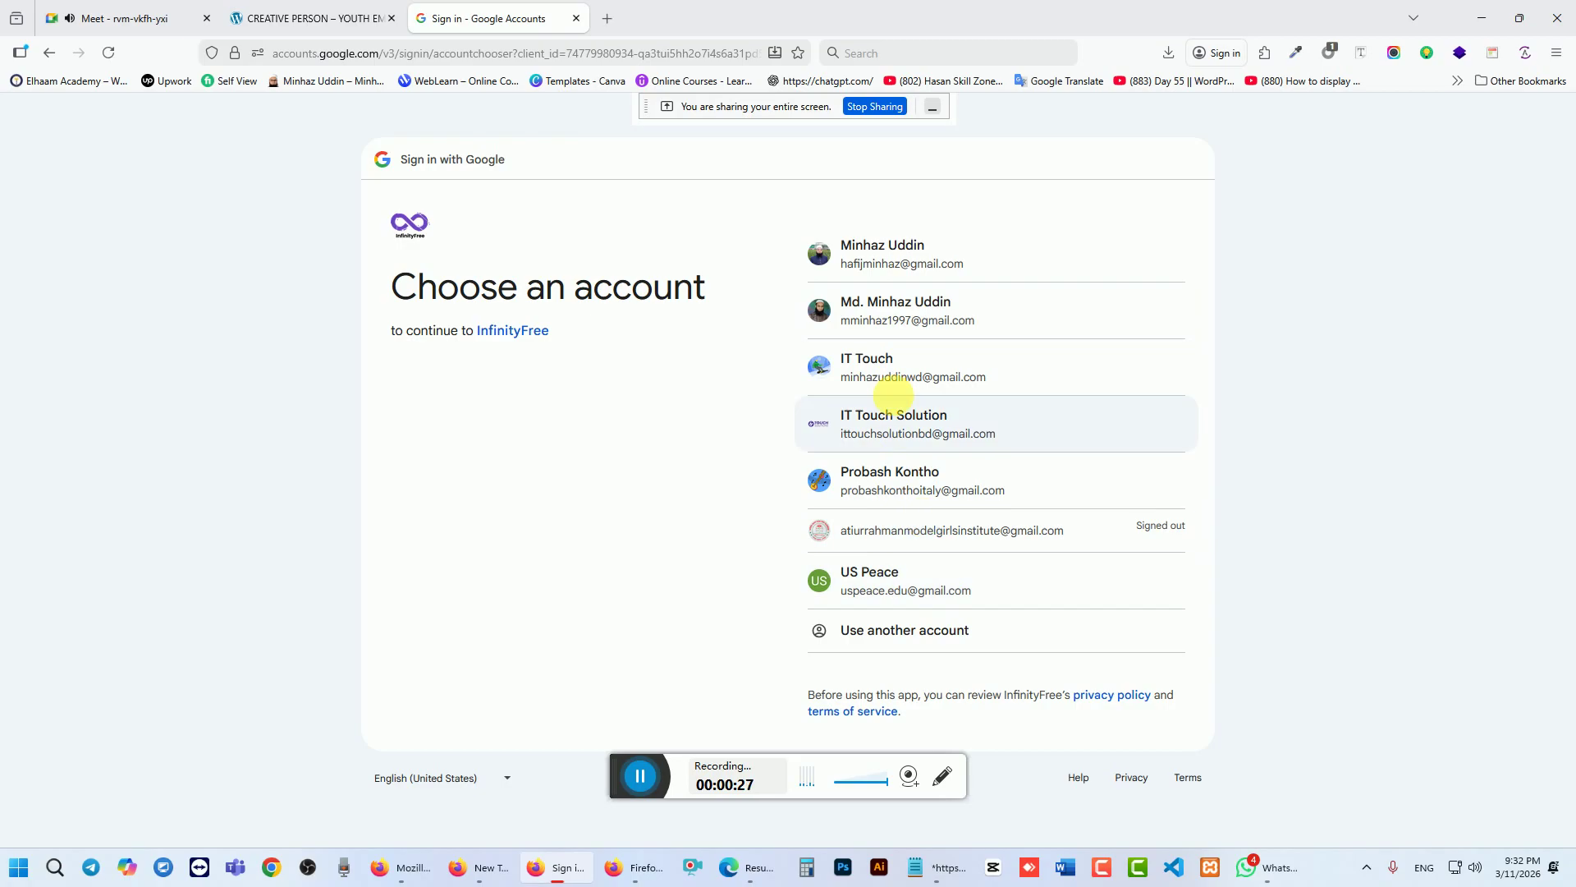
left_click(885, 310)
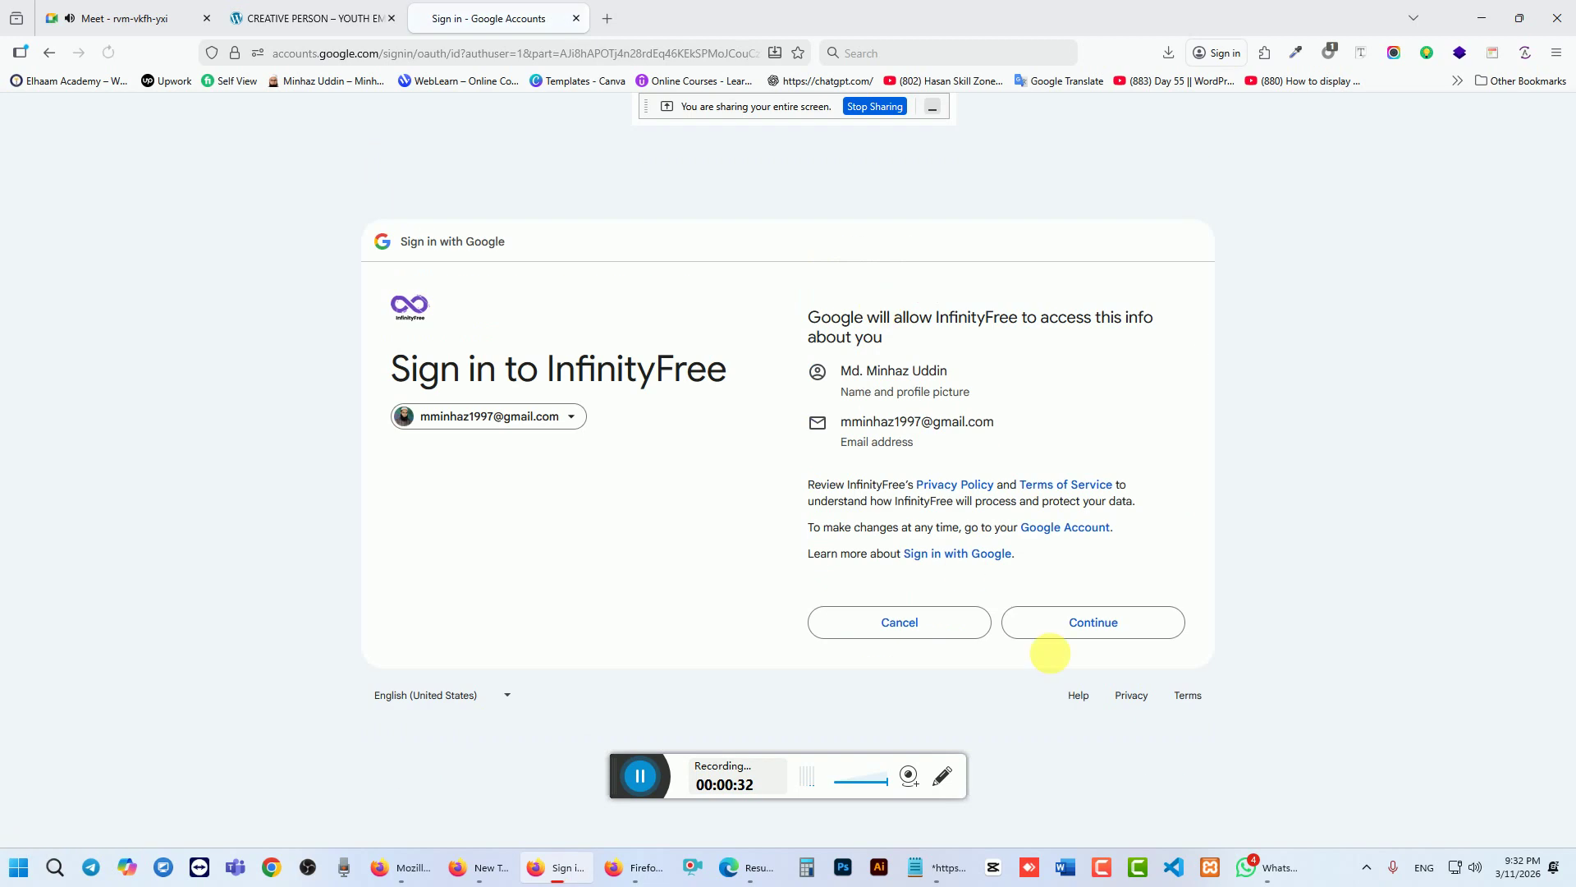
left_click(1078, 622)
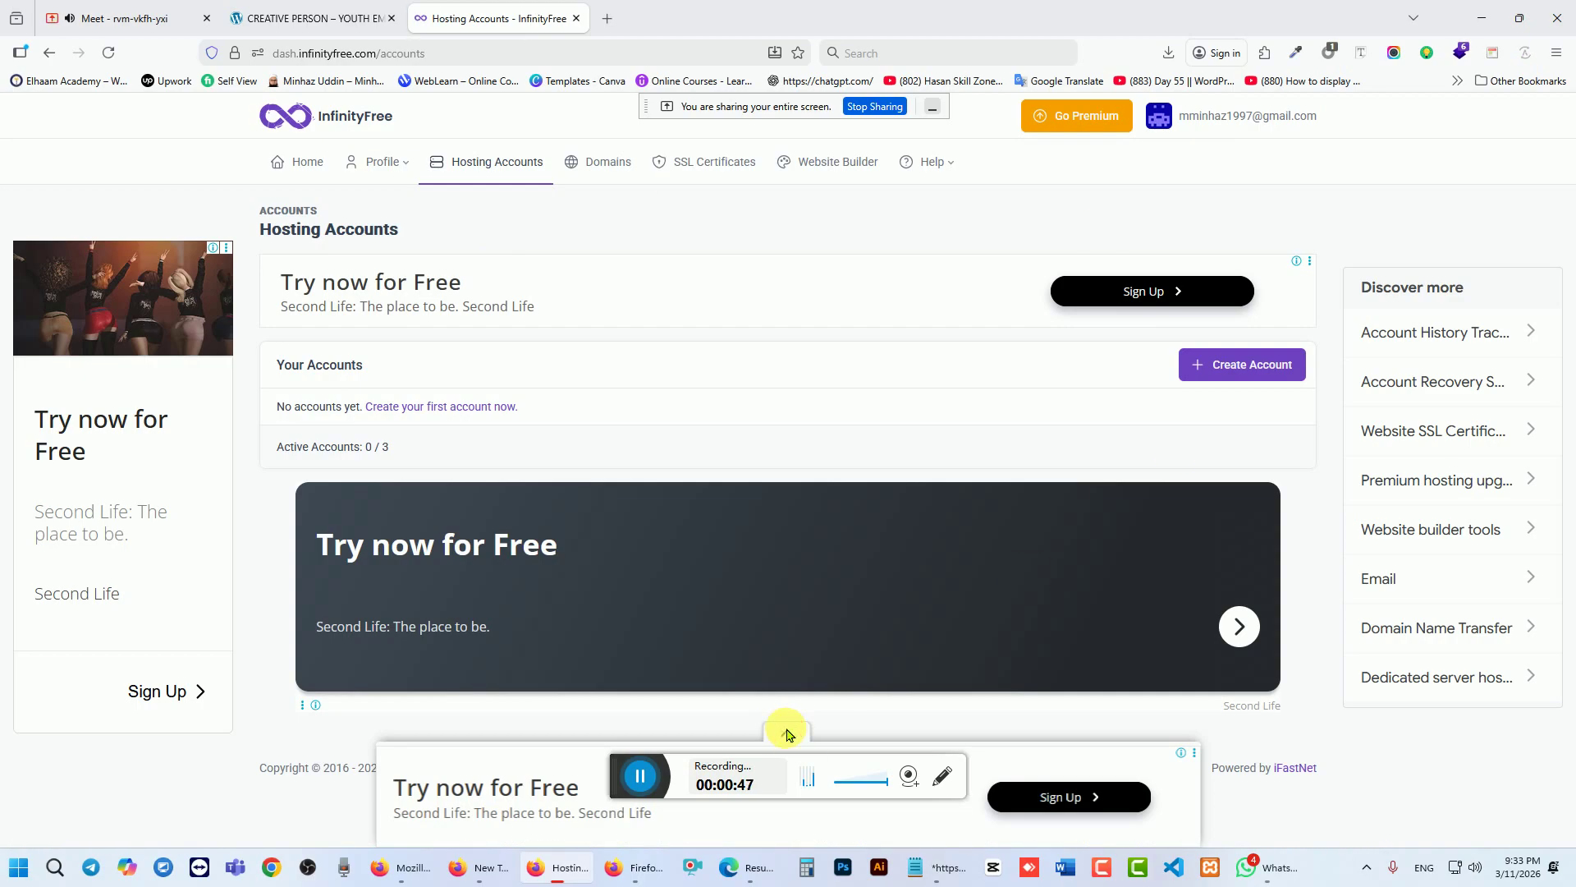
Step: Collapse the banner ad and start creating the first hosting account
left_click(786, 733)
left_click_drag(712, 807, 1251, 871)
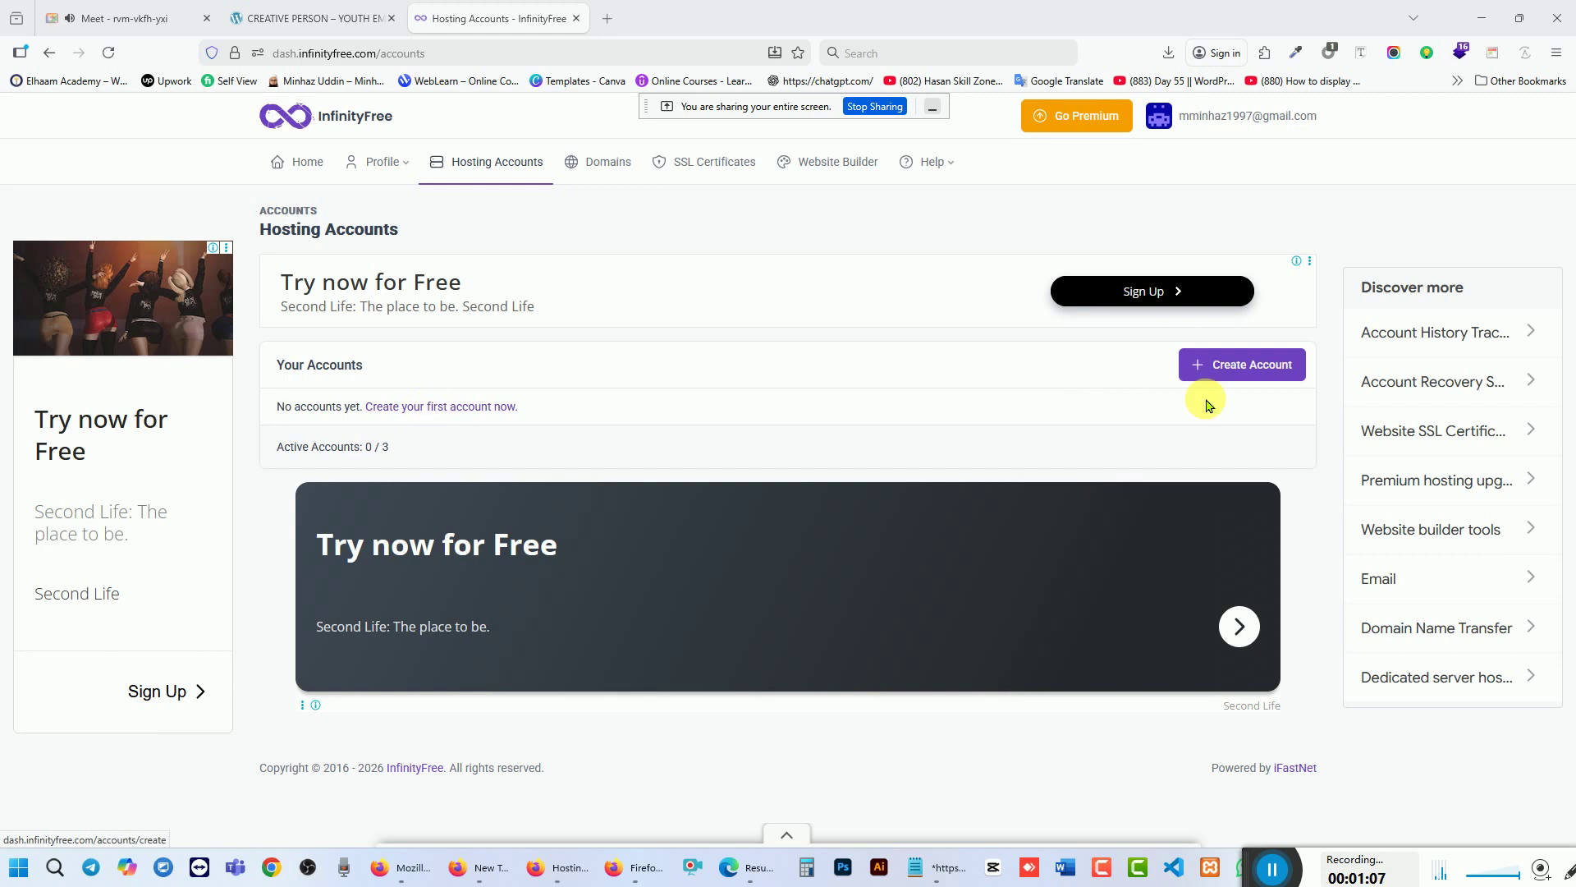
left_click(436, 407)
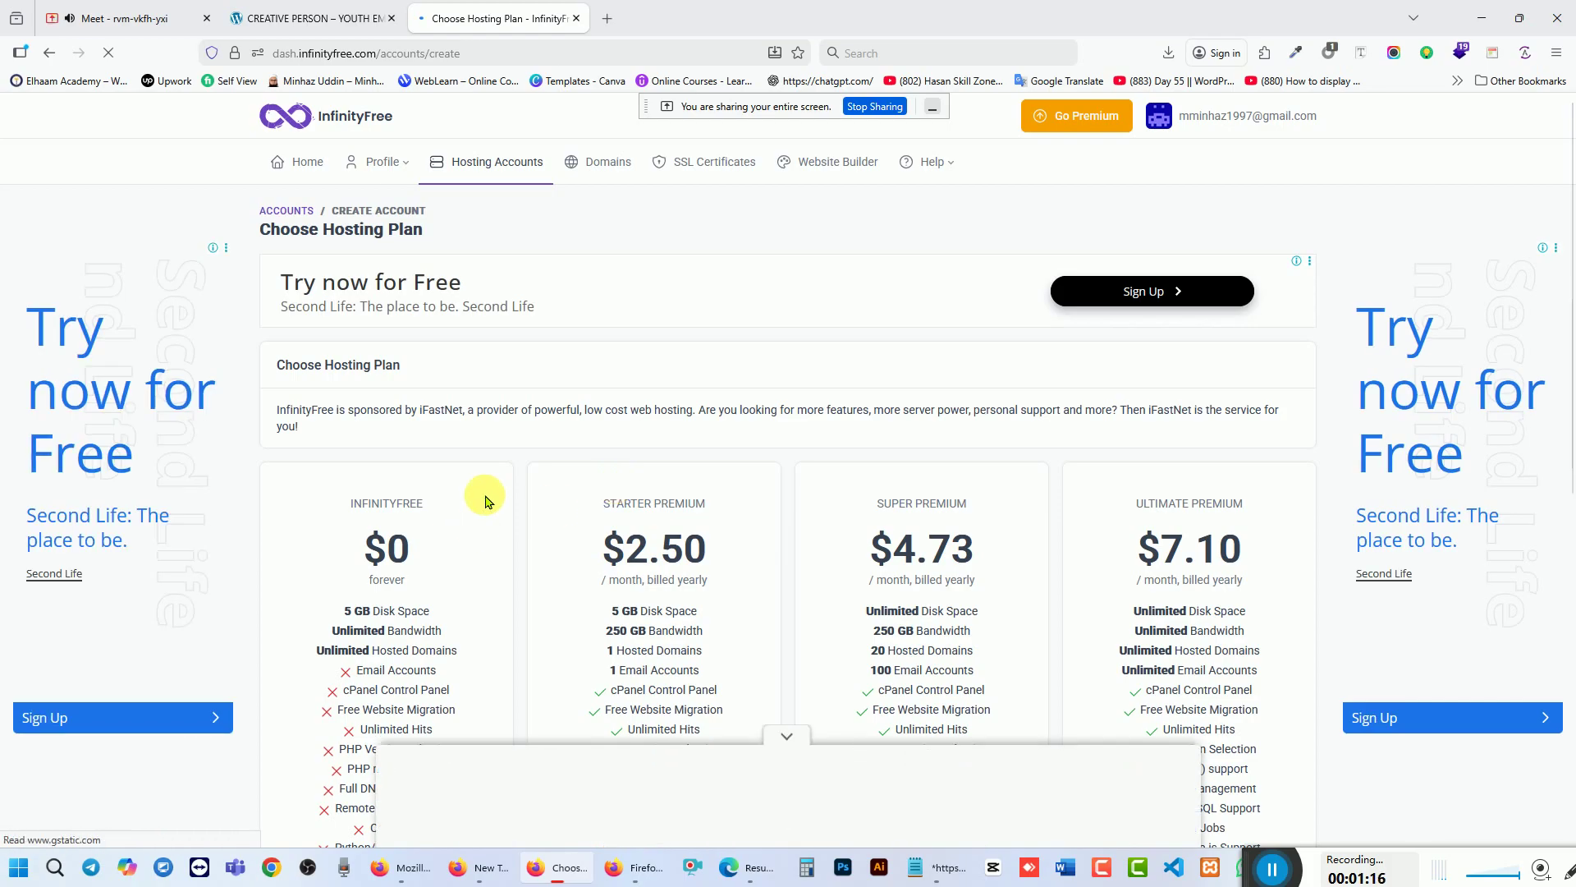
Step: Compare the prices and features of the free and premium hosting plans
scroll(549, 387, "down", 1)
scroll(549, 388, "down", 1)
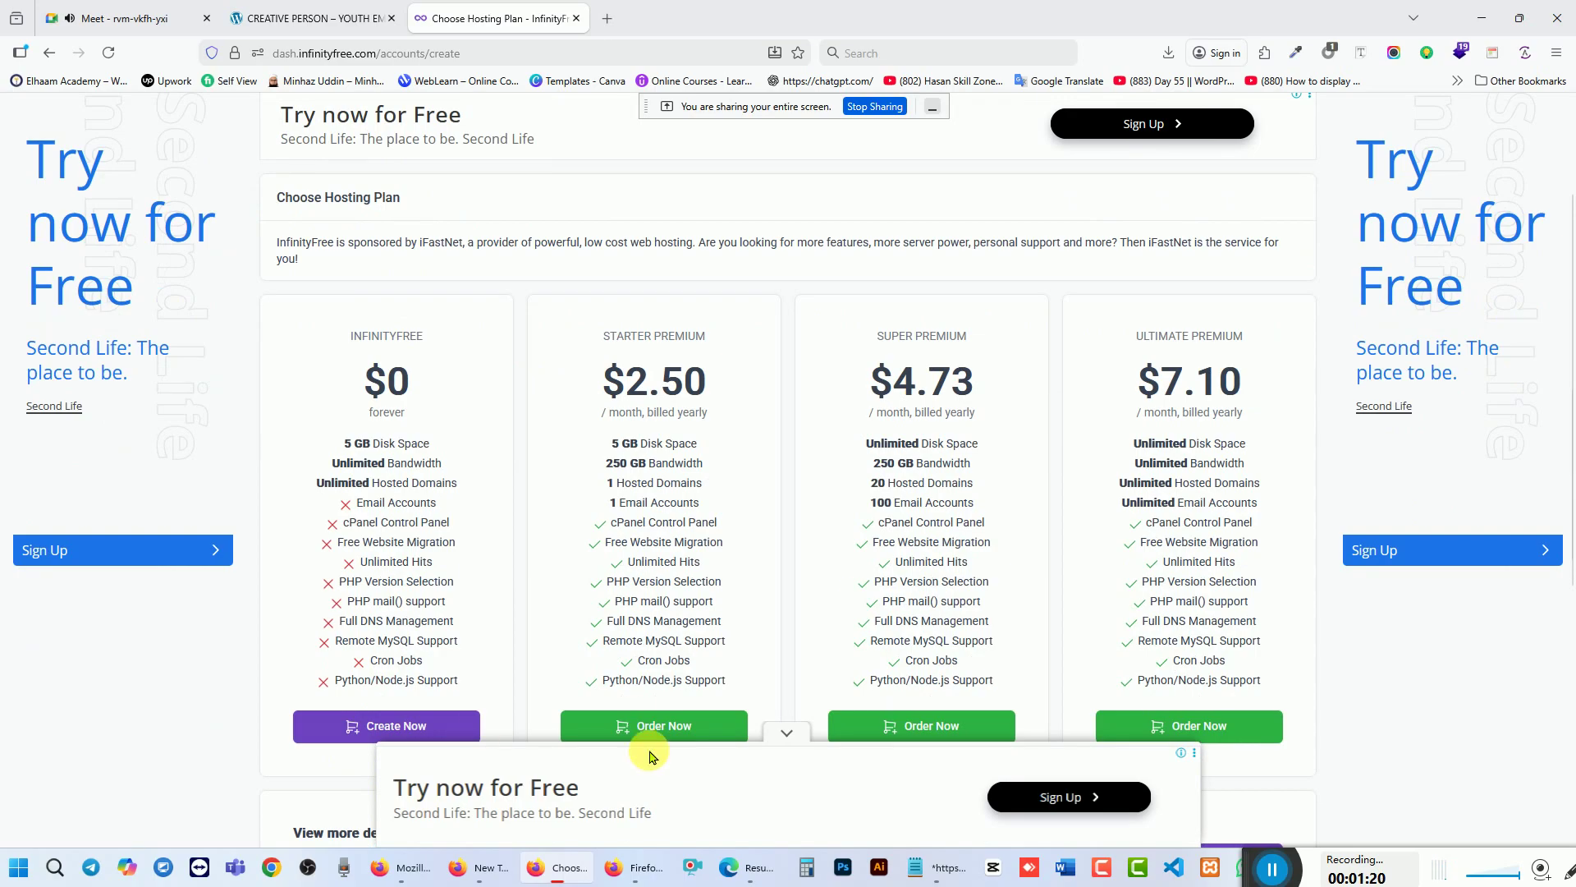
left_click(792, 737)
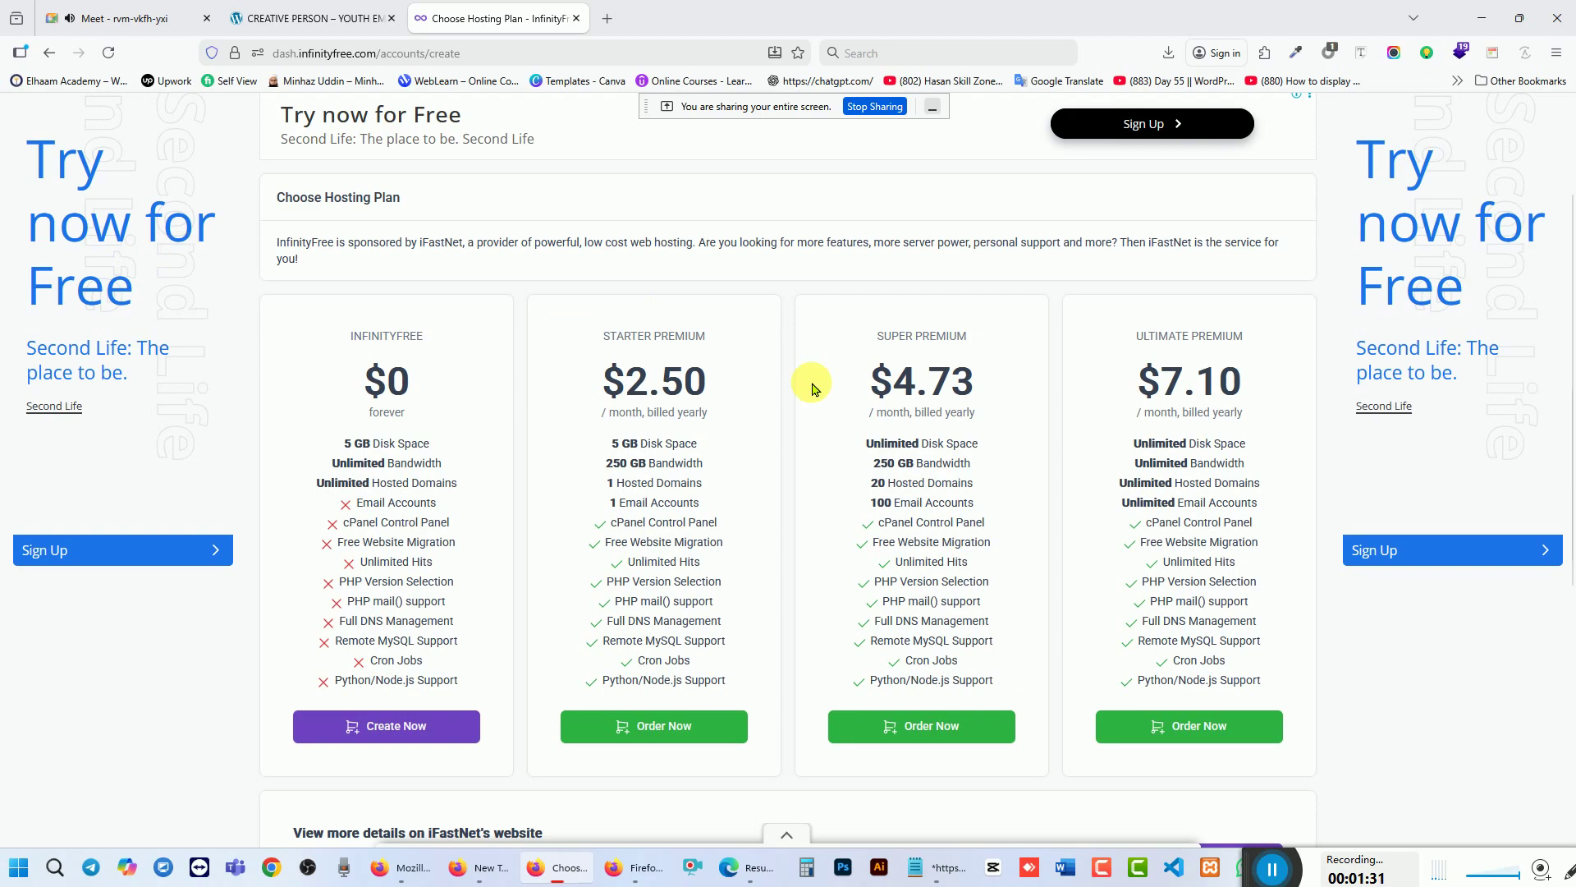
scroll(950, 644, "down", 5)
scroll(944, 632, "up", 7)
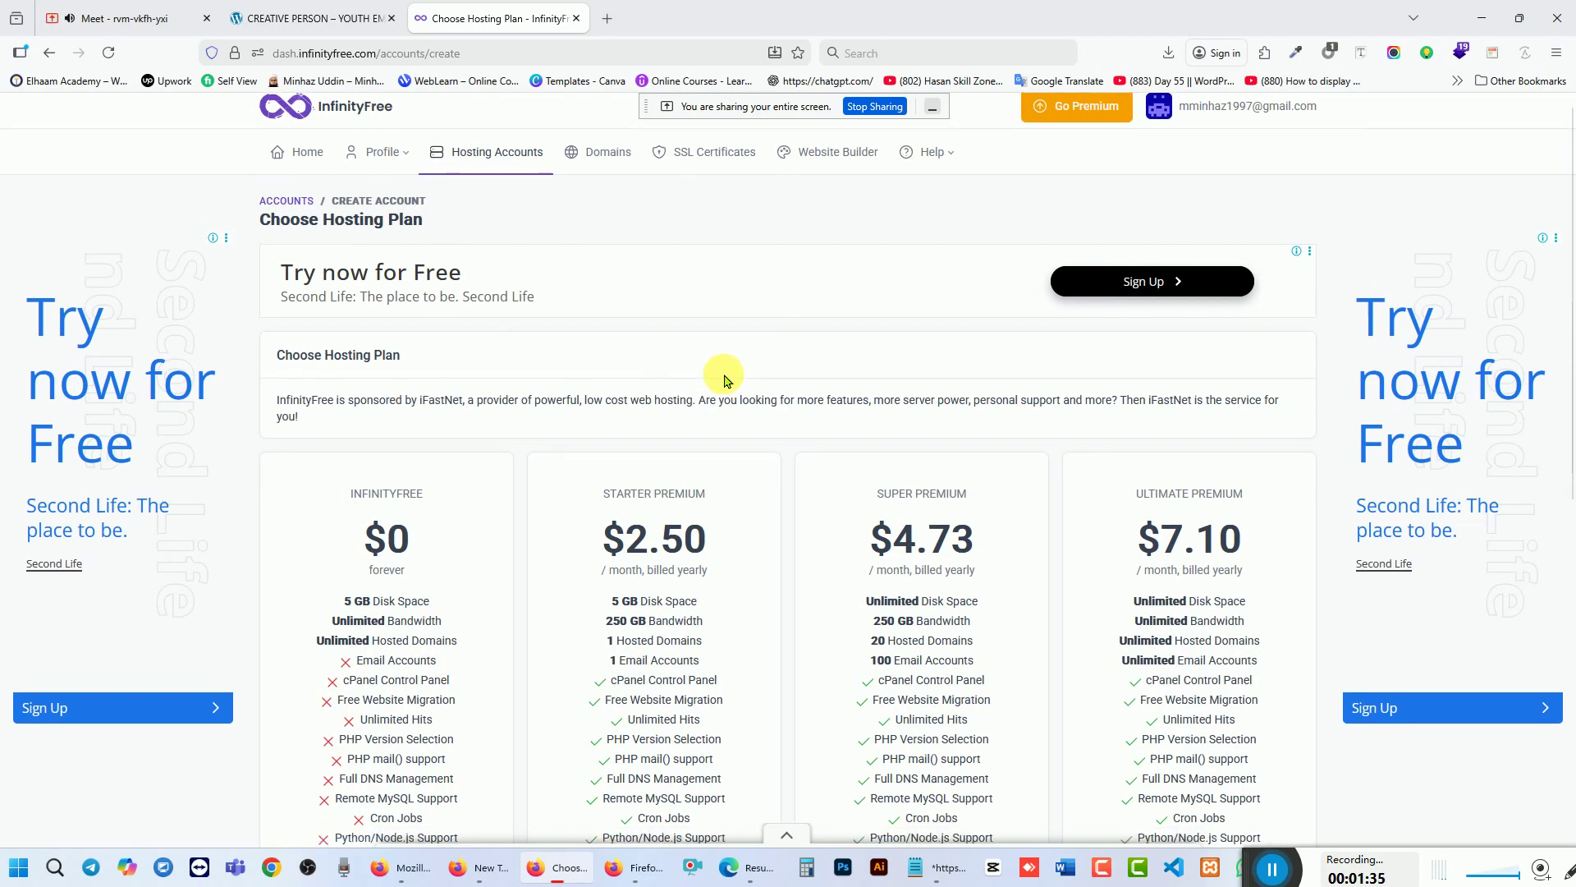
scroll(722, 378, "down", 4)
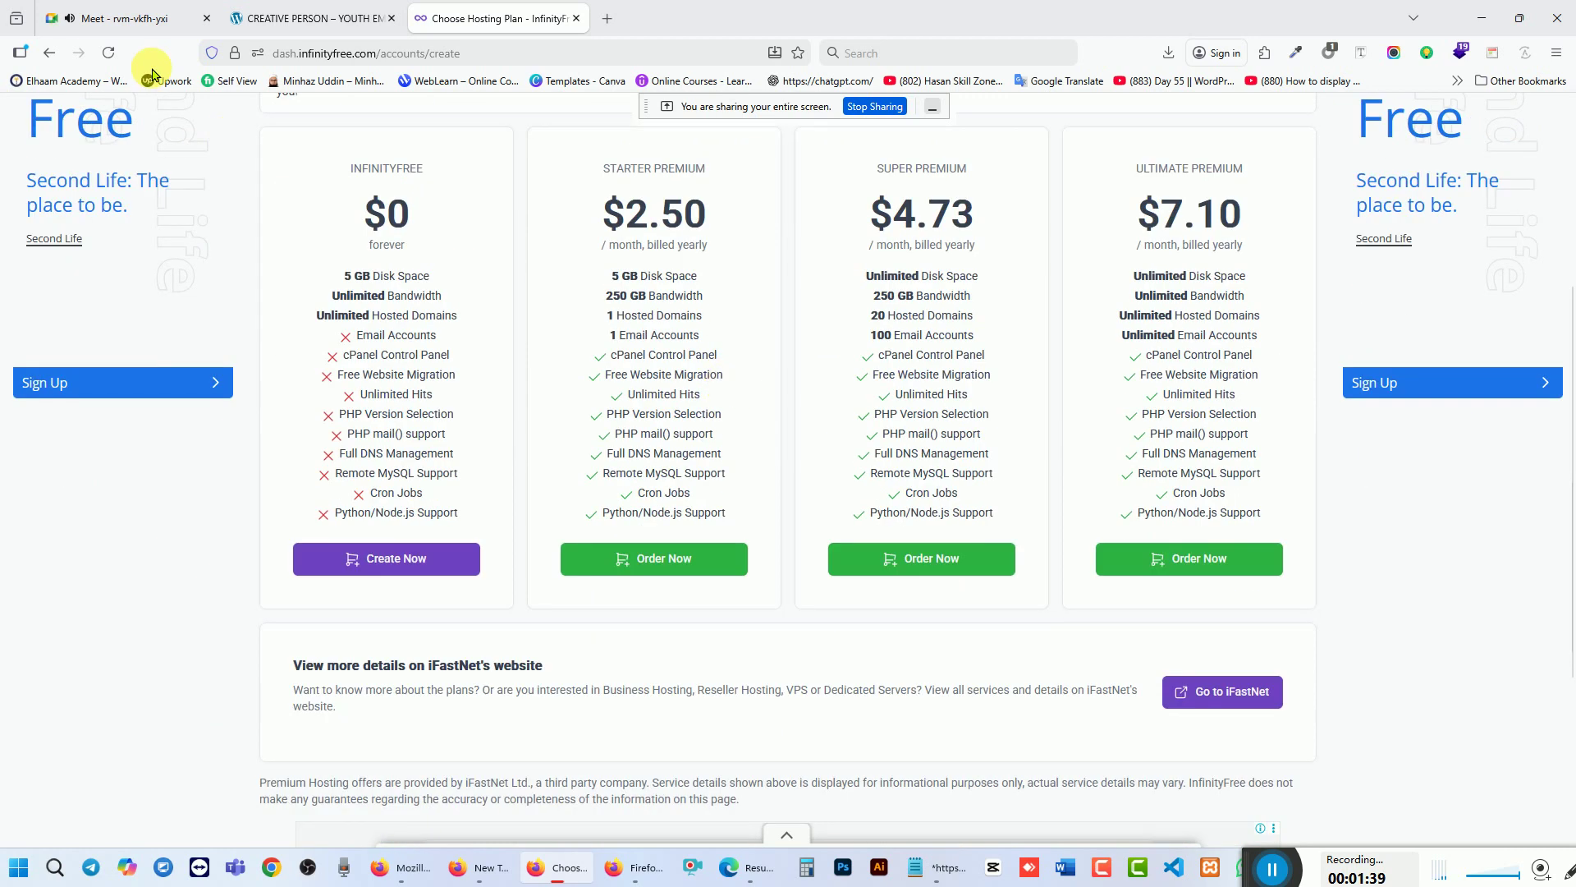
left_click(136, 18)
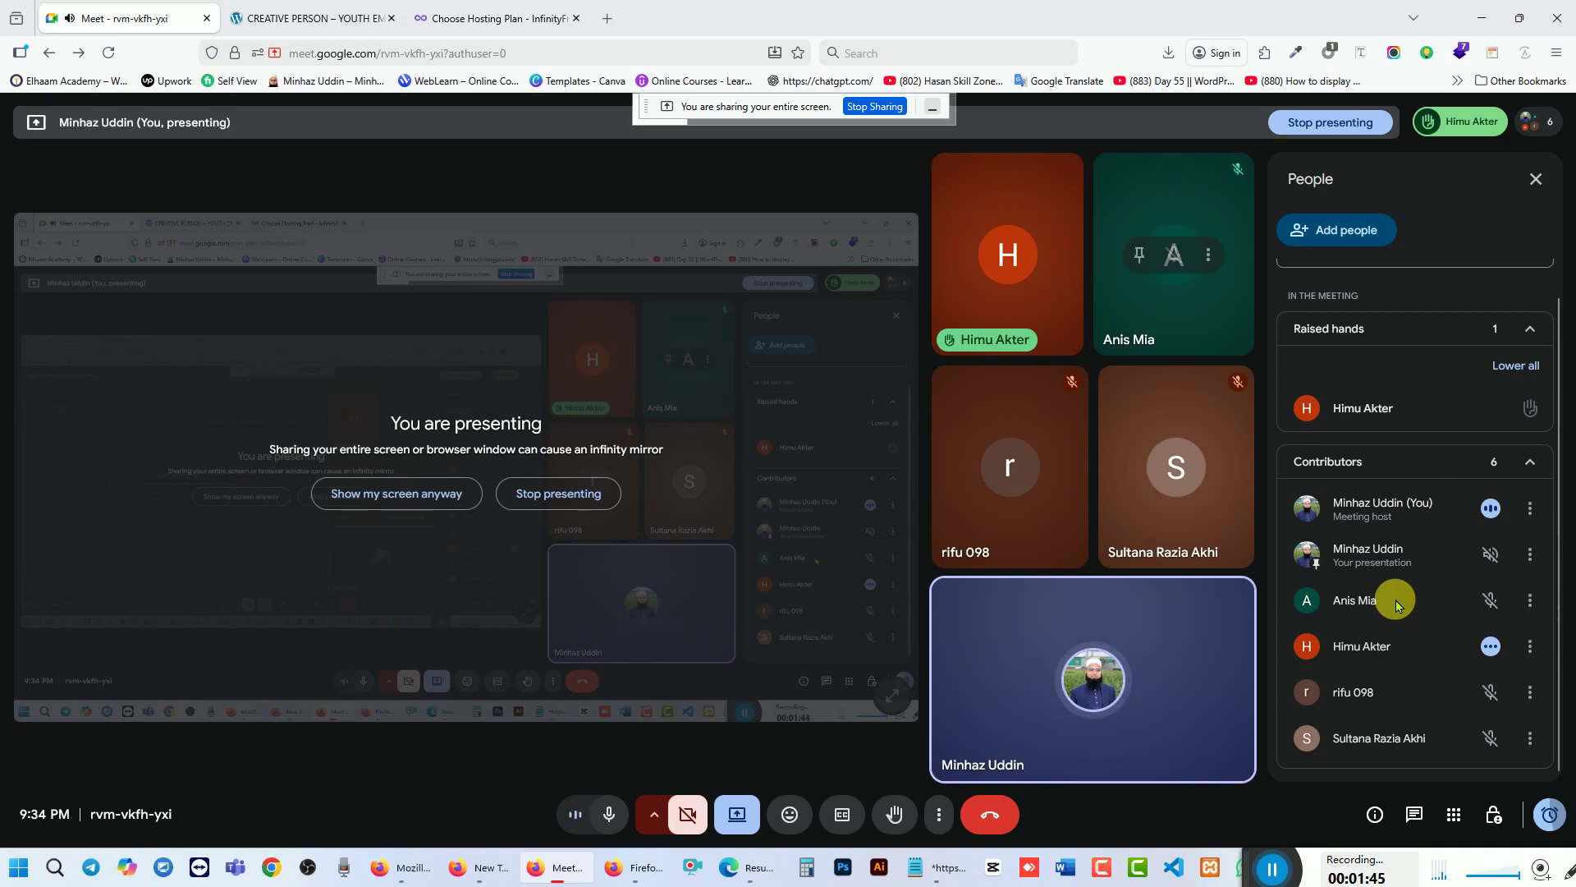
left_click(489, 16)
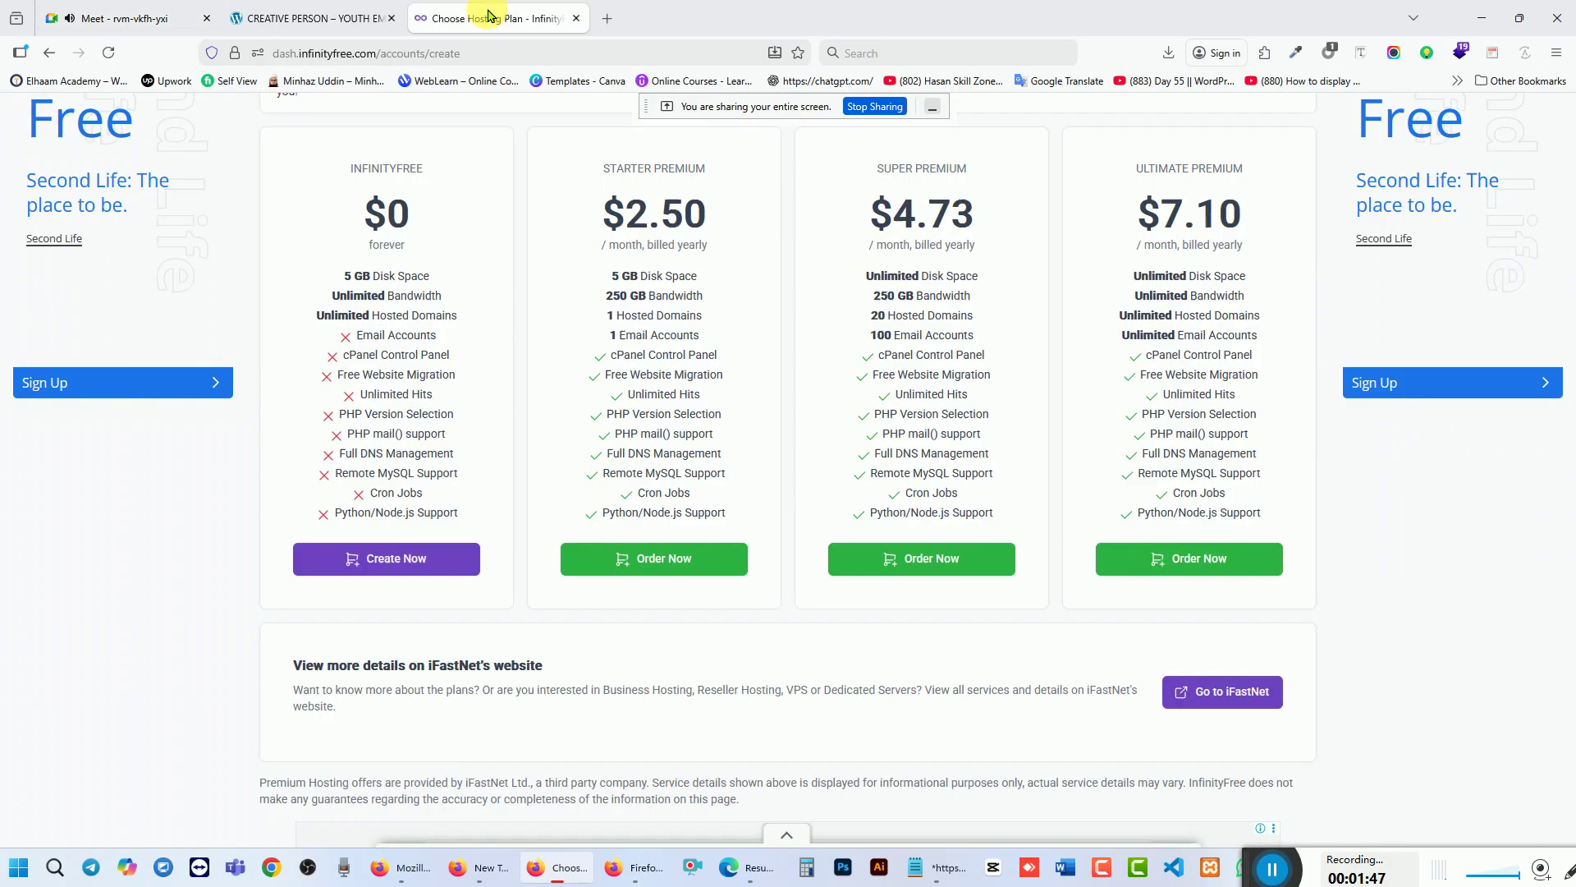
Step: Choose the free $0 InfinityFree hosting plan for the new account
scroll(436, 386, "up", 1)
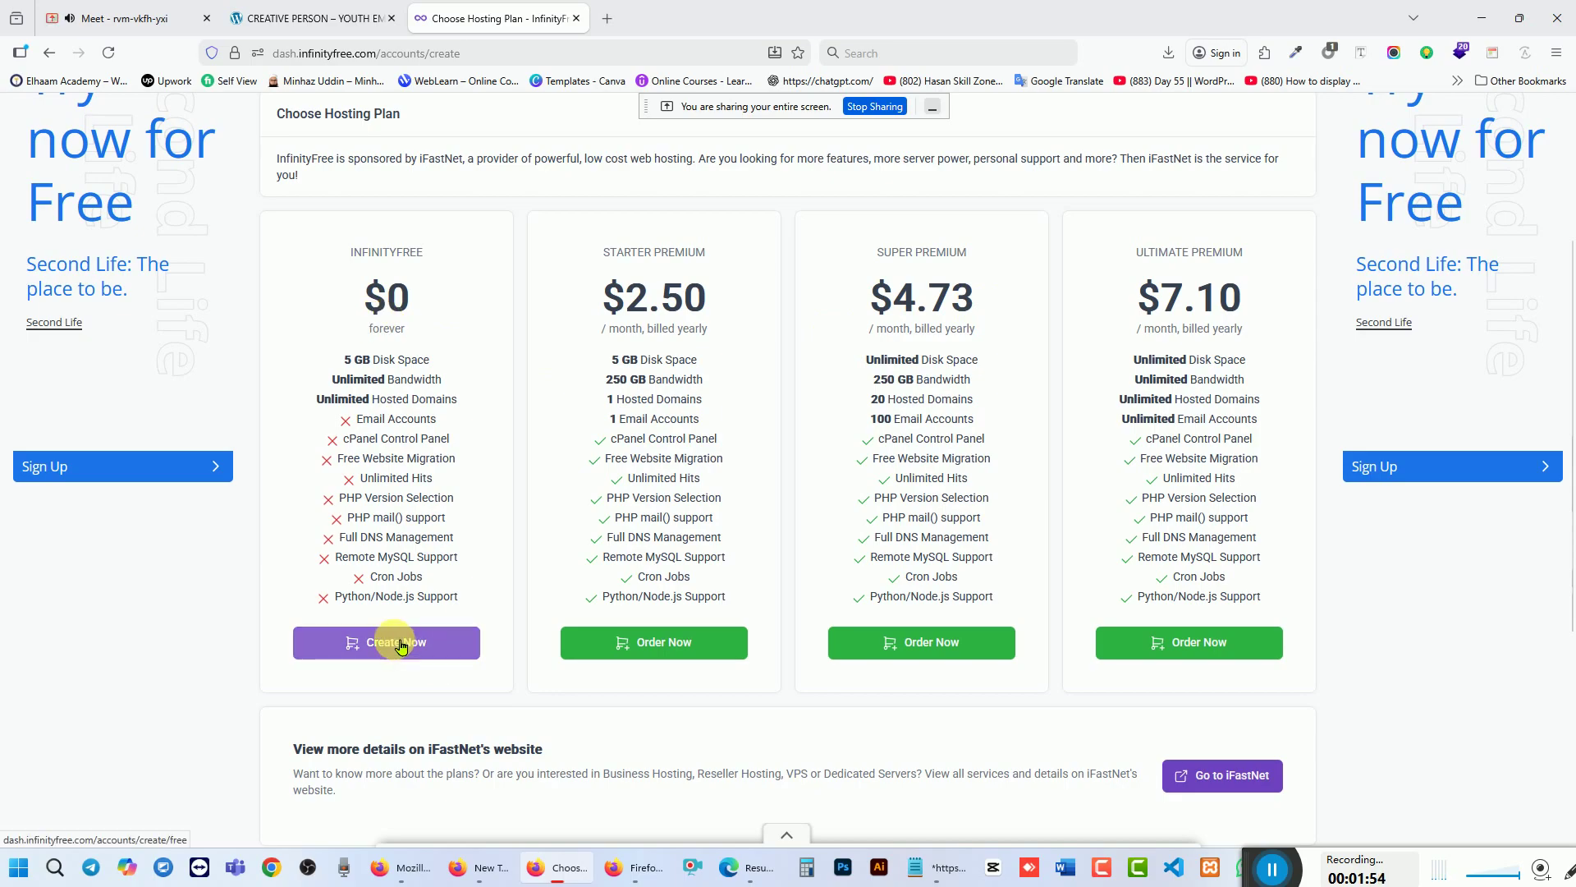
scroll(538, 405, "up", 3)
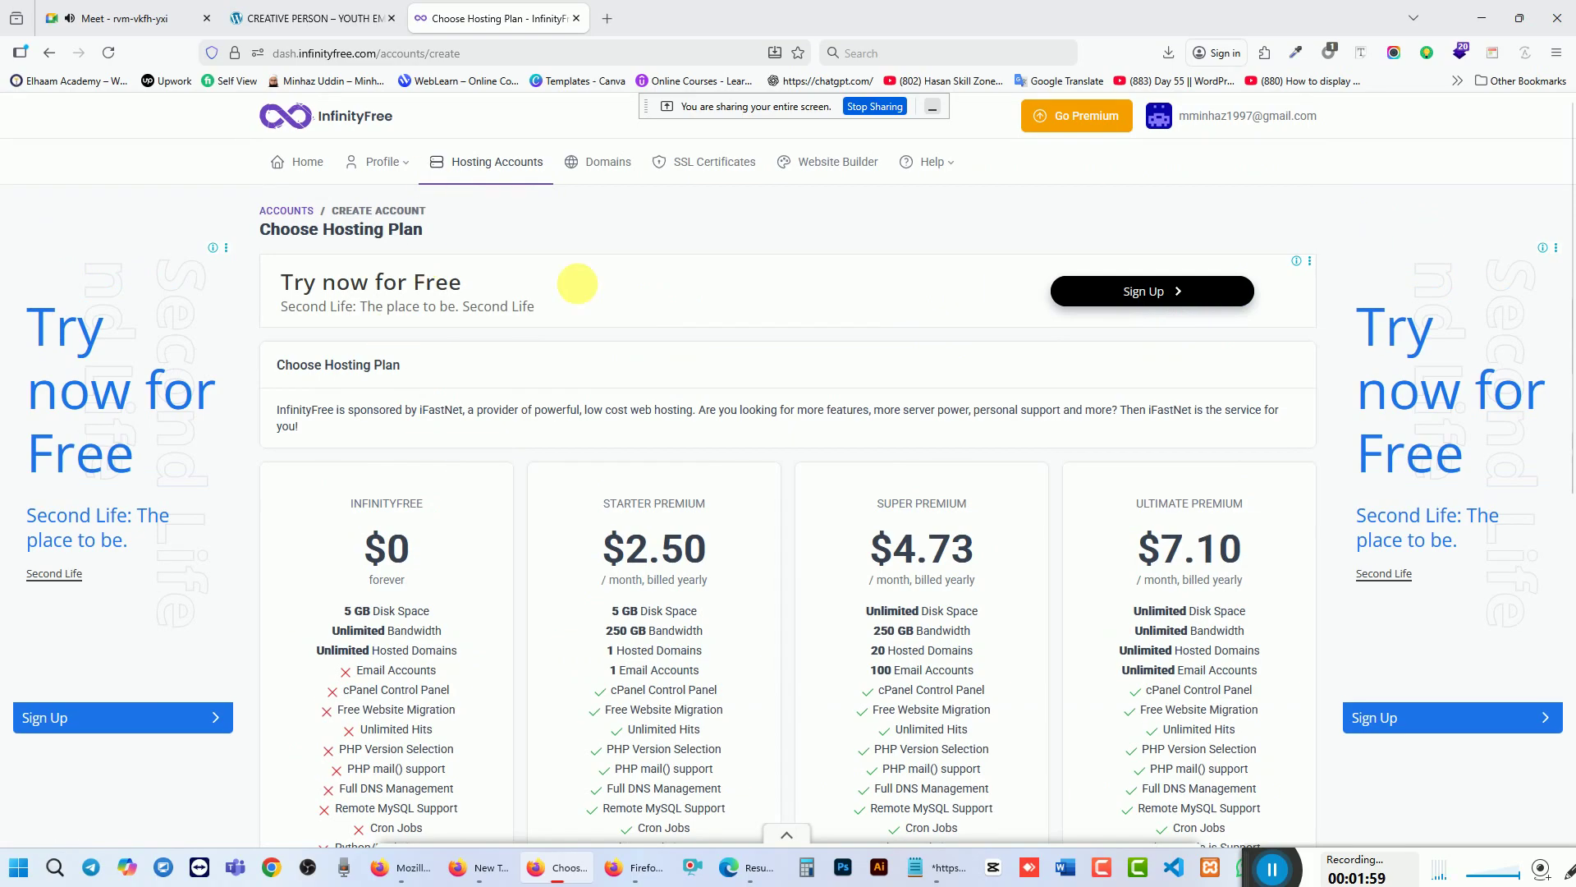
scroll(605, 344, "down", 3)
scroll(544, 417, "down", 2)
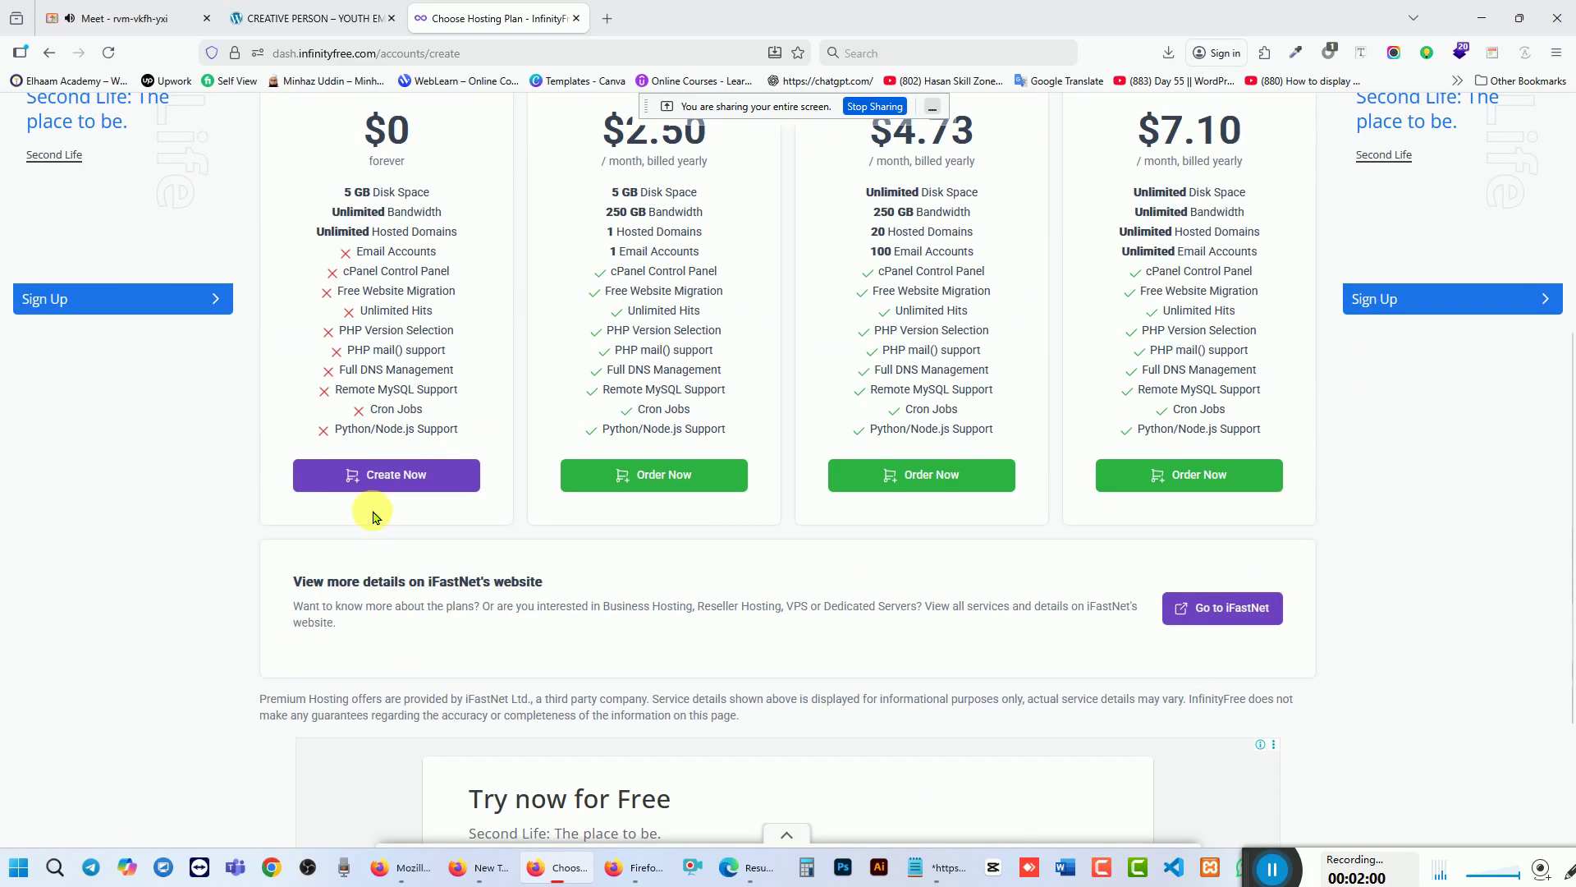
left_click(391, 474)
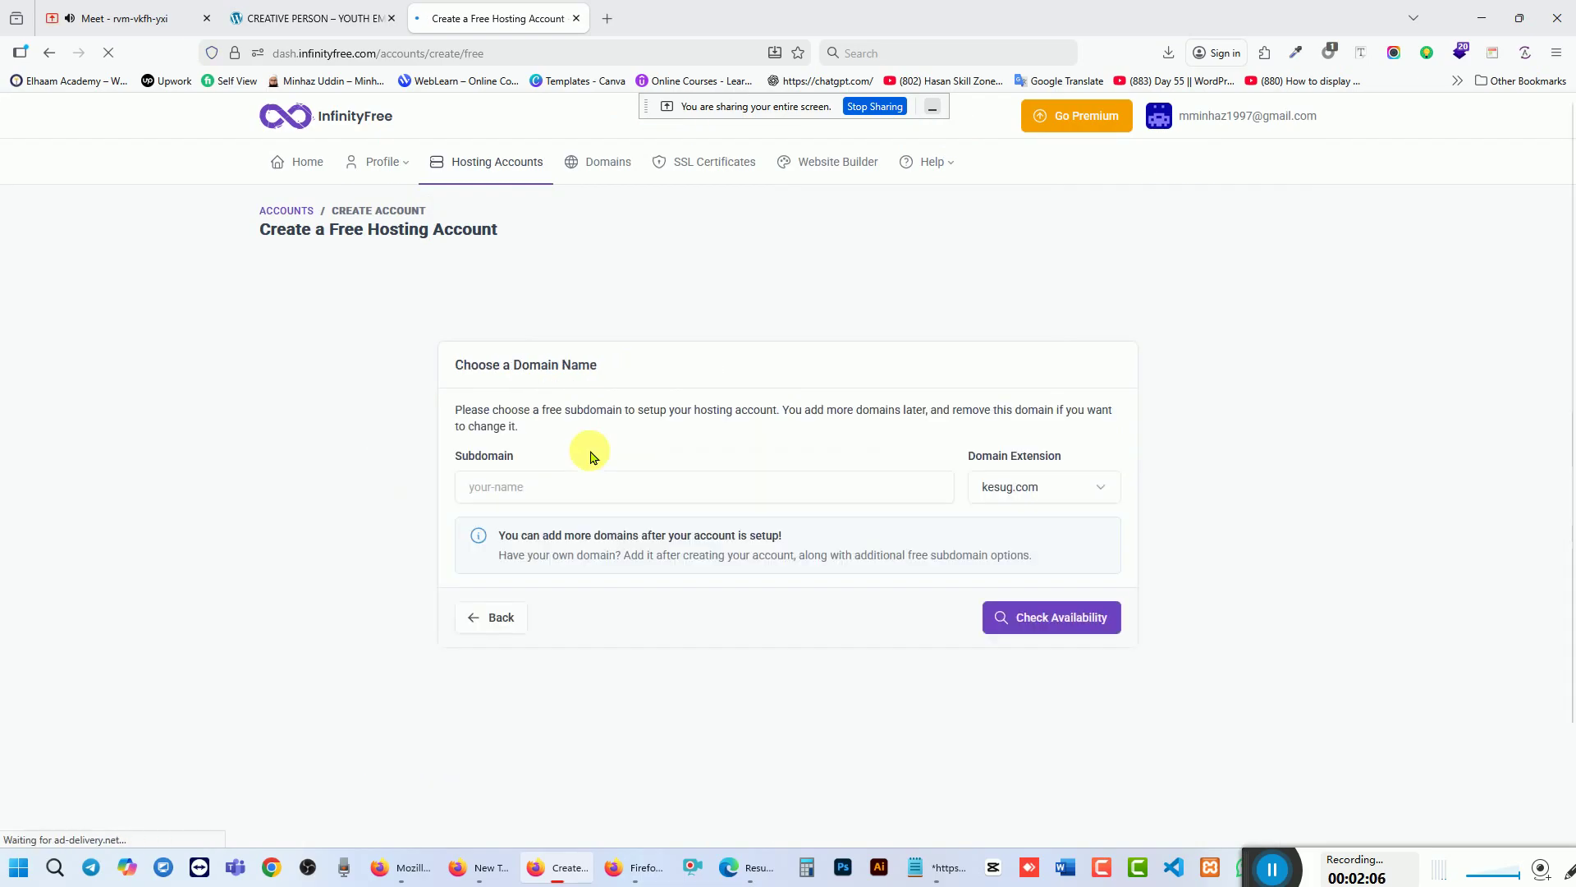
Step: Check the availability of a subdomain made of "learnwith" plus the owner's first name, with the wuaze.com extension, and collapse the banner ad
left_click(548, 503)
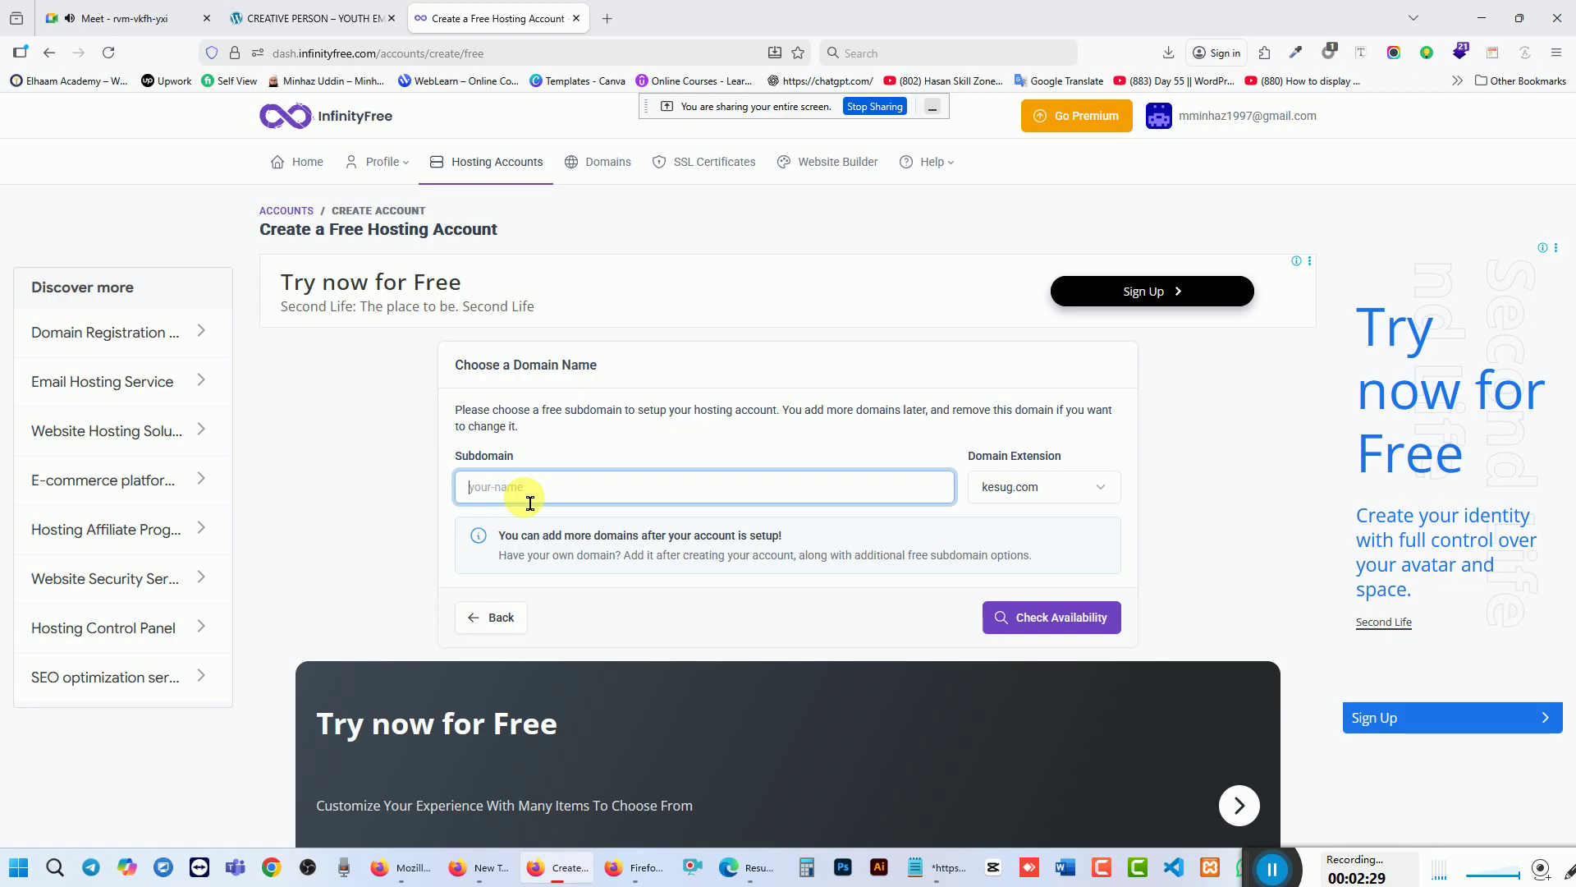
type("learnwithminhaz")
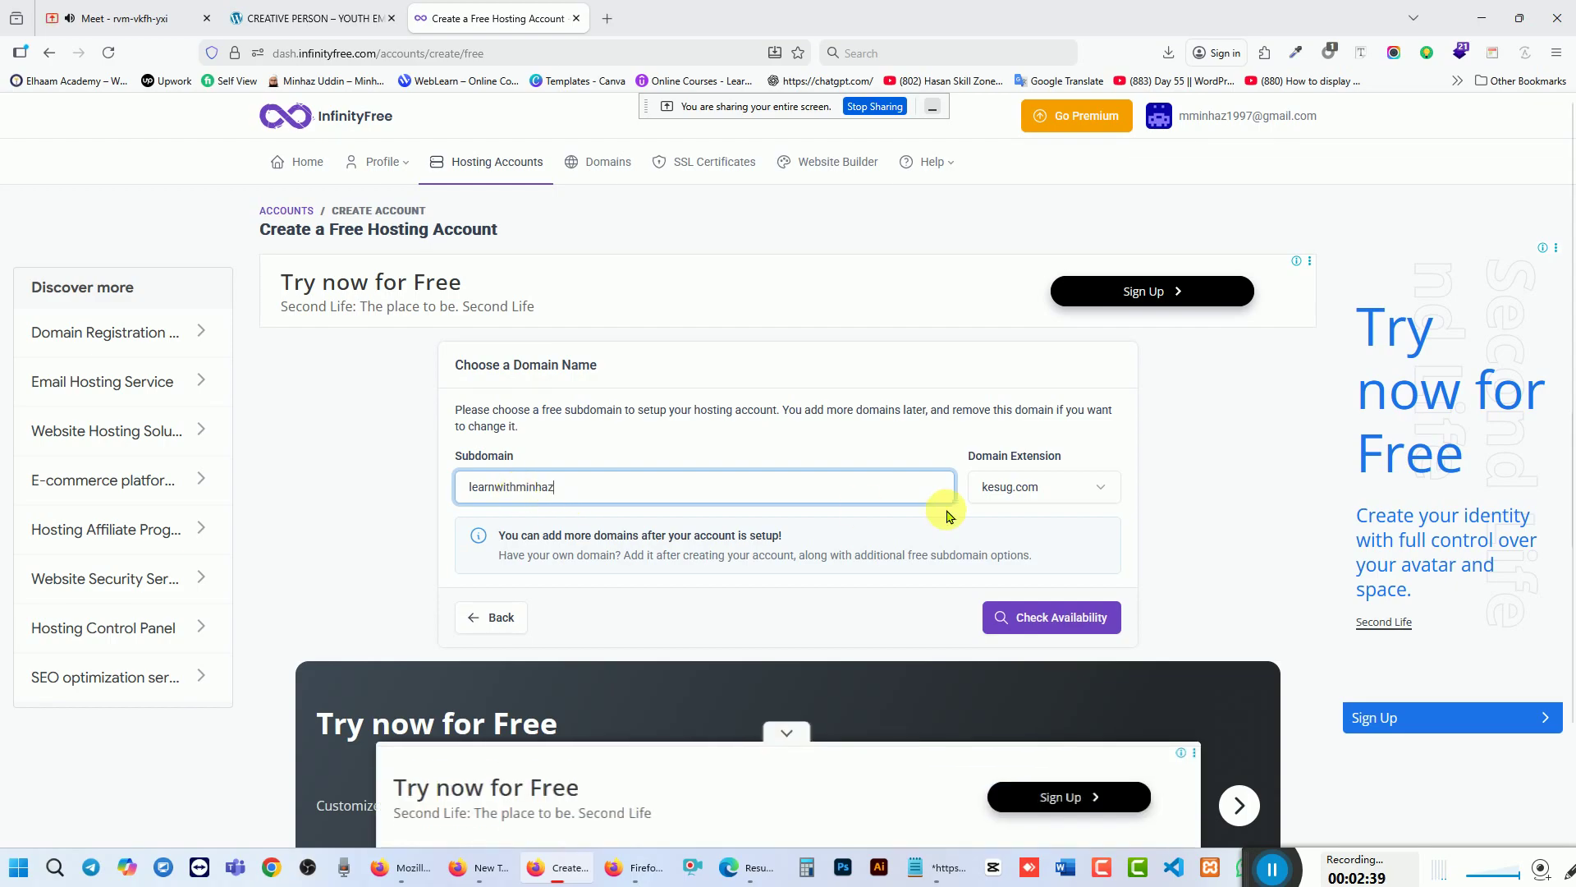
left_click(1024, 490)
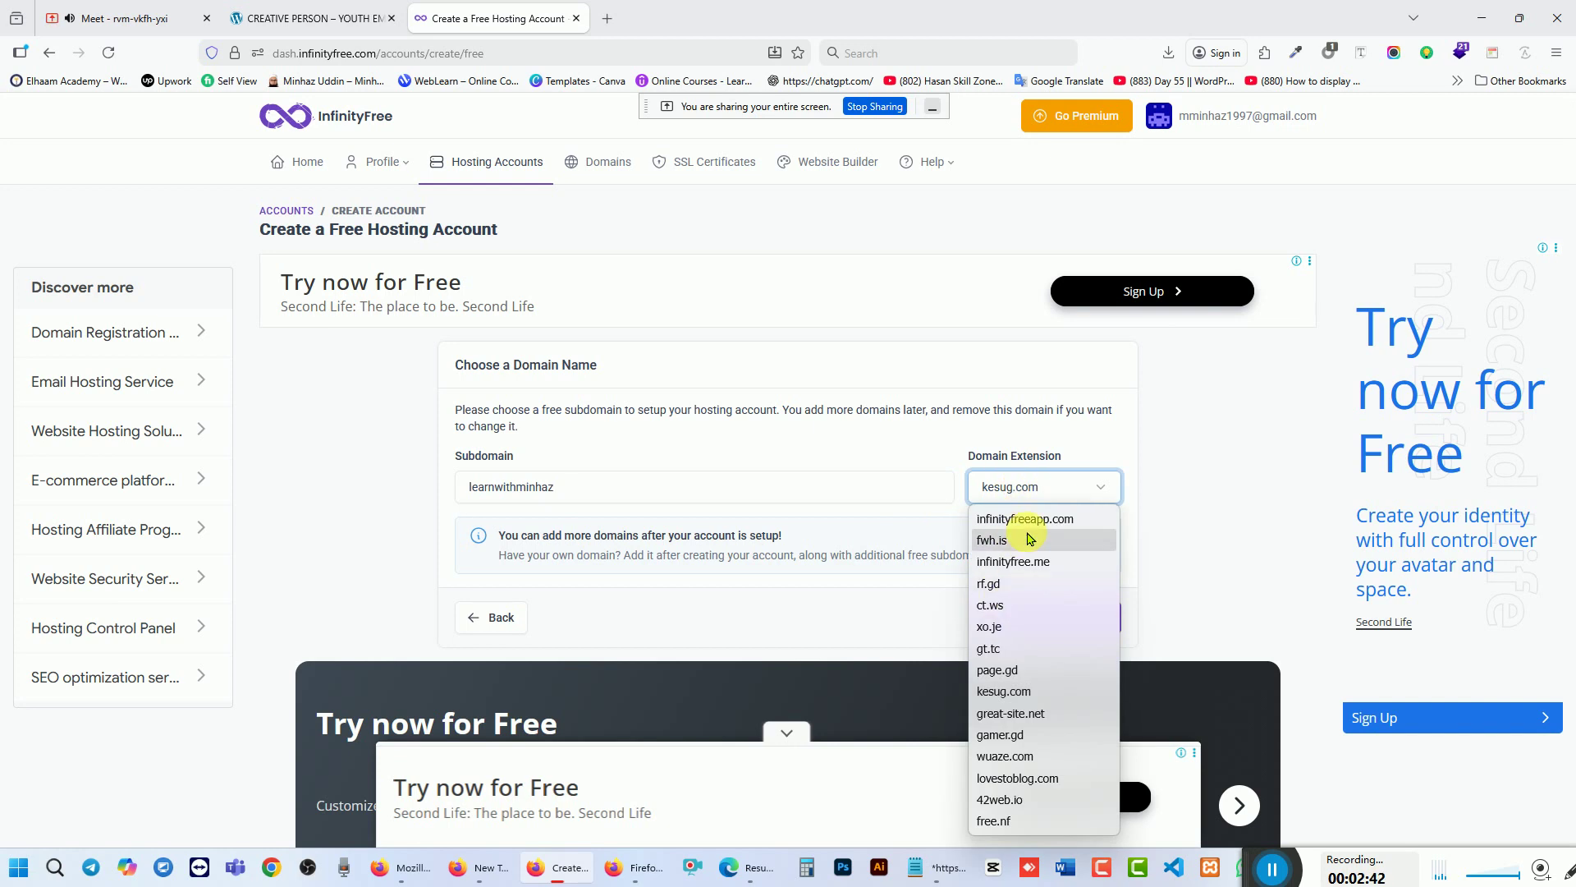
left_click(1011, 756)
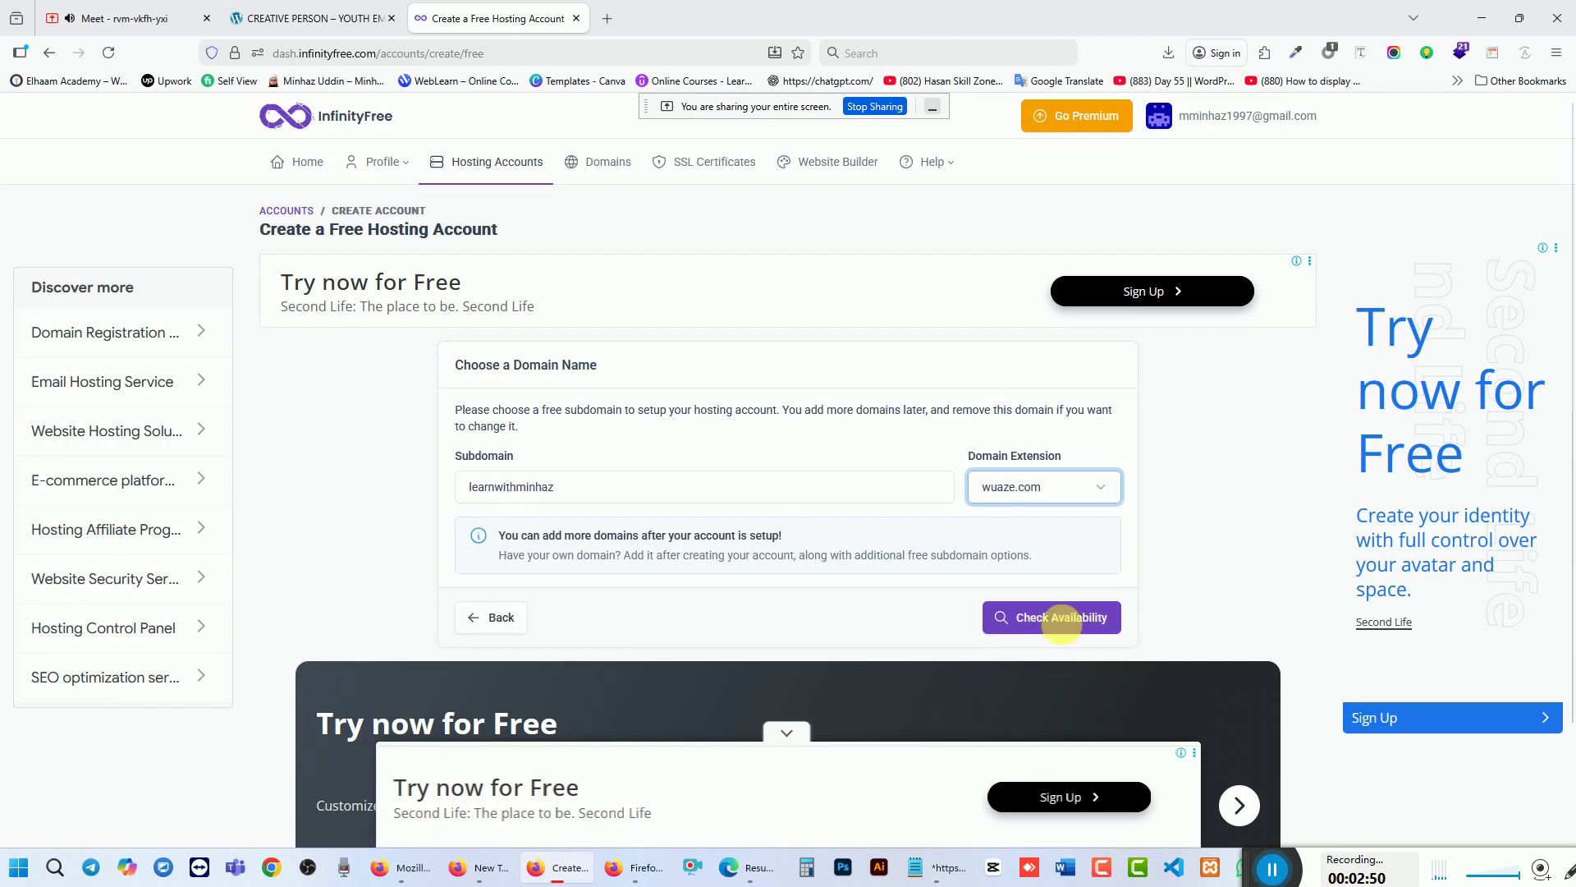
left_click(1072, 615)
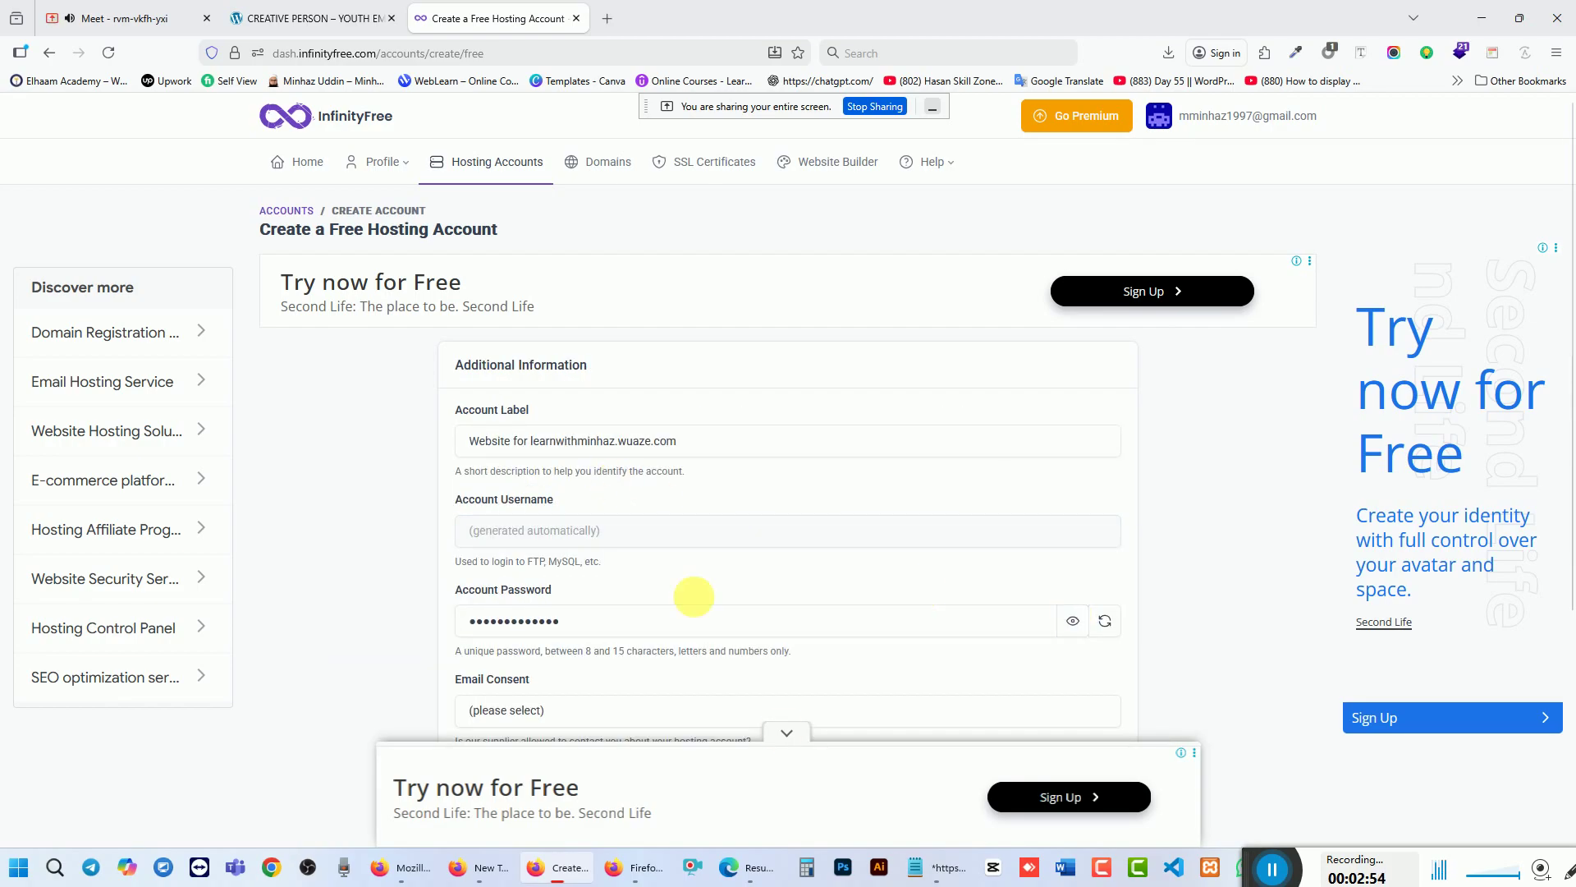
left_click(784, 733)
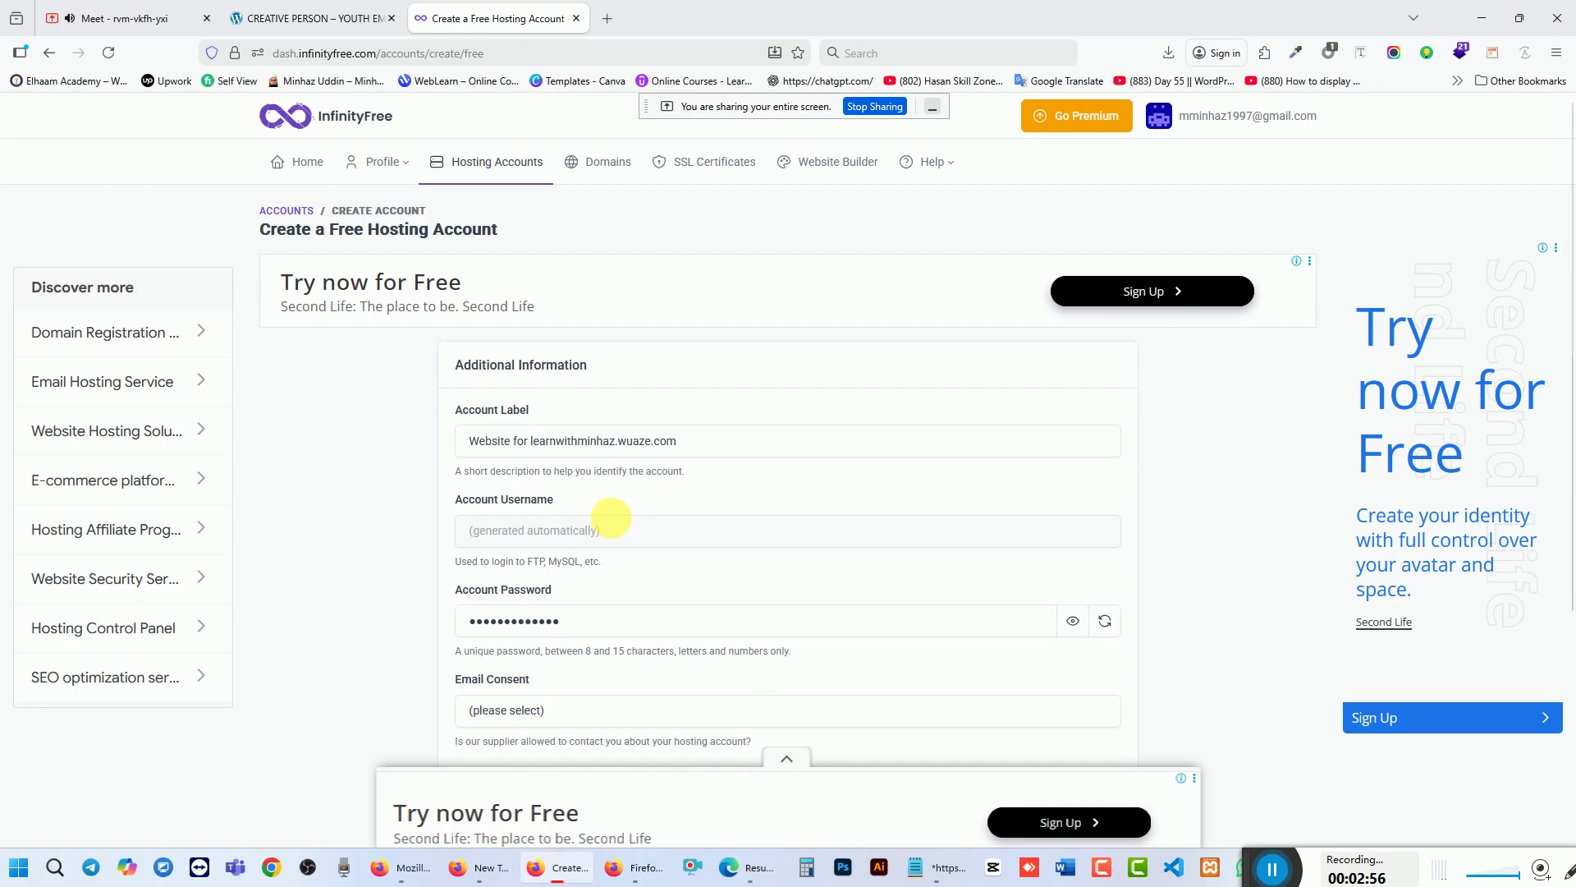
scroll(605, 517, "down", 1)
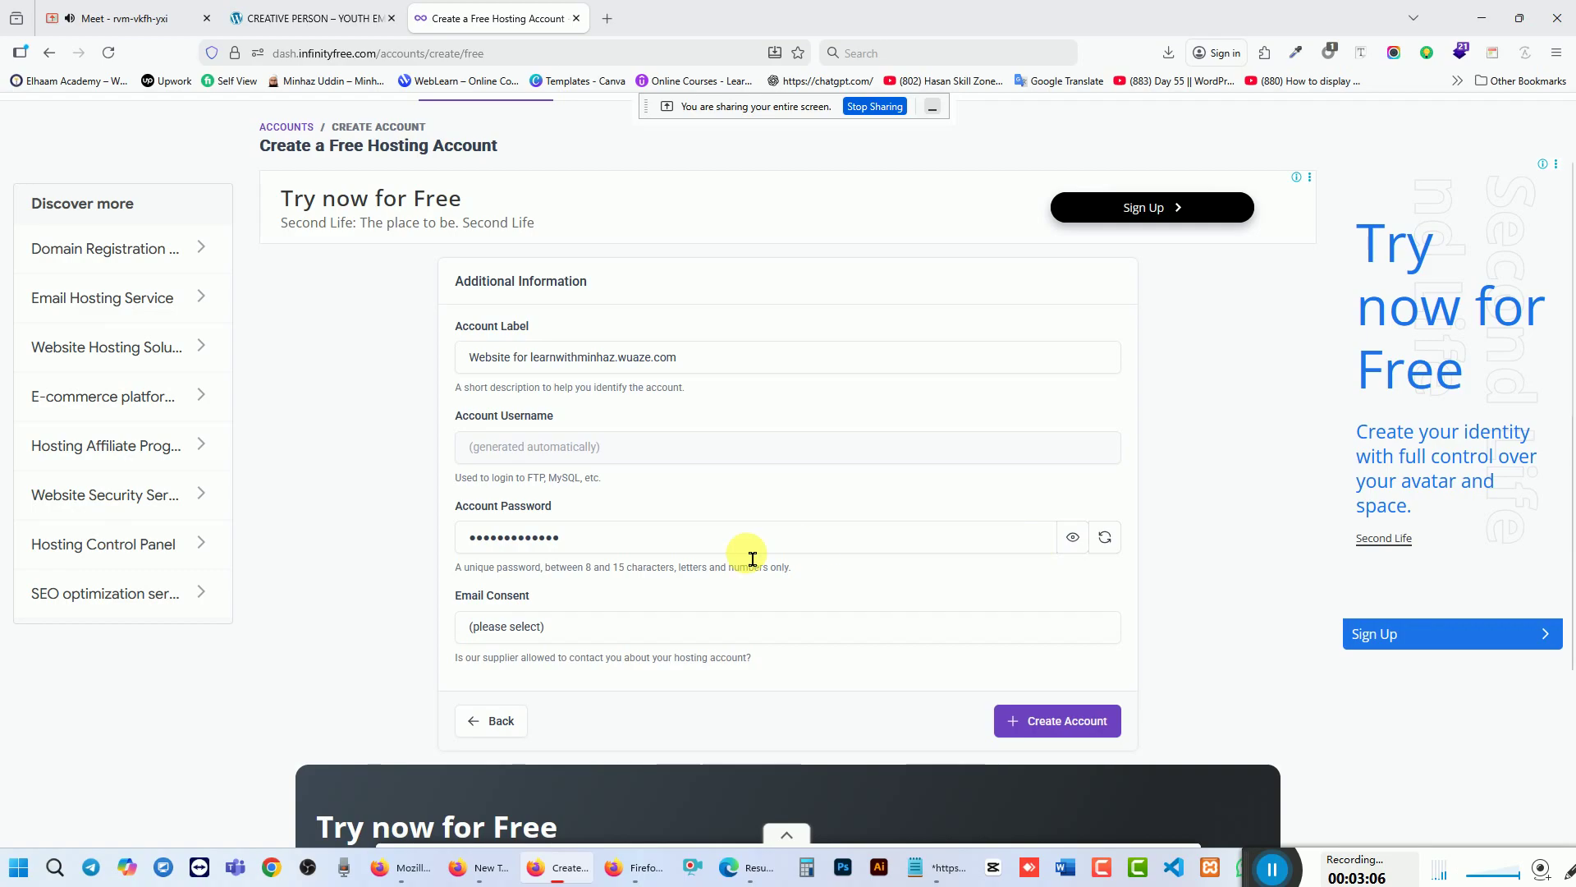
left_click_drag(750, 552, 415, 548)
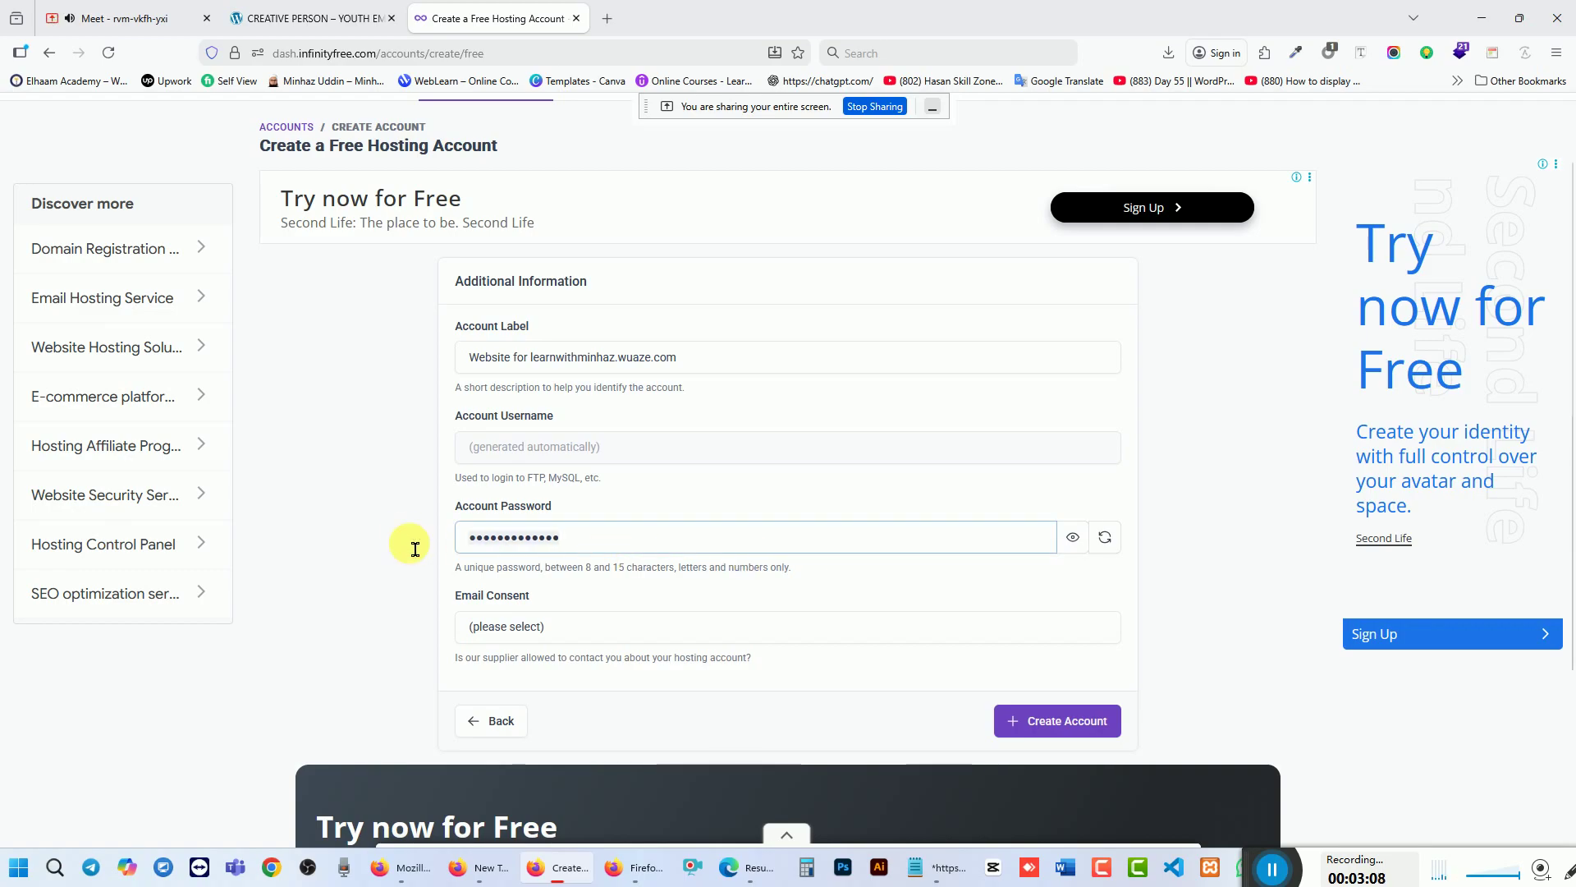
type("•")
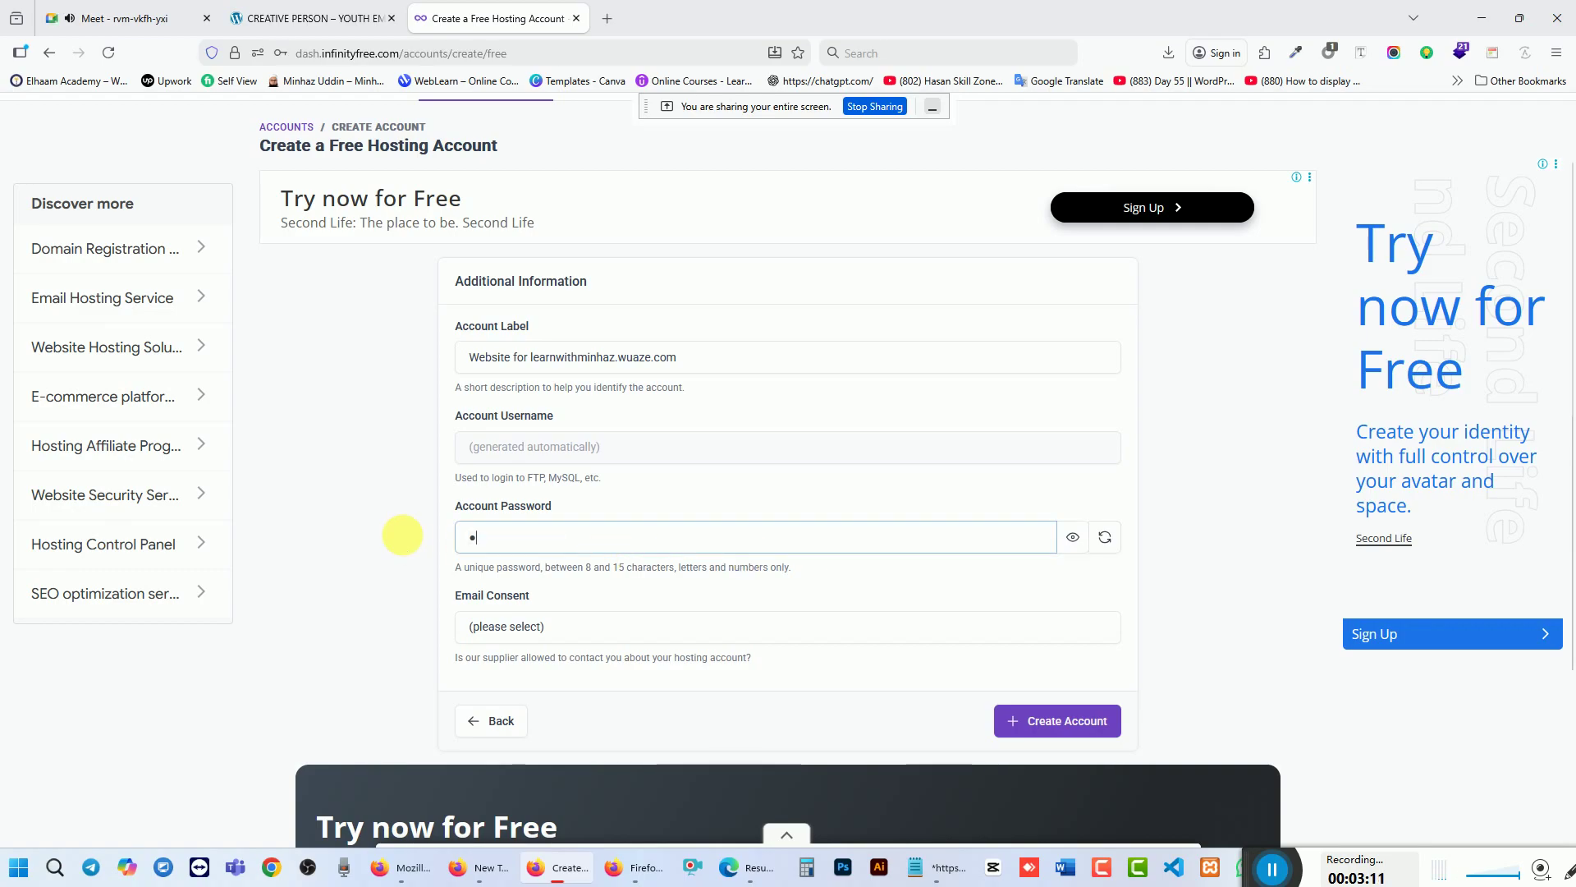
key("BackSpace")
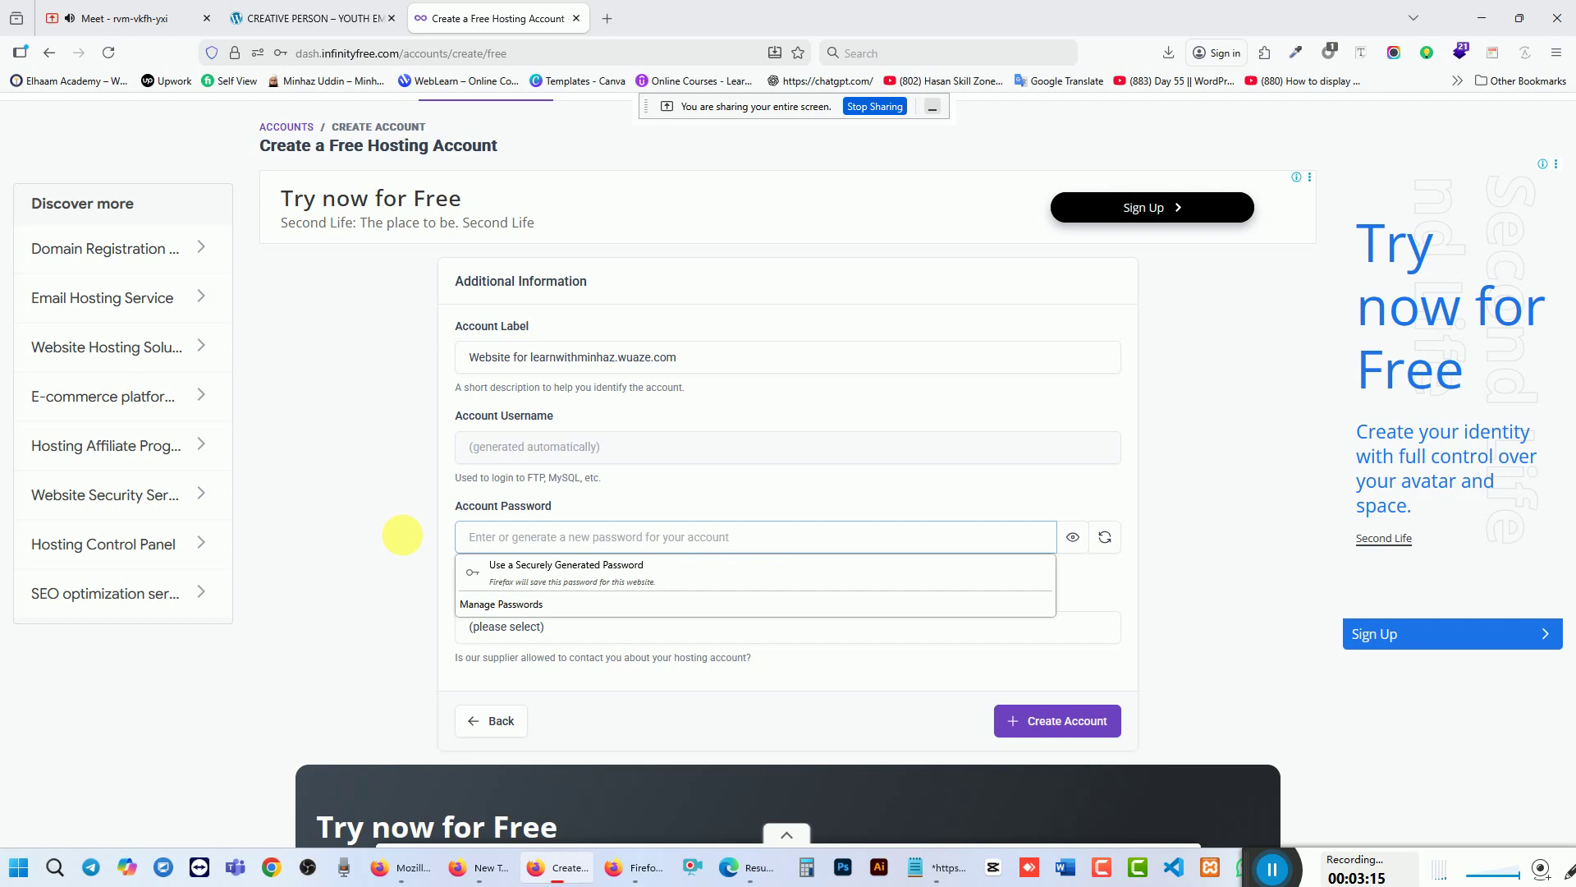
type("•••")
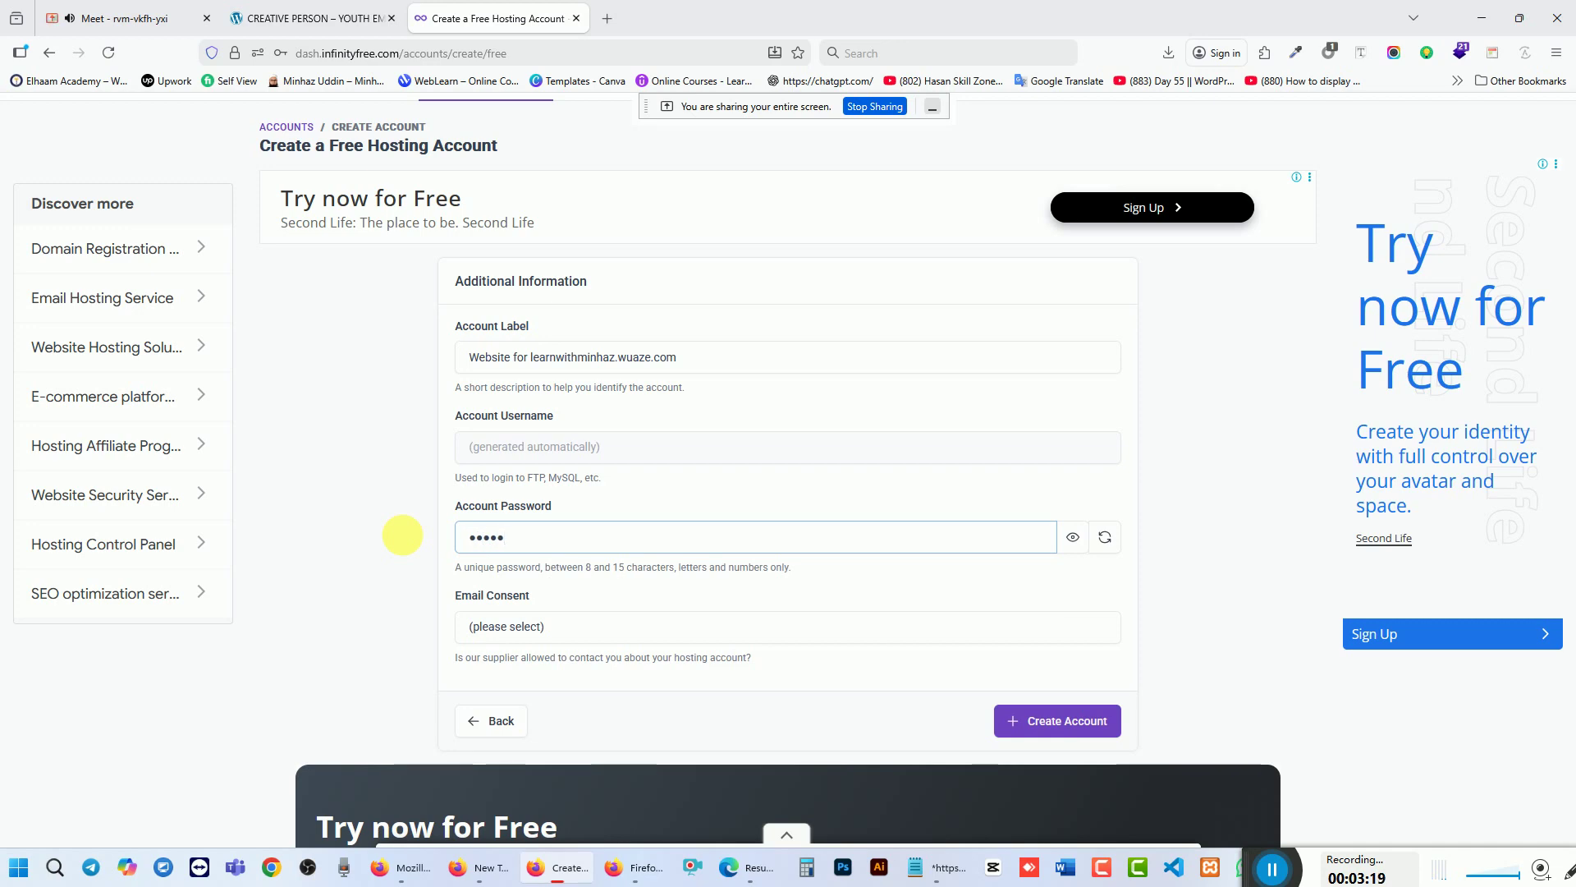
key("BackSpace")
key("BackSpace")
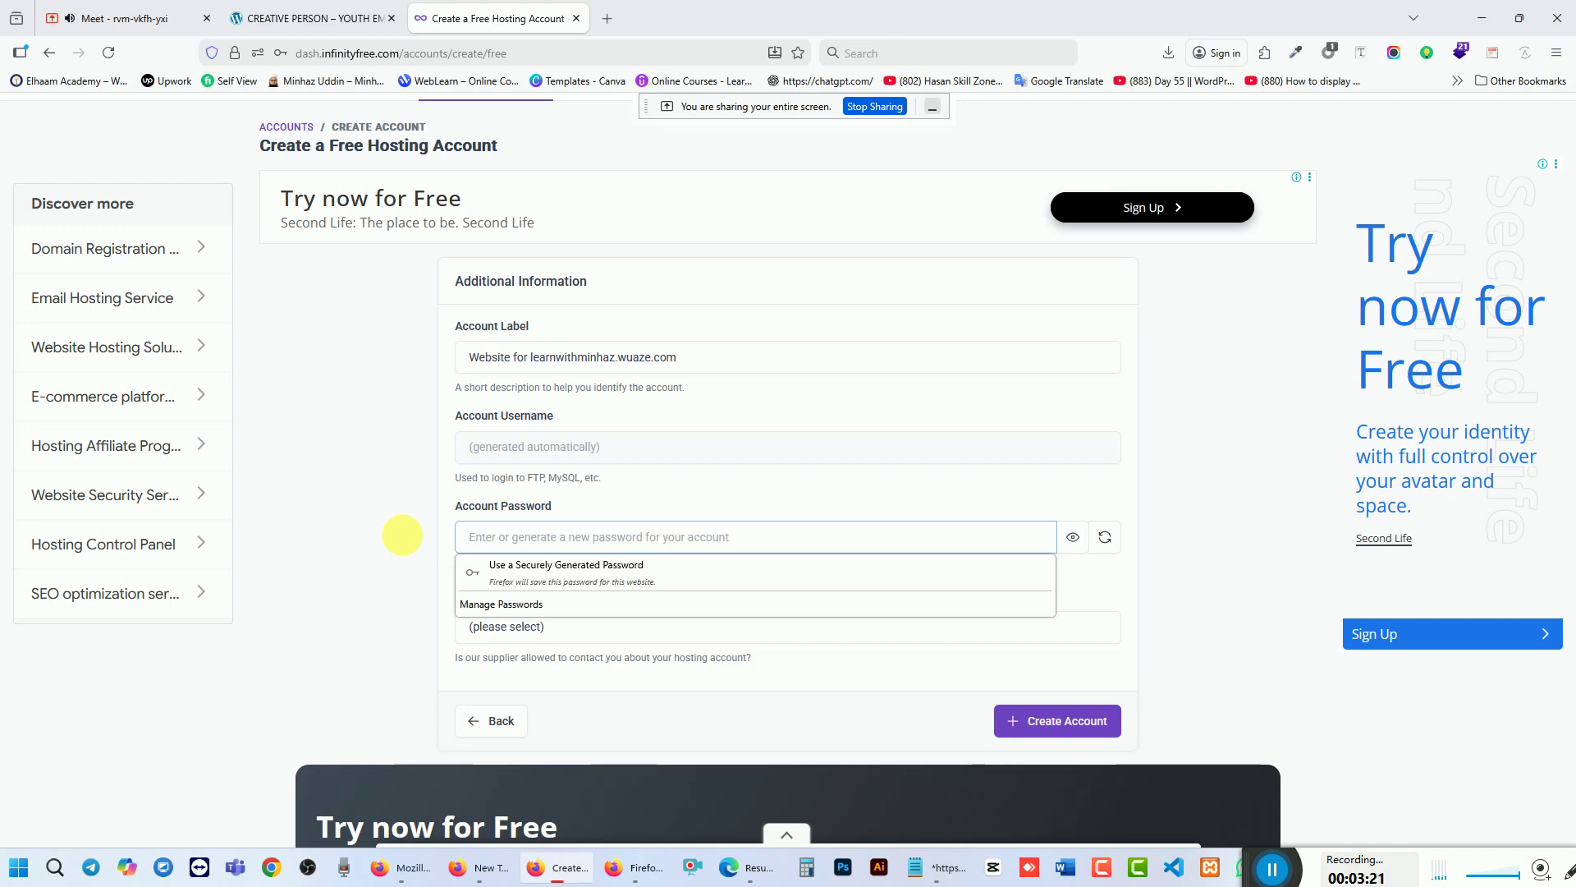
Step: Generate a new account password for the hosting account and select the whole password
left_click(1107, 539)
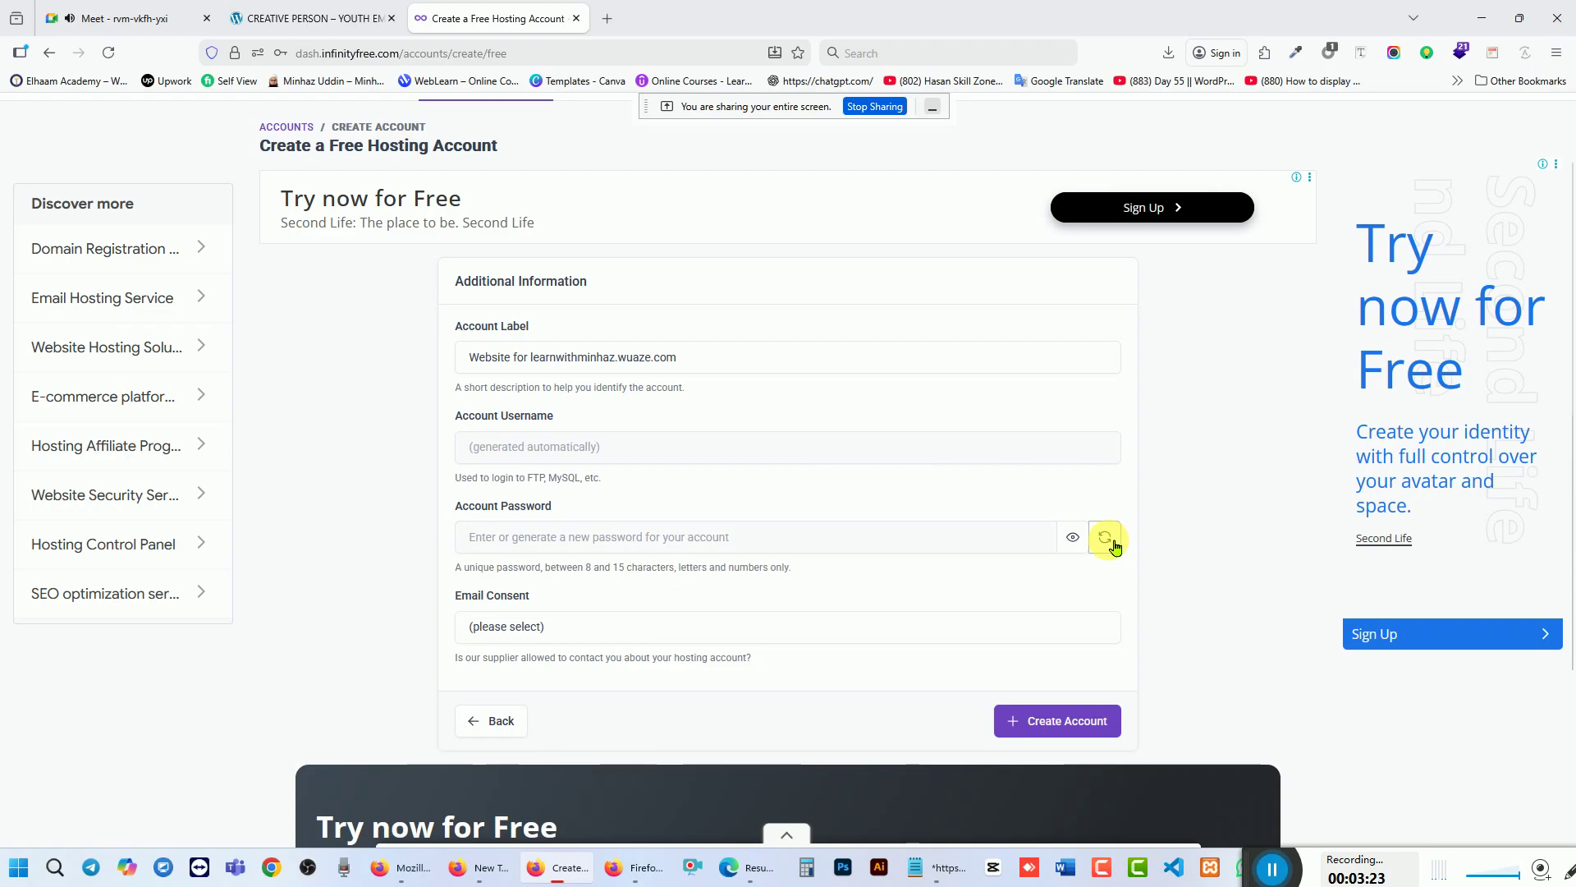
left_click(647, 544)
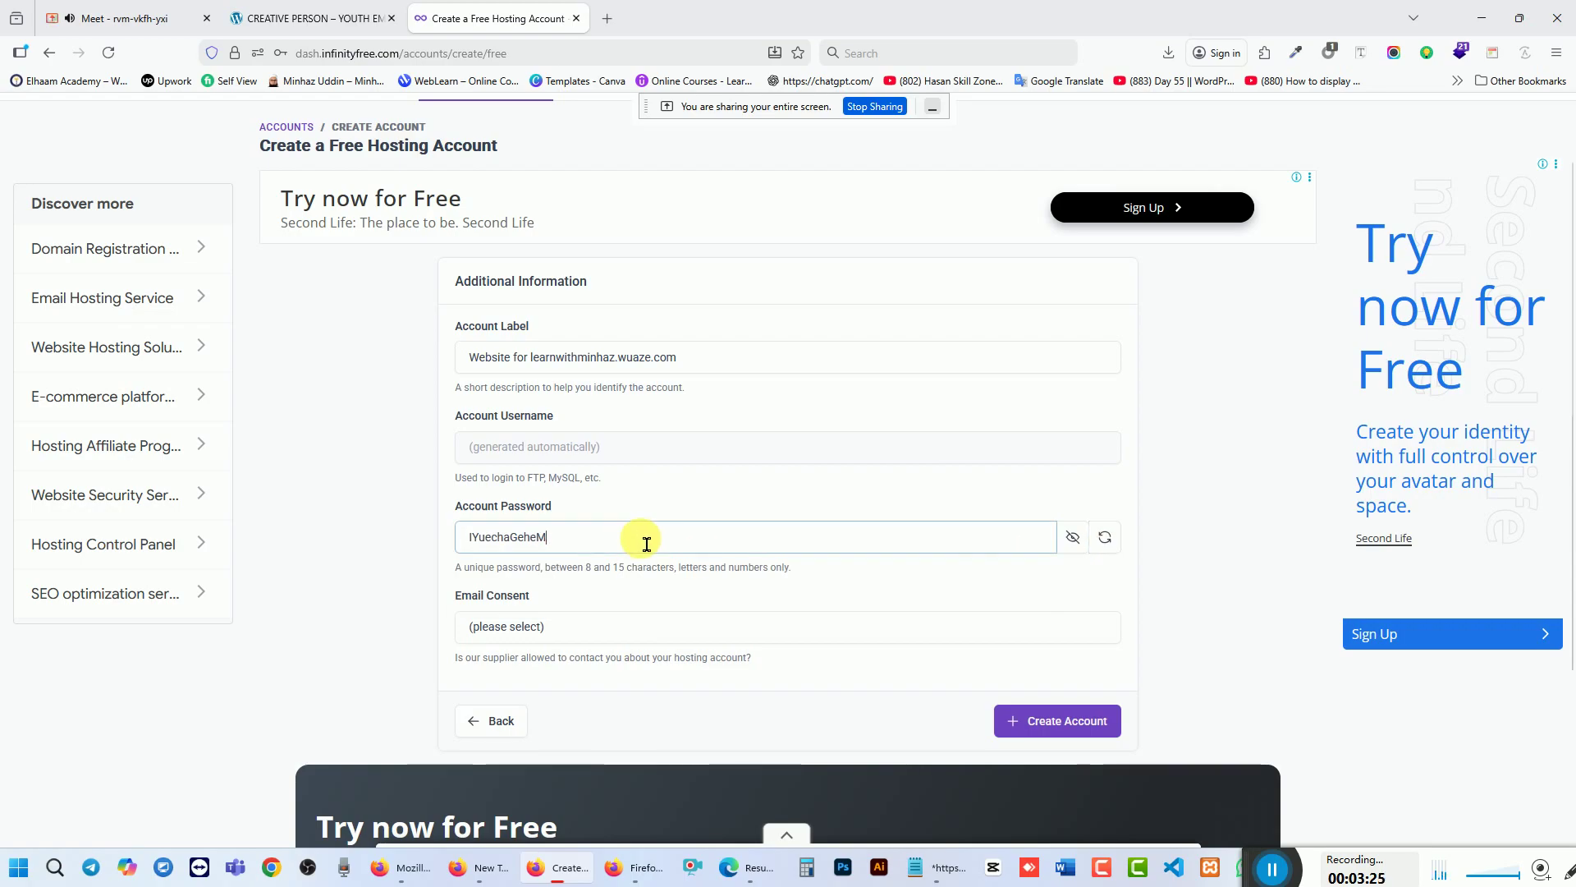
key("ctrl+a")
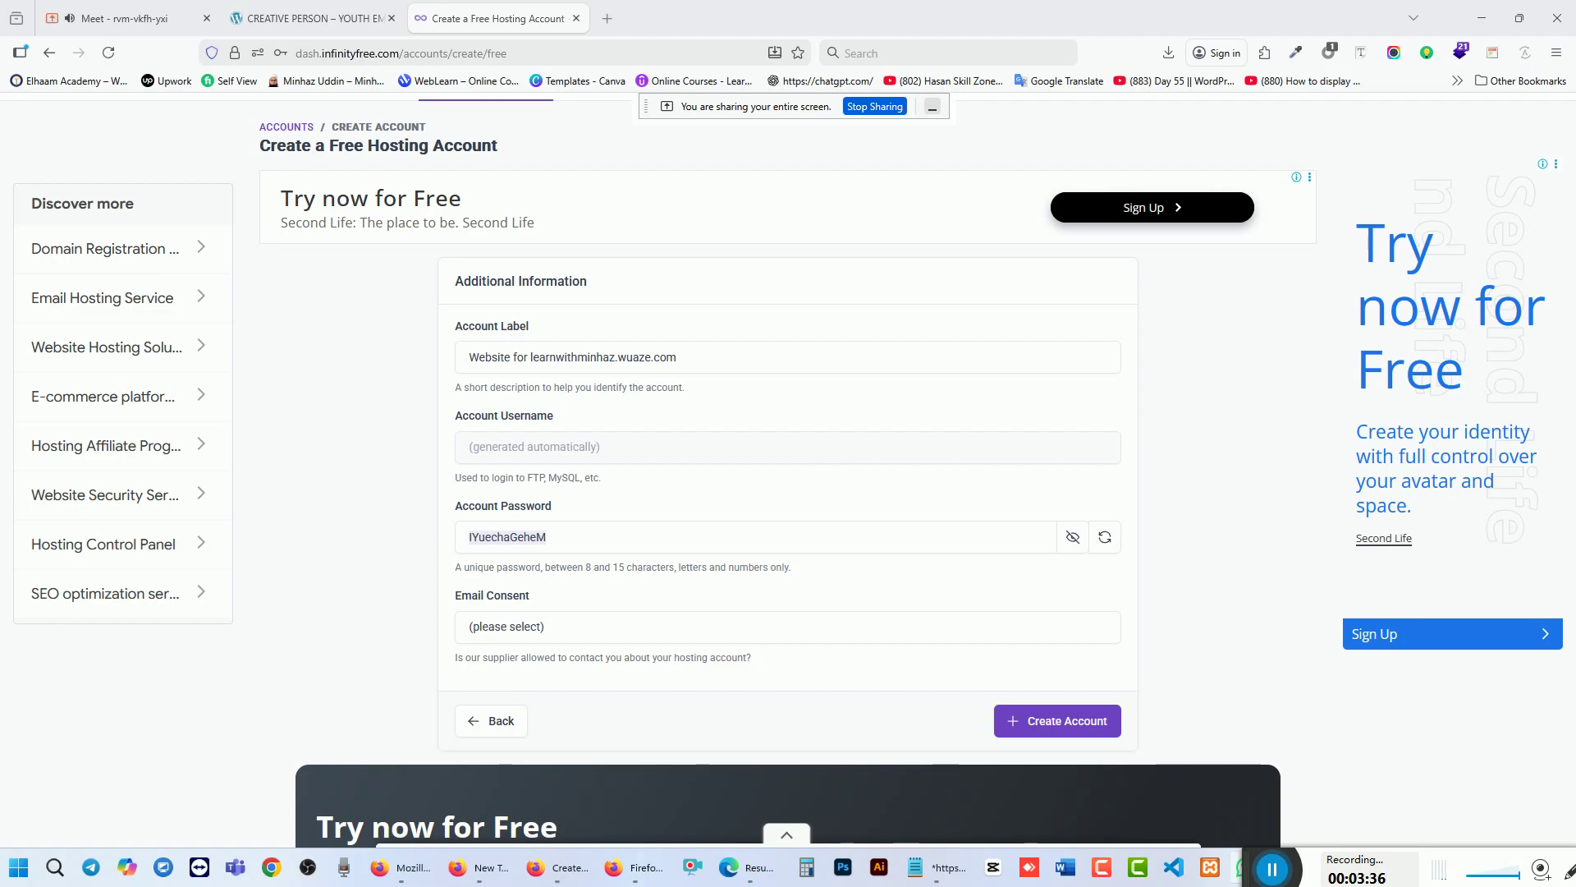
Step: Set the Email Consent for the hosting account to I Approve
left_click(543, 628)
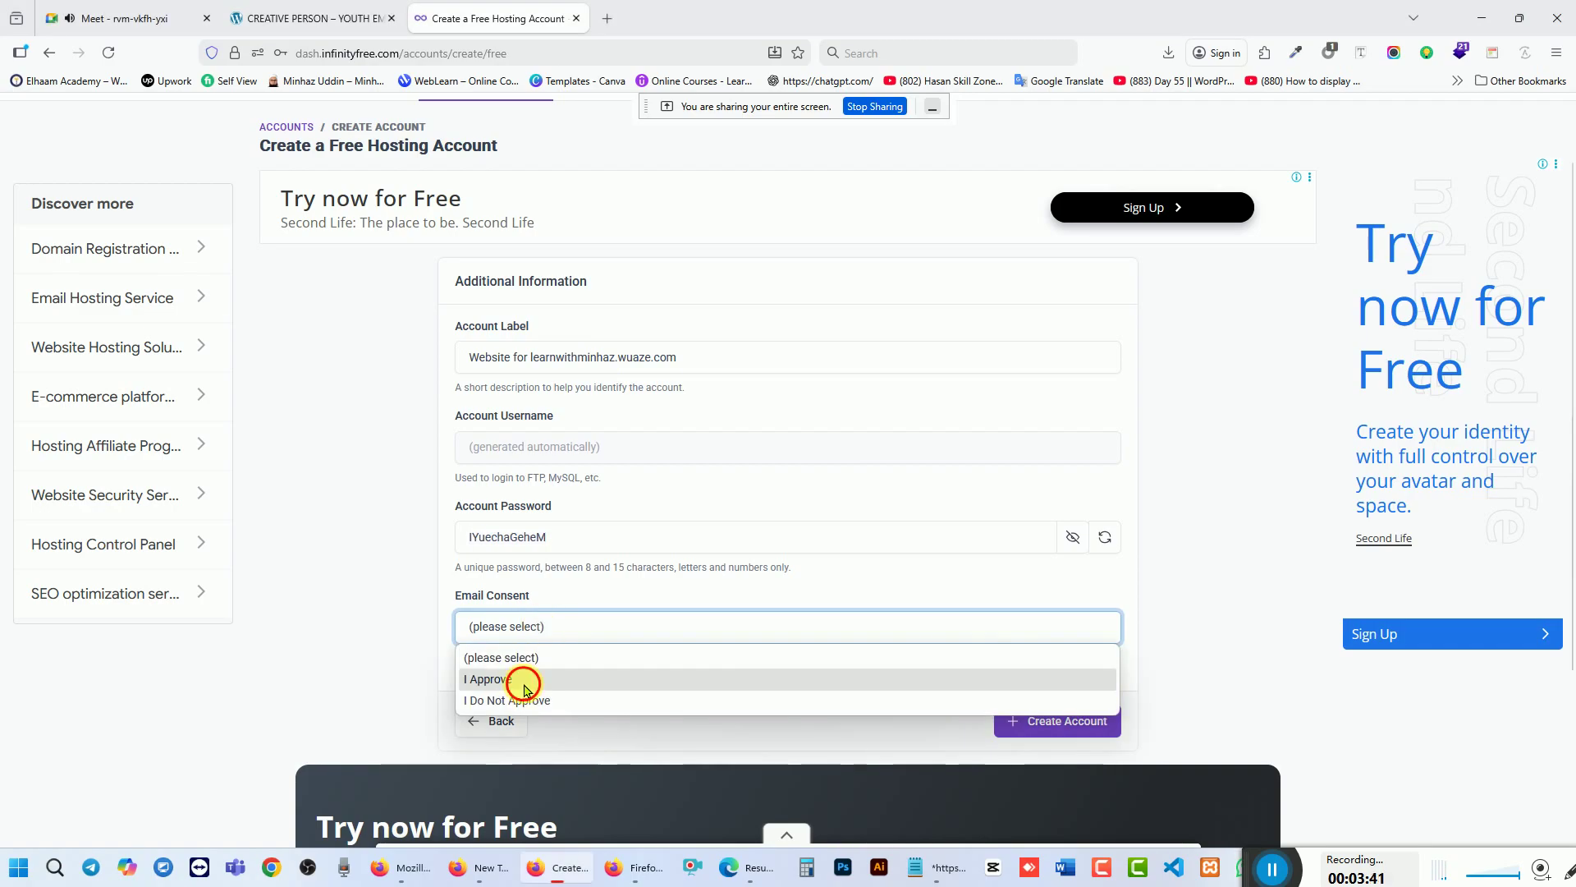
left_click(525, 681)
scroll(868, 479, "down", 3)
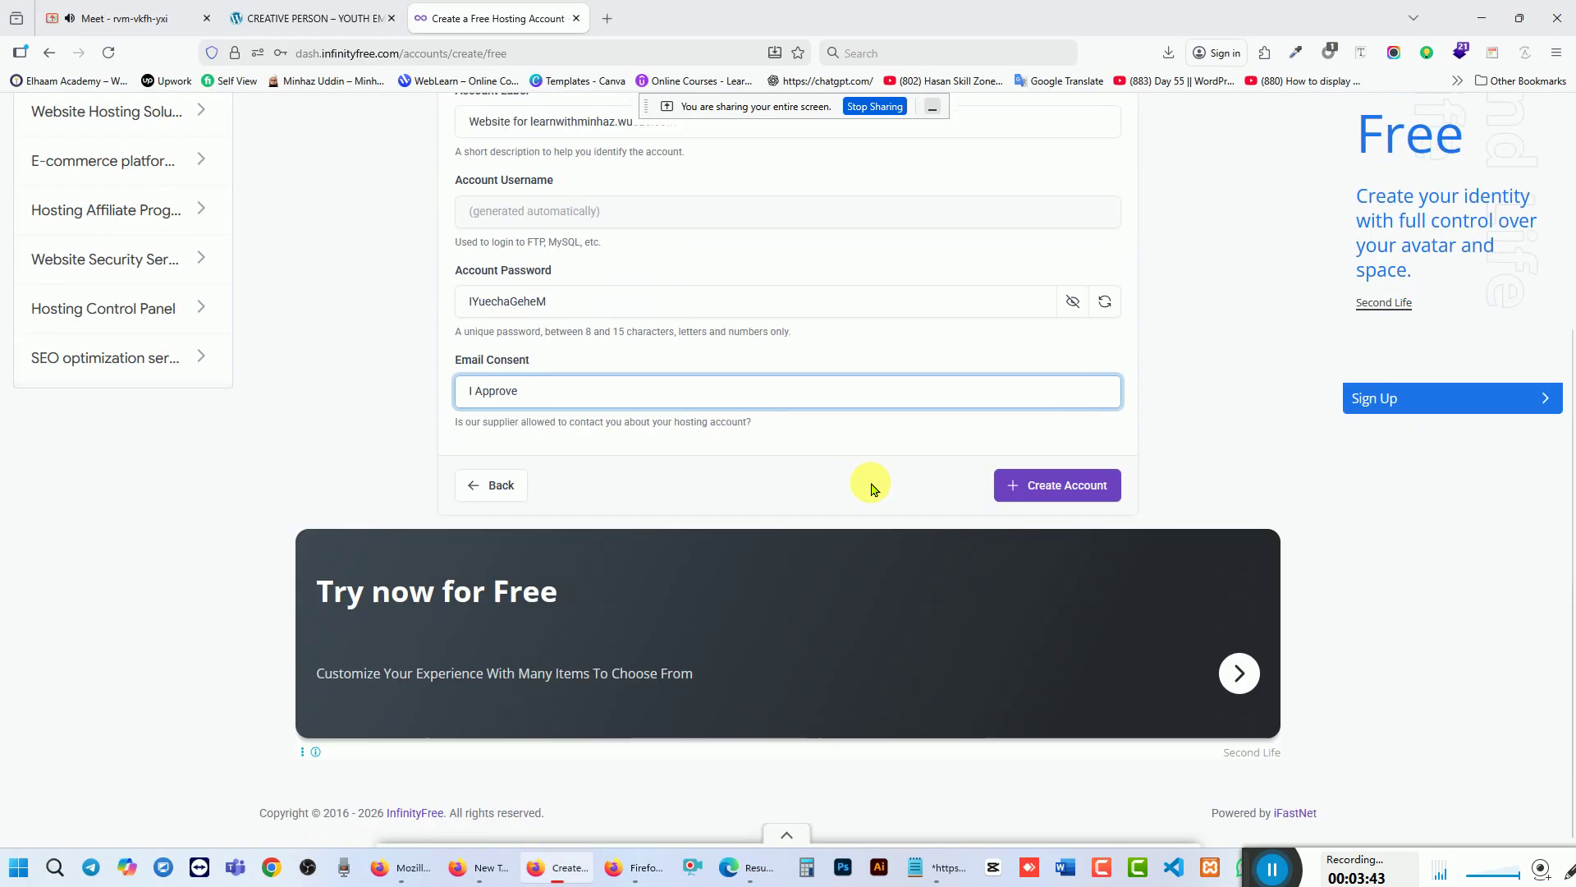
left_click(777, 834)
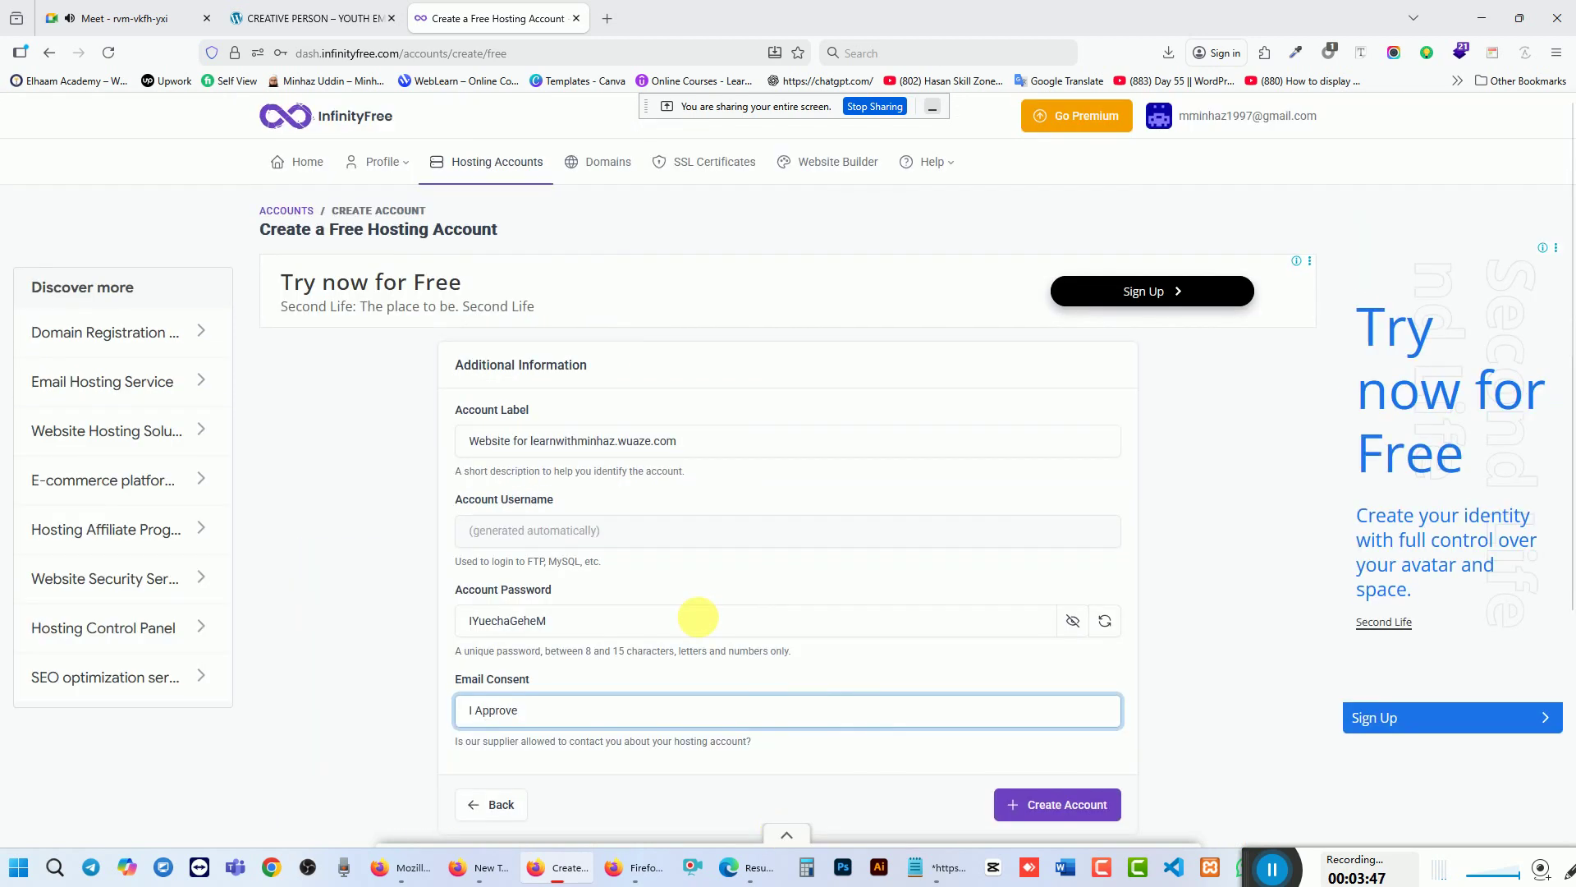
Step: Submit the form to create the free hosting account and decline saving its password in the browser
scroll(698, 617, "down", 2)
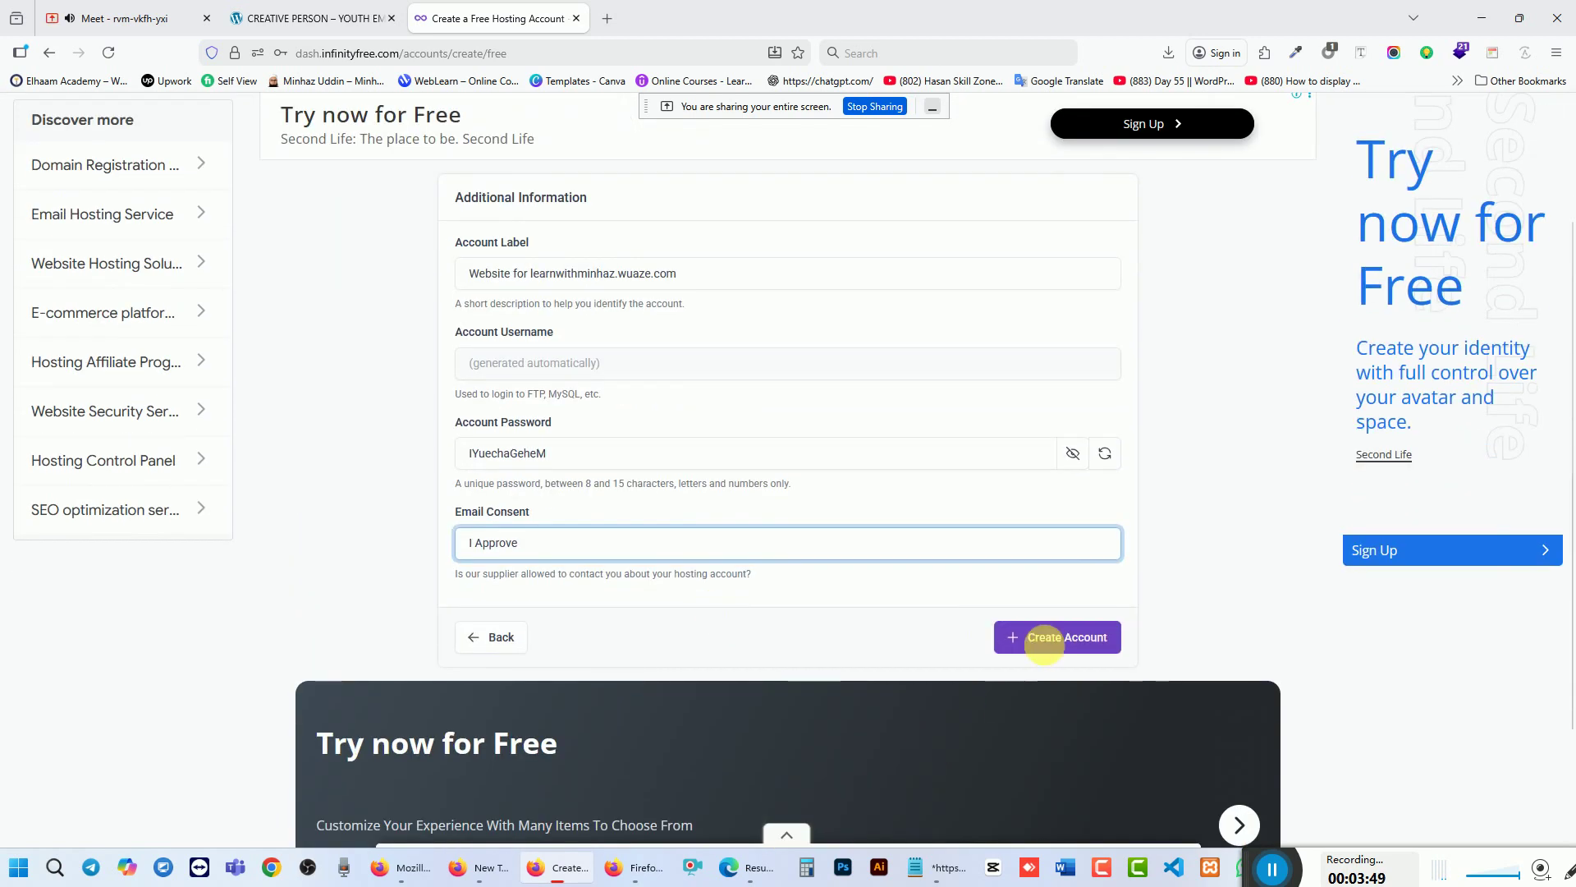
left_click(1049, 645)
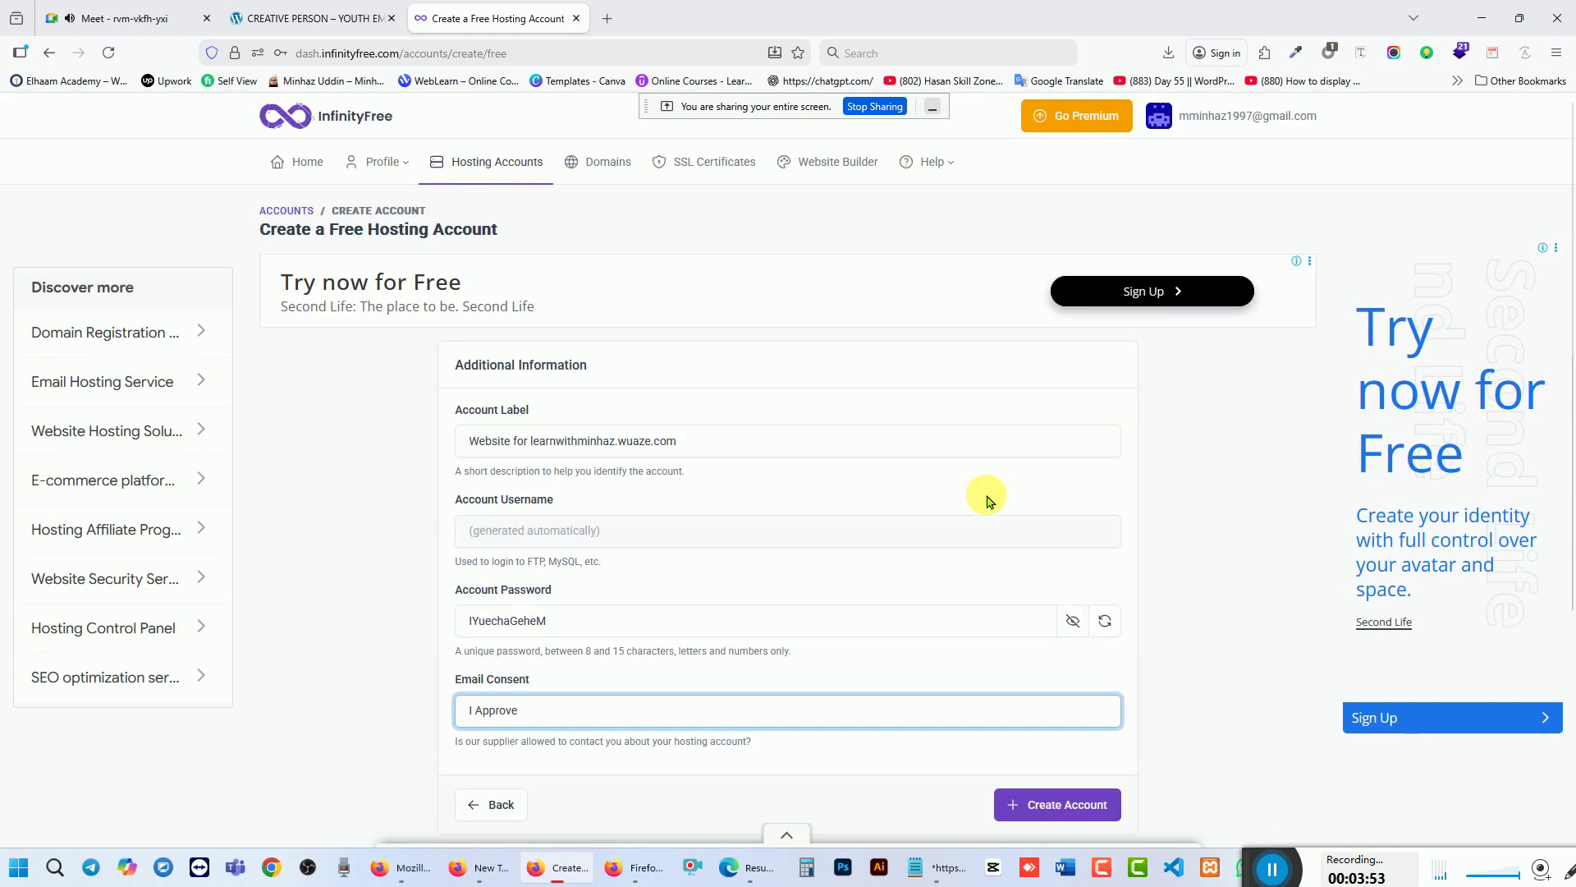
scroll(987, 501, "down", 1)
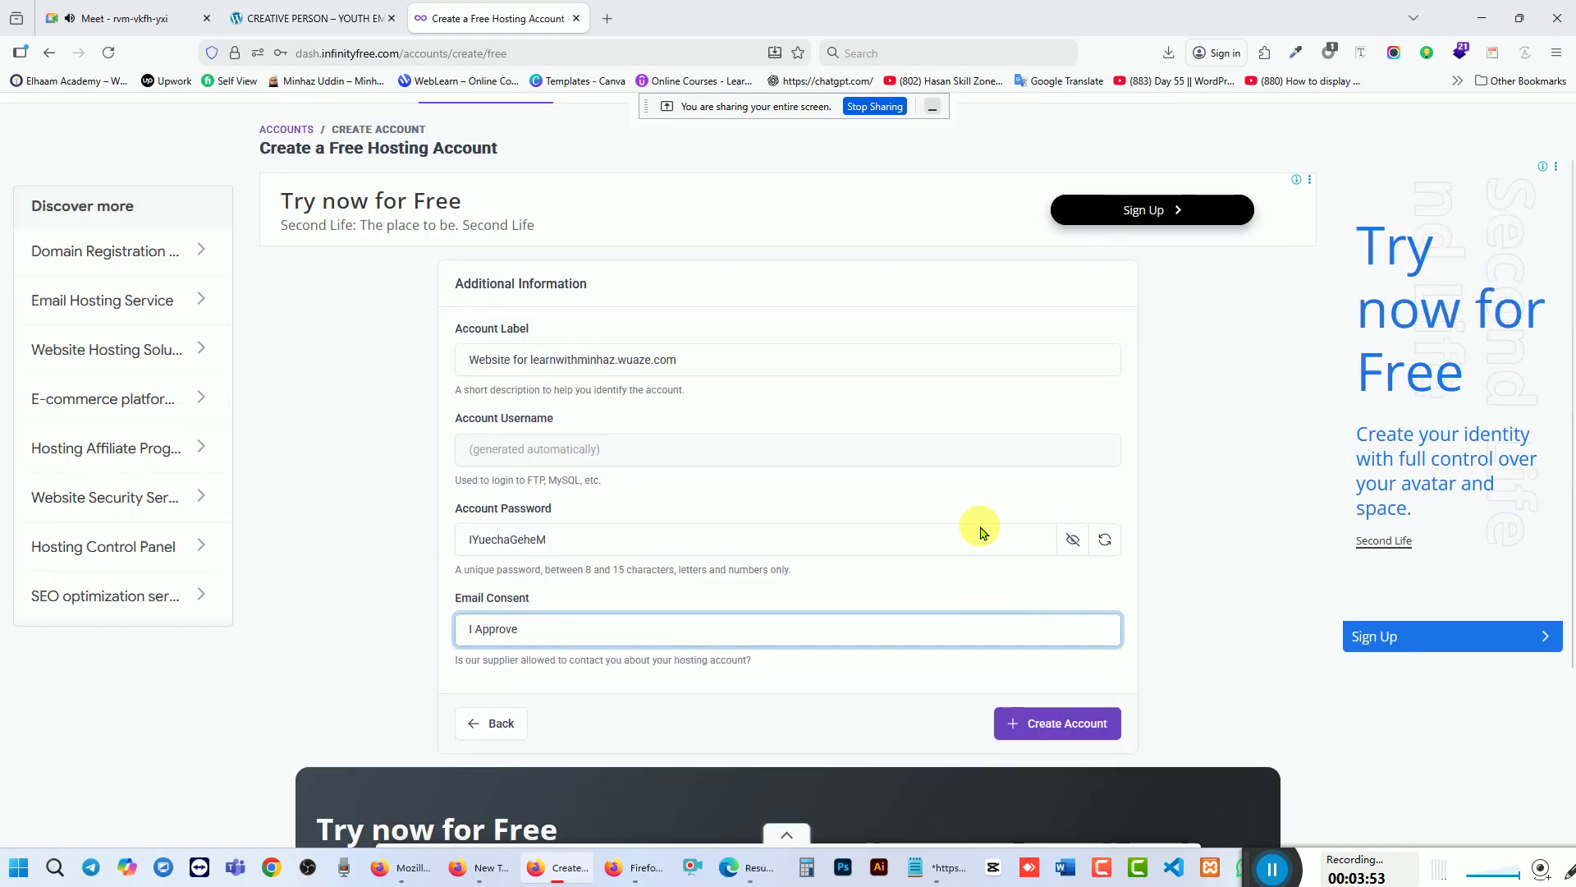
left_click(1082, 723)
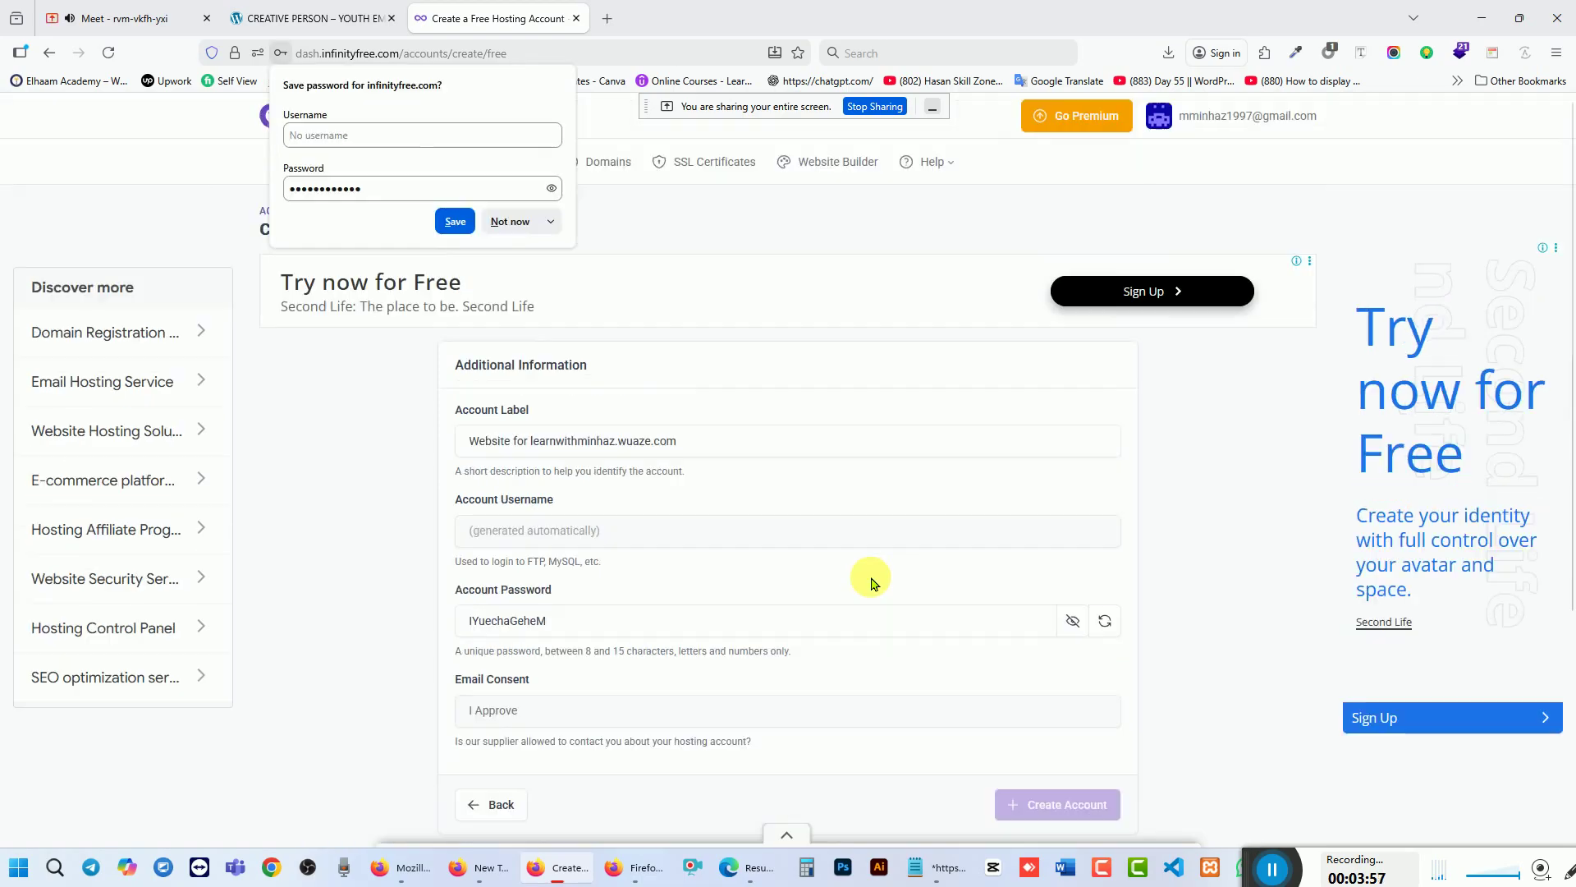
left_click(507, 220)
scroll(753, 436, "down", 1)
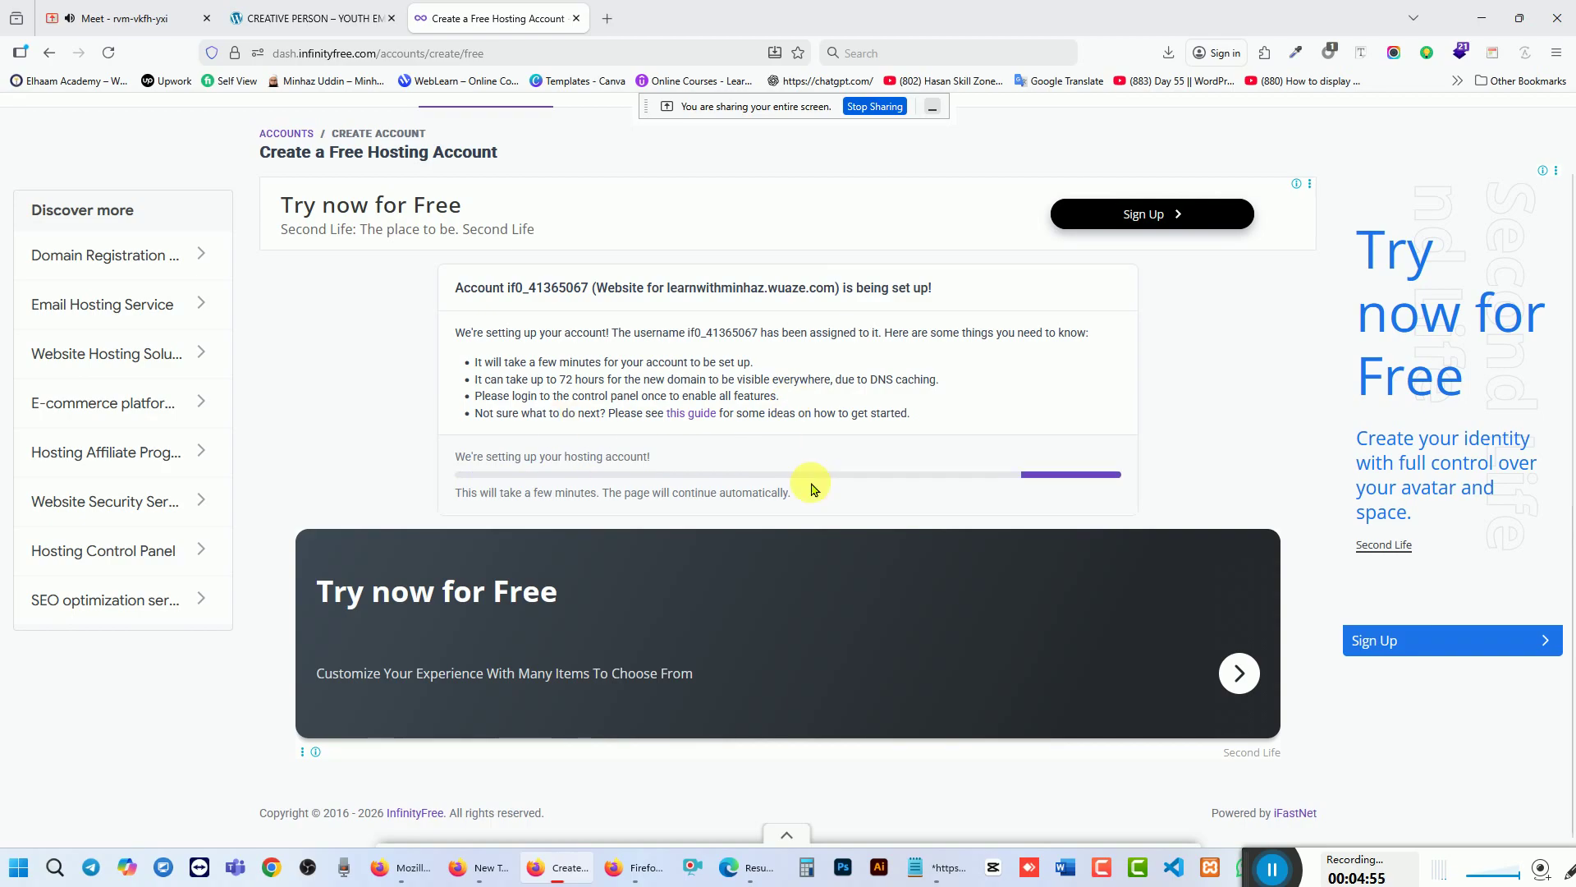
scroll(813, 482, "up", 1)
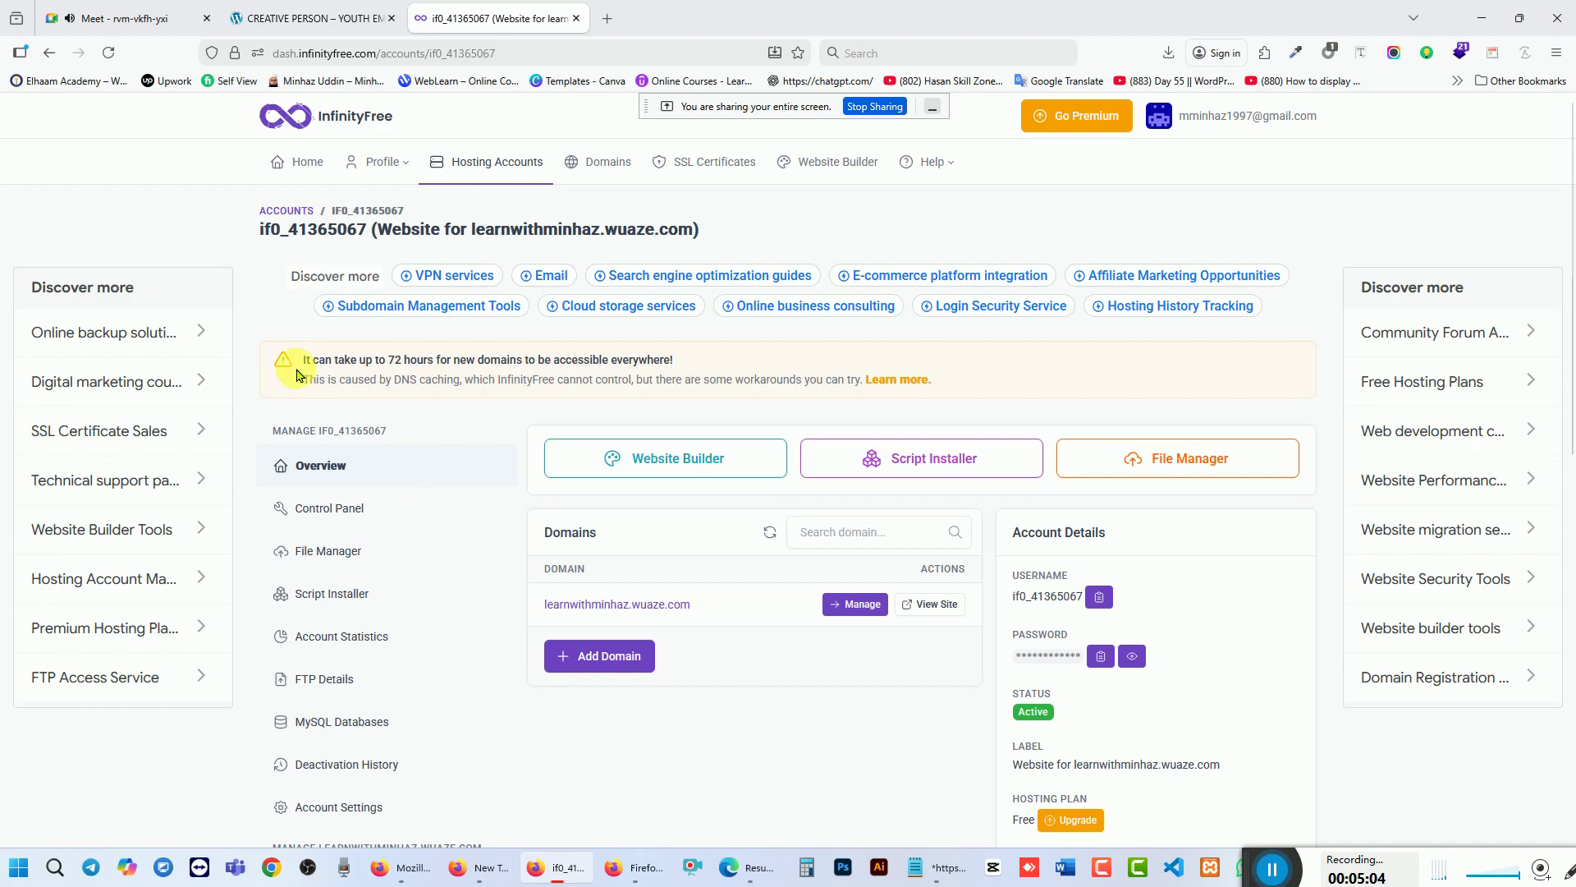
Step: Look at the participants in the Google Meet call and return to the hosting account overview
scroll(312, 385, "down", 1)
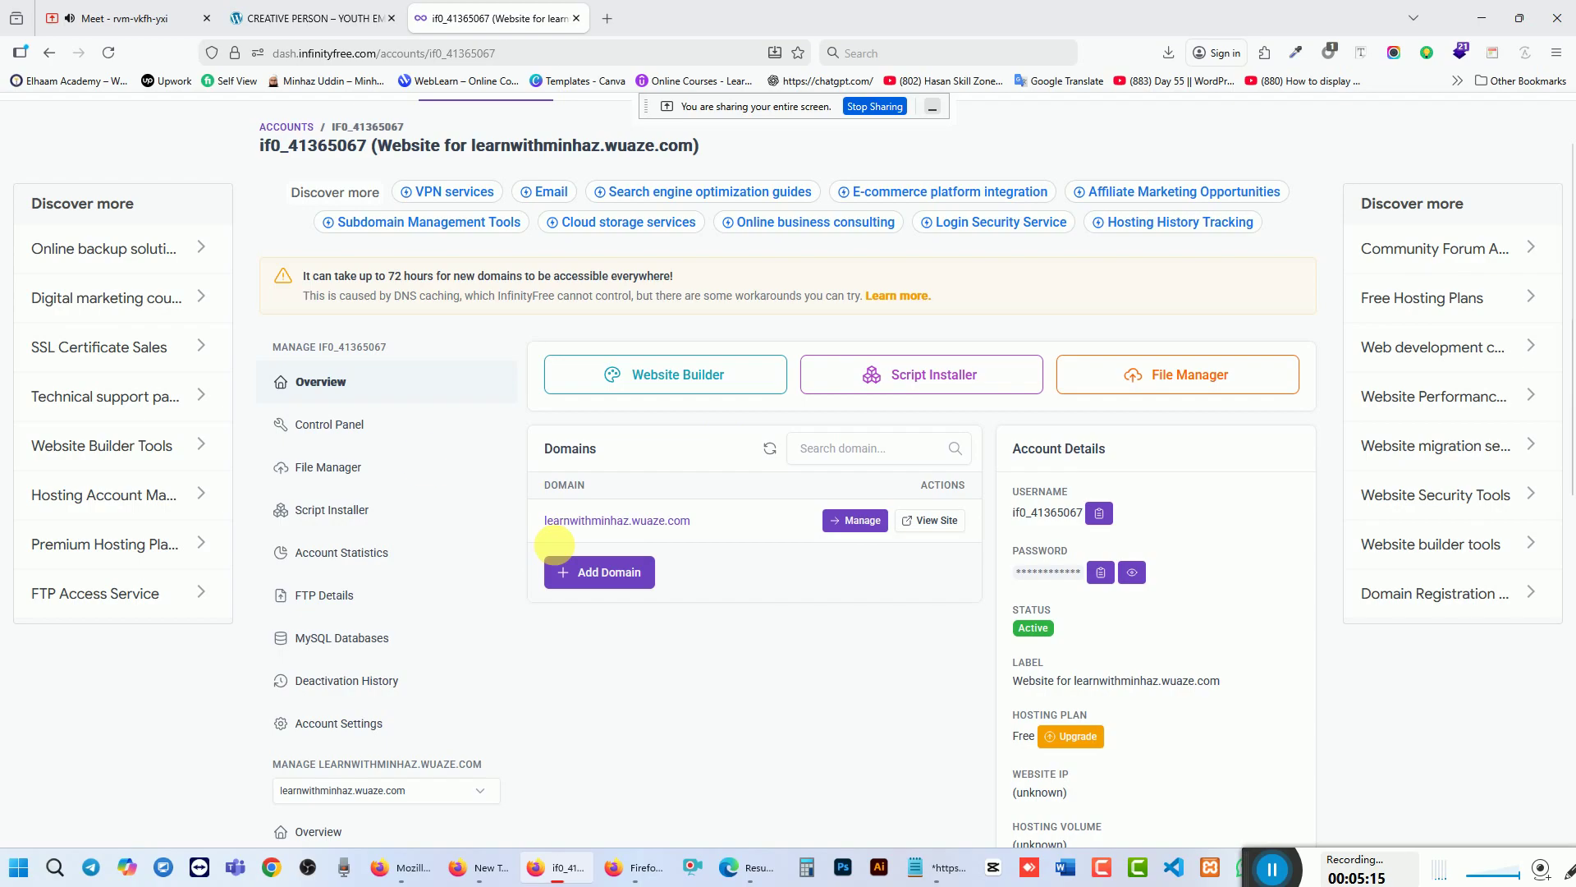
left_click(127, 19)
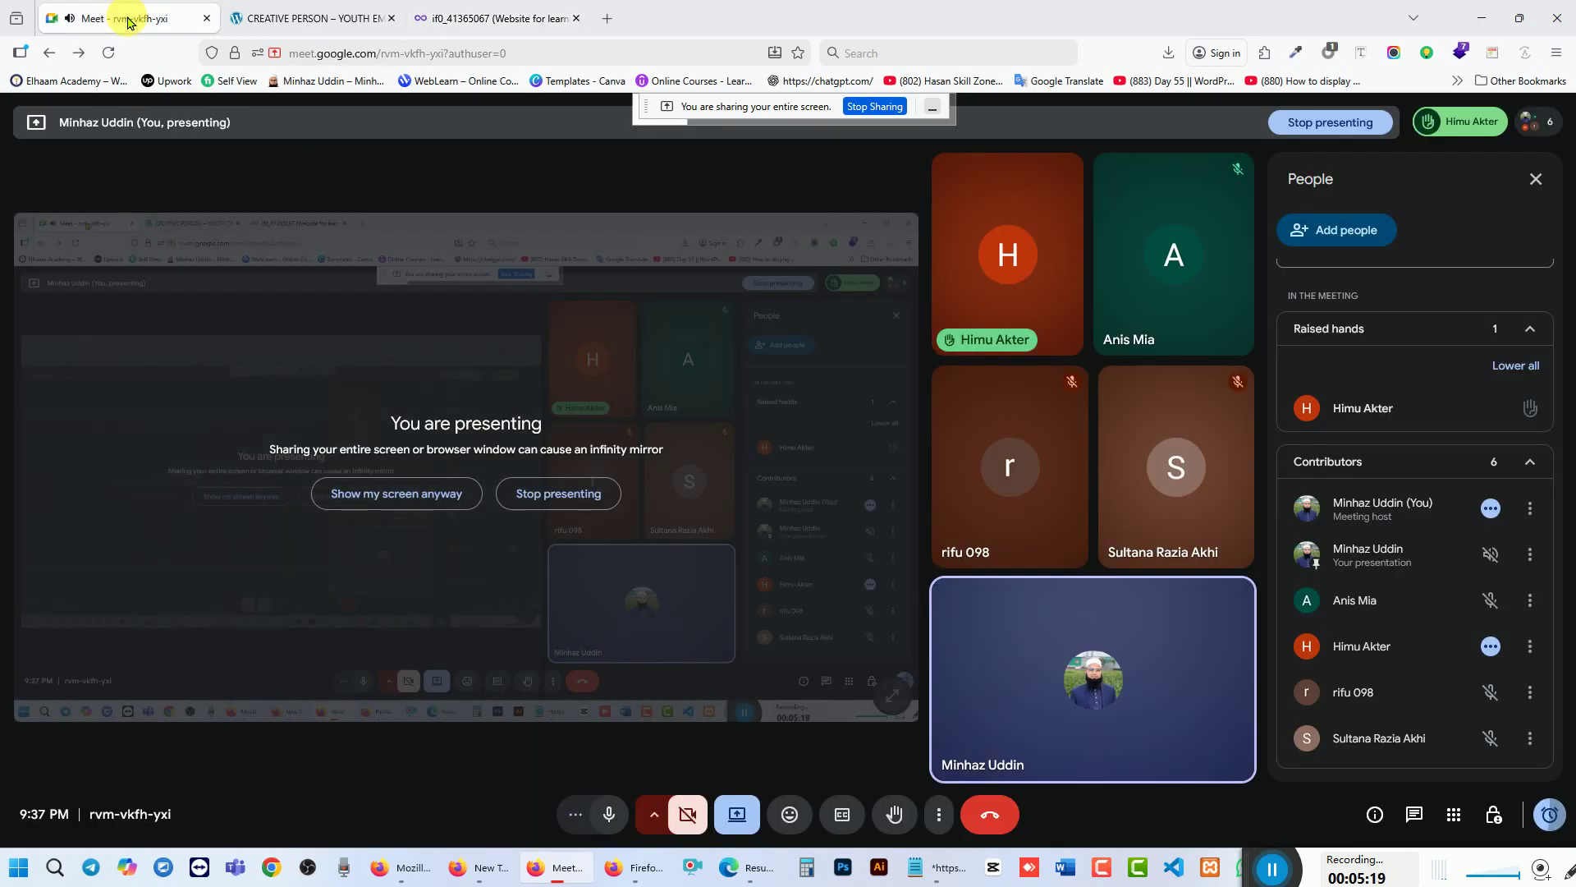
left_click(491, 25)
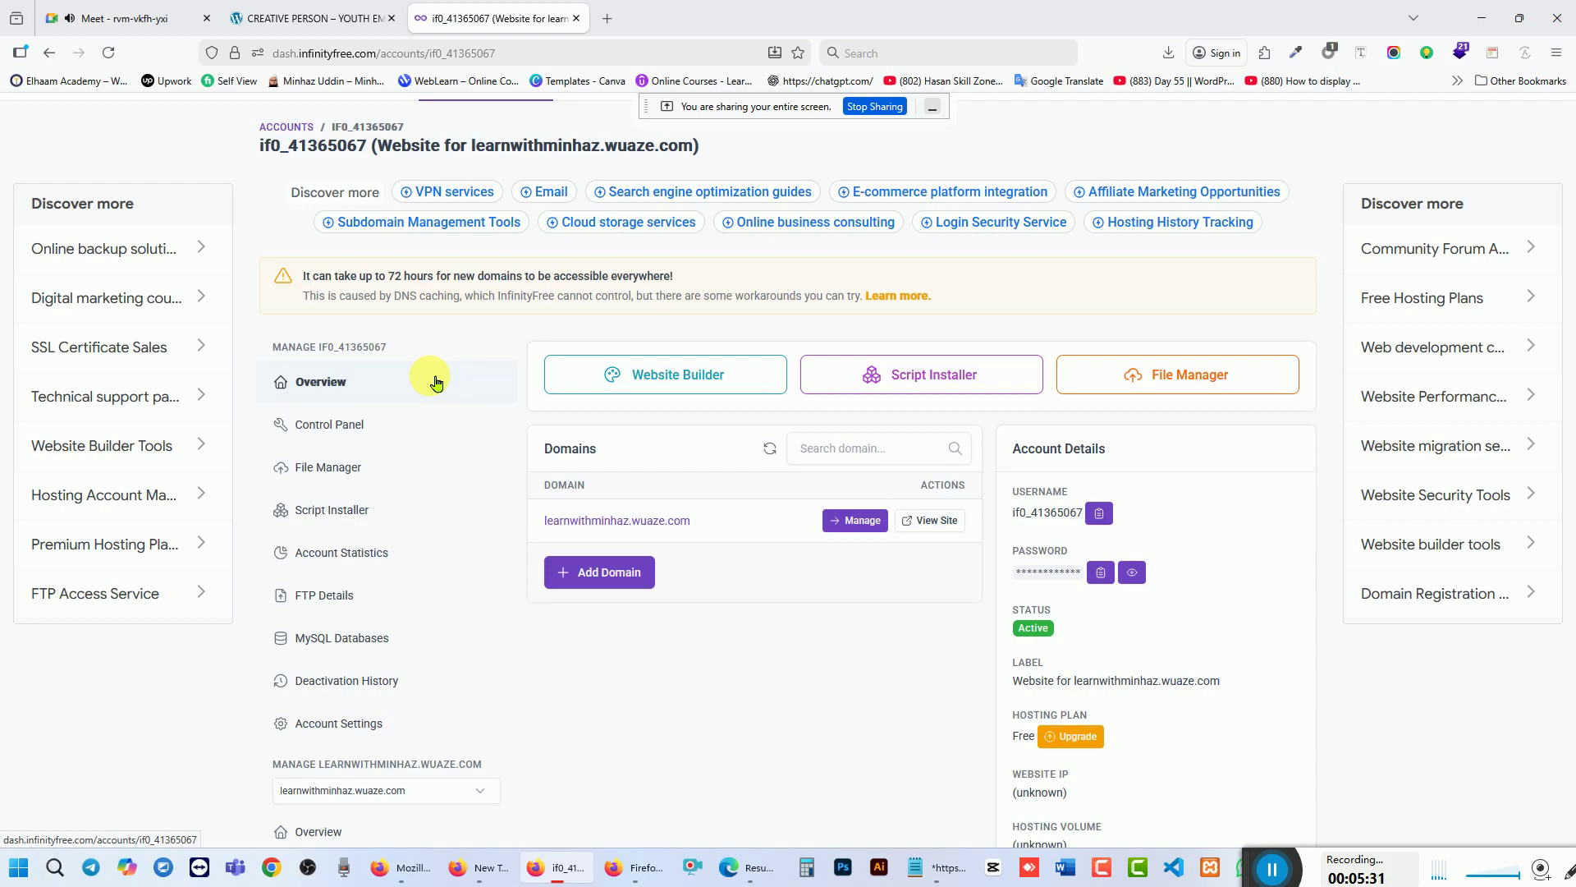
Step: Open the hosting account's control panel and approve receiving service emails
left_click(348, 424)
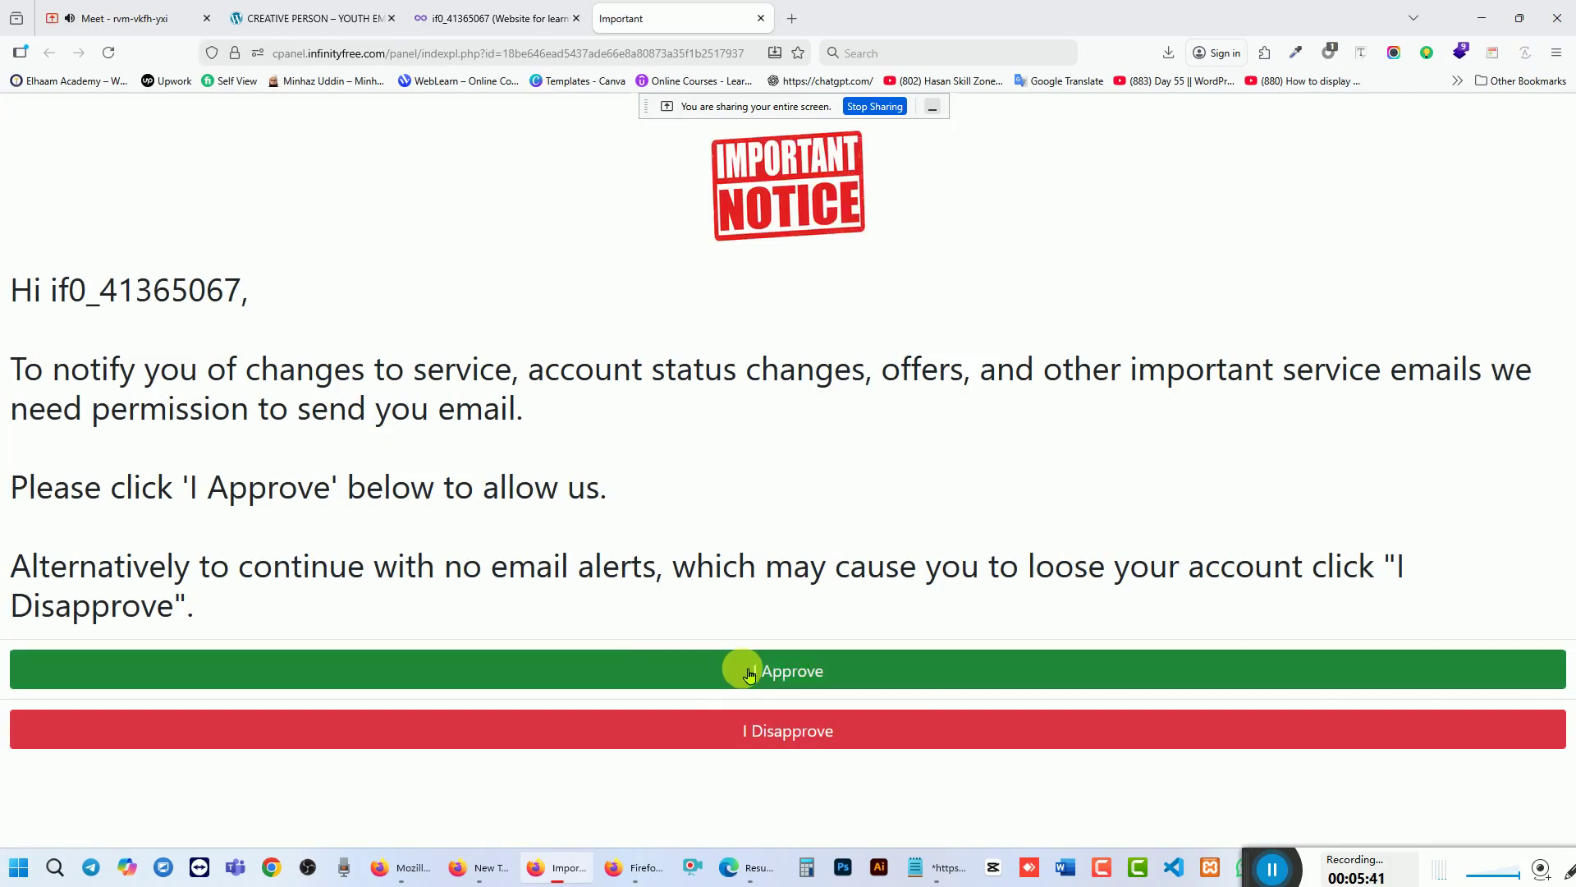
left_click(749, 674)
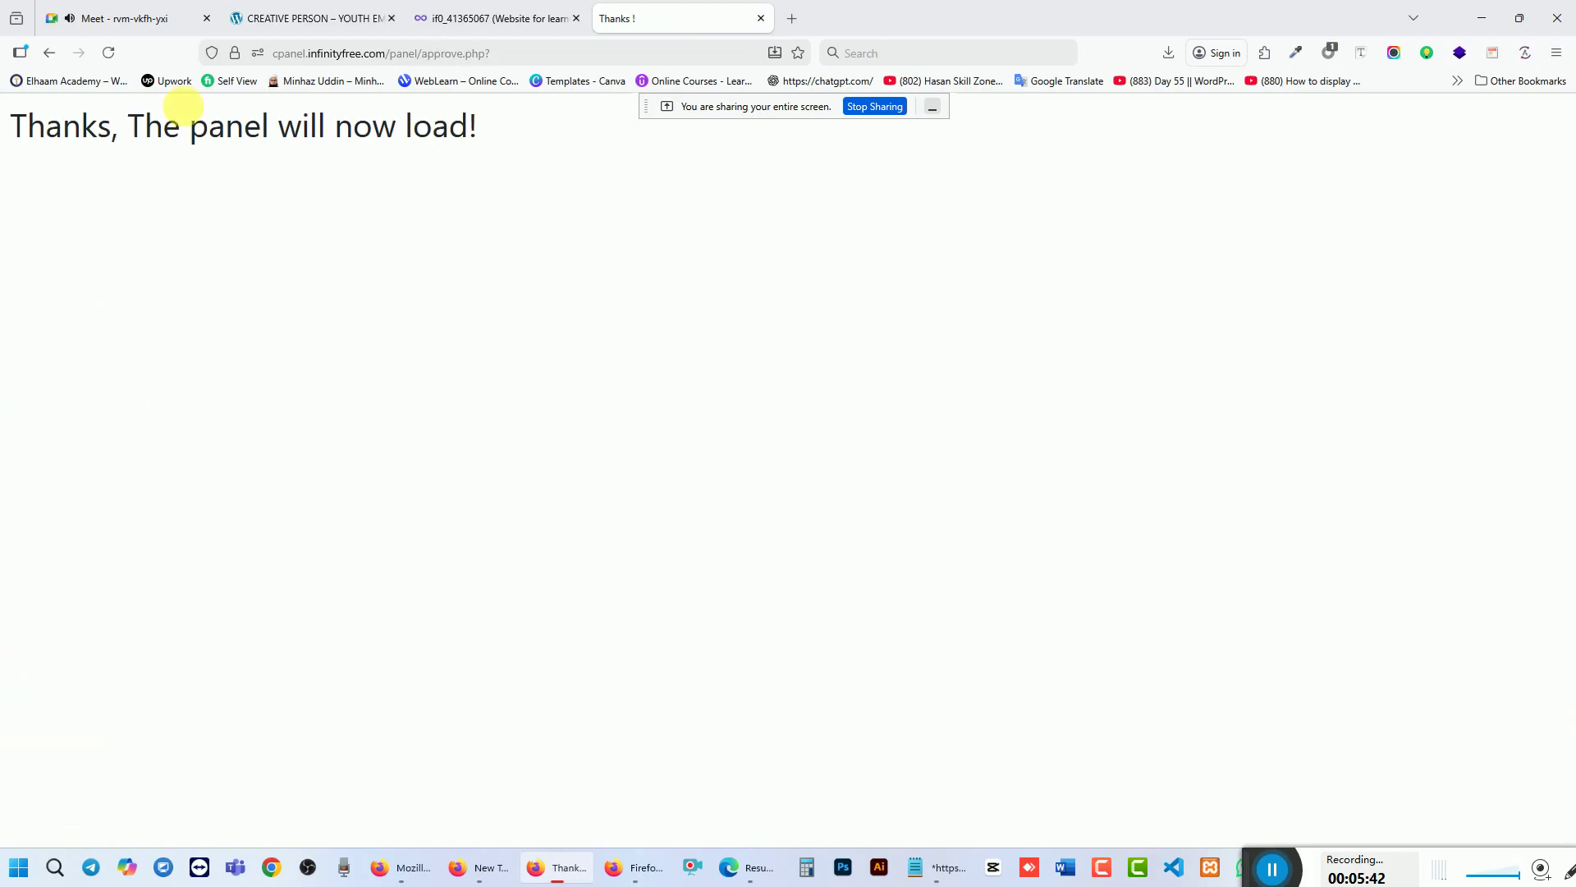
Step: Switch to the Google Meet call, admit the waiting guest and return to the hosting control panel
left_click(135, 20)
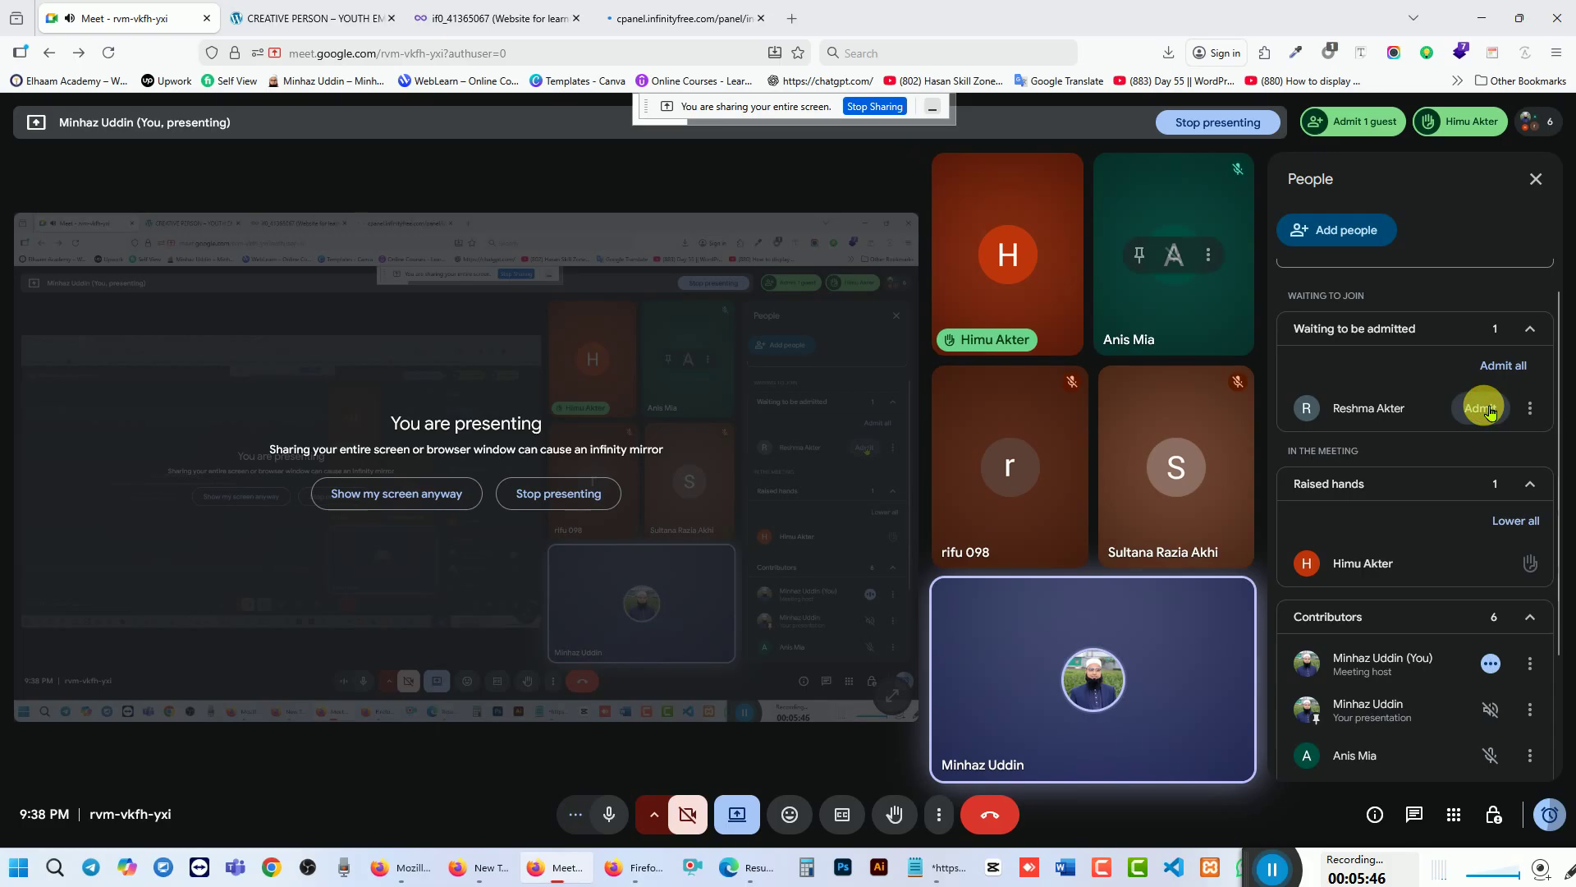
left_click(1484, 410)
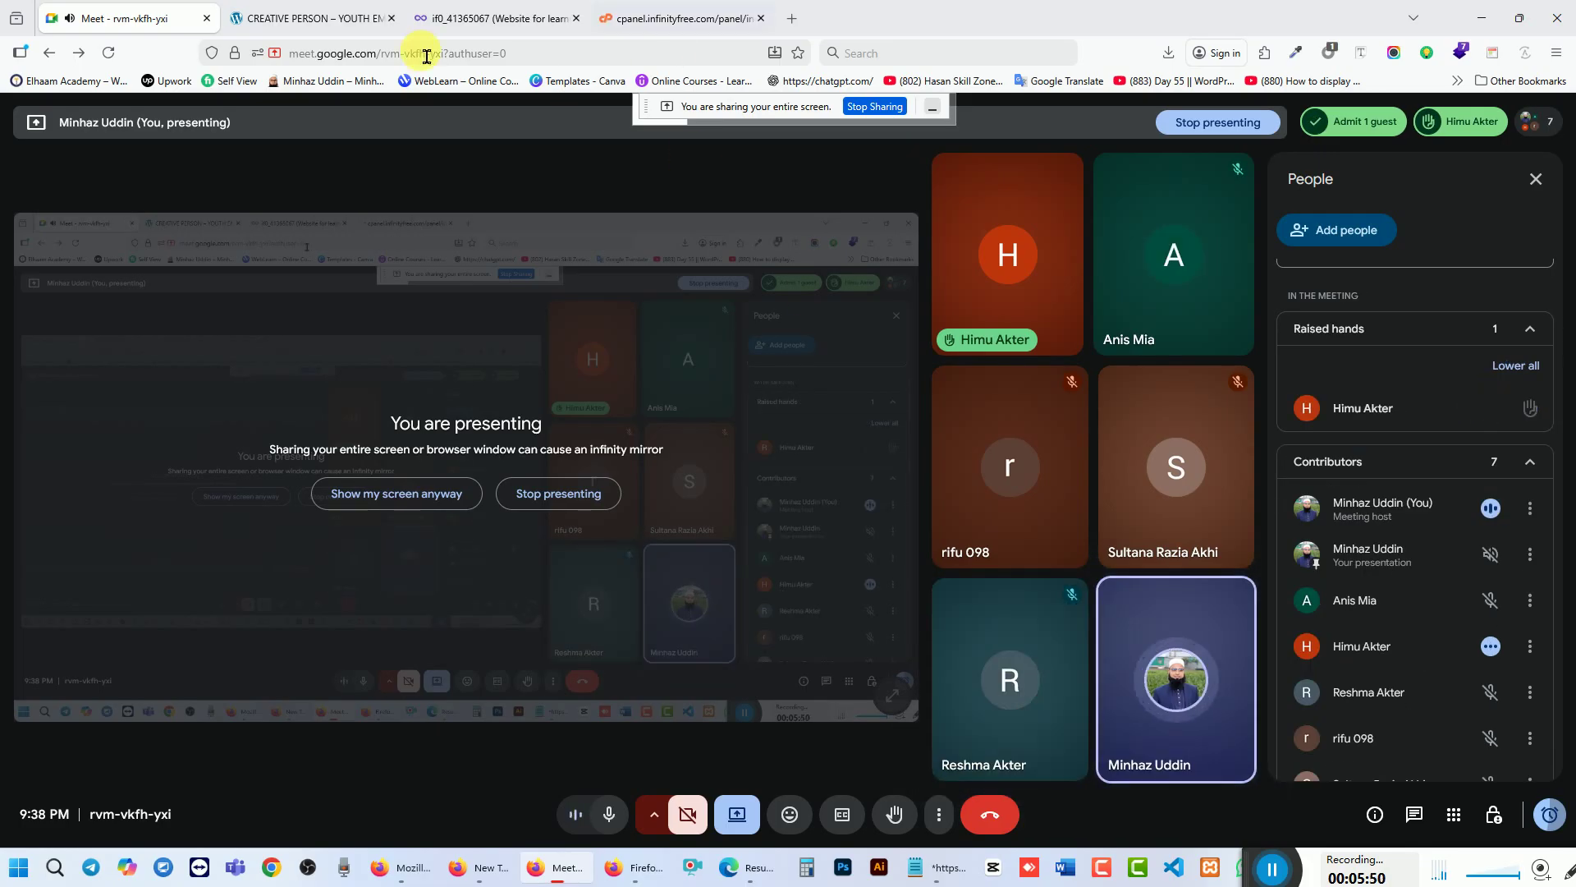
left_click(648, 23)
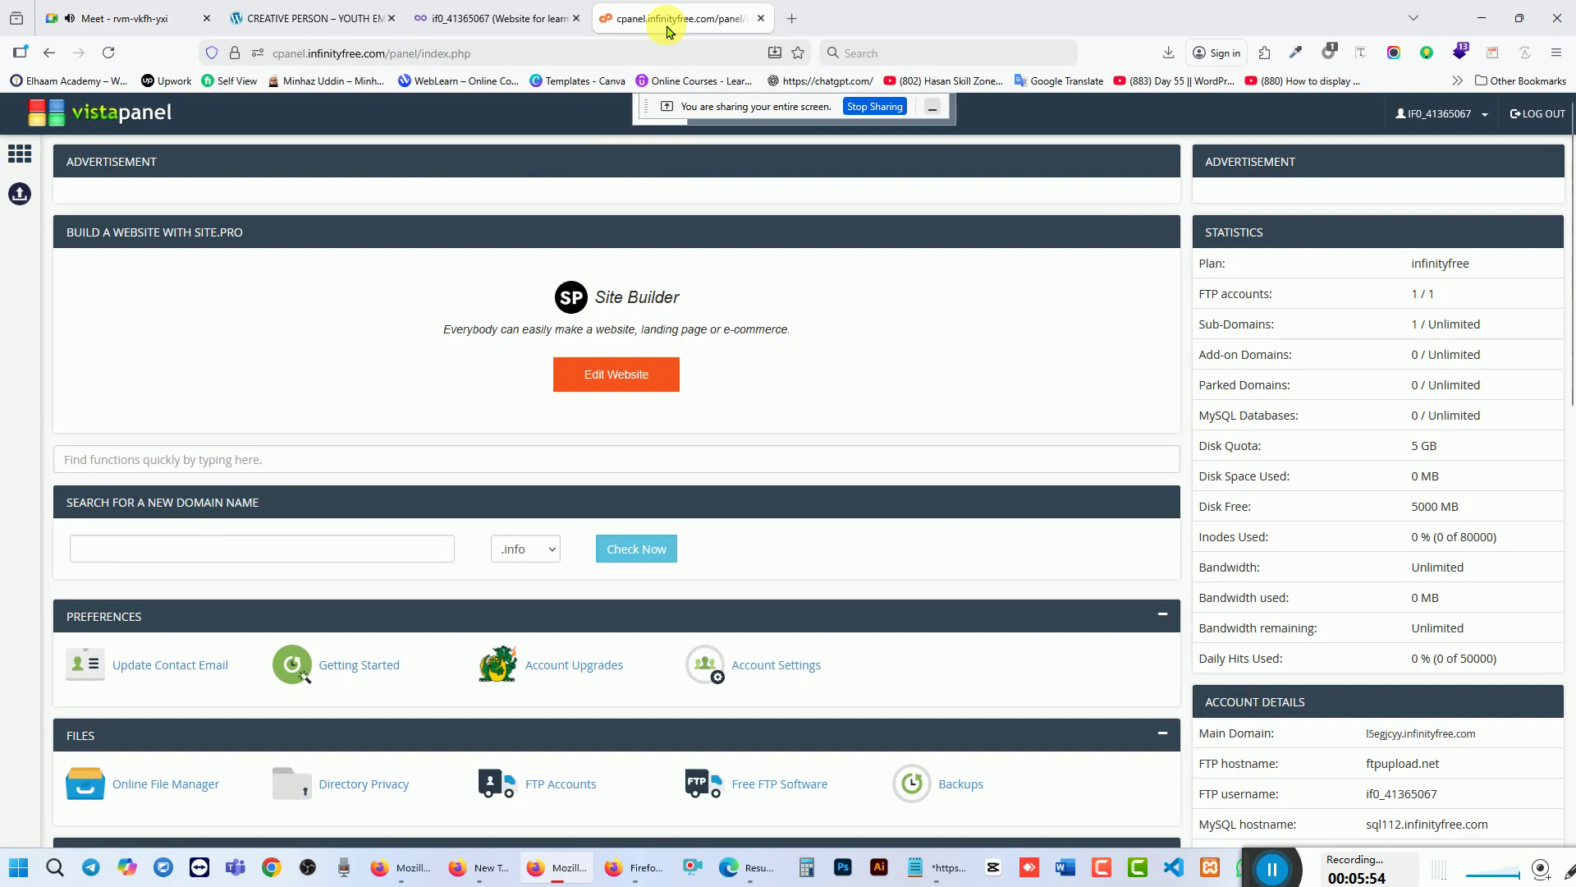
left_click(499, 20)
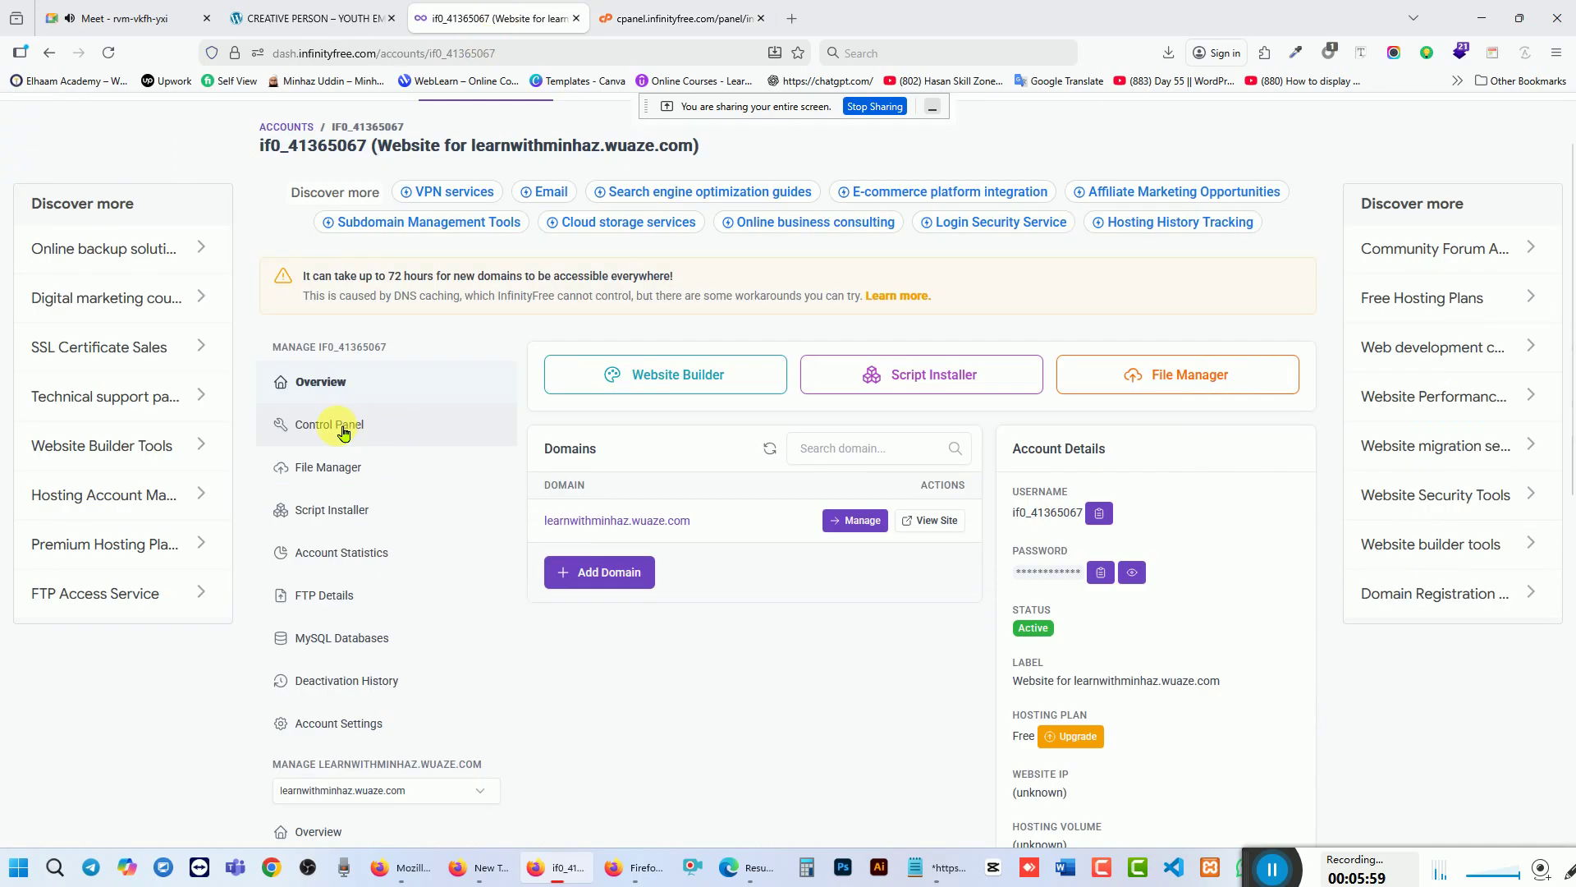
left_click(670, 26)
left_click(835, 528)
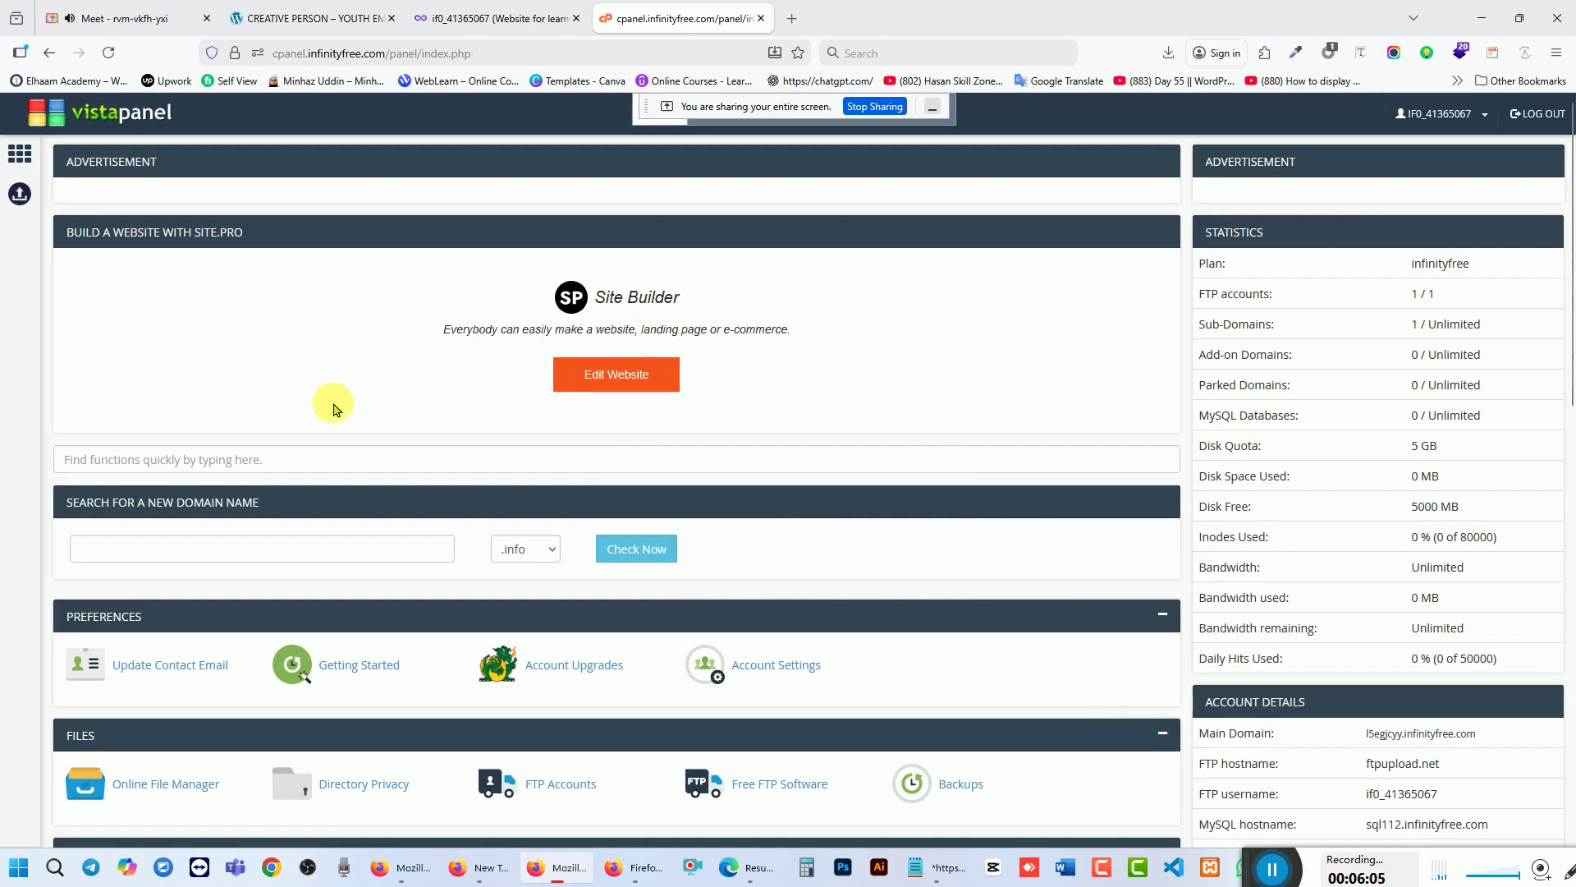
Step: Open the Softaculous Apps Installer from the control panel's Software section and open the WordPress installation form
scroll(327, 405, "down", 3)
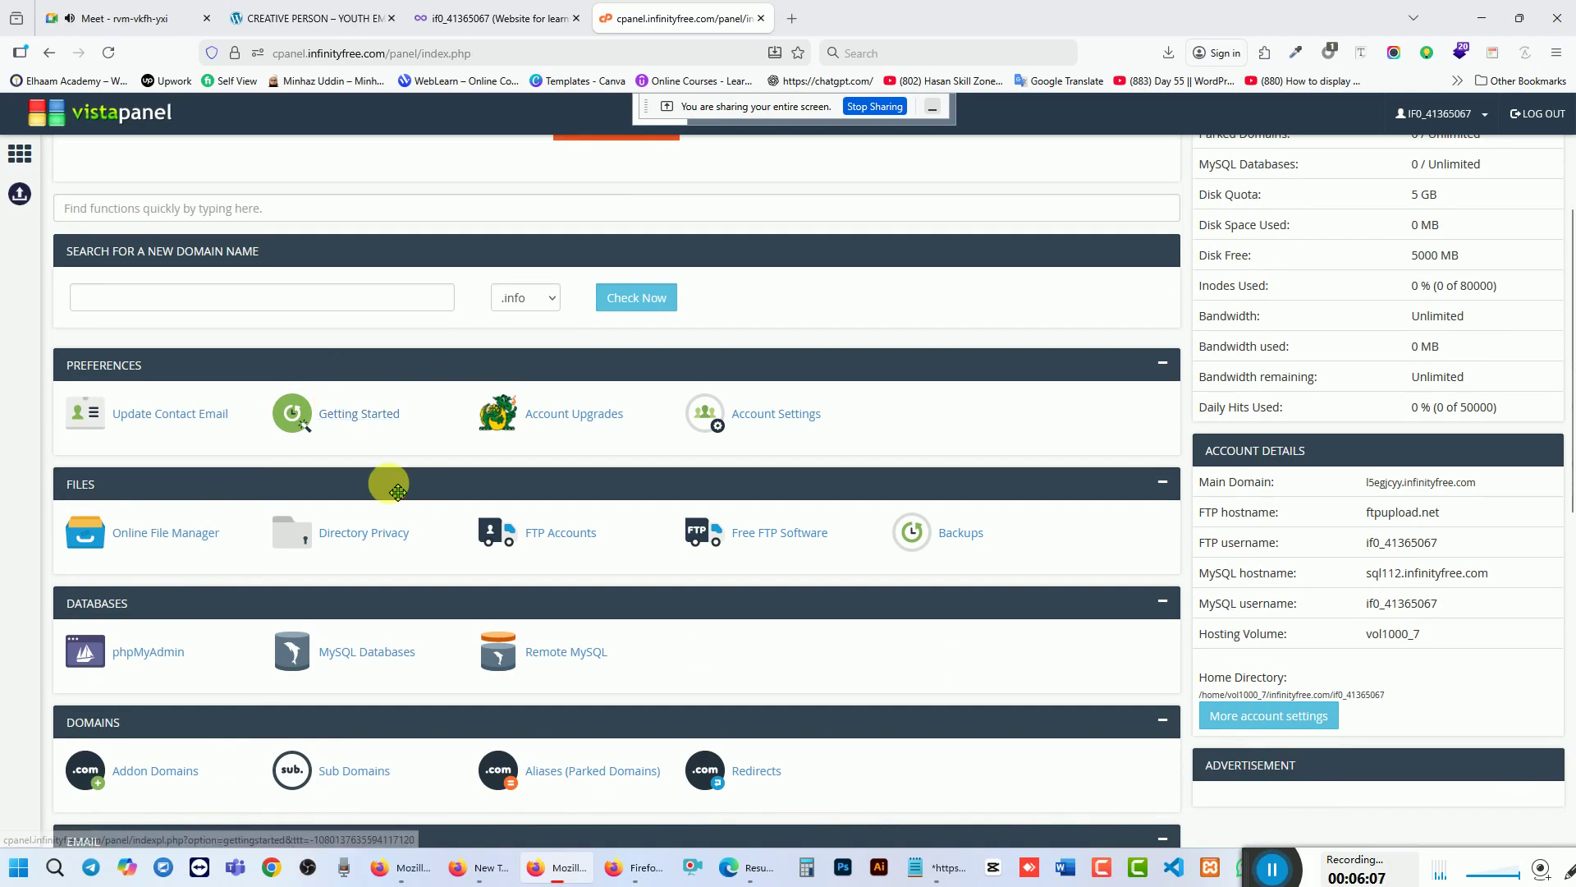
scroll(386, 490, "down", 2)
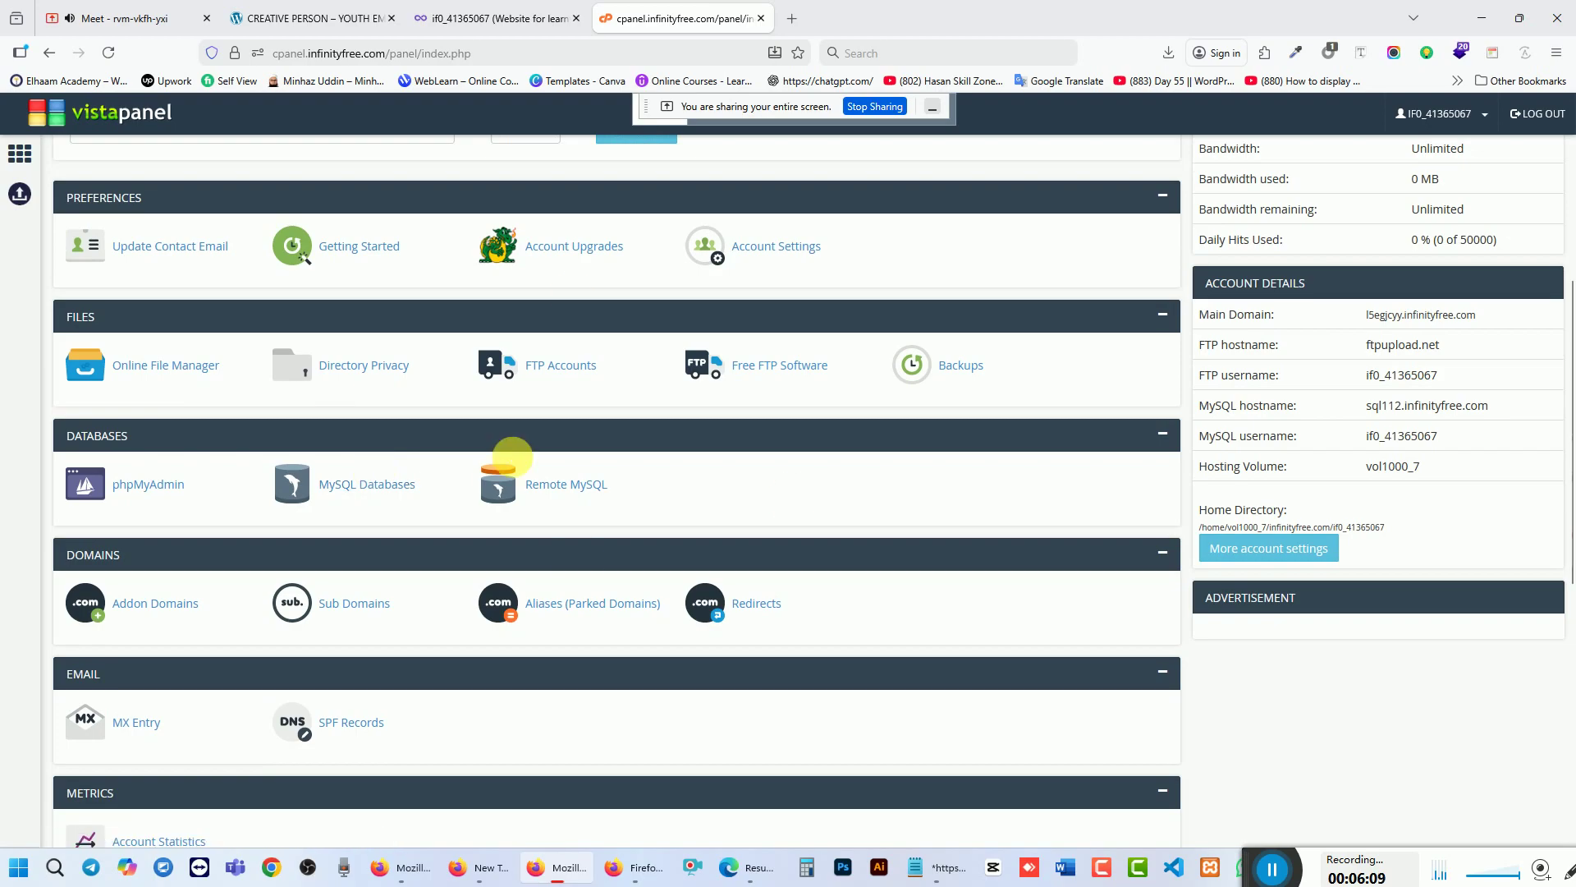
scroll(493, 457, "down", 3)
scroll(438, 451, "down", 4)
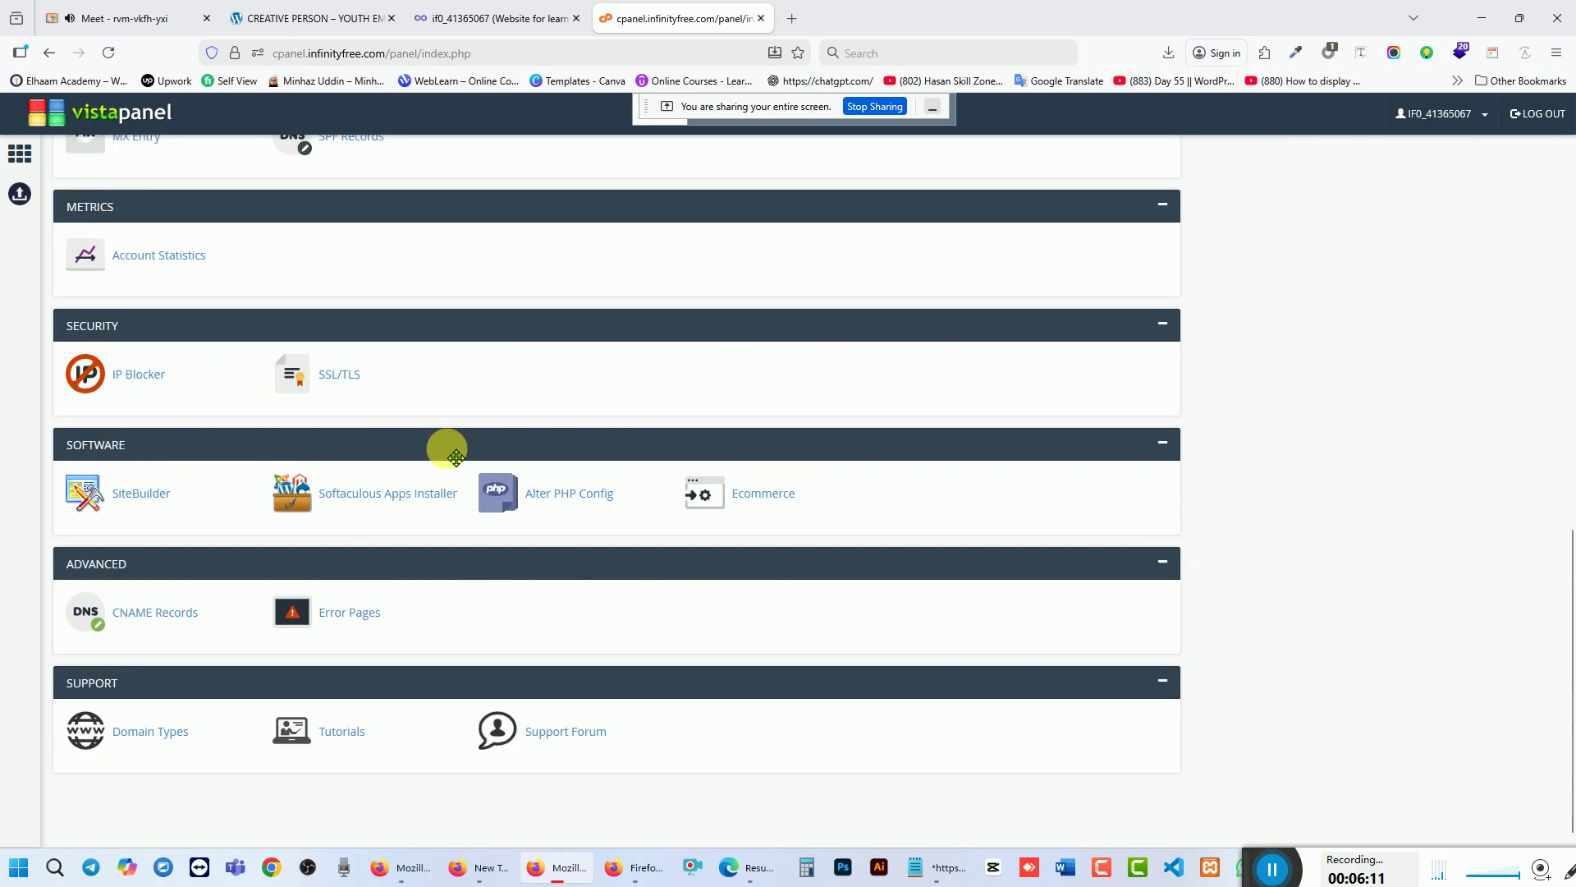
left_click(371, 486)
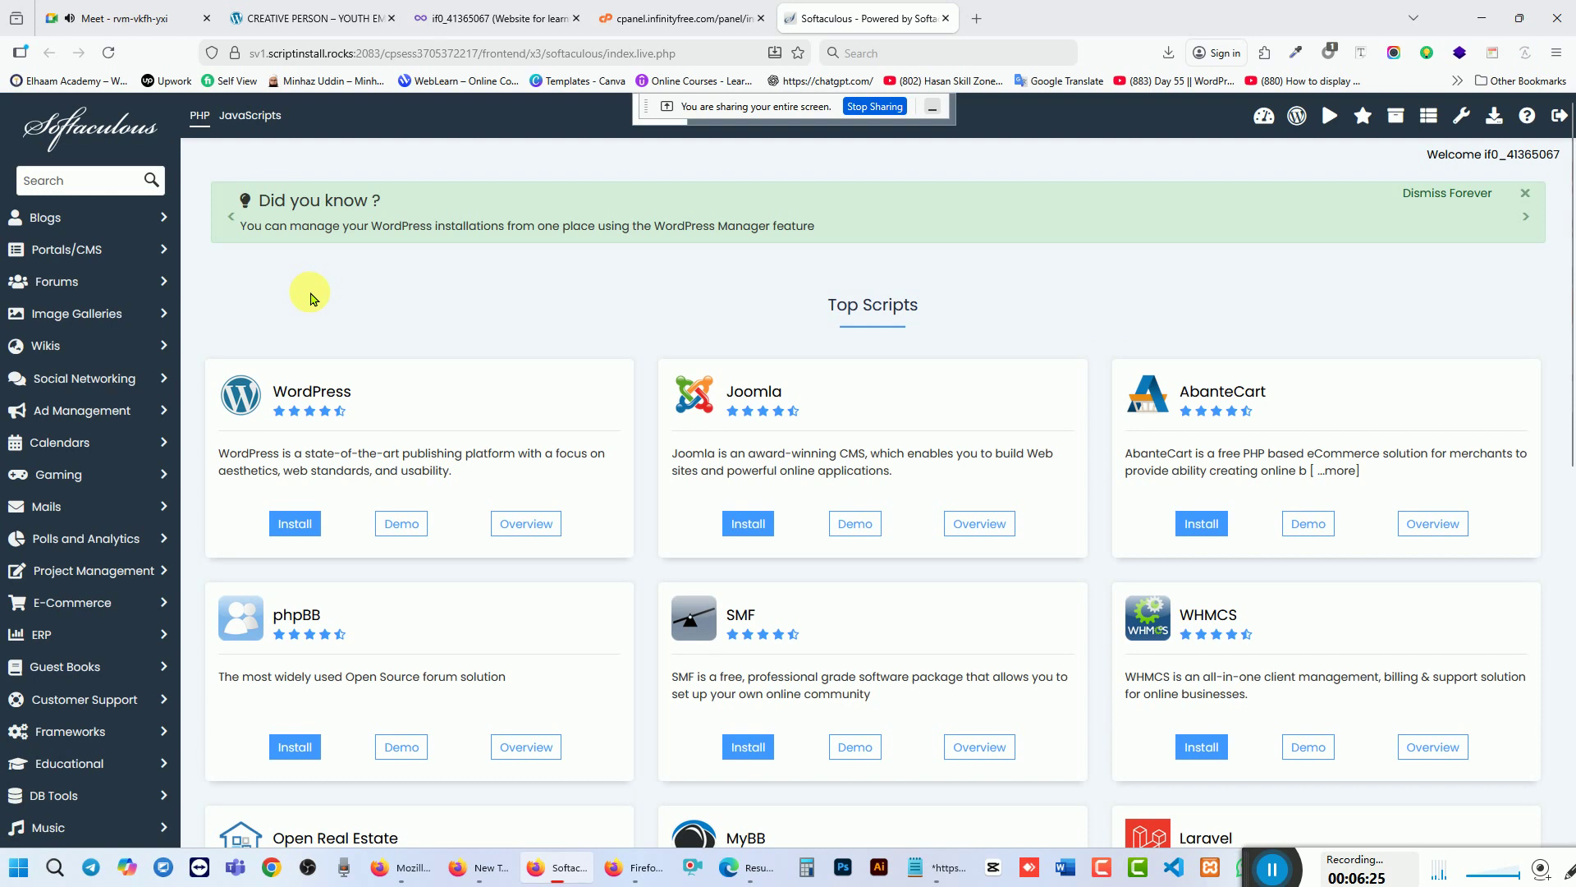
left_click(301, 527)
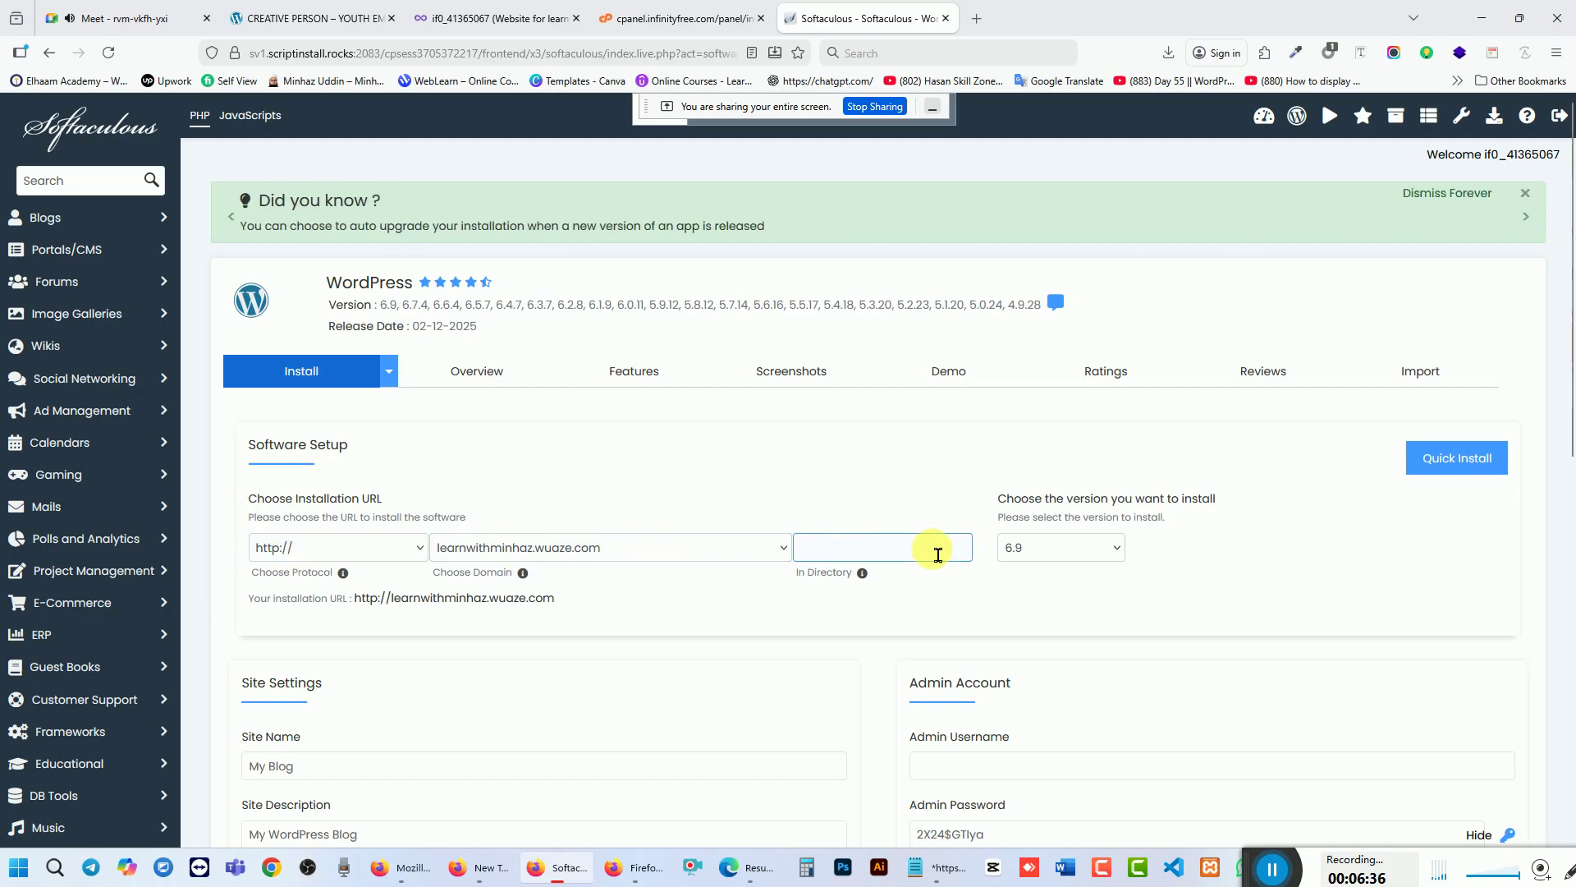
Step: Set the WordPress site name to "Official Website" and clear the site description
scroll(944, 556, "down", 5)
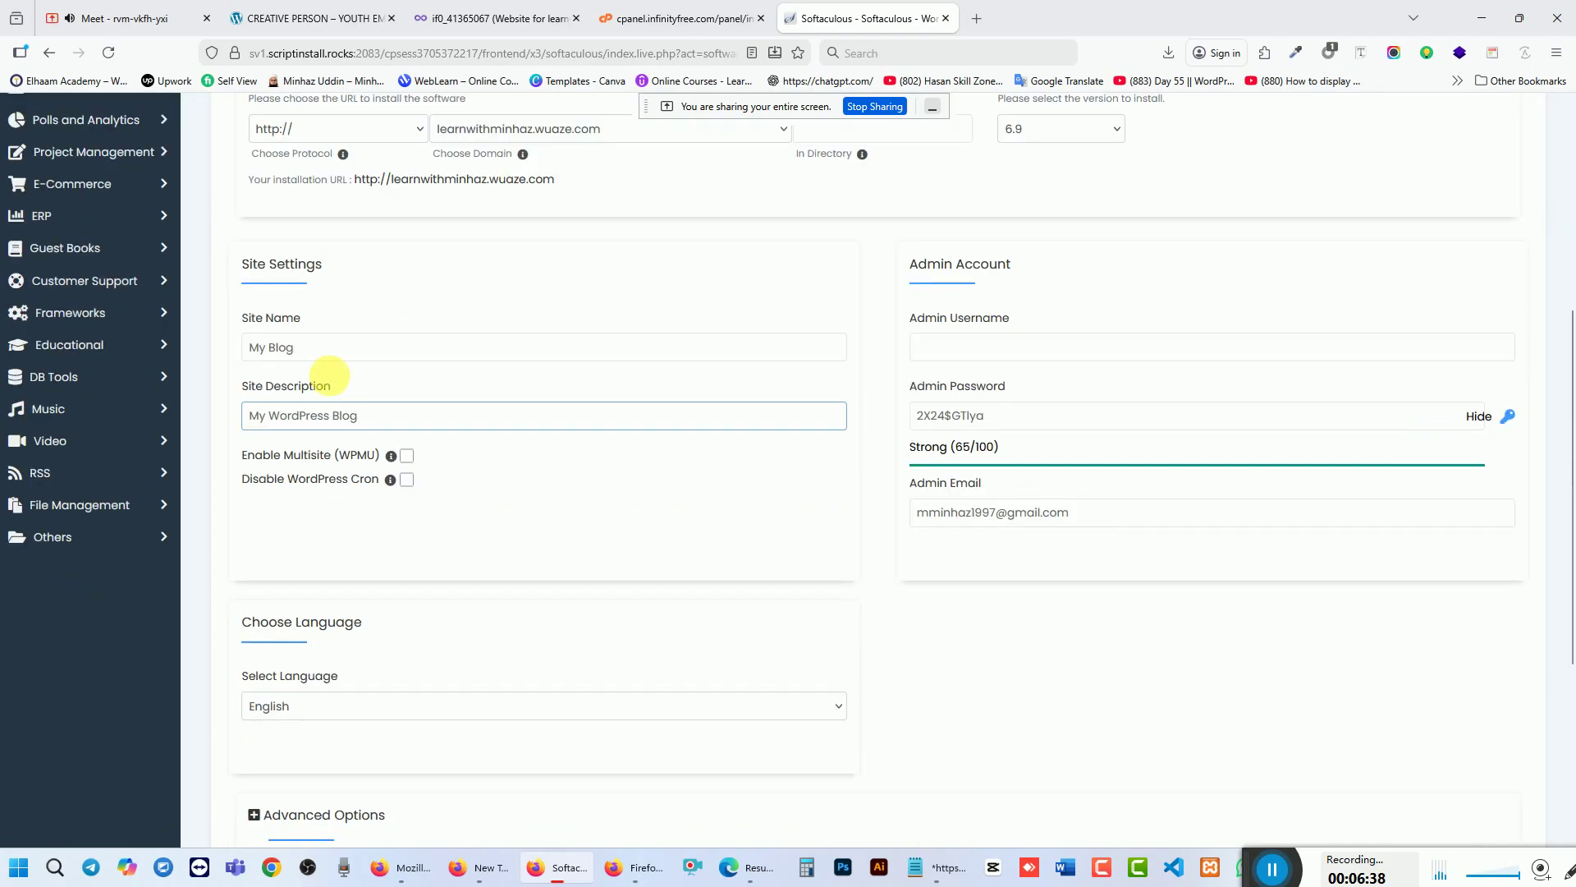
left_click(336, 358)
left_click_drag(376, 351, 233, 355)
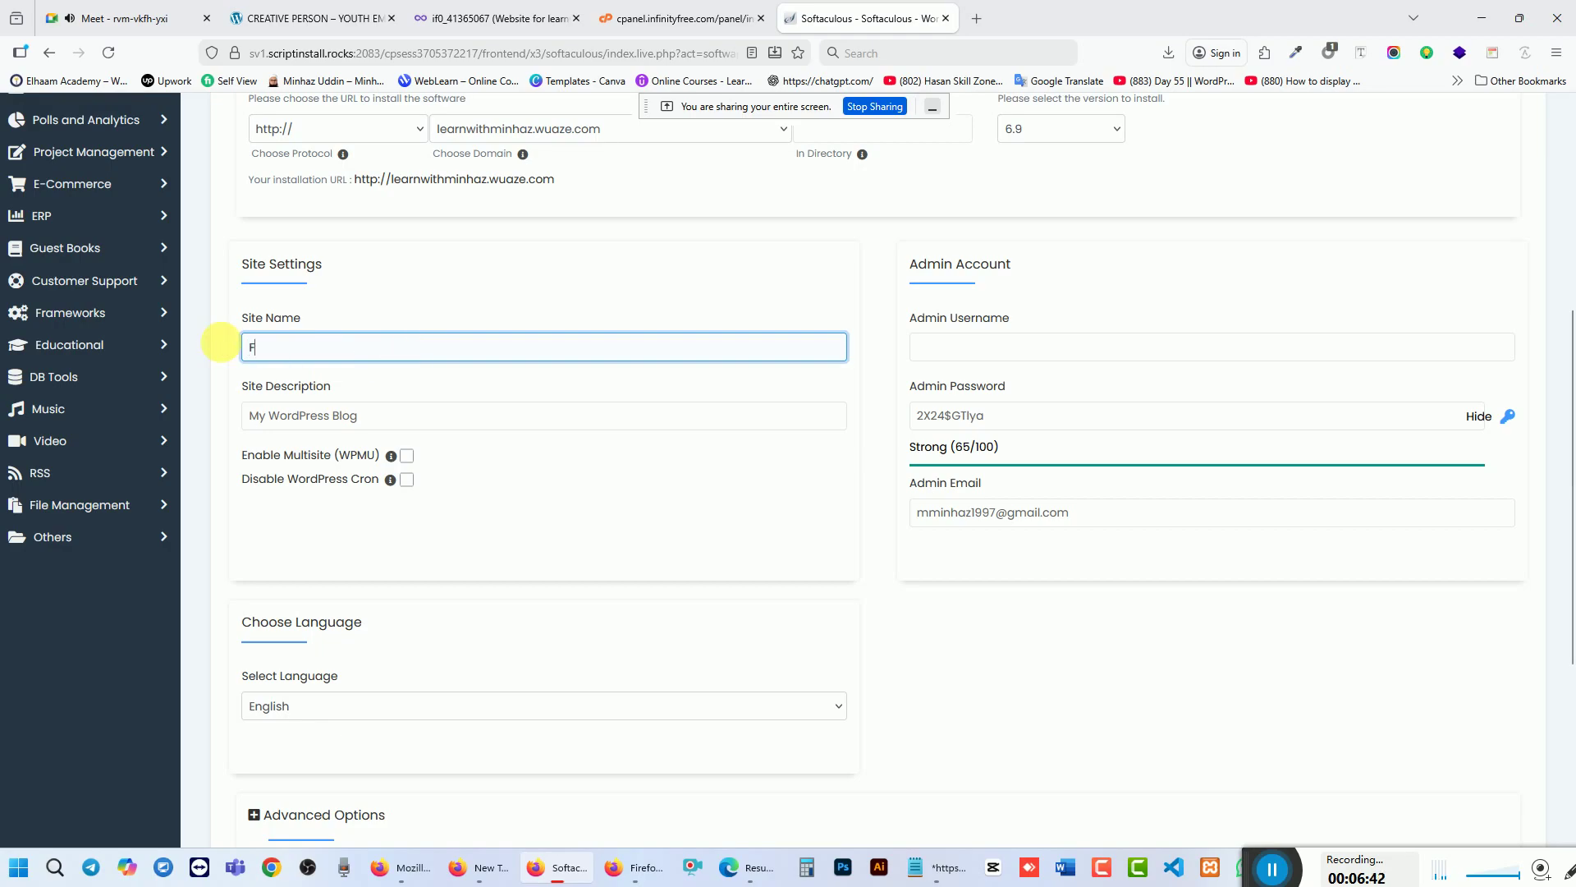
type("Official Website")
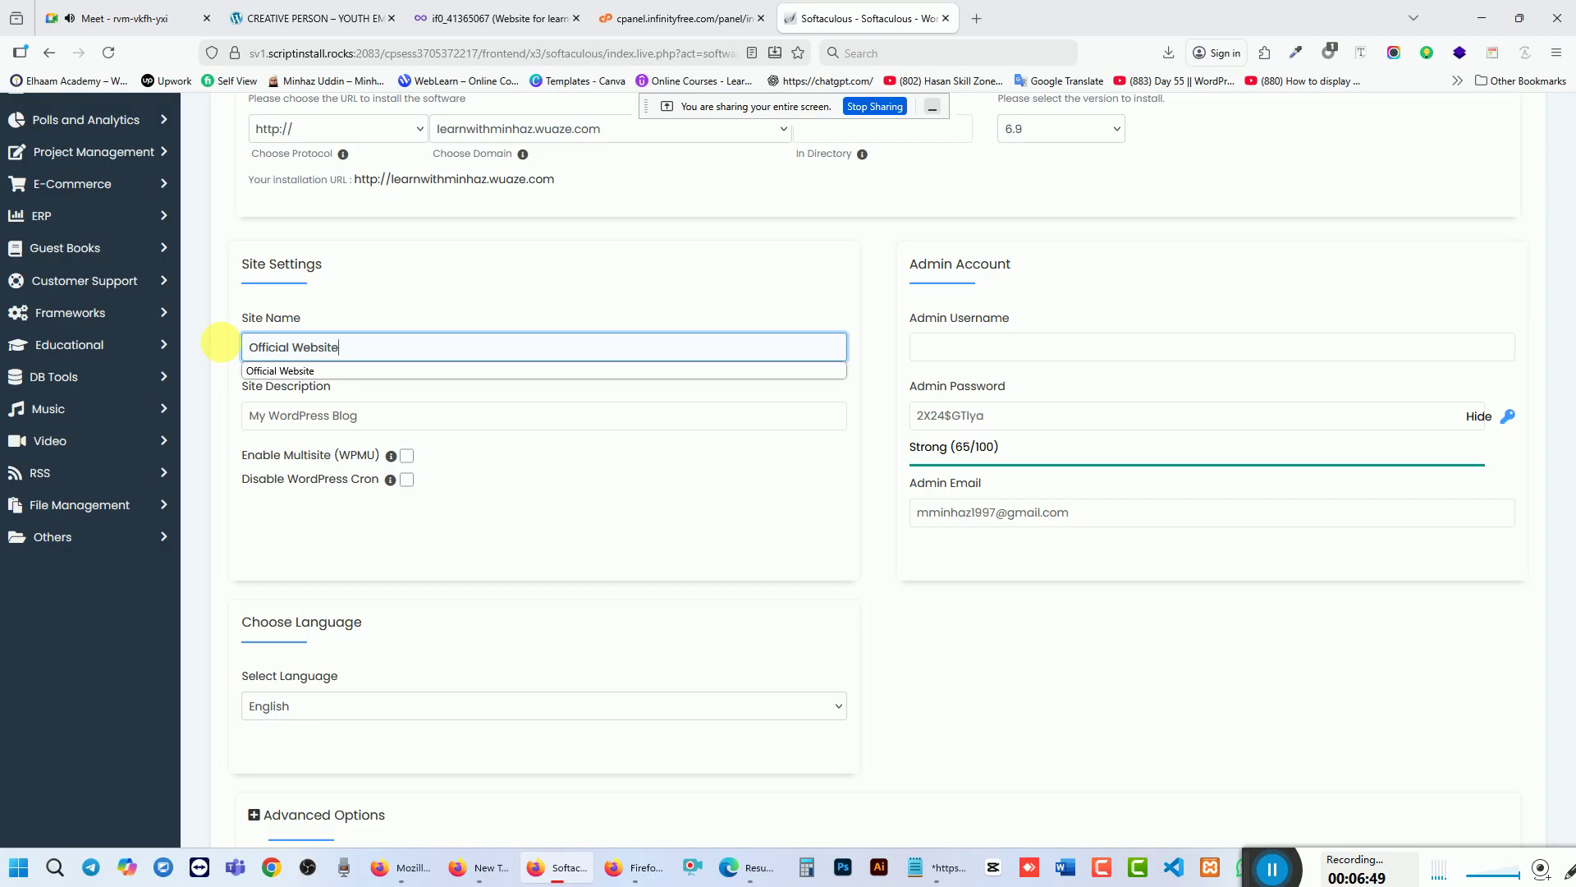
key("Tab")
key("BackSpace")
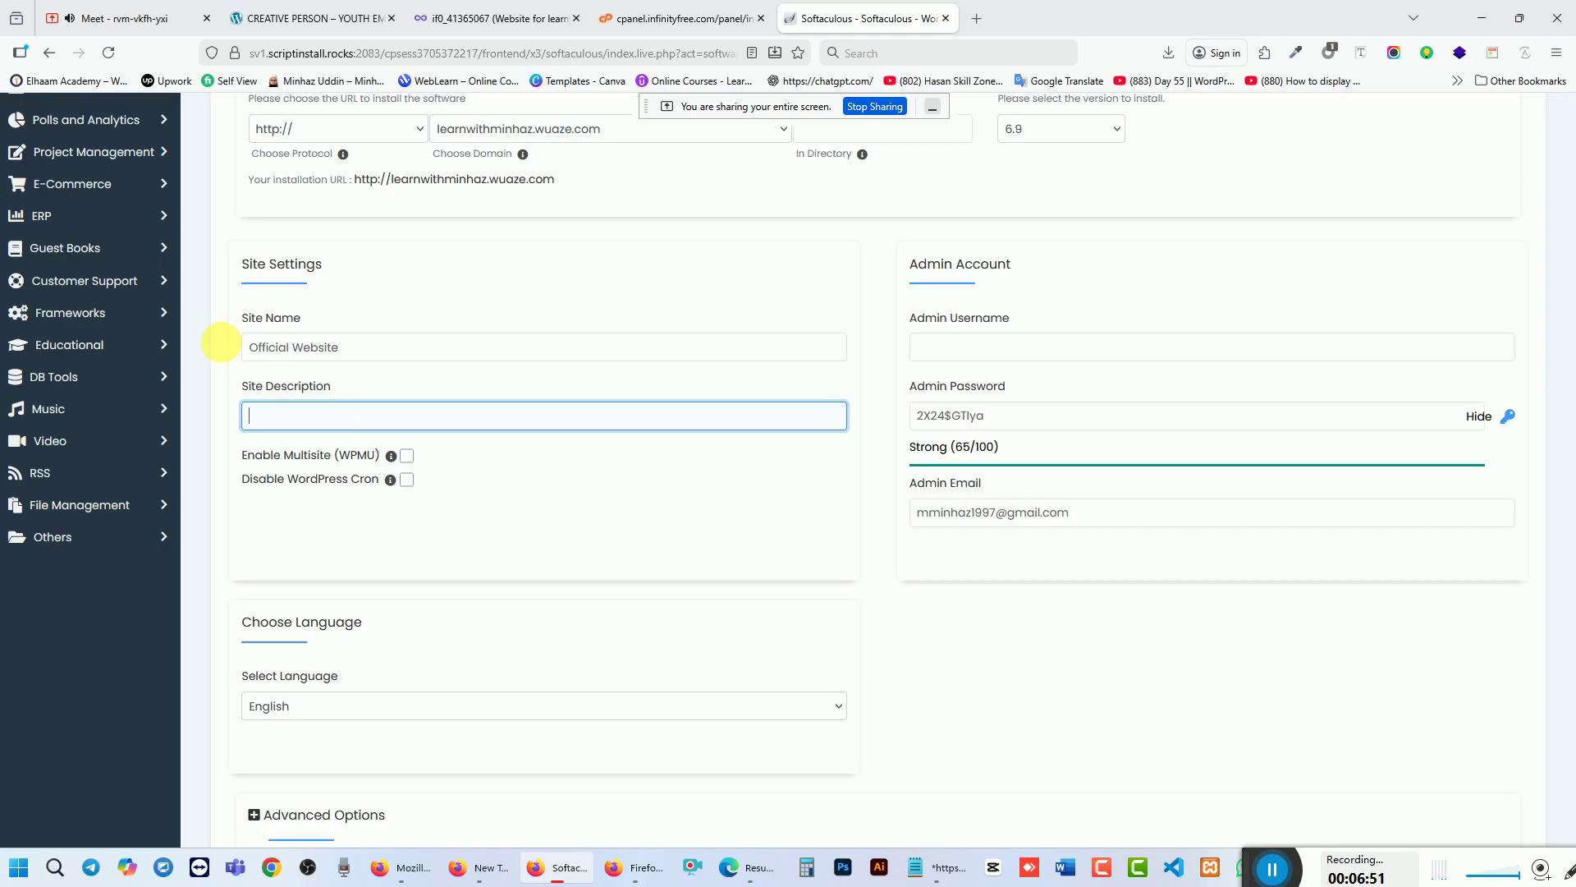
Step: Enter the owner's first name as the WordPress admin username, mask the admin password and replace it with a custom password
left_click(1008, 358)
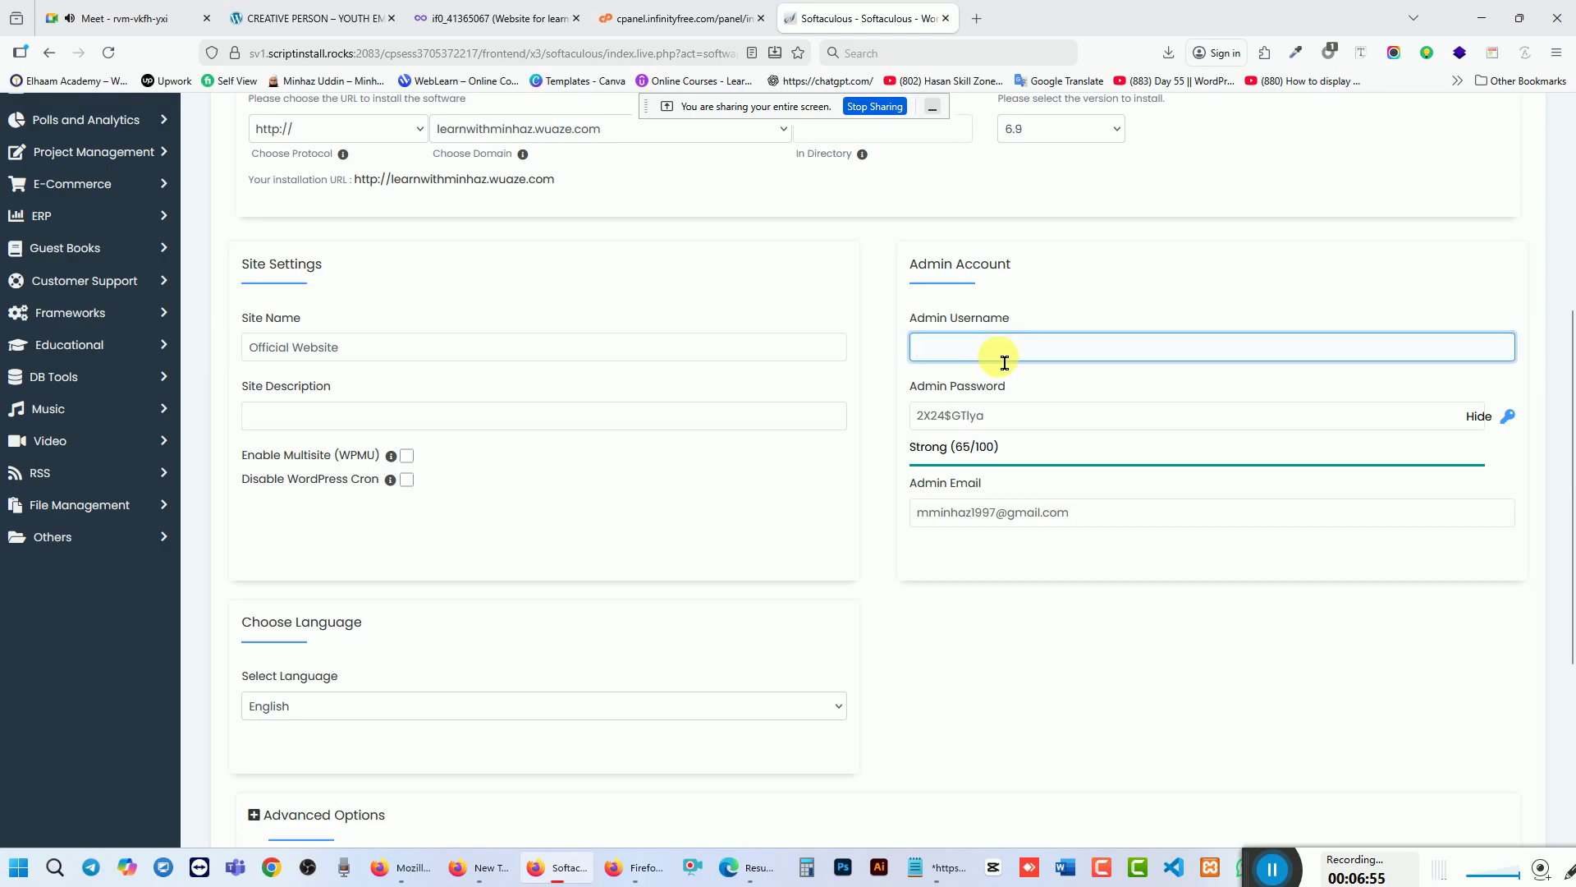
type("minhaz")
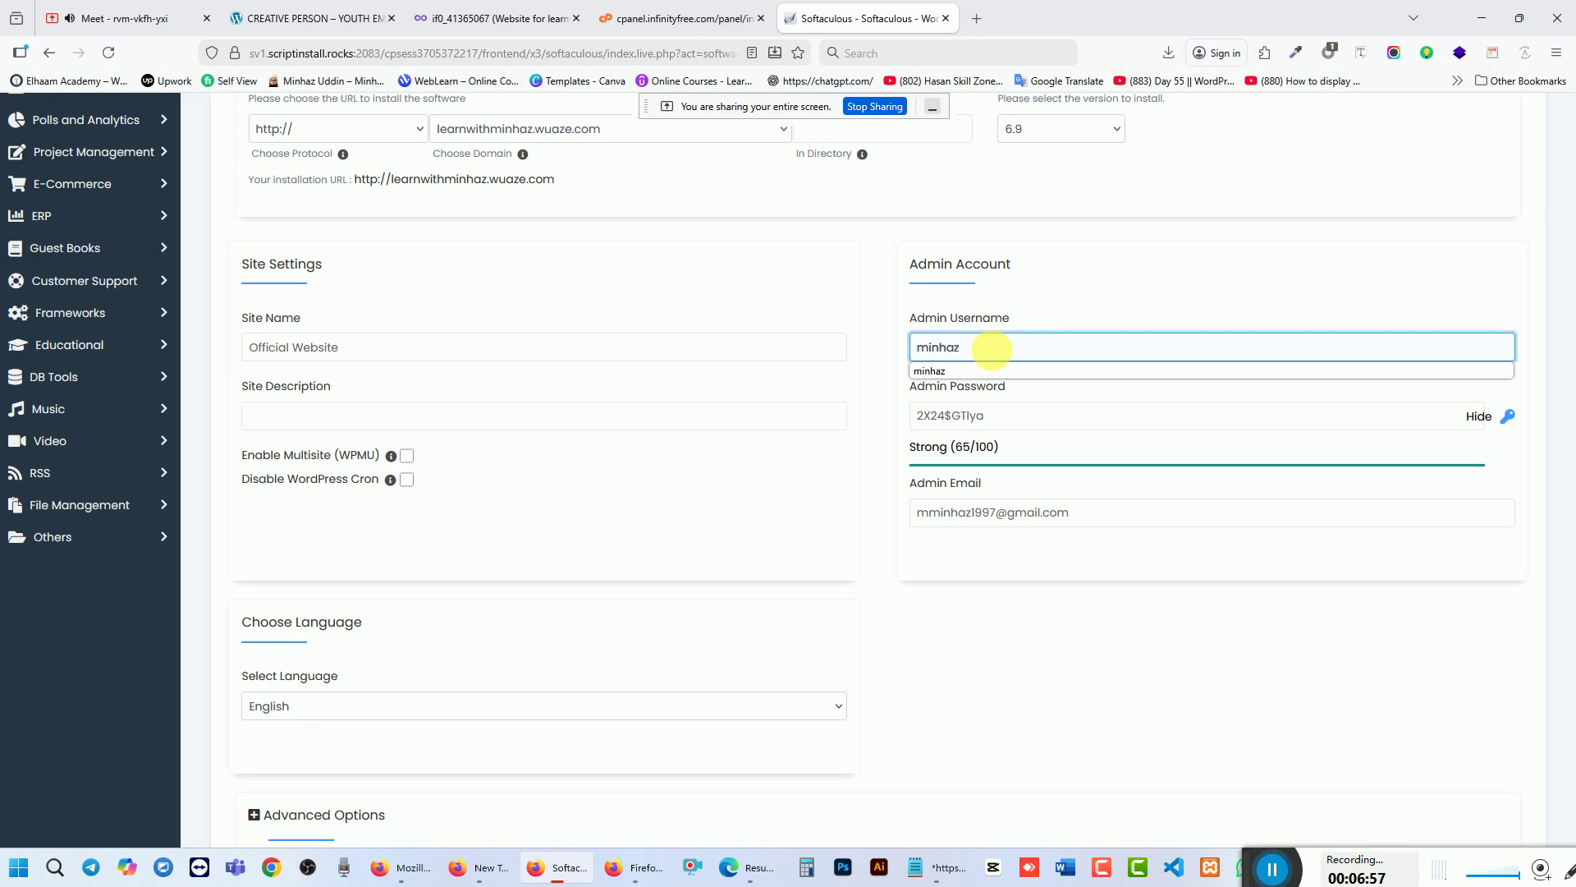
left_click(1478, 417)
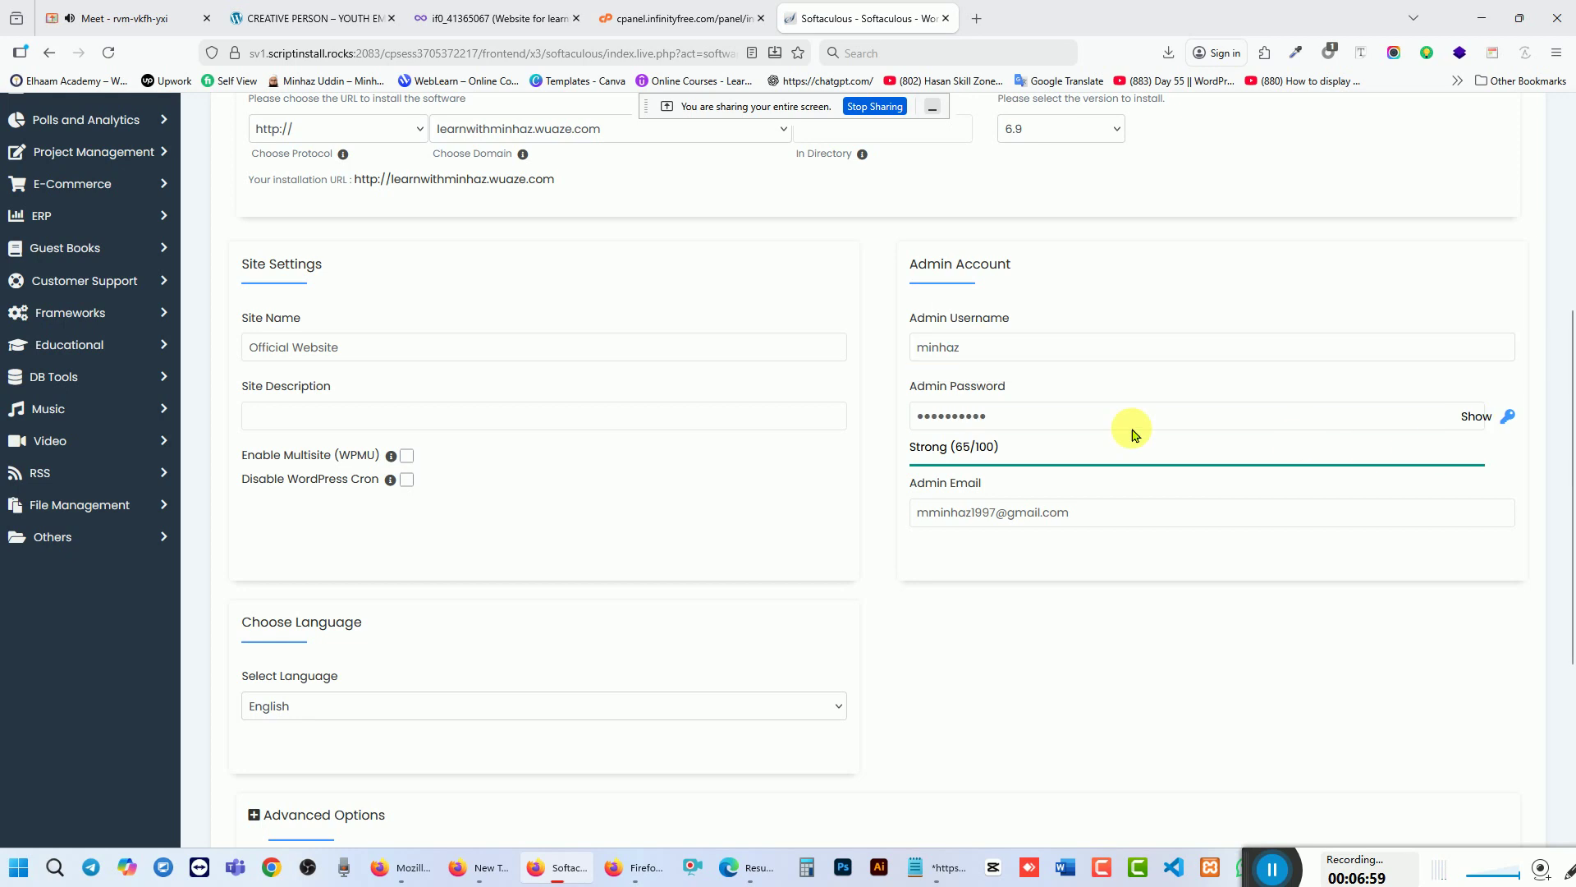
left_click_drag(1097, 426, 889, 428)
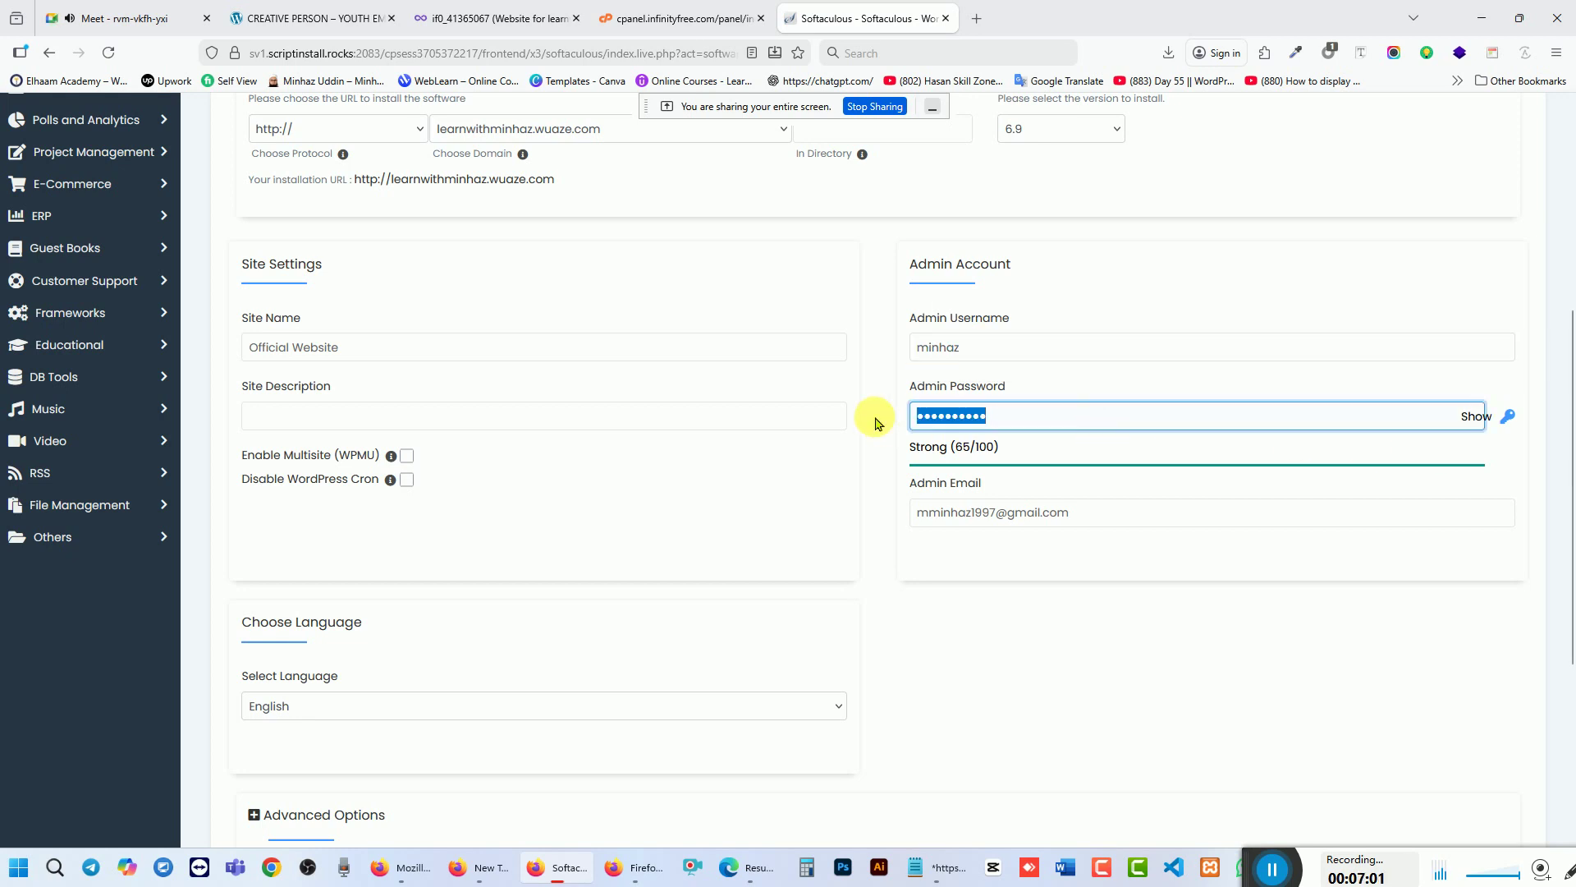
type("•••••")
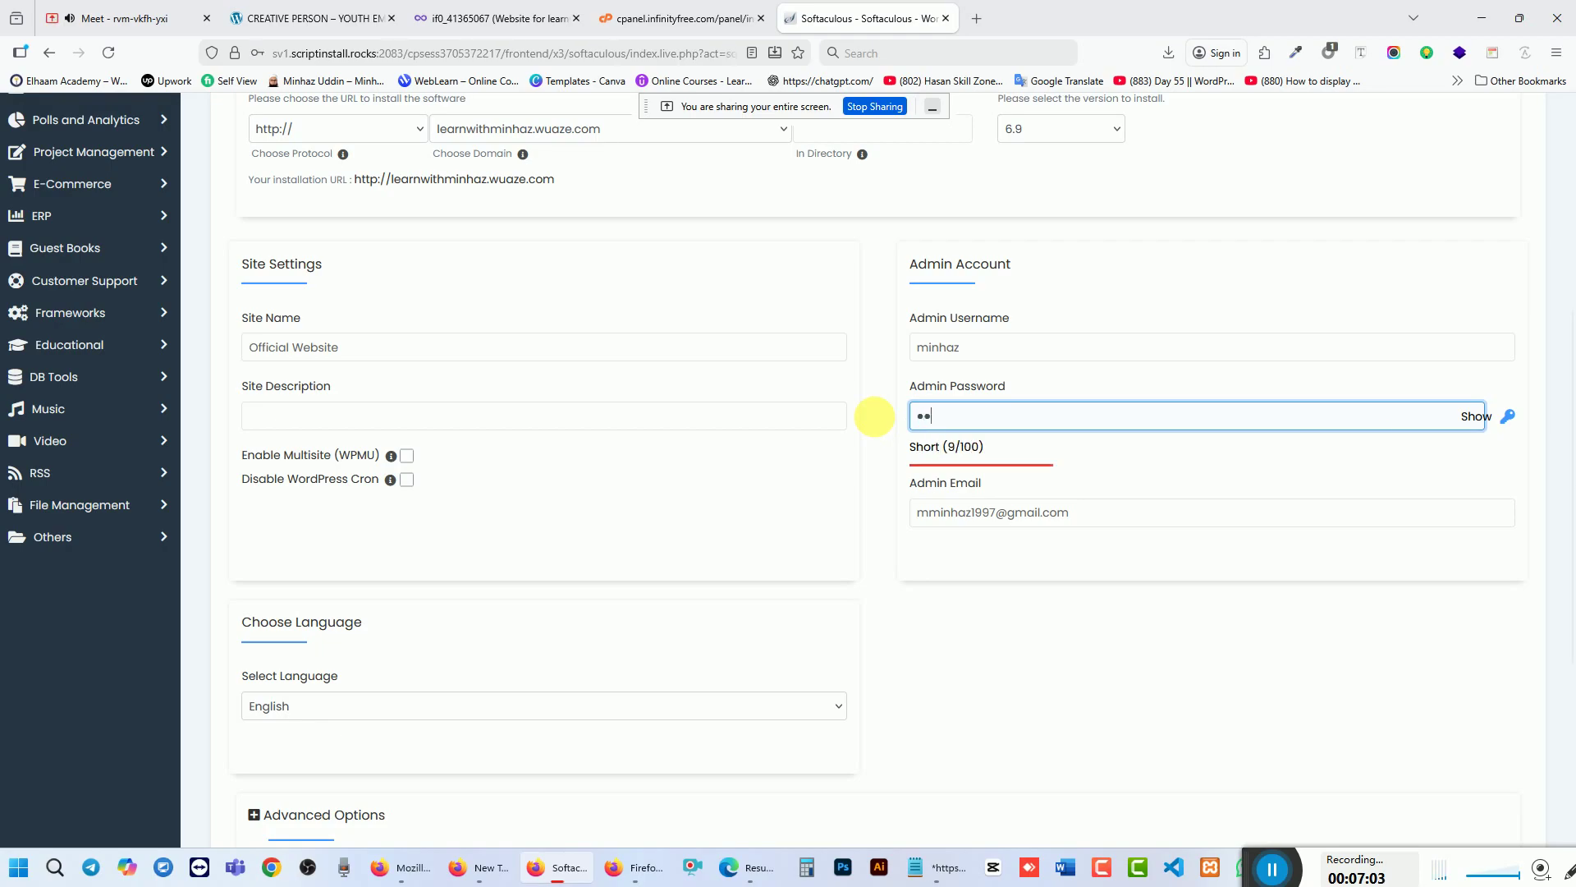
type("••")
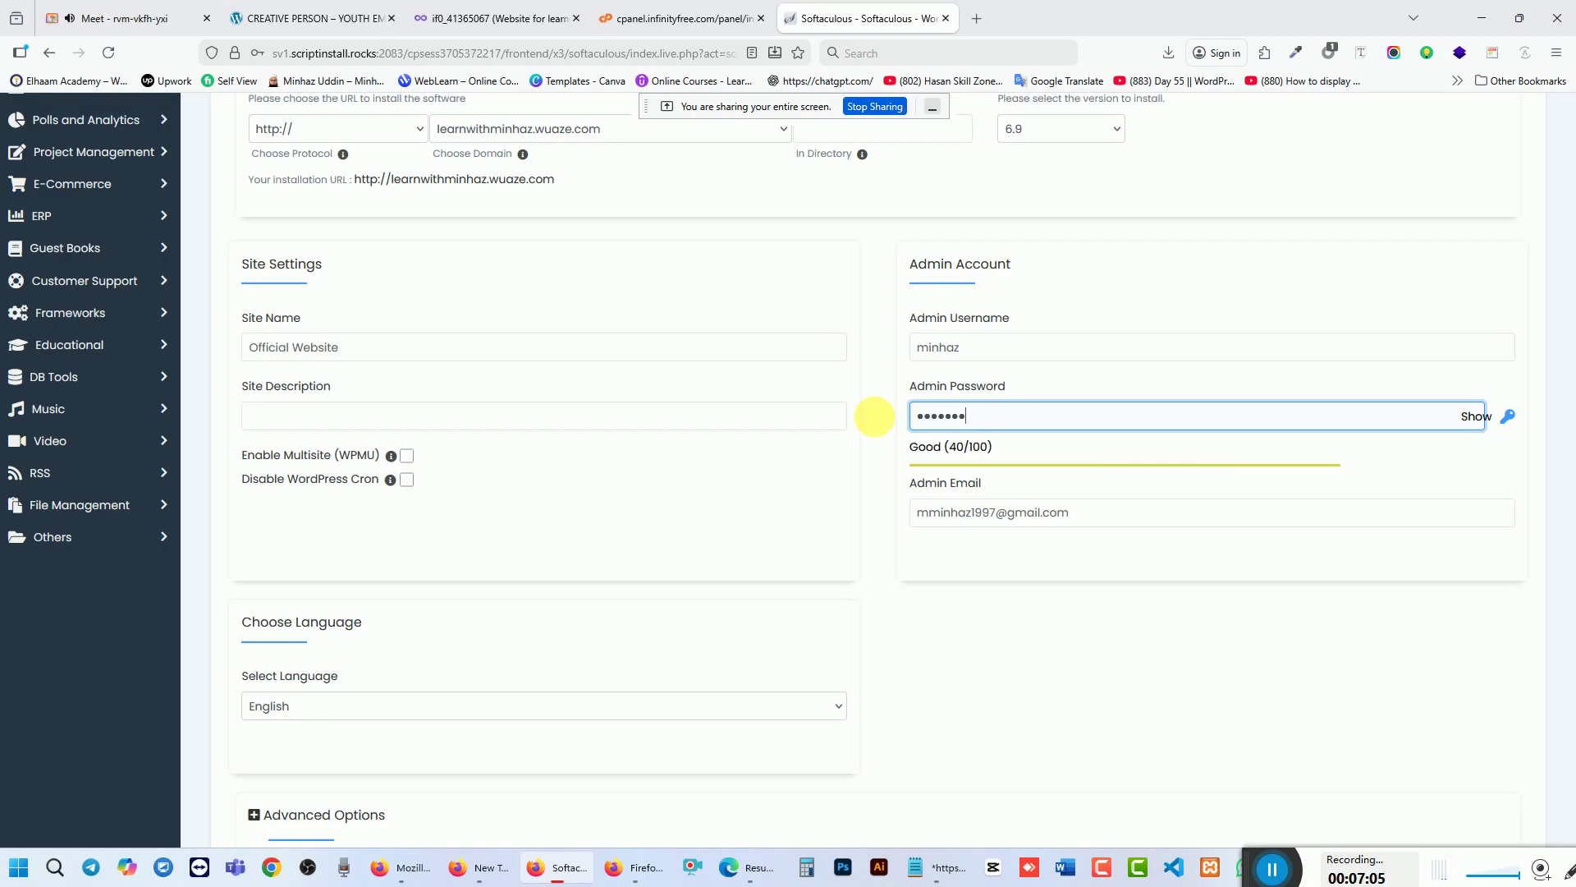
type("•••••••")
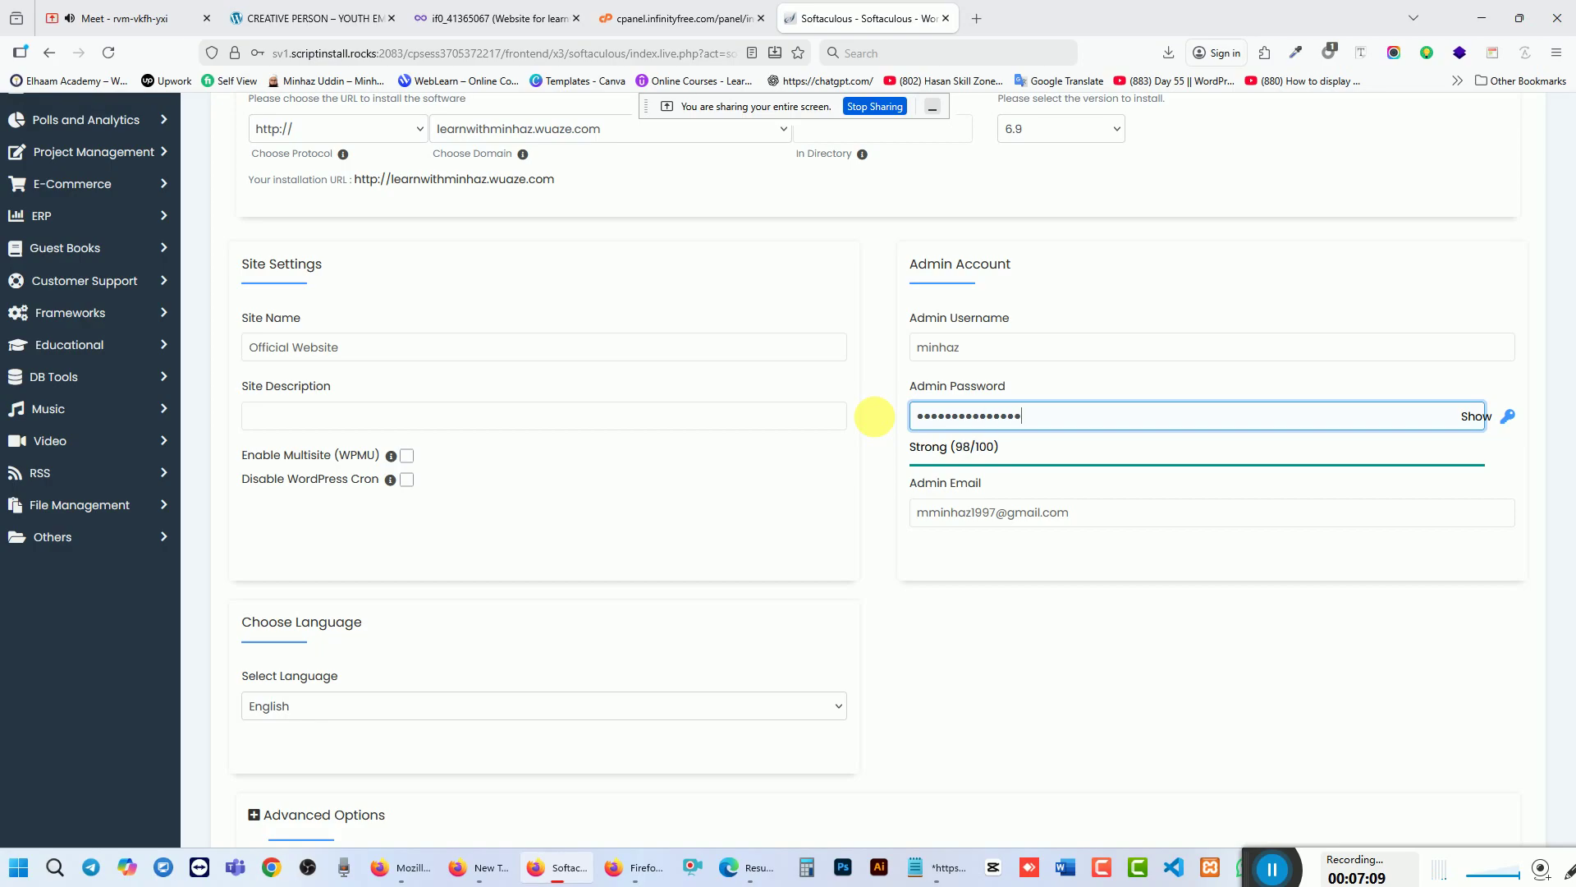
Step: Start the WordPress installation, leaving the language, advanced options and theme at their defaults
scroll(936, 540, "down", 2)
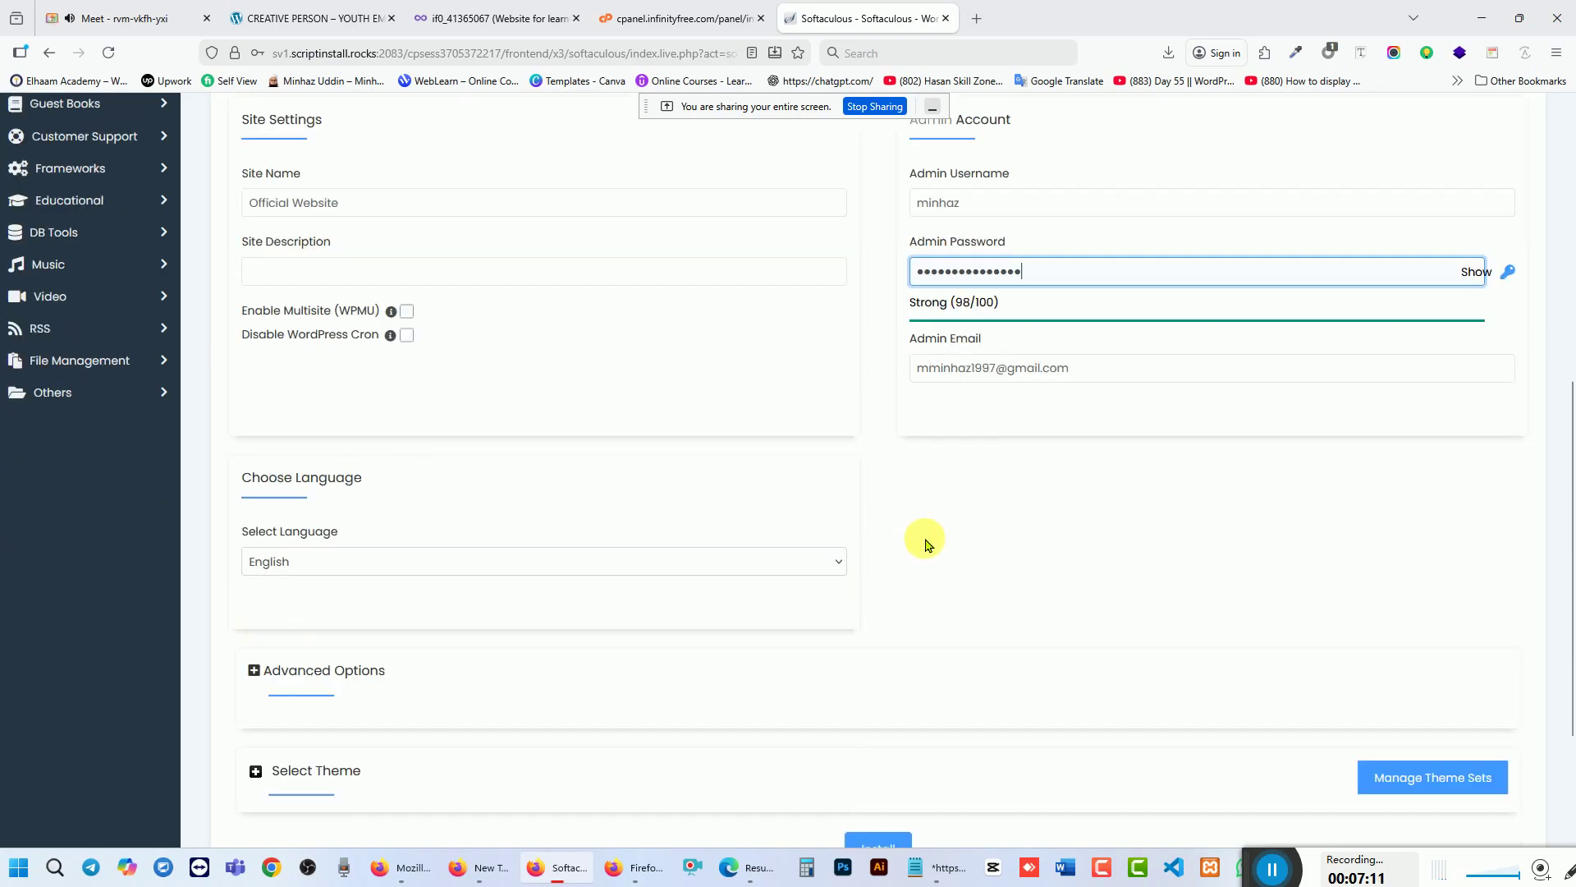
scroll(926, 544, "down", 3)
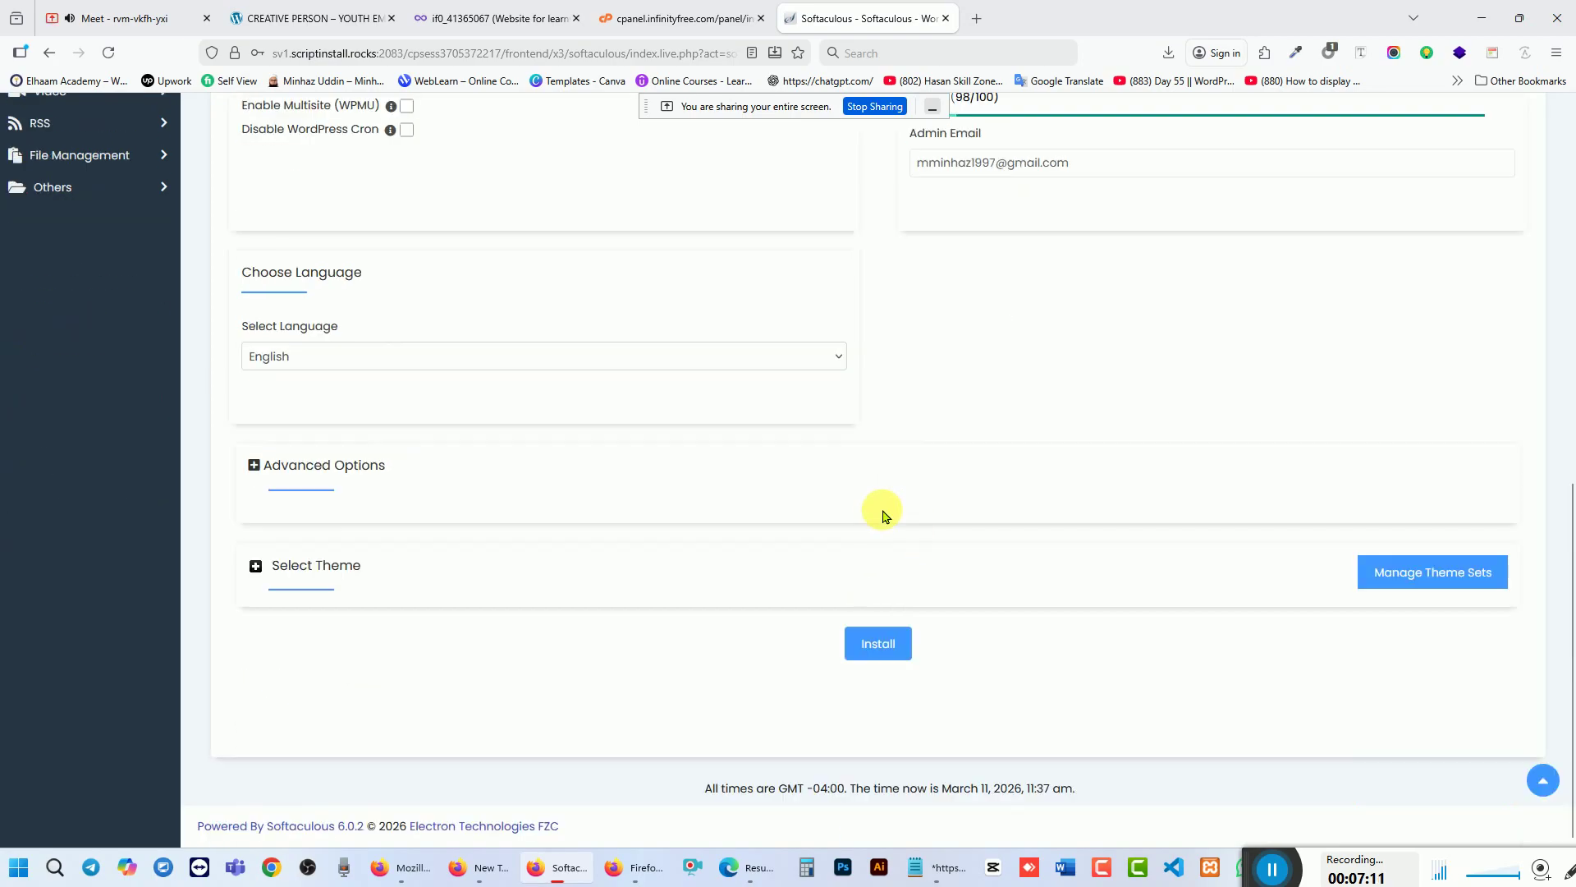
left_click(889, 648)
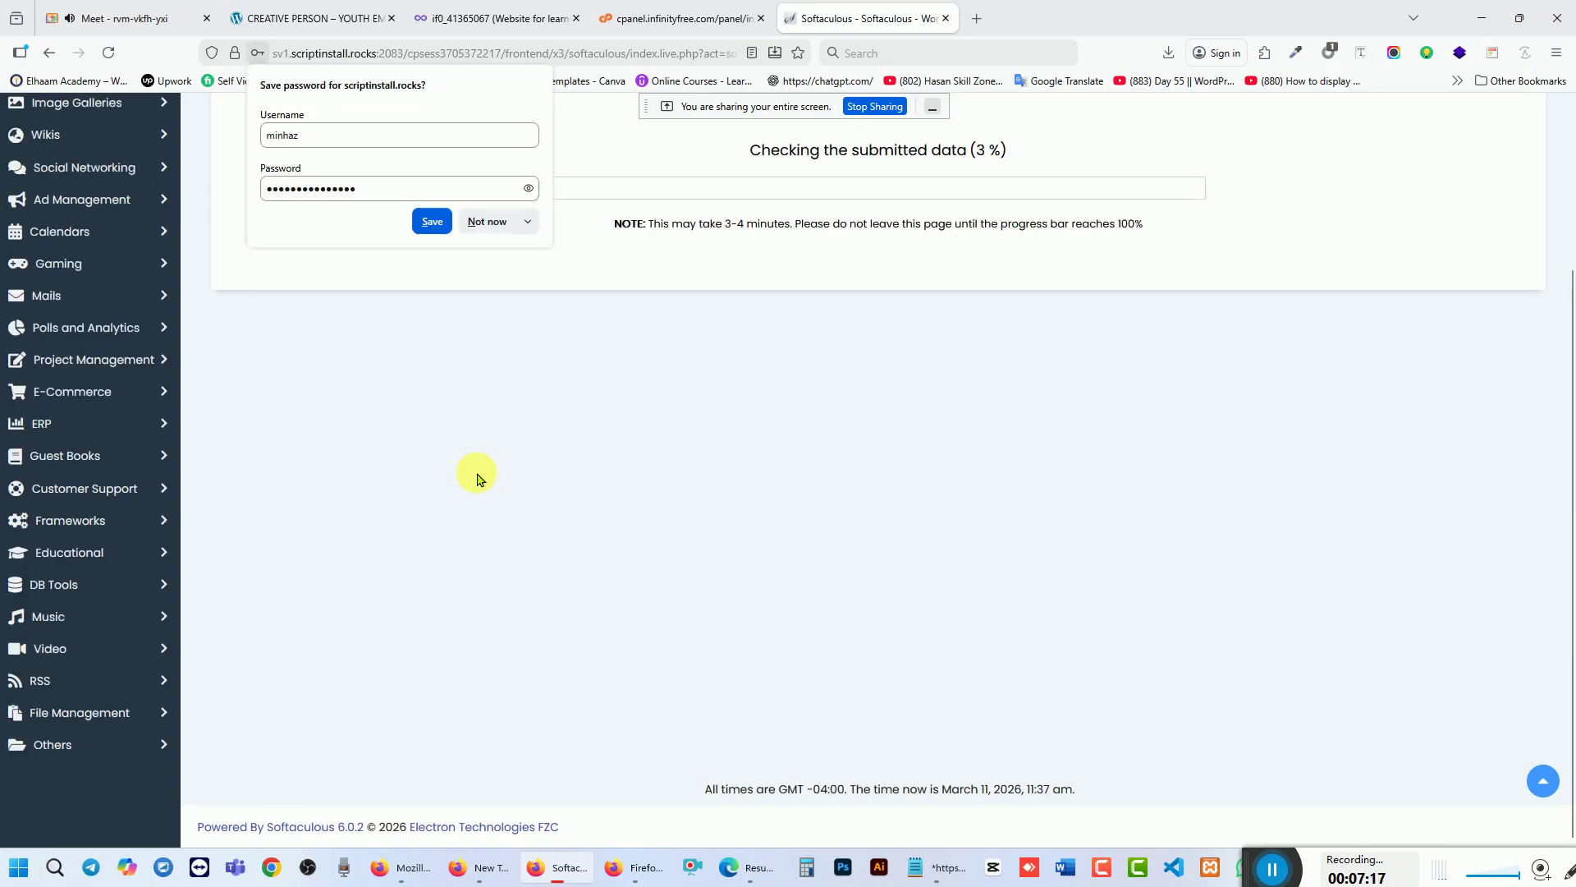
Step: Decline saving the password and open the newly installed WordPress site's front page in a new tab
scroll(541, 485, "up", 3)
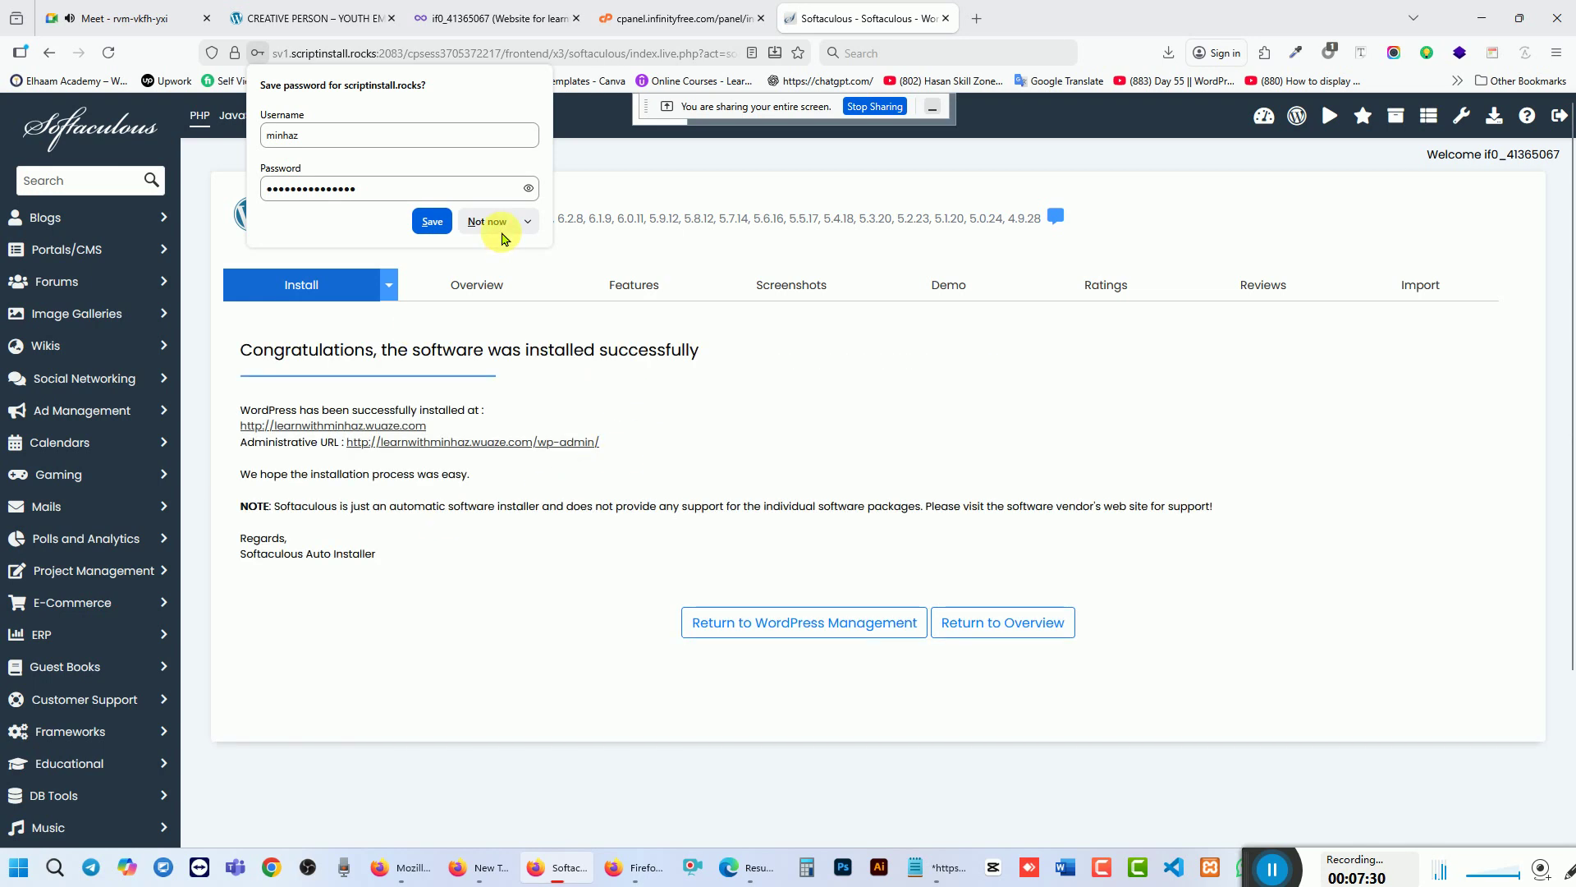
left_click(476, 218)
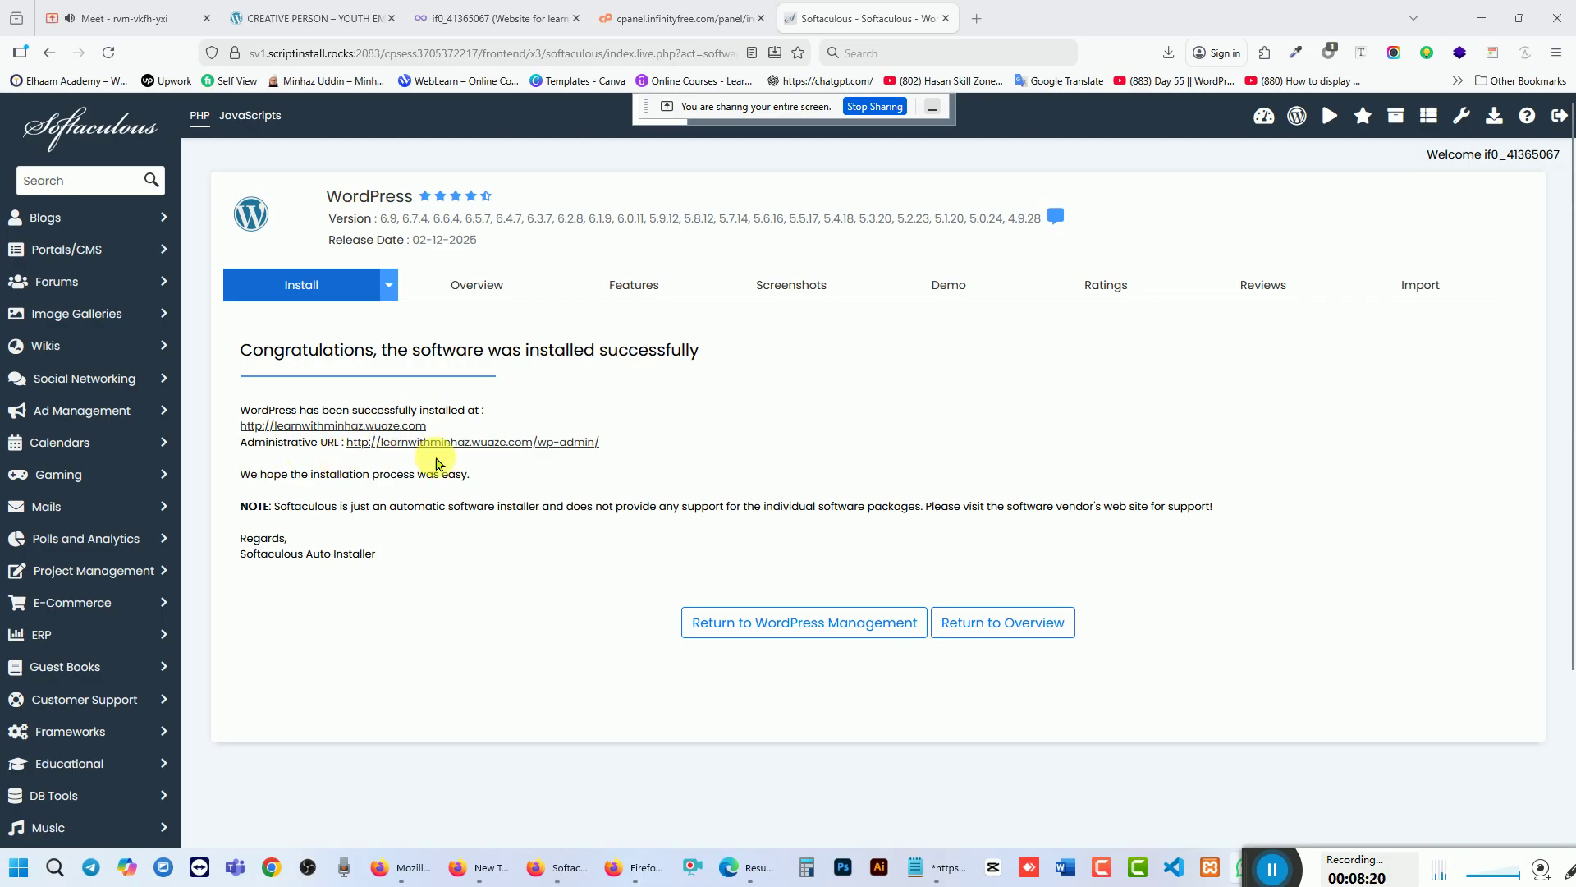
right_click(334, 424)
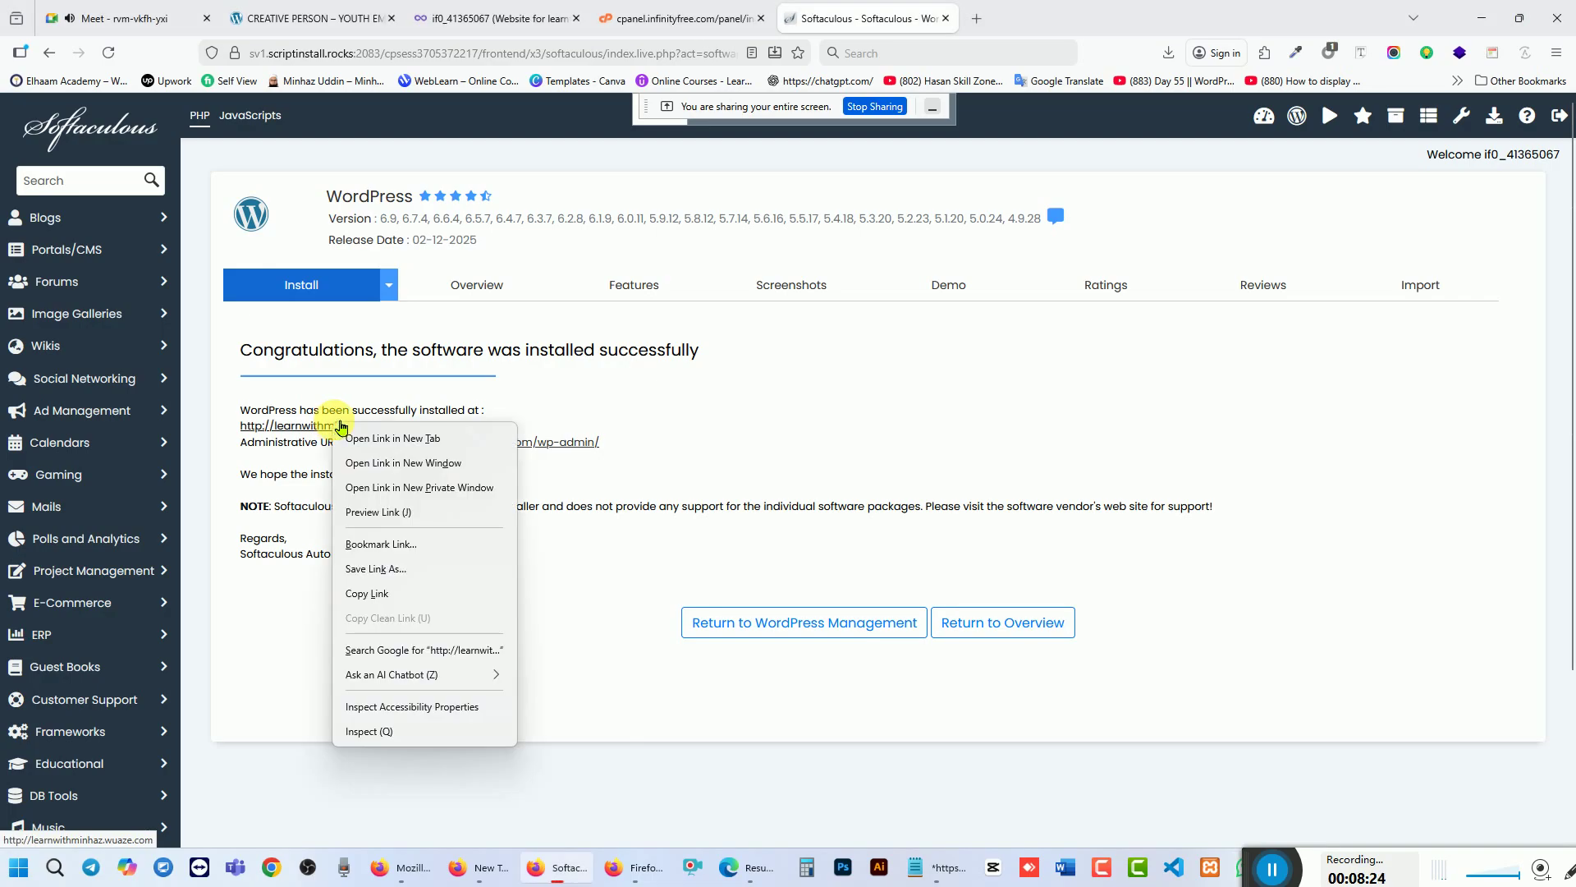
left_click(359, 440)
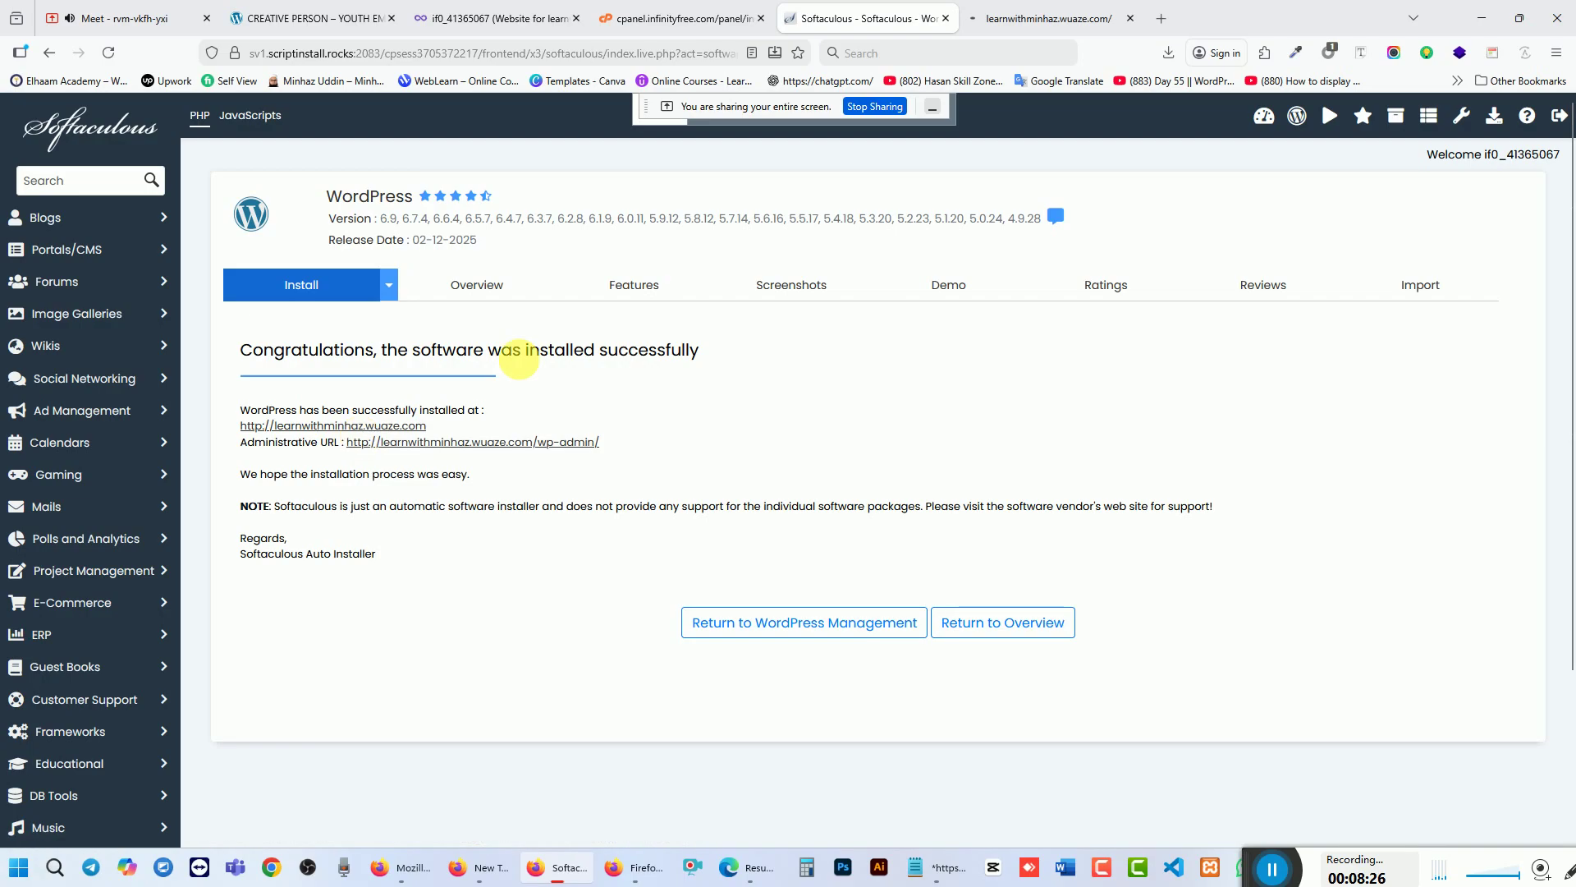
left_click(1050, 18)
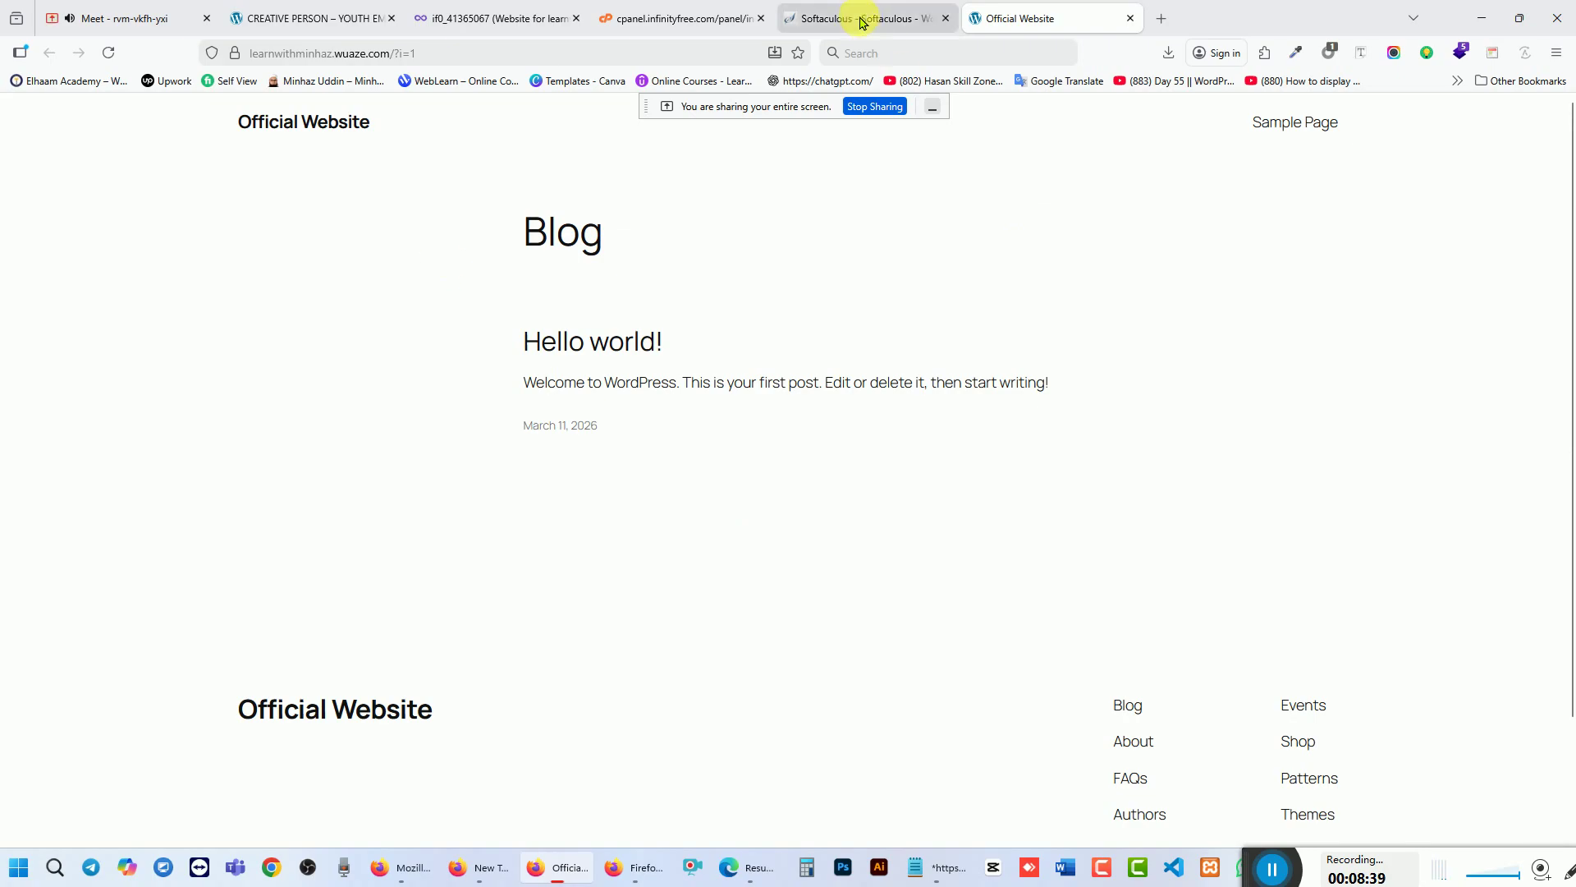
left_click(864, 20)
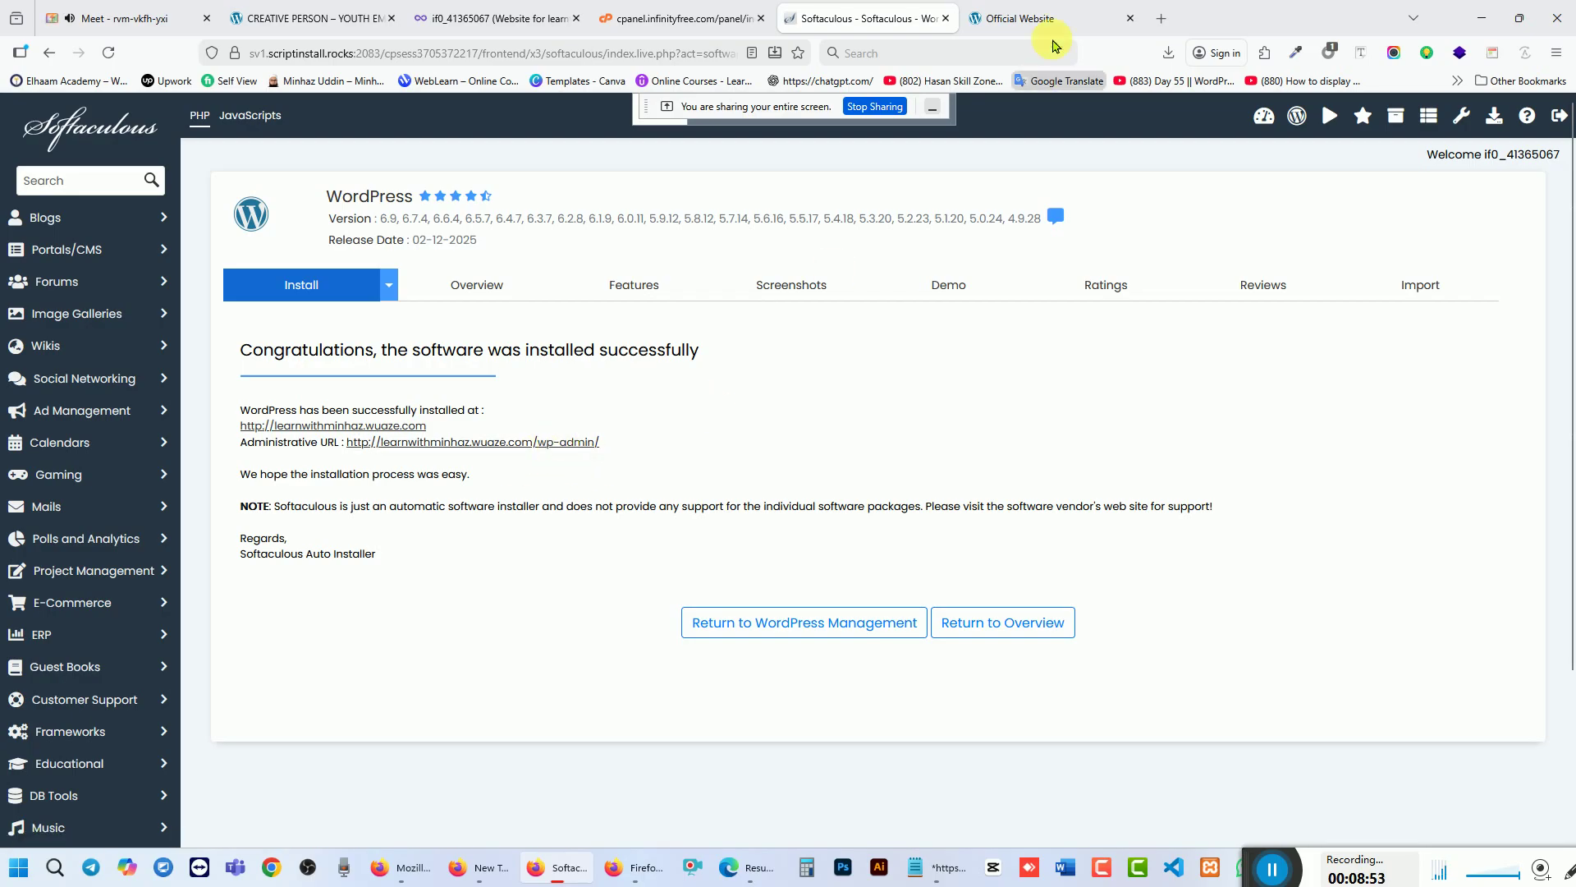
left_click(1036, 19)
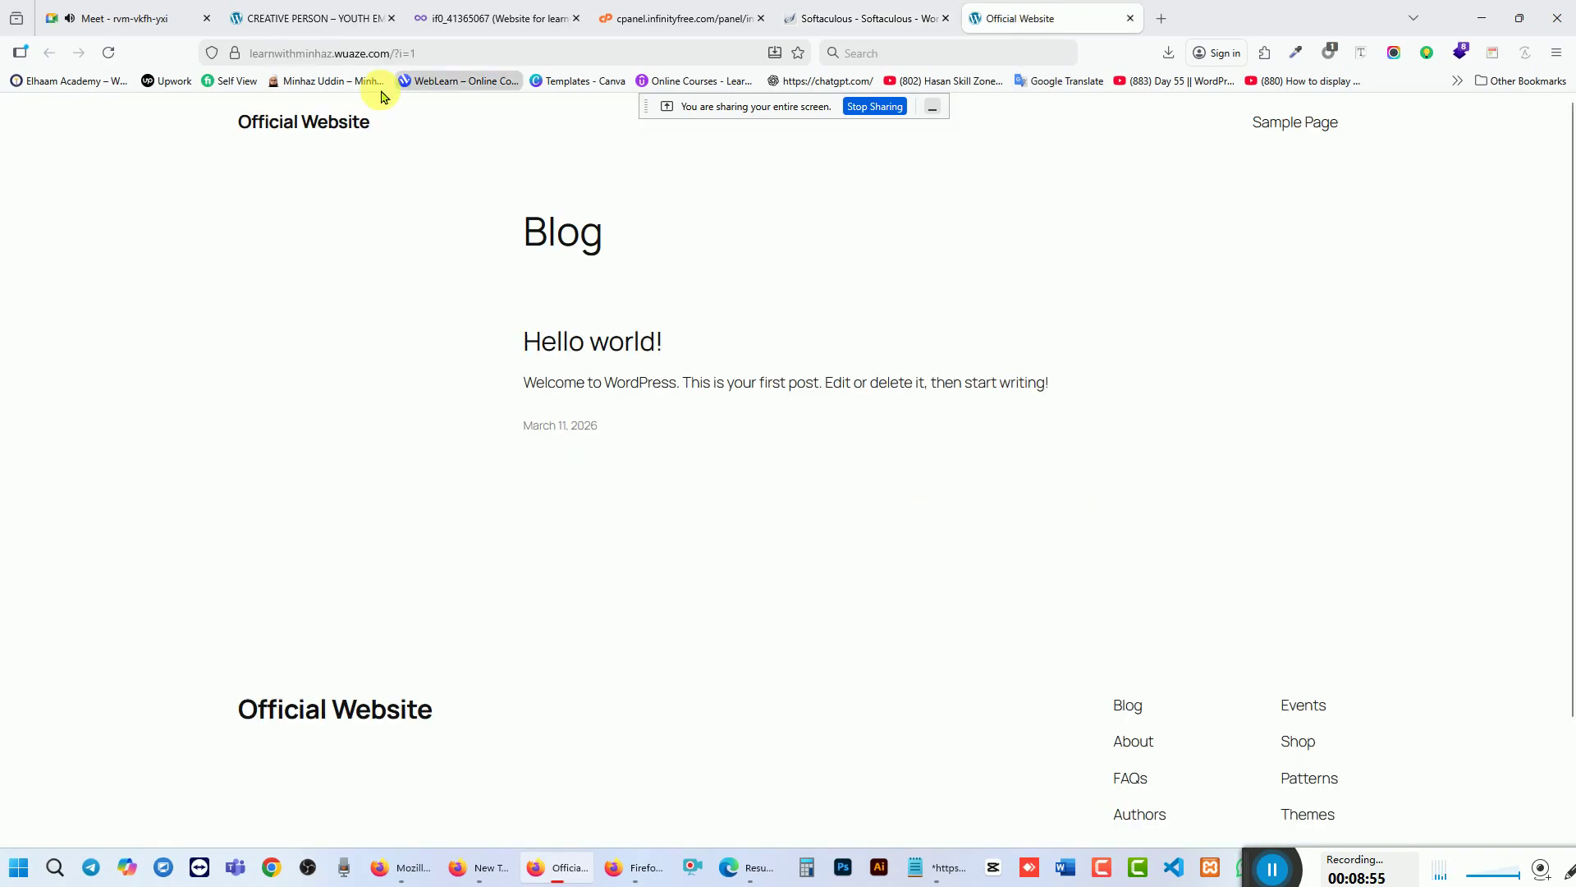
Step: Open the WordPress login page of the Creative Person site by loading its wuaze.com address with the path wp-admin
left_click(299, 17)
left_click(430, 72)
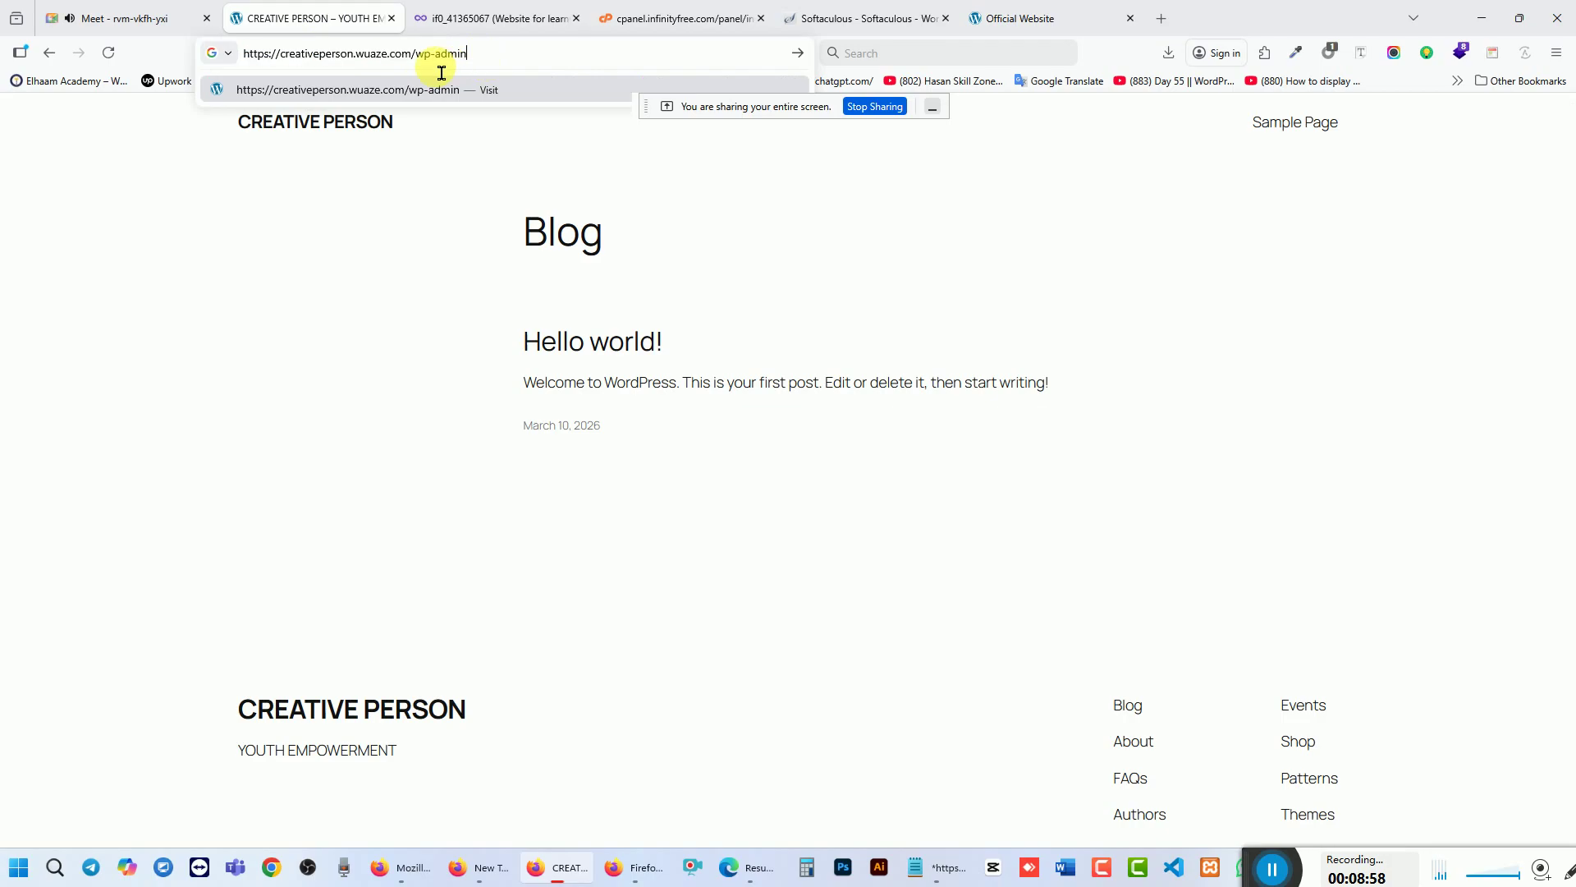
double_click(431, 74)
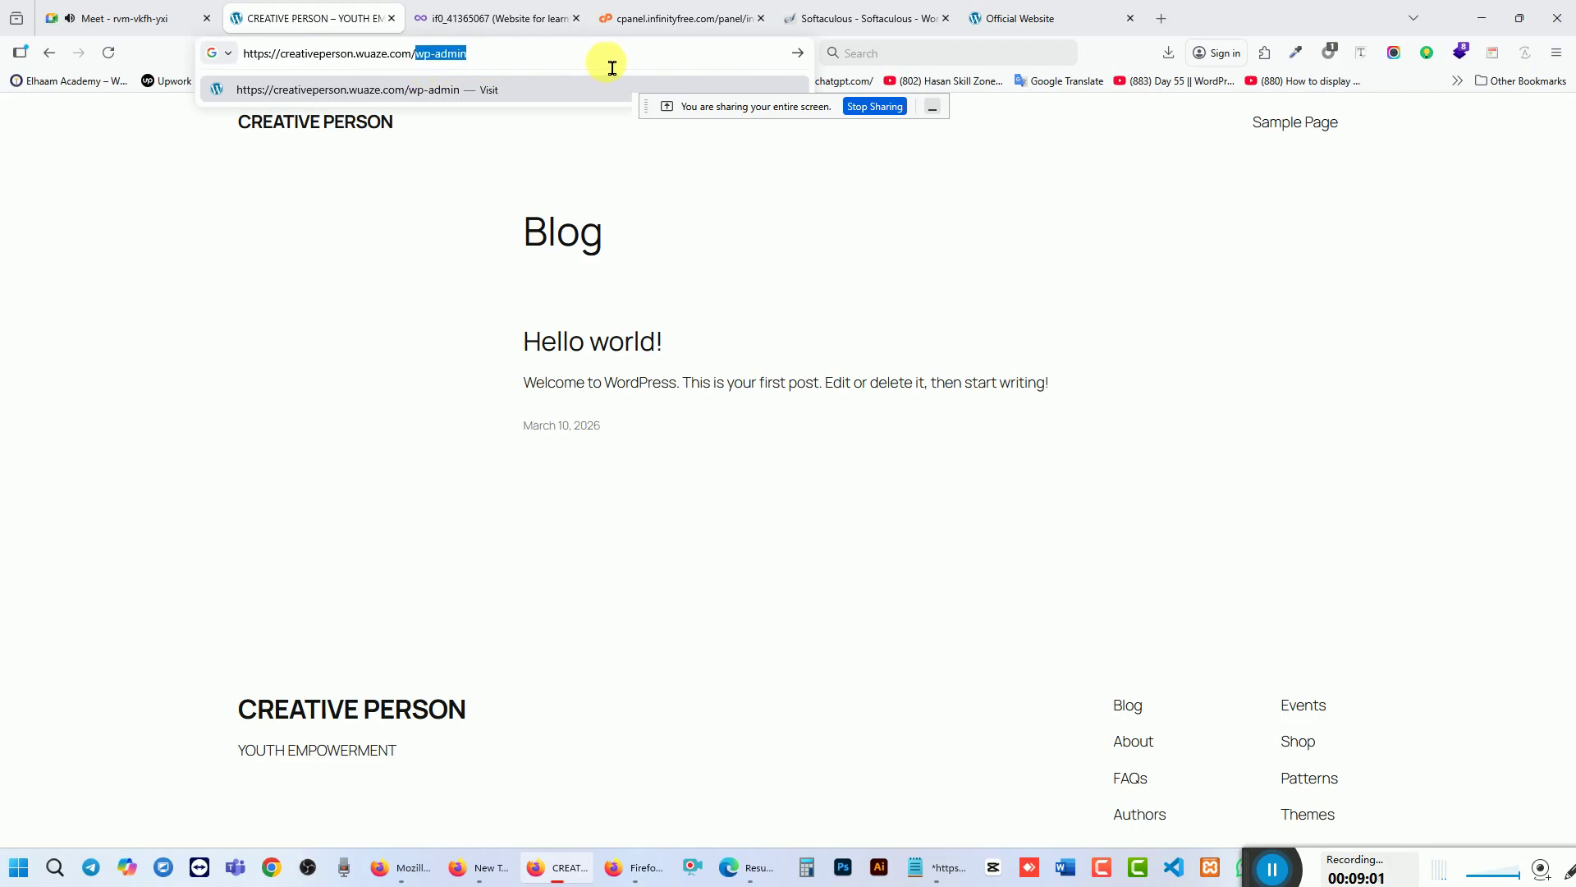
key("BackSpace")
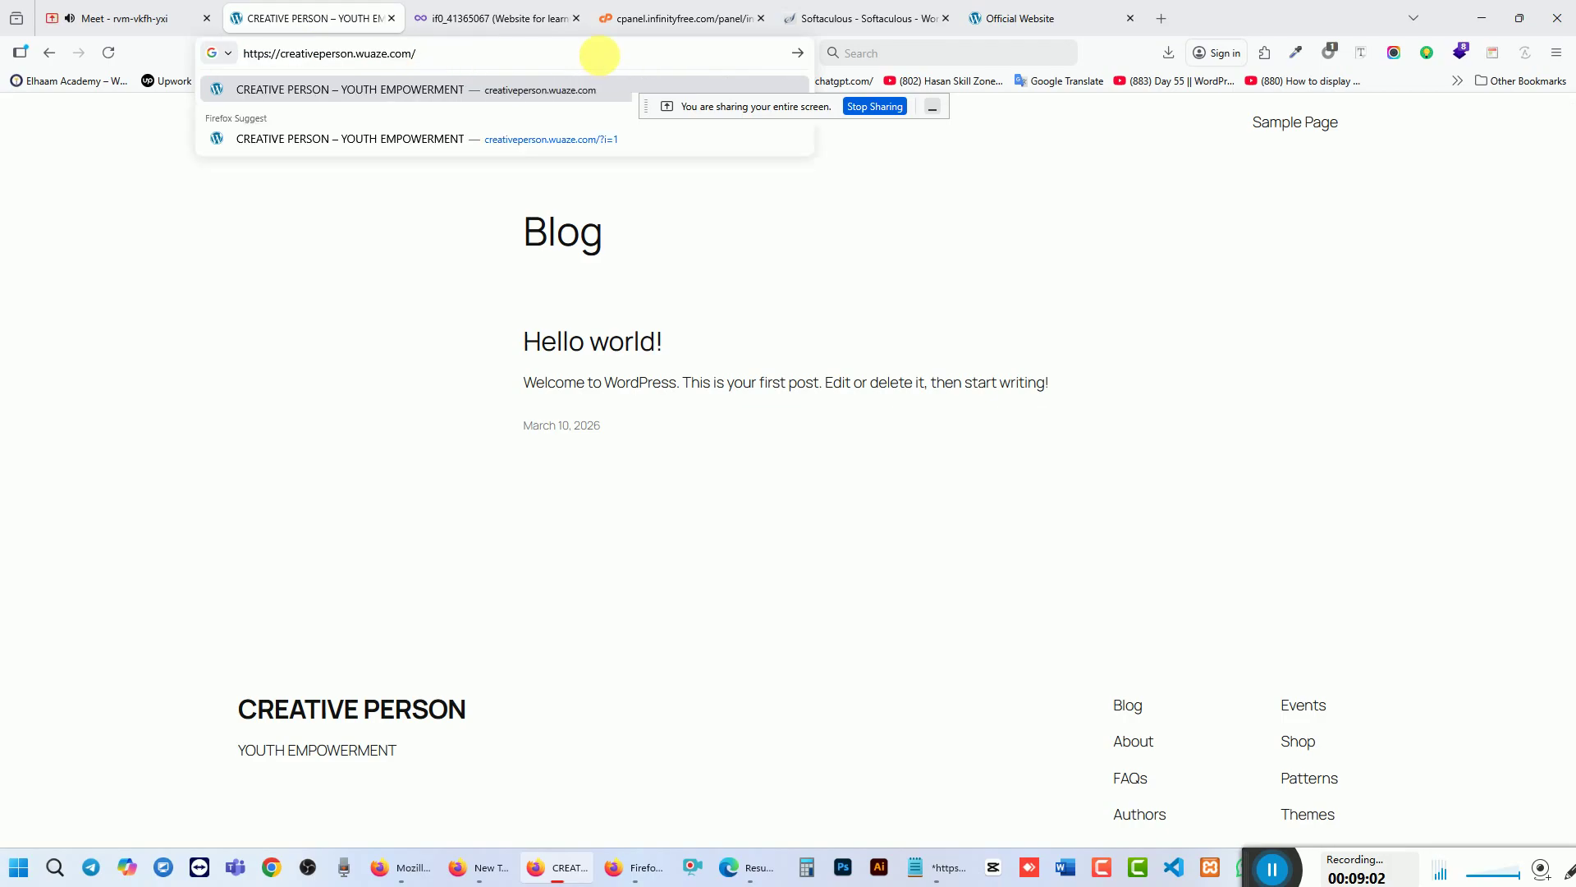
type("wp")
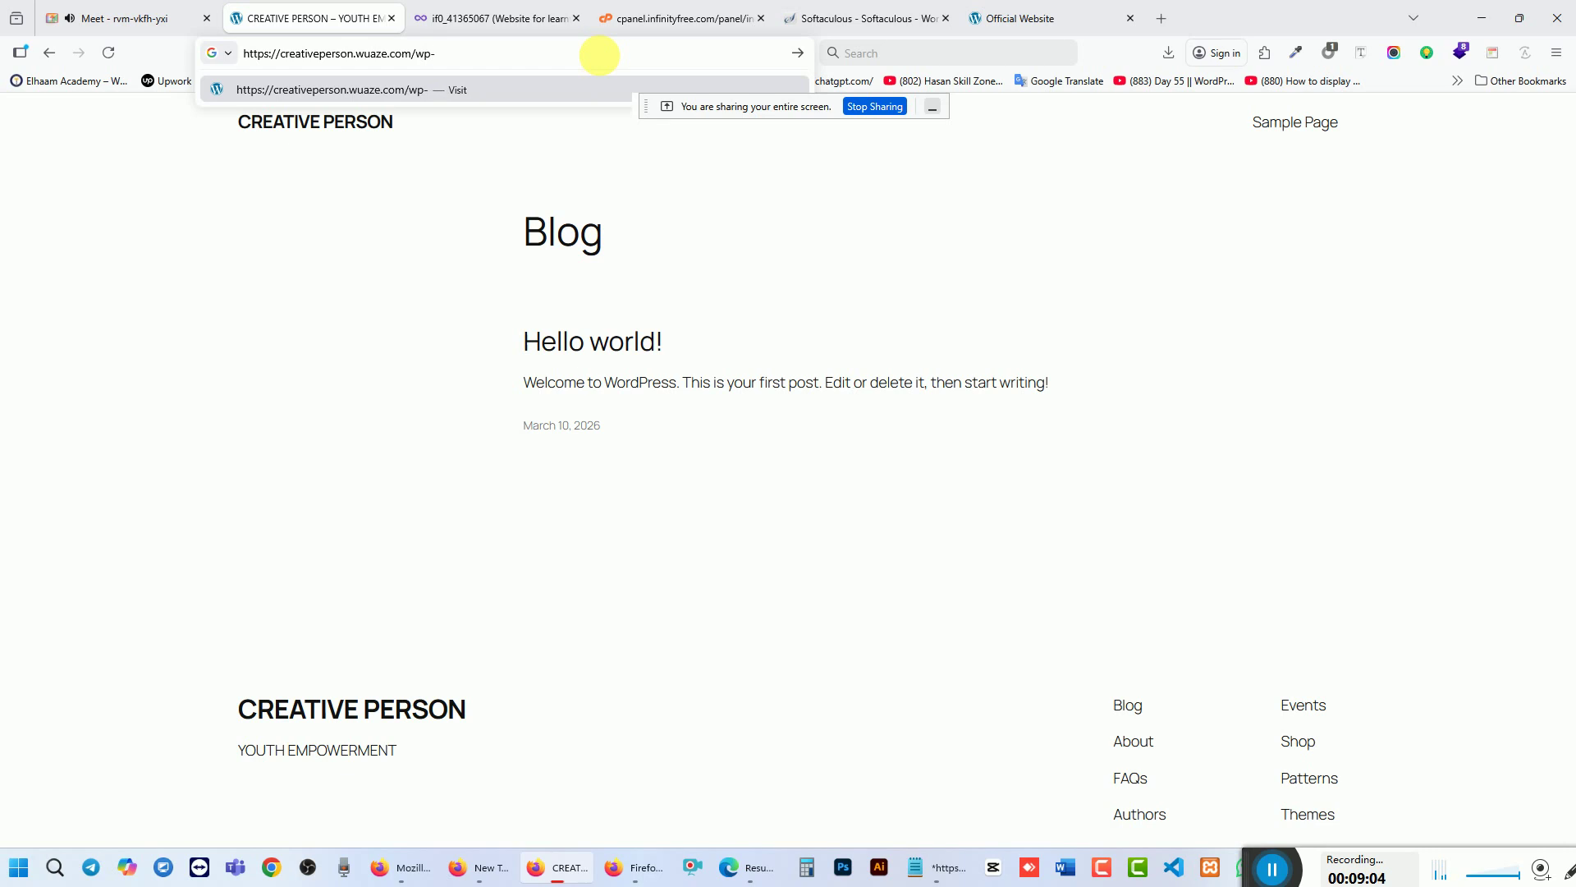
type("-admin")
key("Return")
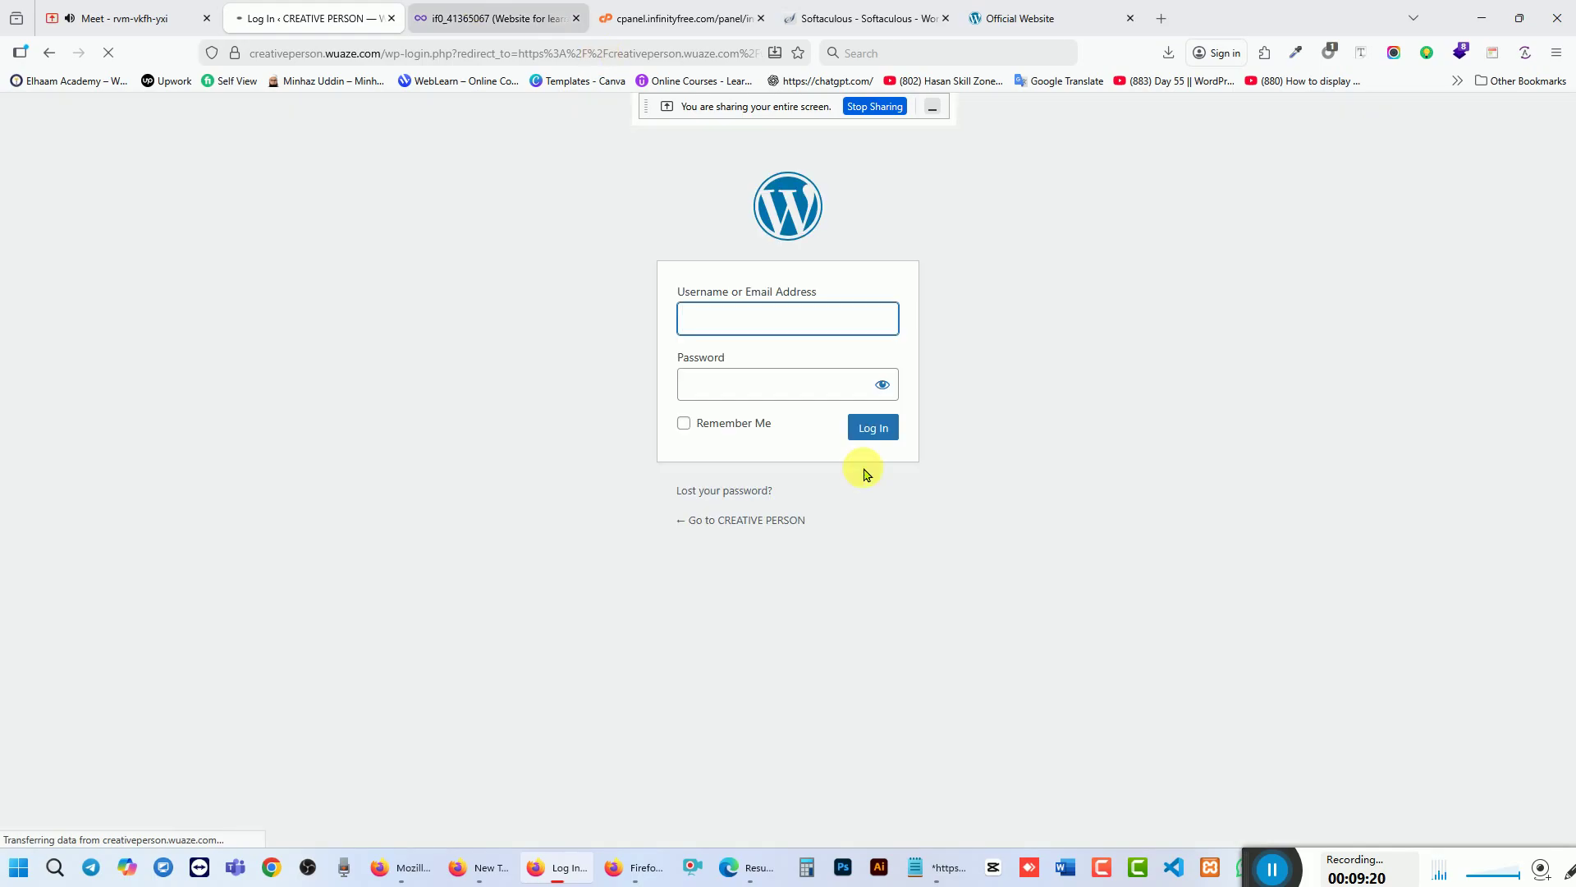
left_click(812, 321)
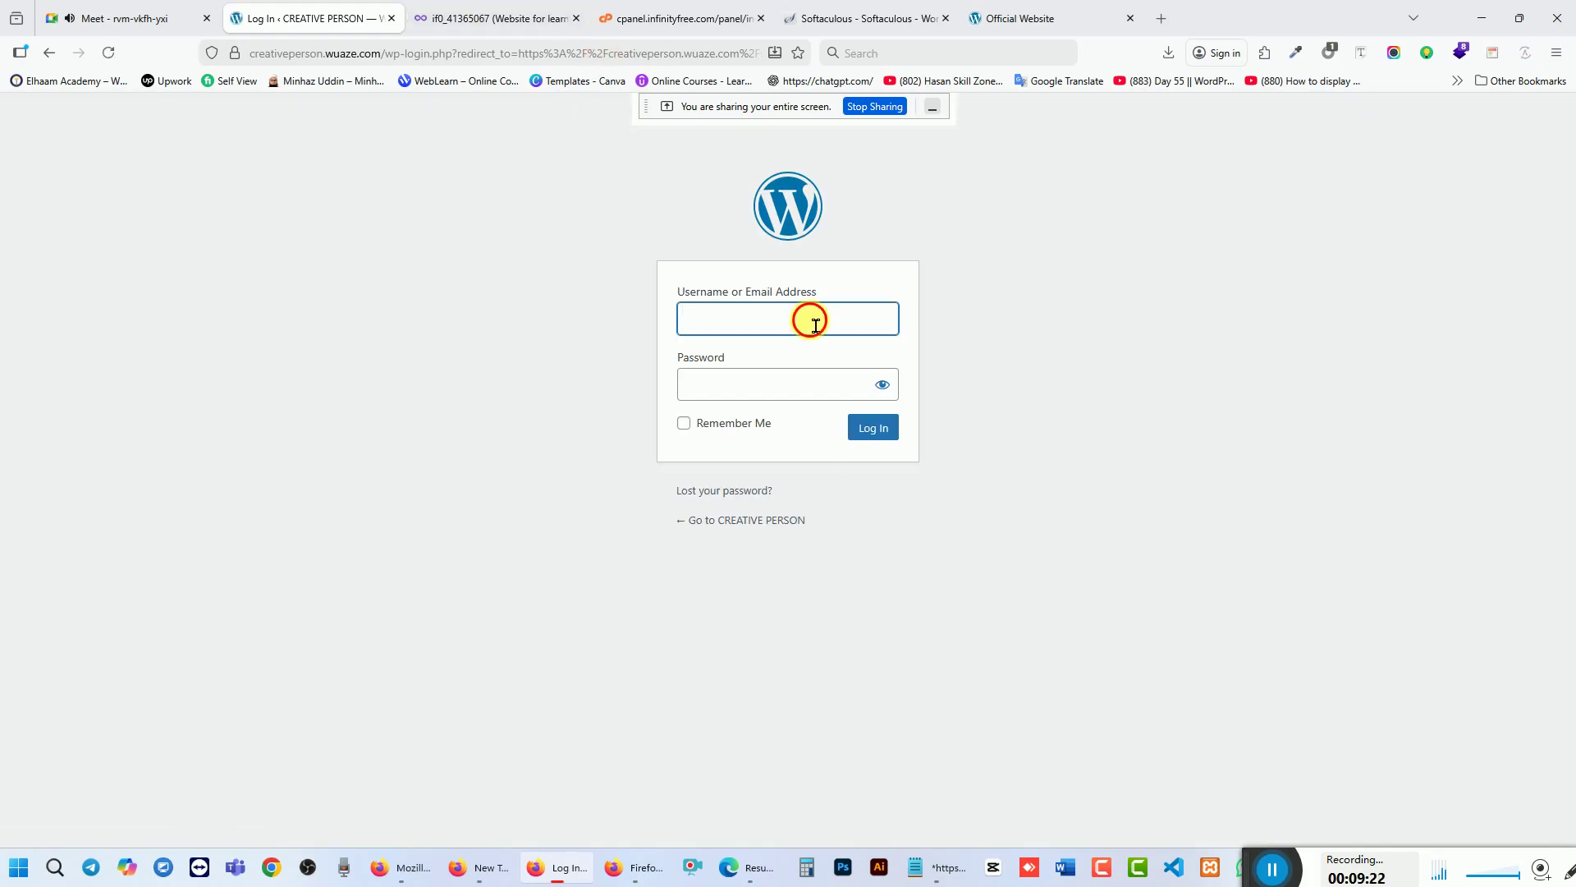
left_click(753, 384)
left_click(746, 320)
left_click(729, 390)
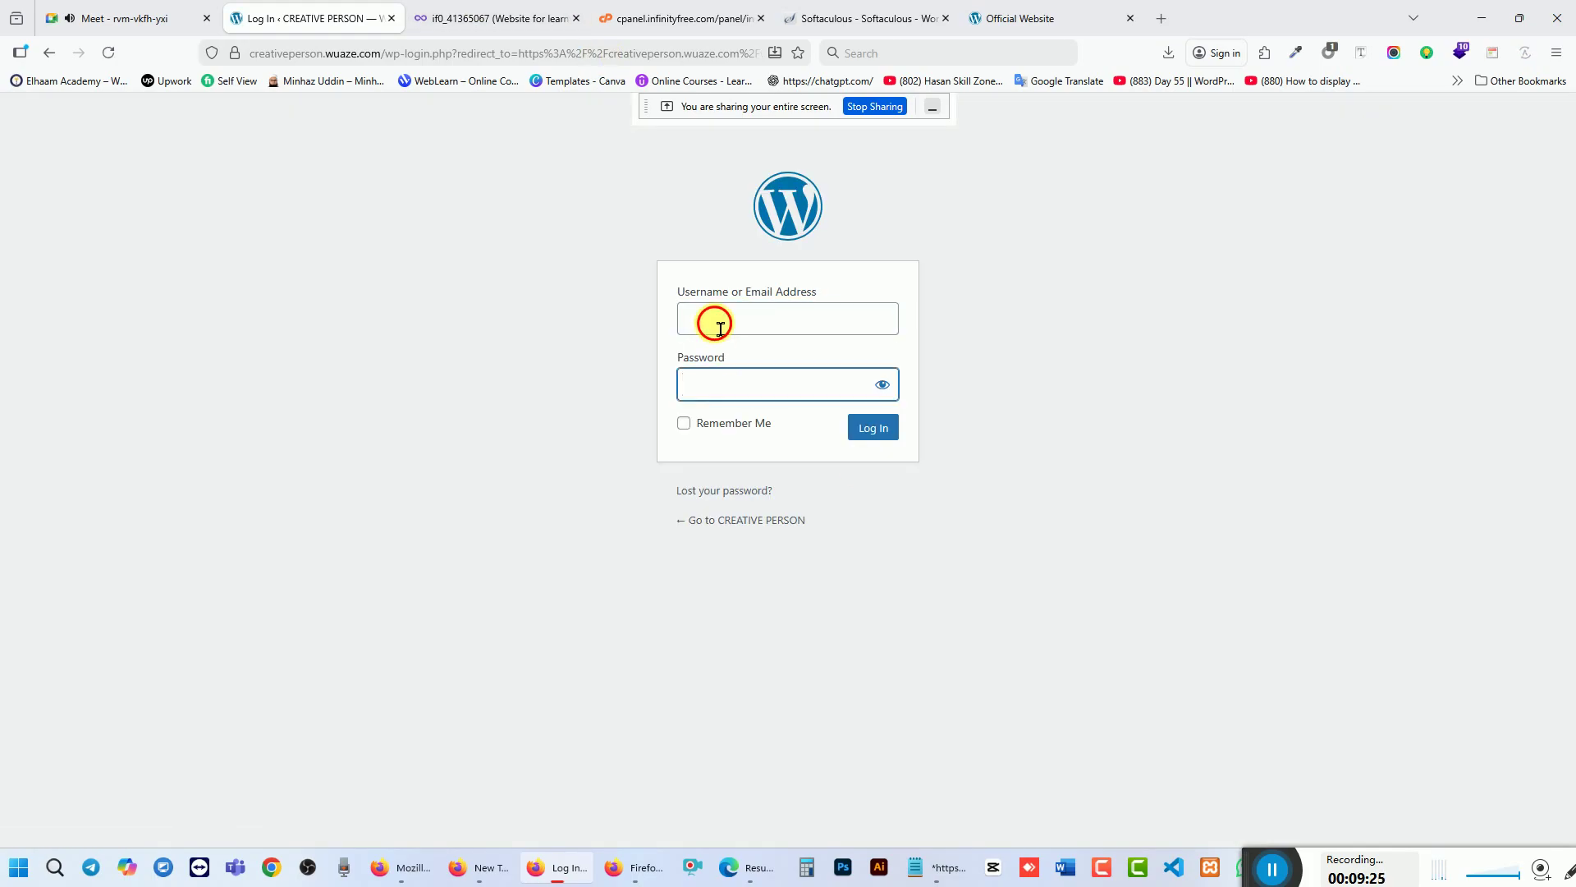
left_click(715, 322)
left_click(728, 398)
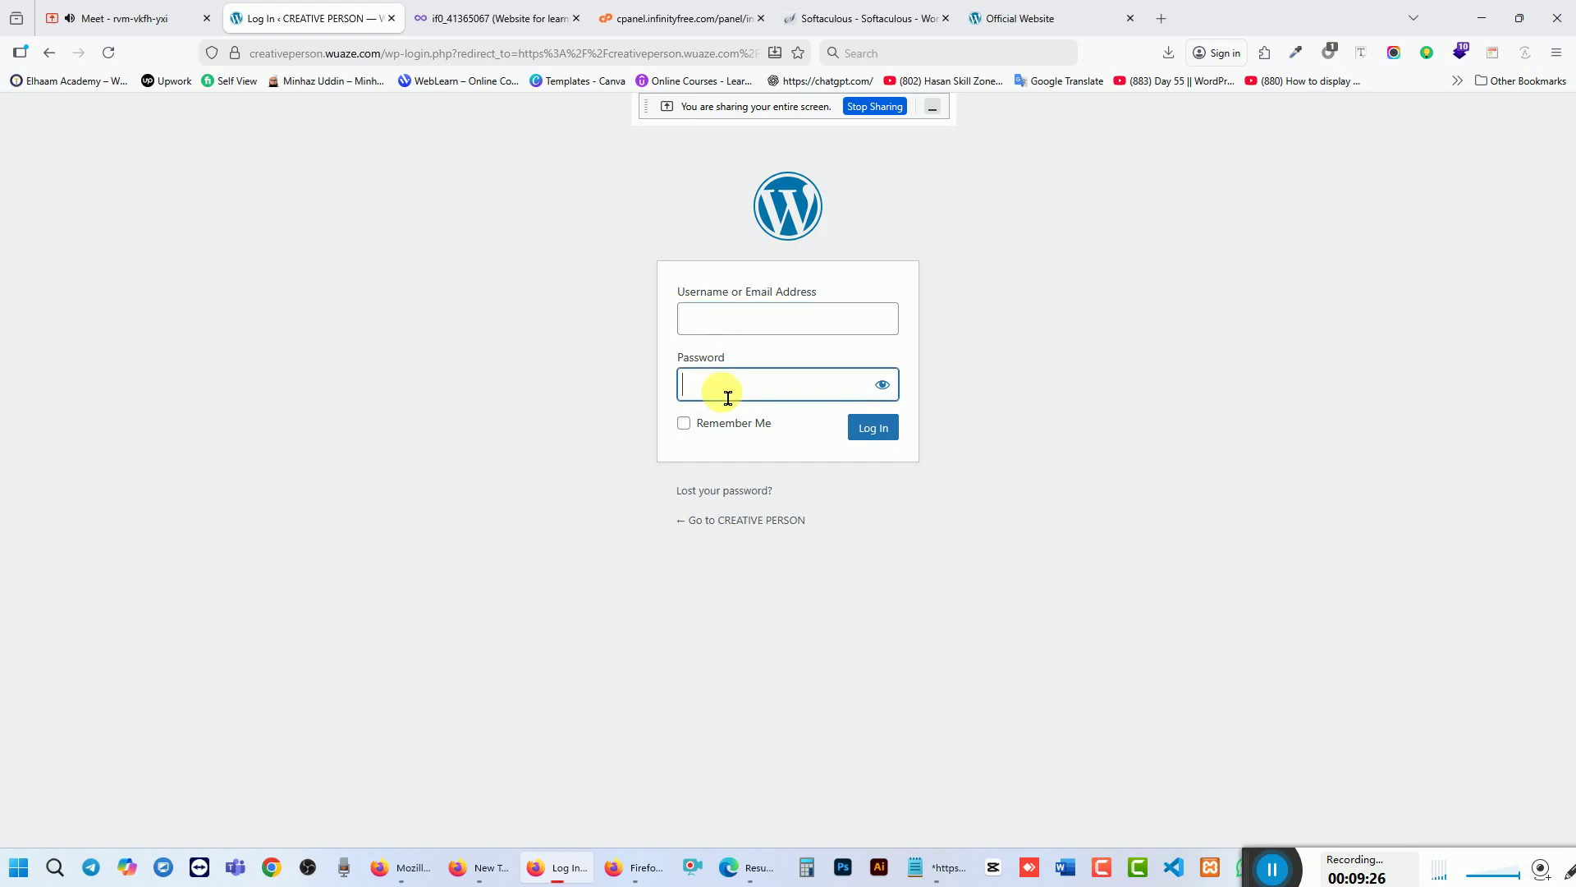
left_click(721, 333)
left_click(714, 317)
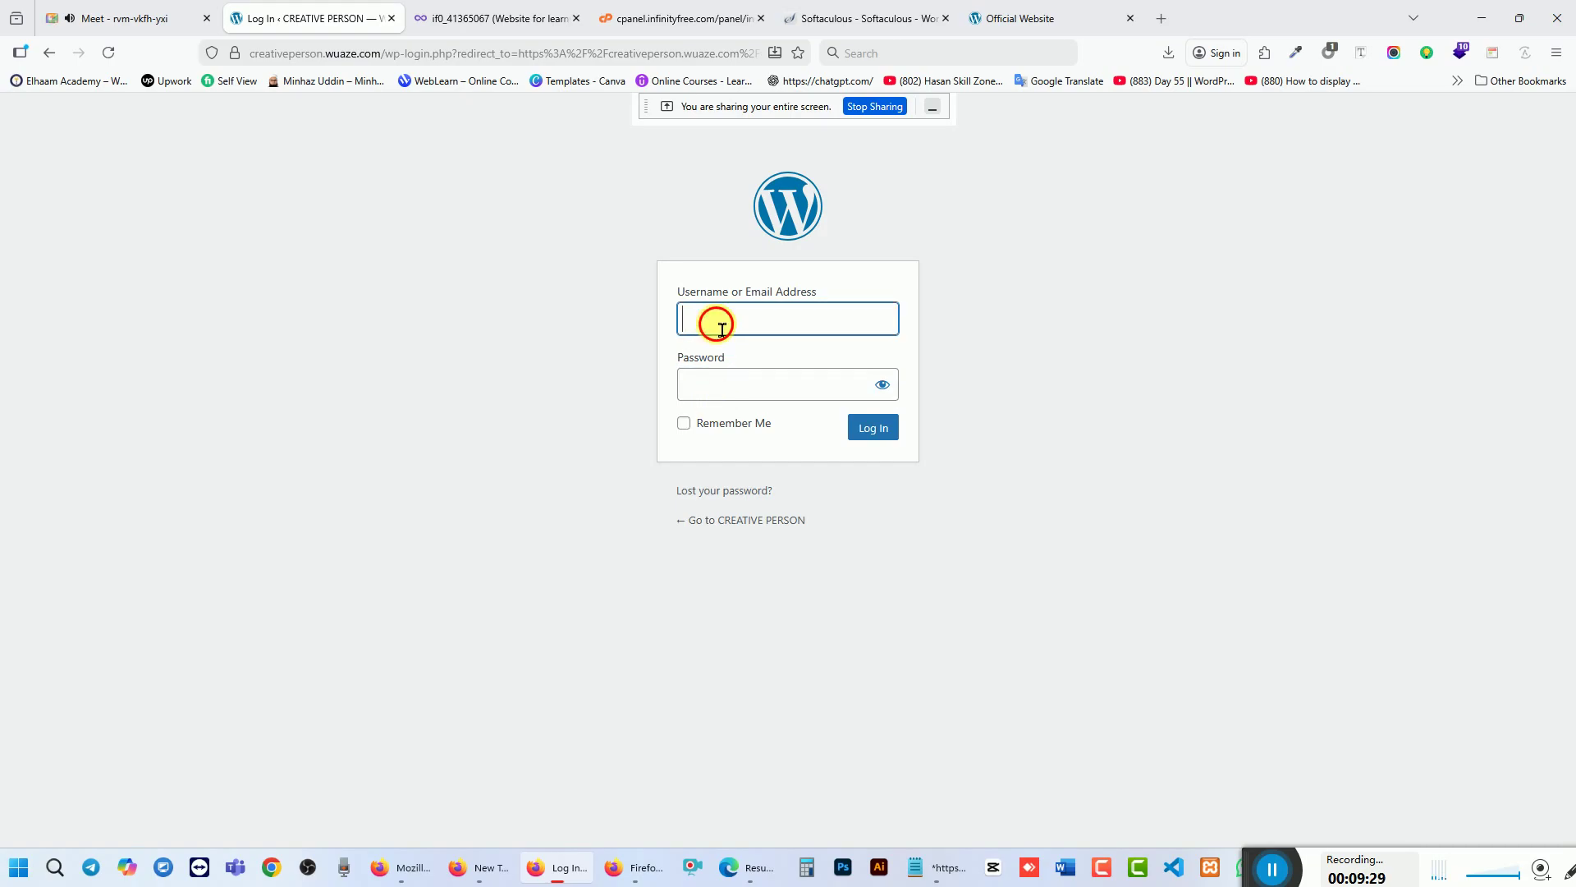
left_click(716, 391)
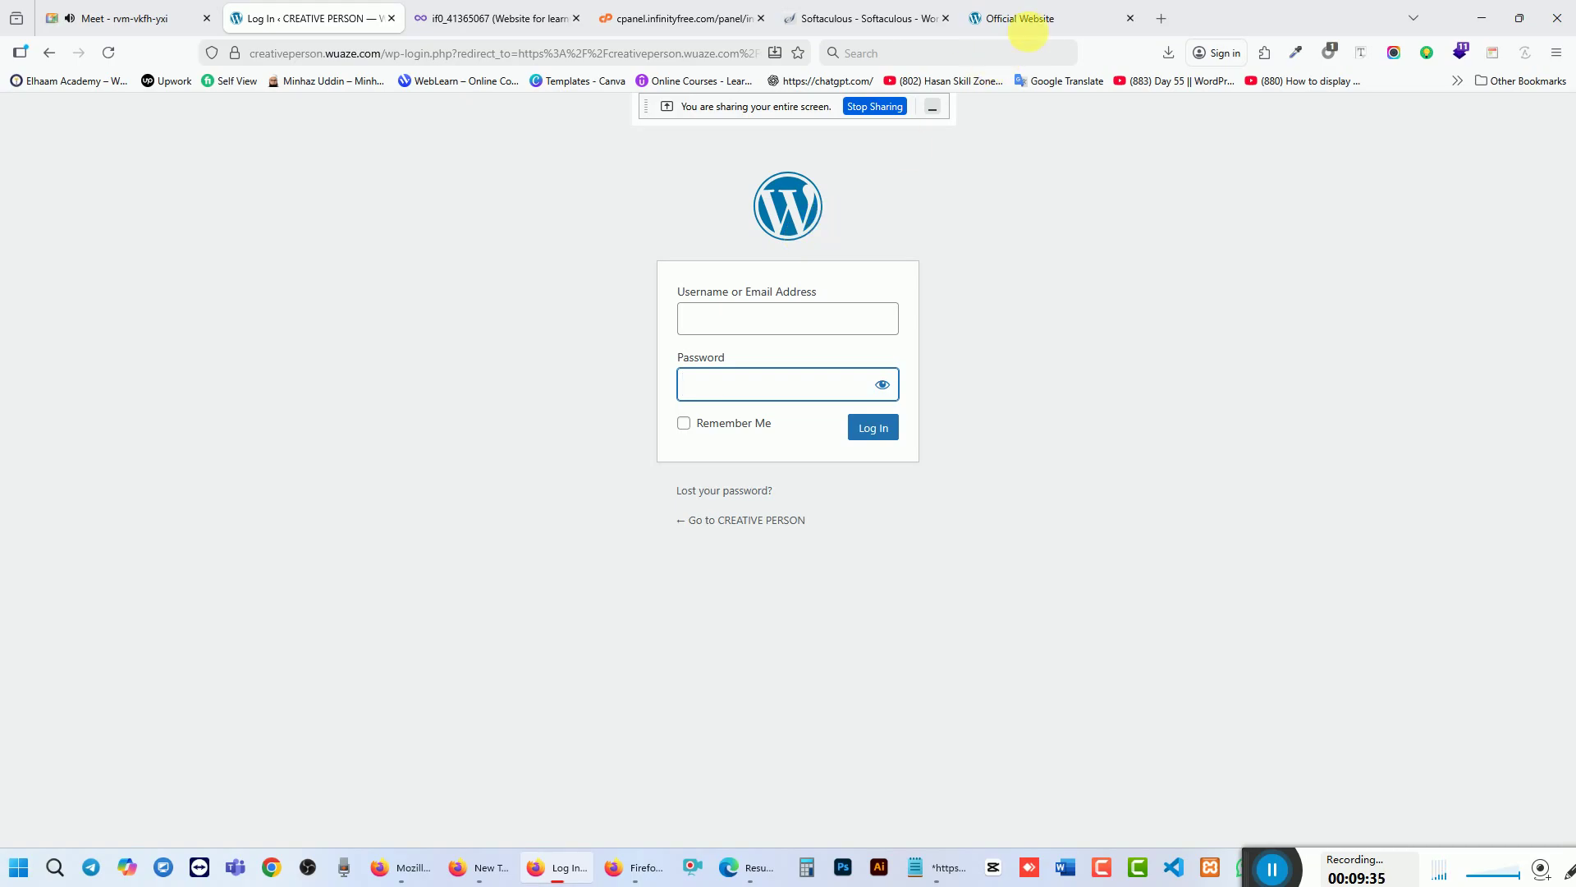
Step: Open the Official Website login page by replacing the end of its site address with wp-admin
left_click(1023, 19)
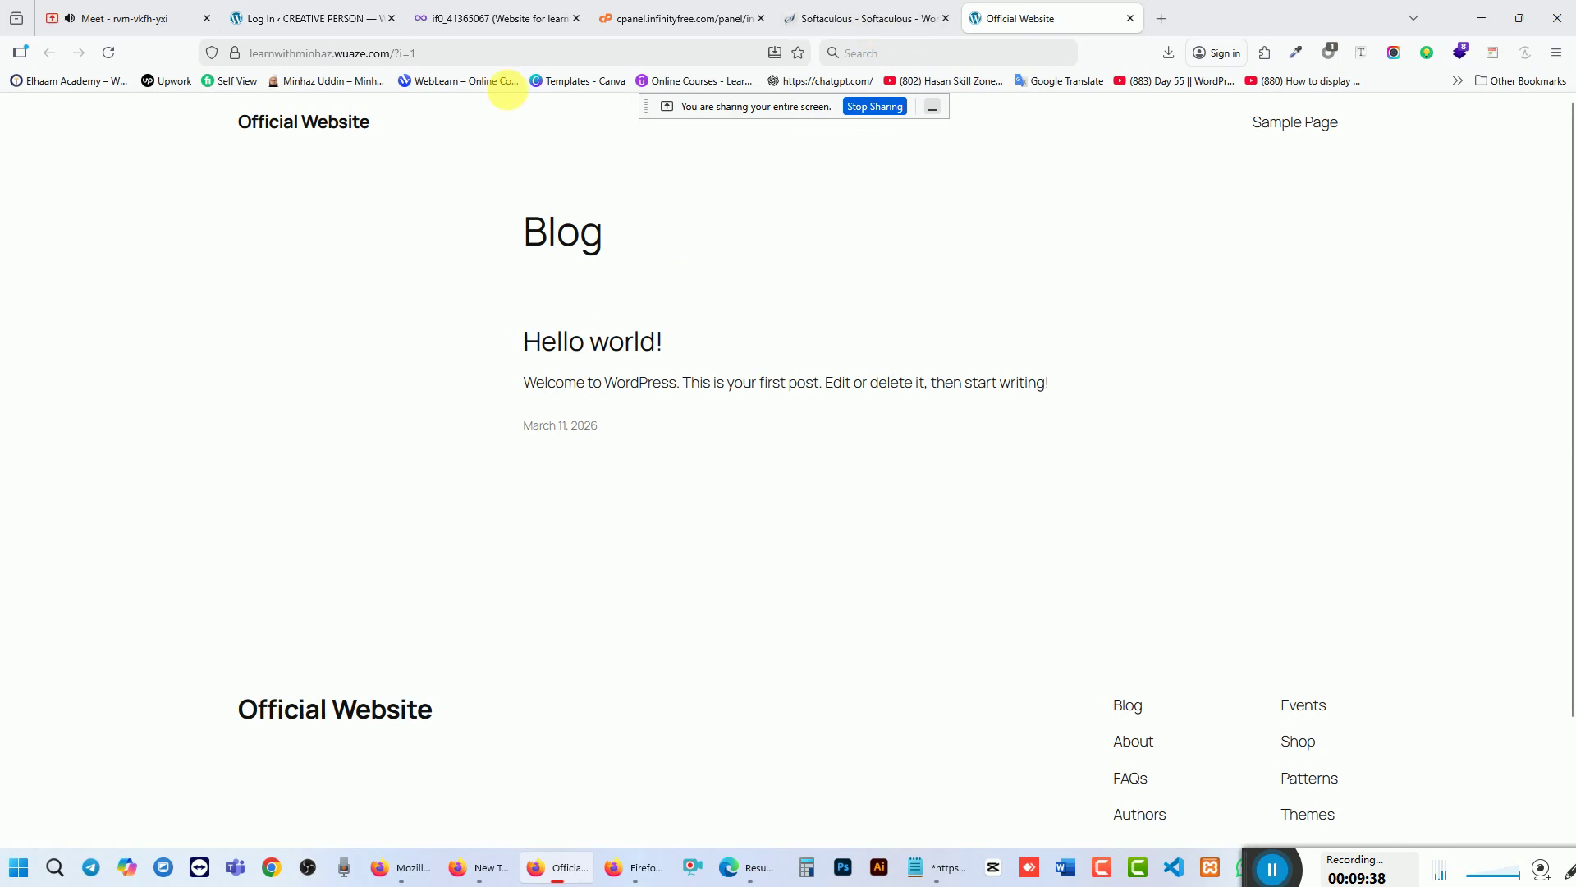
left_click_drag(425, 55, 566, 60)
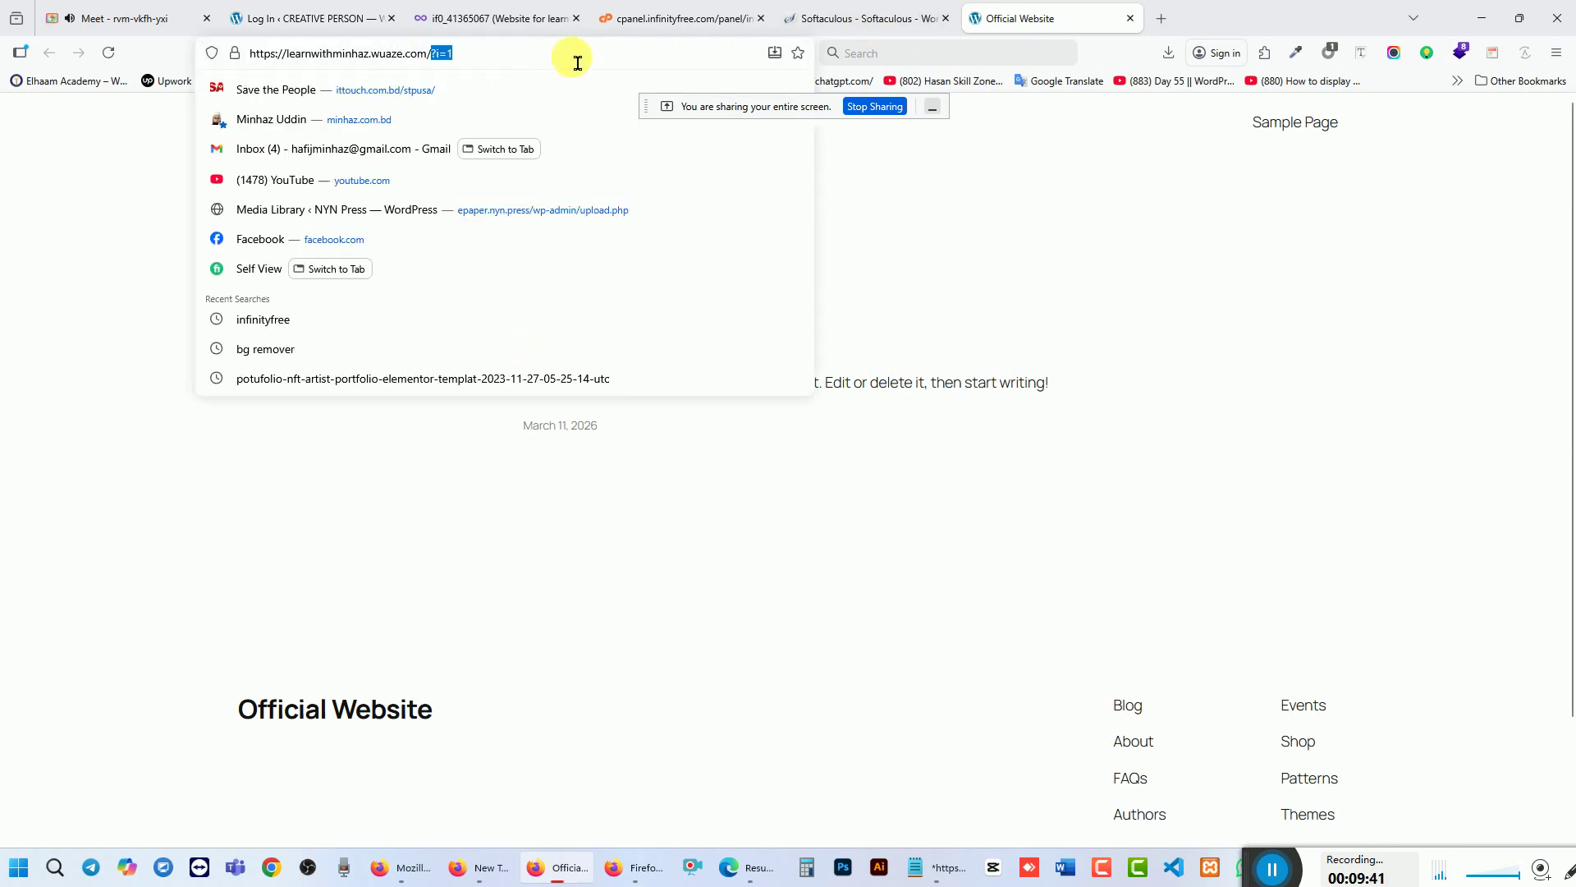
key("BackSpace")
key("BackSpace")
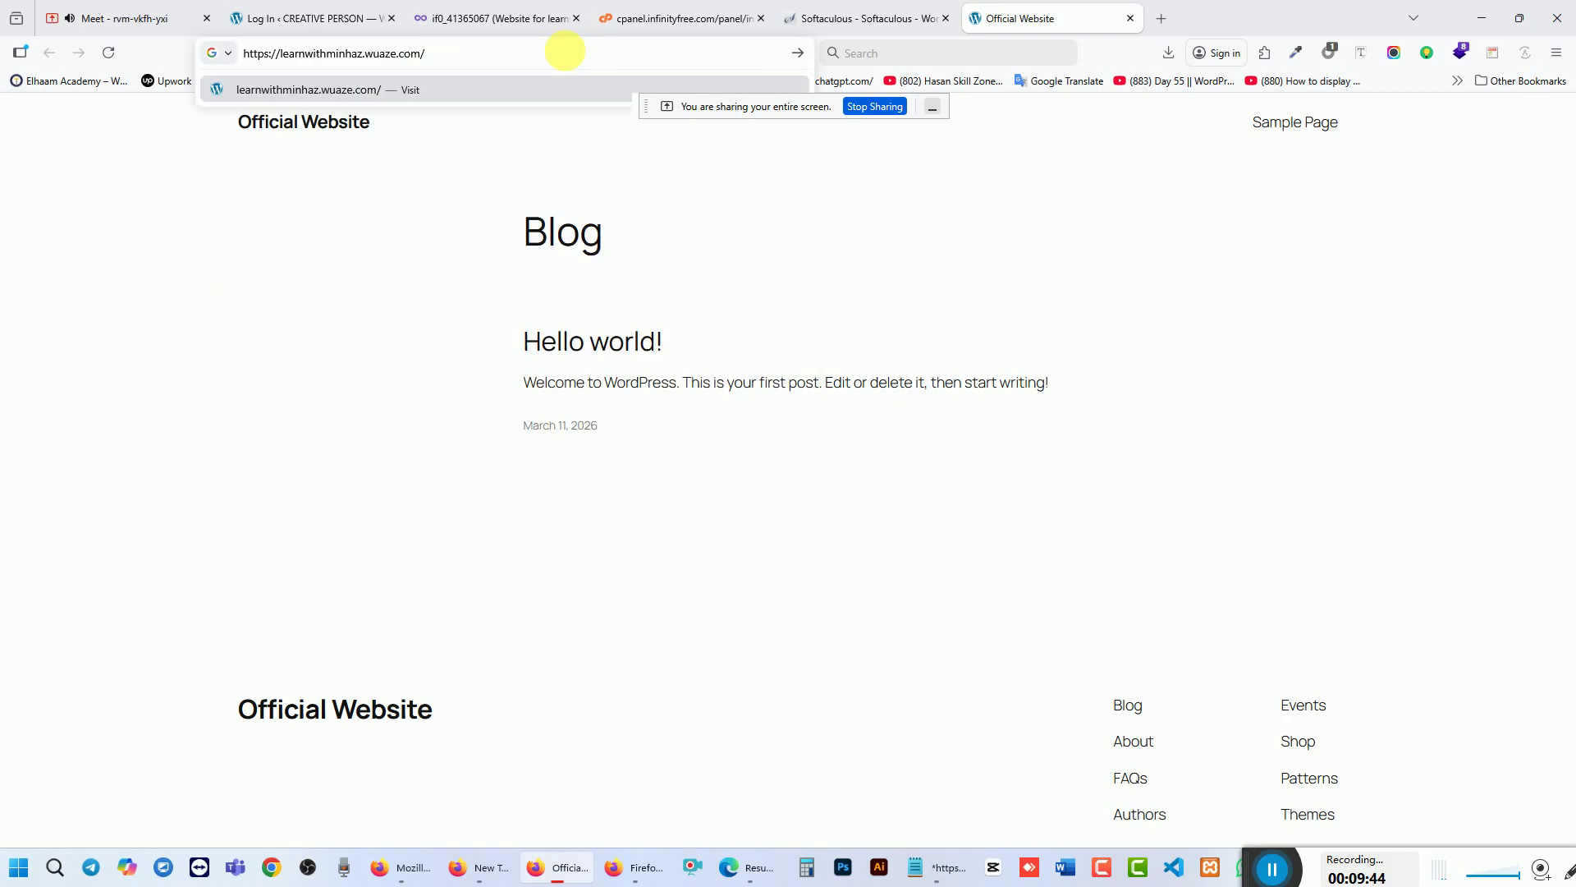
type("wp-a")
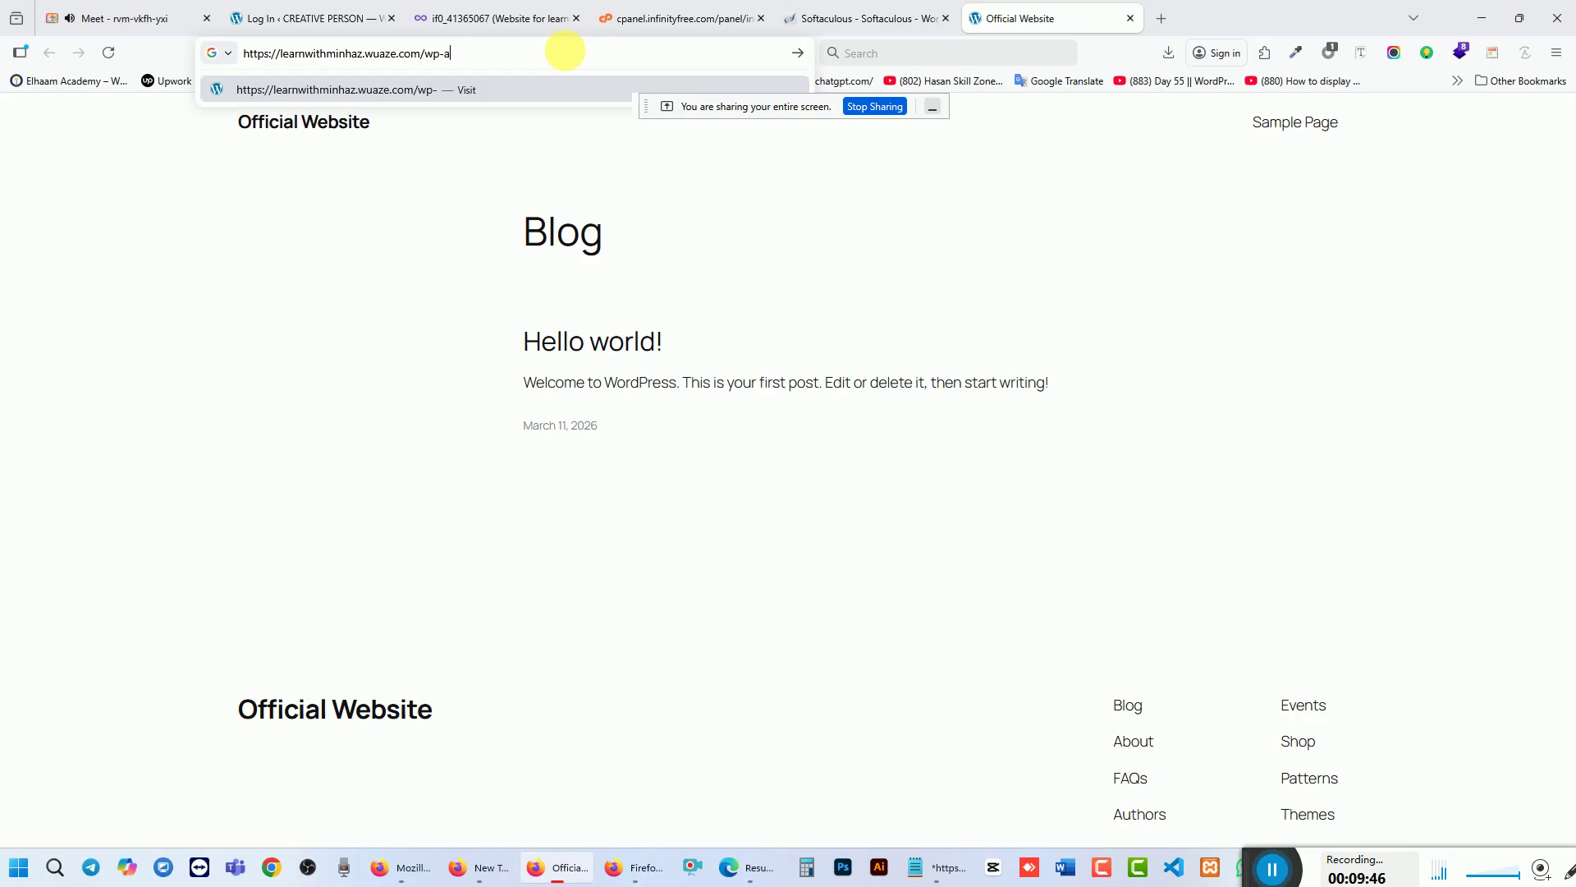
type("dmin")
key("Return")
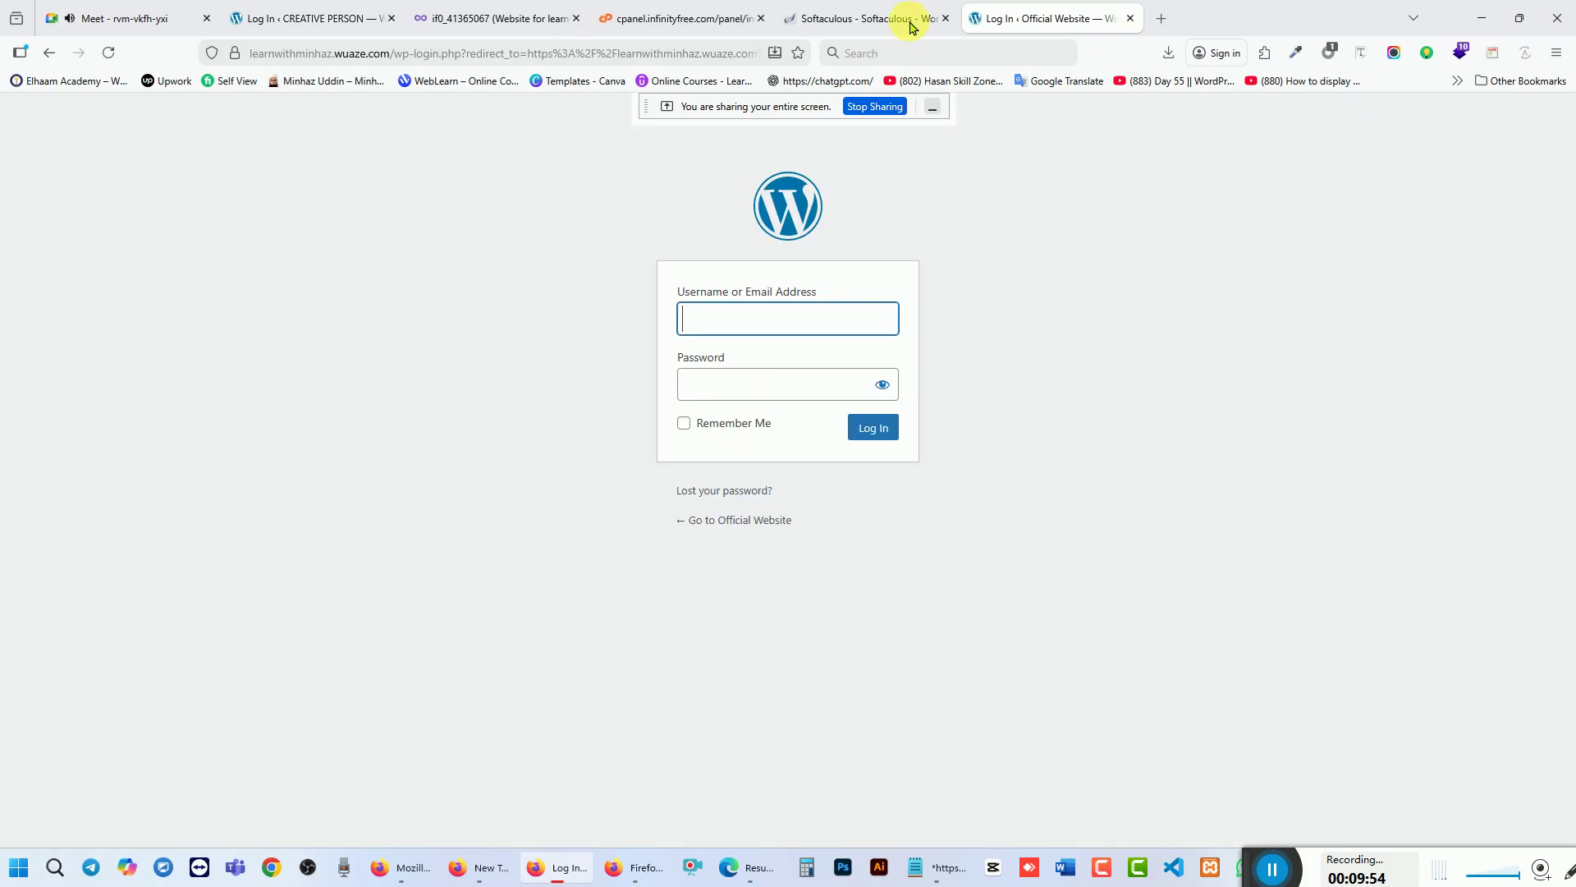
Step: Open the Official Website dashboard through the administrative URL on the Softaculous installation page
left_click(829, 18)
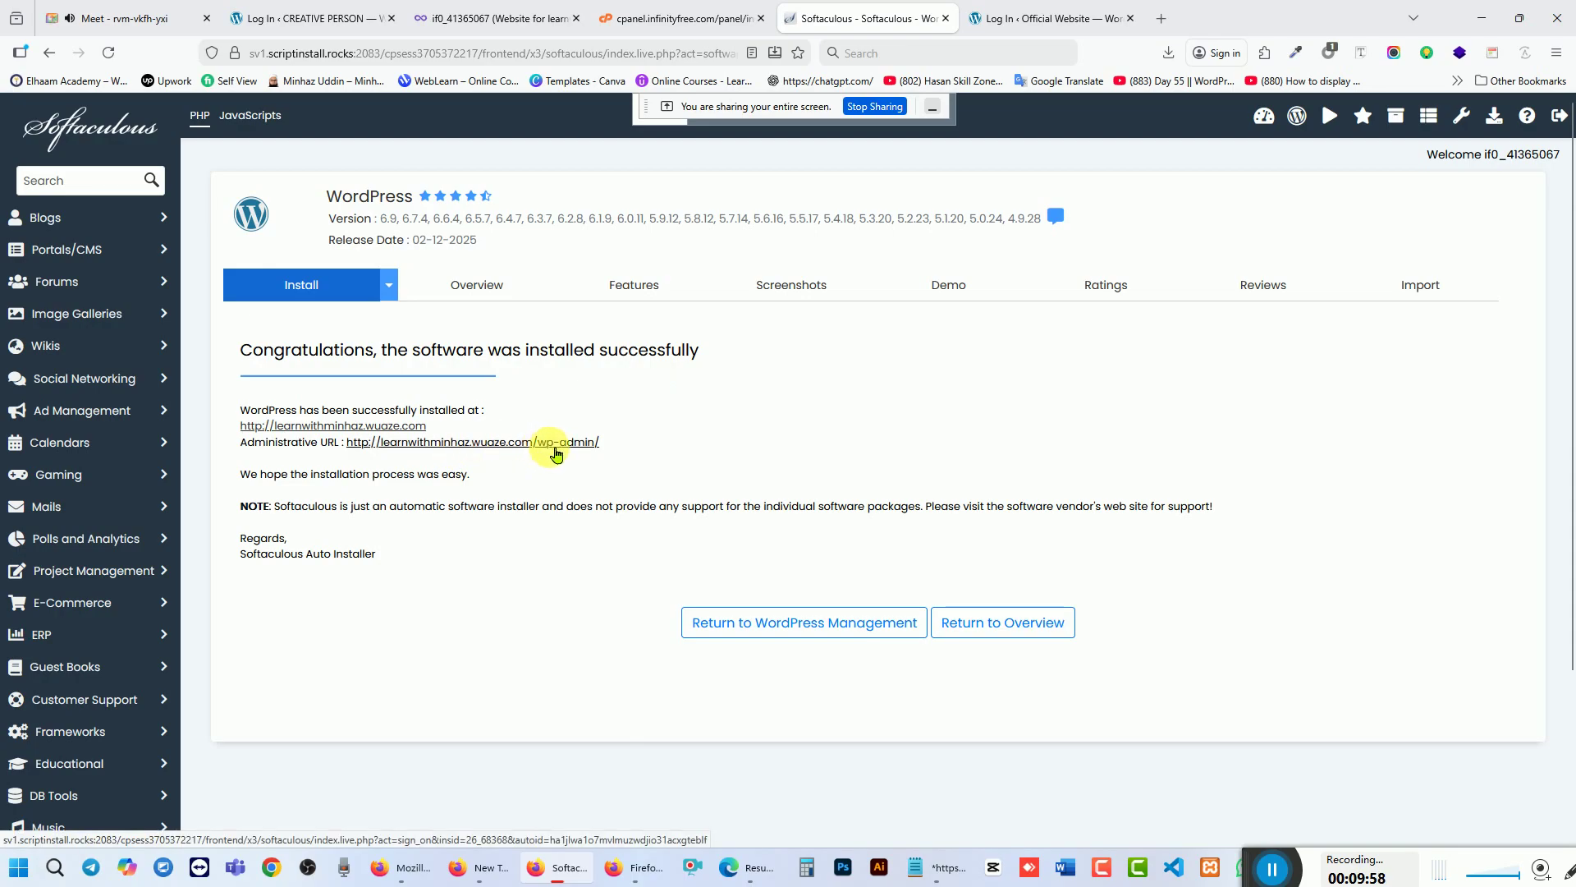
left_click(493, 444)
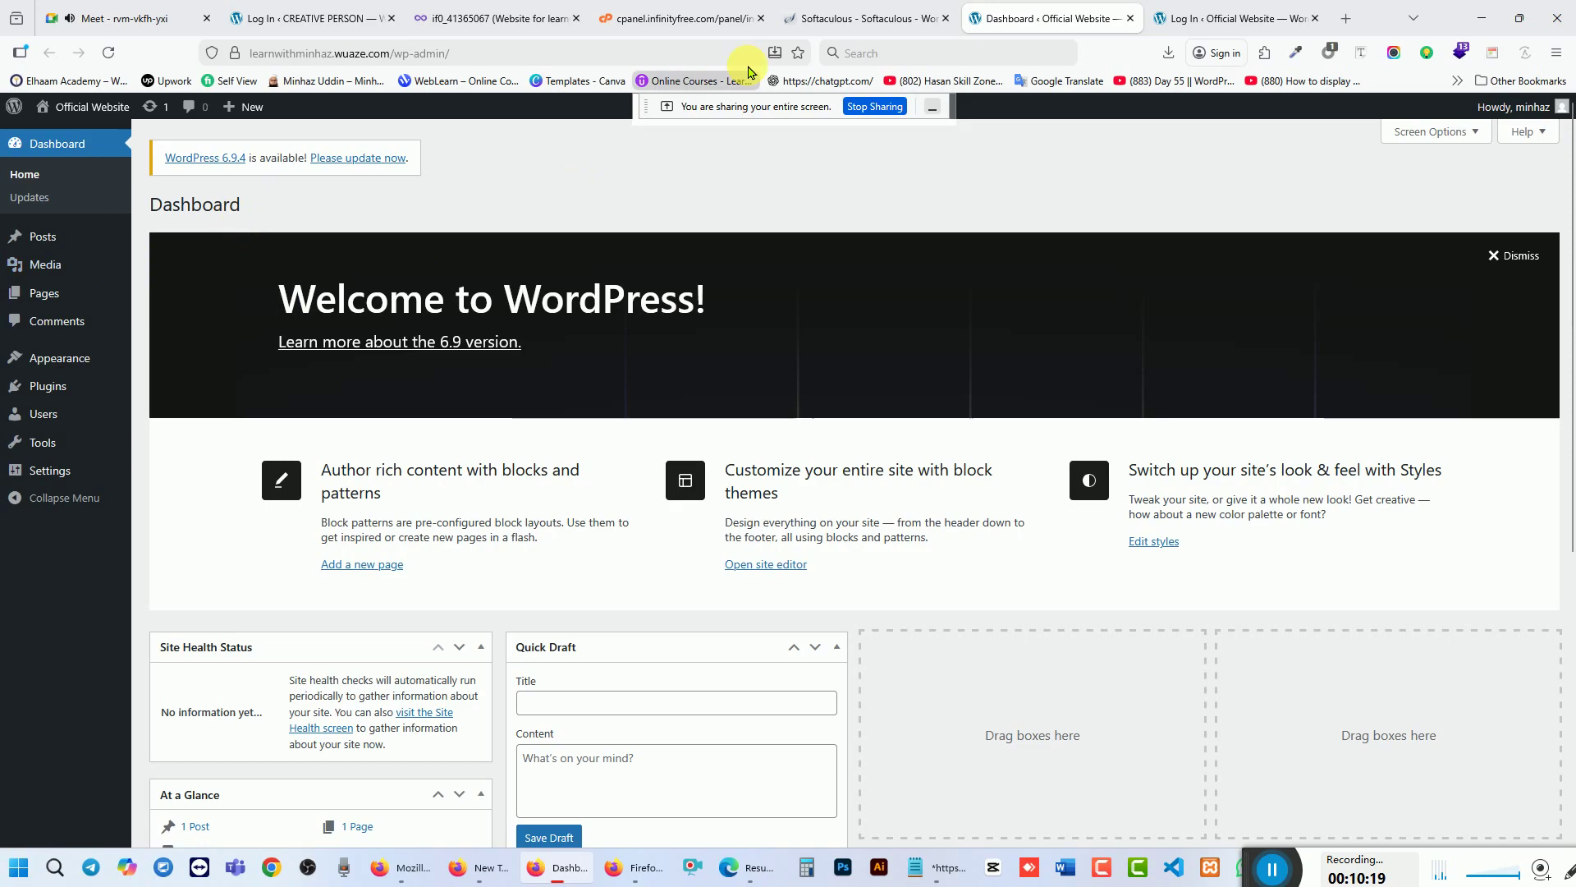
left_click(823, 18)
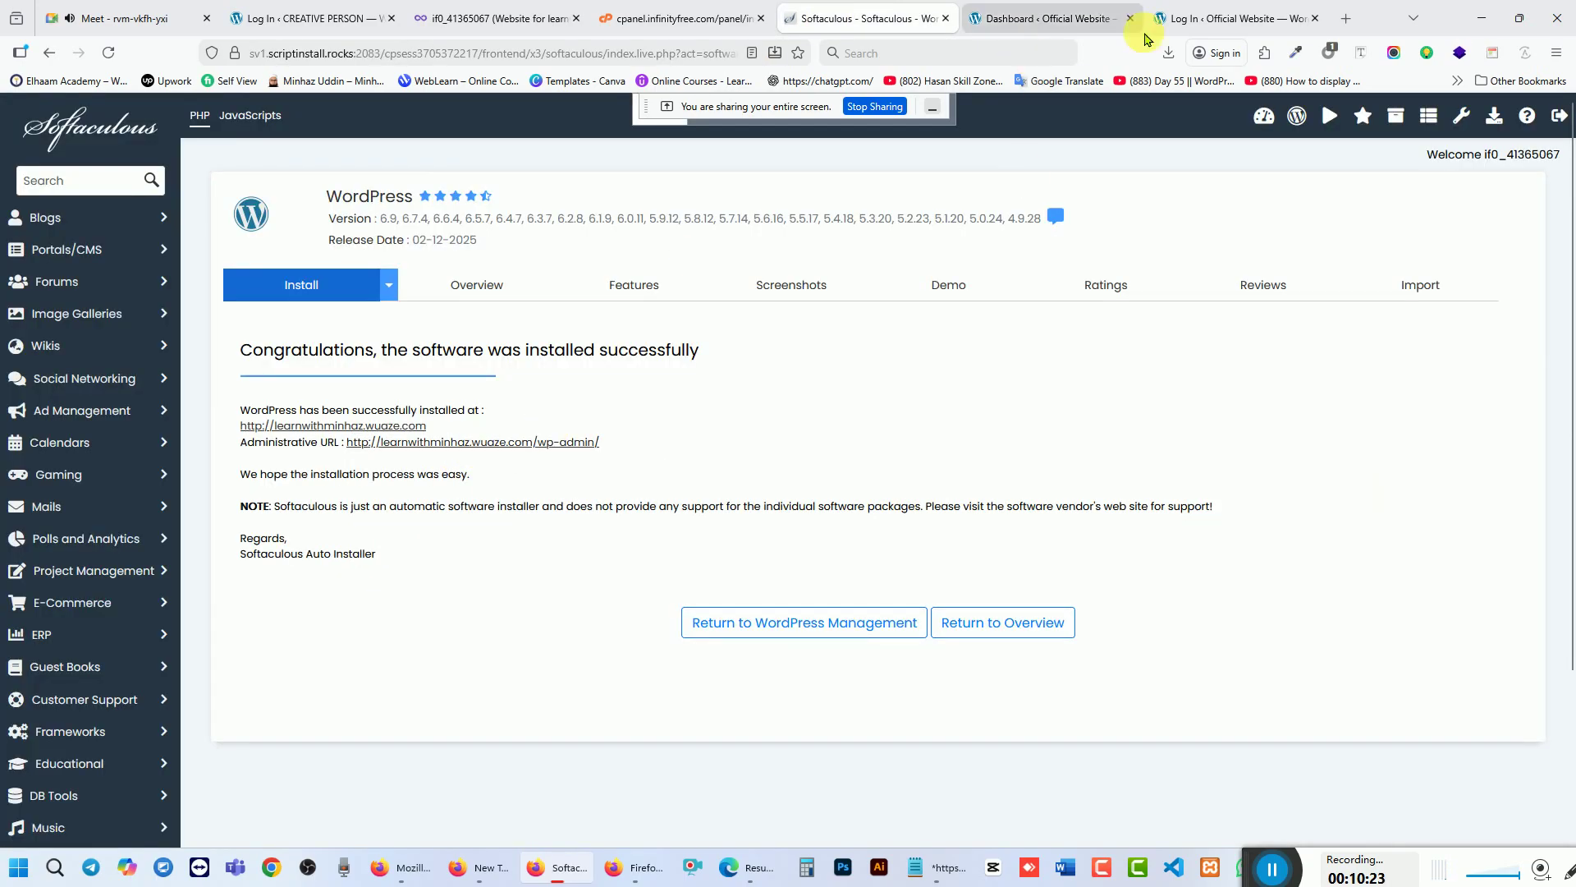
left_click(1265, 18)
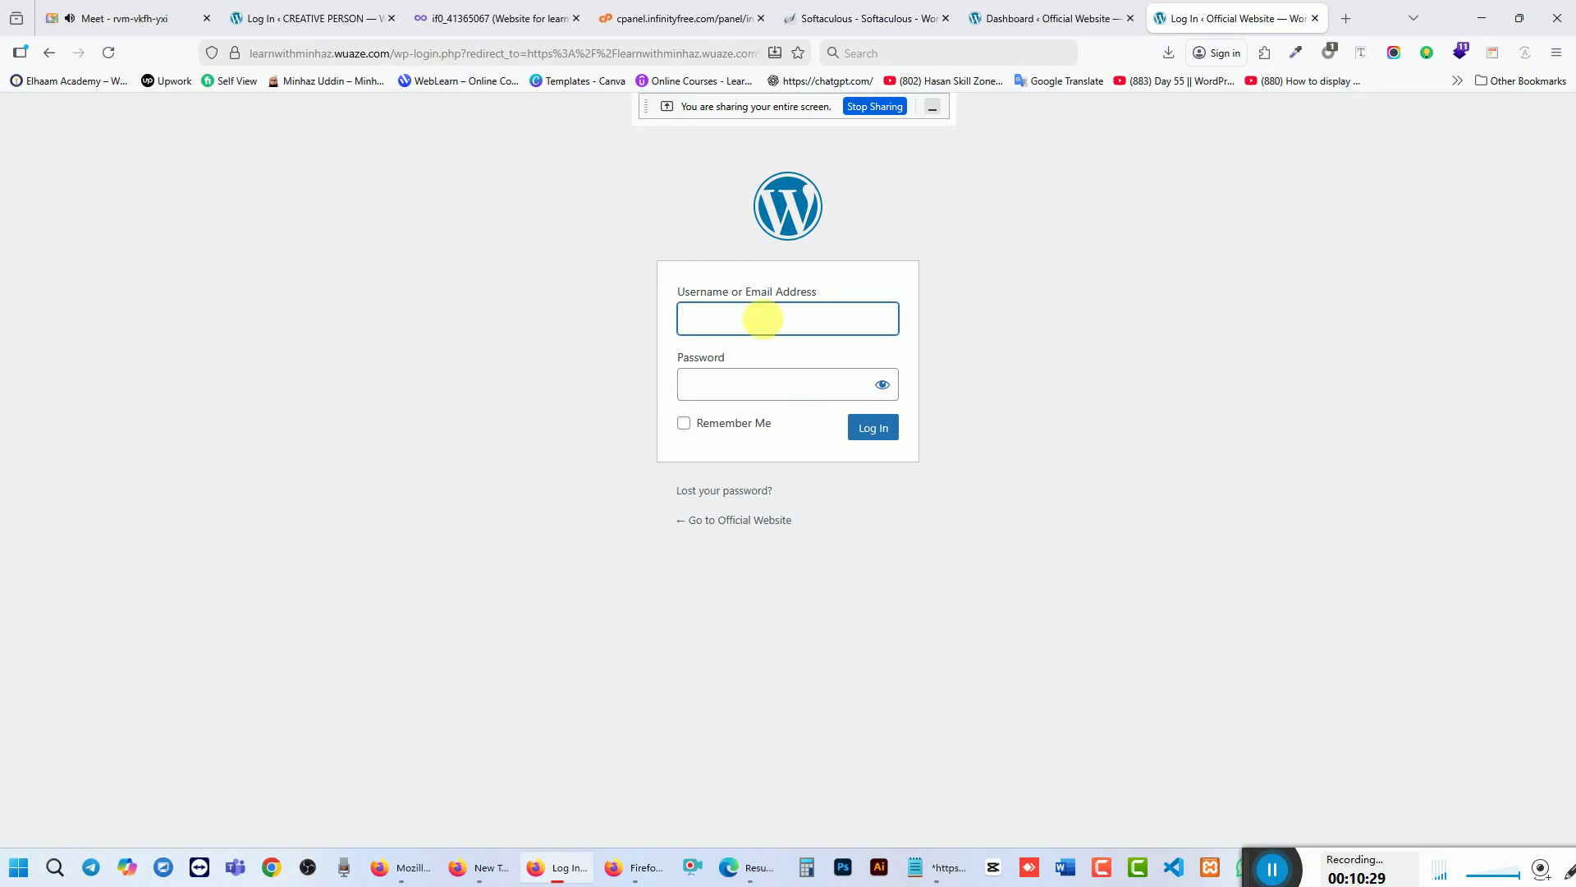
left_click(1027, 19)
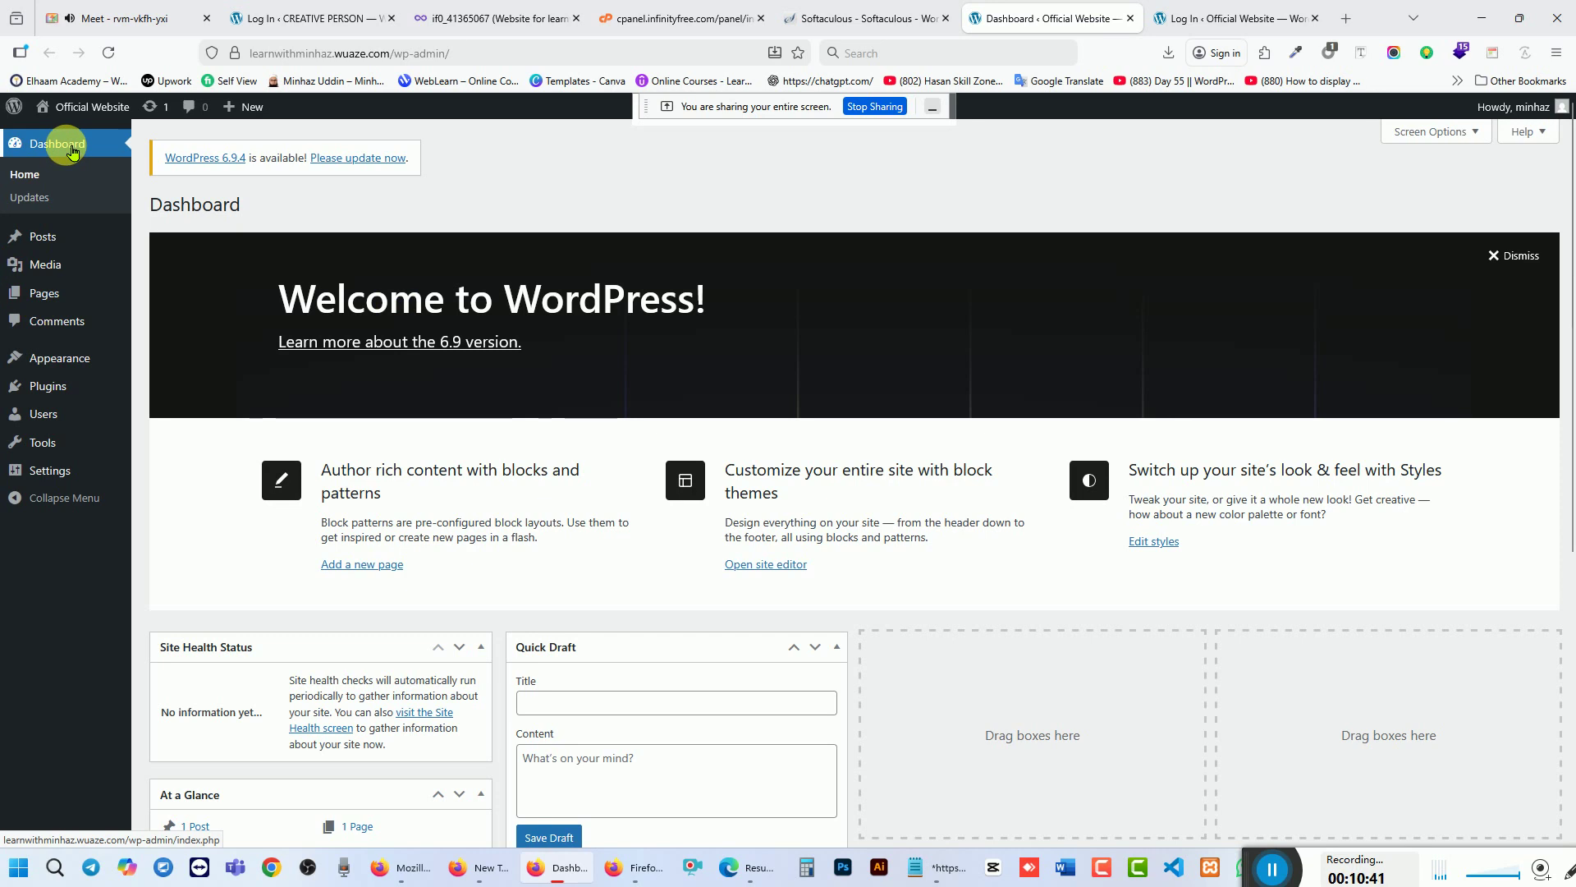
Step: Open the WordPress Media Library and start adding a media file by browsing the computer's files
mouse_move(51, 239)
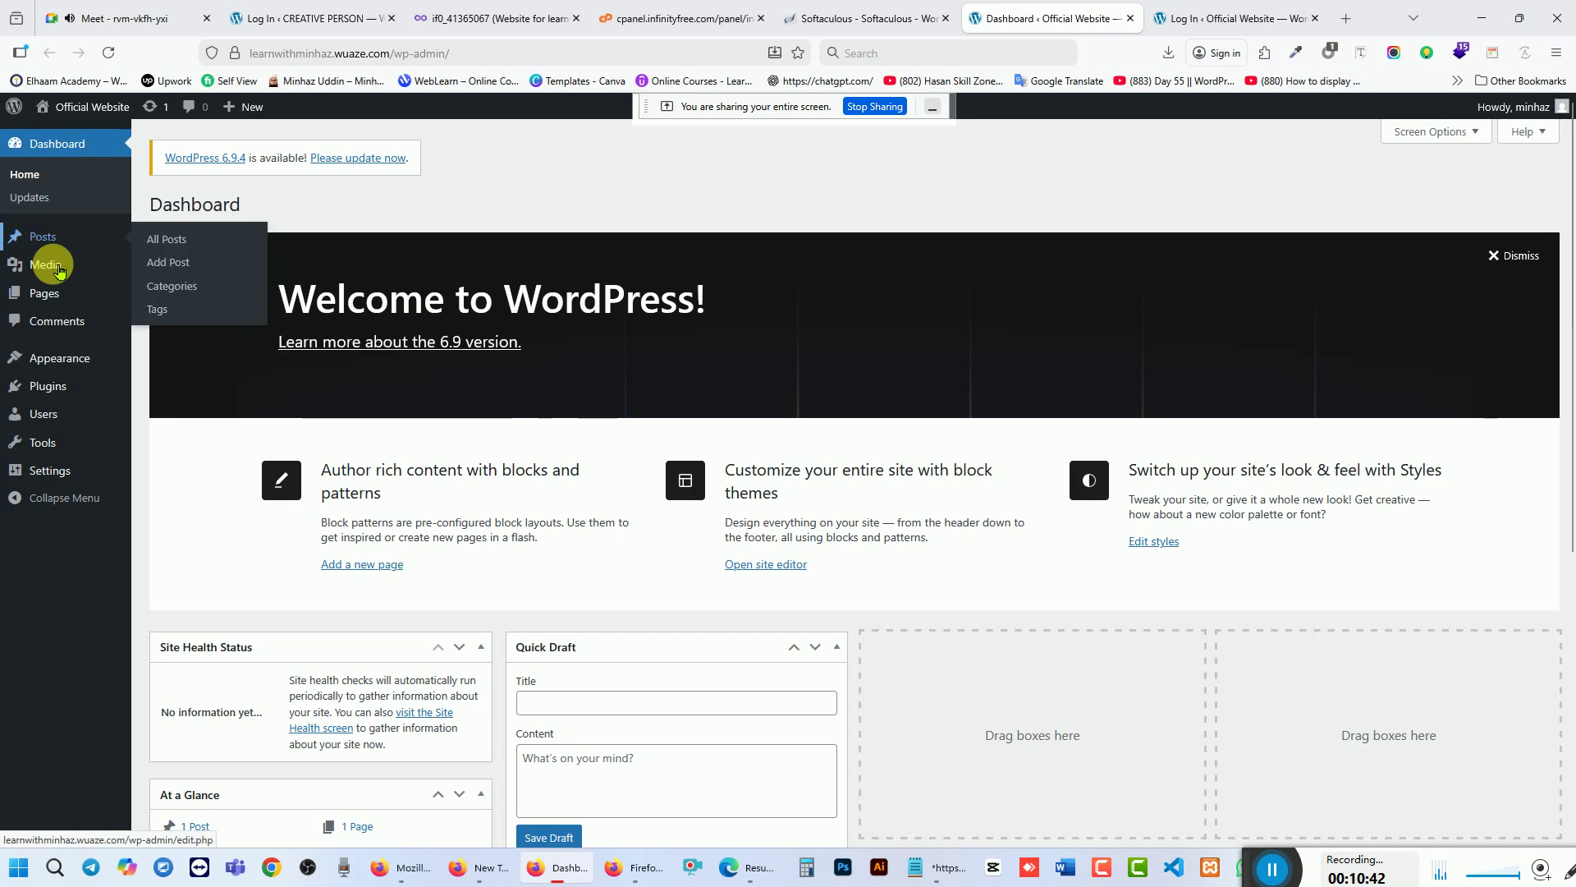
mouse_move(56, 272)
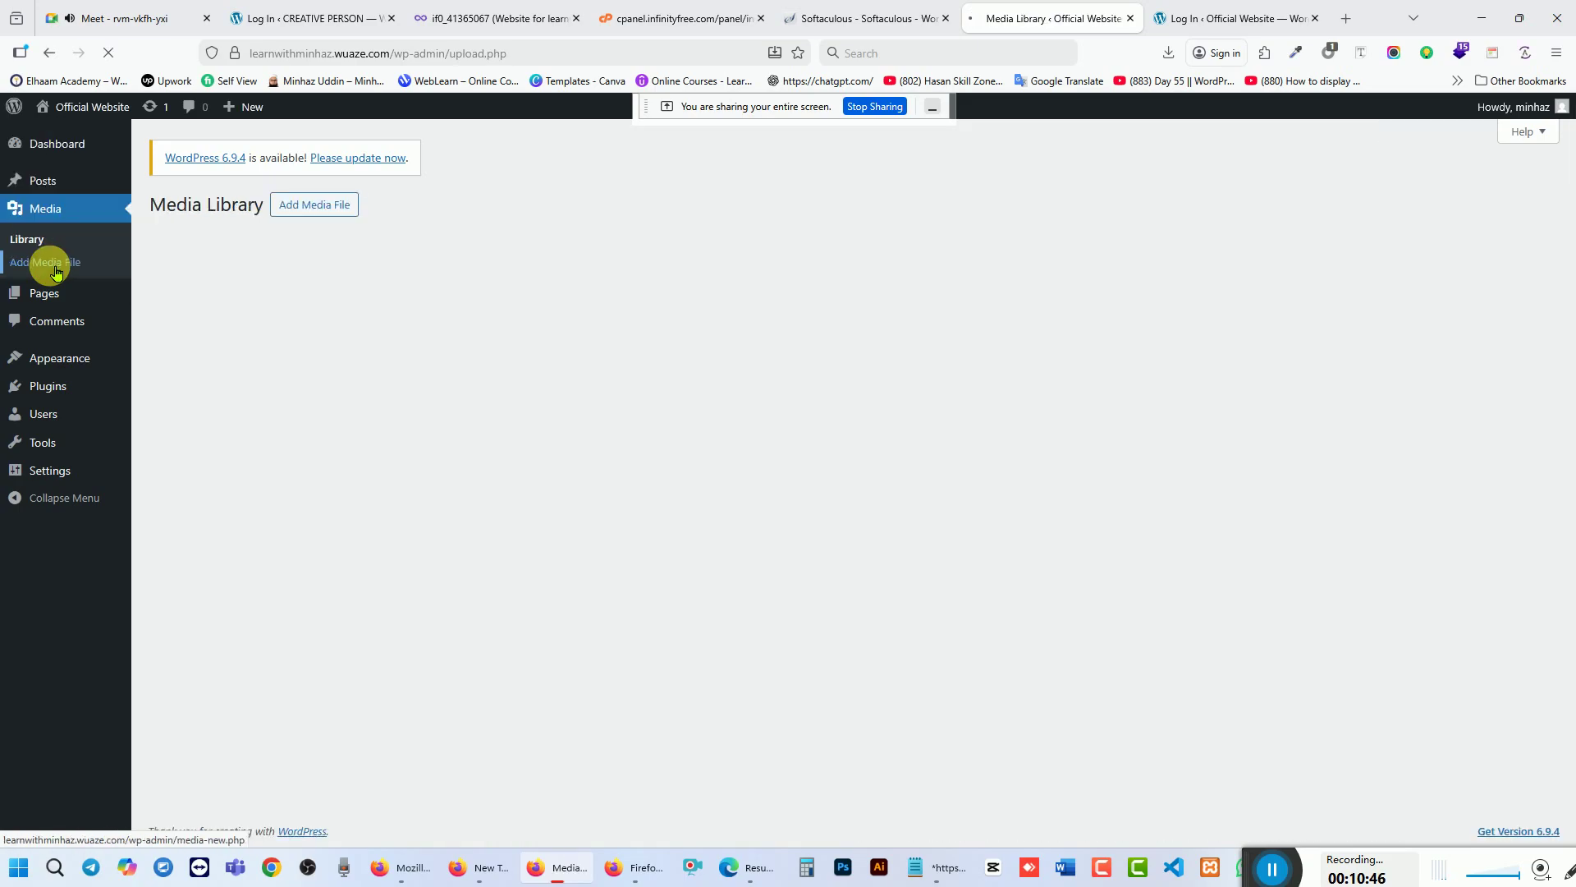
left_click(320, 210)
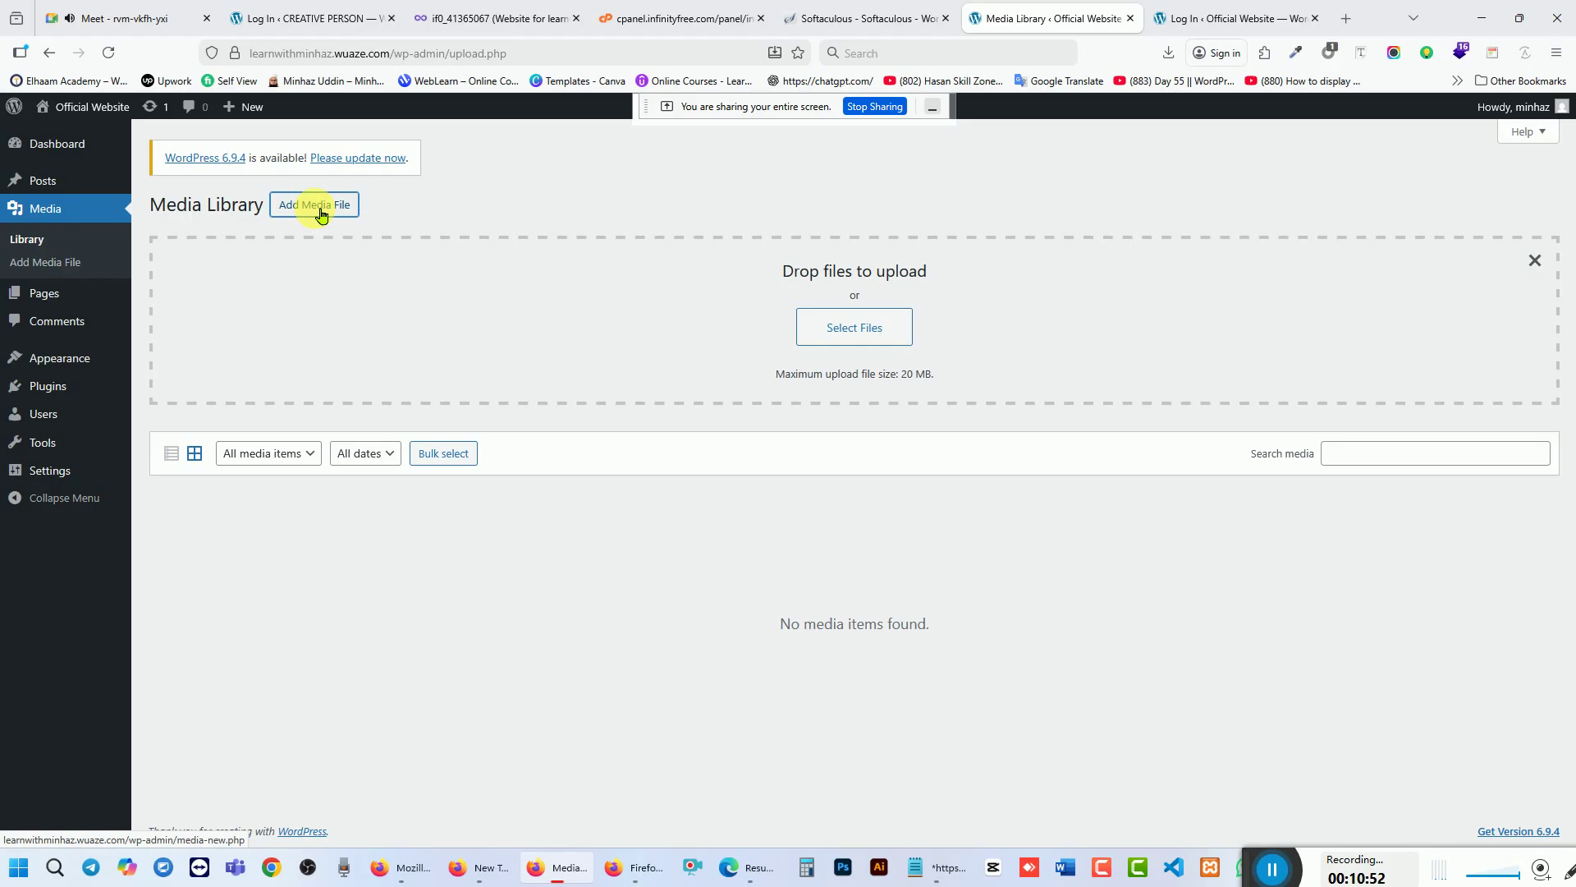
left_click(852, 332)
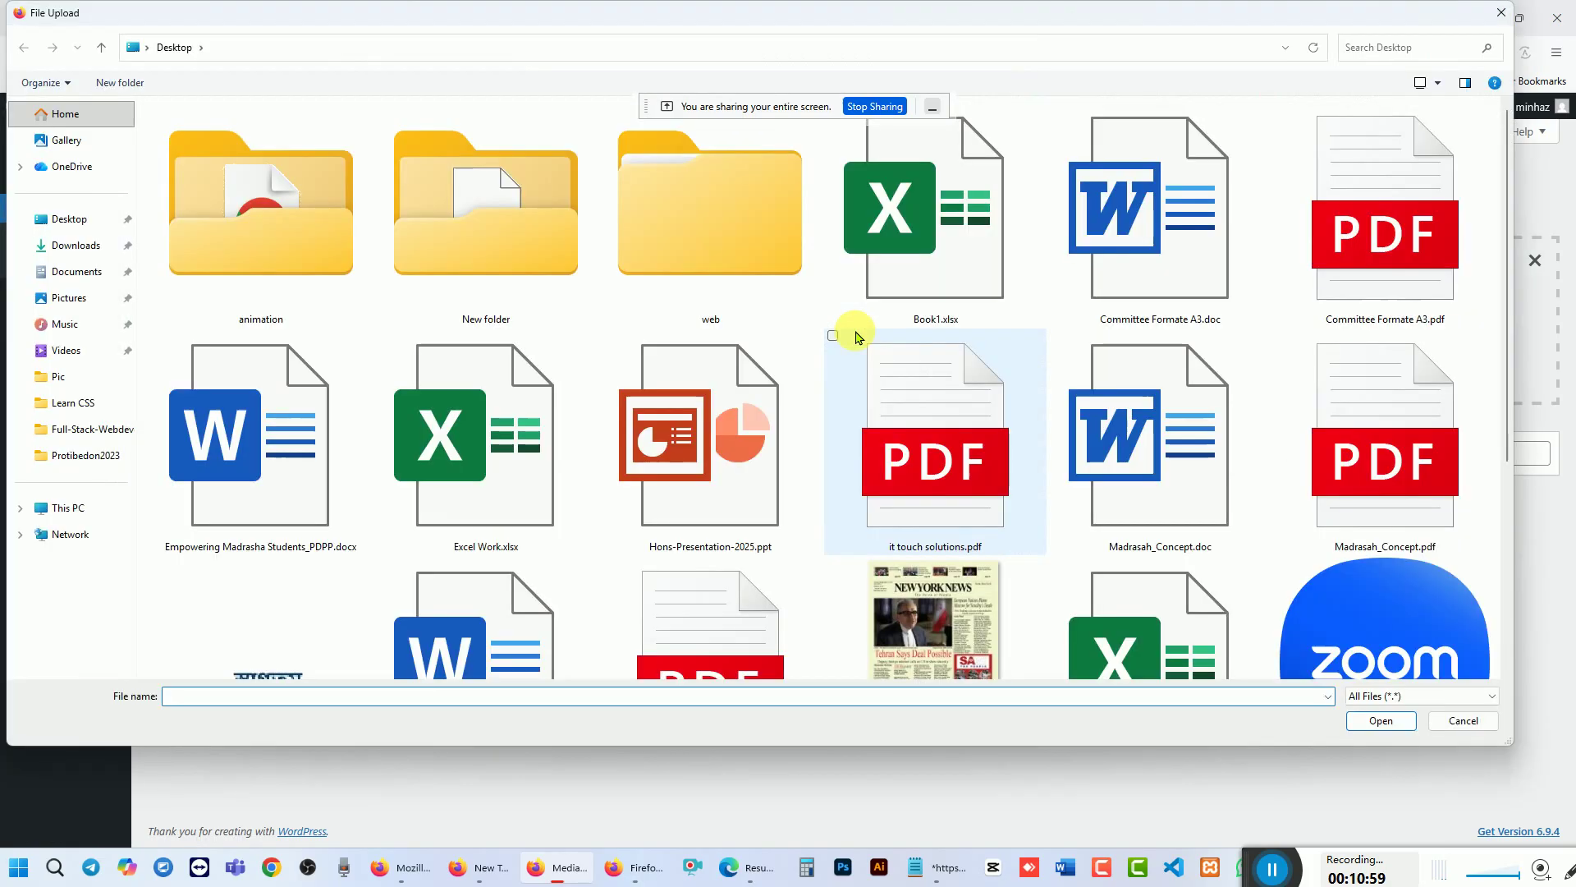
scroll(641, 374, "down", 3)
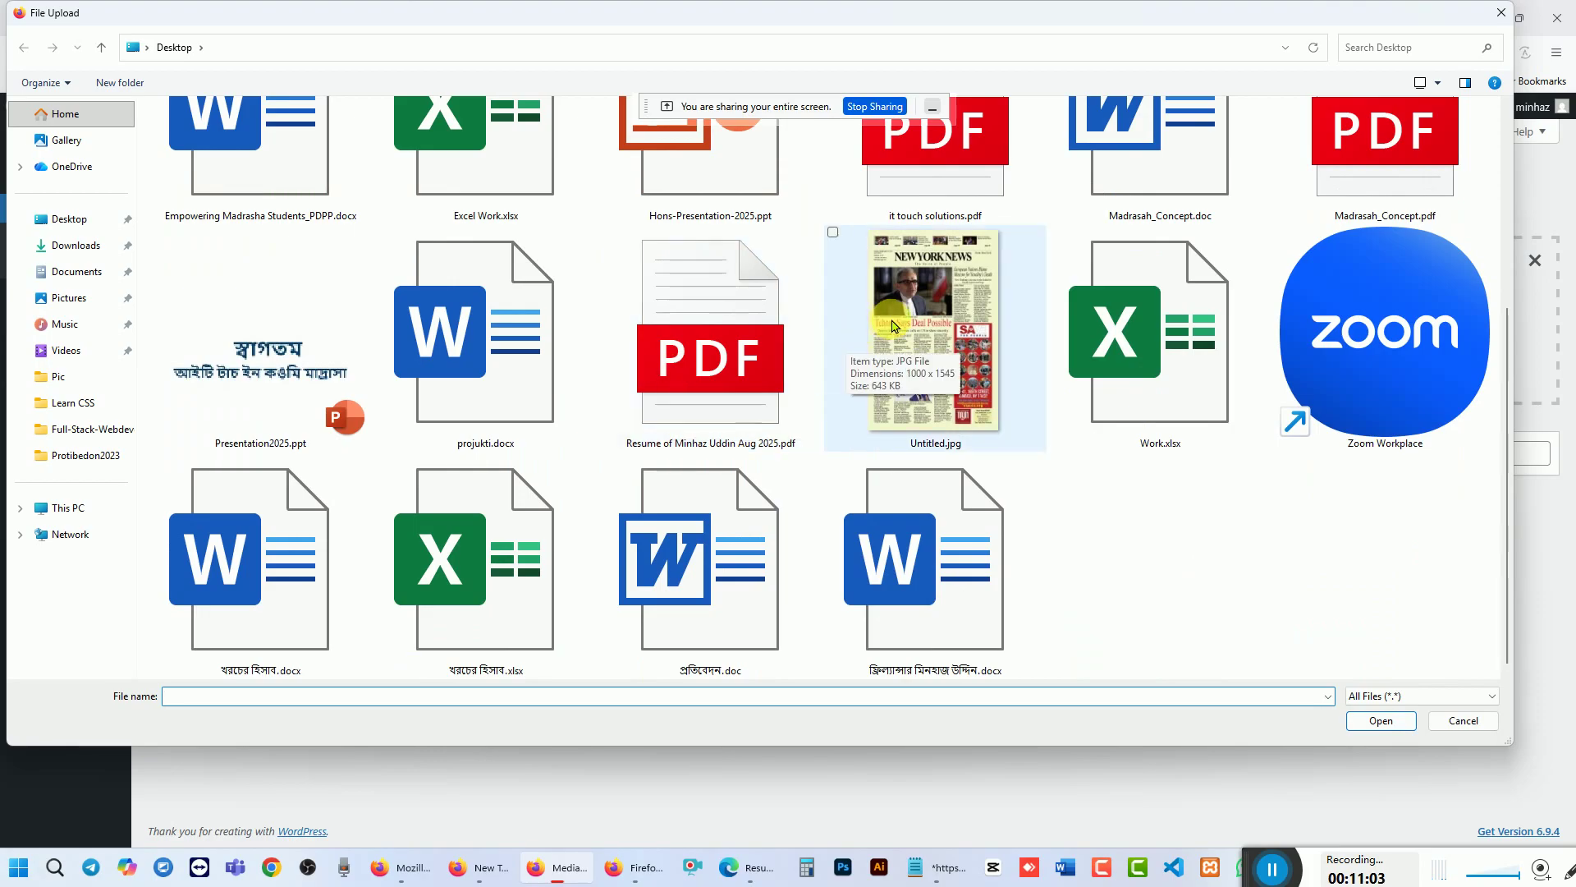
scroll(1308, 404, "up", 3)
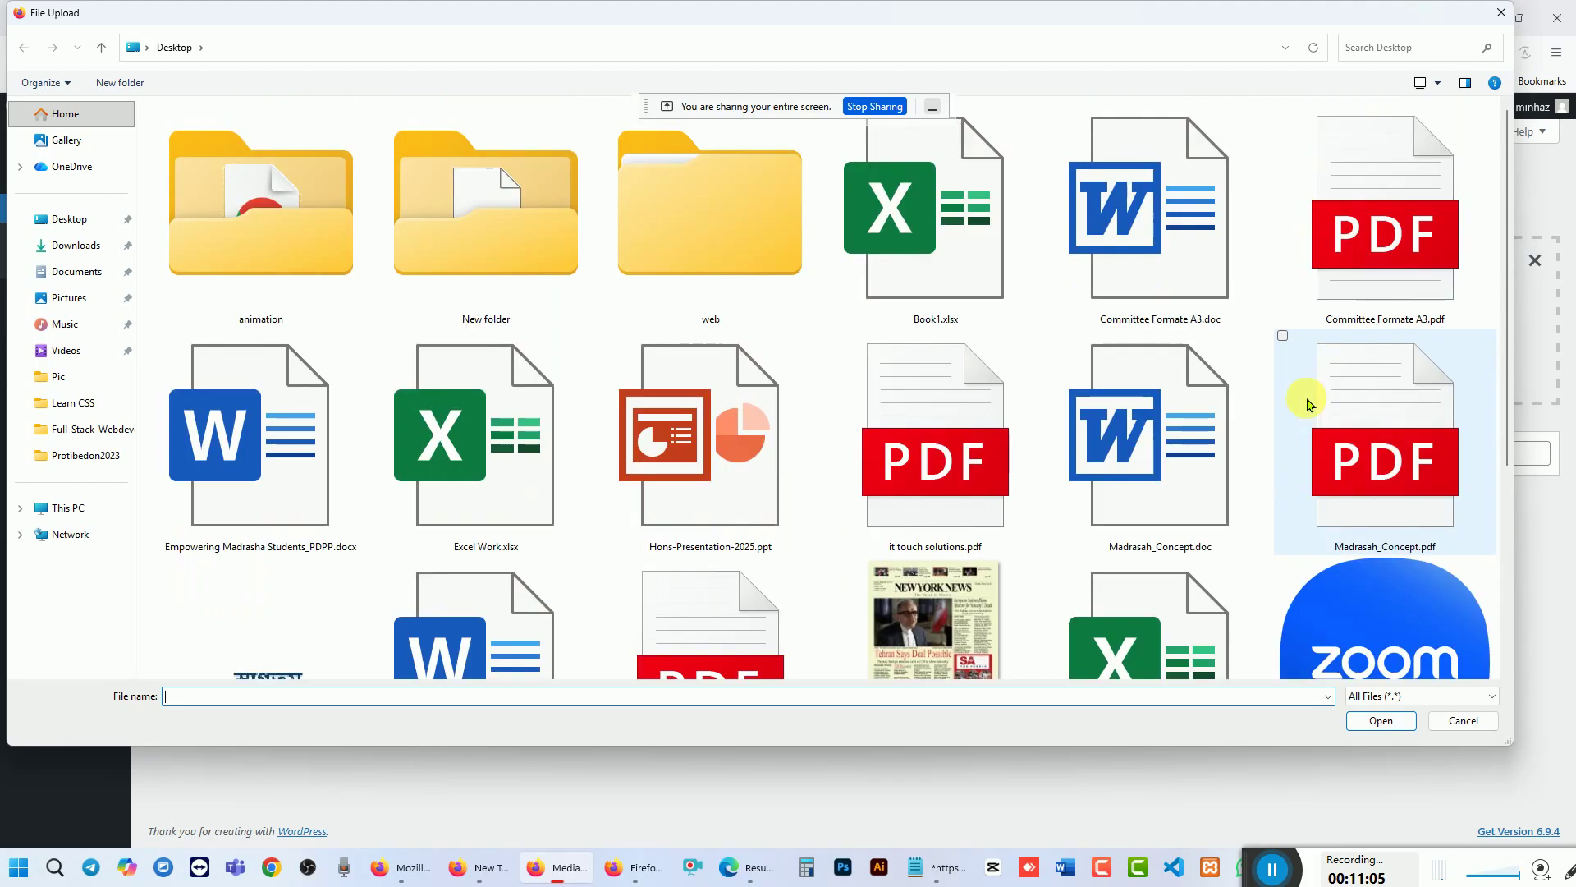
left_click(78, 246)
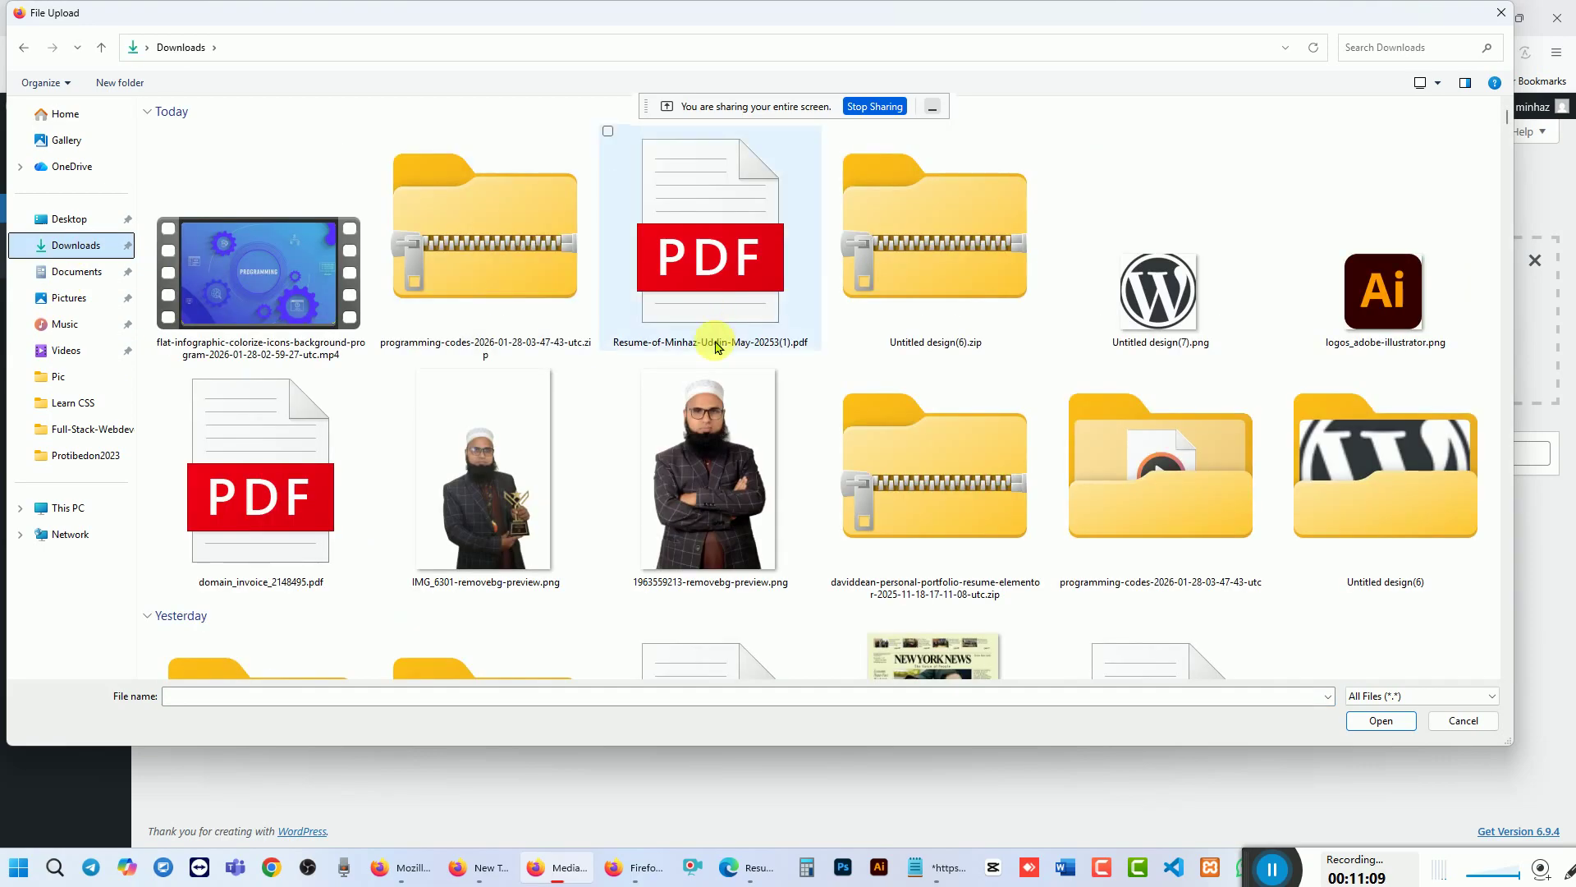
left_click(499, 445)
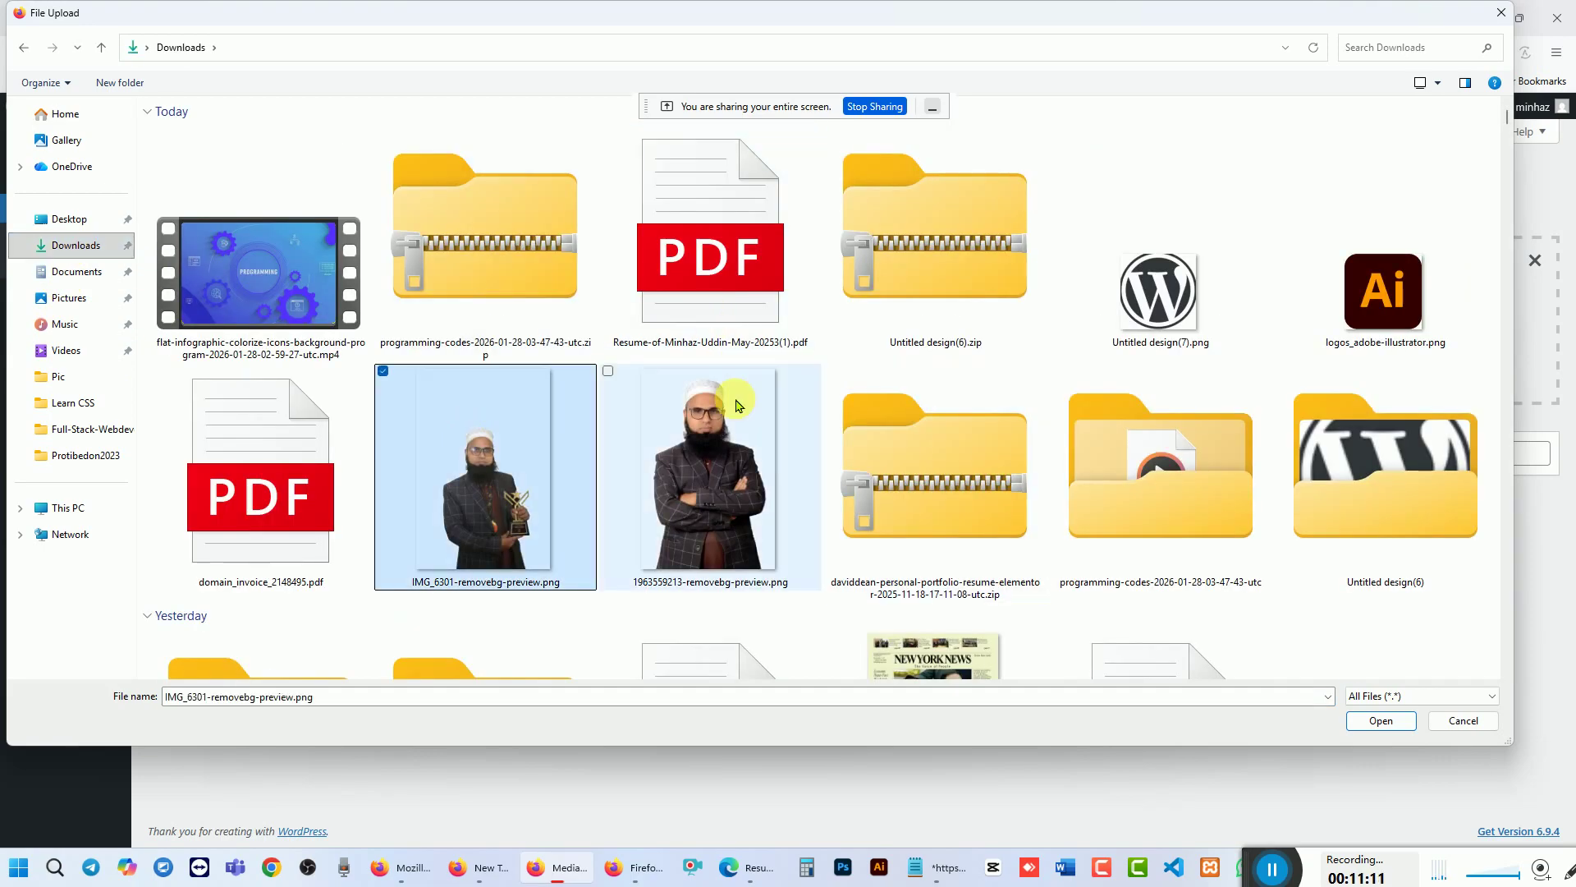
left_click(606, 374)
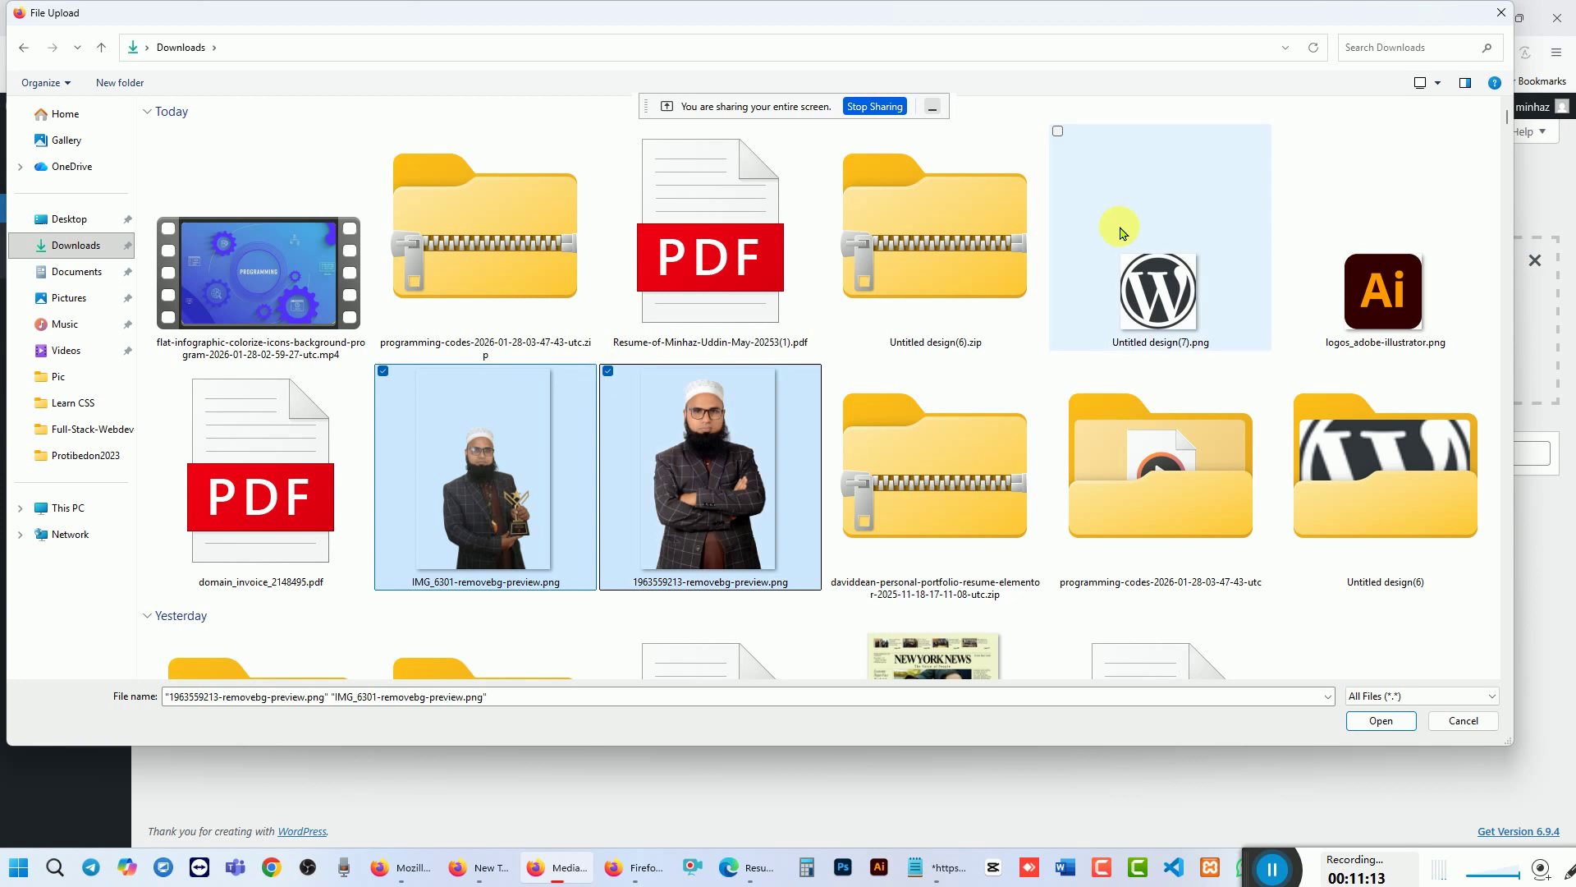
Step: Add Learn.png from the Downloads folder to the selection and upload the selected images to the Media Library
scroll(698, 402, "down", 5)
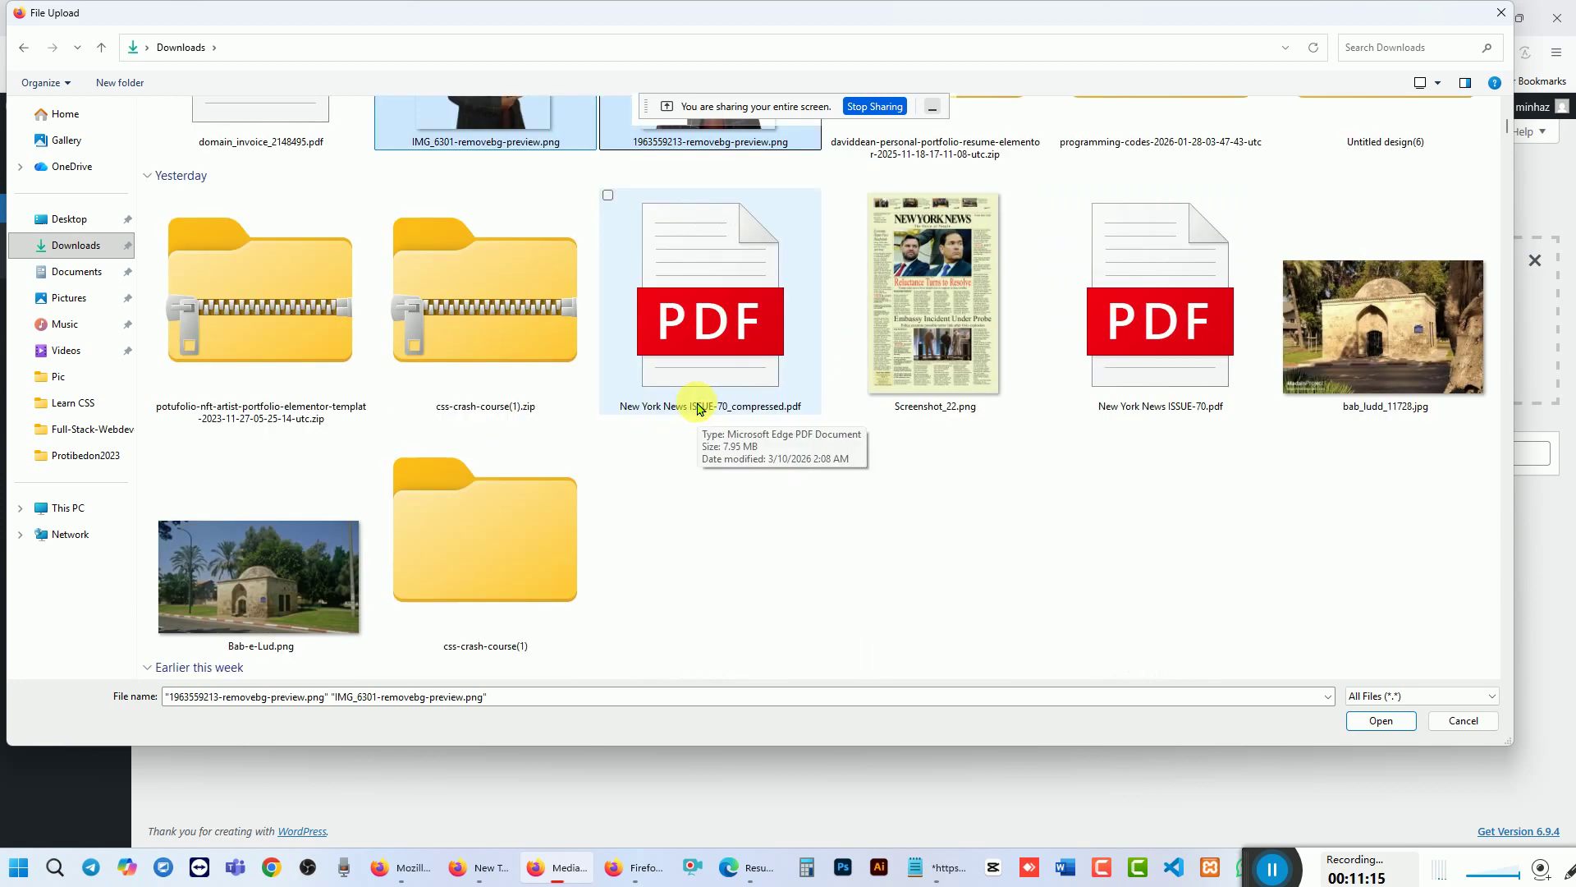
scroll(698, 408, "down", 5)
scroll(702, 408, "down", 3)
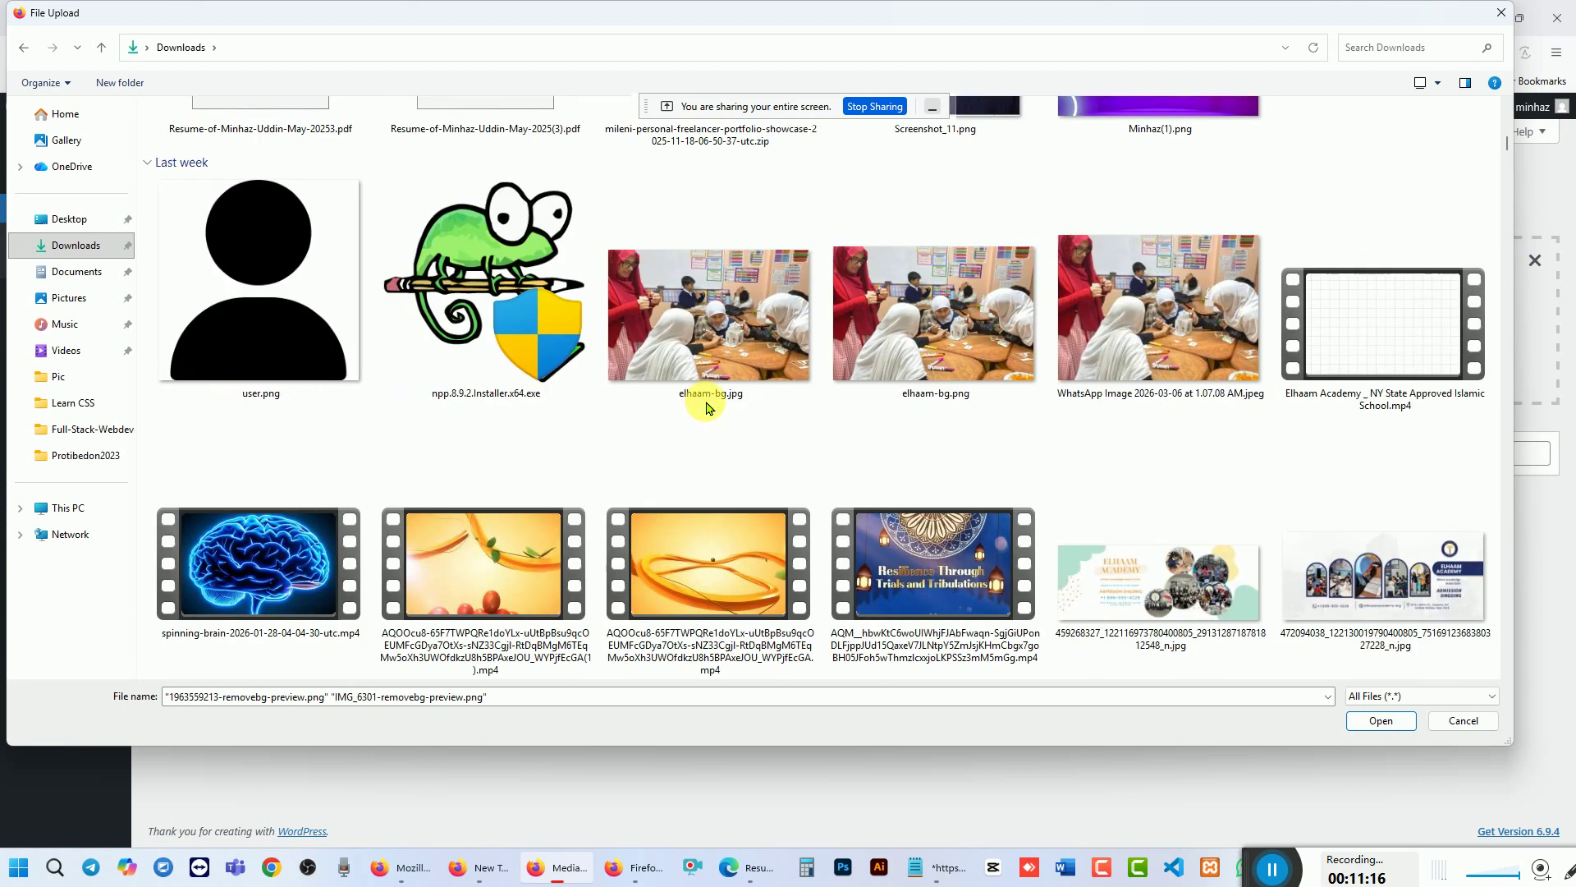
scroll(911, 371, "down", 3)
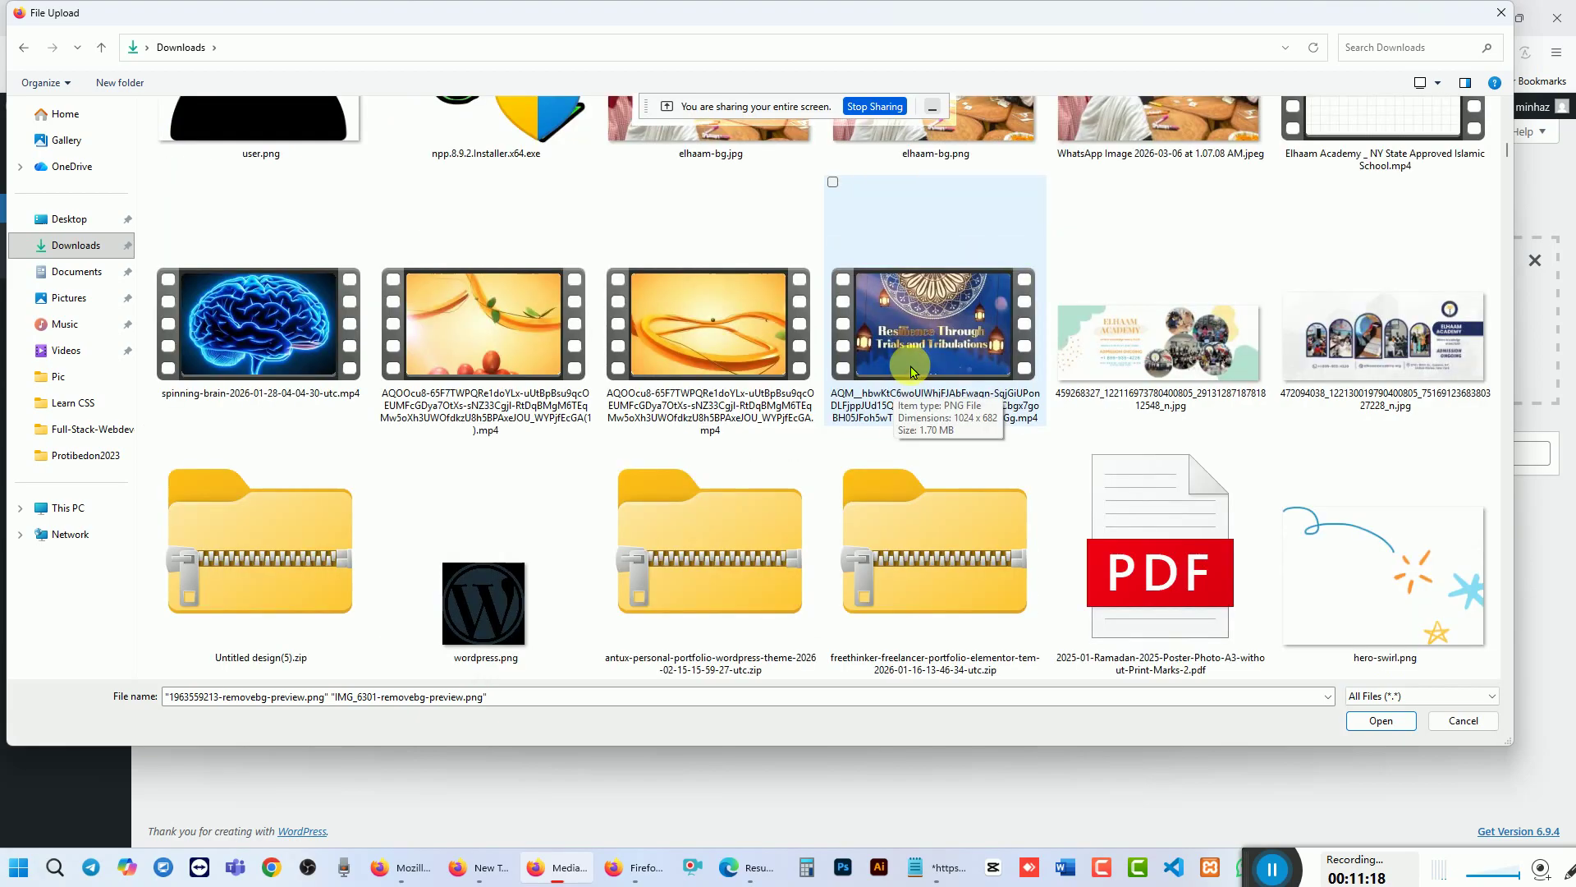
scroll(911, 371, "down", 10)
scroll(1082, 294, "up", 4)
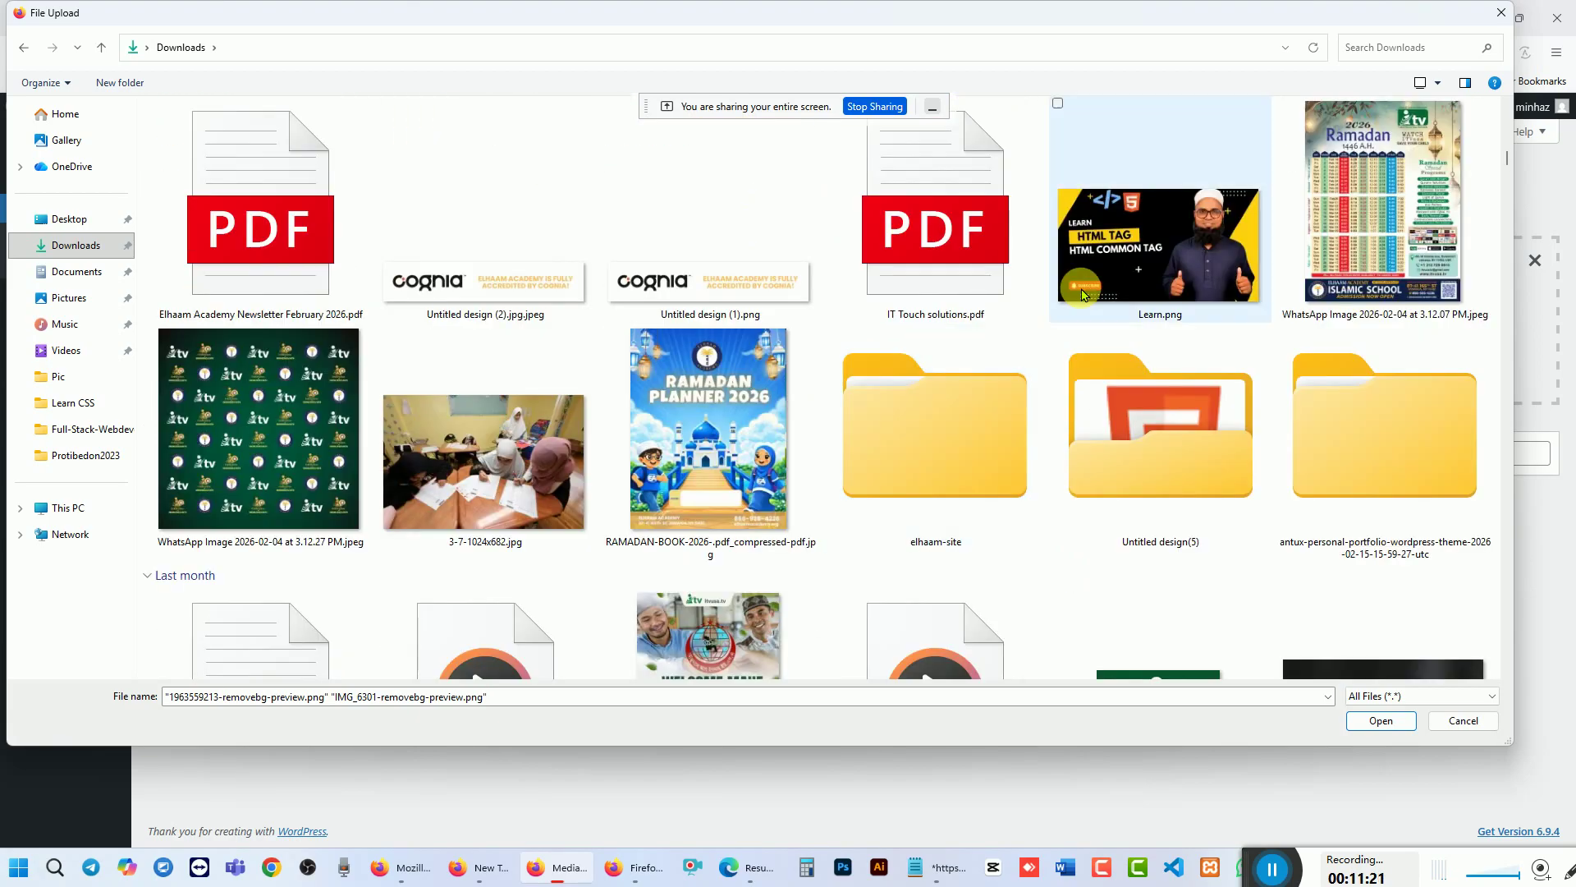
left_click(1058, 104)
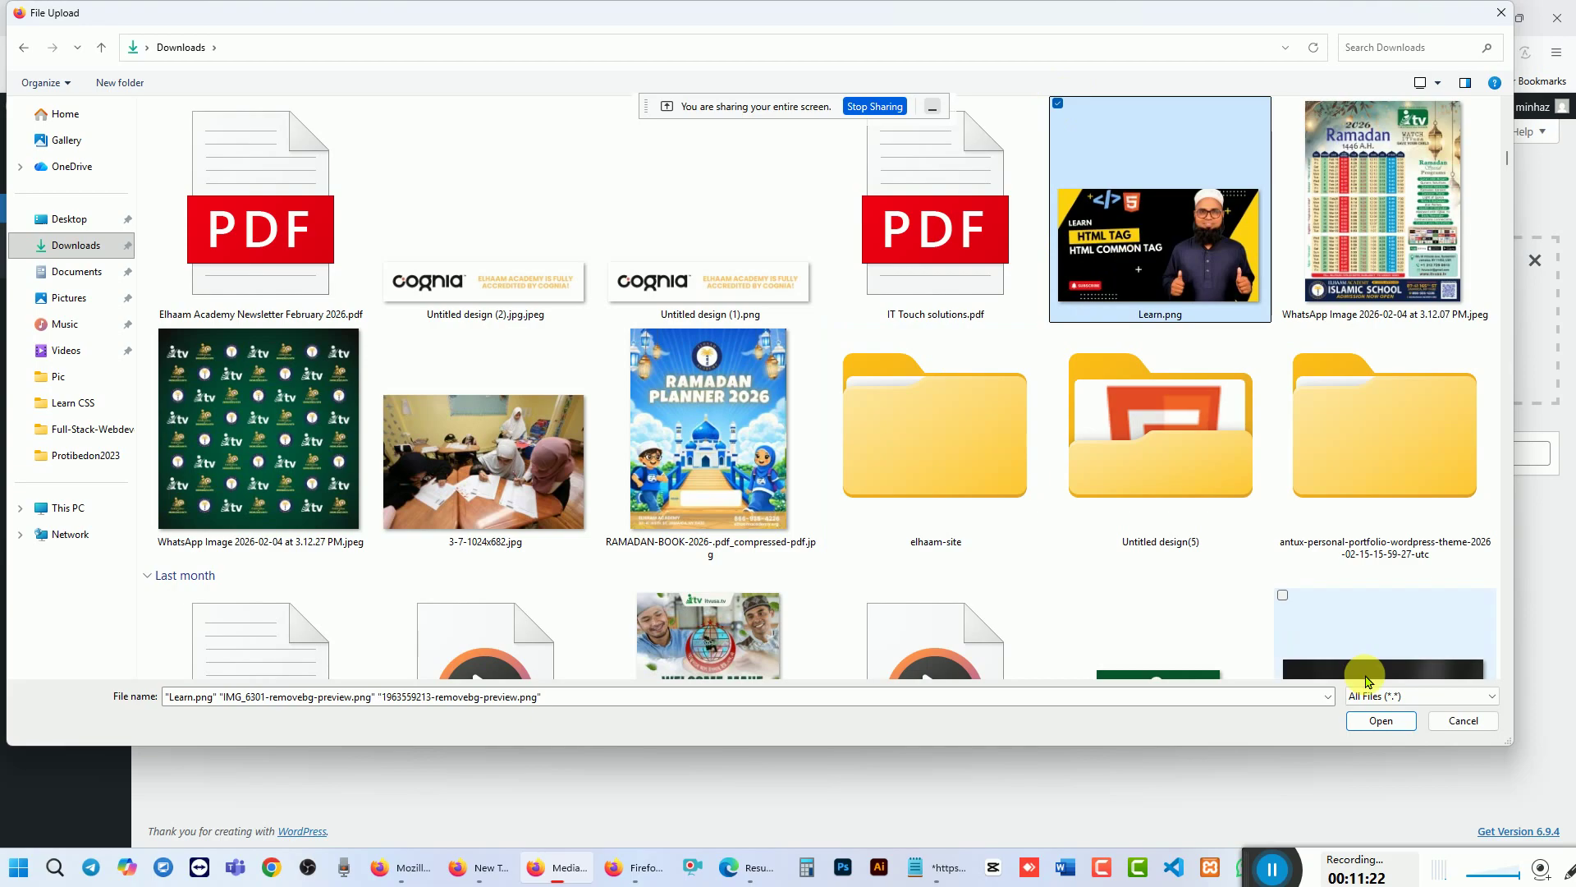
left_click(1385, 721)
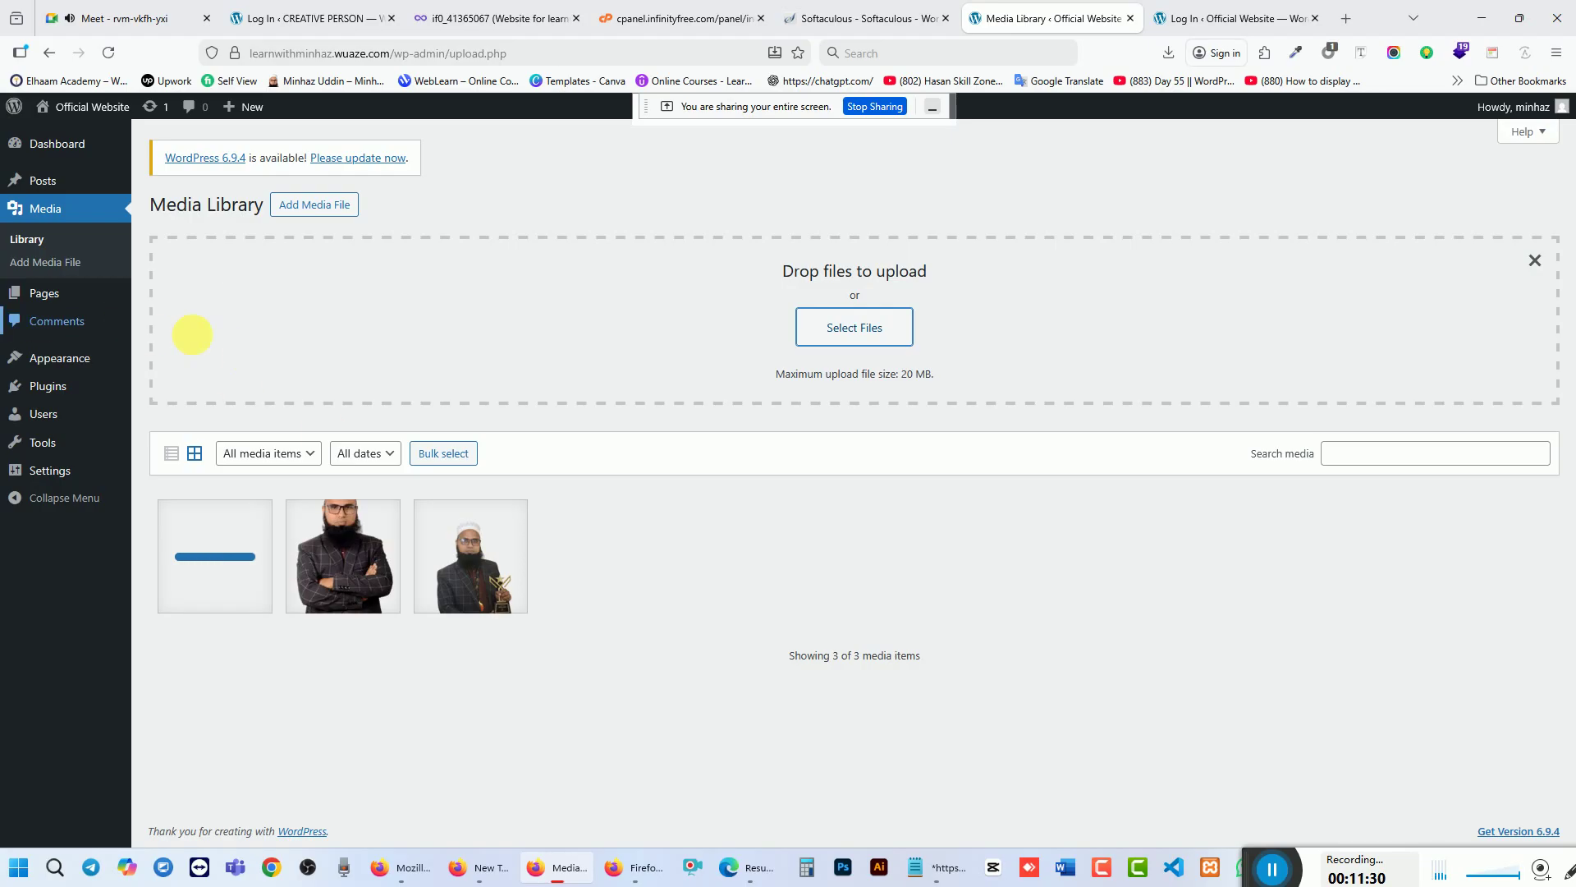
Step: Open the list of the site's pages and start adding a new page
mouse_move(54, 297)
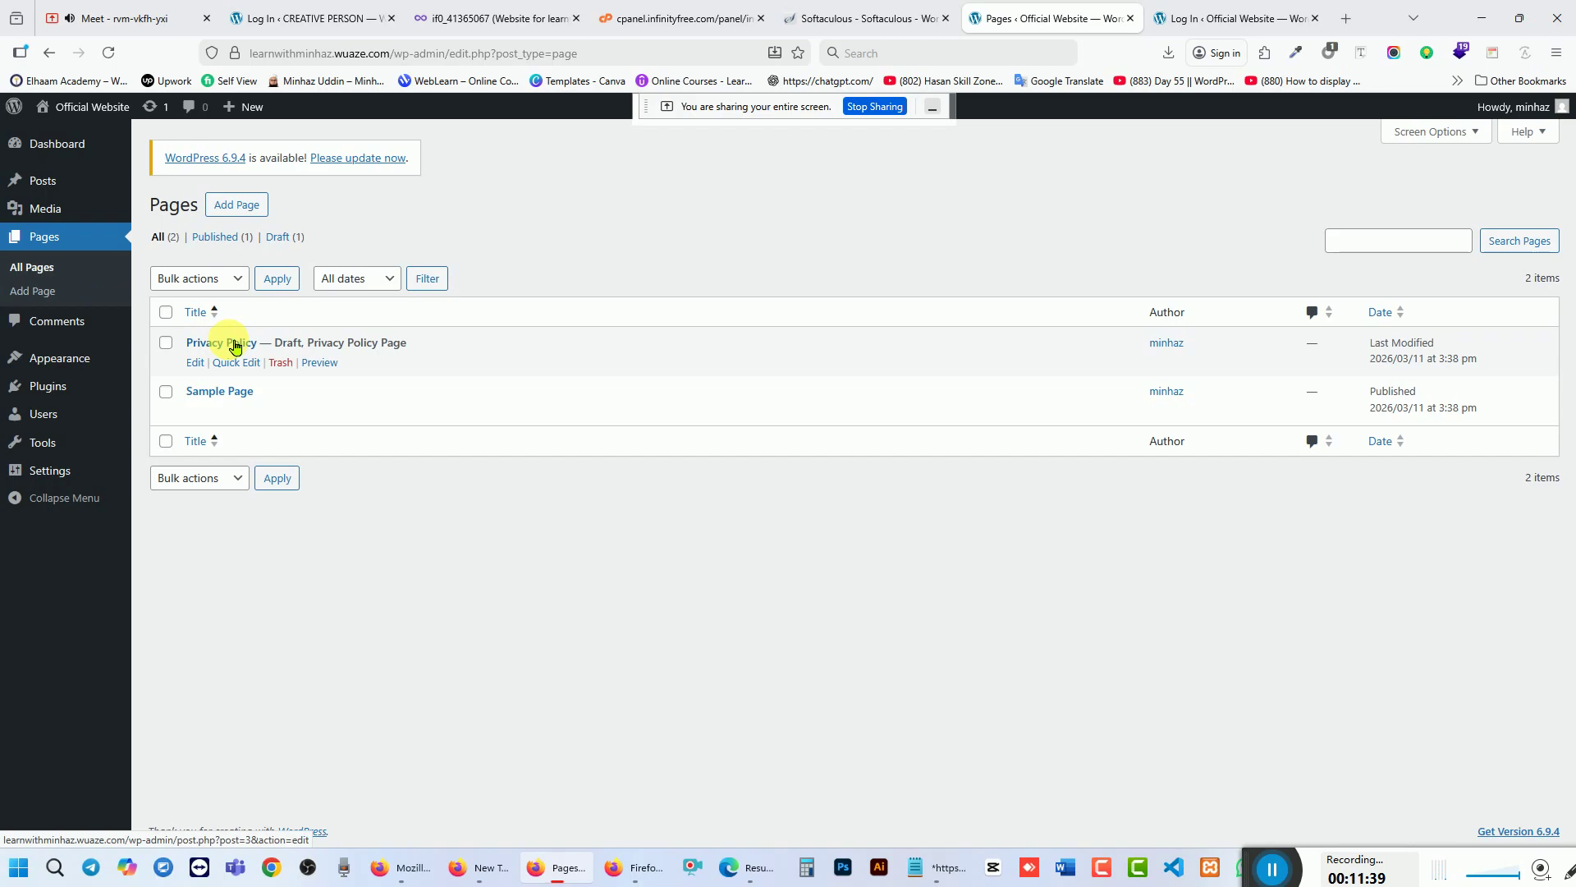
left_click(238, 206)
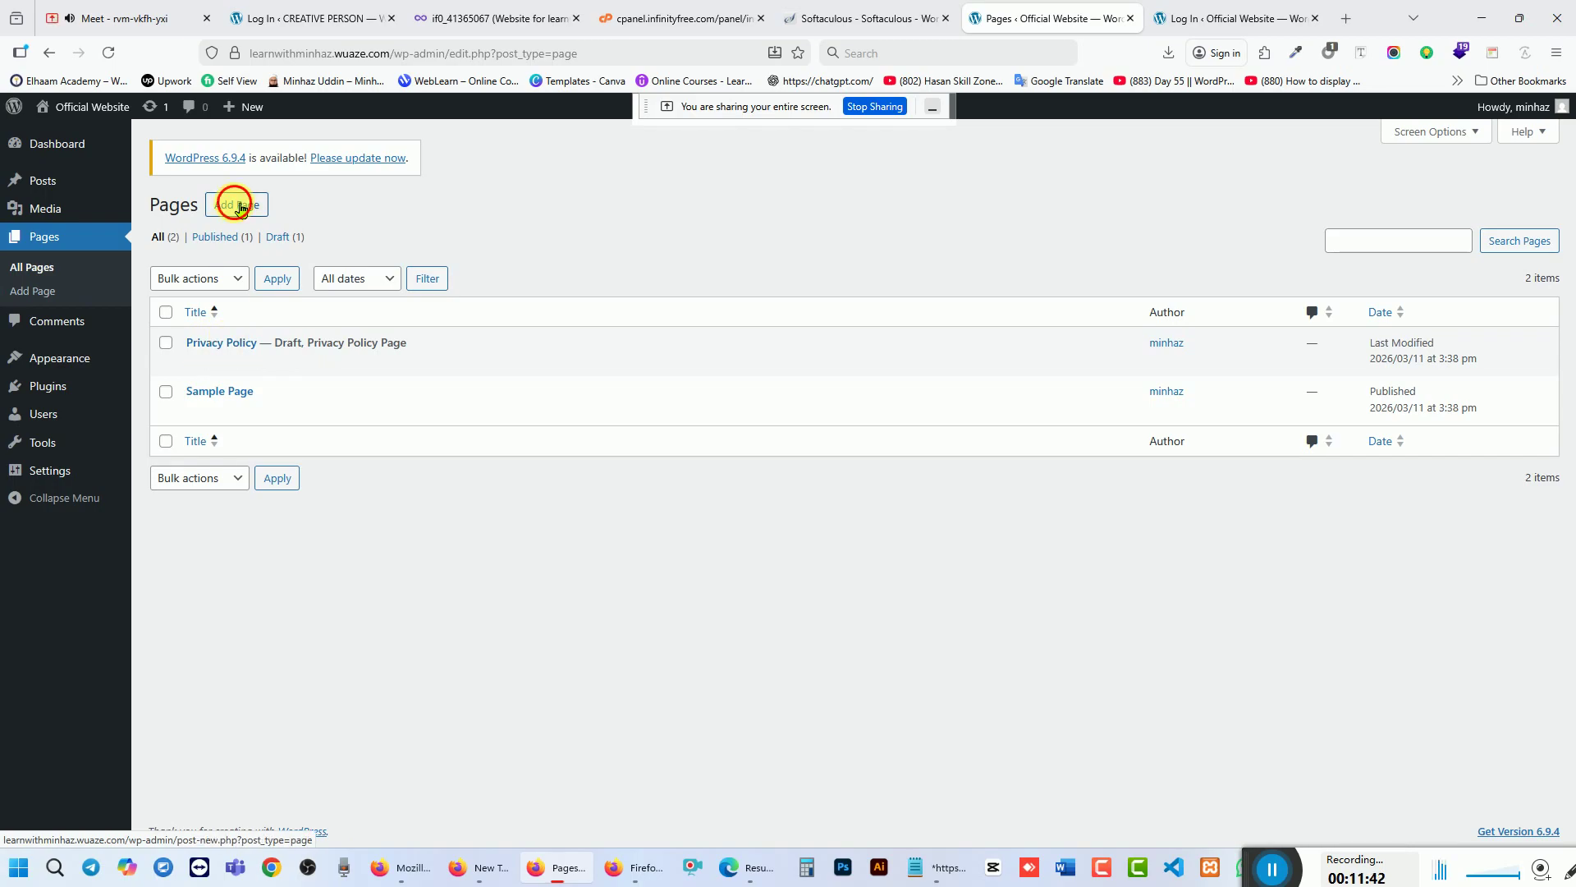
Step: Switch to the Google Meet call, admit the waiting guest, and return to the WordPress page editor
left_click(130, 23)
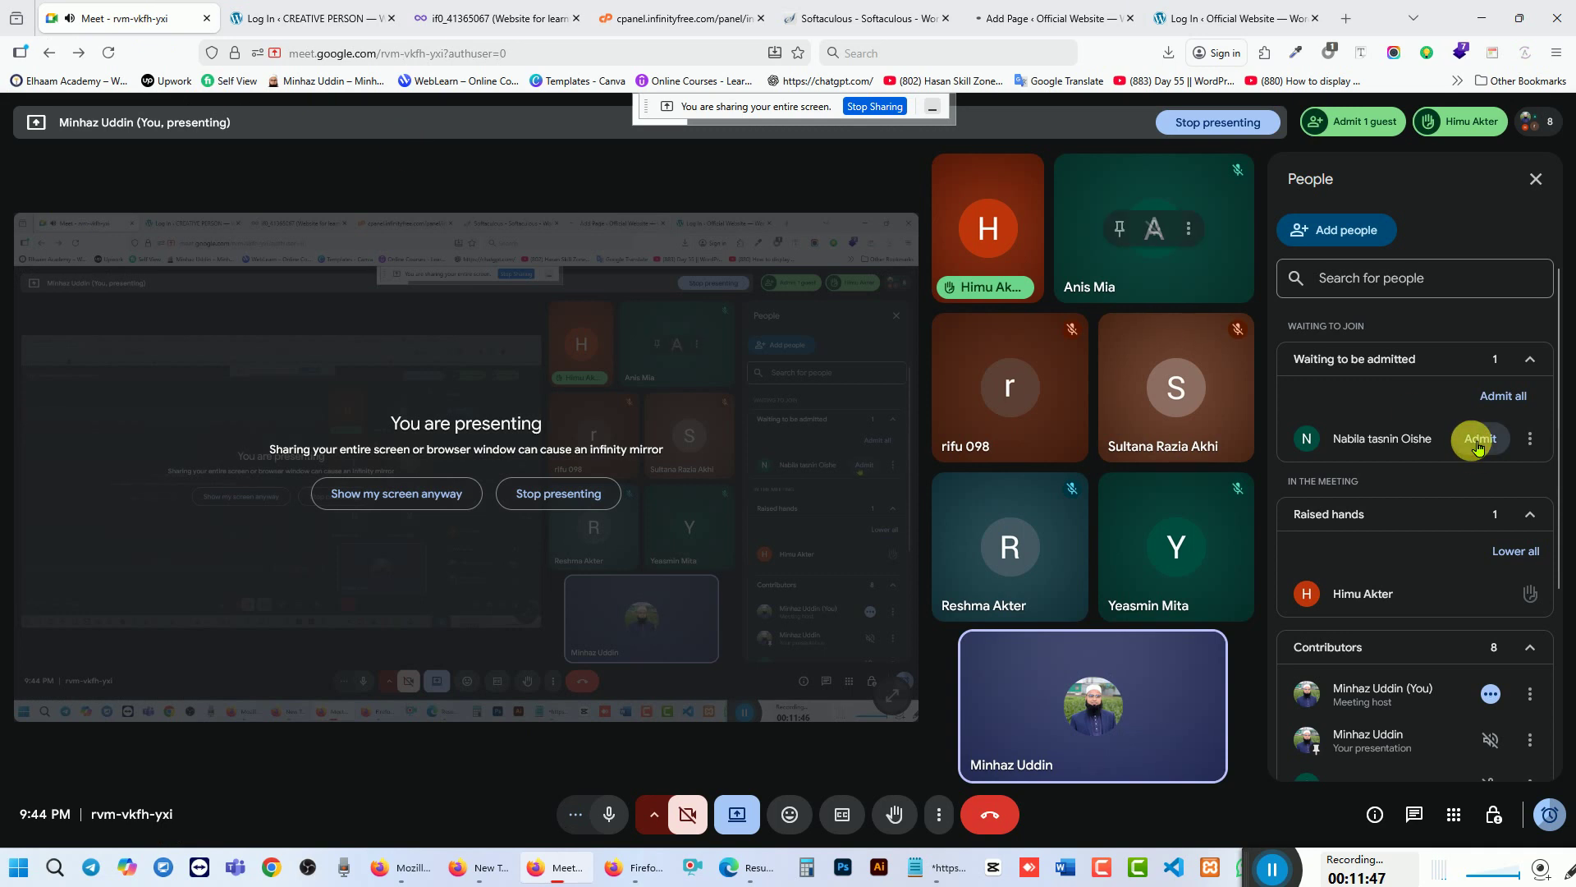
left_click(1445, 436)
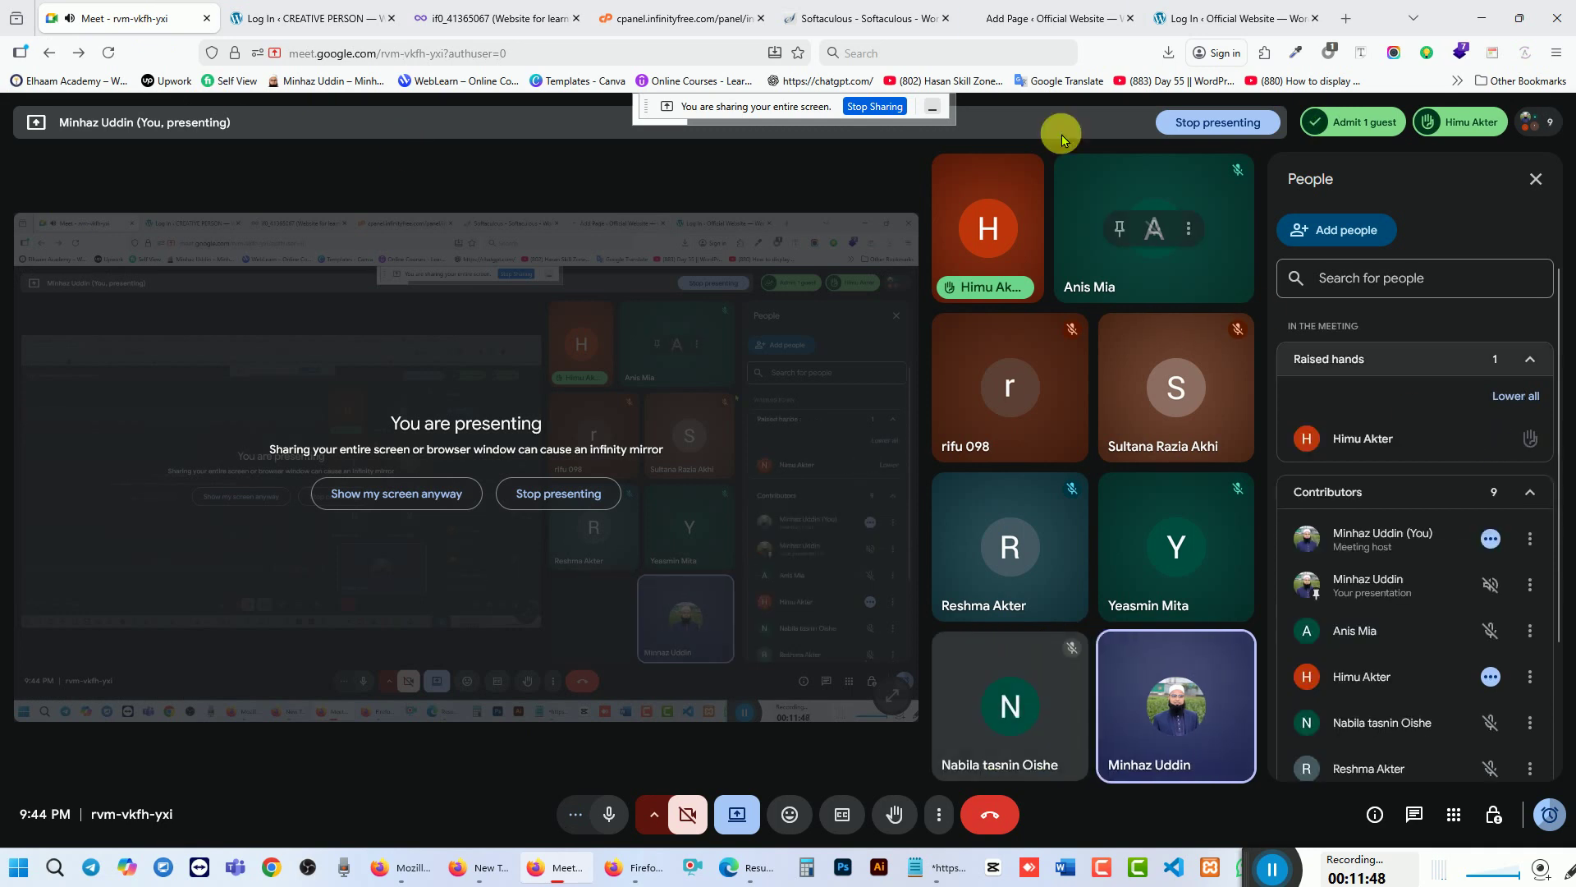
left_click(1039, 18)
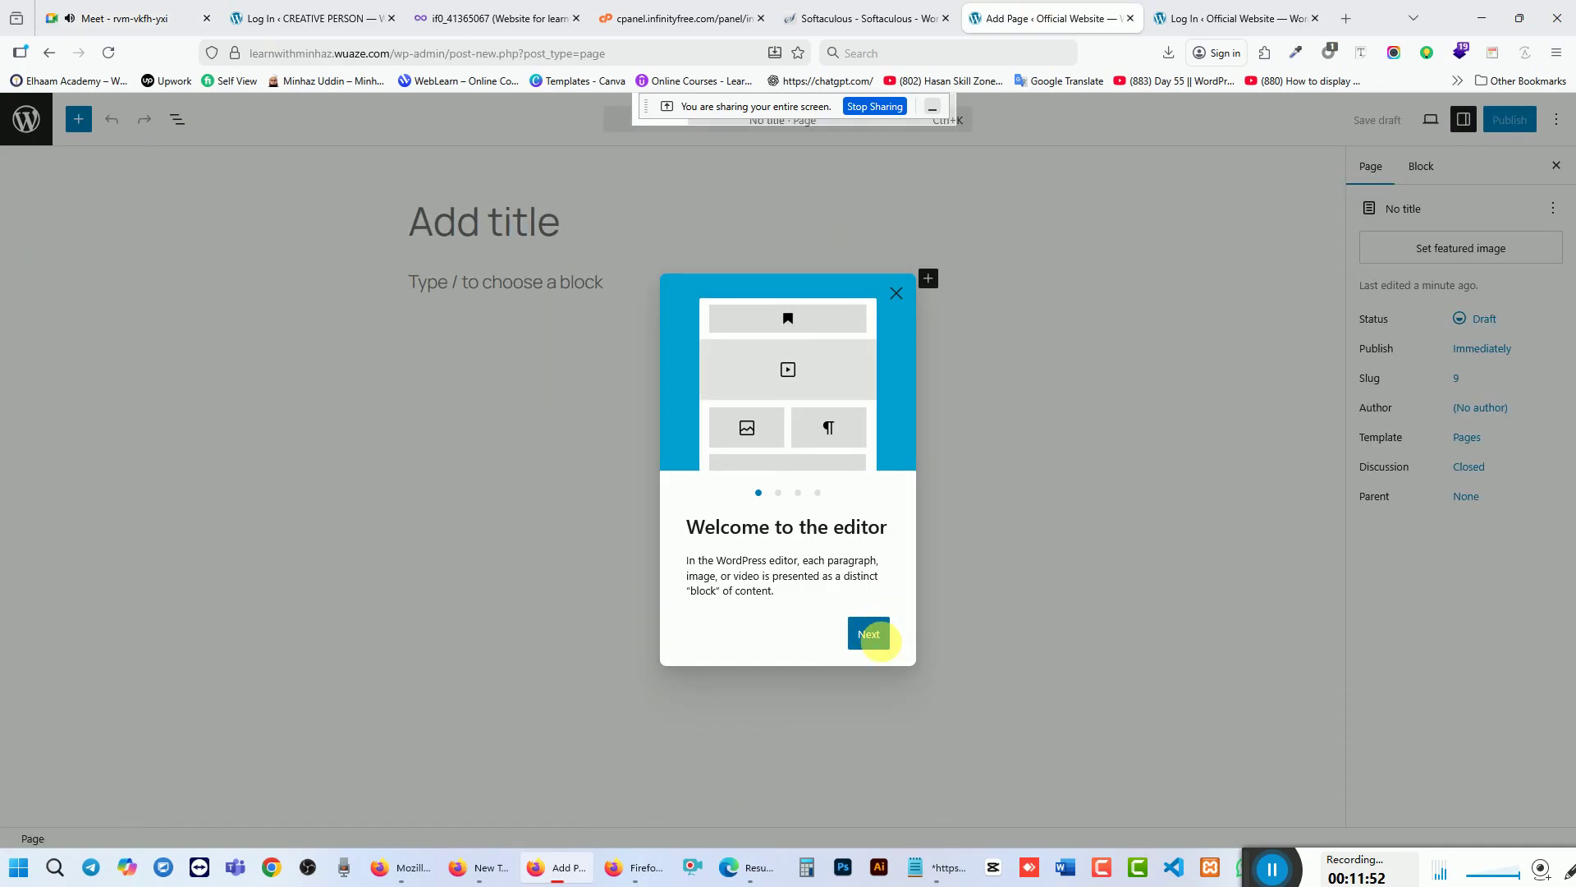
Step: Go through the editor's welcome guide to its end and close the pattern chooser without picking a pattern
left_click(870, 634)
left_click(872, 637)
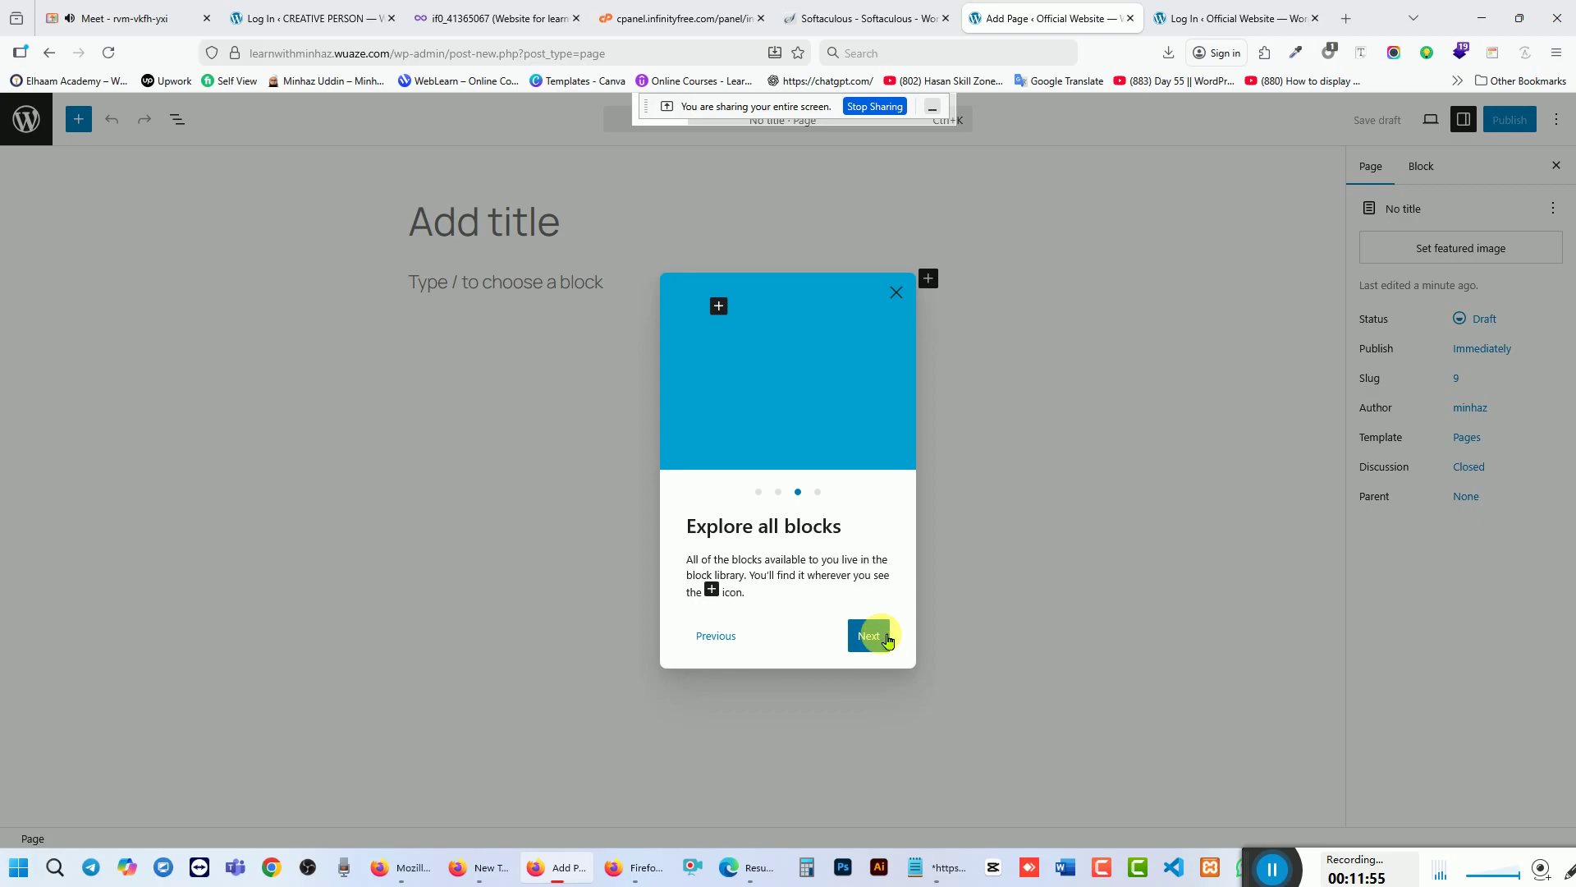
left_click(870, 636)
left_click(870, 636)
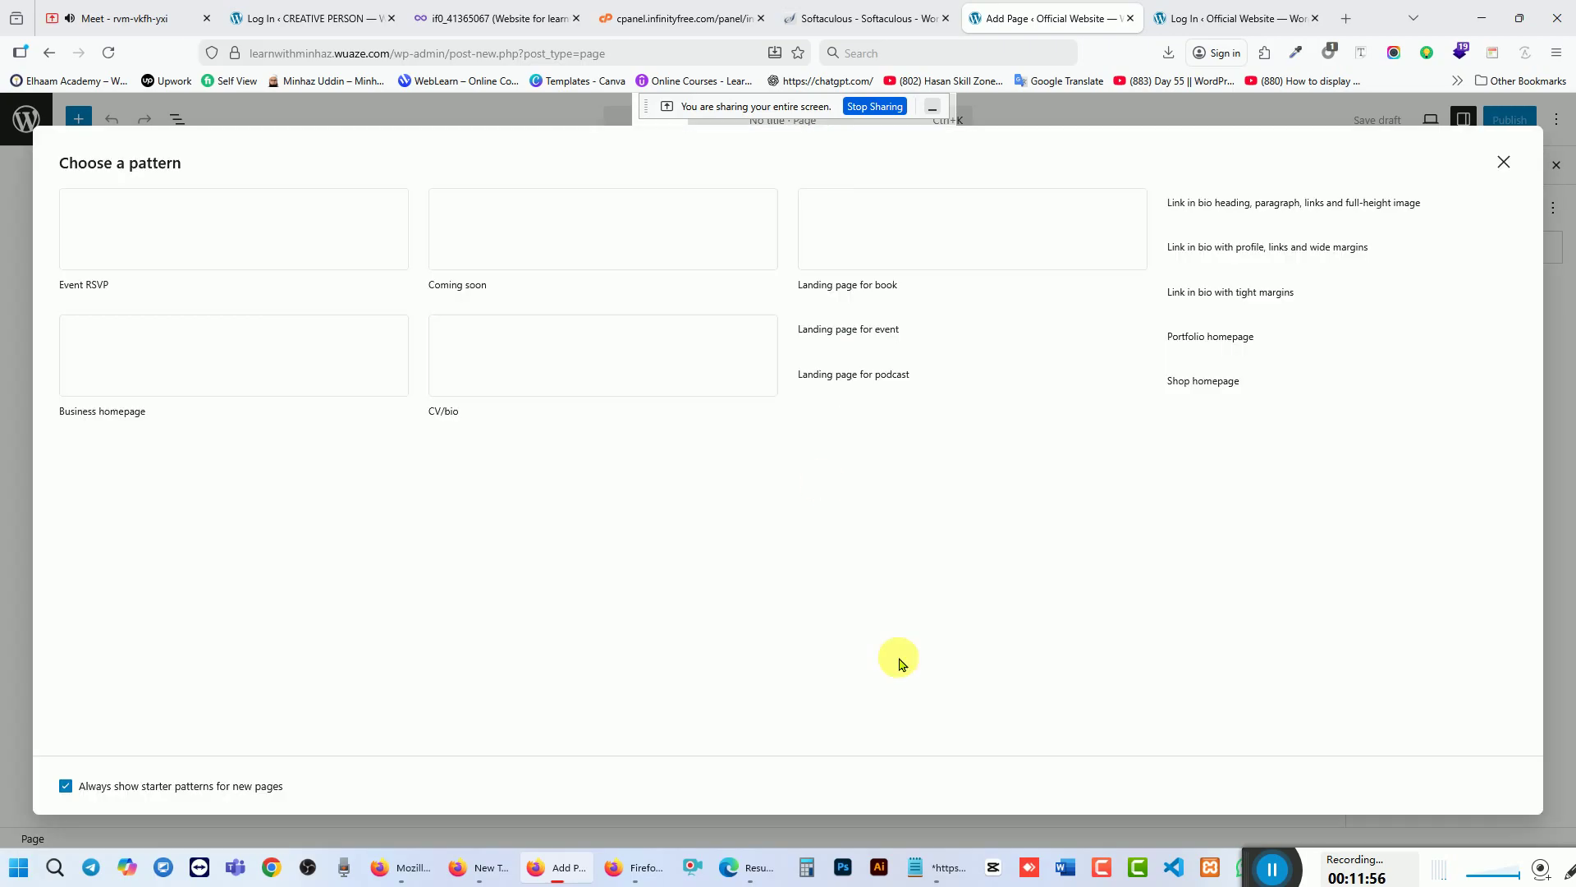
left_click(1504, 162)
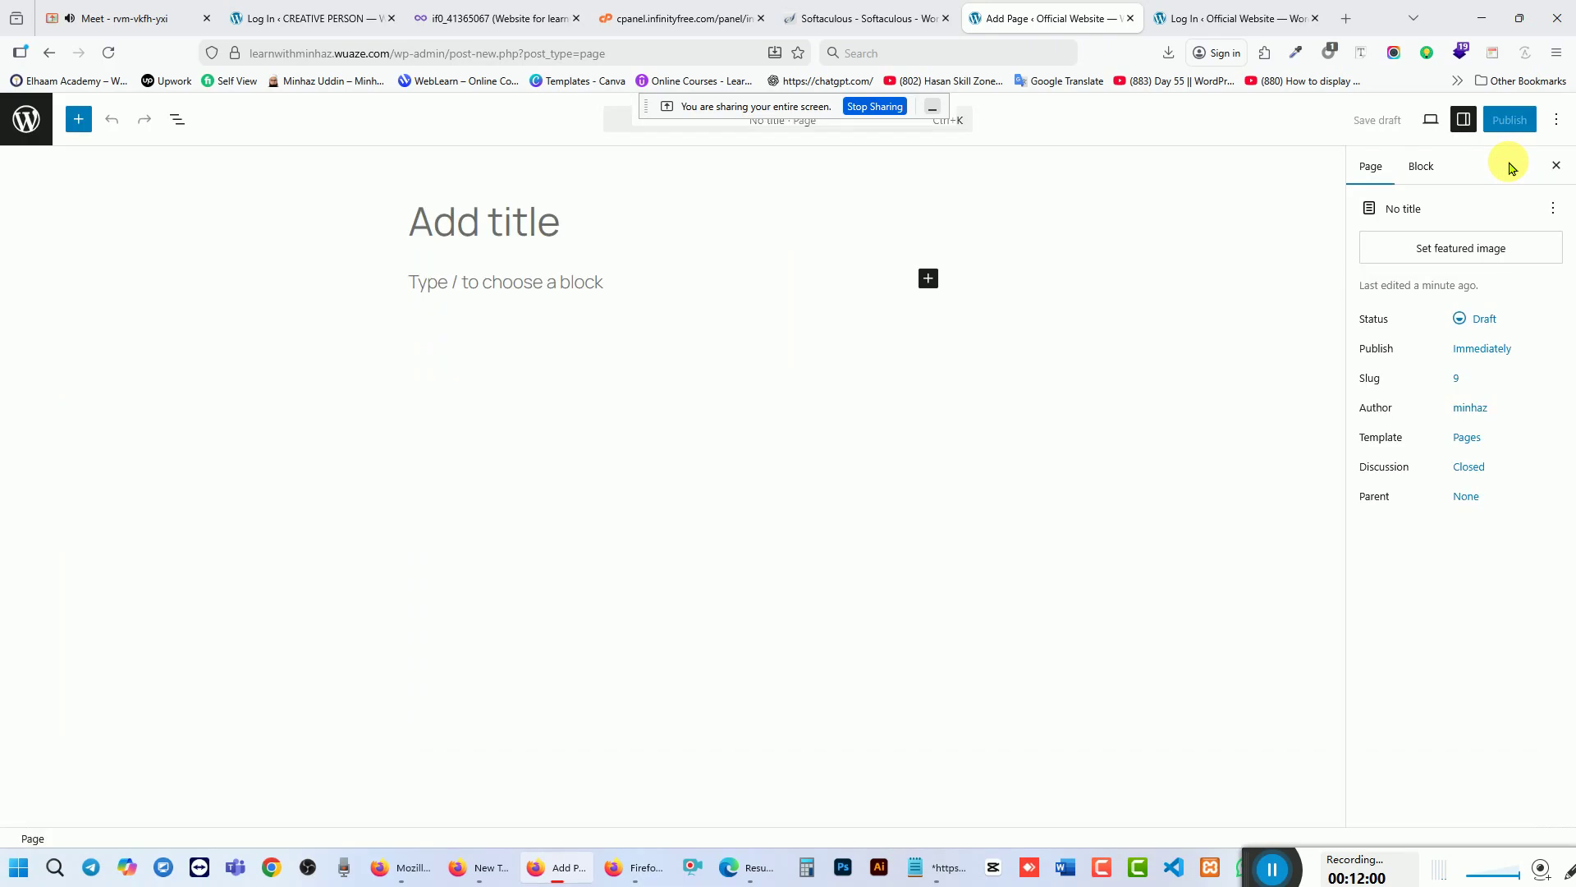
Step: Title the new page with the participant's first name and insert an Image block below the title
left_click(513, 245)
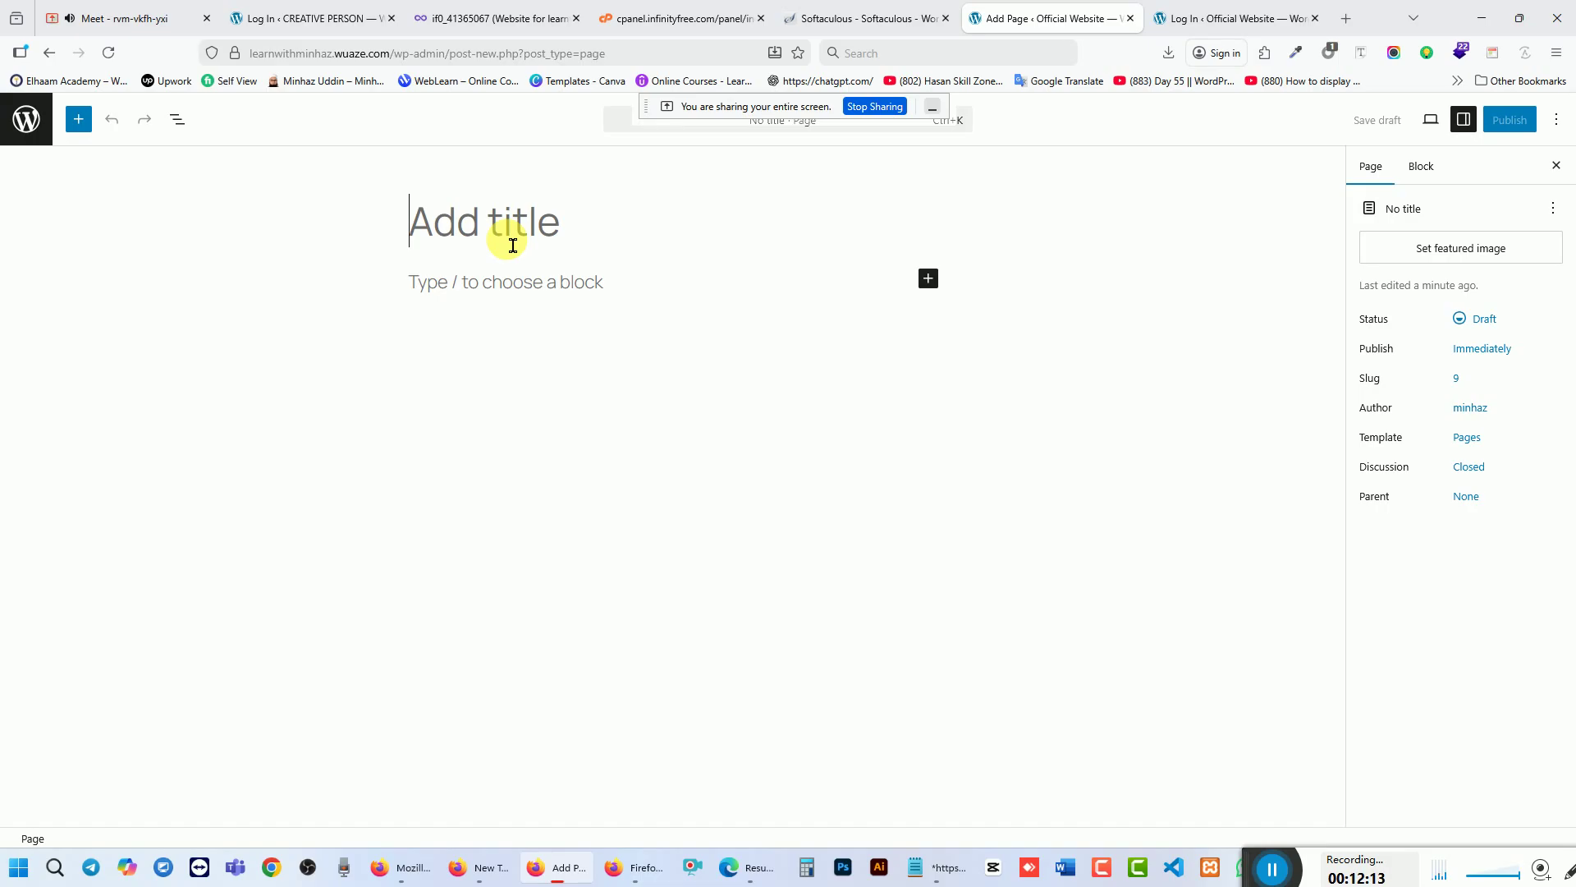
type("himu")
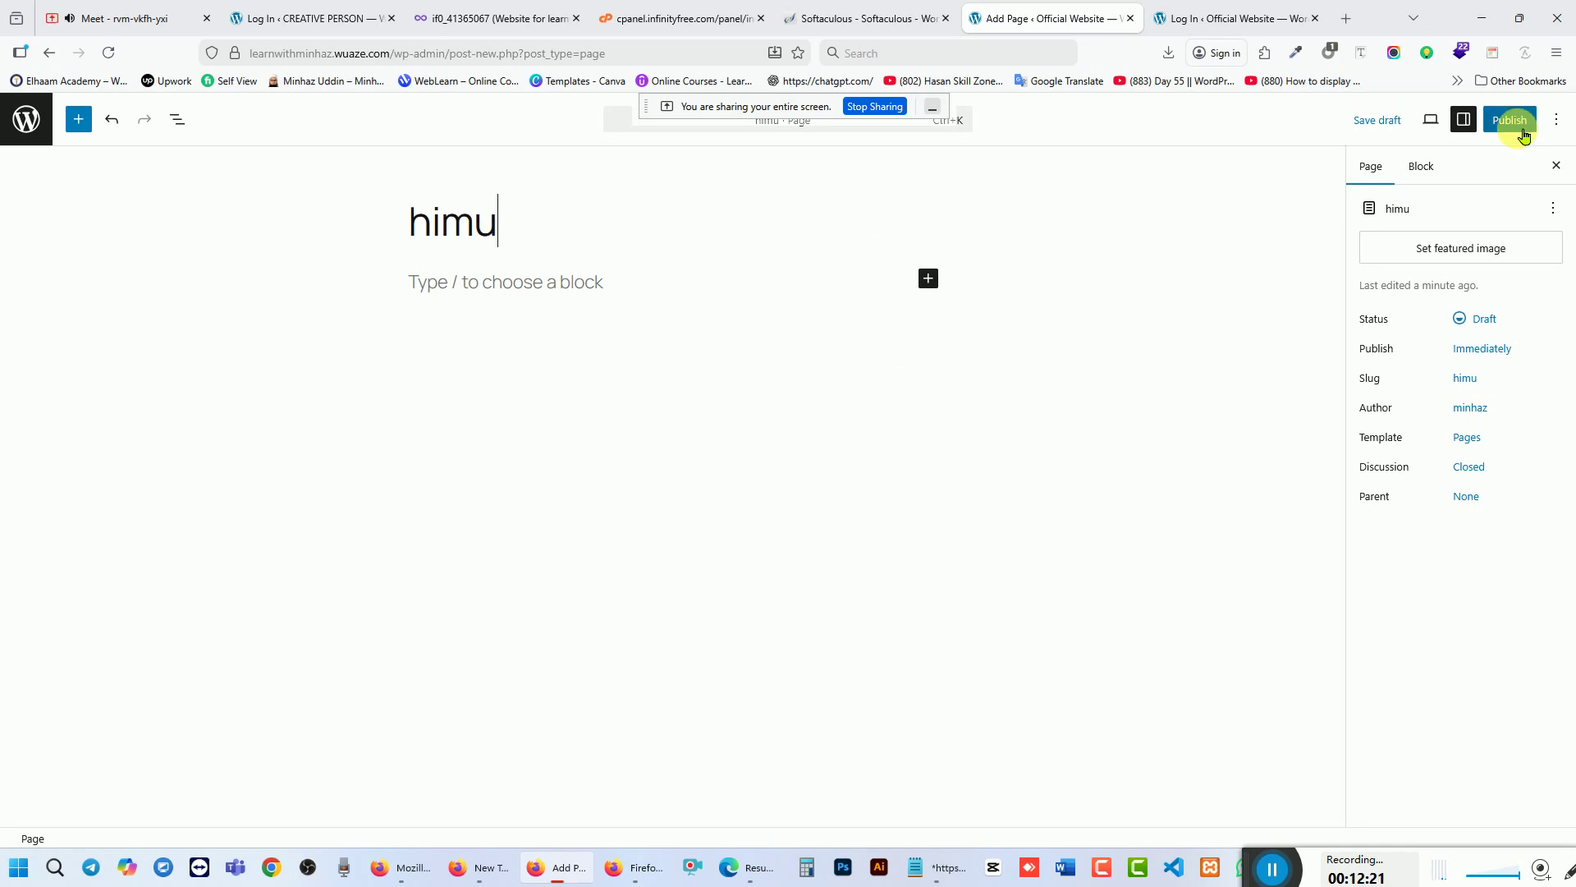
left_click(548, 303)
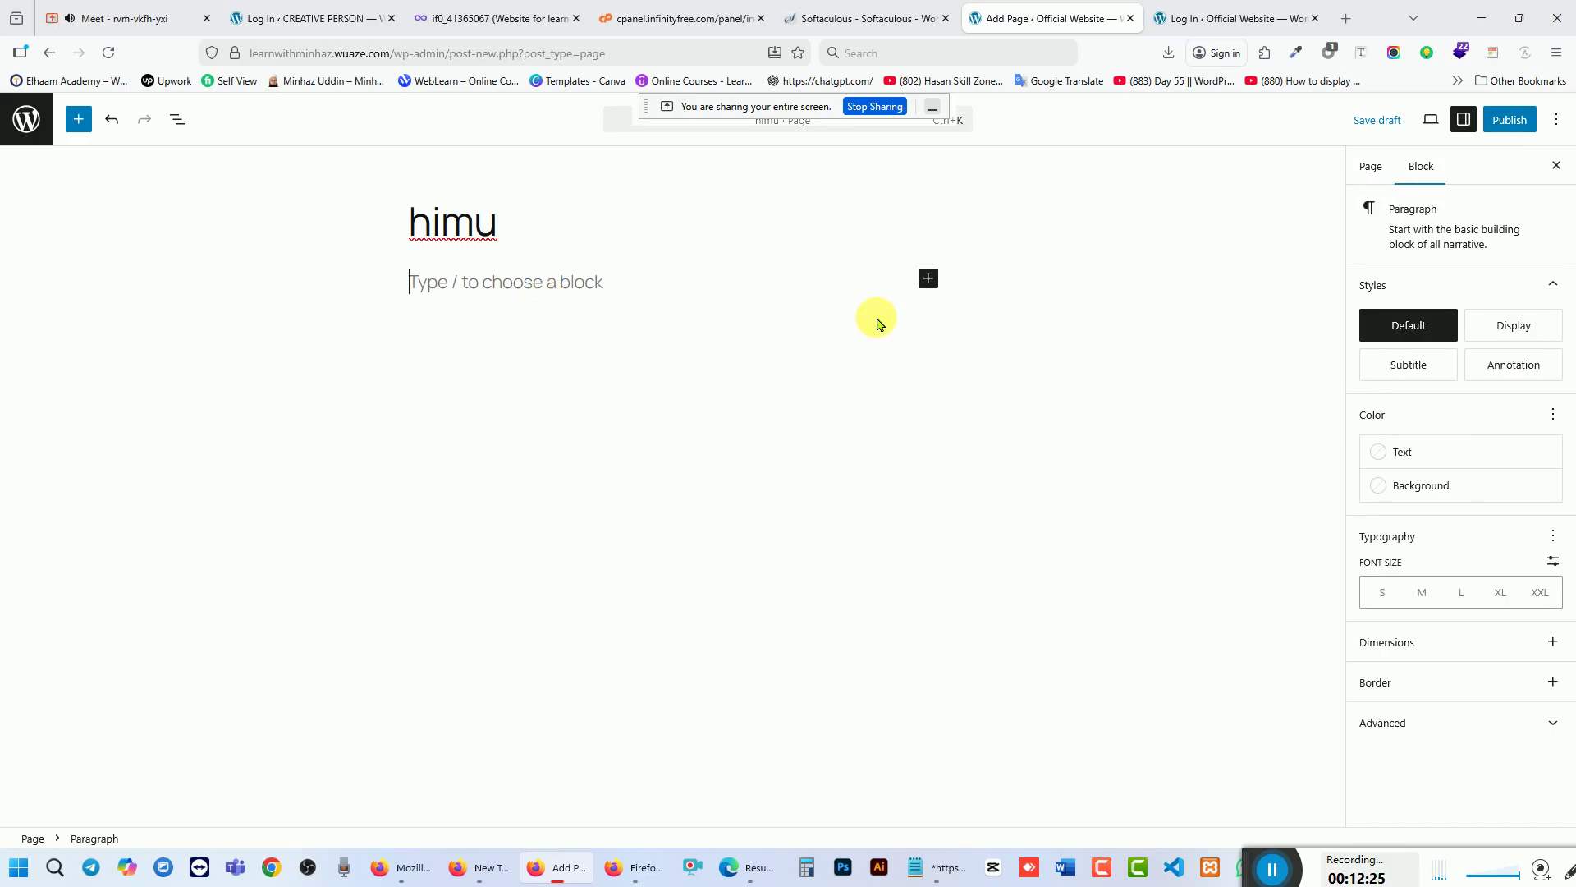
left_click(928, 280)
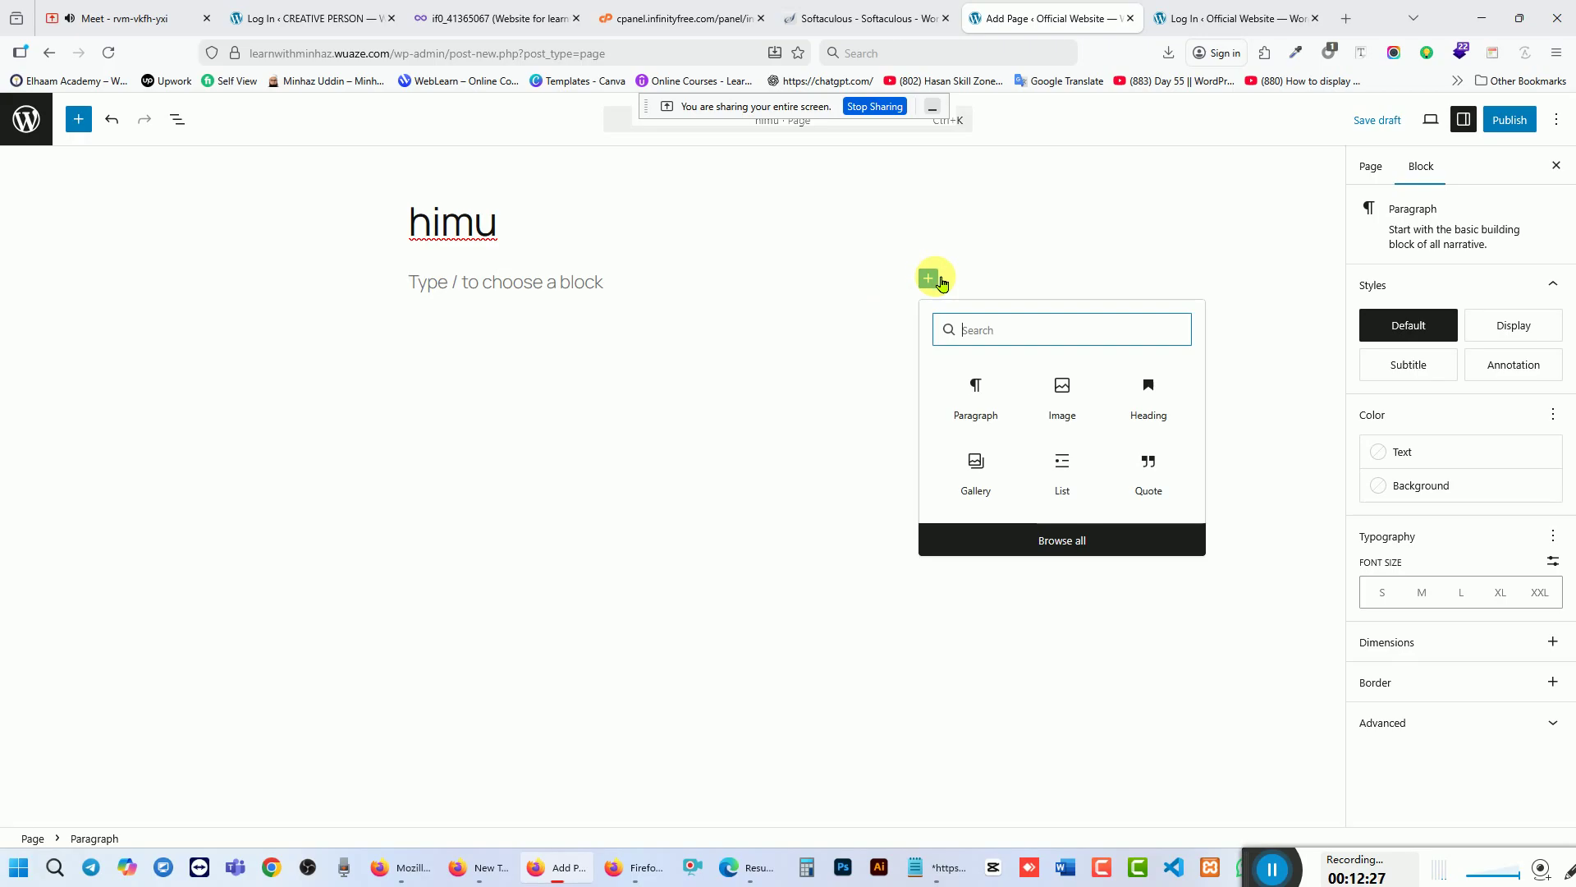
left_click(1061, 397)
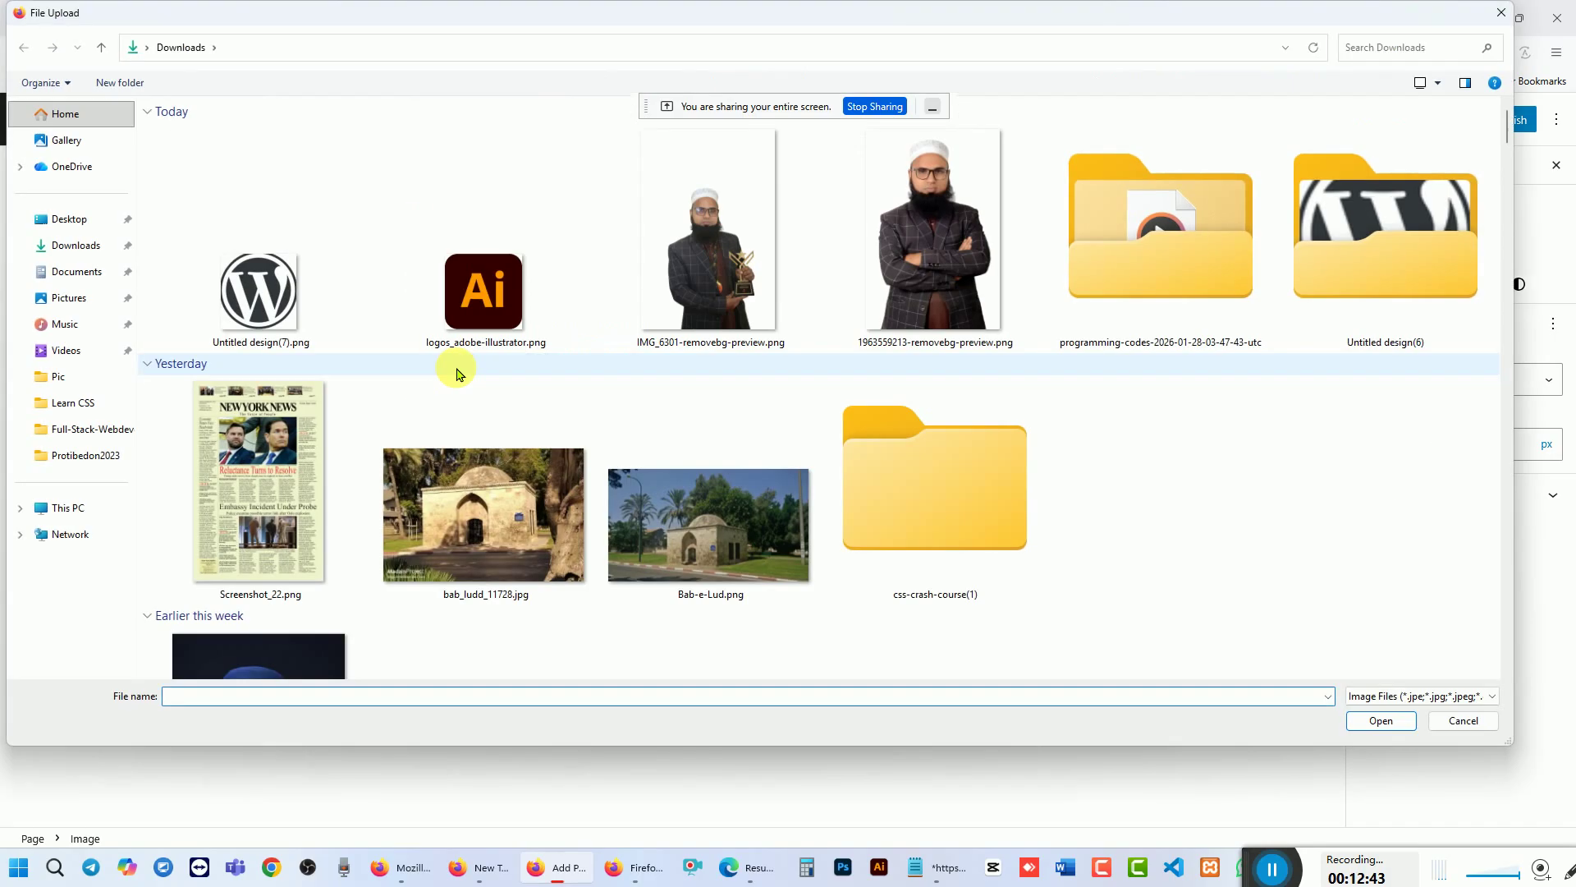
Step: Select dr2-1.jpeg in the Downloads folder as the picture for the Image block
scroll(688, 400, "down", 12)
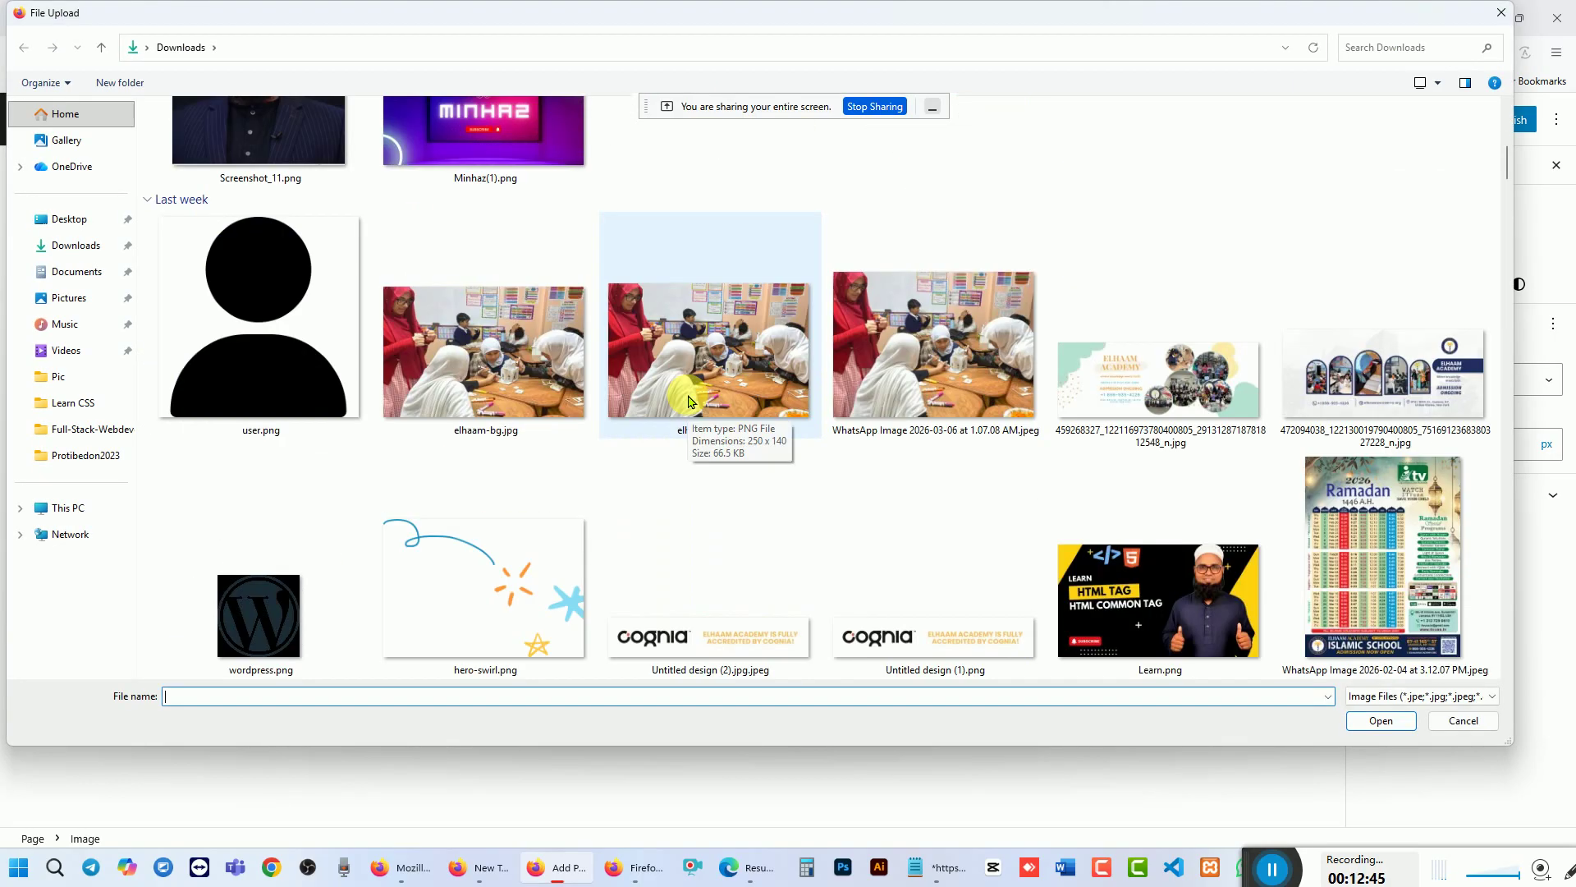
scroll(688, 401, "down", 8)
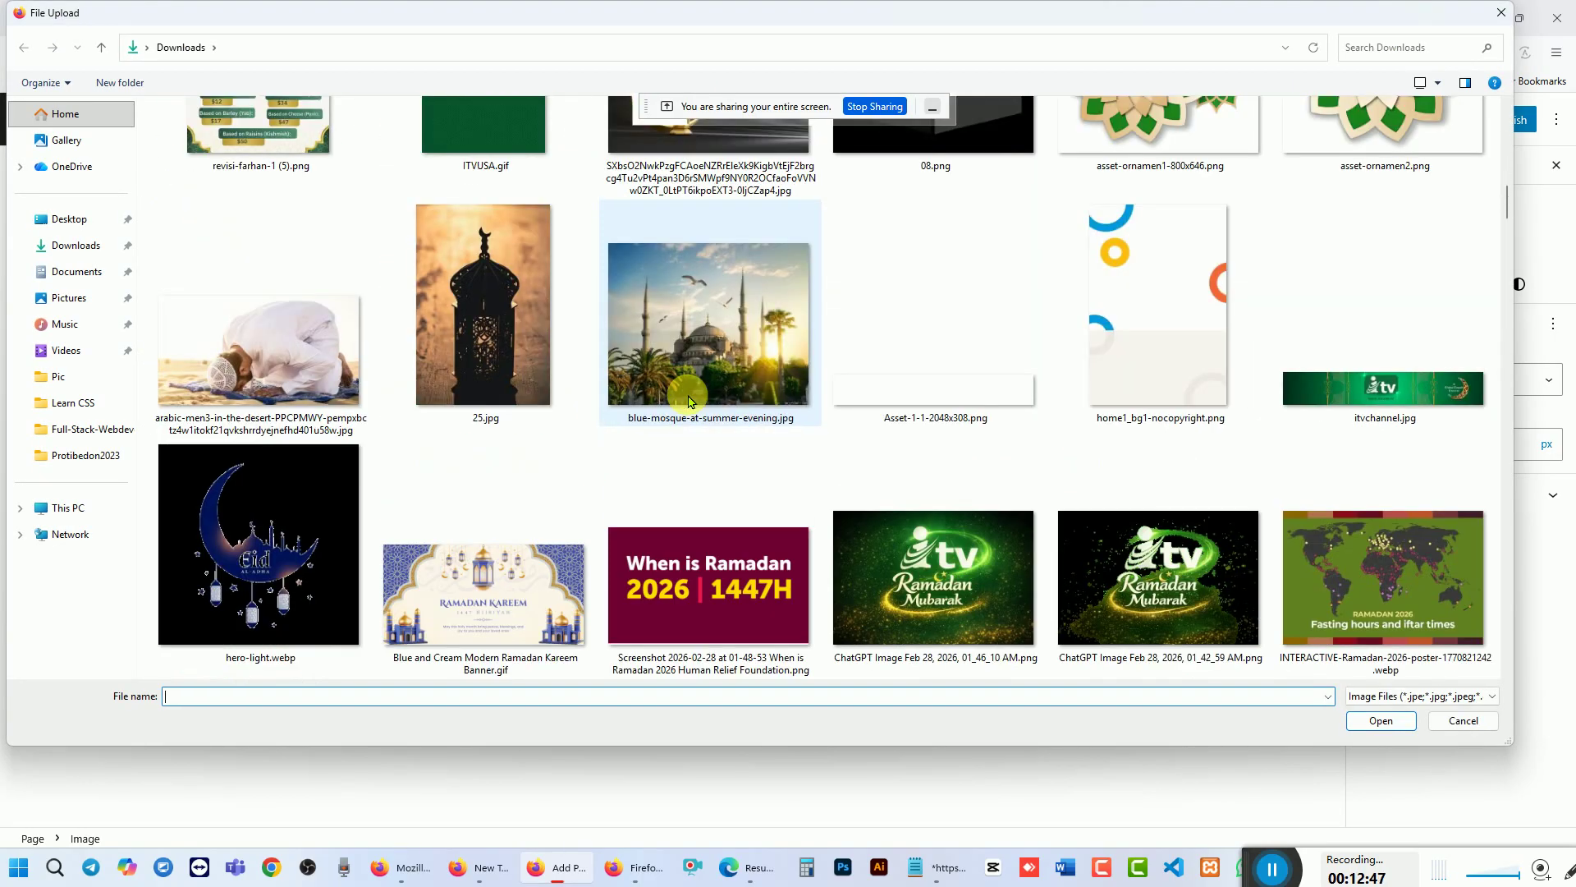
scroll(688, 400, "down", 10)
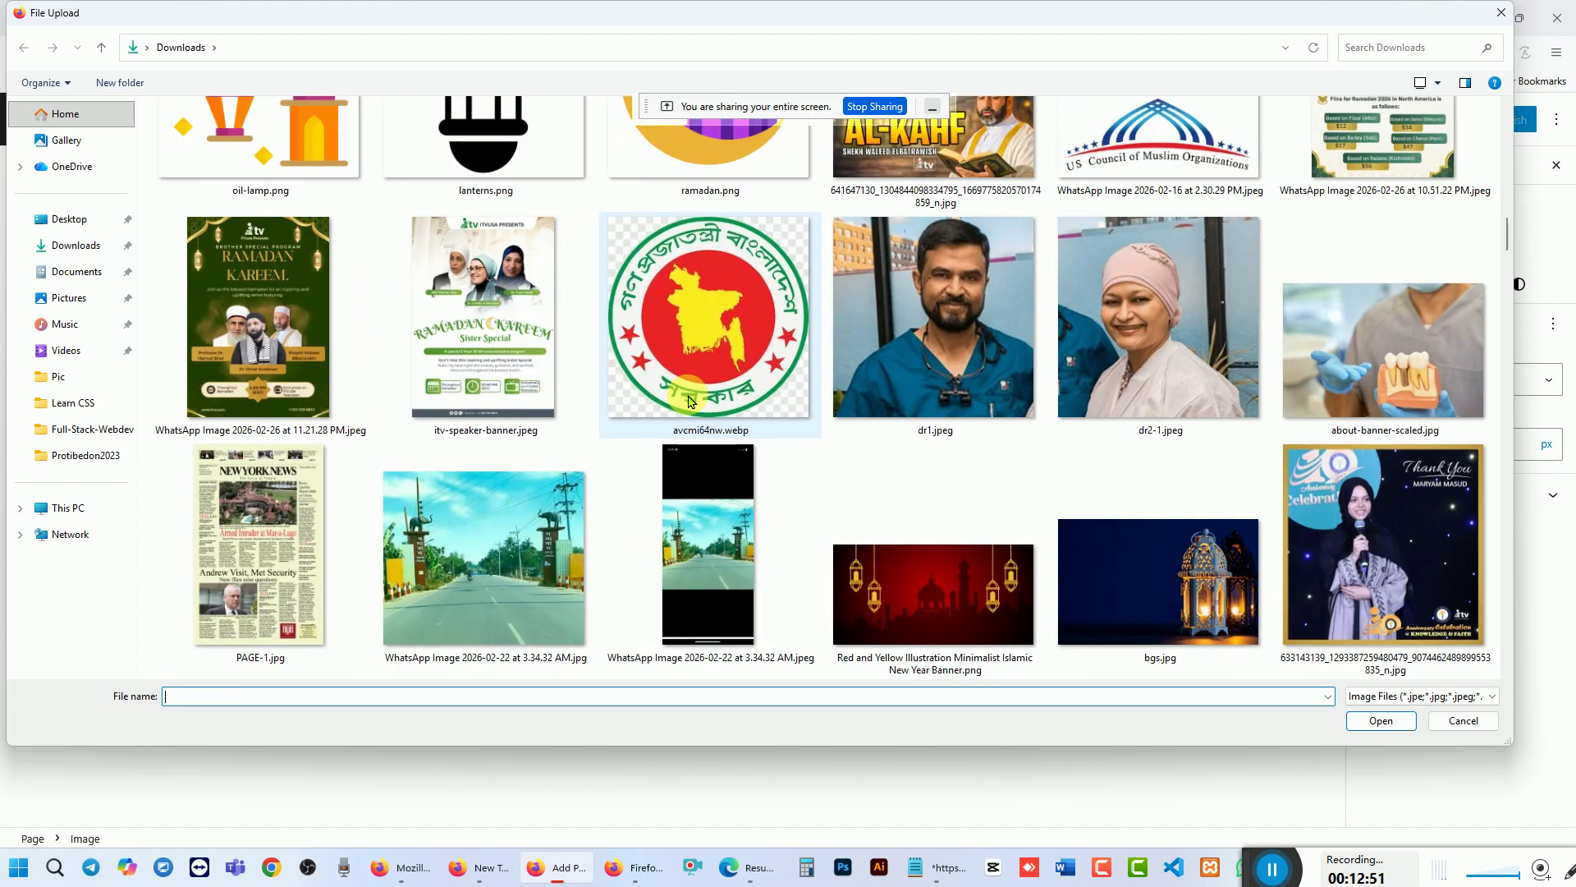
scroll(688, 401, "down", 3)
scroll(688, 400, "up", 2)
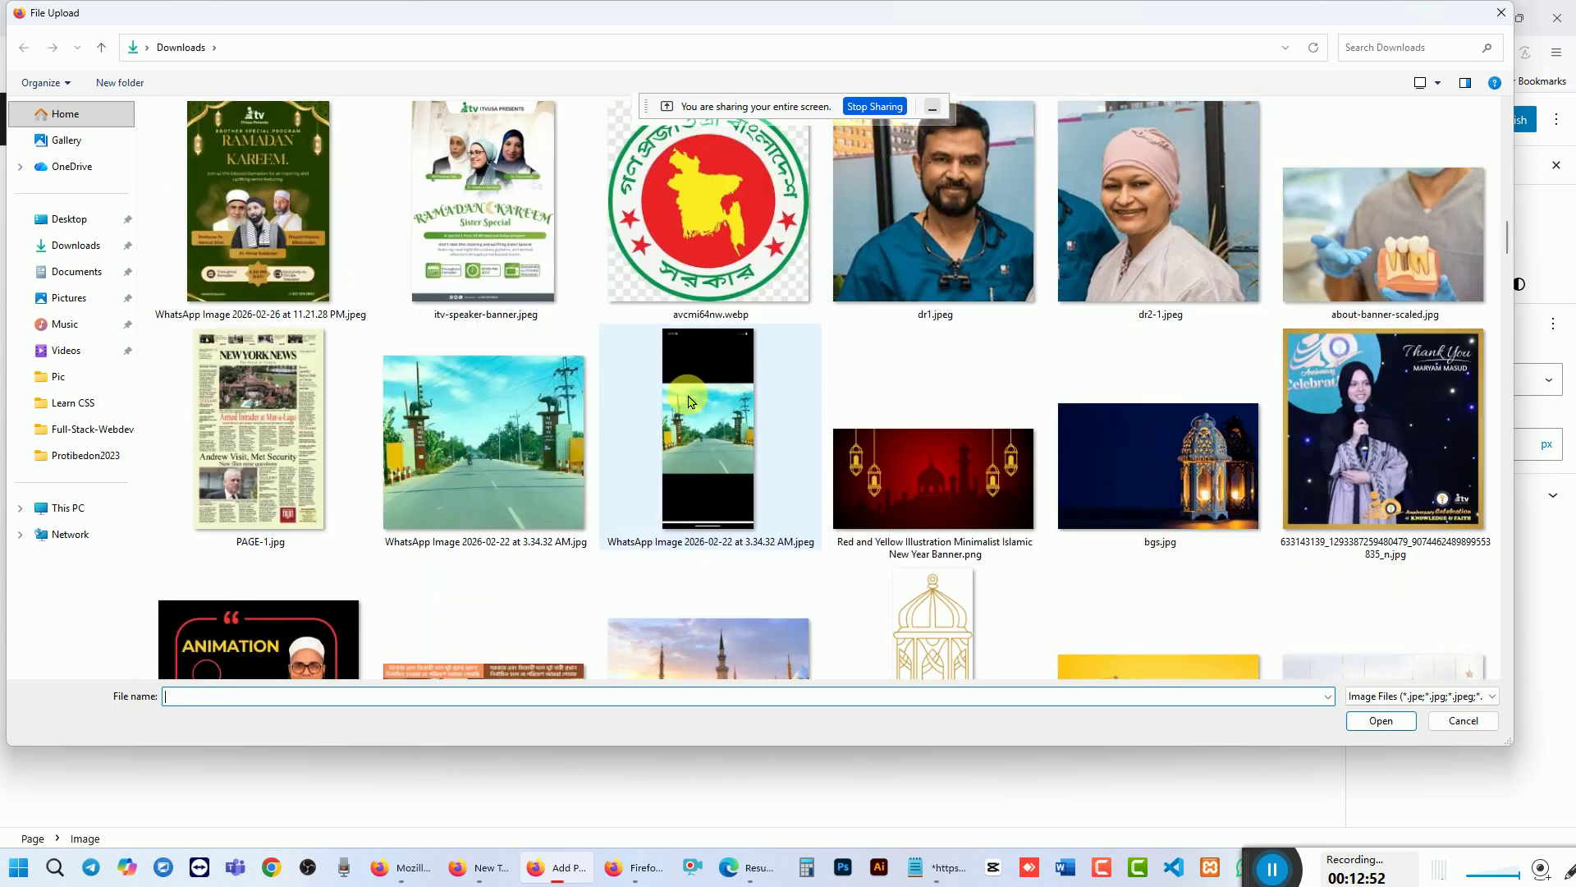
left_click(1100, 166)
Step: Find simat.jpeg in the Downloads folder and upload it into the page's Image block
scroll(747, 425, "down", 1)
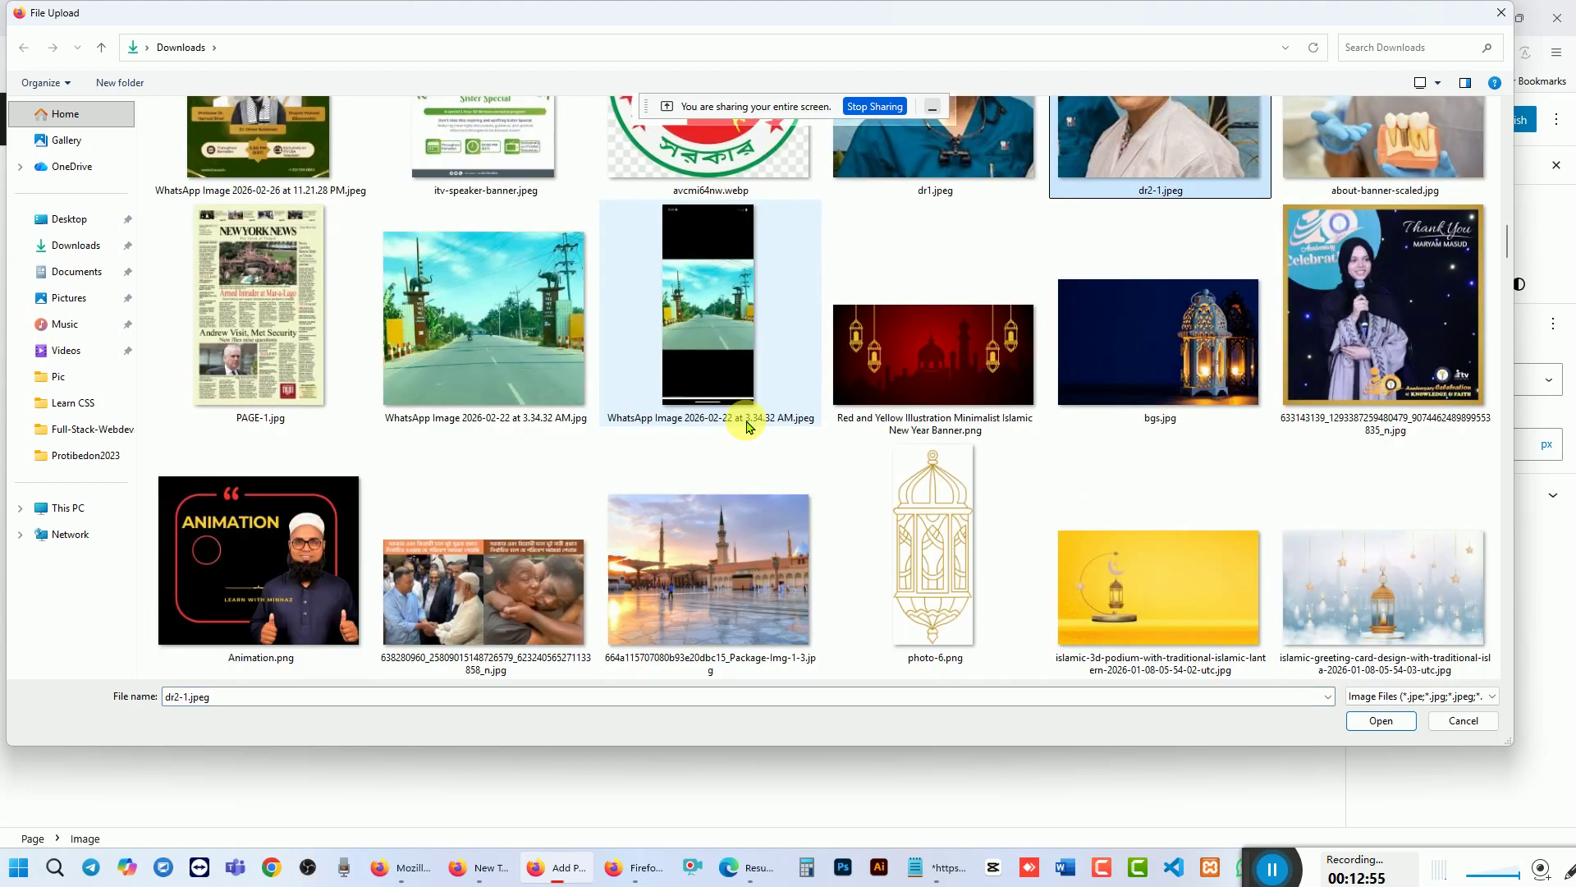
scroll(747, 426, "down", 8)
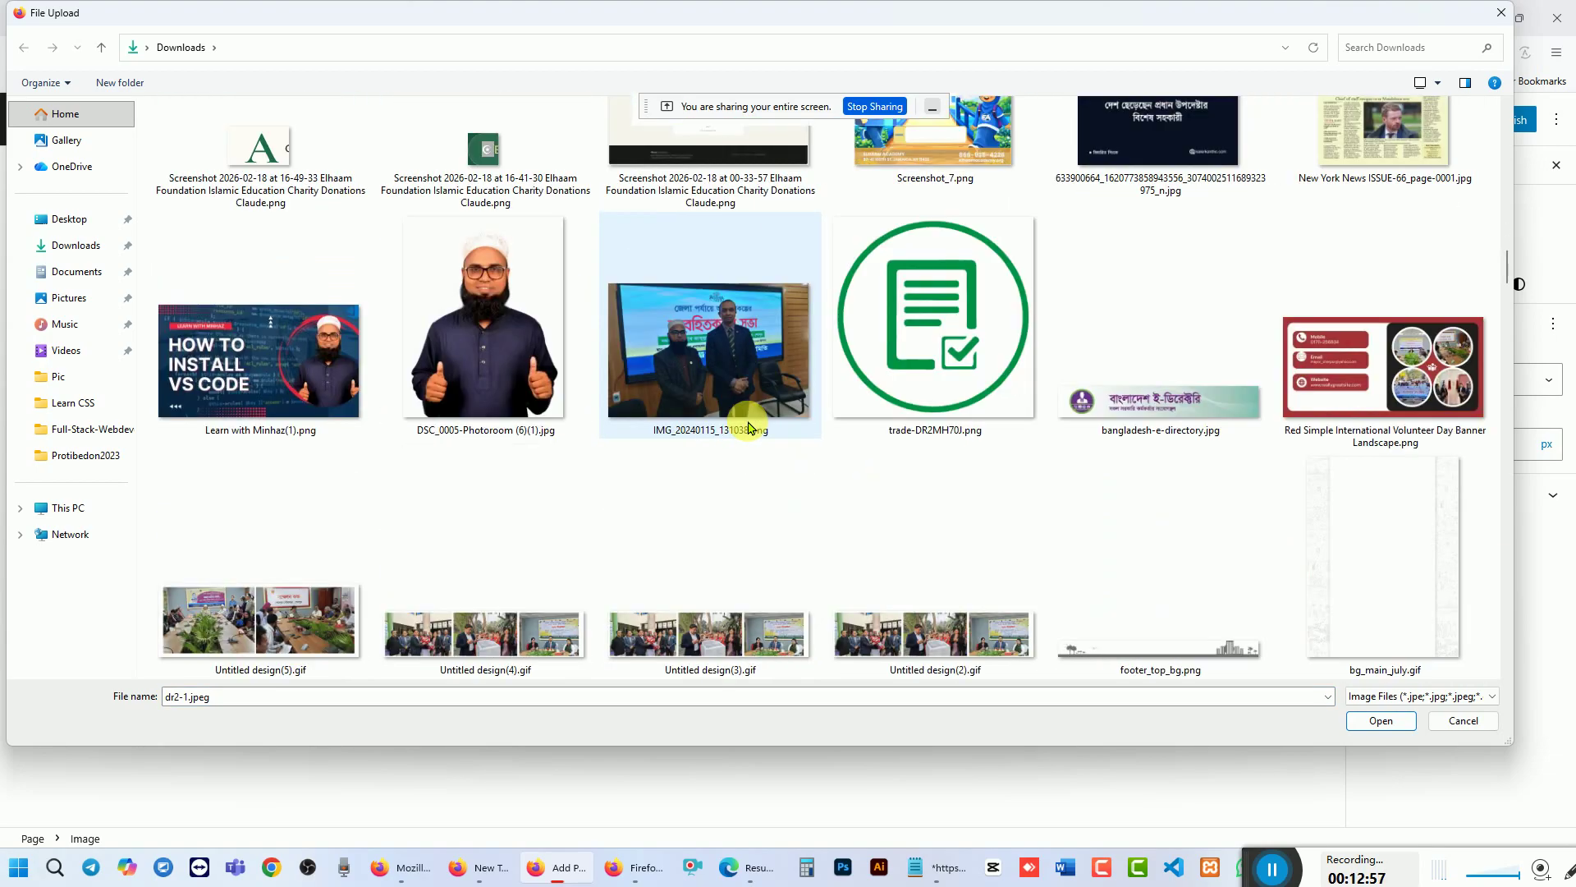
scroll(747, 426, "down", 6)
scroll(747, 425, "down", 6)
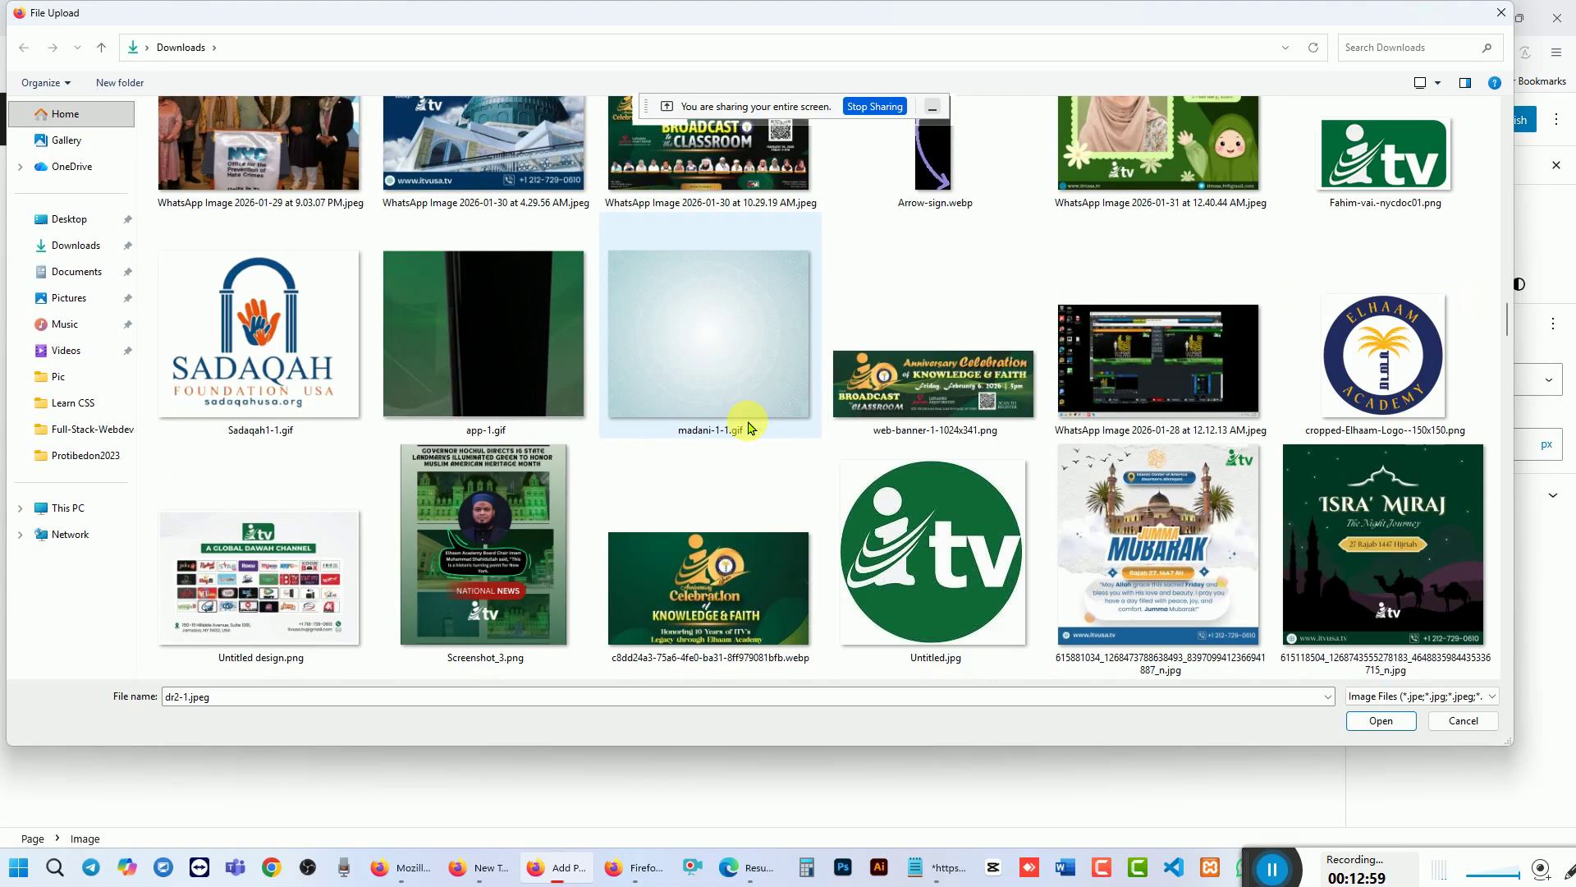
scroll(750, 428, "down", 6)
scroll(749, 425, "down", 6)
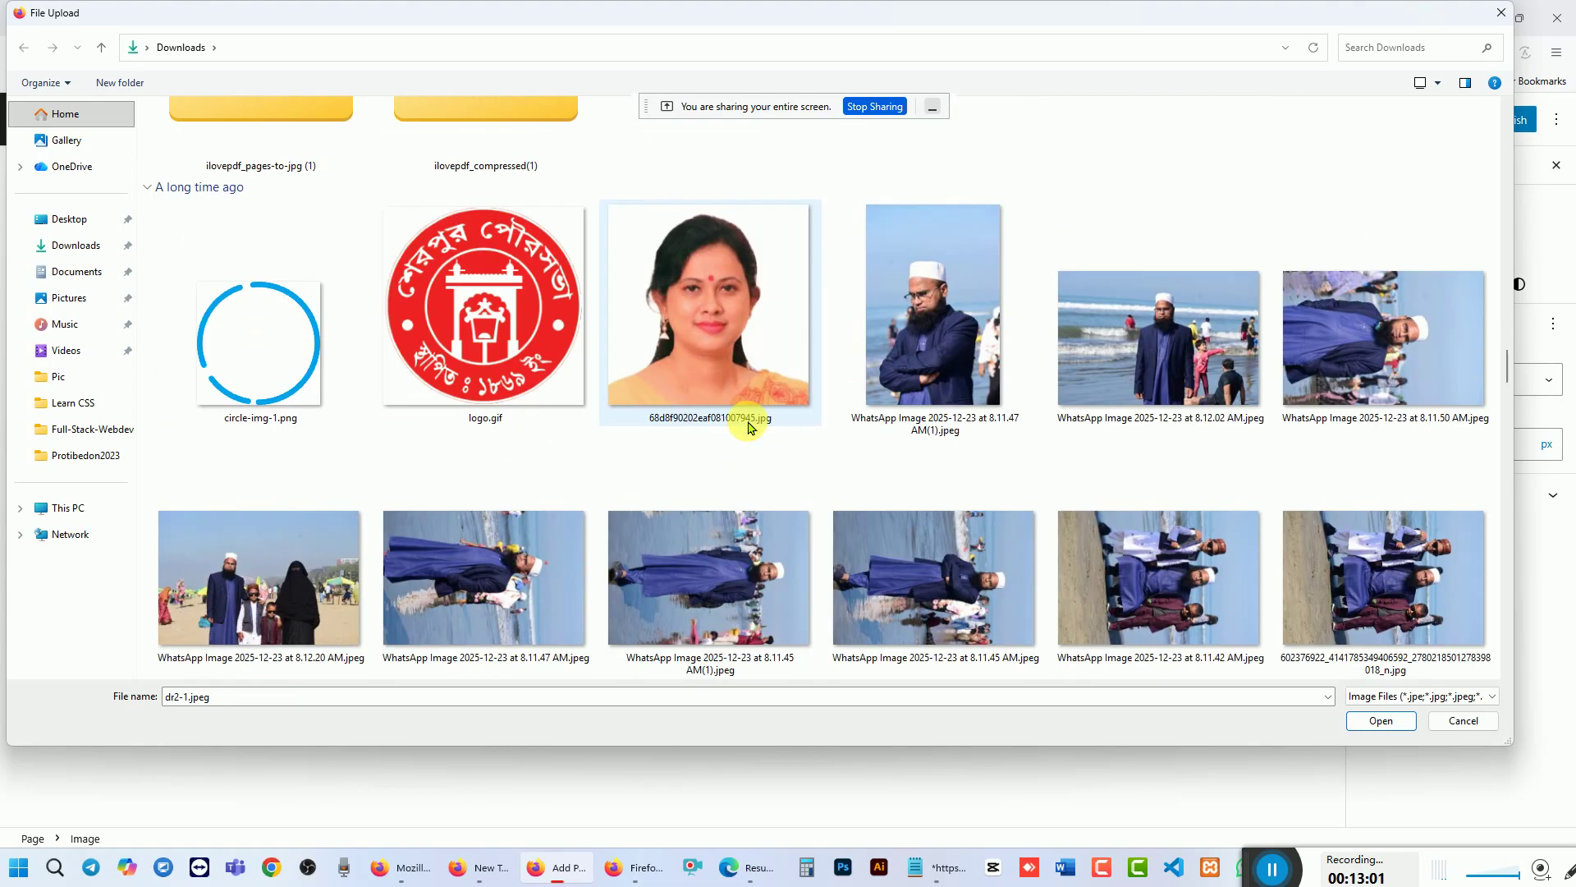
scroll(729, 426, "up", 3)
scroll(268, 214, "up", 2)
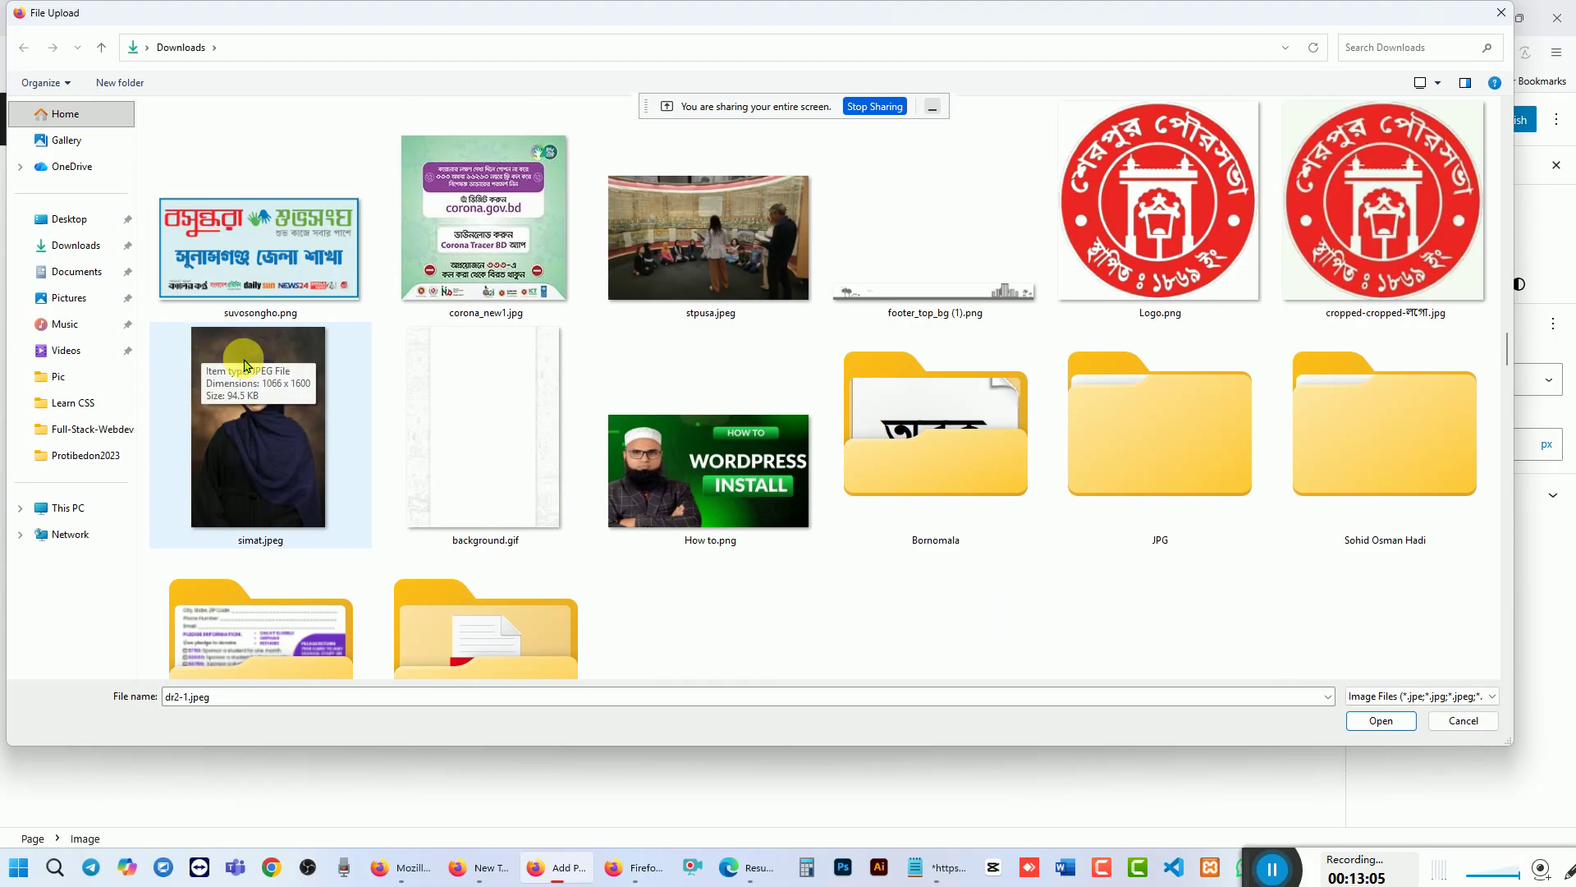
left_click(266, 387)
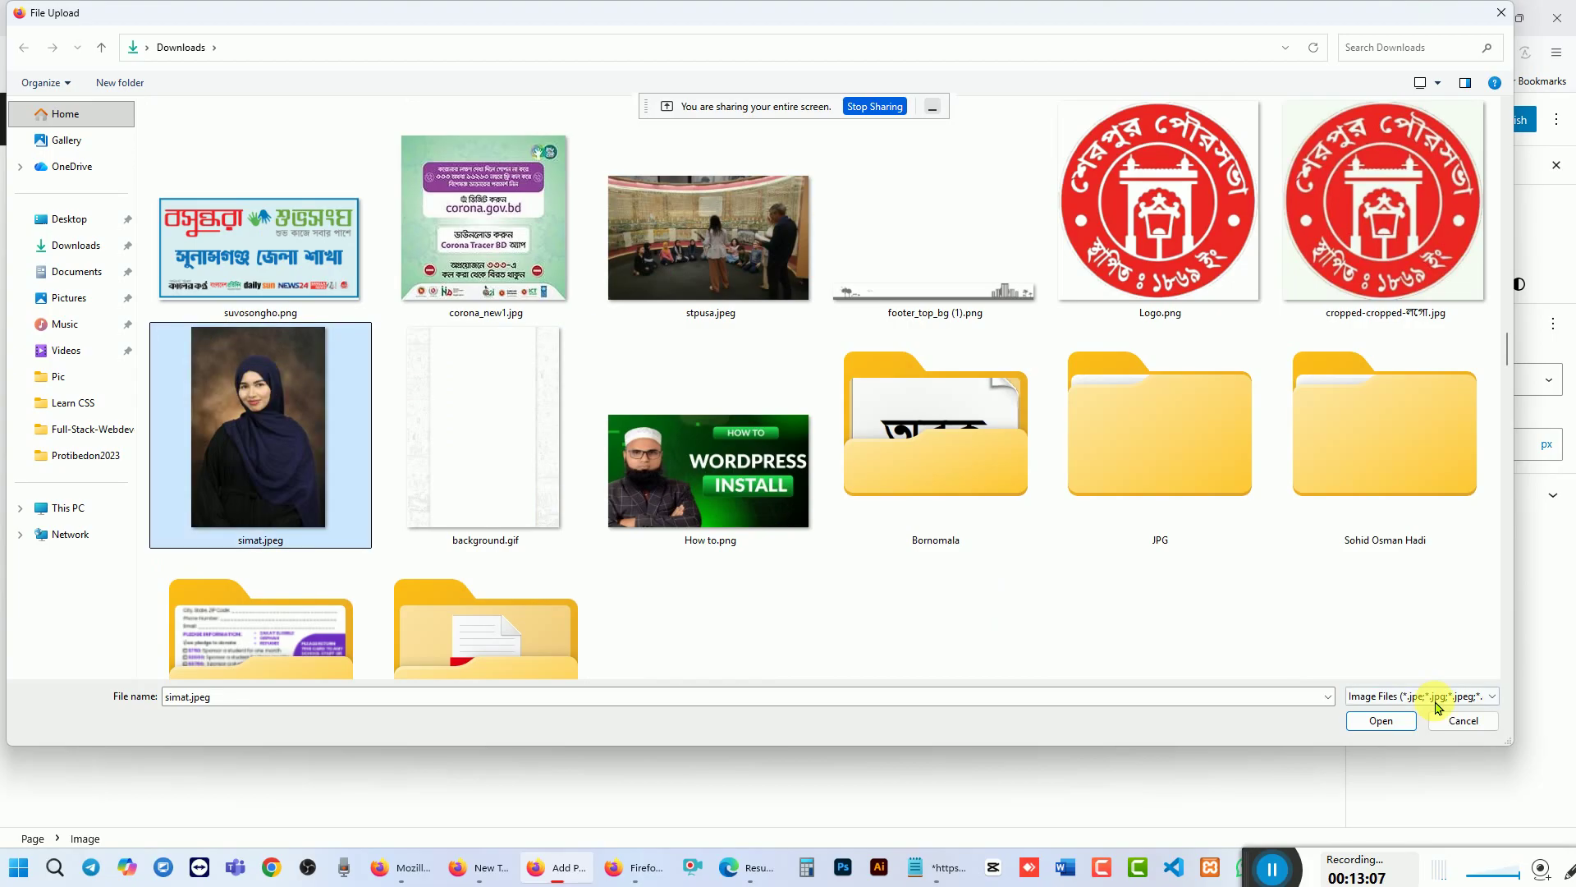
left_click(1398, 728)
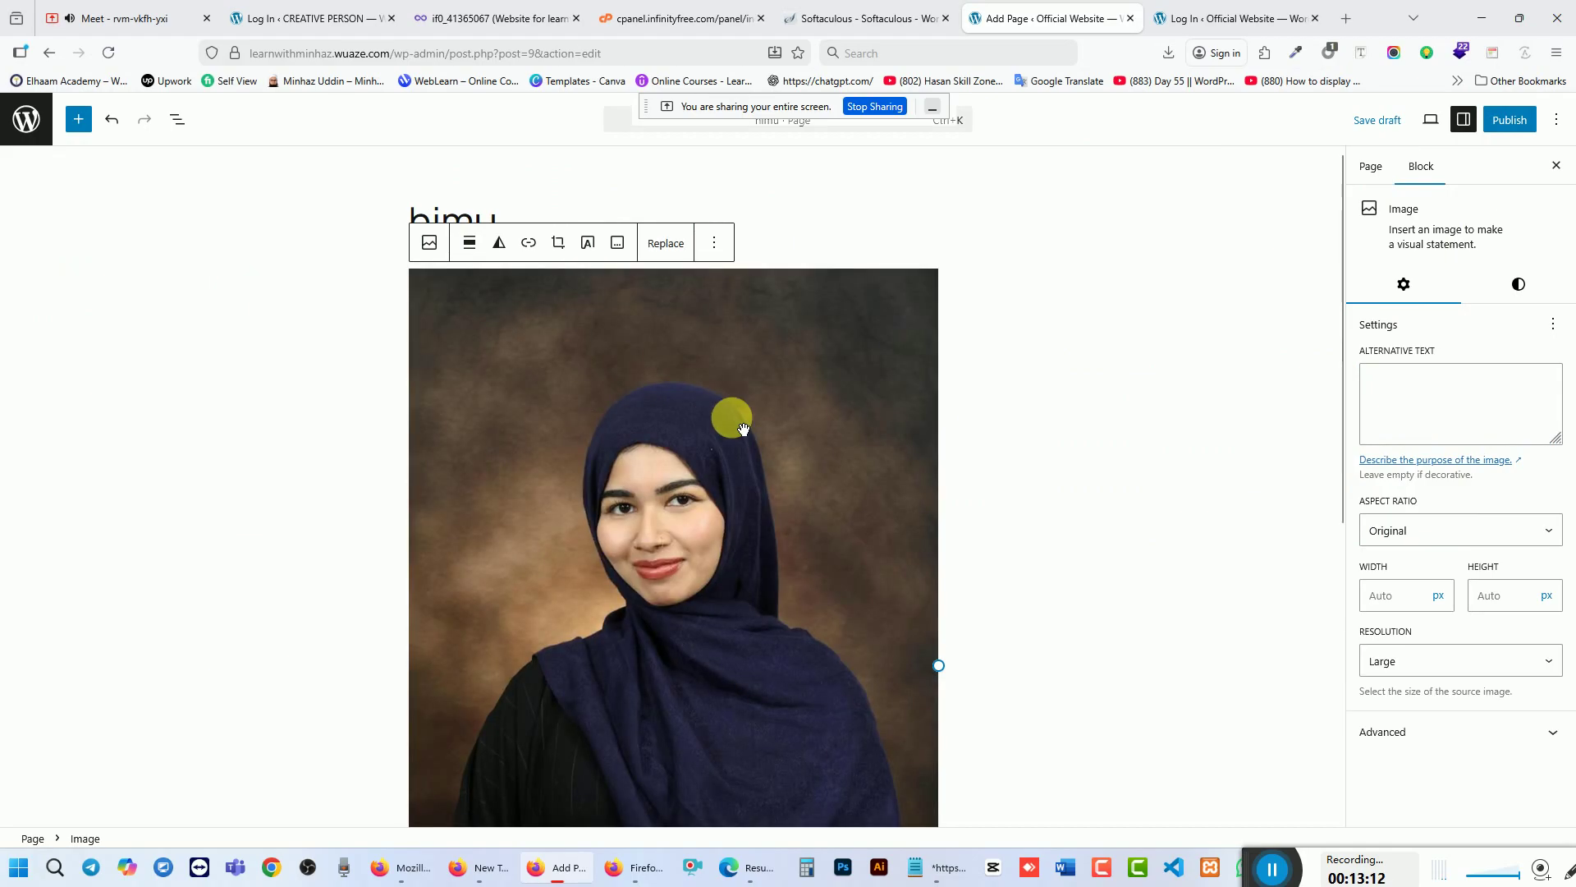
Step: Apply the Rounded style to the portrait in the page's Image block
left_click(1379, 174)
scroll(832, 491, "down", 2)
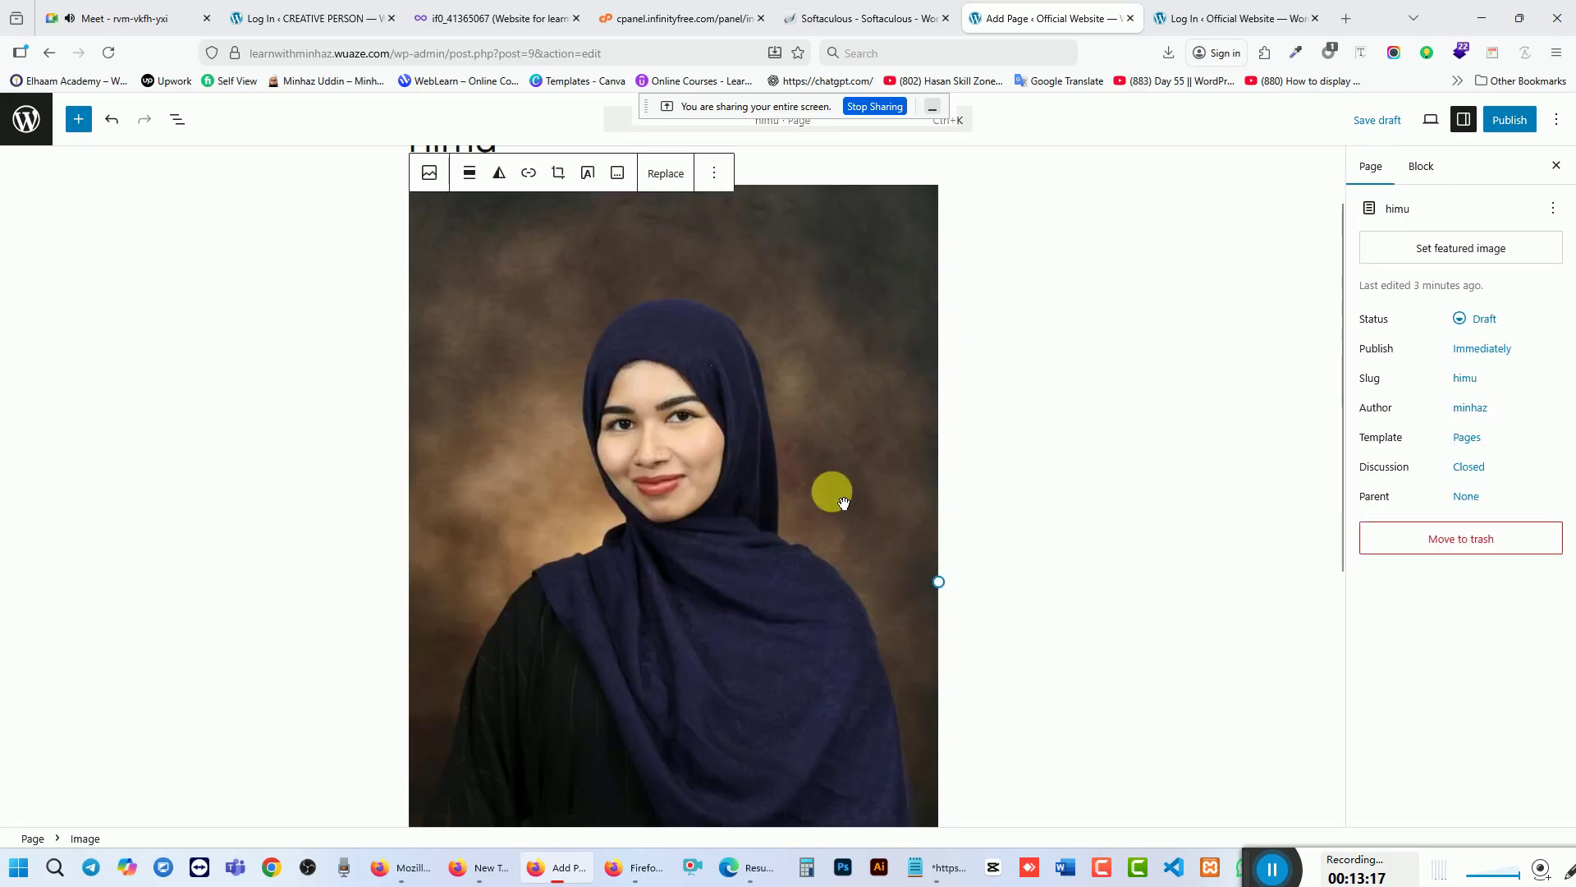
scroll(757, 539, "down", 4)
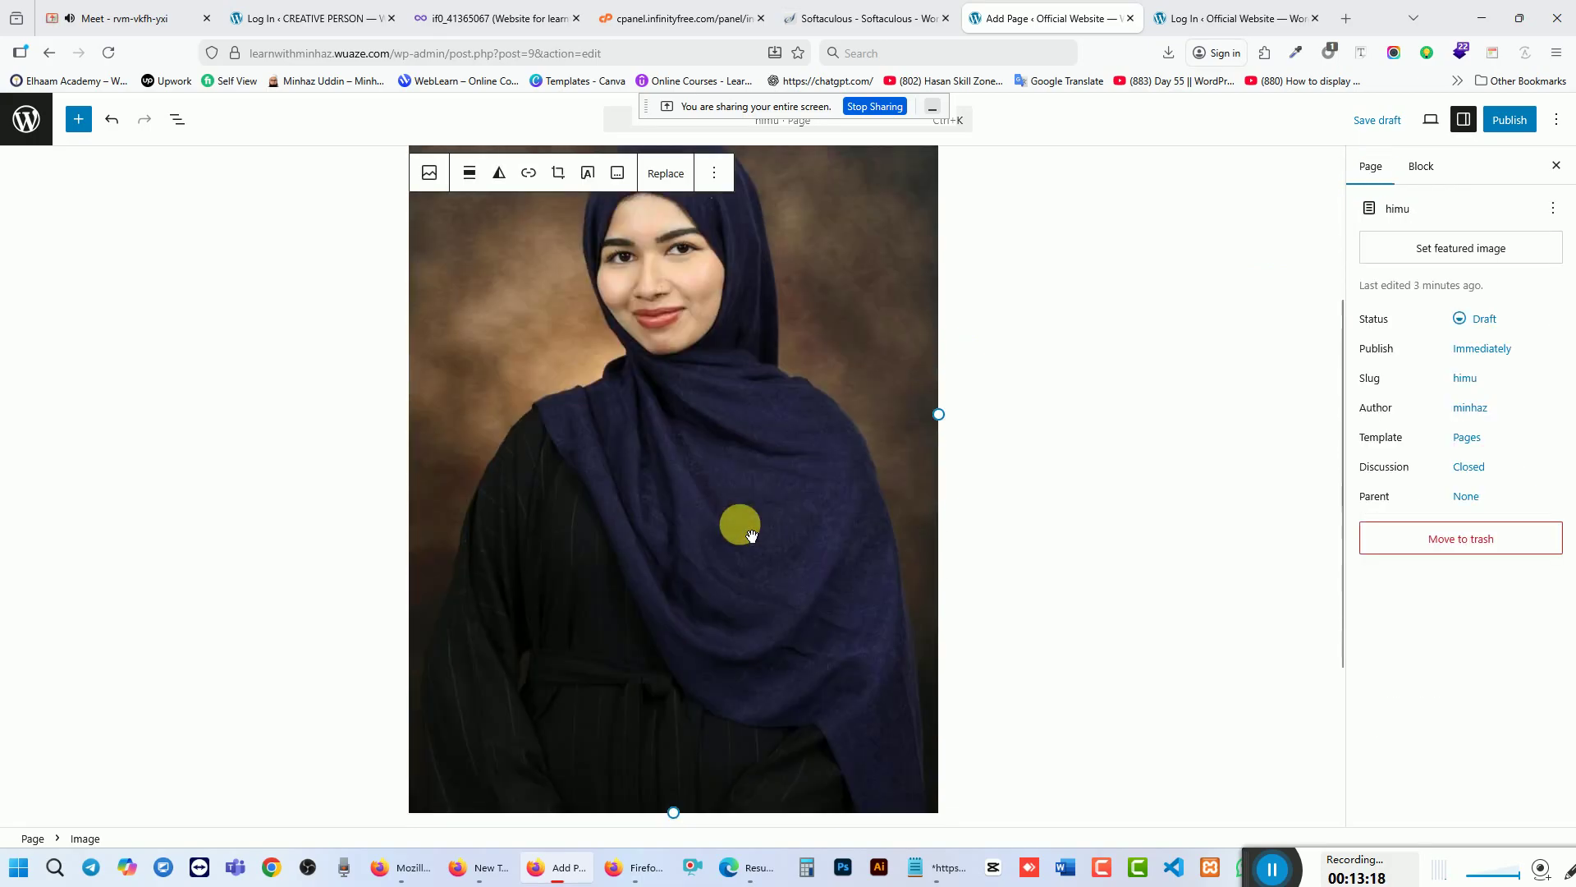
left_click(429, 172)
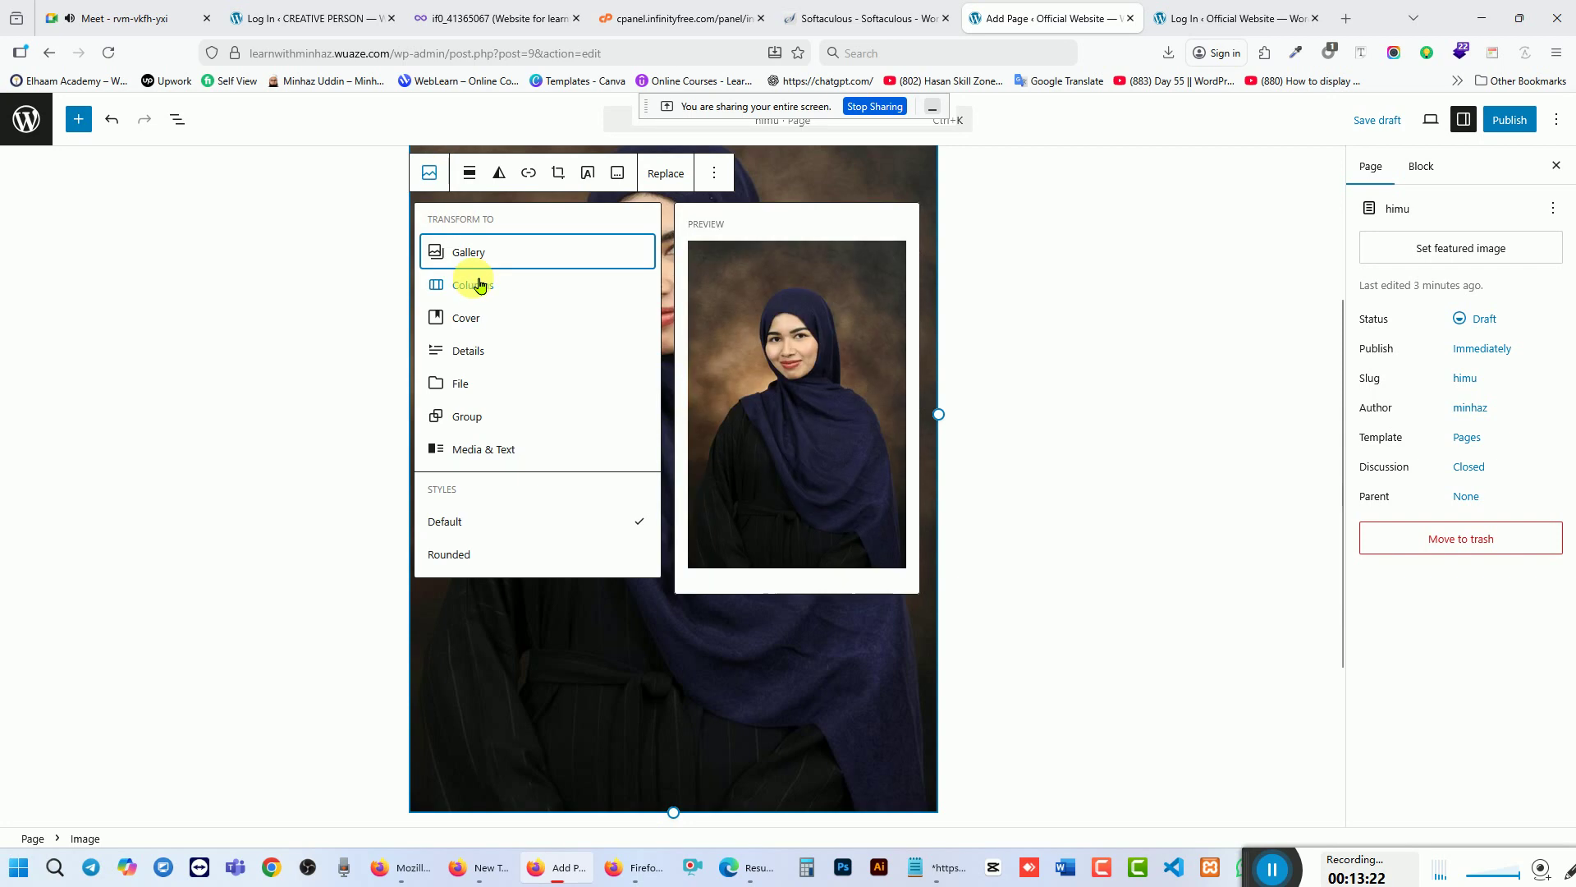
left_click(464, 554)
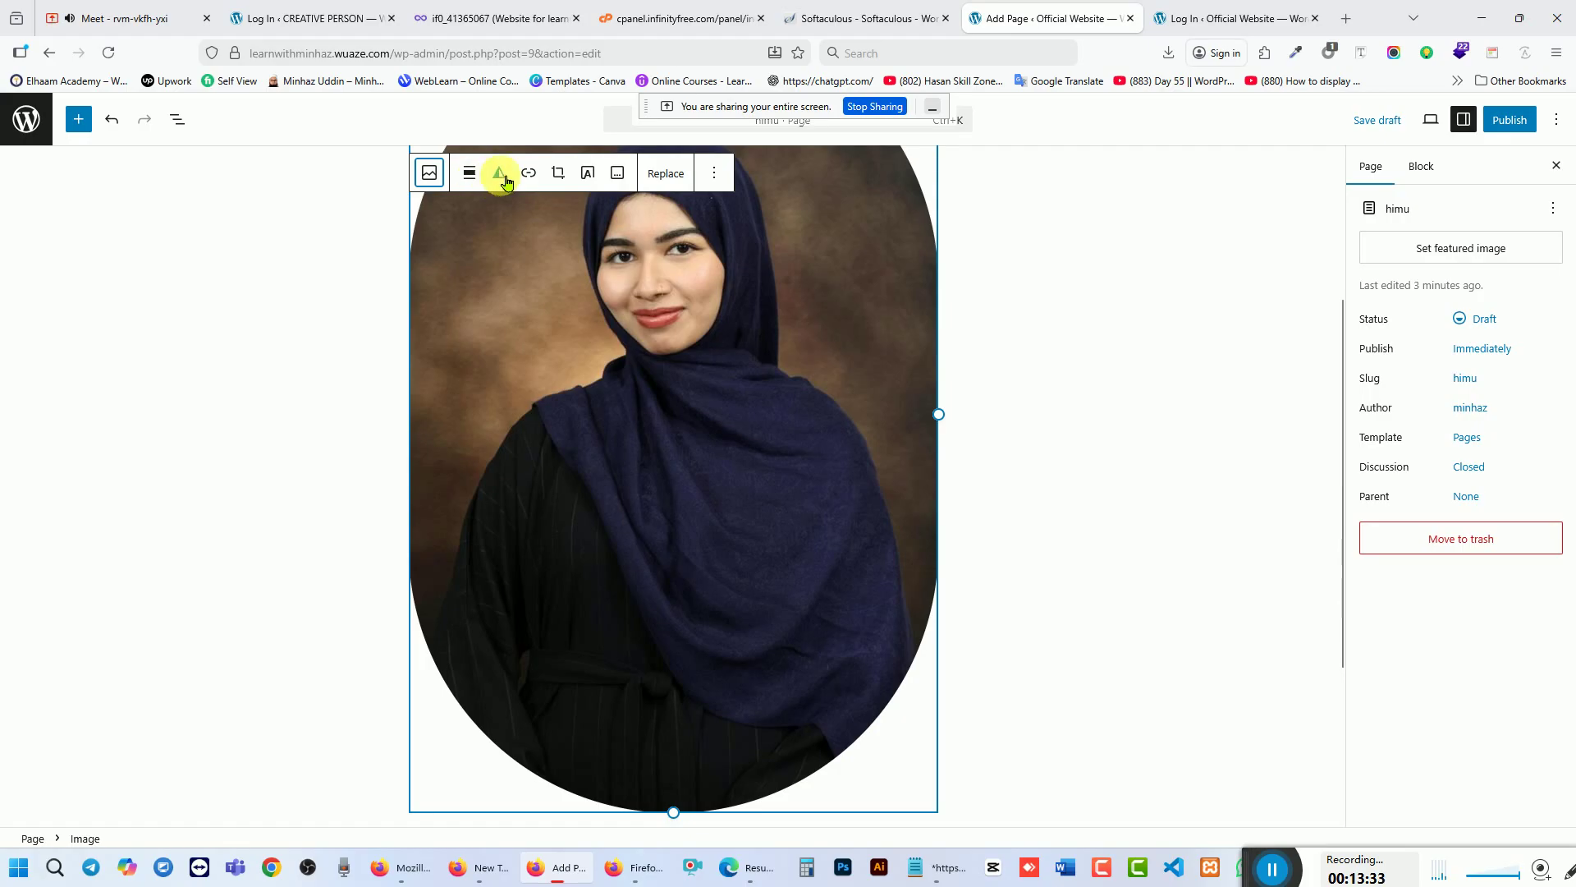
Step: Add text over the portrait, turning it into a Cover block, with the wording "This is profile pic"
left_click(589, 173)
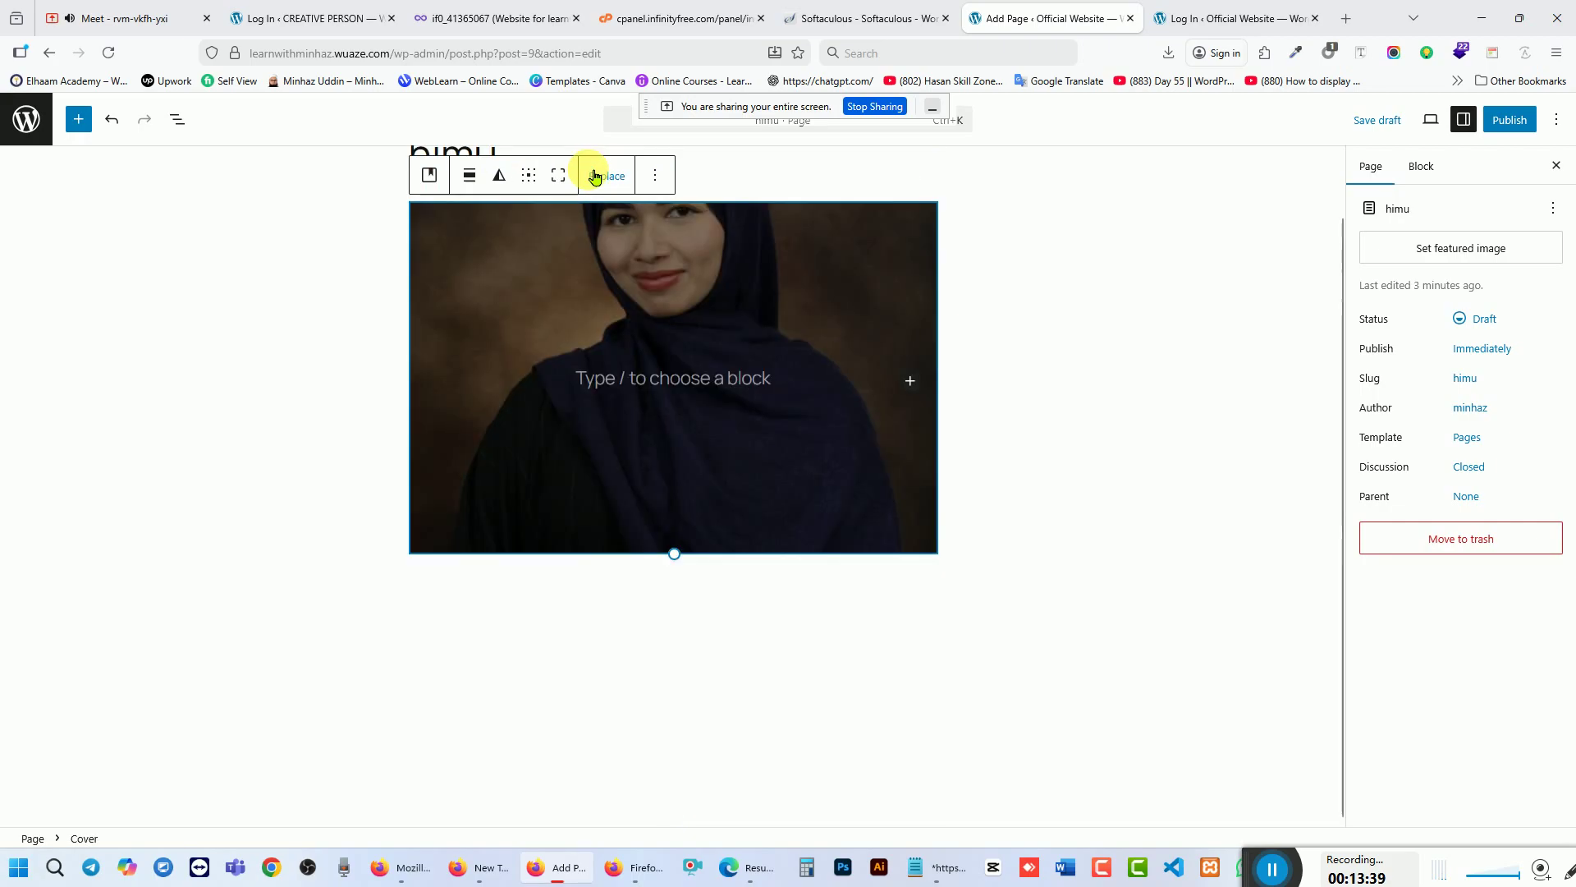
left_click(709, 397)
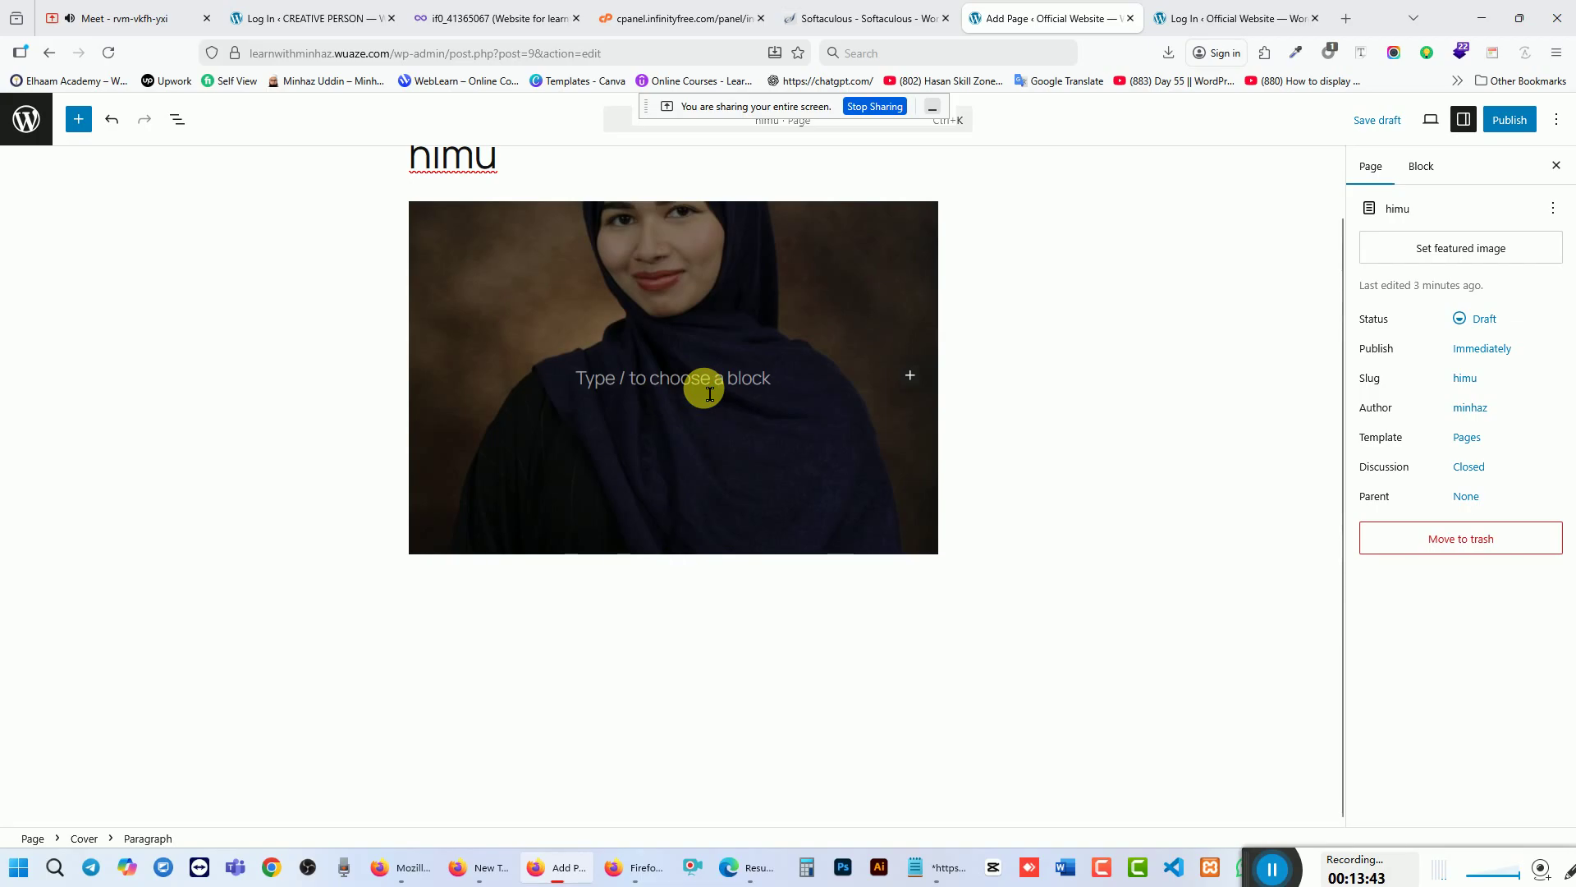
type("T")
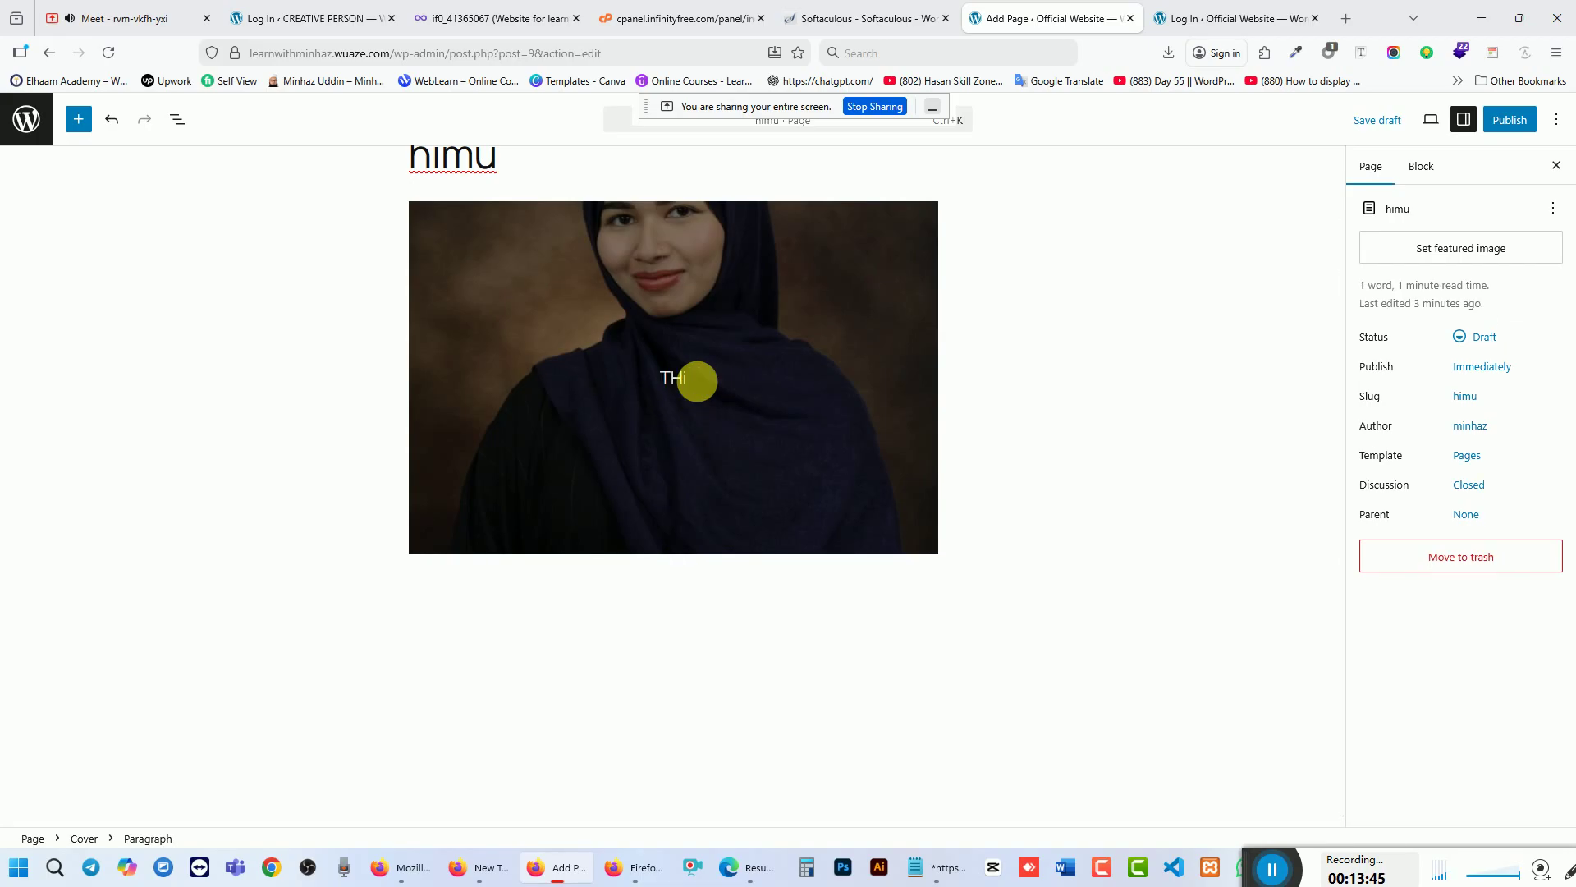
type("his si")
key("BackSpace")
key("BackSpace")
type("is")
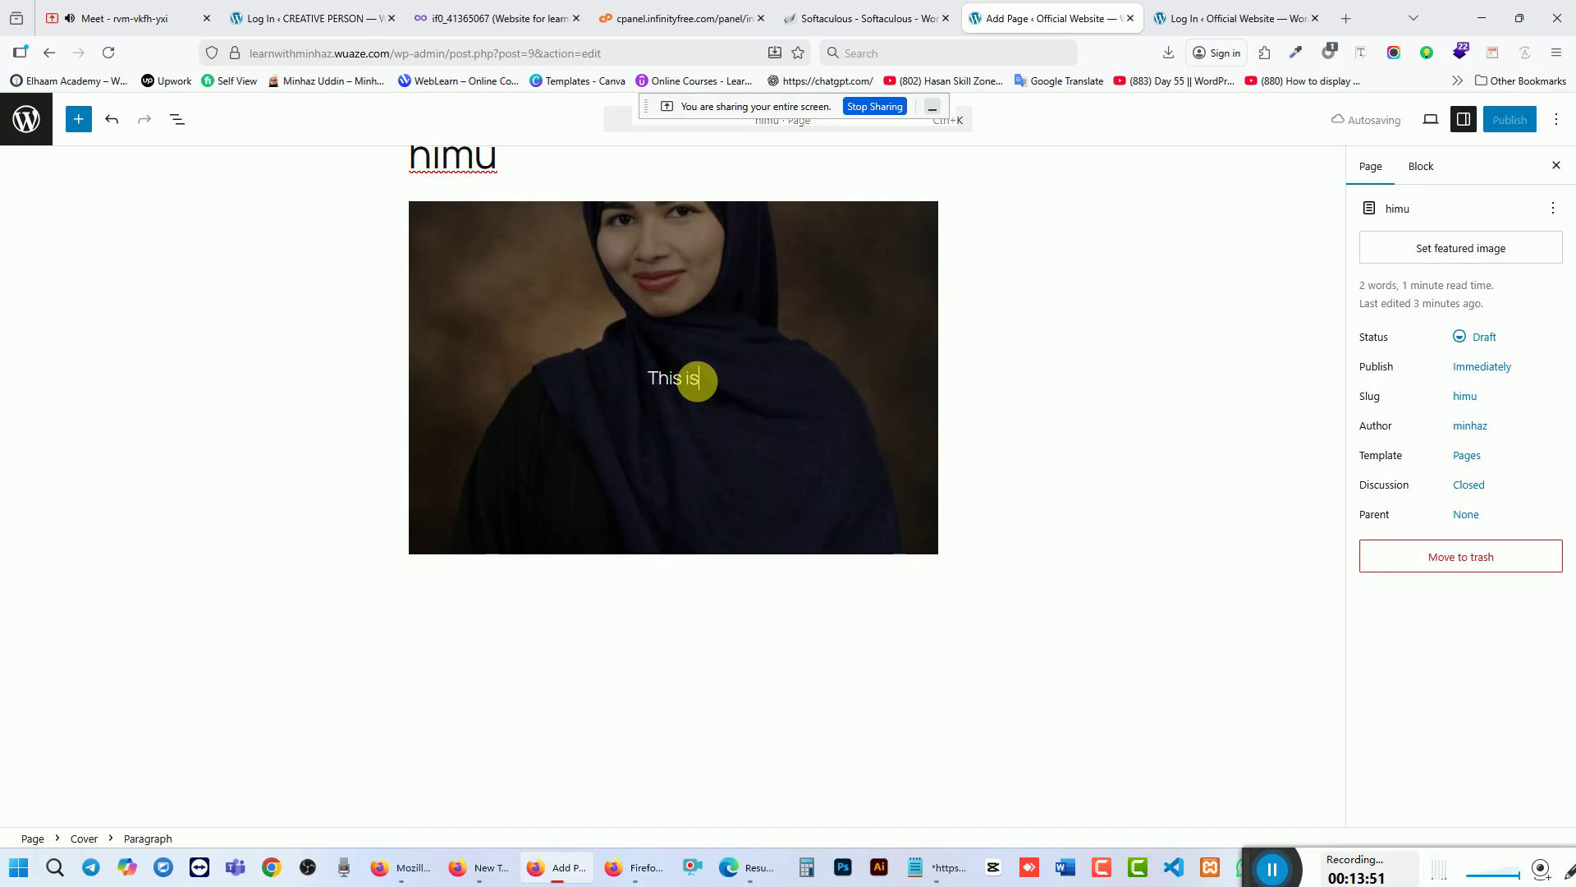
type(" pro")
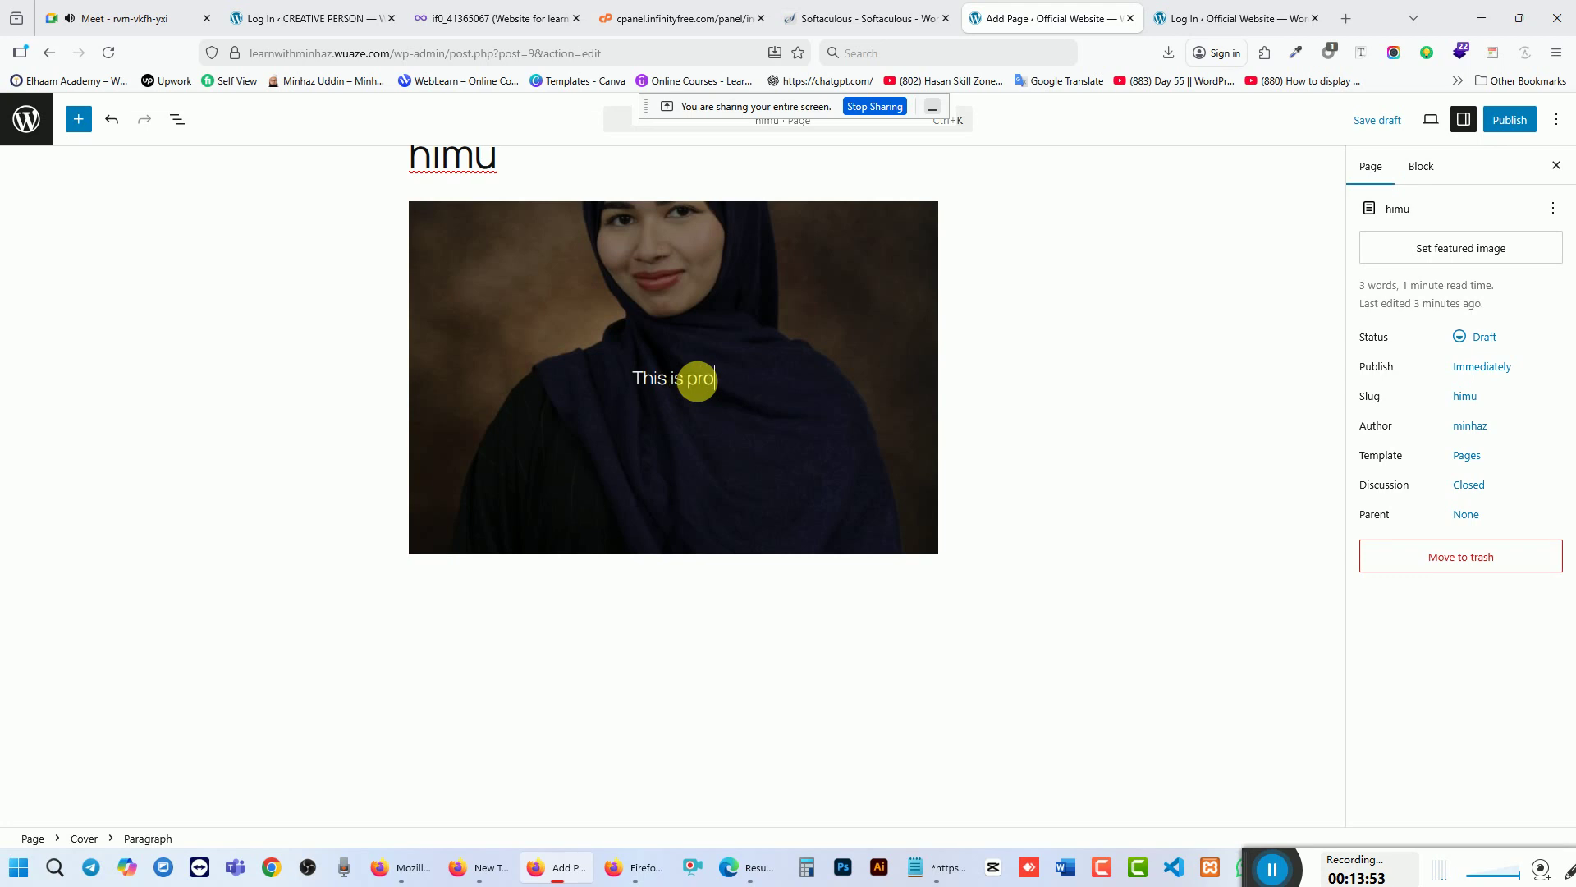
type("file pic")
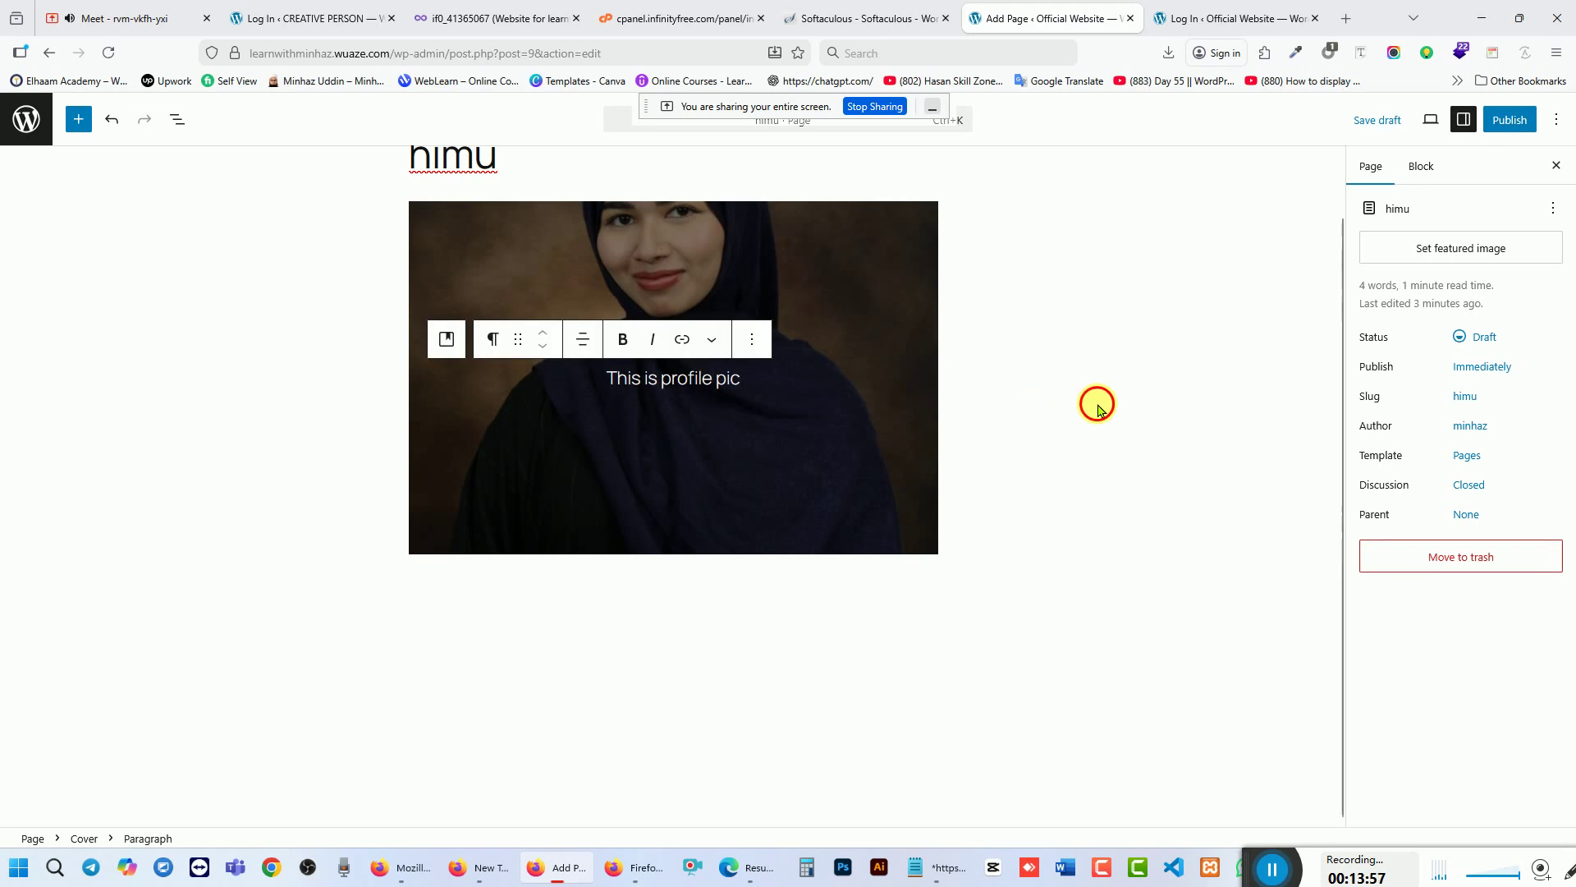
left_click(1059, 361)
Step: Insert a Heading block below the cover image reading "Welcome to my website" and start an empty paragraph under it
scroll(876, 307, "up", 2)
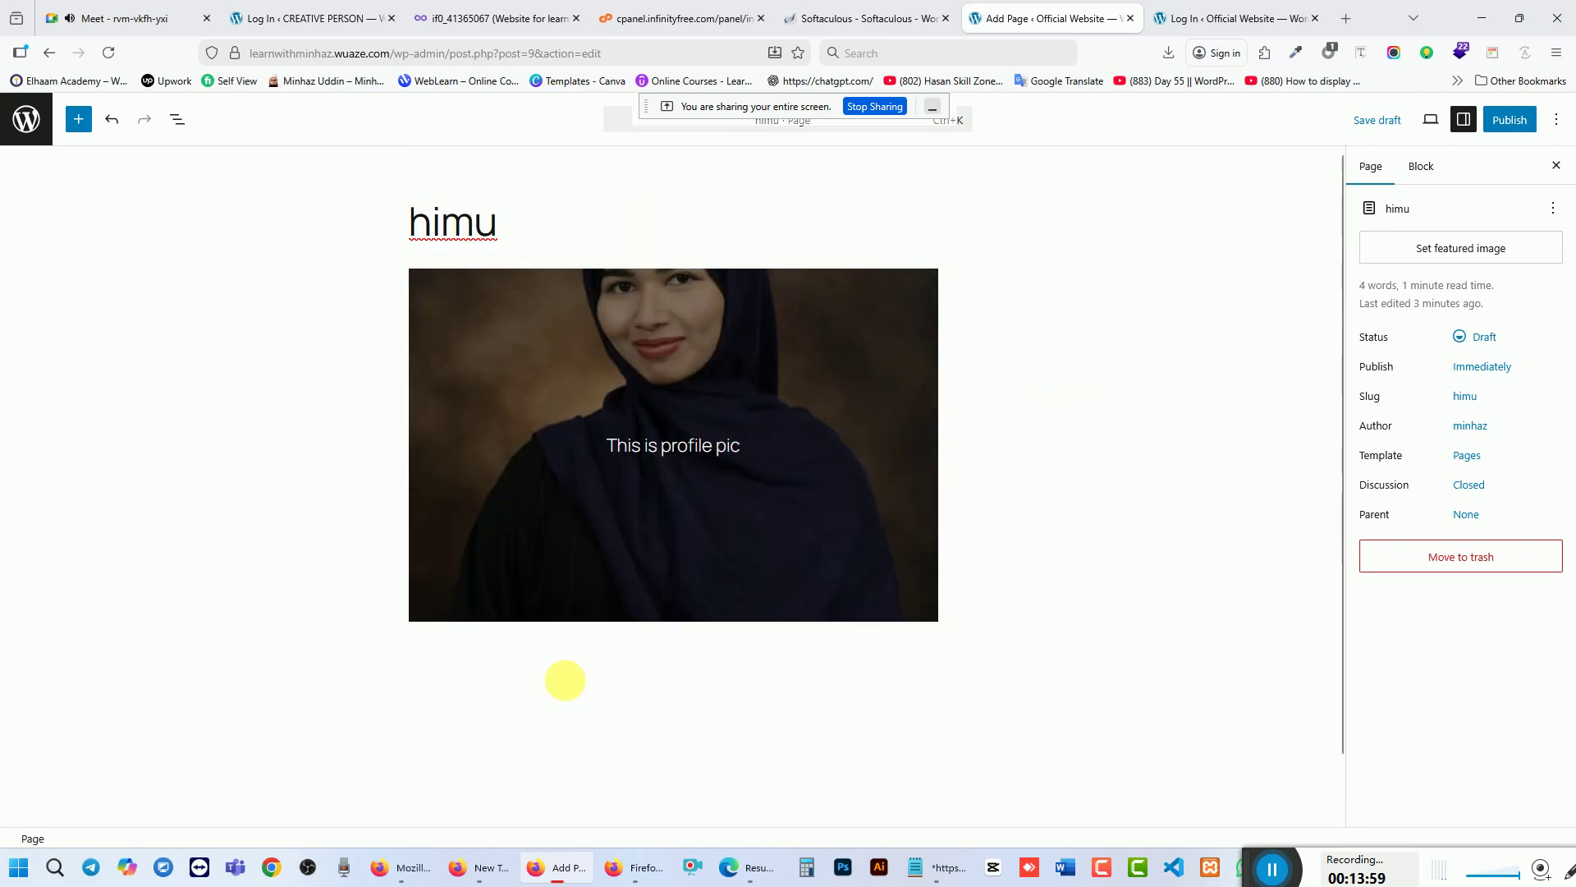
left_click(583, 652)
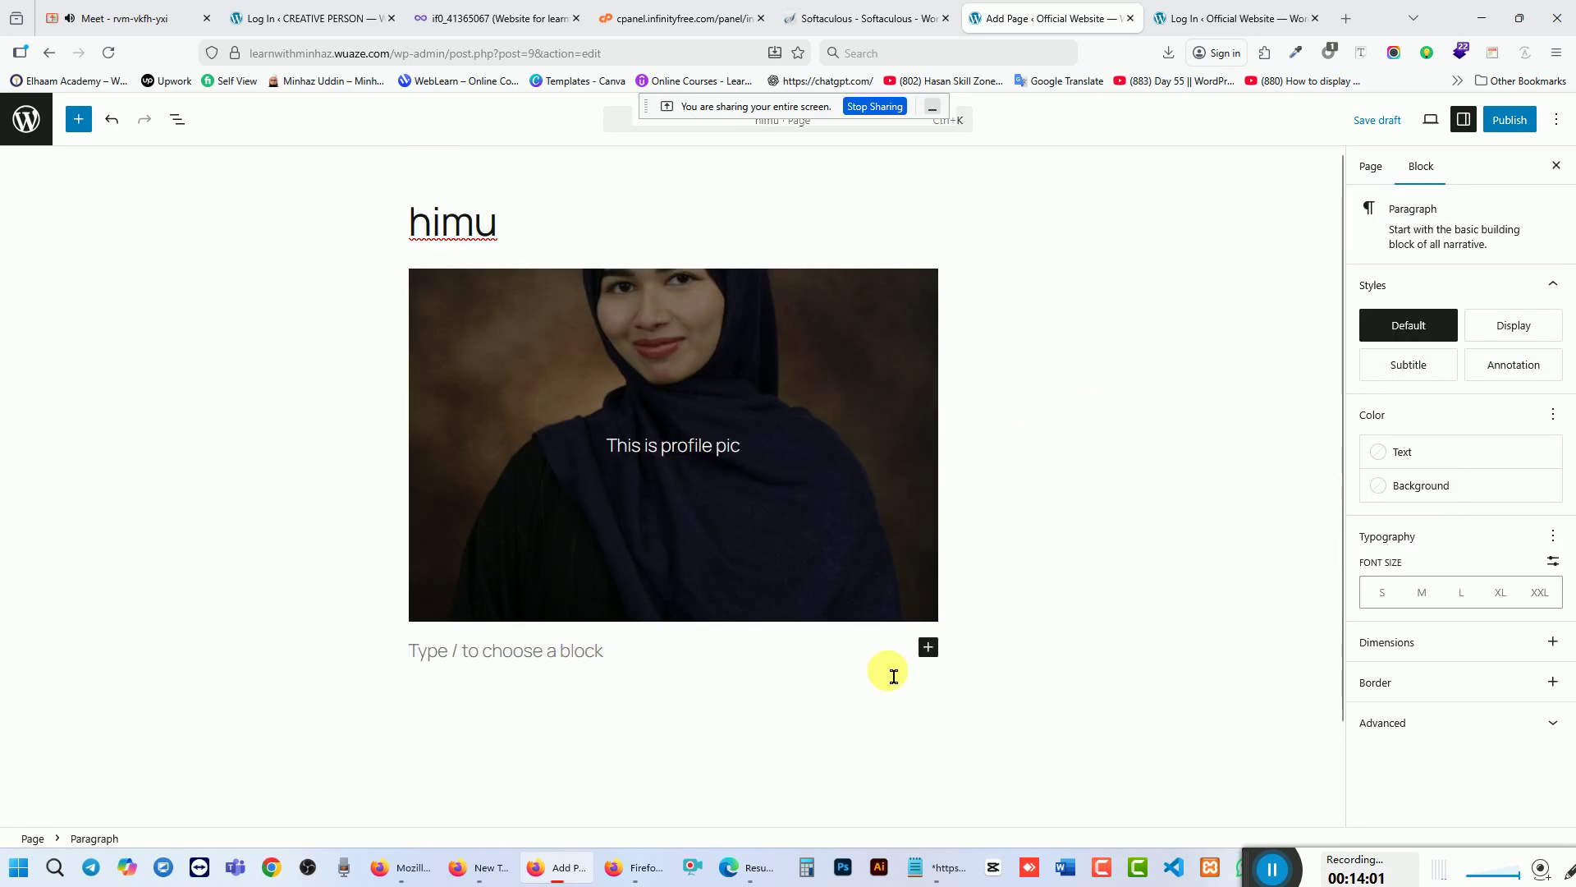
left_click(936, 647)
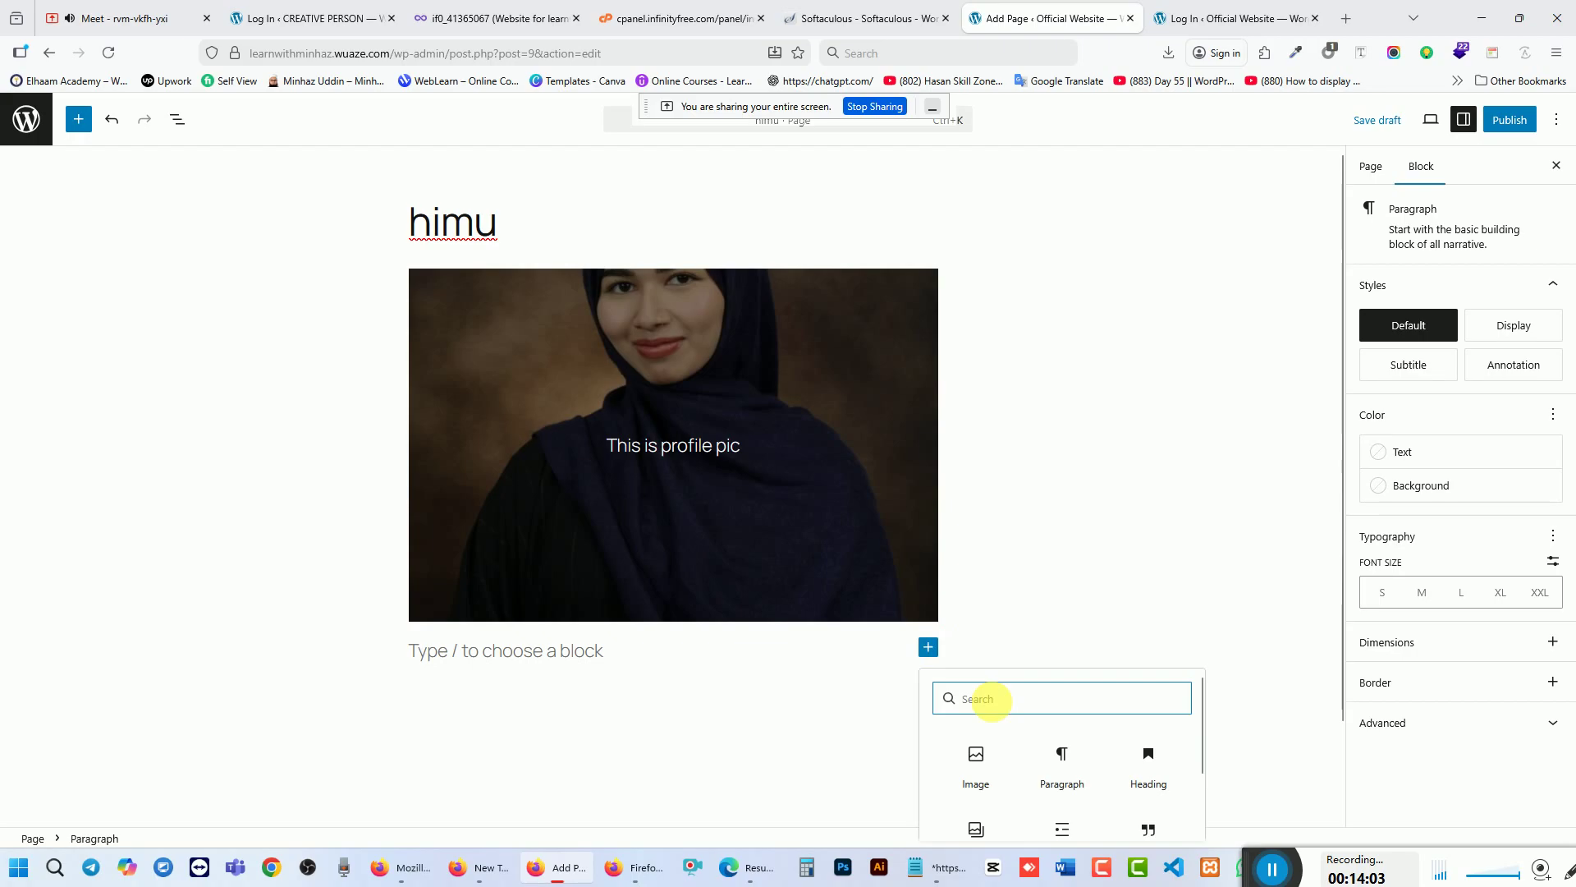
scroll(1100, 776, "down", 1)
scroll(1141, 733, "up", 1)
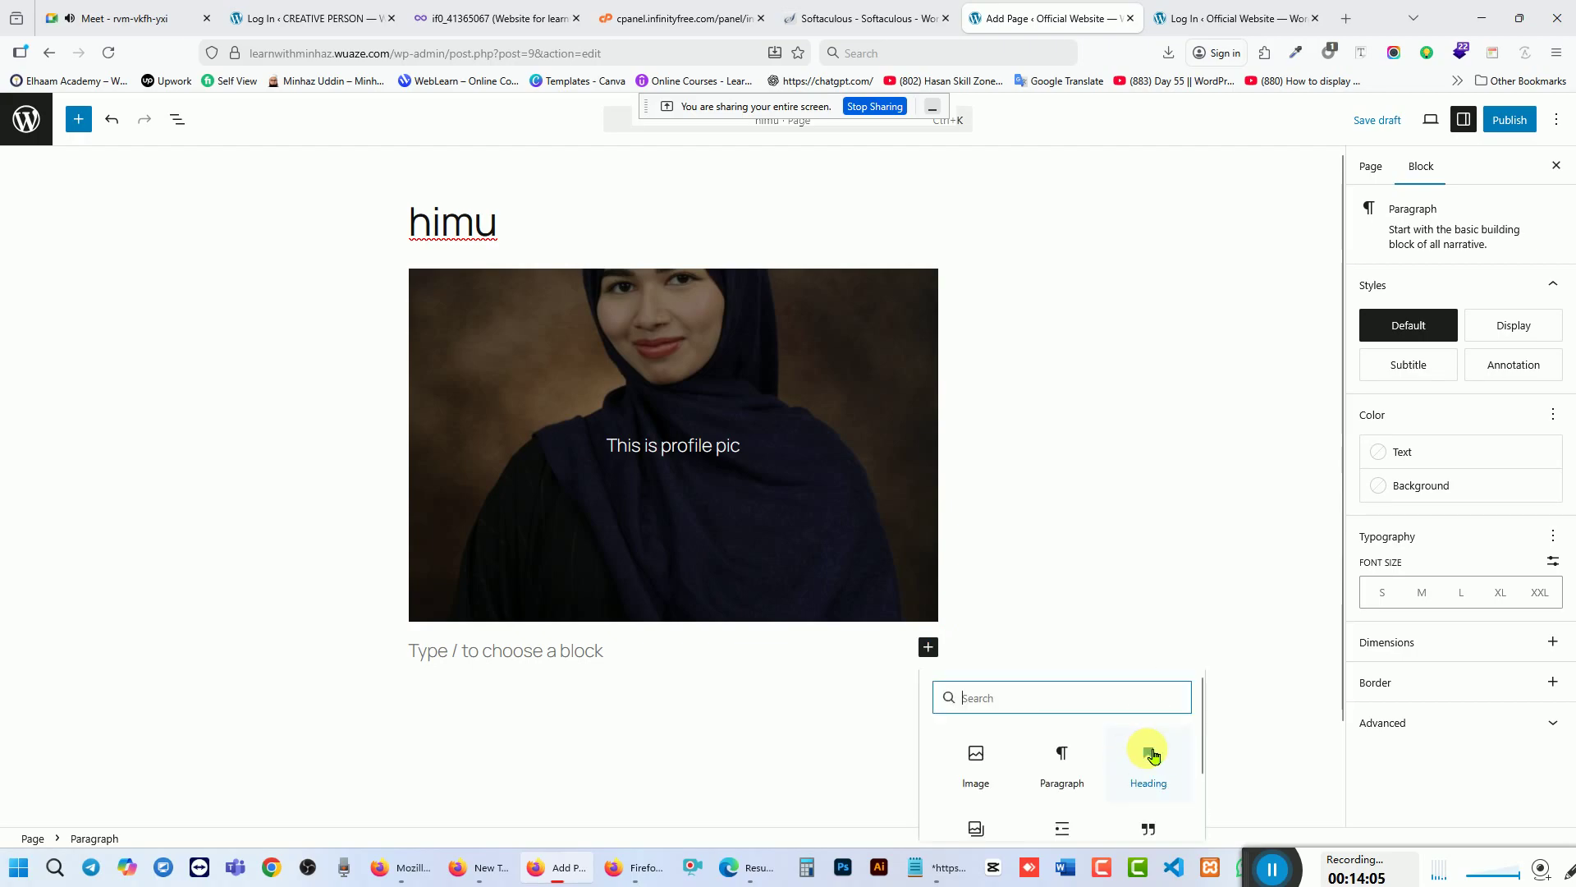
left_click(1161, 767)
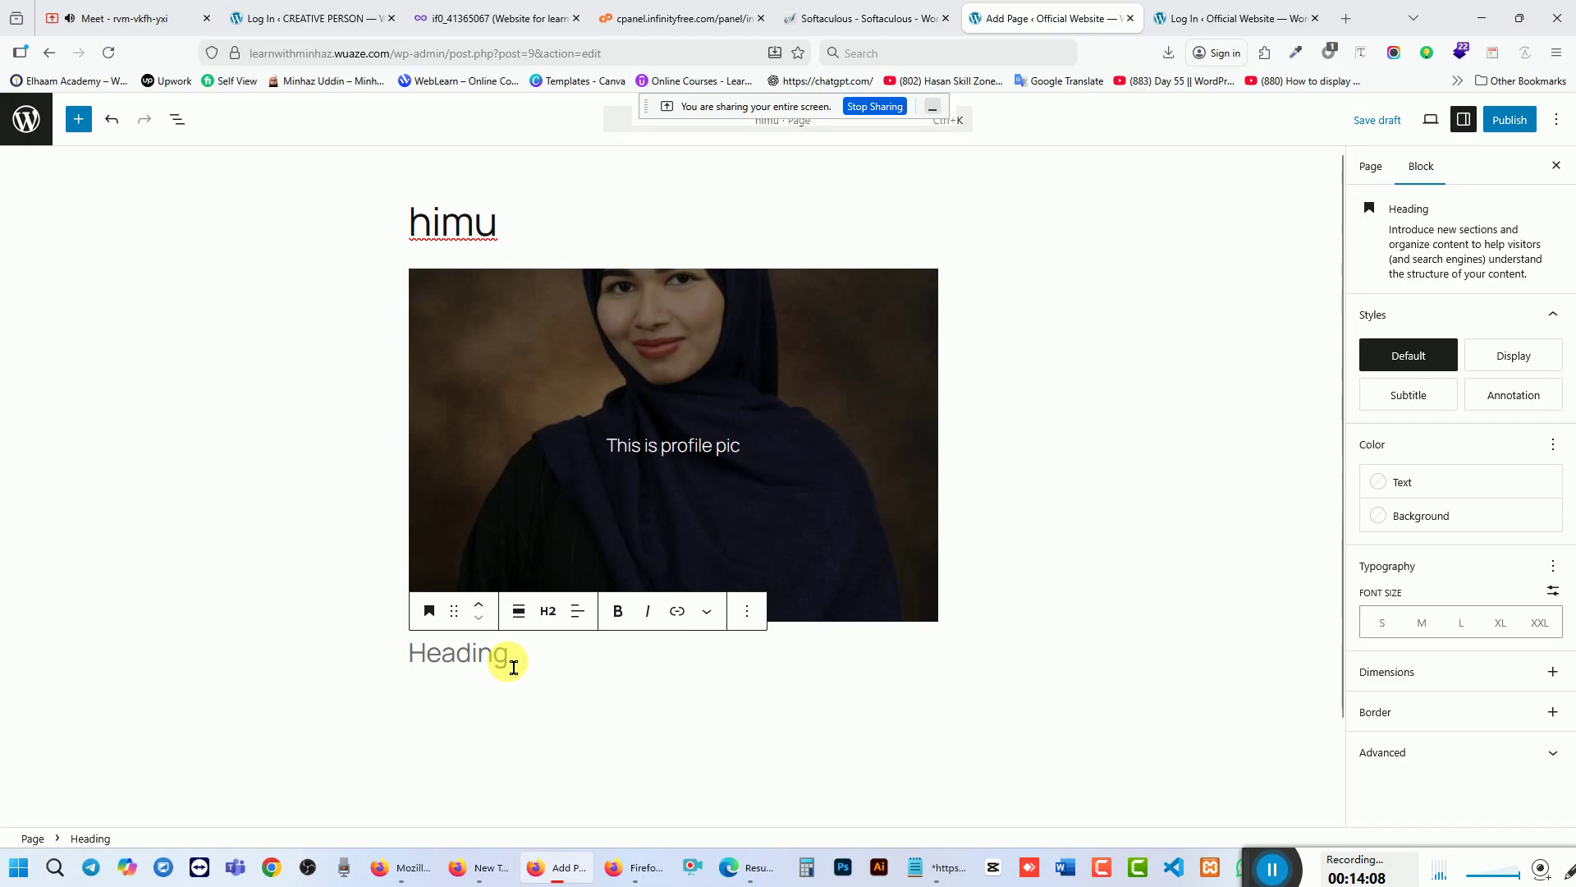
type("Welc")
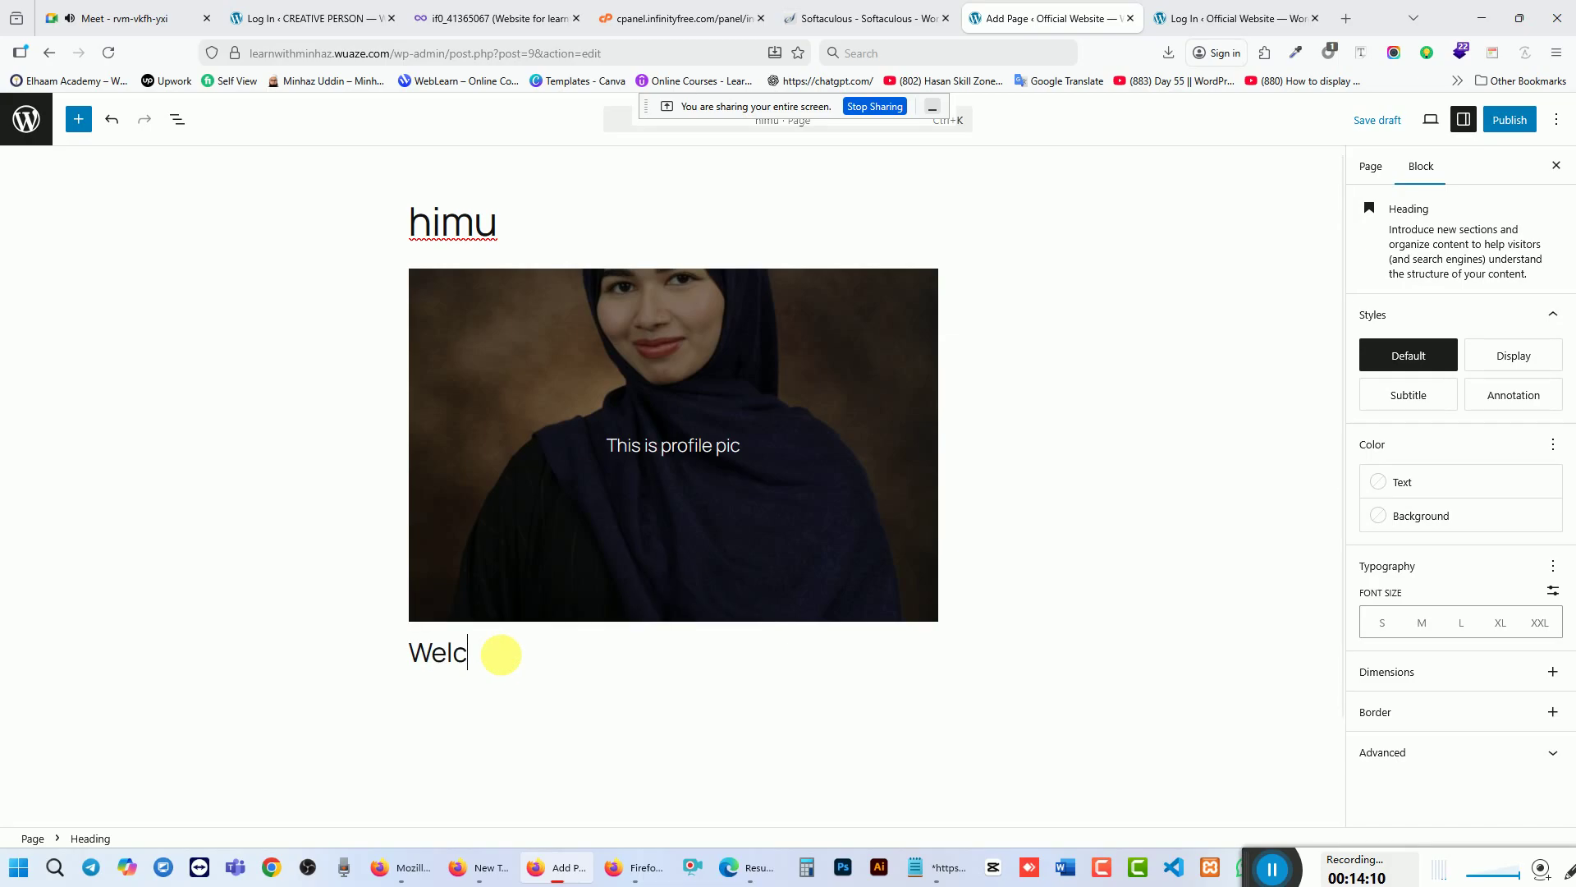
type("ome to my we")
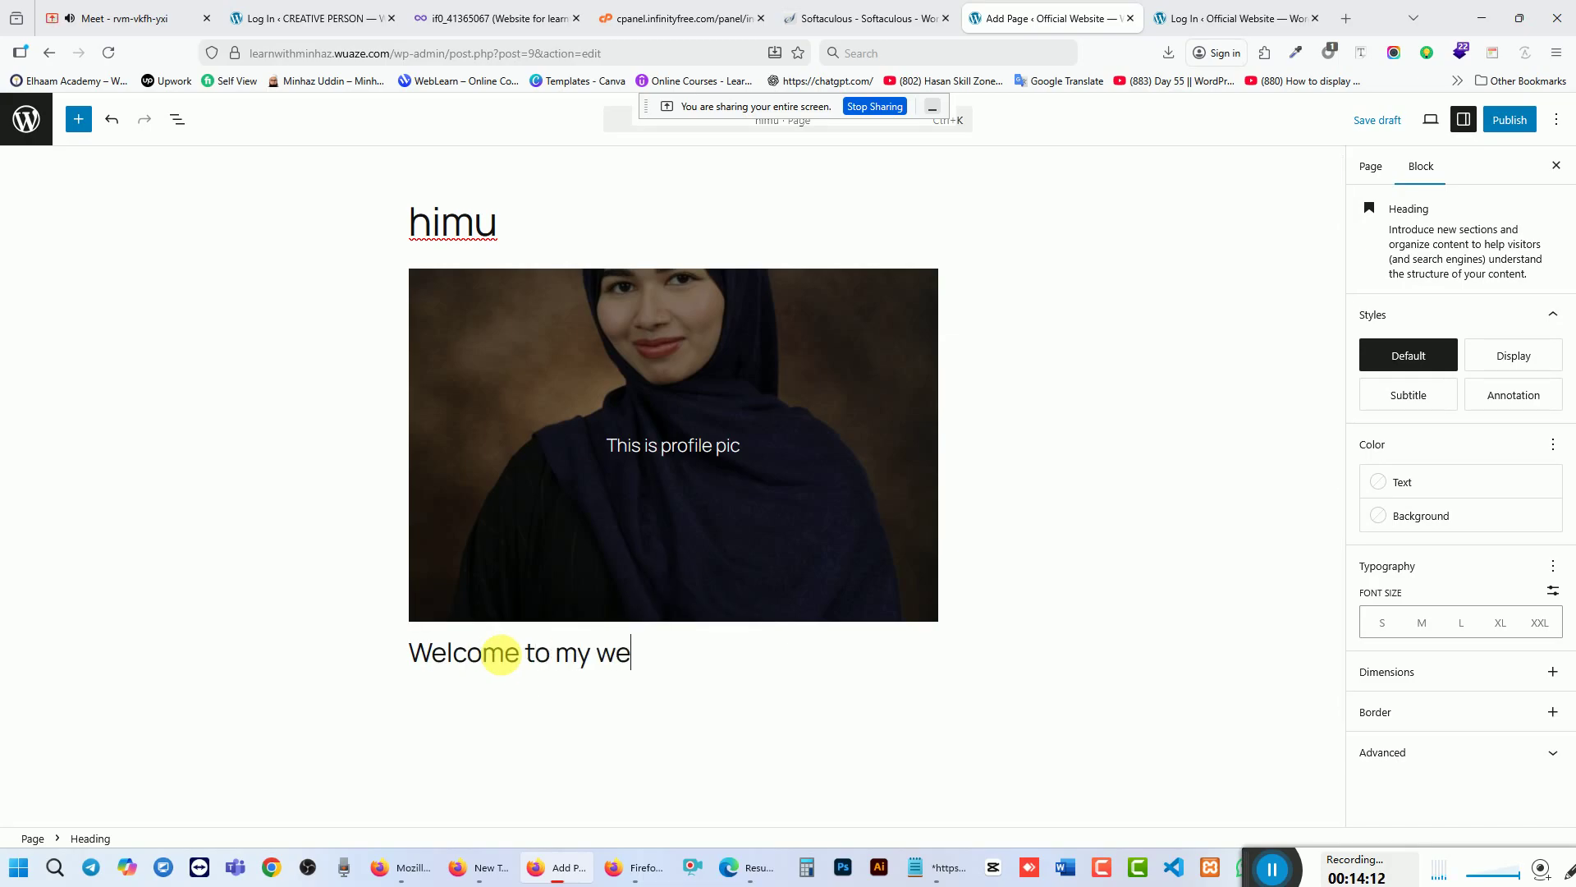
type("bsite")
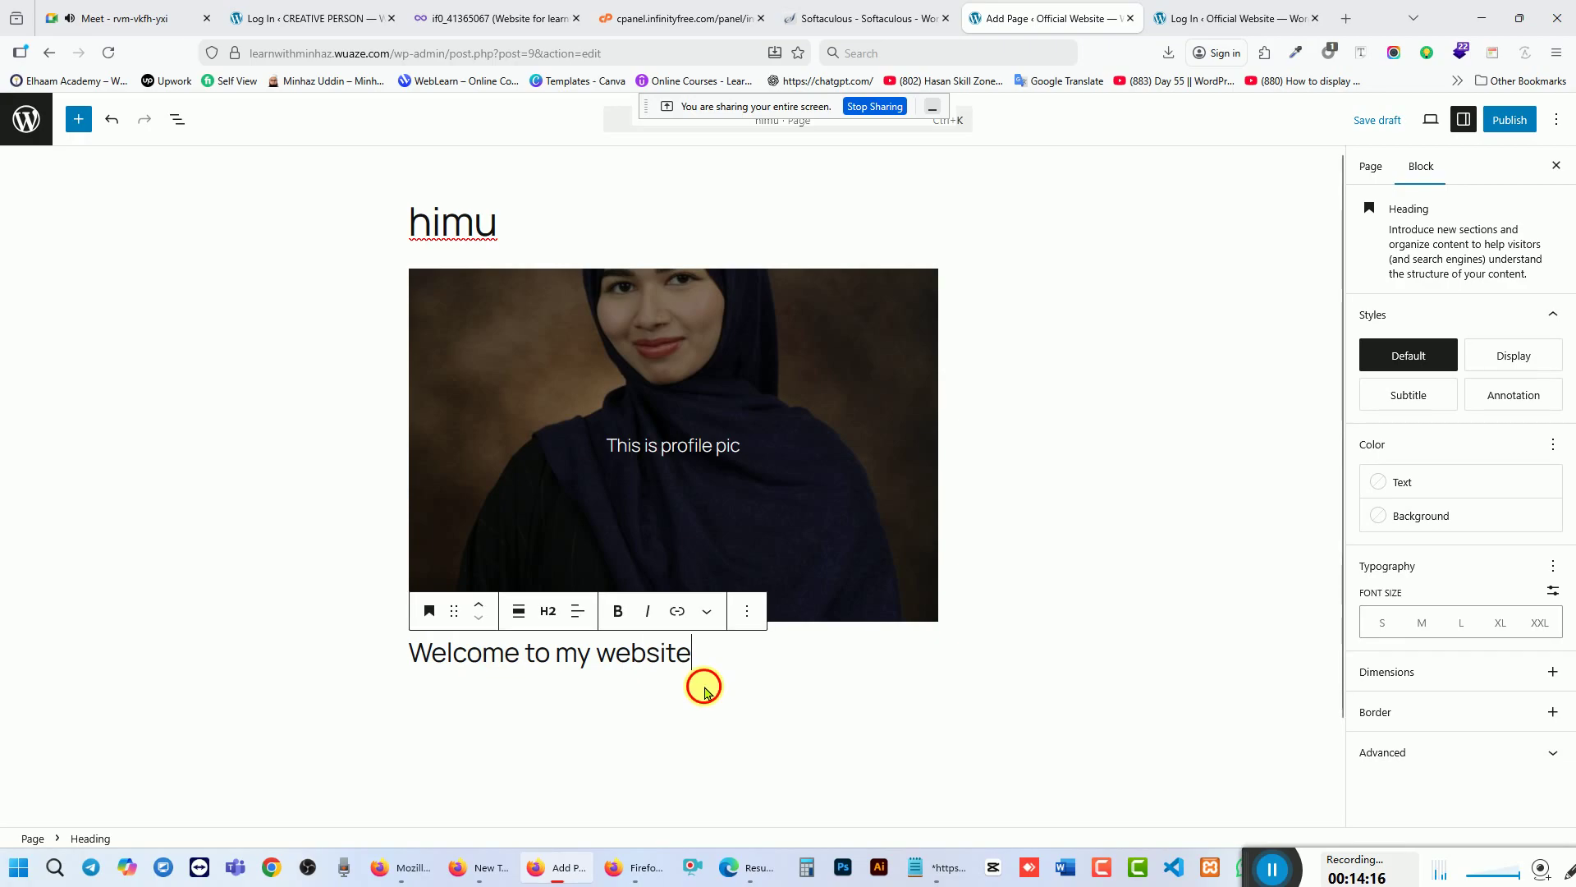
key("Return")
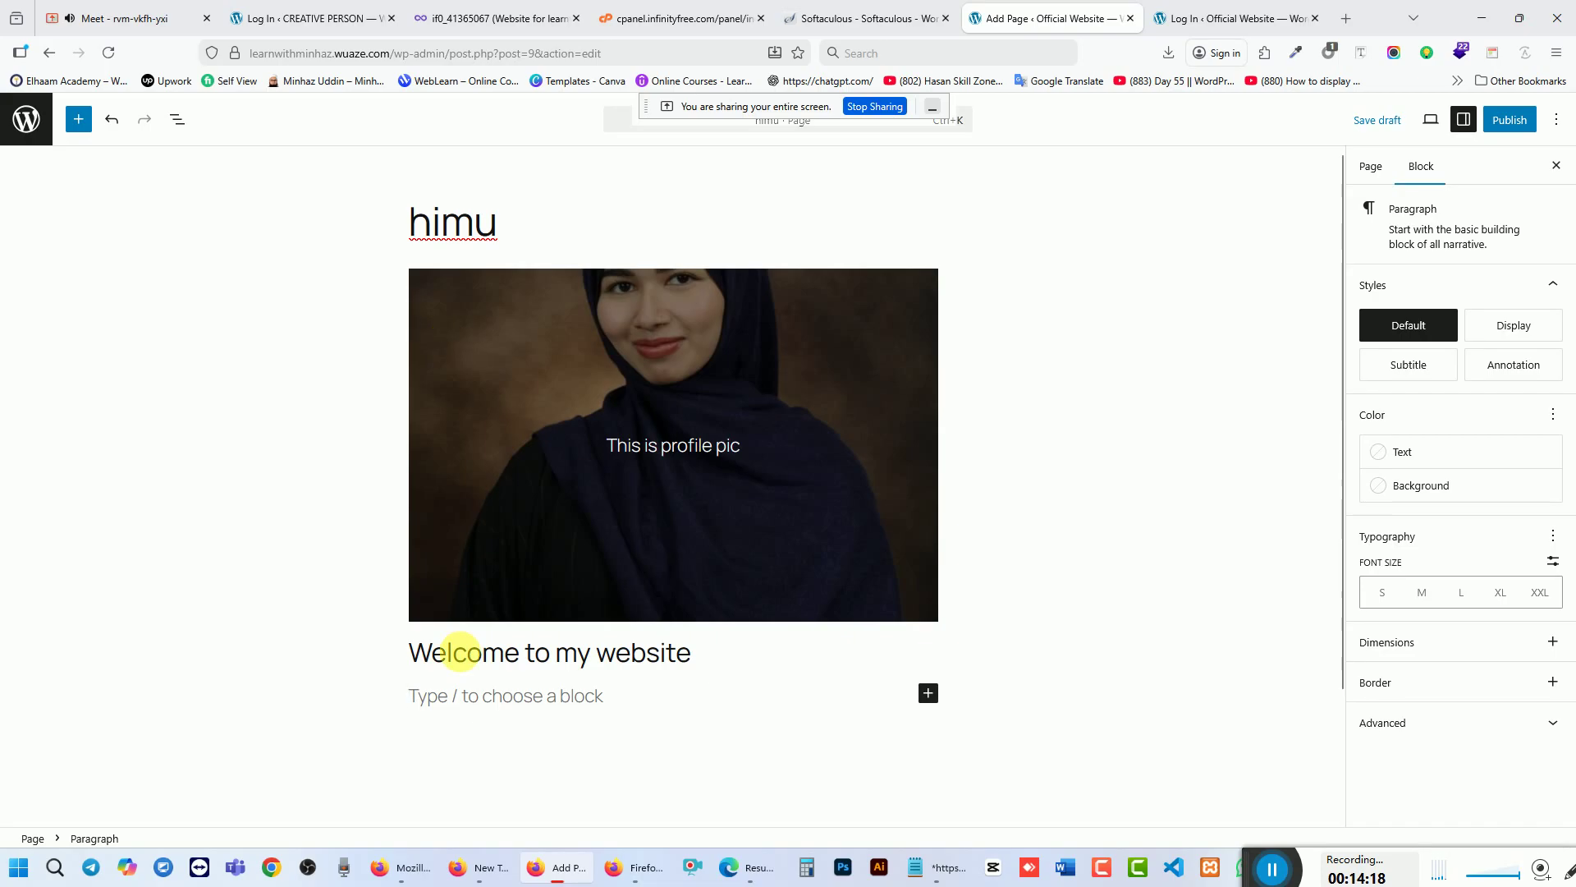
left_click(453, 653)
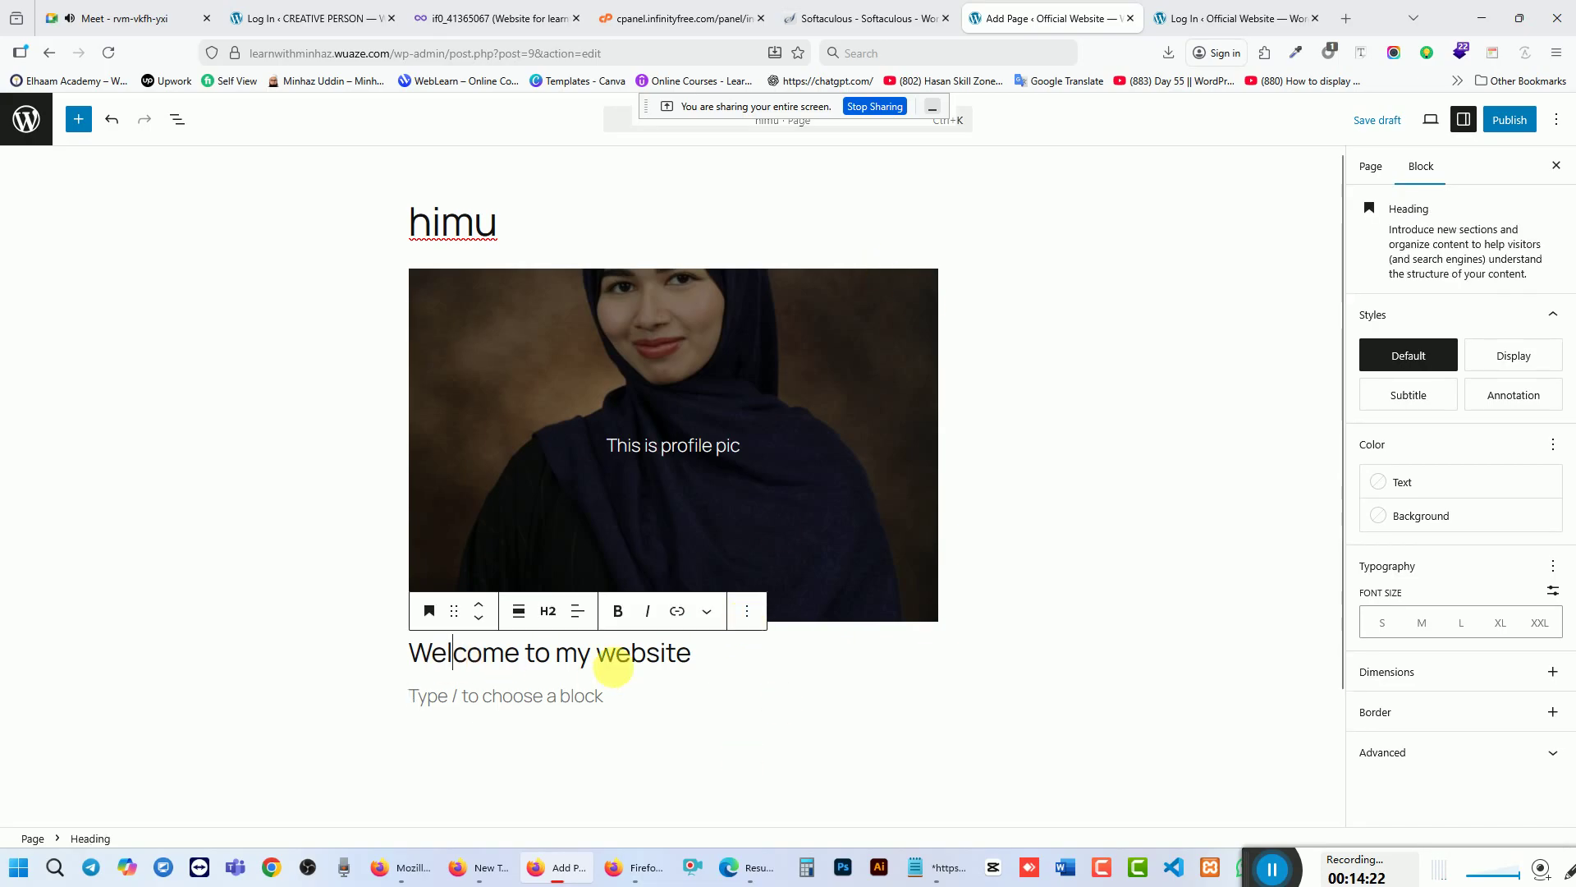
left_click(676, 654)
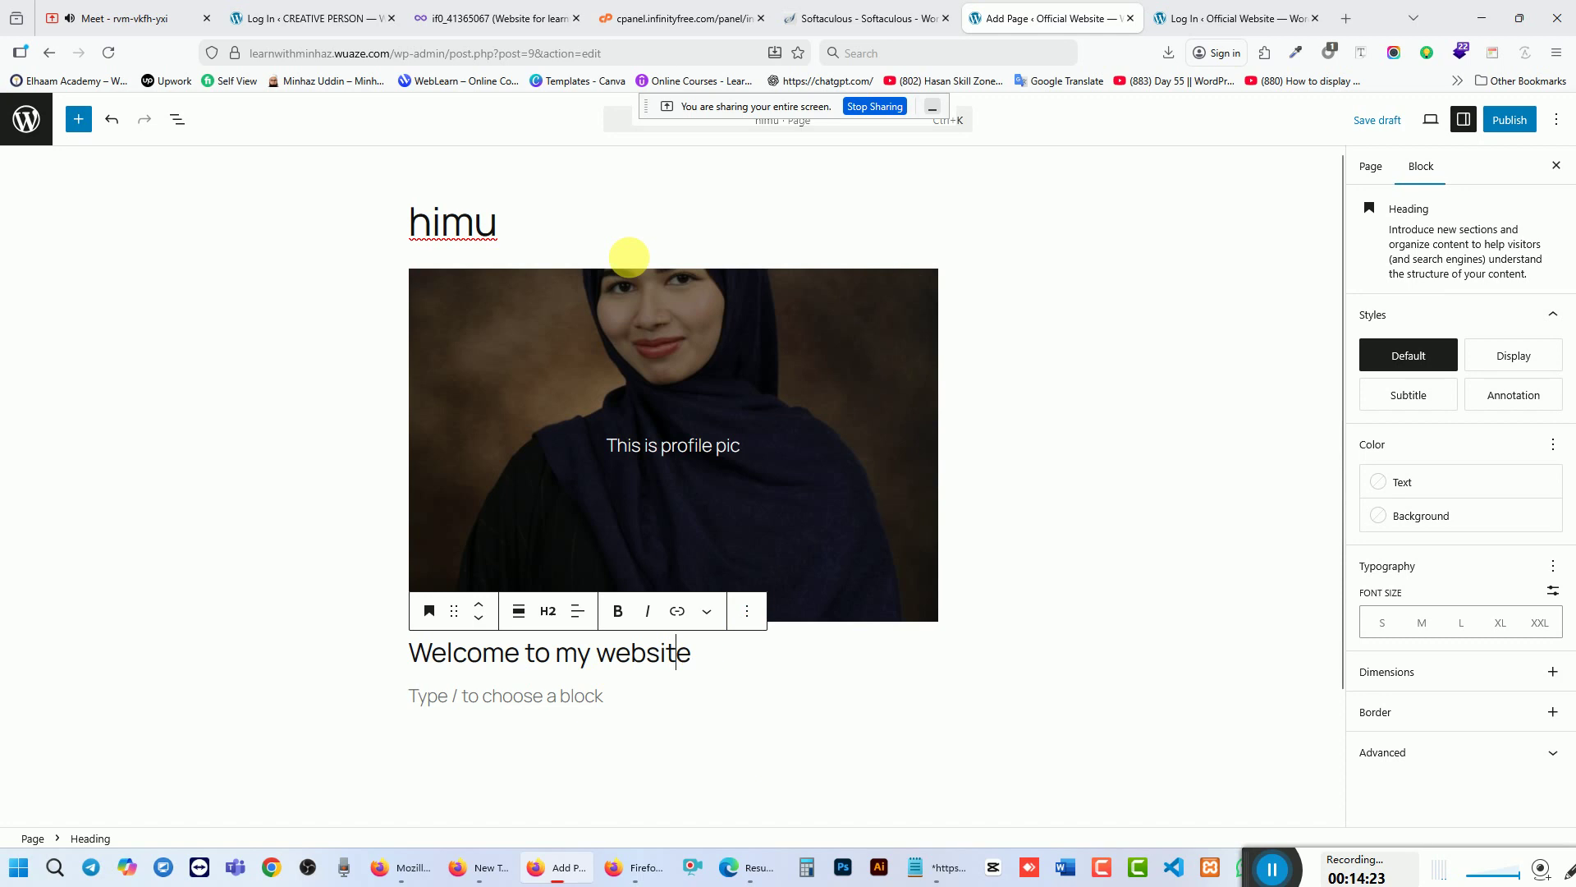
left_click(537, 283)
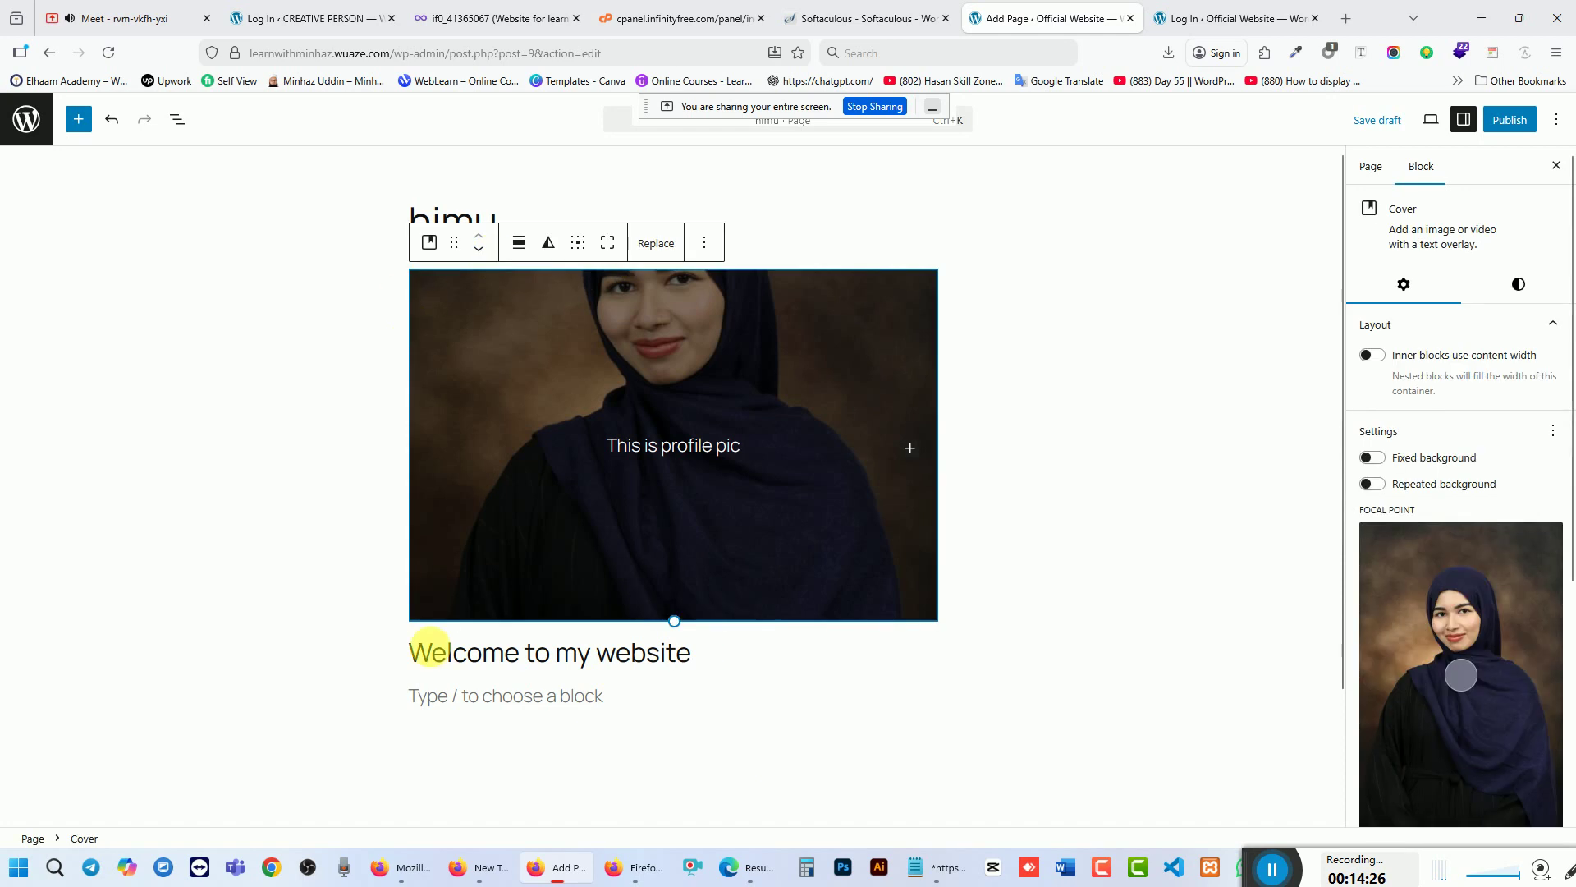
left_click(752, 665)
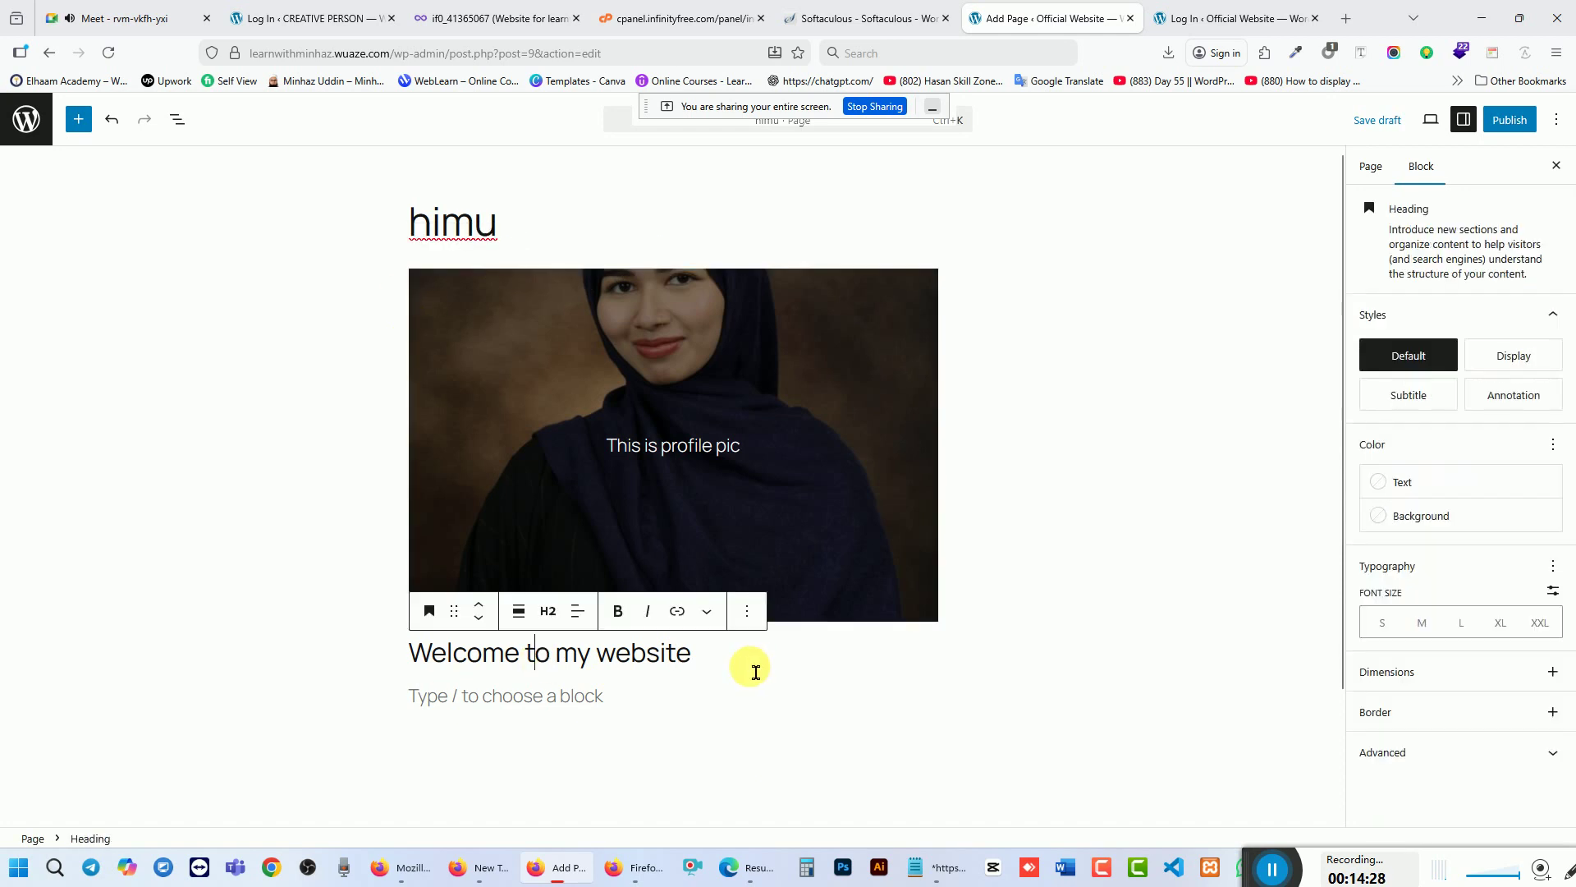
left_click(747, 611)
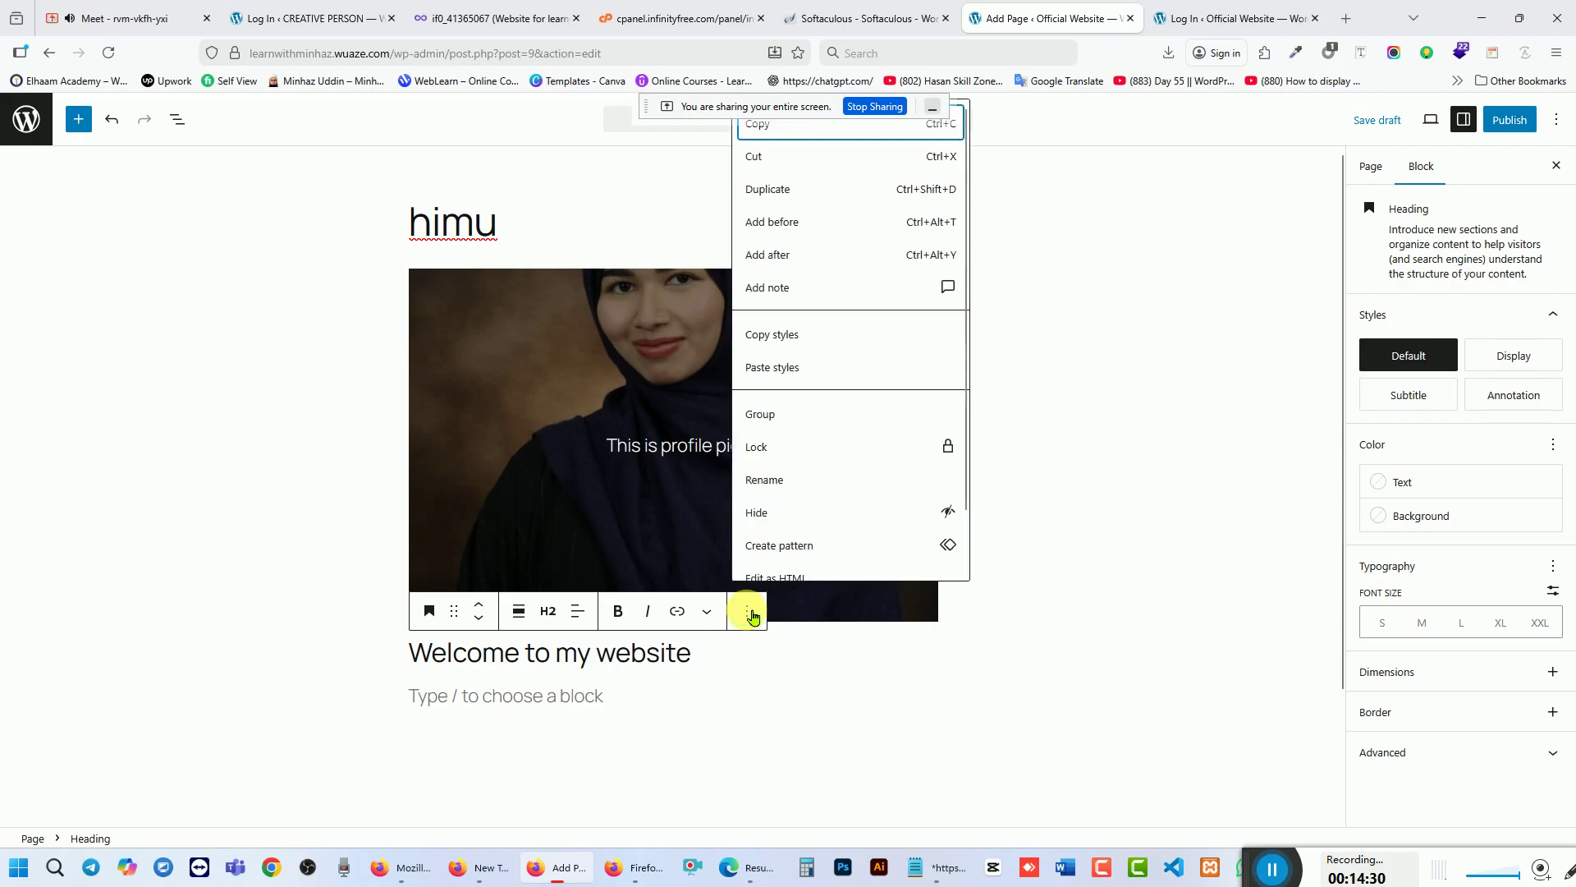
left_click(567, 669)
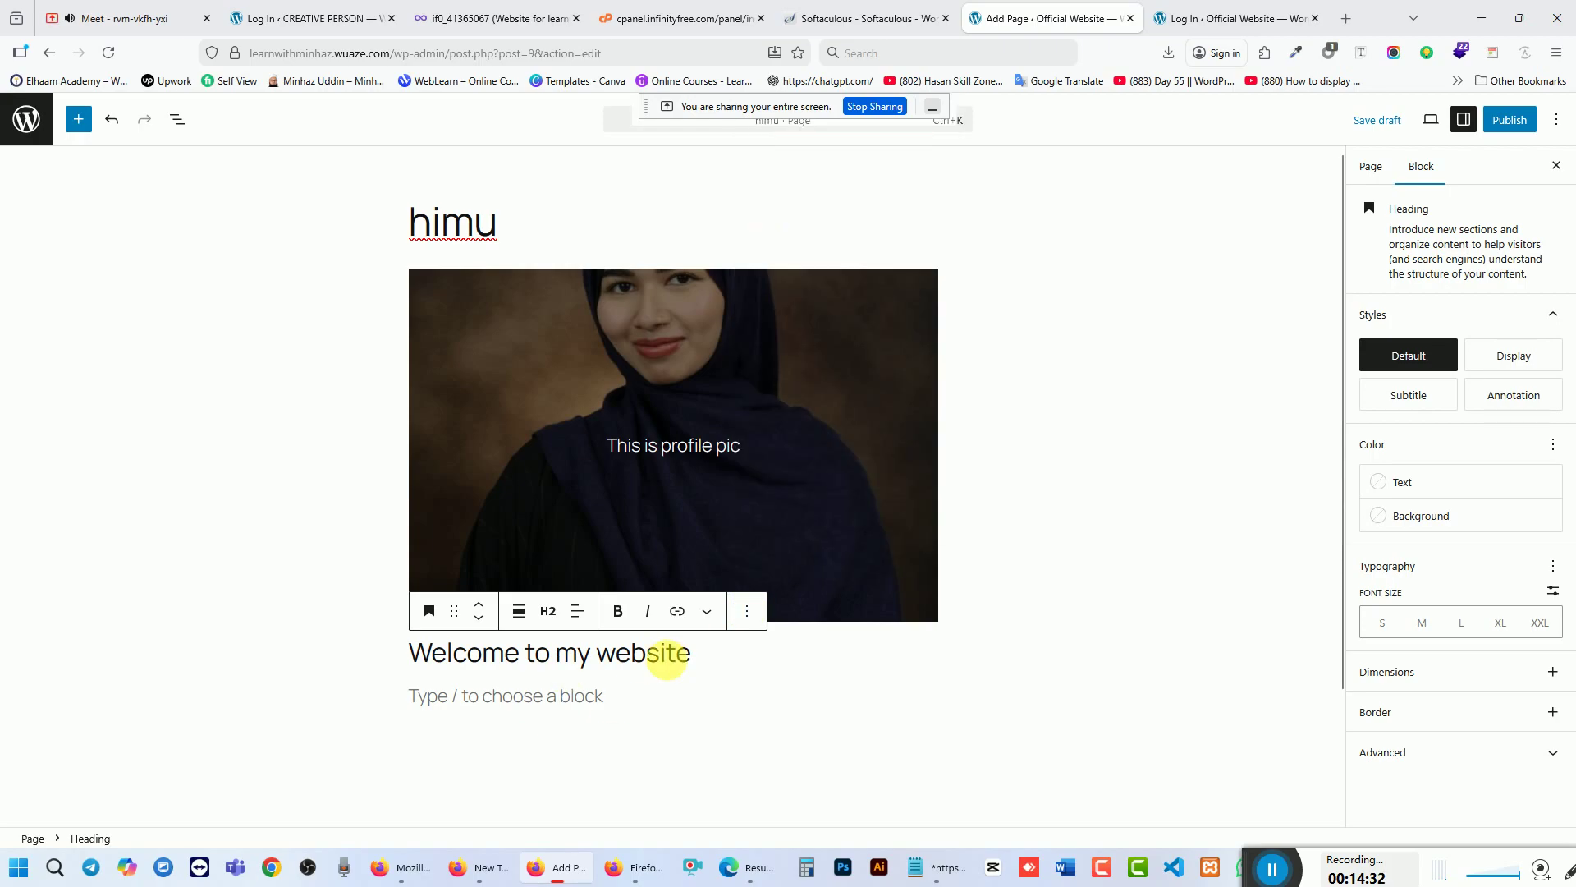
key("Down")
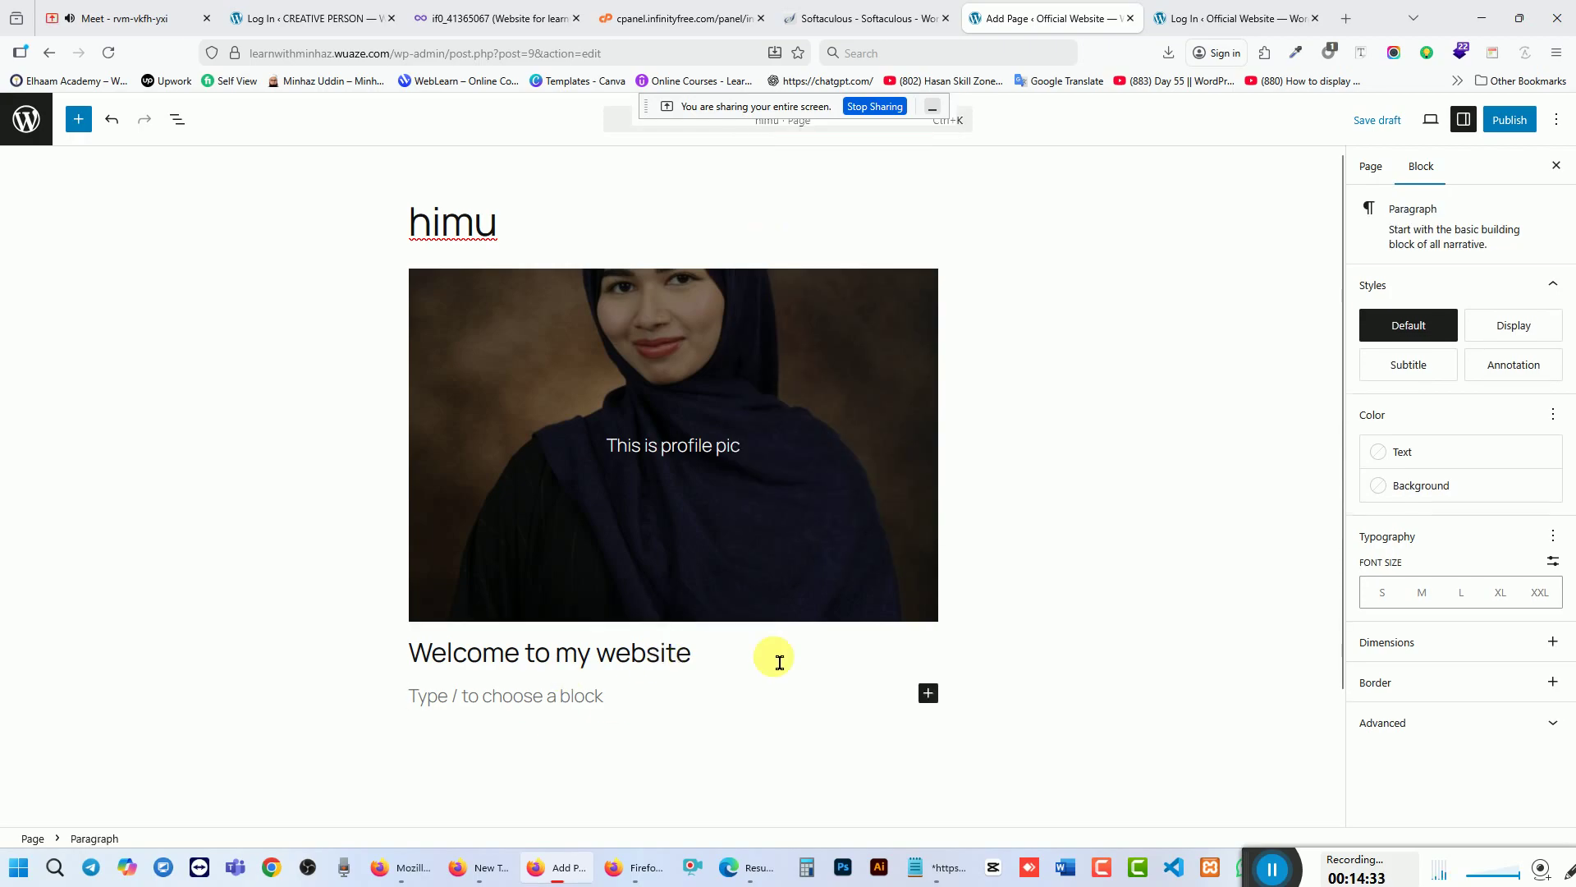
left_click(528, 706)
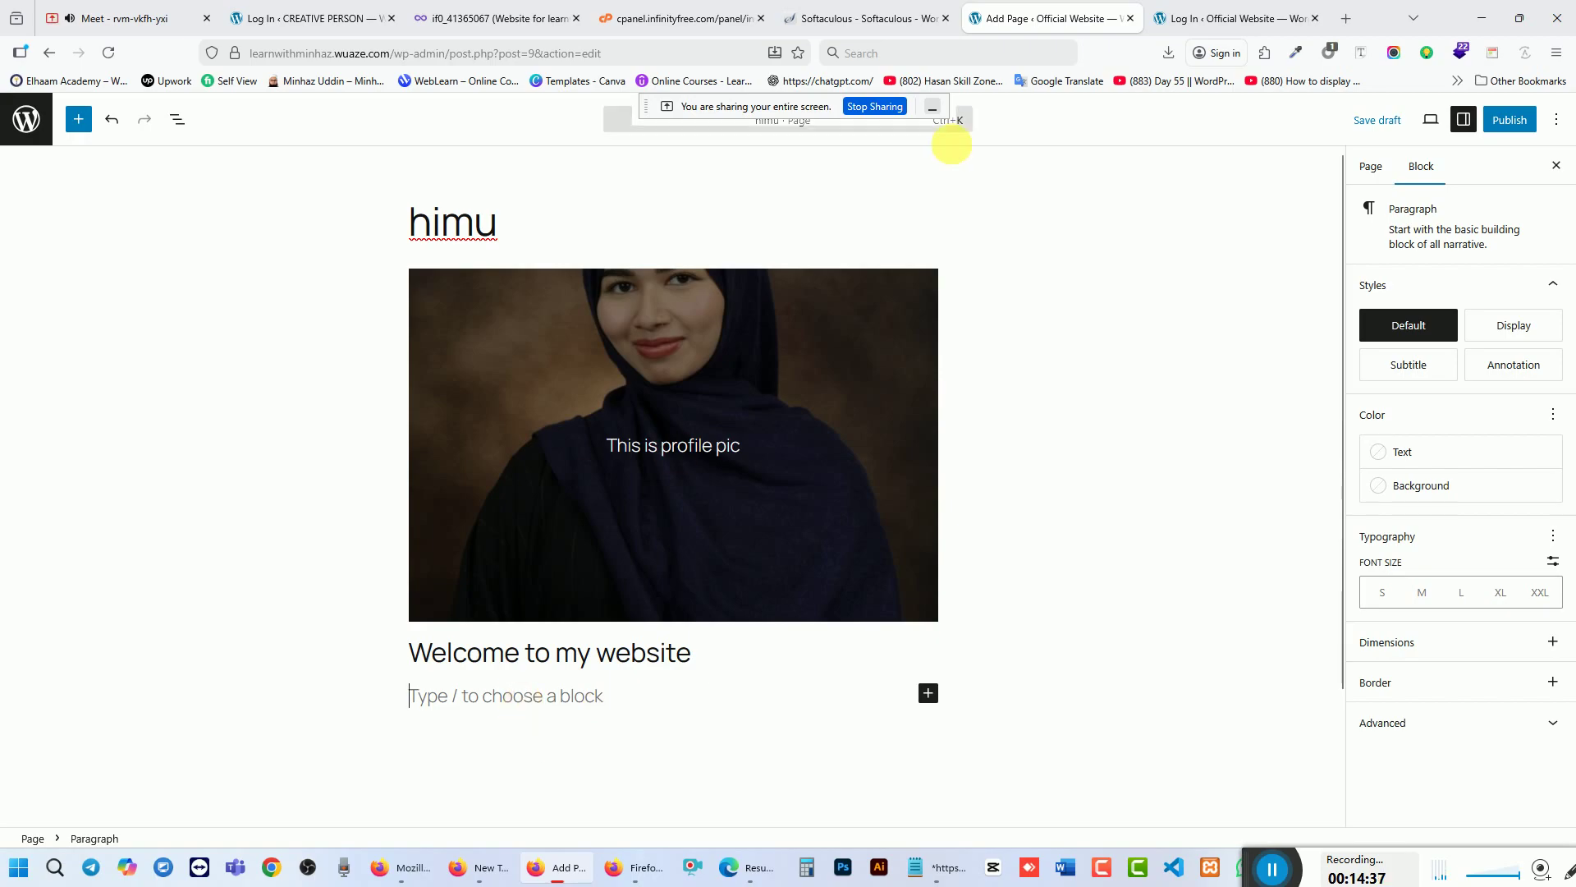
Step: Open the bookmarked portfolio website in a new tab and copy its intro text, from the "Hi Meet" greeting through the description ending "freelancing skills."
left_click(1346, 26)
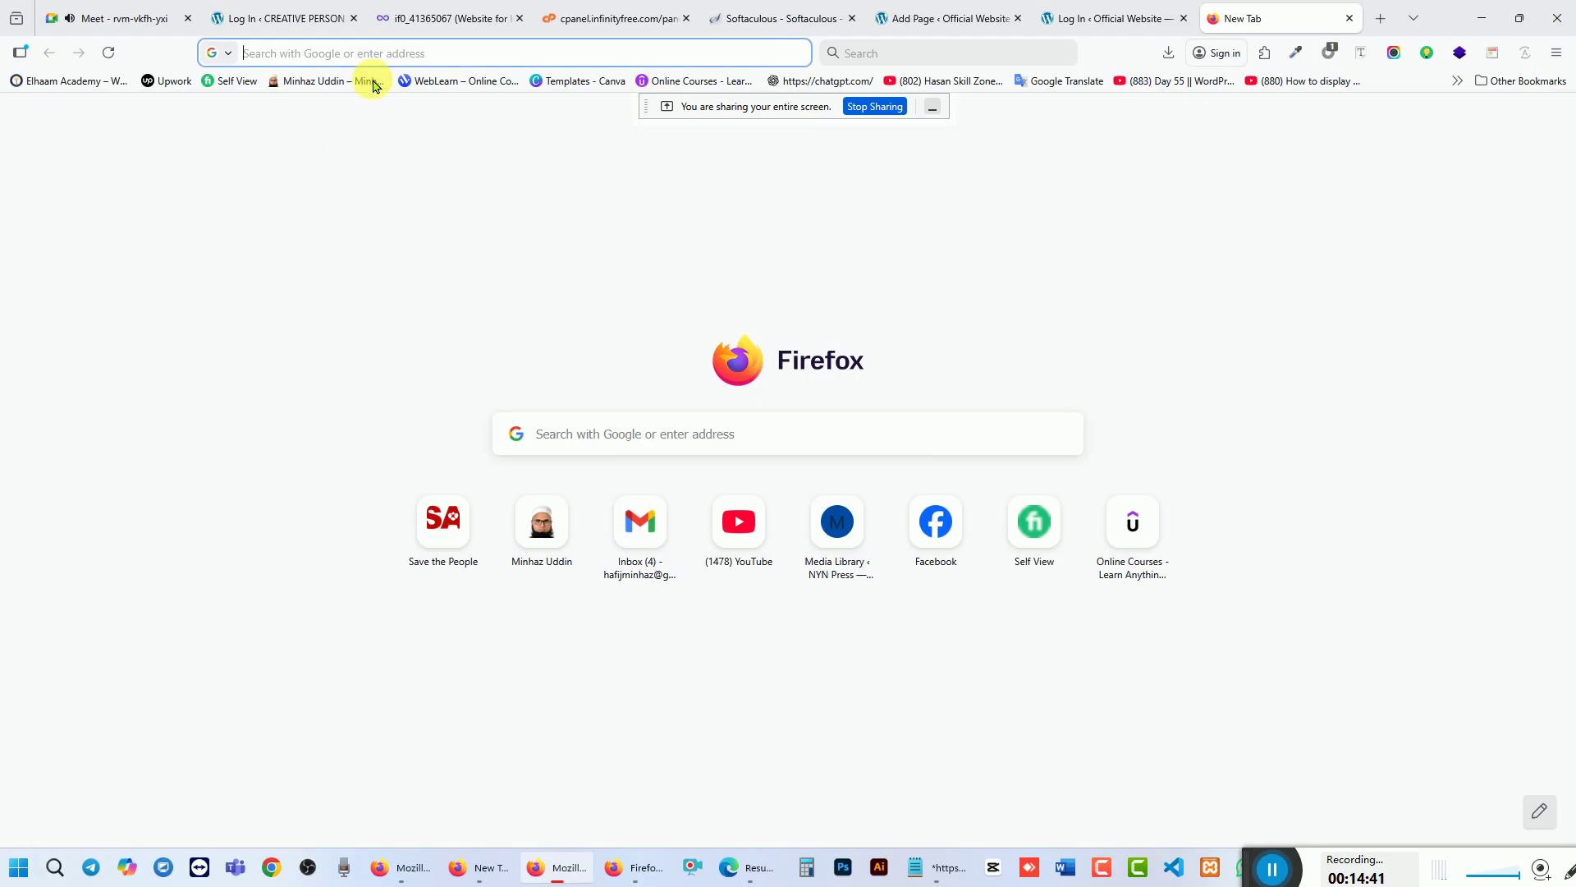
left_click(373, 82)
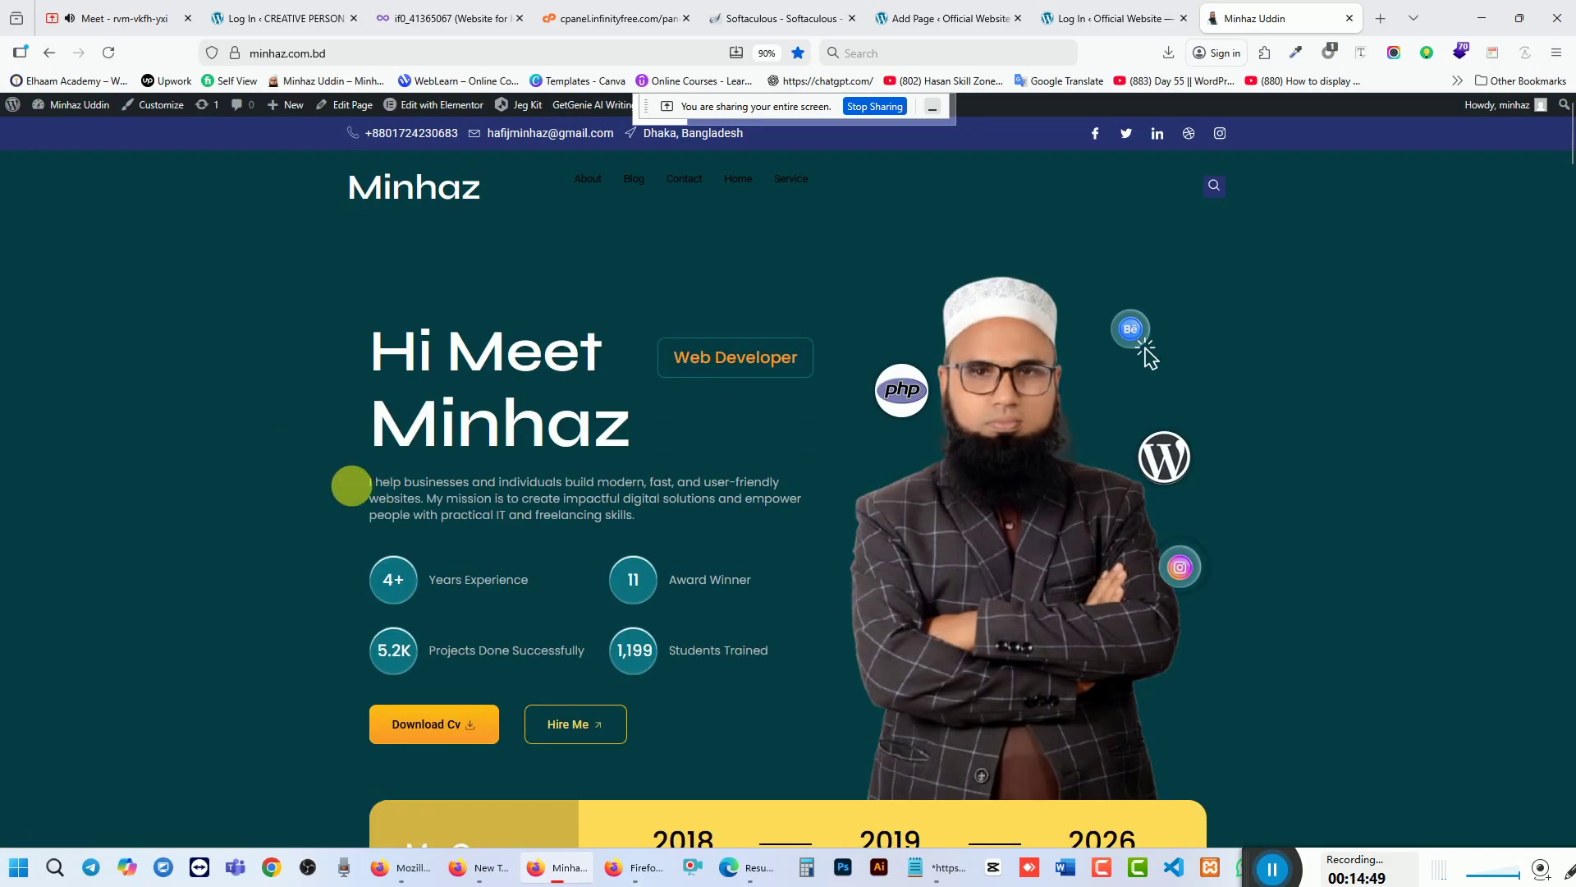
left_click_drag(351, 480, 556, 506)
left_click(587, 519)
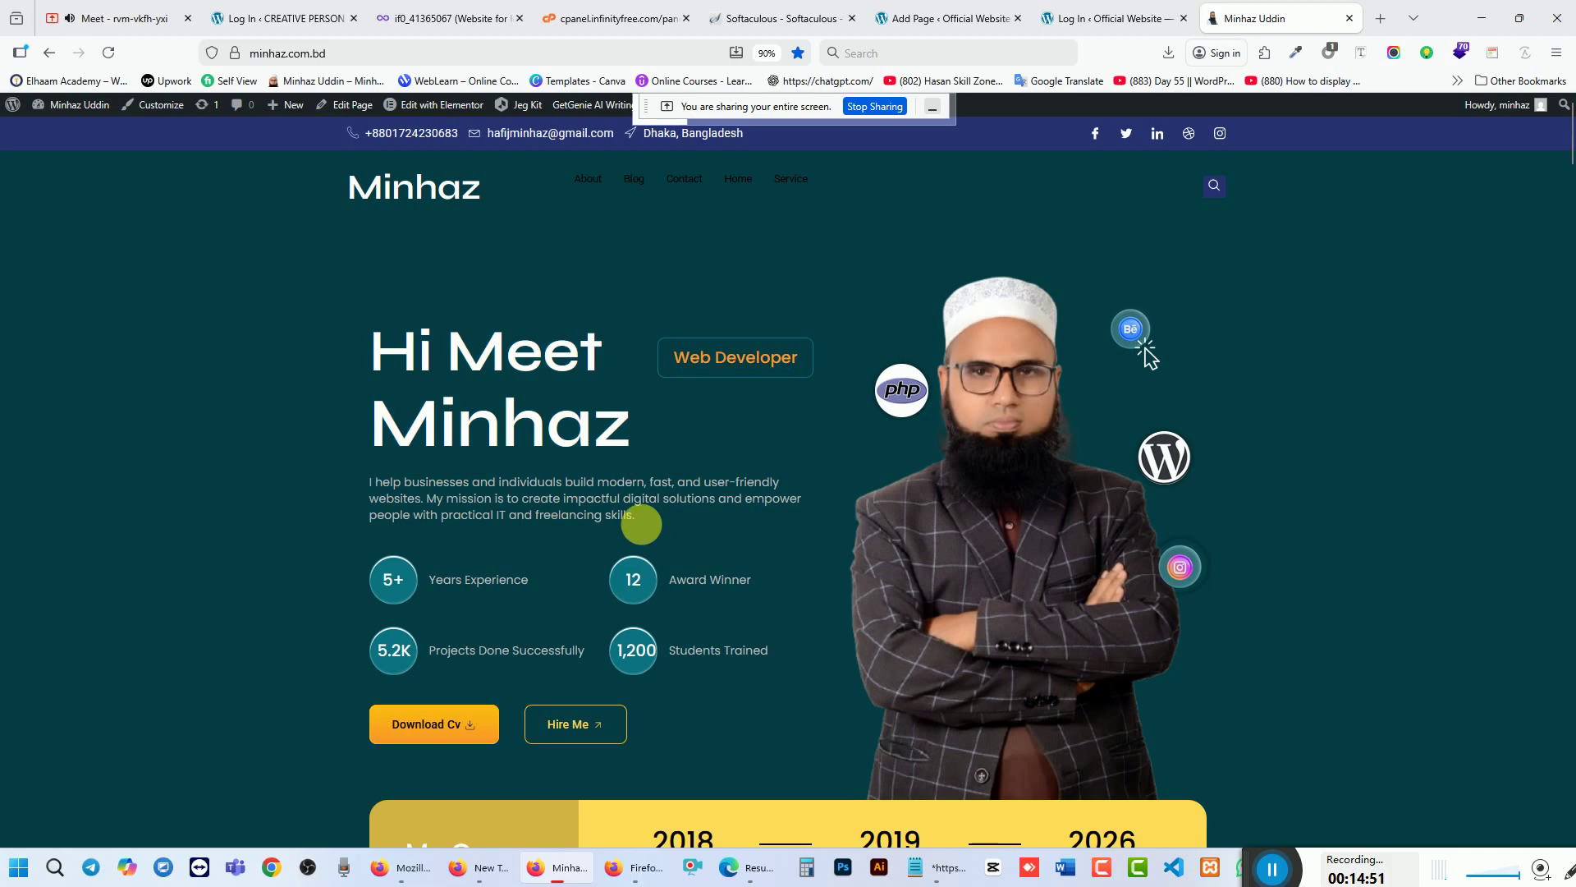
left_click_drag(647, 523, 394, 498)
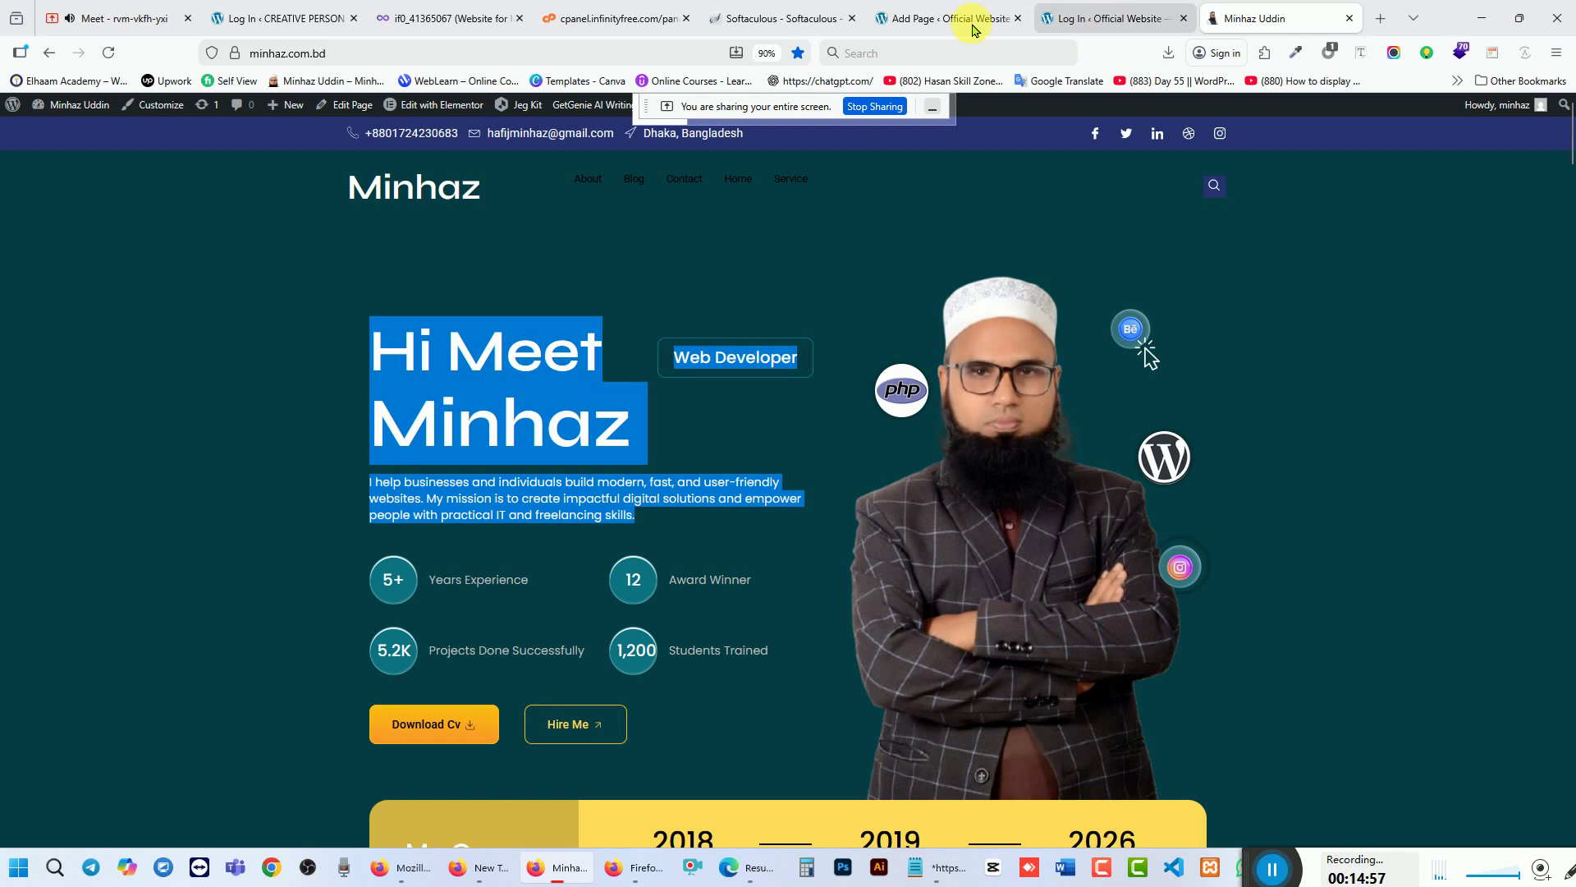
Step: Return to the page being edited and paste the copied intro text into the empty paragraph below the "Welcome to my website" heading
left_click(944, 24)
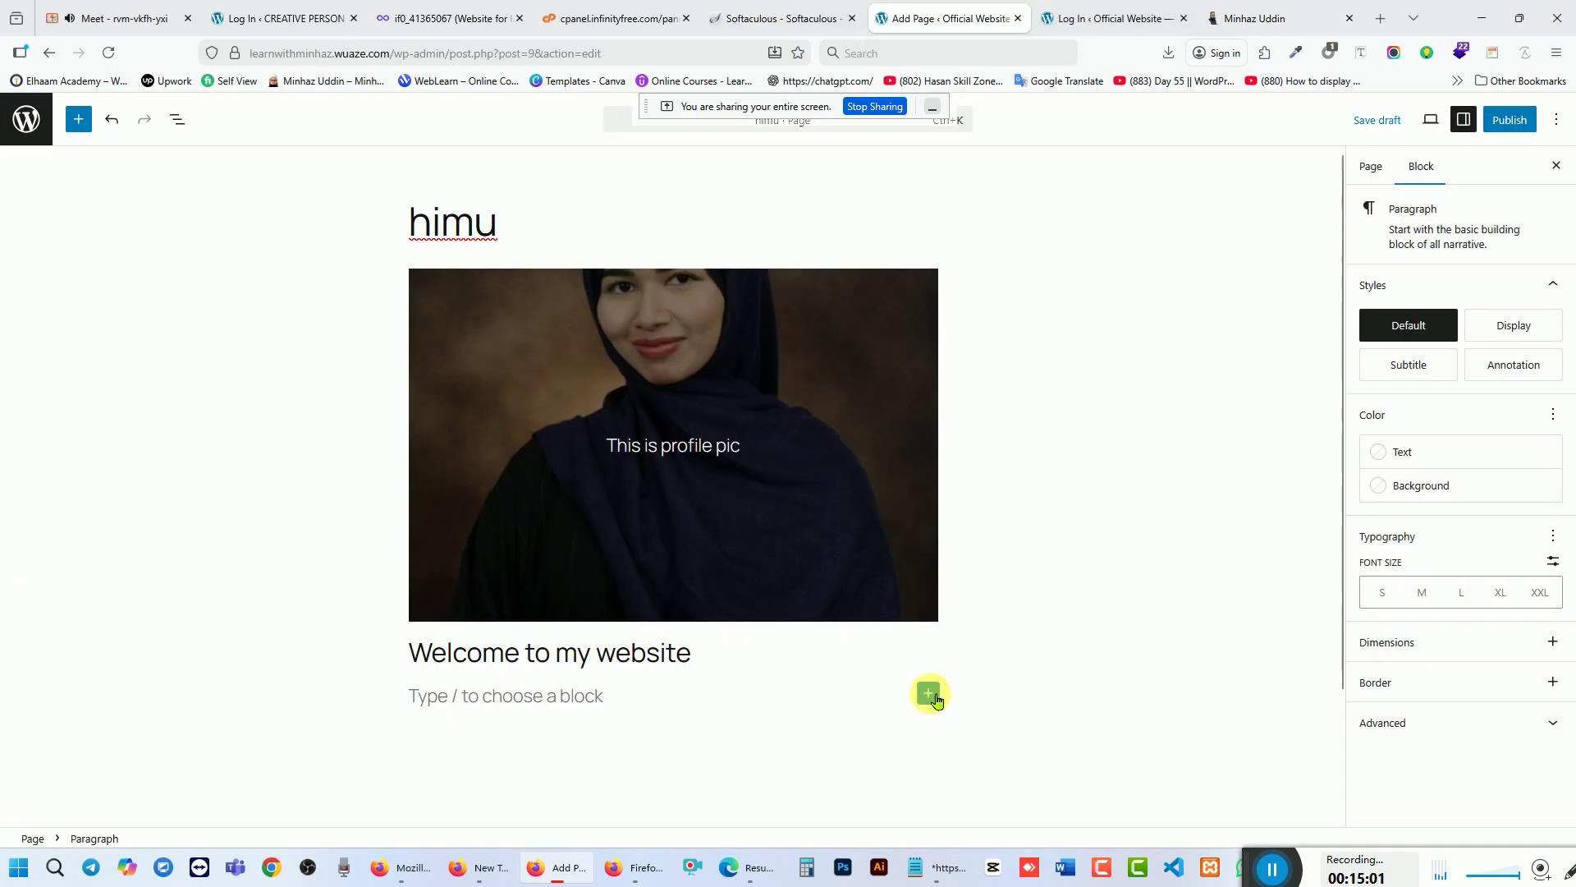
left_click(929, 695)
left_click(1062, 806)
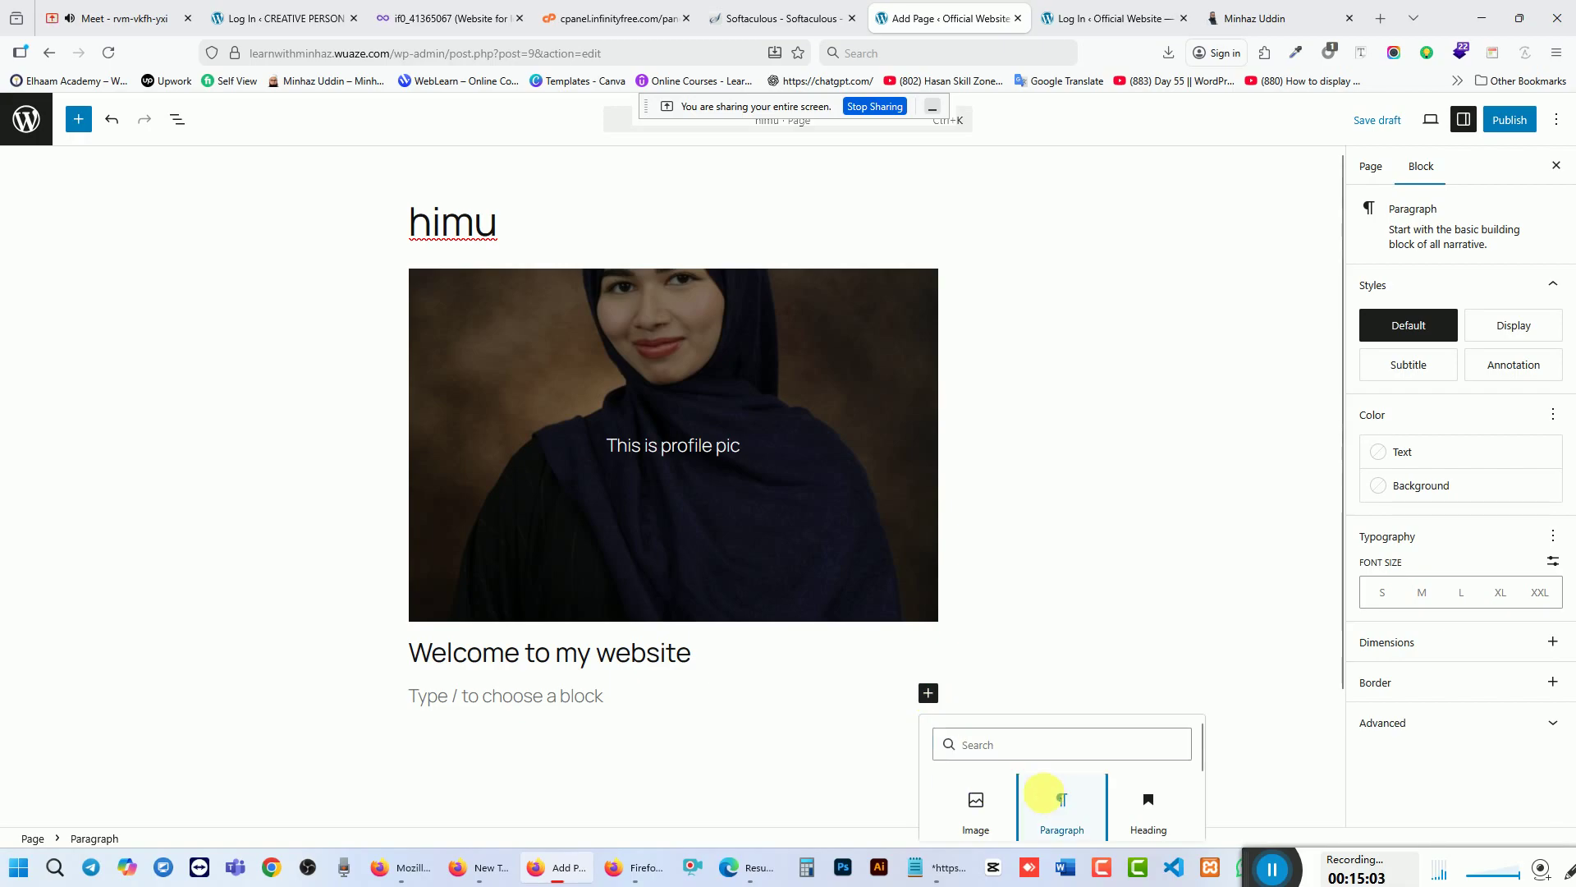
scroll(534, 680, "down", 1)
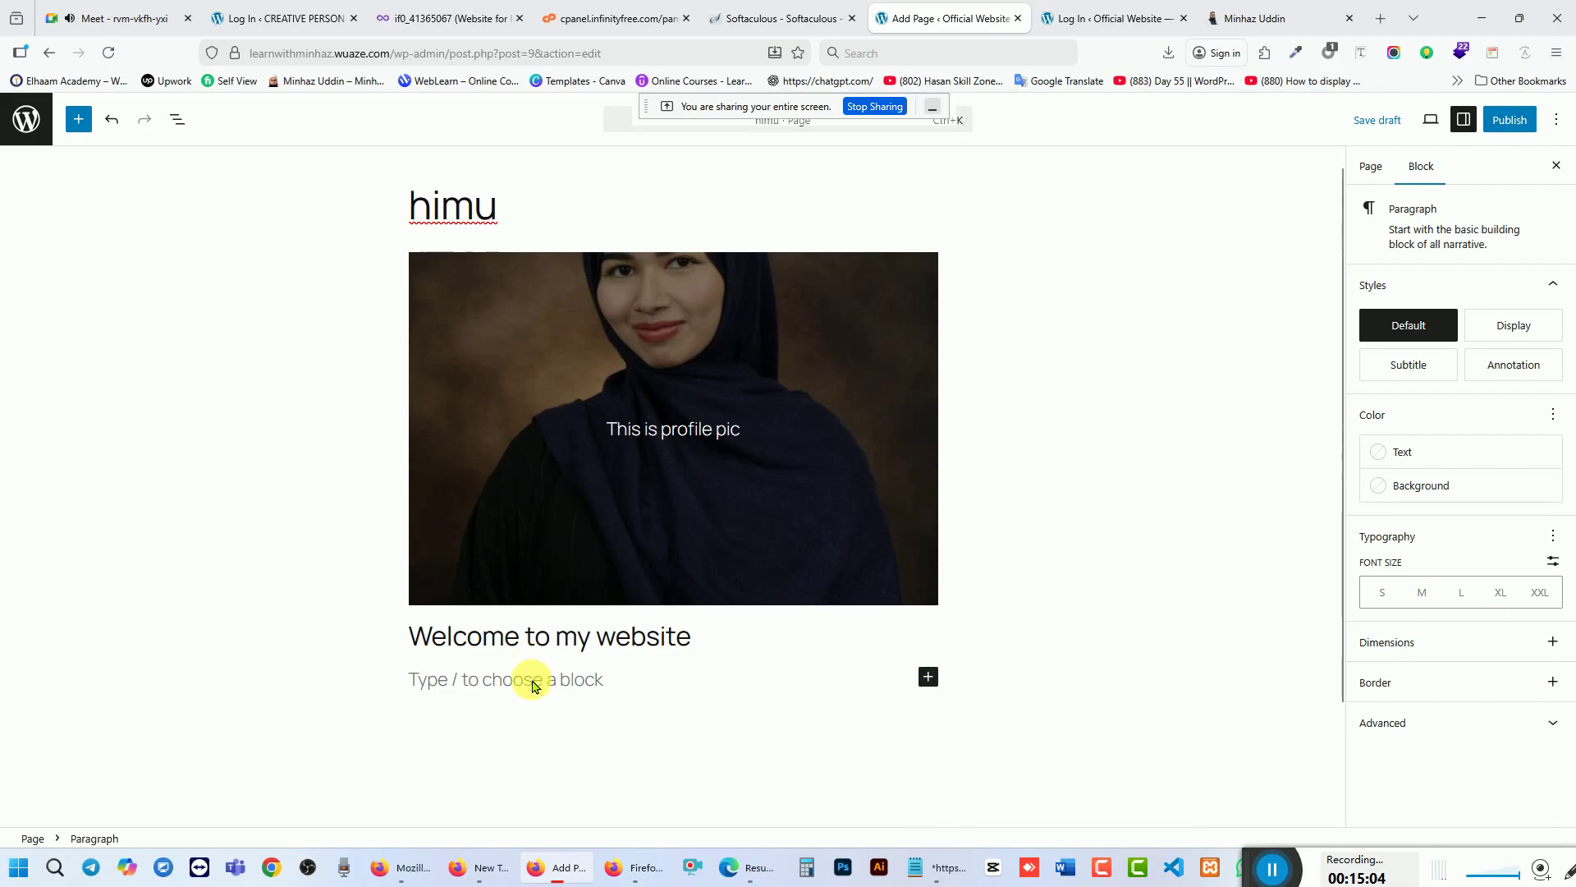
type("Hi meet Web developer I help businesses and individuals build modern, fast, and user-friendly websites. My mission is to create impactful digital solutions and empower people with practical IT and freelancing skills.")
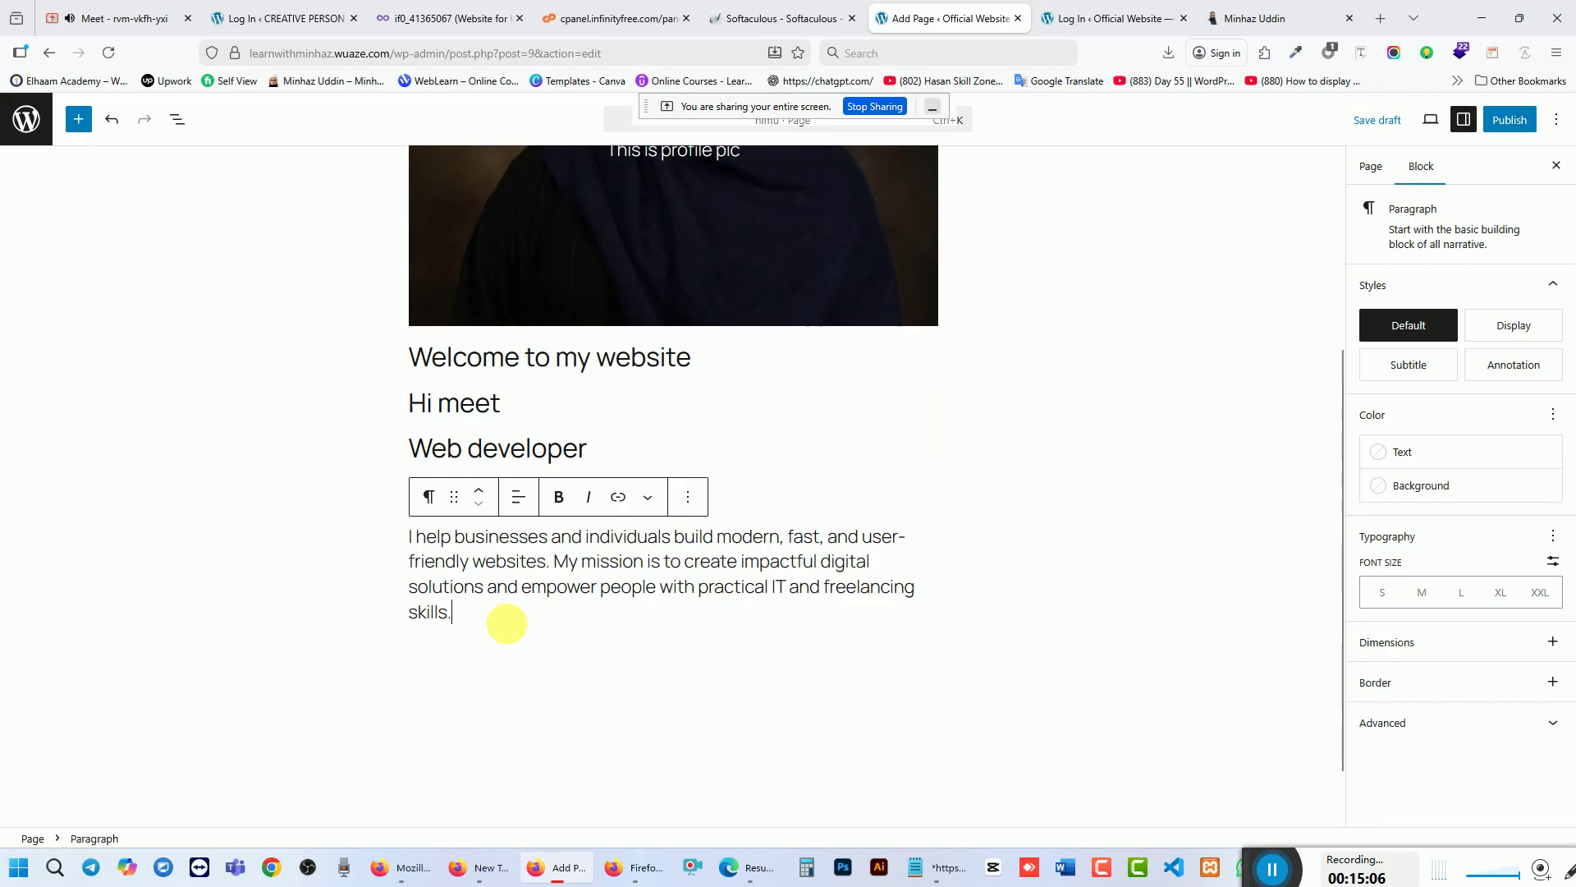
Step: Insert an empty Quote block below the intro paragraph ending "freelancing skills."
key("Return")
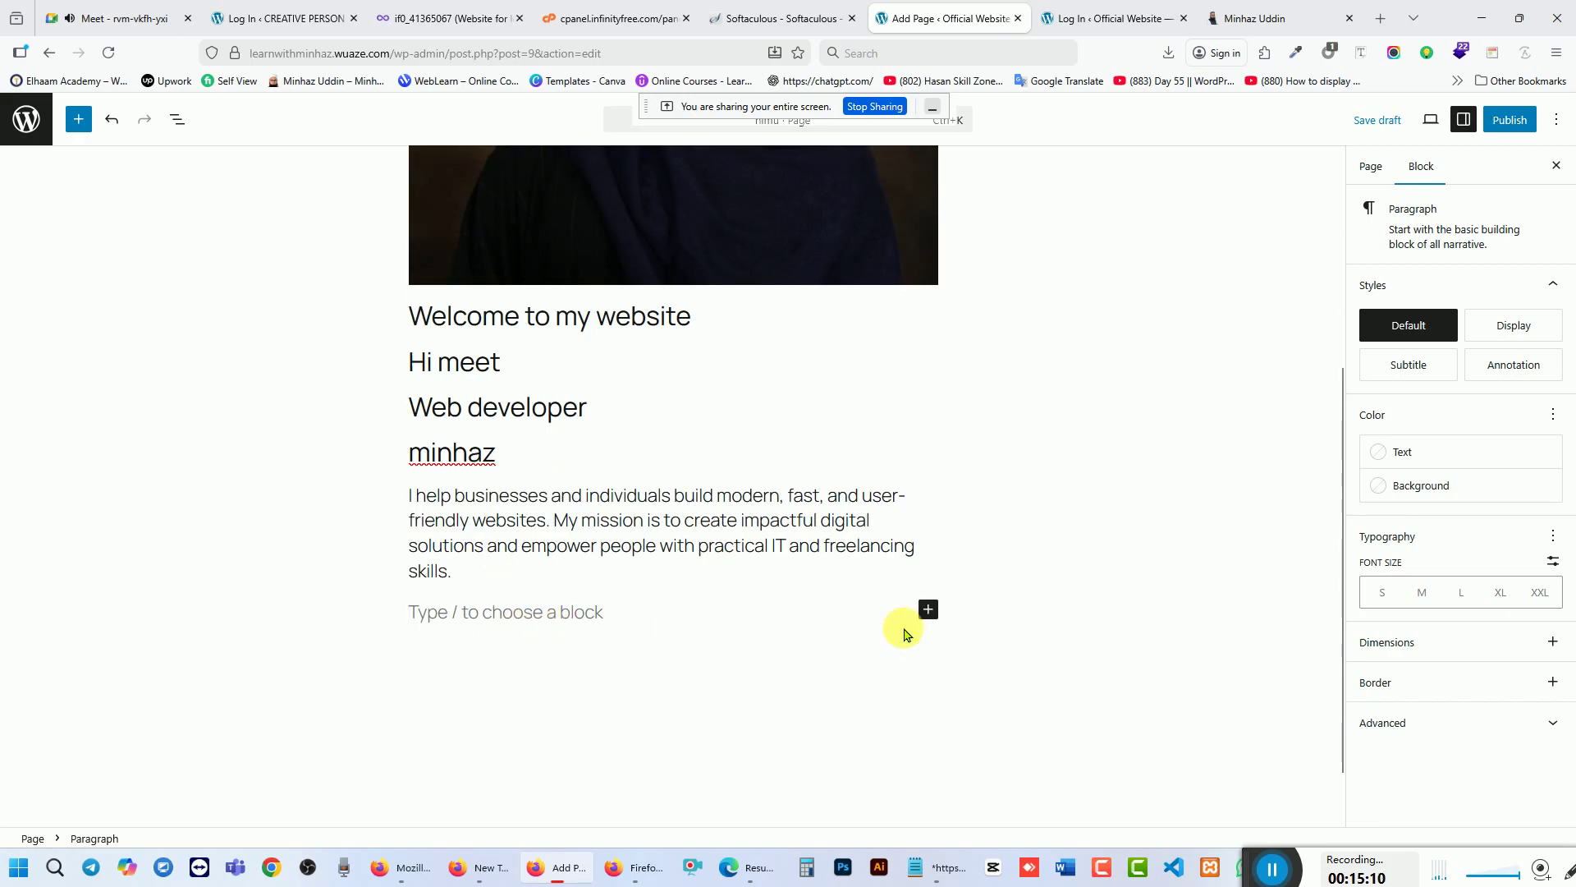
left_click(933, 614)
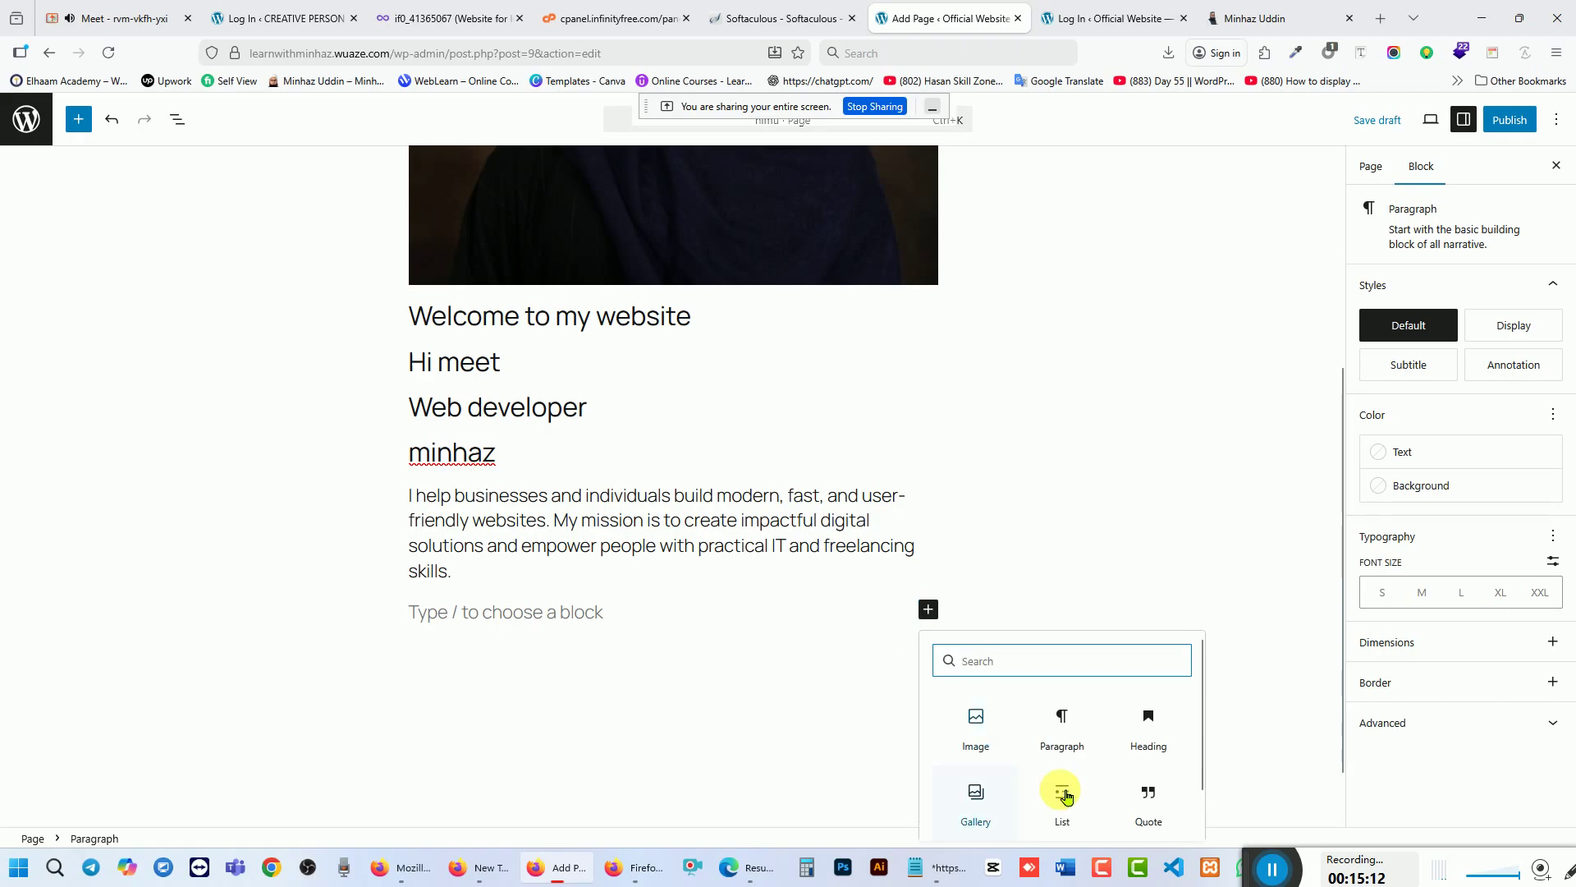
left_click(1148, 809)
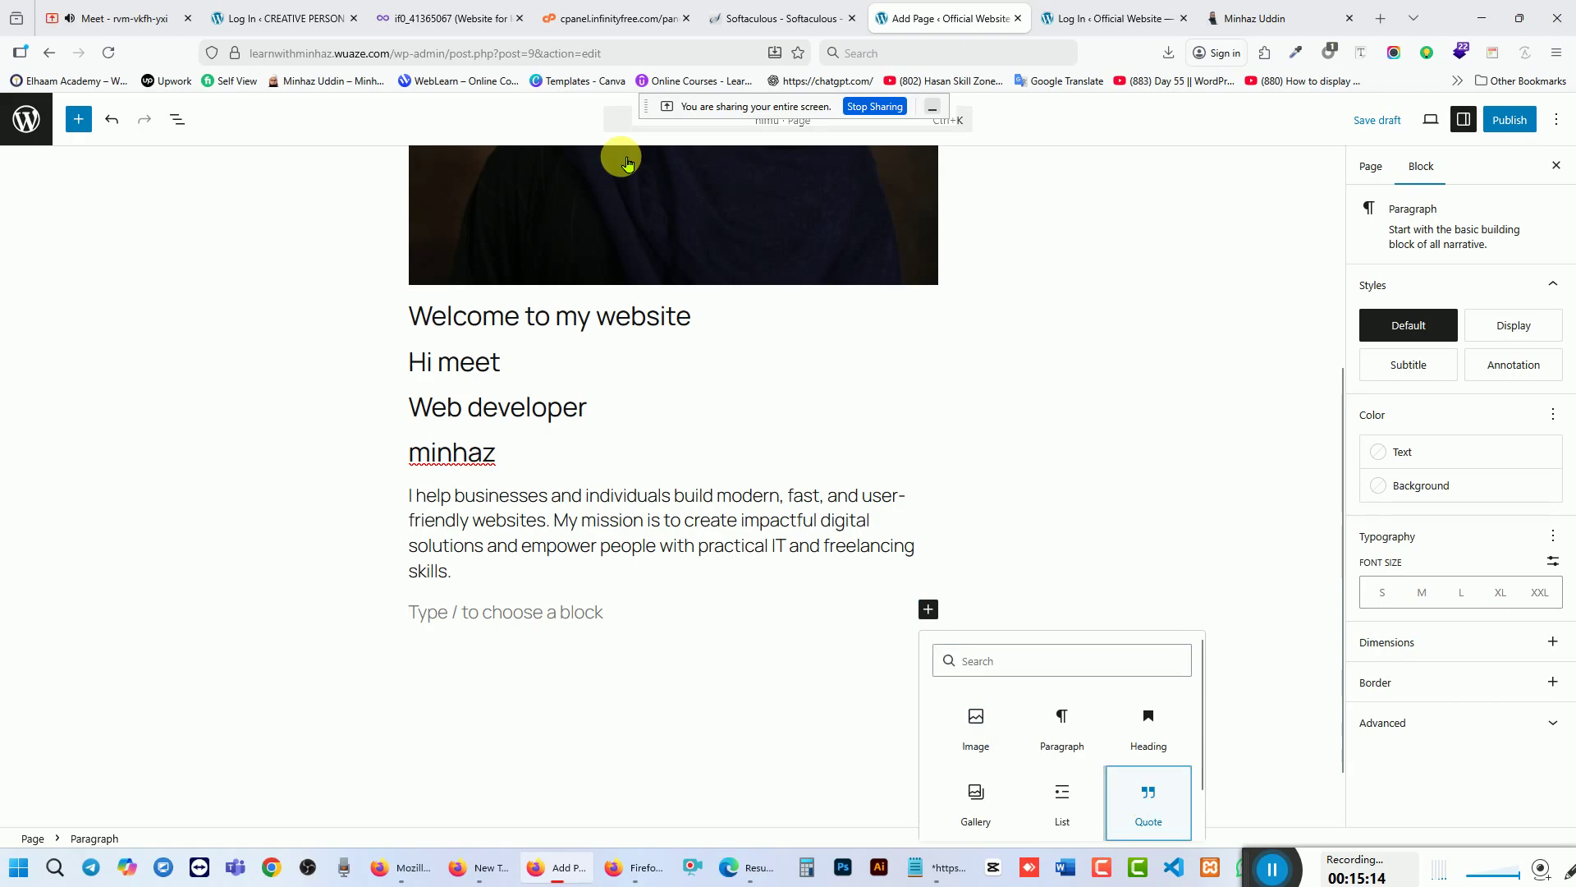
Step: Switch to the portfolio website and copy the "Desing" service card's icon, title and description ending "professional online."
left_click(1288, 24)
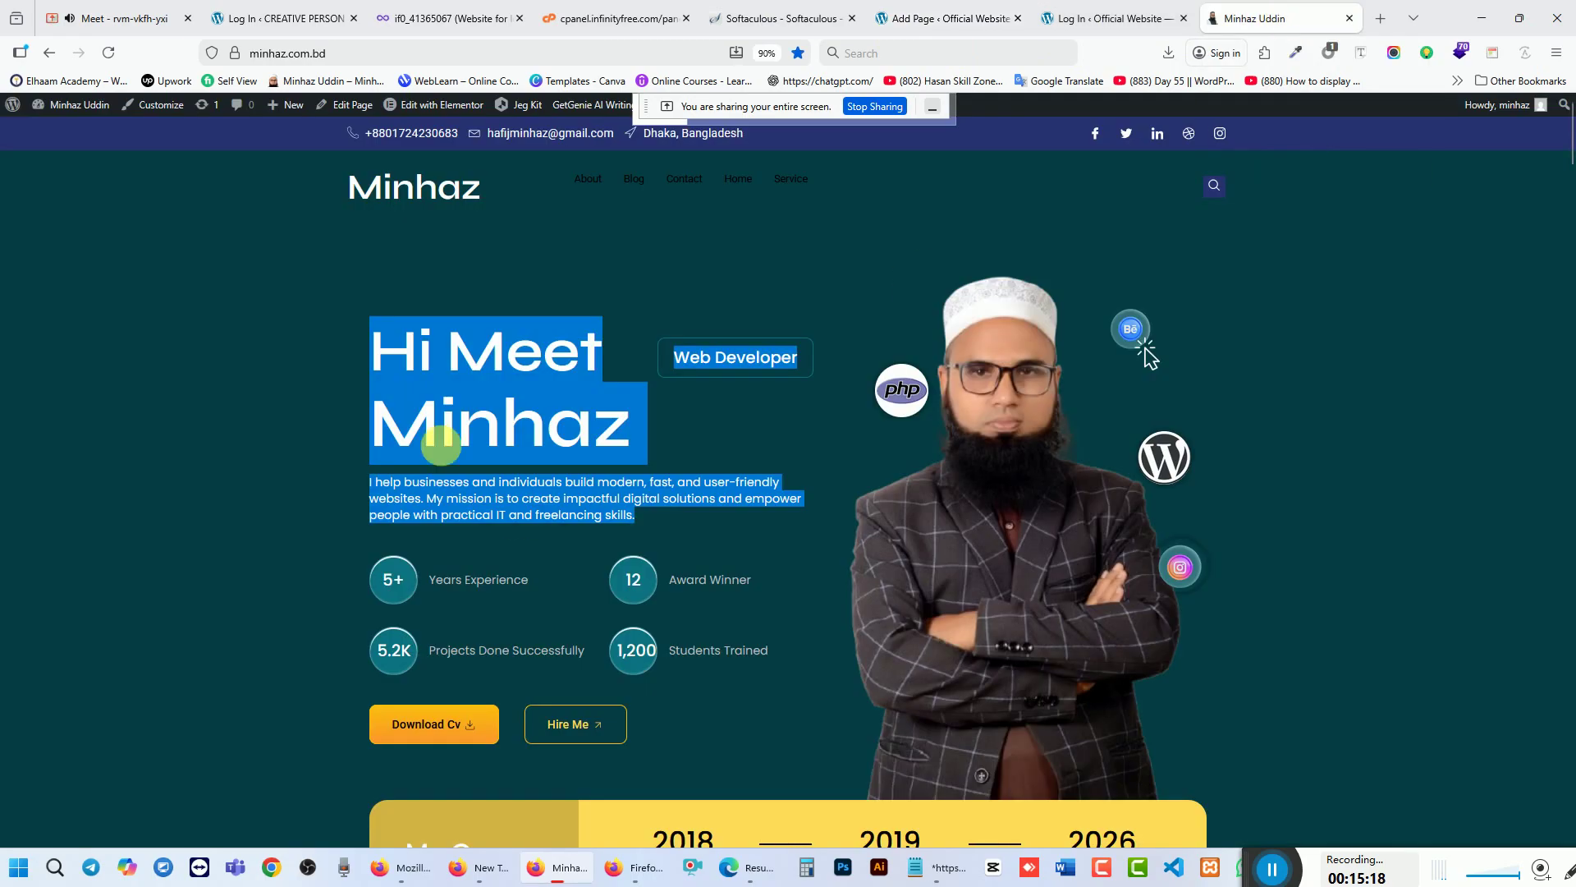
scroll(550, 456, "down", 1)
scroll(574, 460, "down", 6)
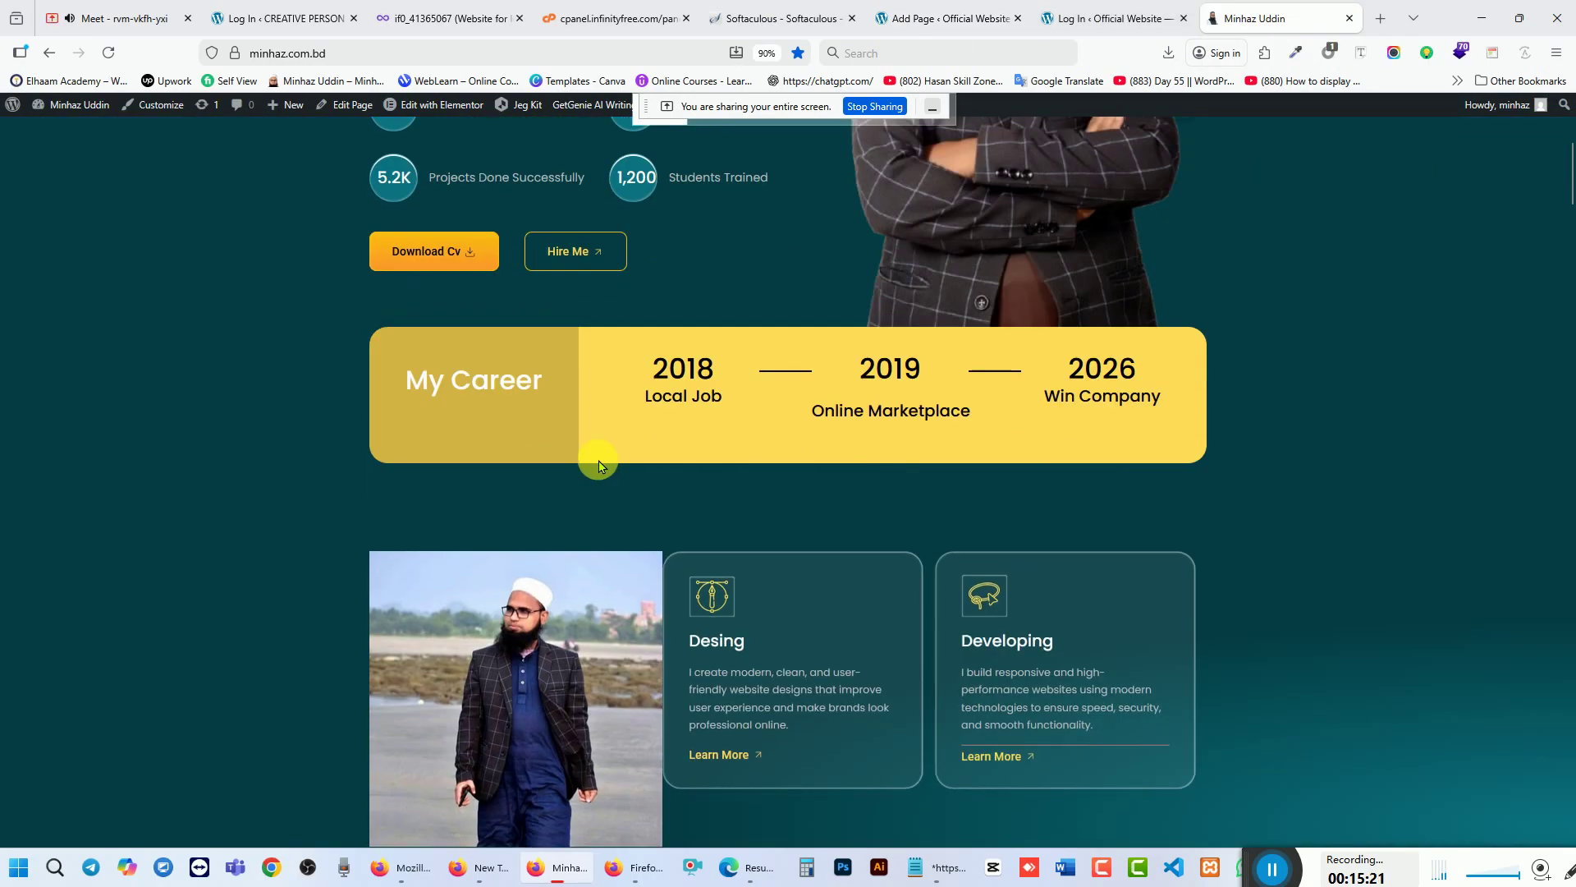
scroll(628, 481, "down", 2)
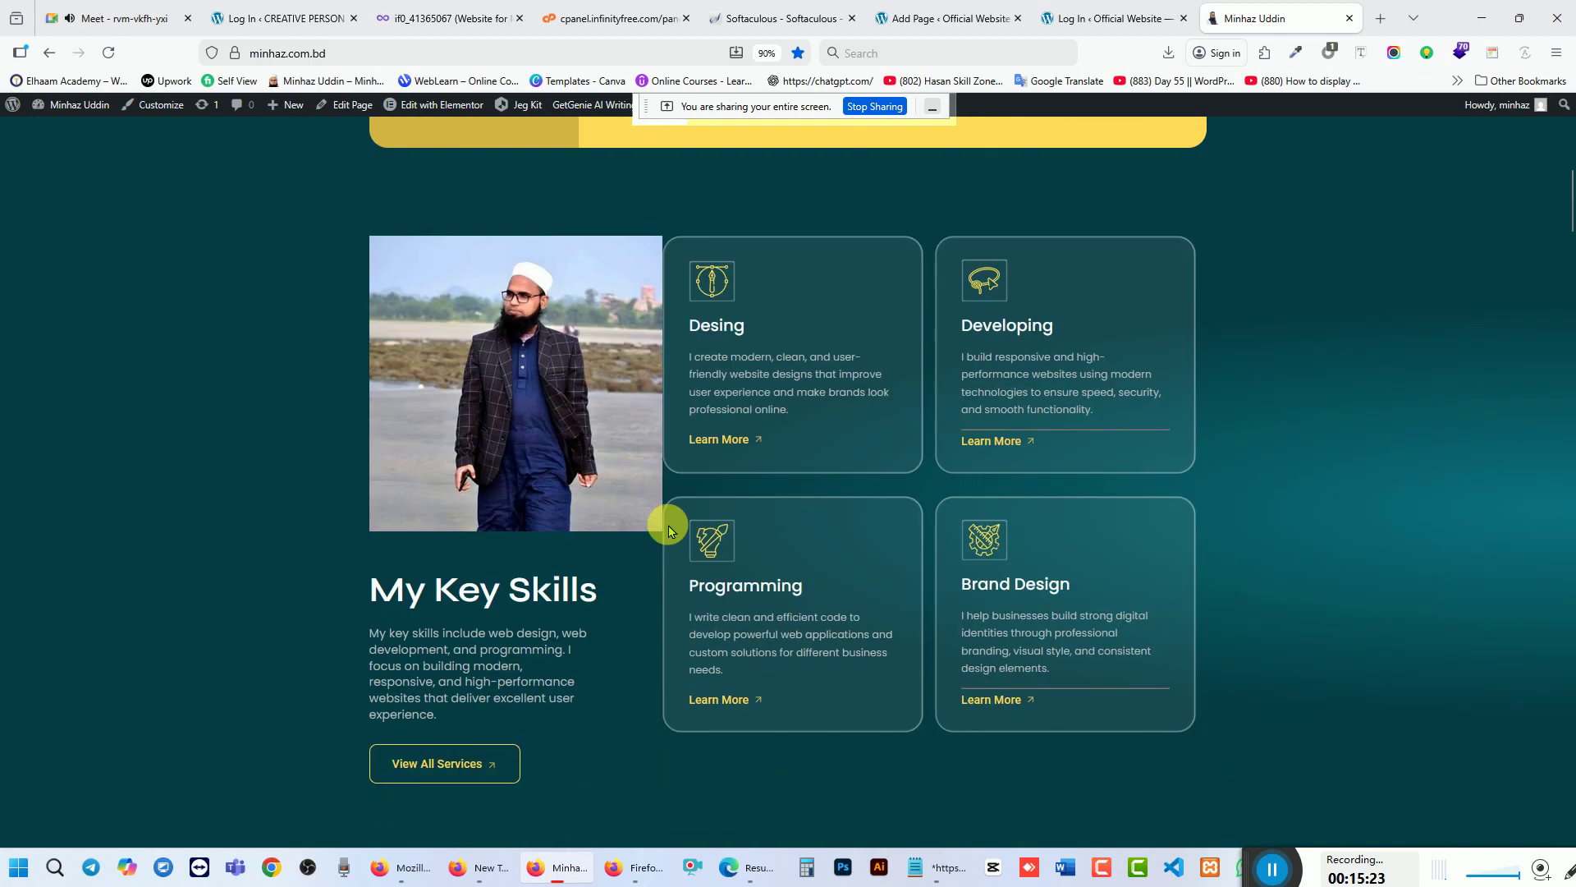
left_click_drag(686, 352, 829, 413)
key("ctrl+c")
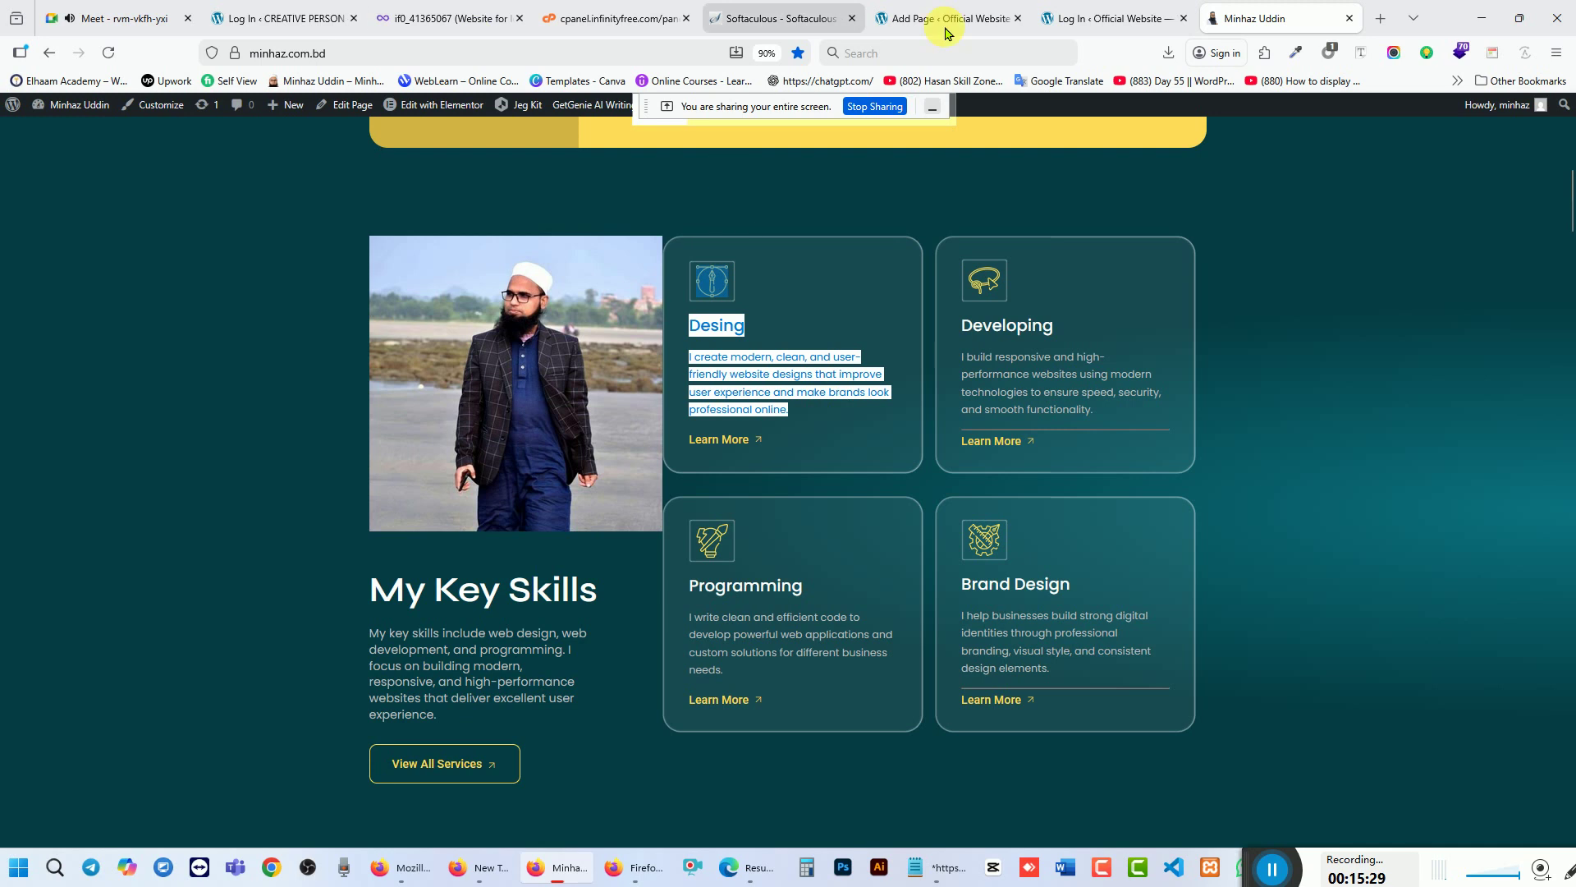
Step: Return to the page being edited and paste the copied "Desing" card content into the empty Quote block
left_click(784, 23)
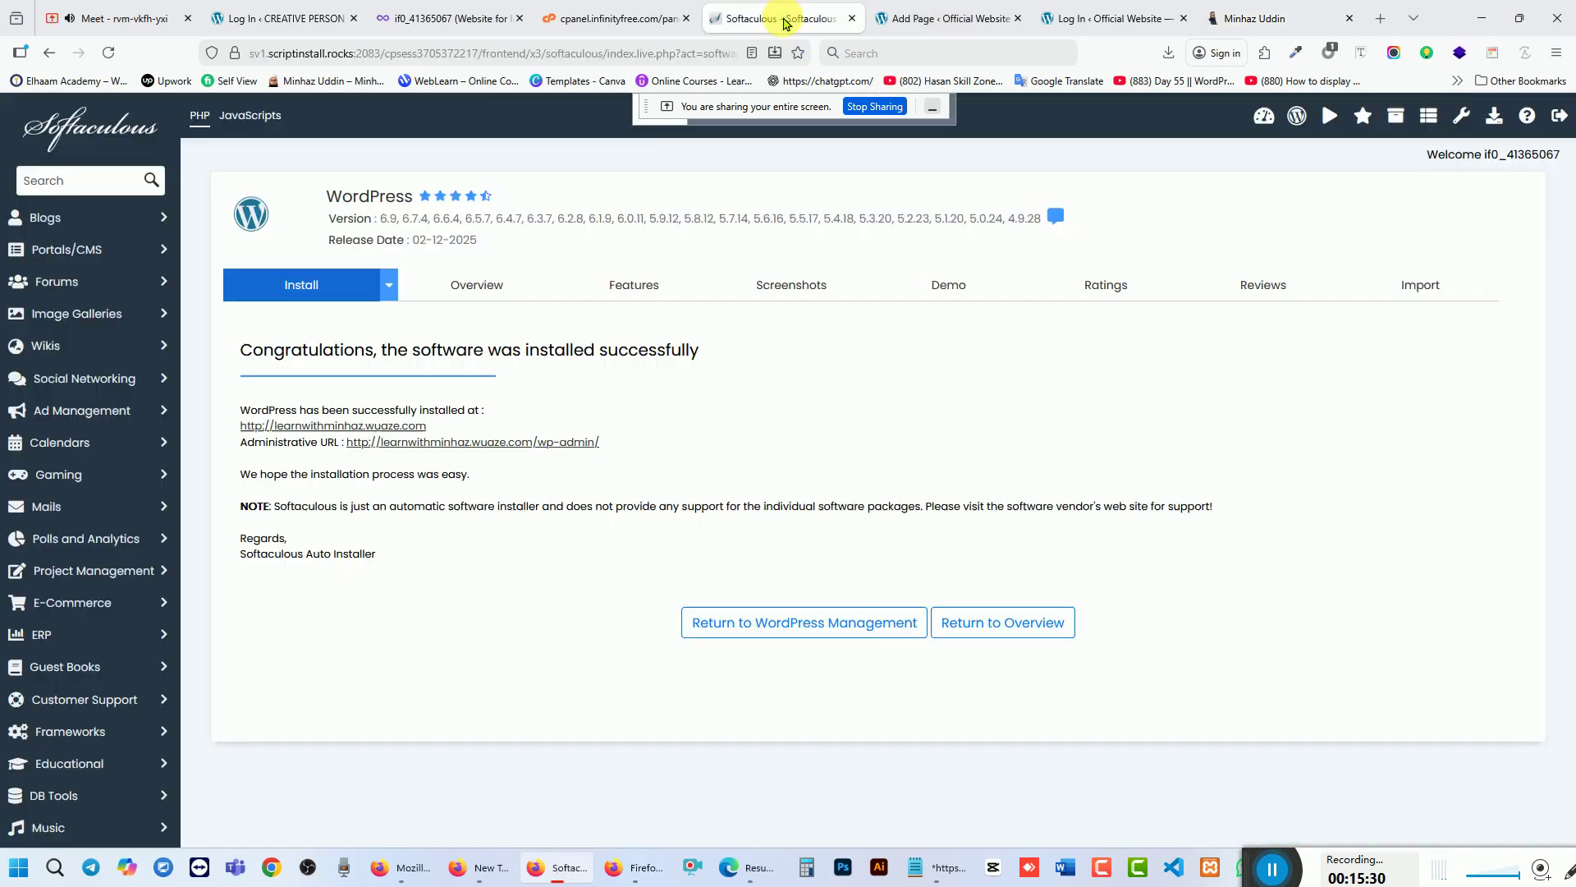
left_click(932, 21)
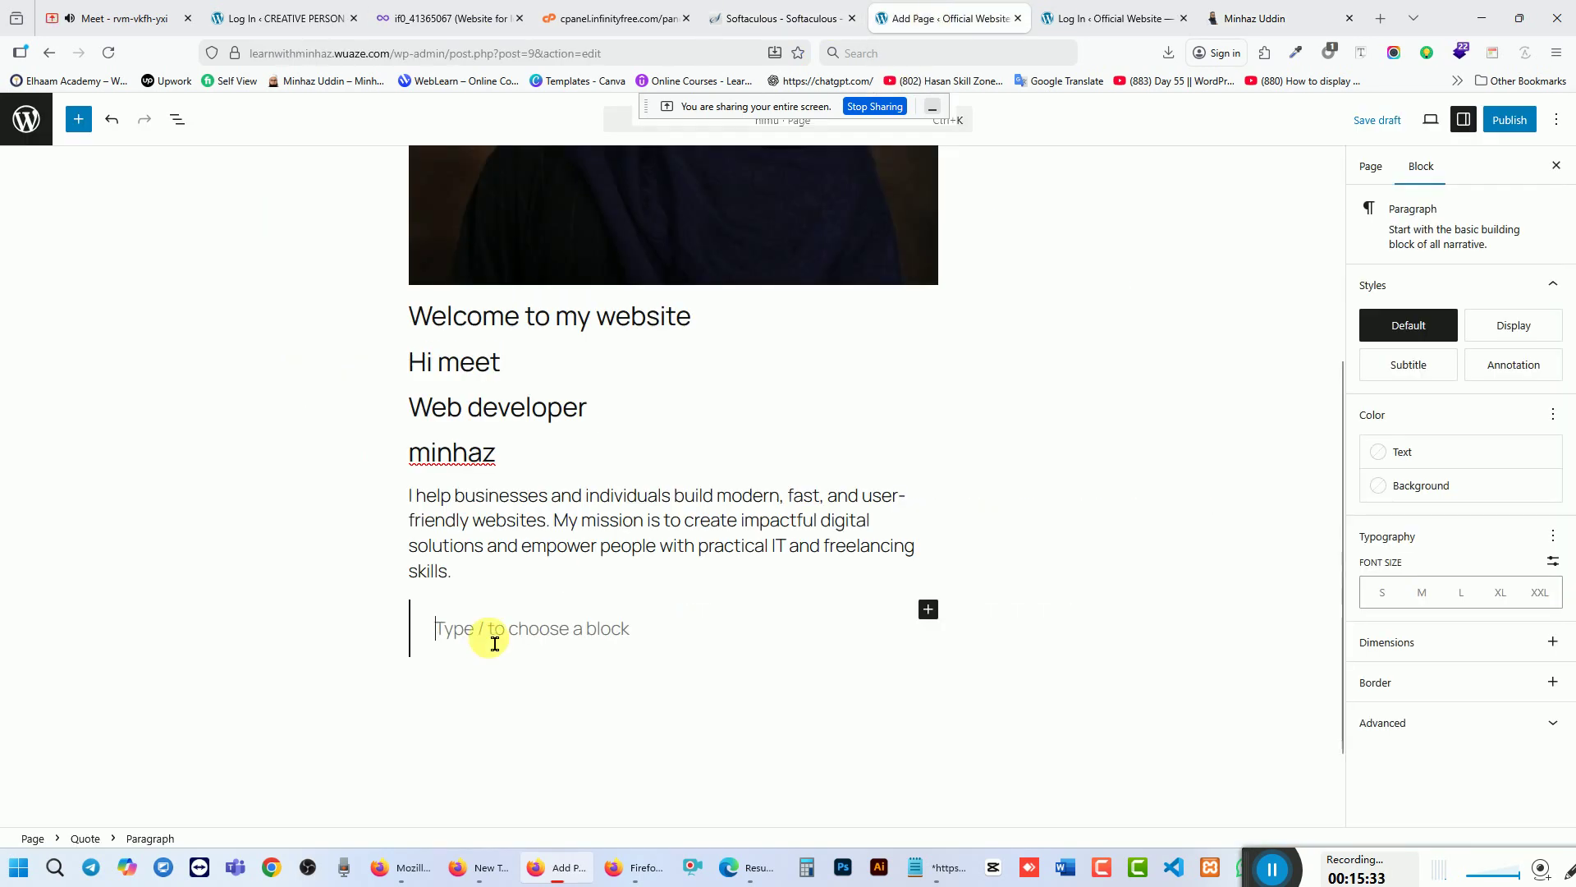
key("ctrl+v")
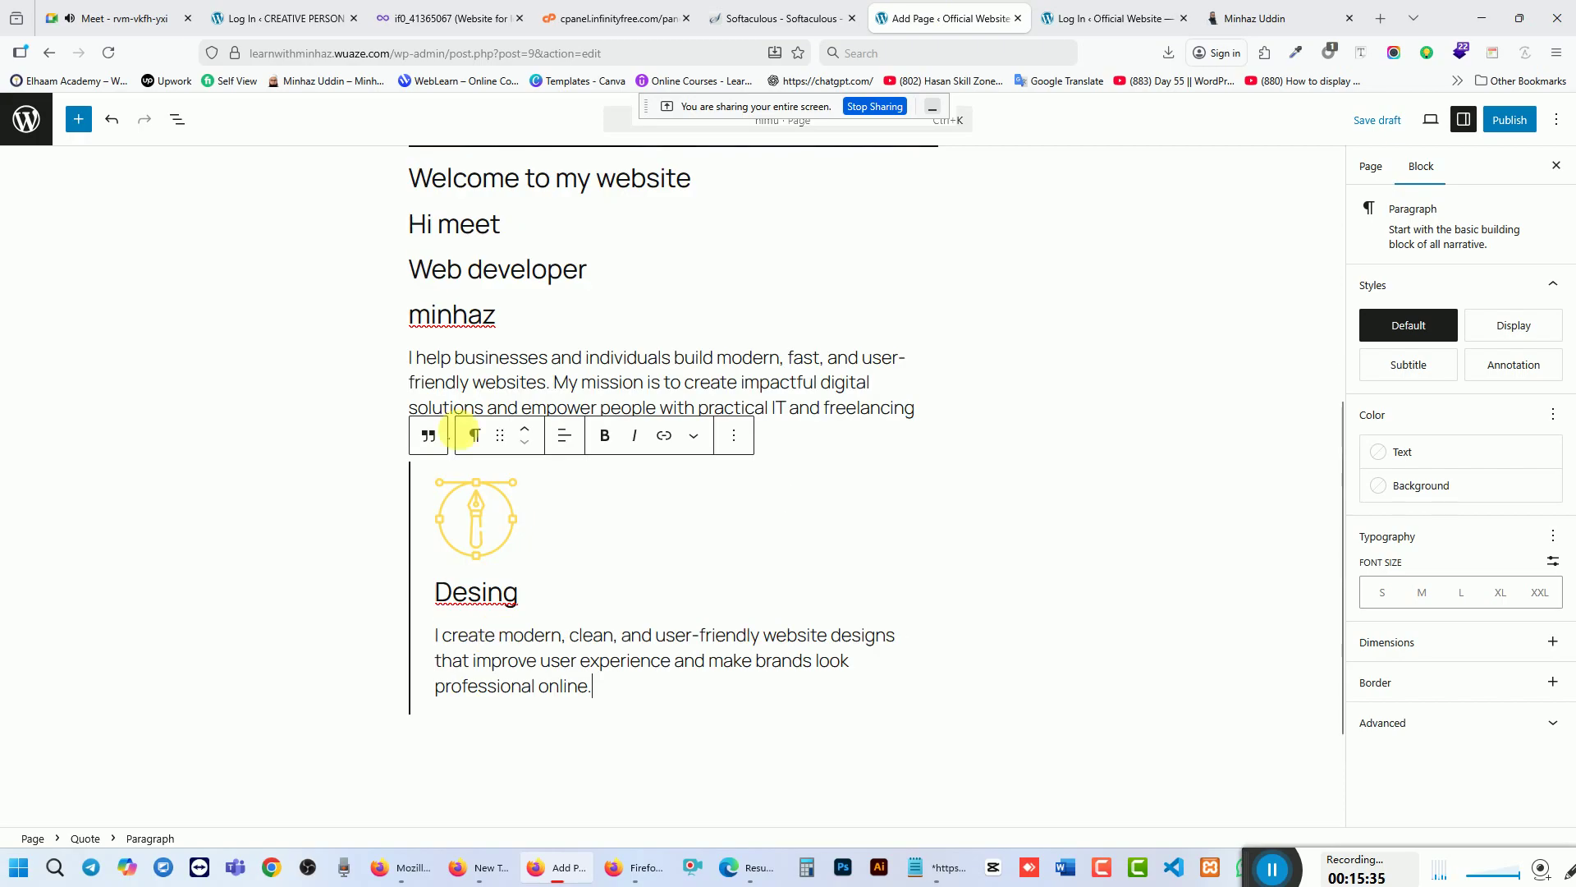
left_click(459, 383)
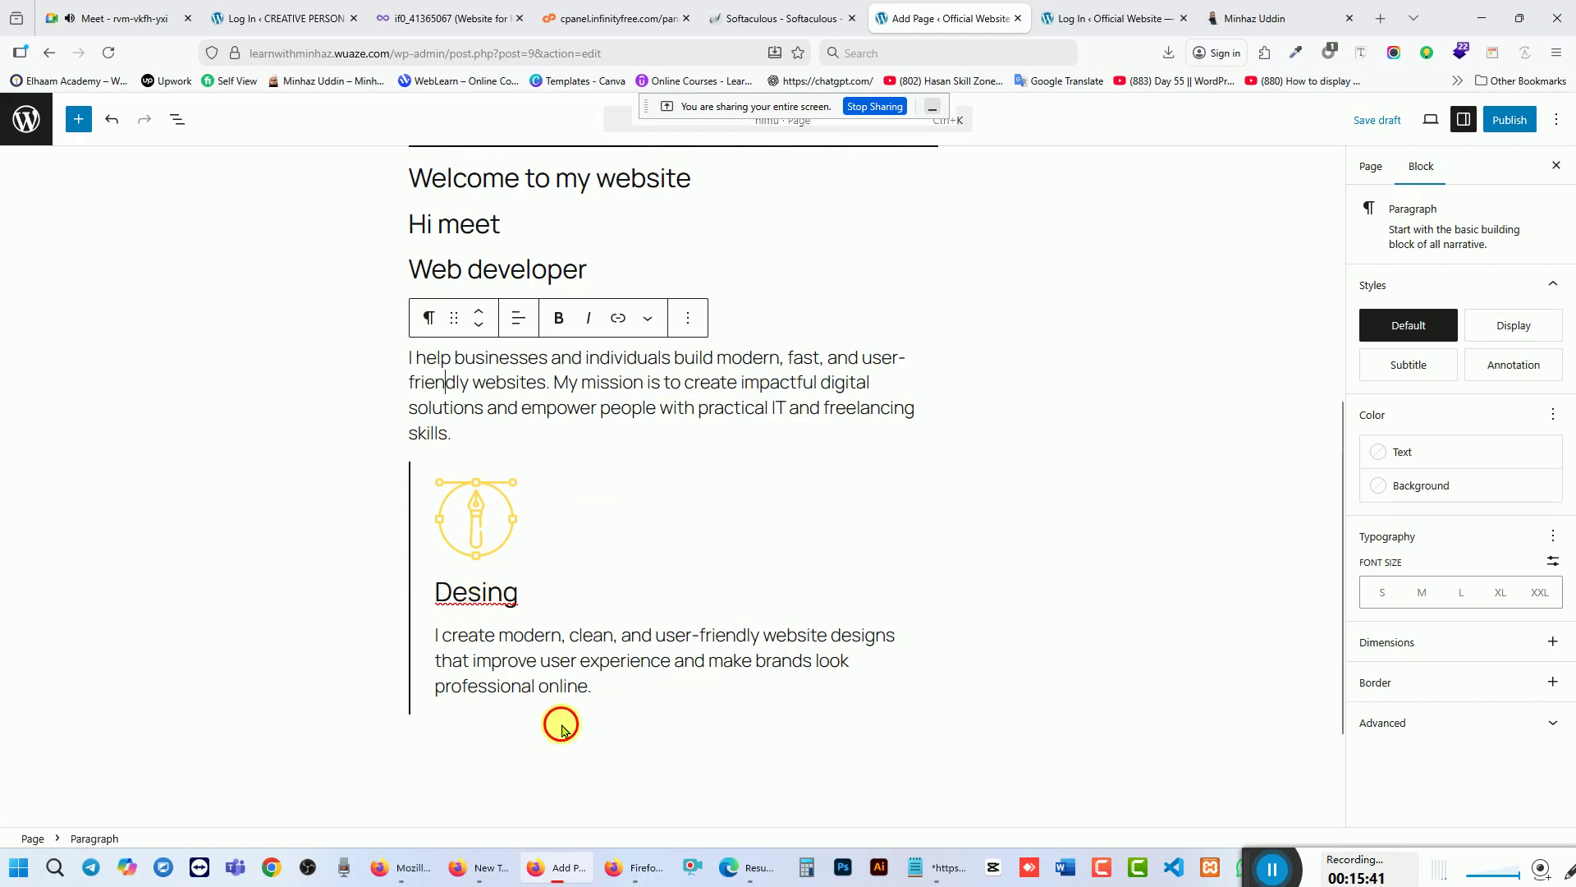
Step: Insert a List block in a new line below the quote
left_click(622, 717)
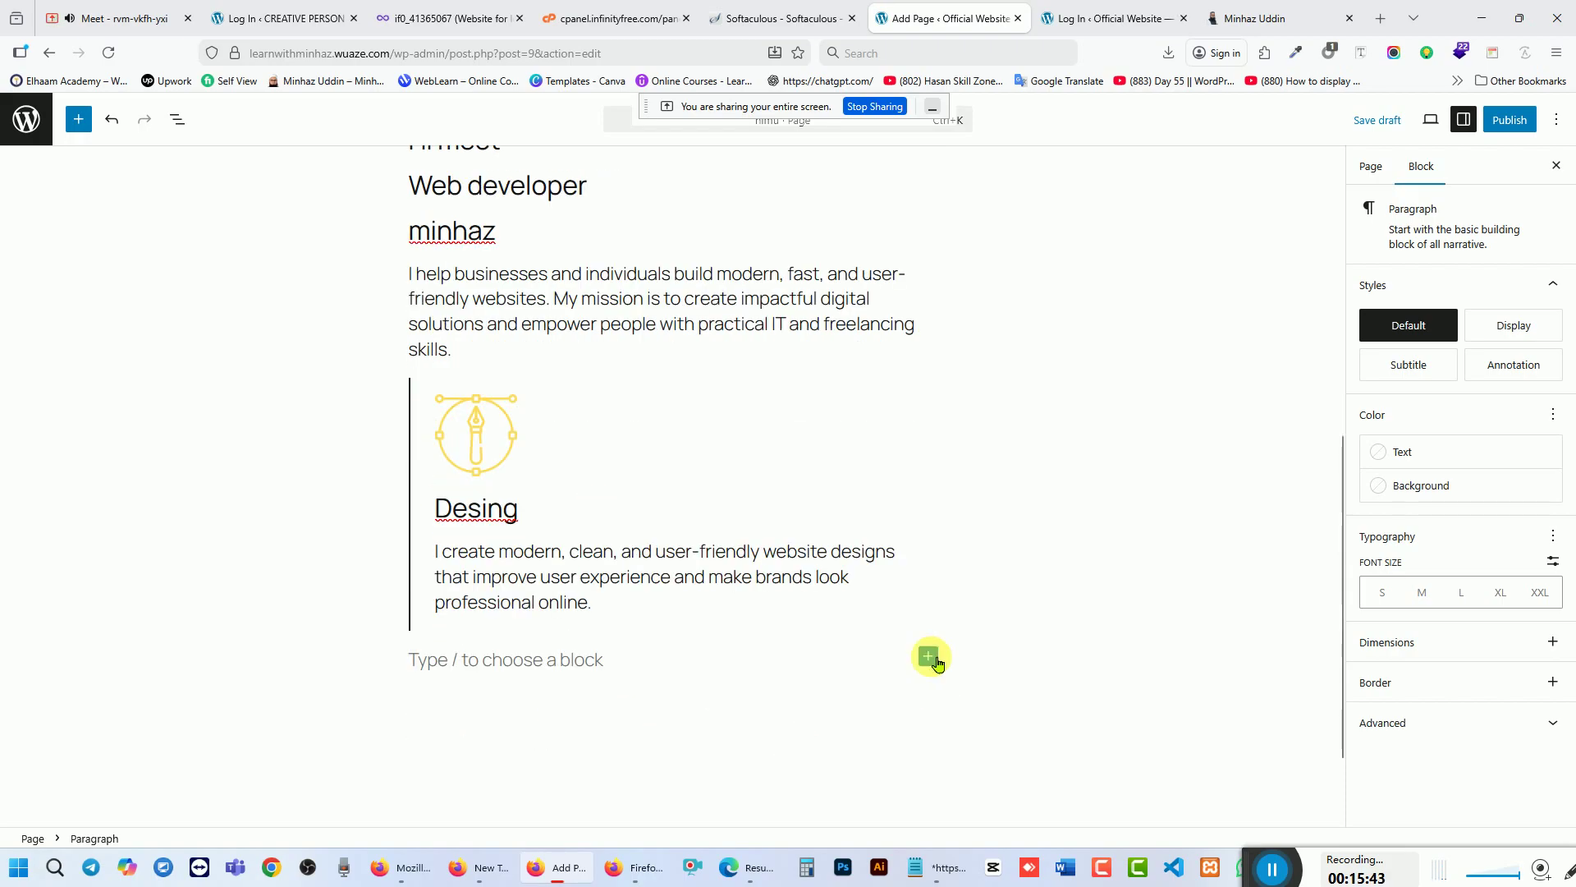
left_click(931, 657)
scroll(1057, 788, "down", 2)
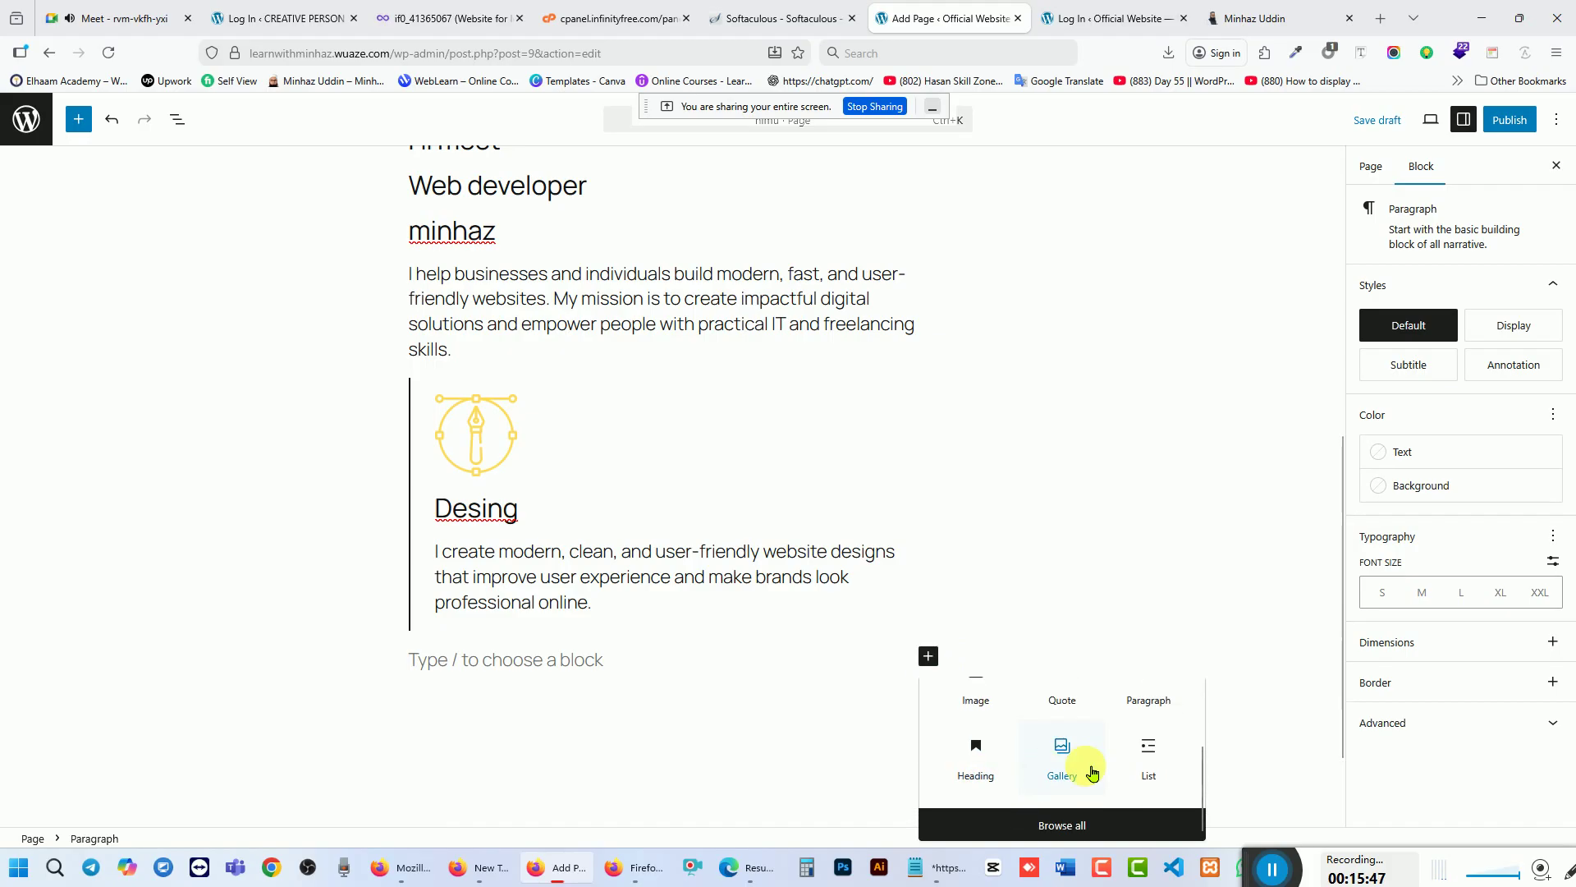
left_click(1158, 749)
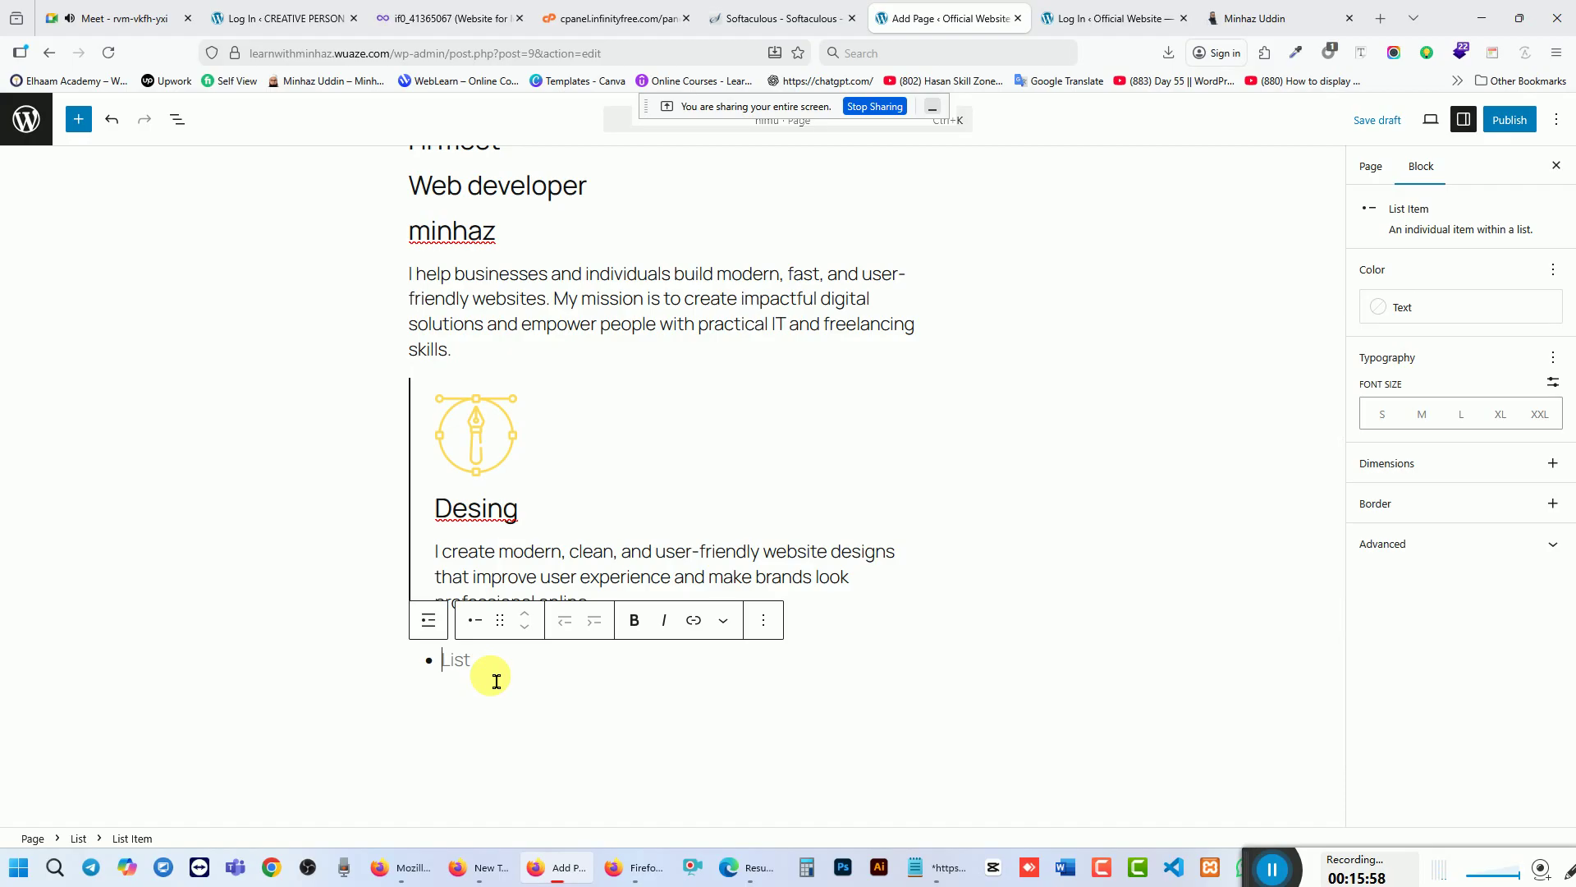
Step: Fill the list with the items "Web desing", "Graphics Design", "App", "UI/UX Design", "Figma" and "content"
type("Web desing")
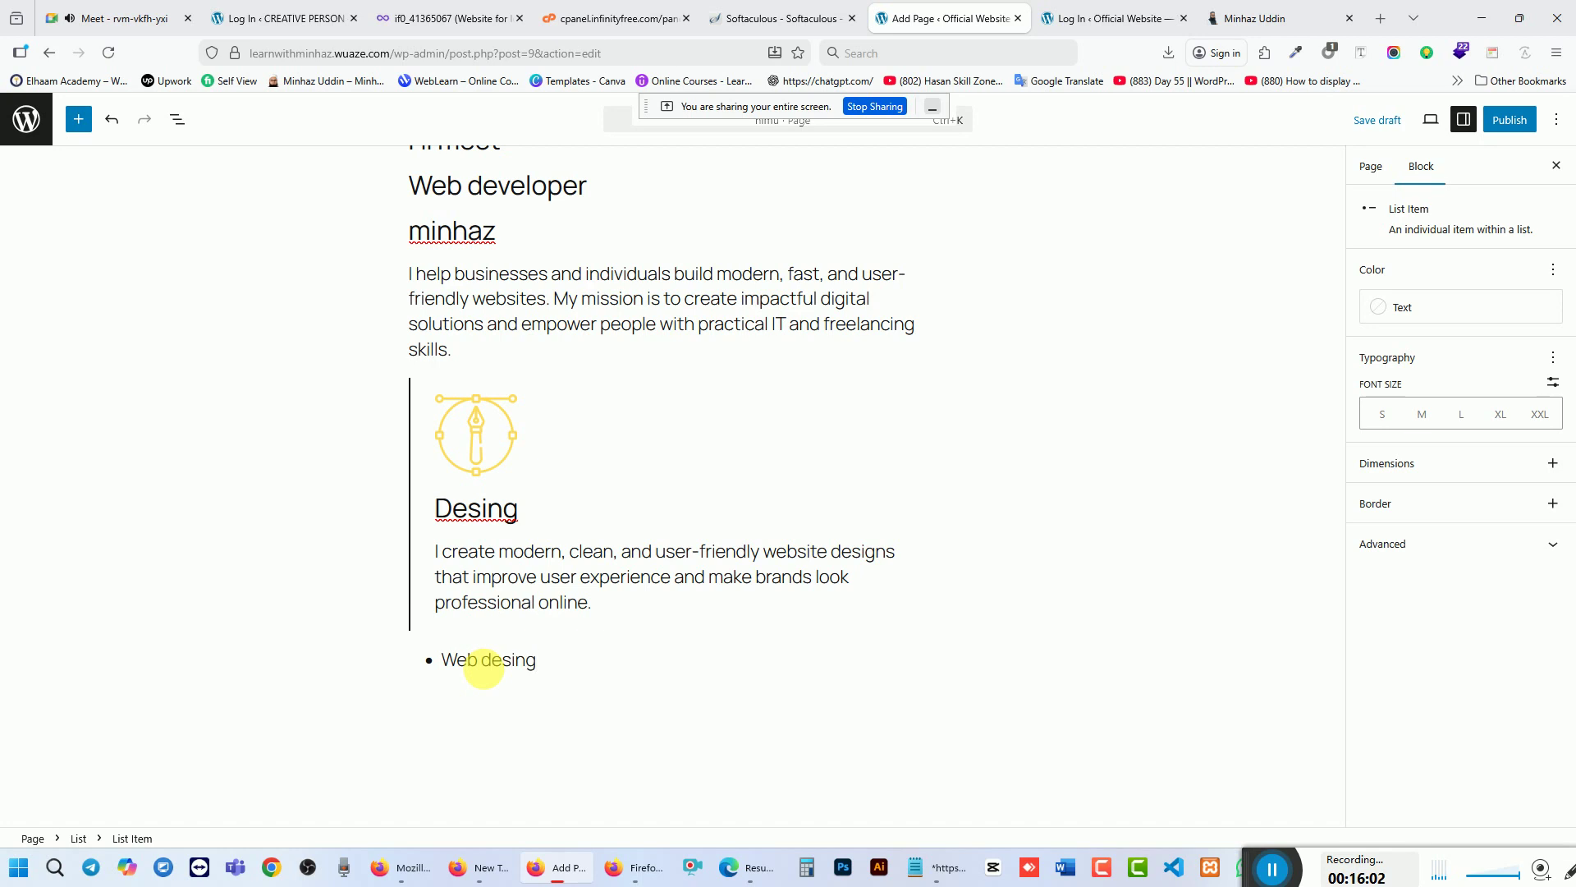
key("Return")
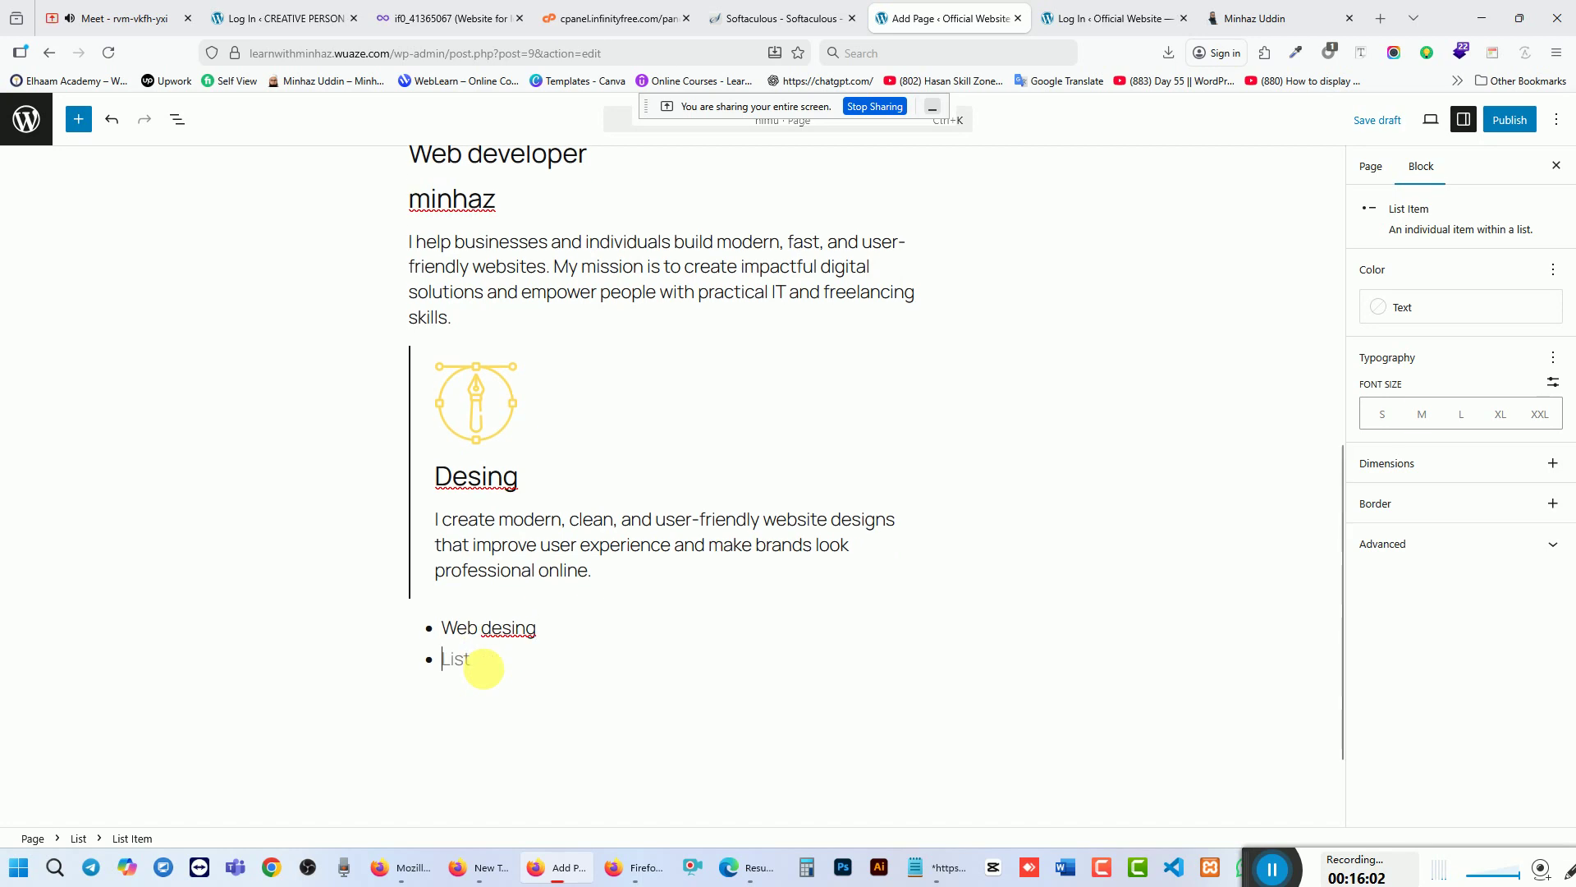
type("Graphics Design")
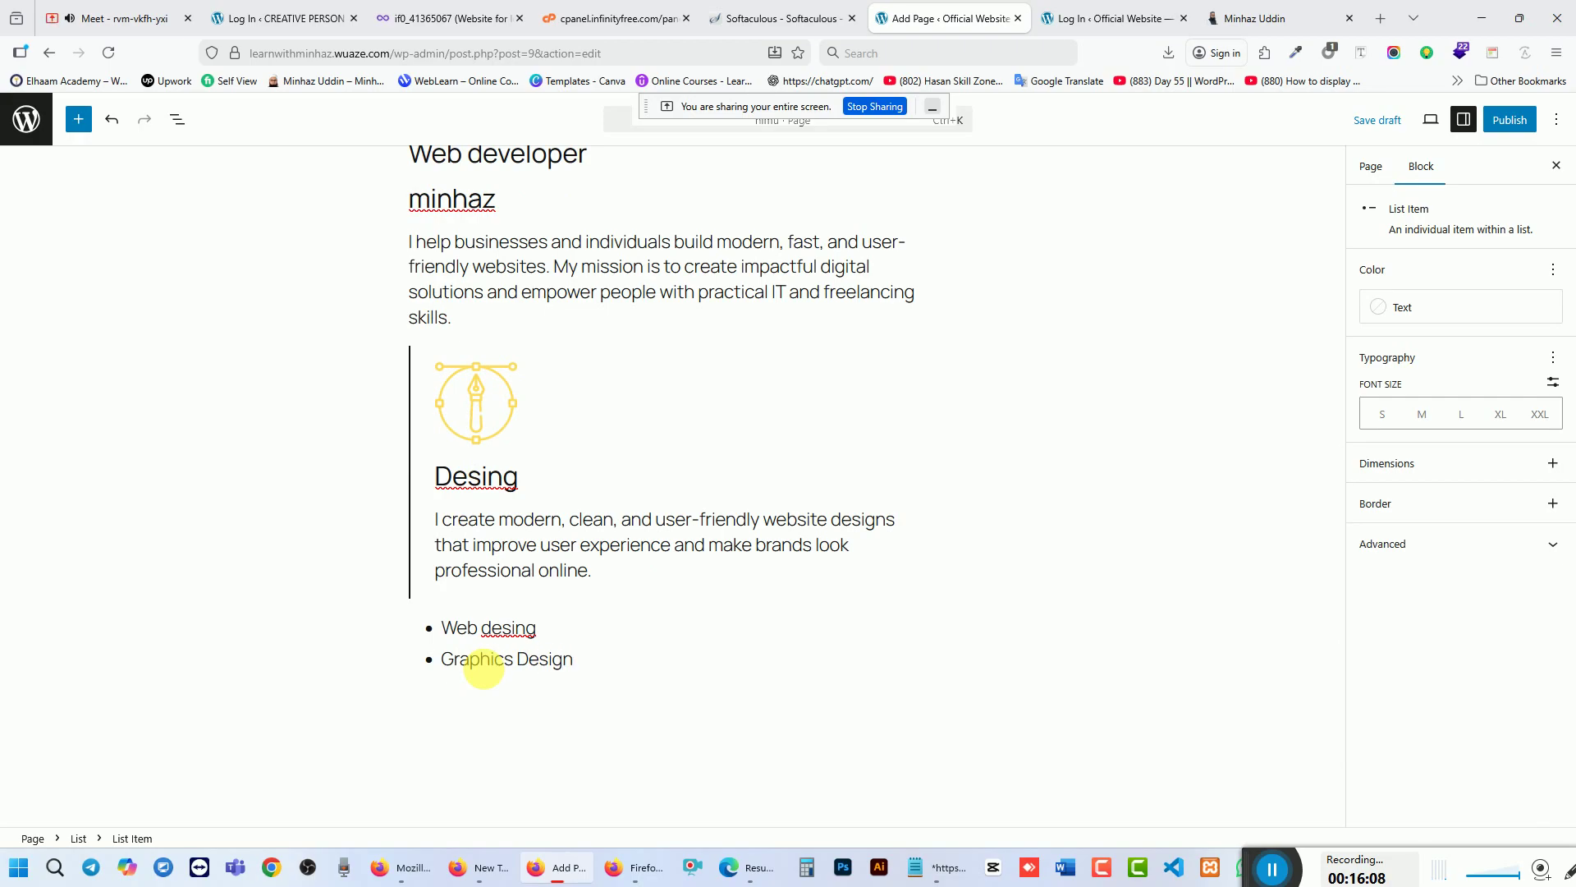
key("Return")
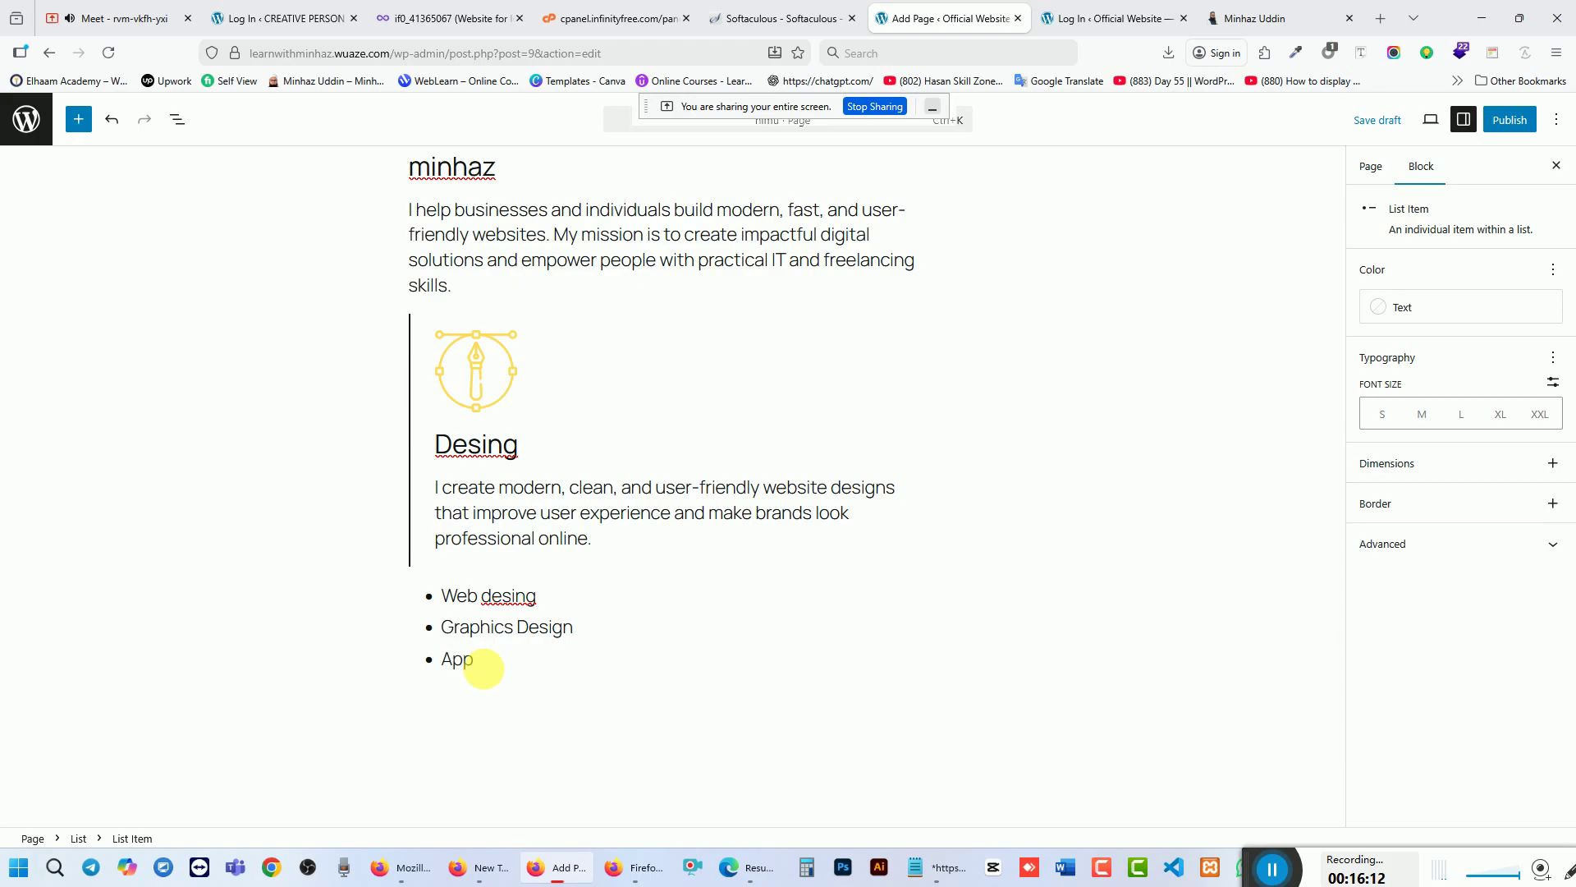
key("Return")
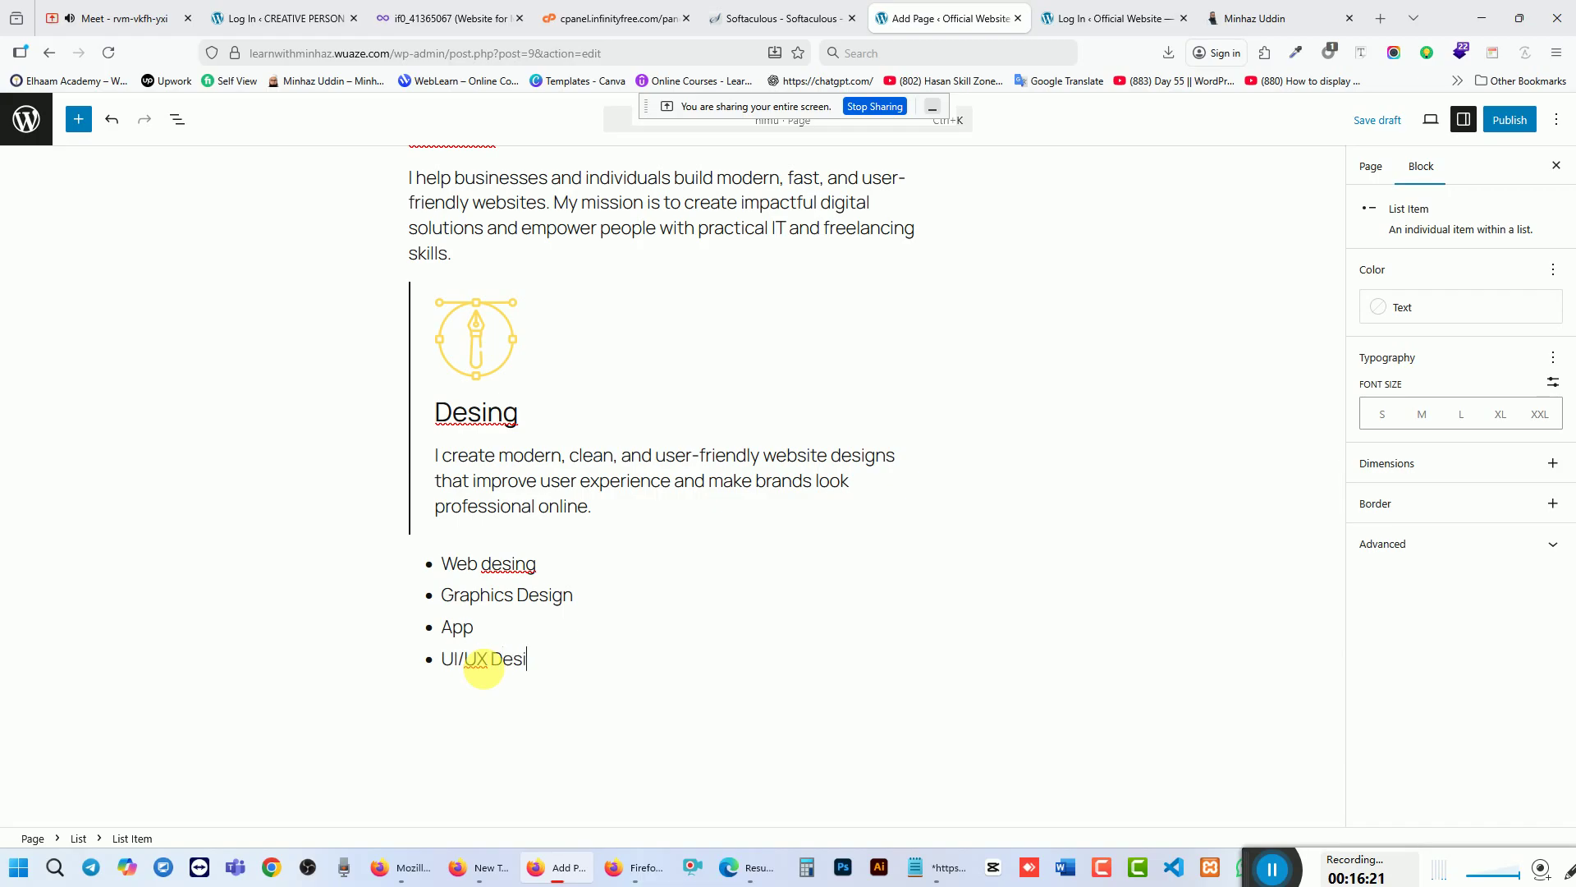
key("Return")
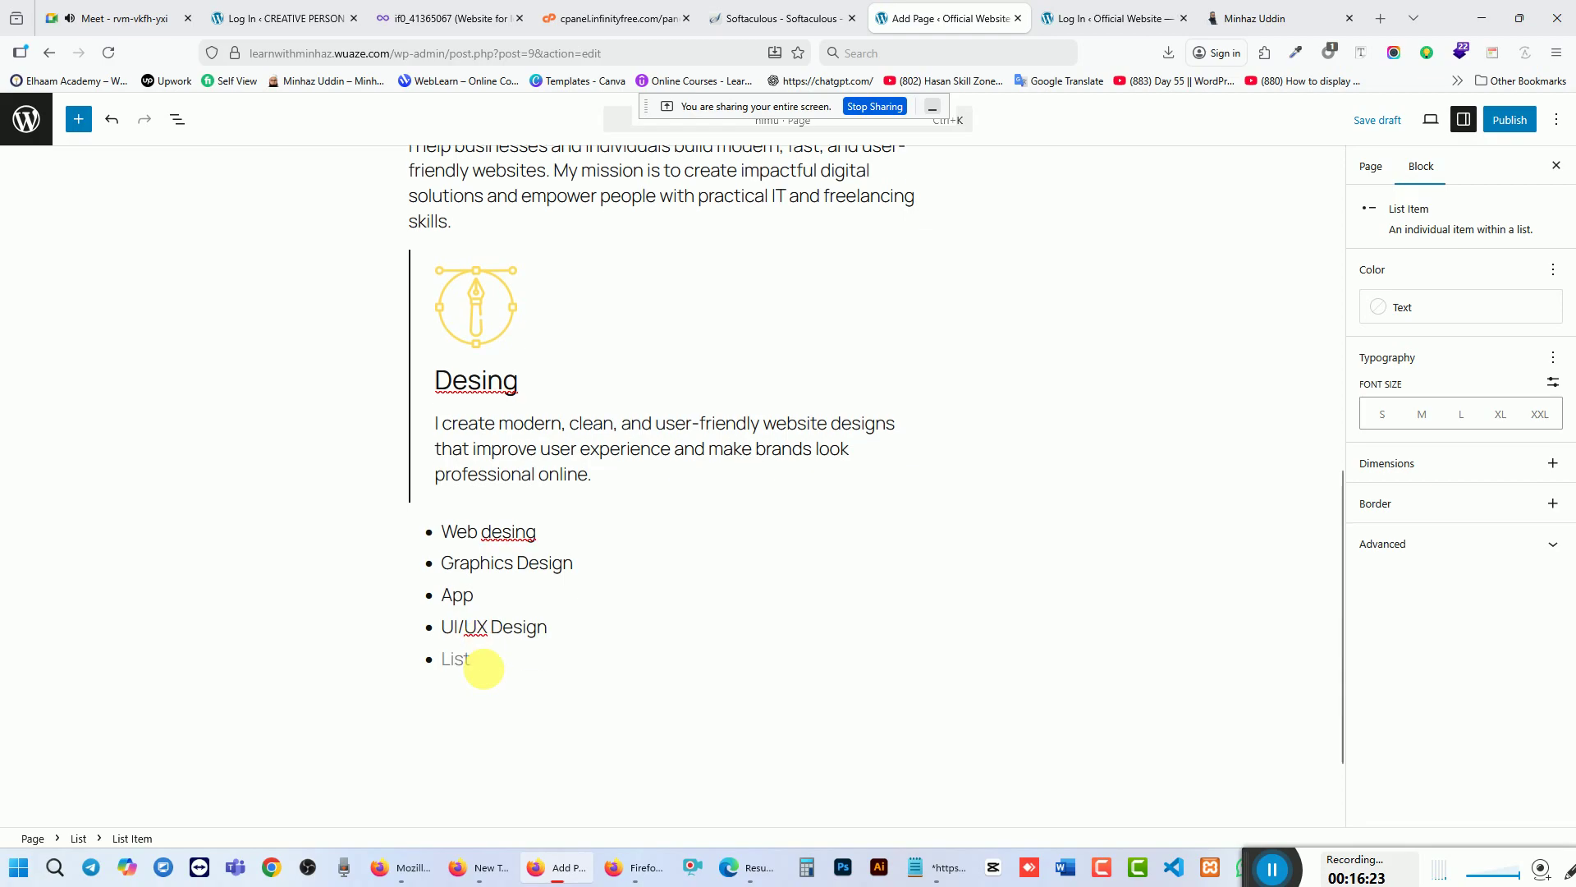
key("Return")
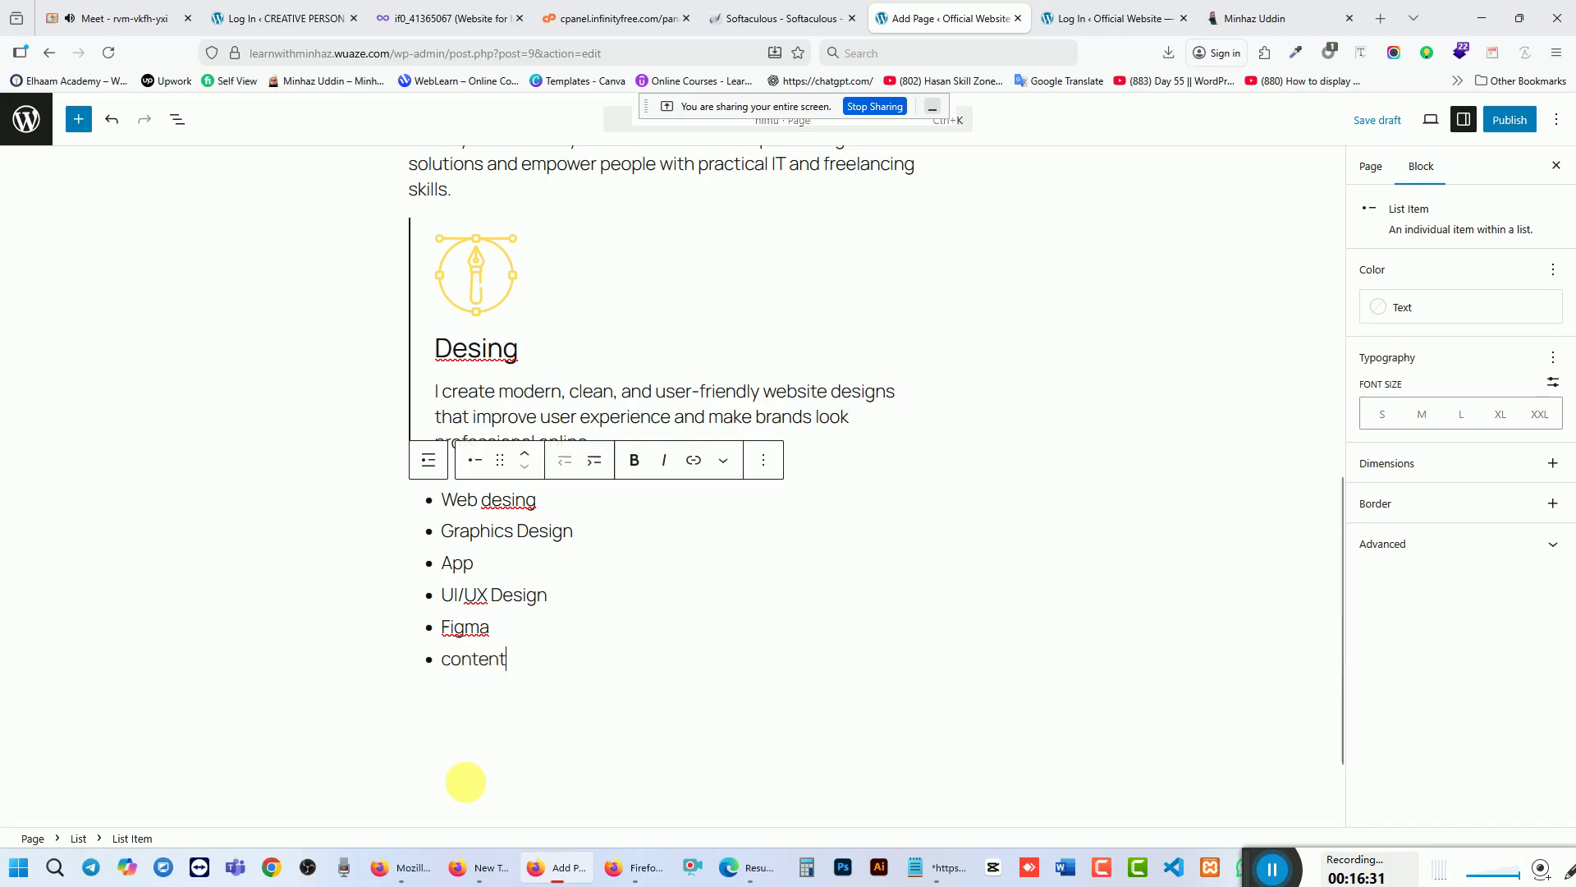
Step: Browse the full block library and insert a File block below the list
left_click(468, 705)
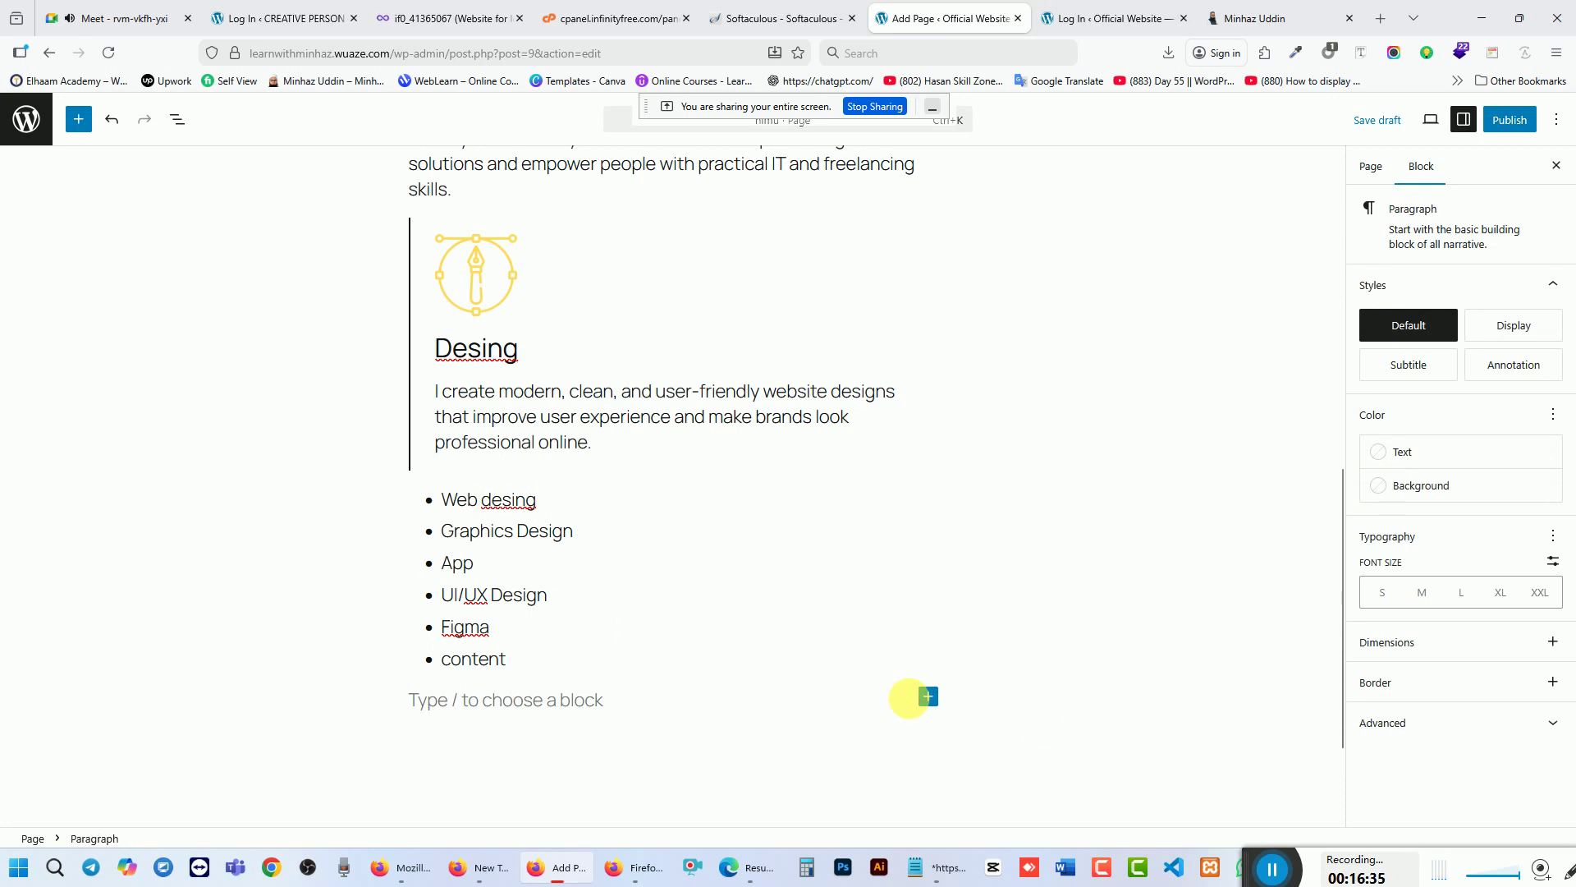
left_click(929, 696)
scroll(1059, 772, "down", 3)
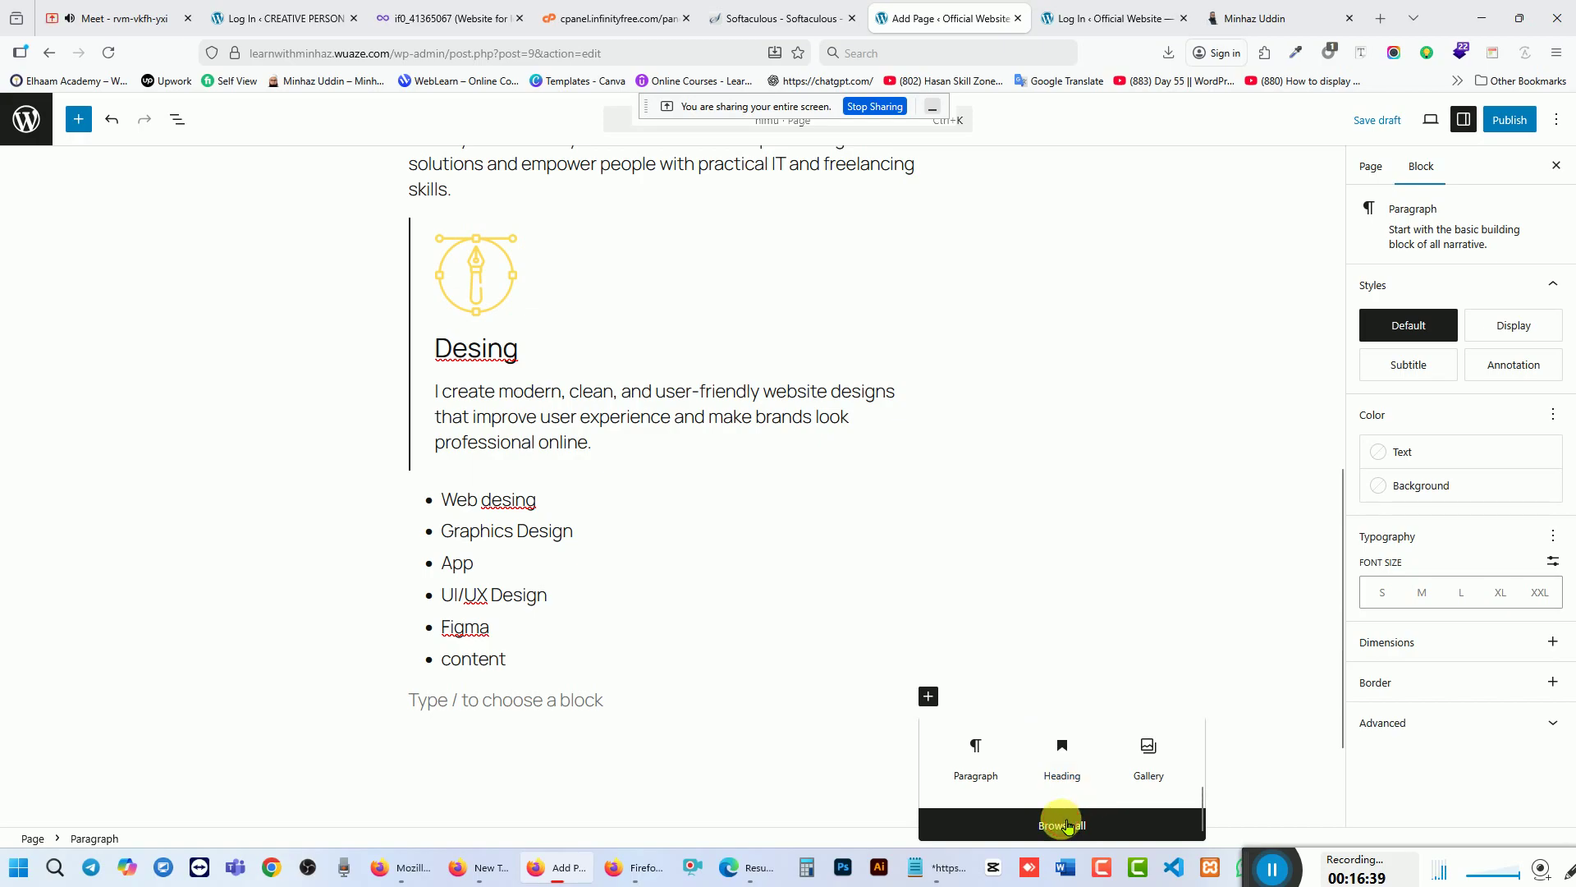
left_click(1063, 825)
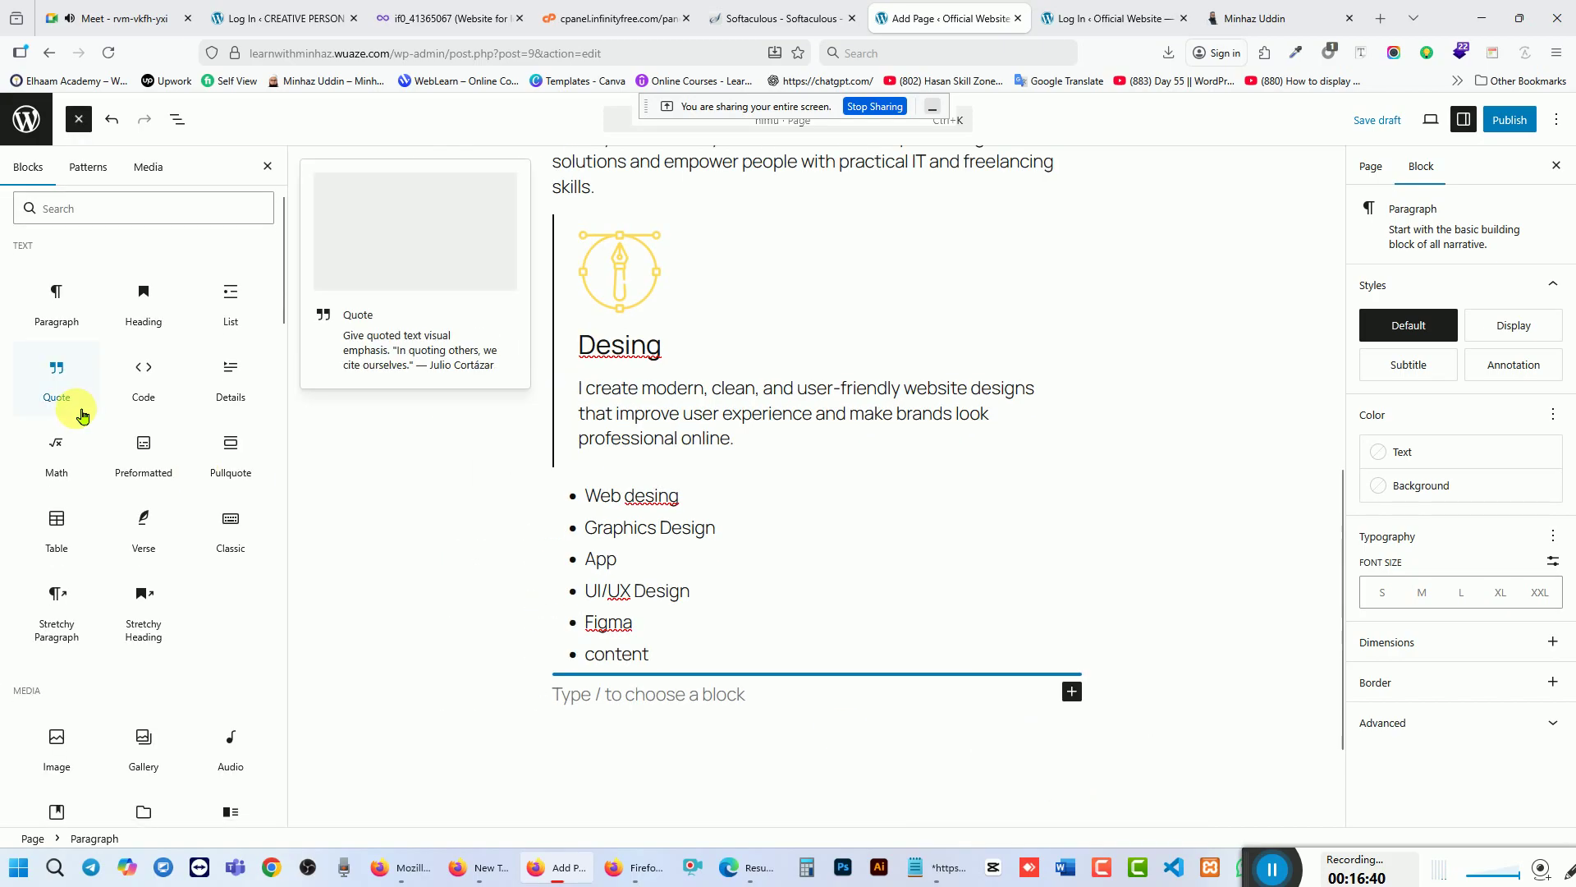
scroll(49, 460, "down", 2)
scroll(53, 493, "up", 2)
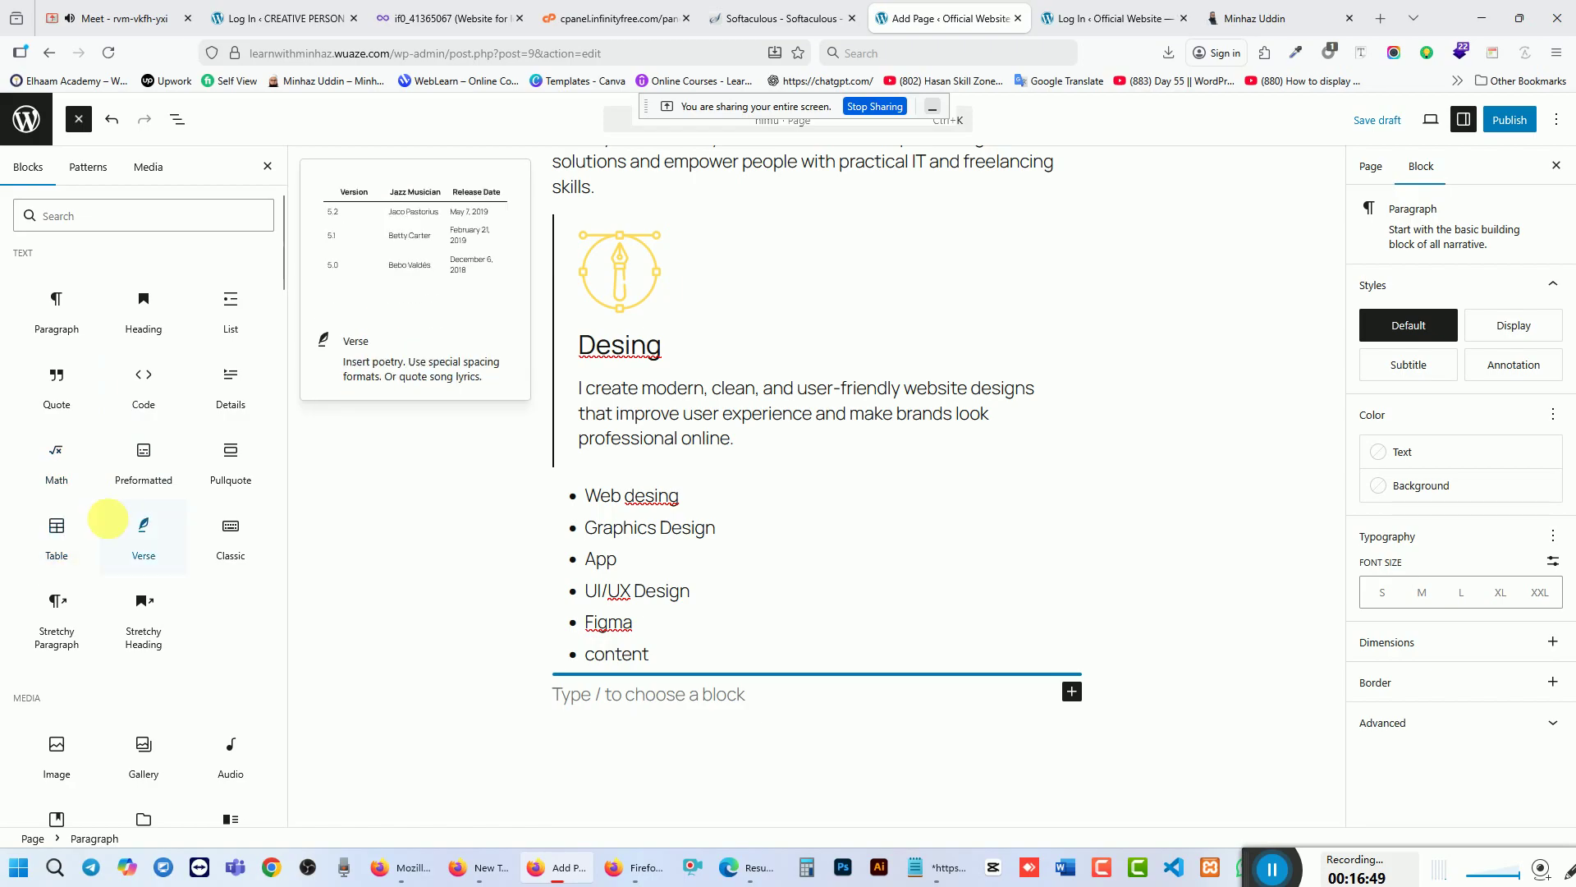
scroll(185, 669, "down", 2)
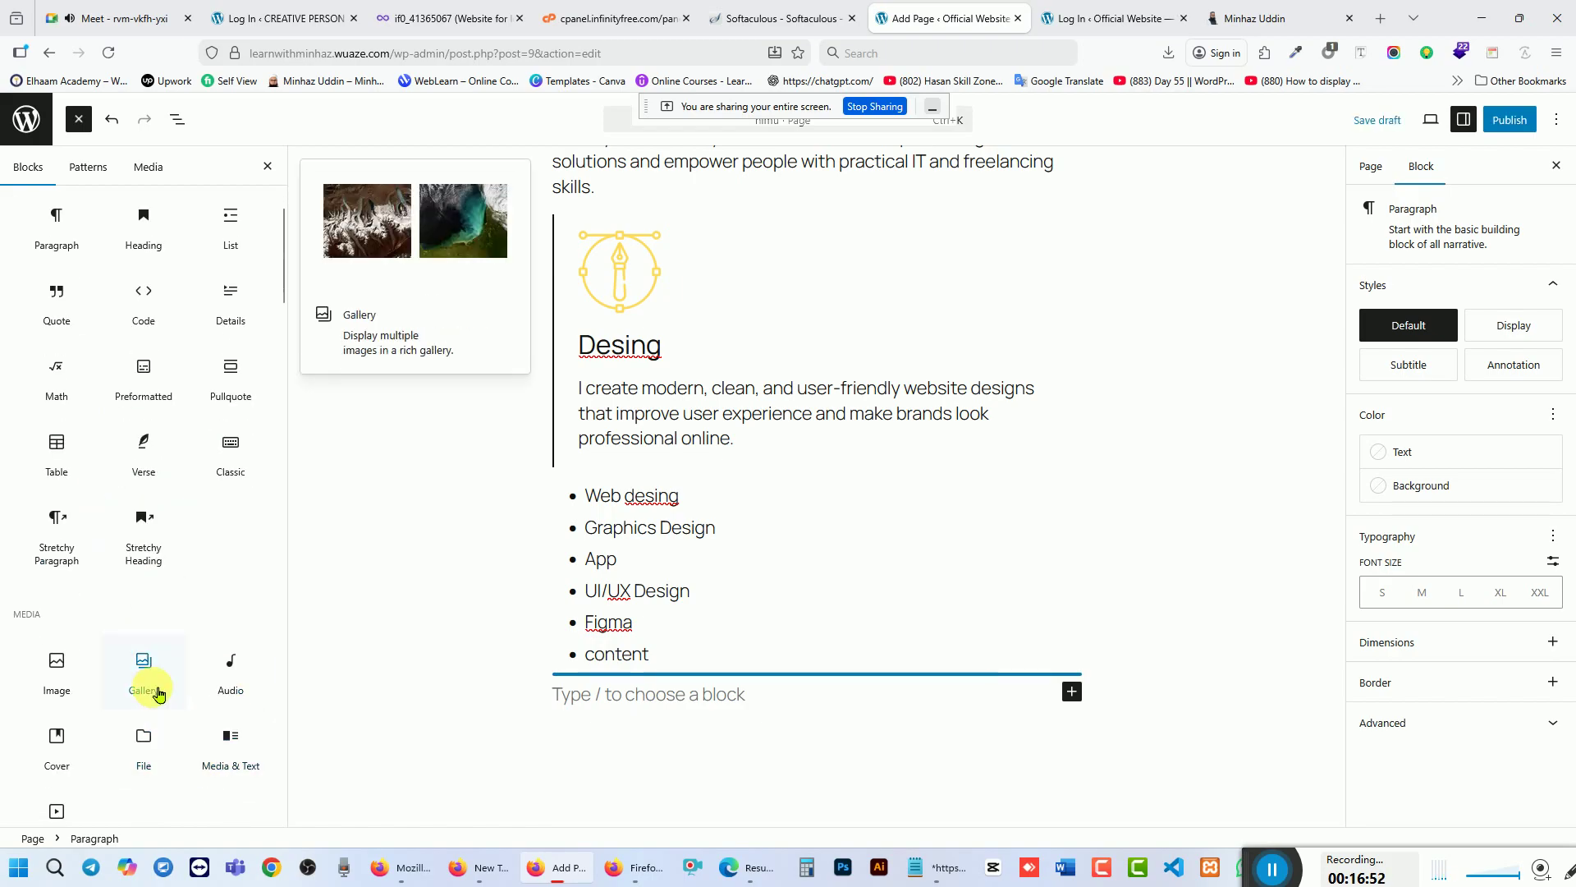
scroll(180, 698, "down", 2)
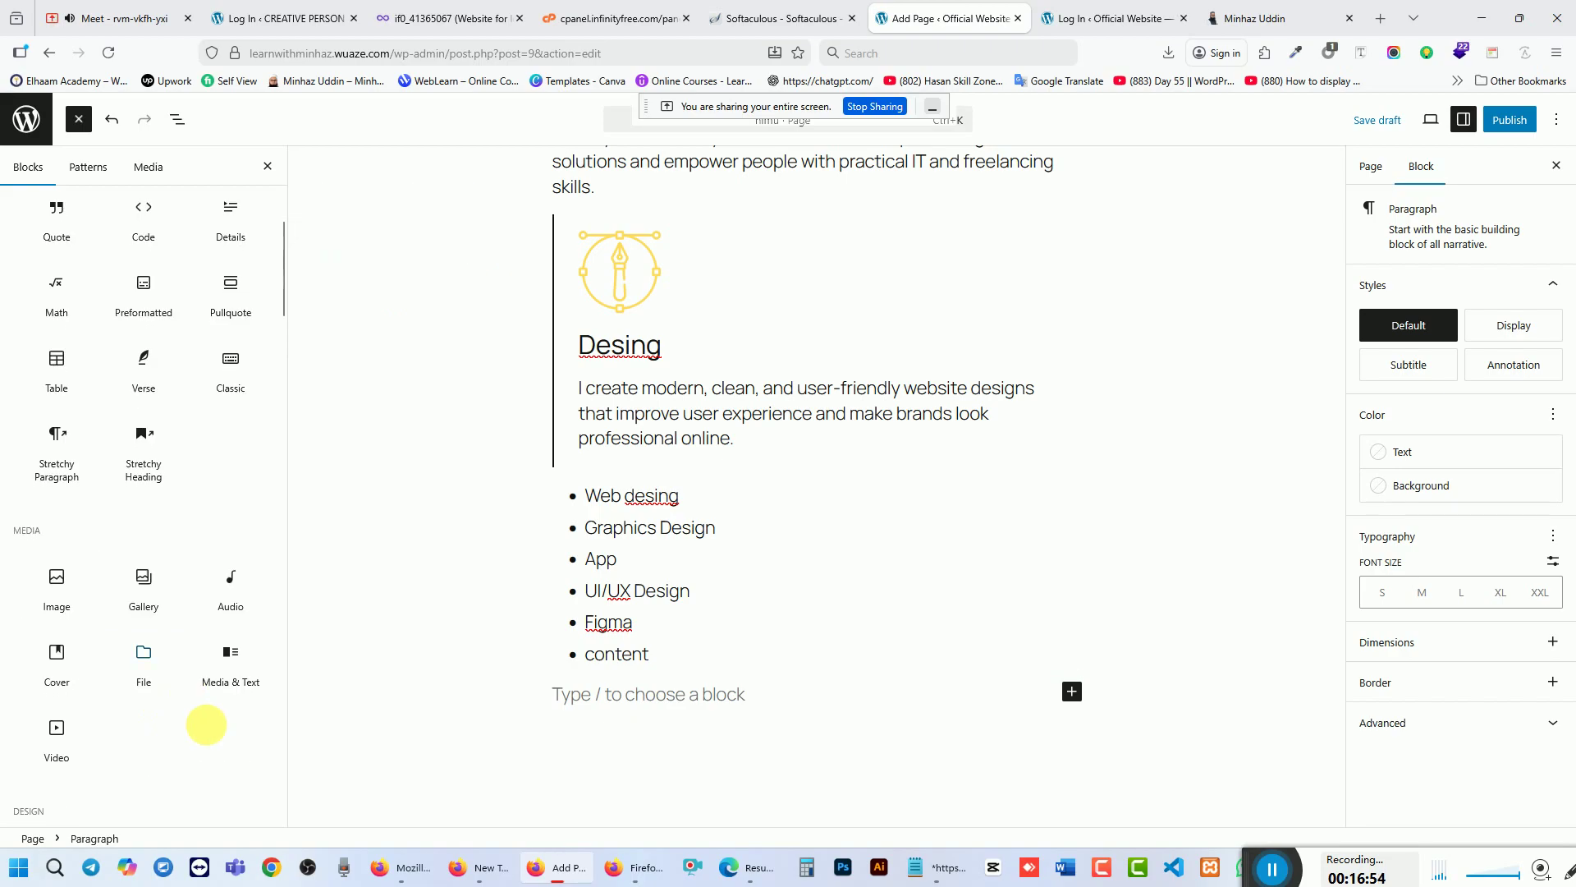
left_click(153, 672)
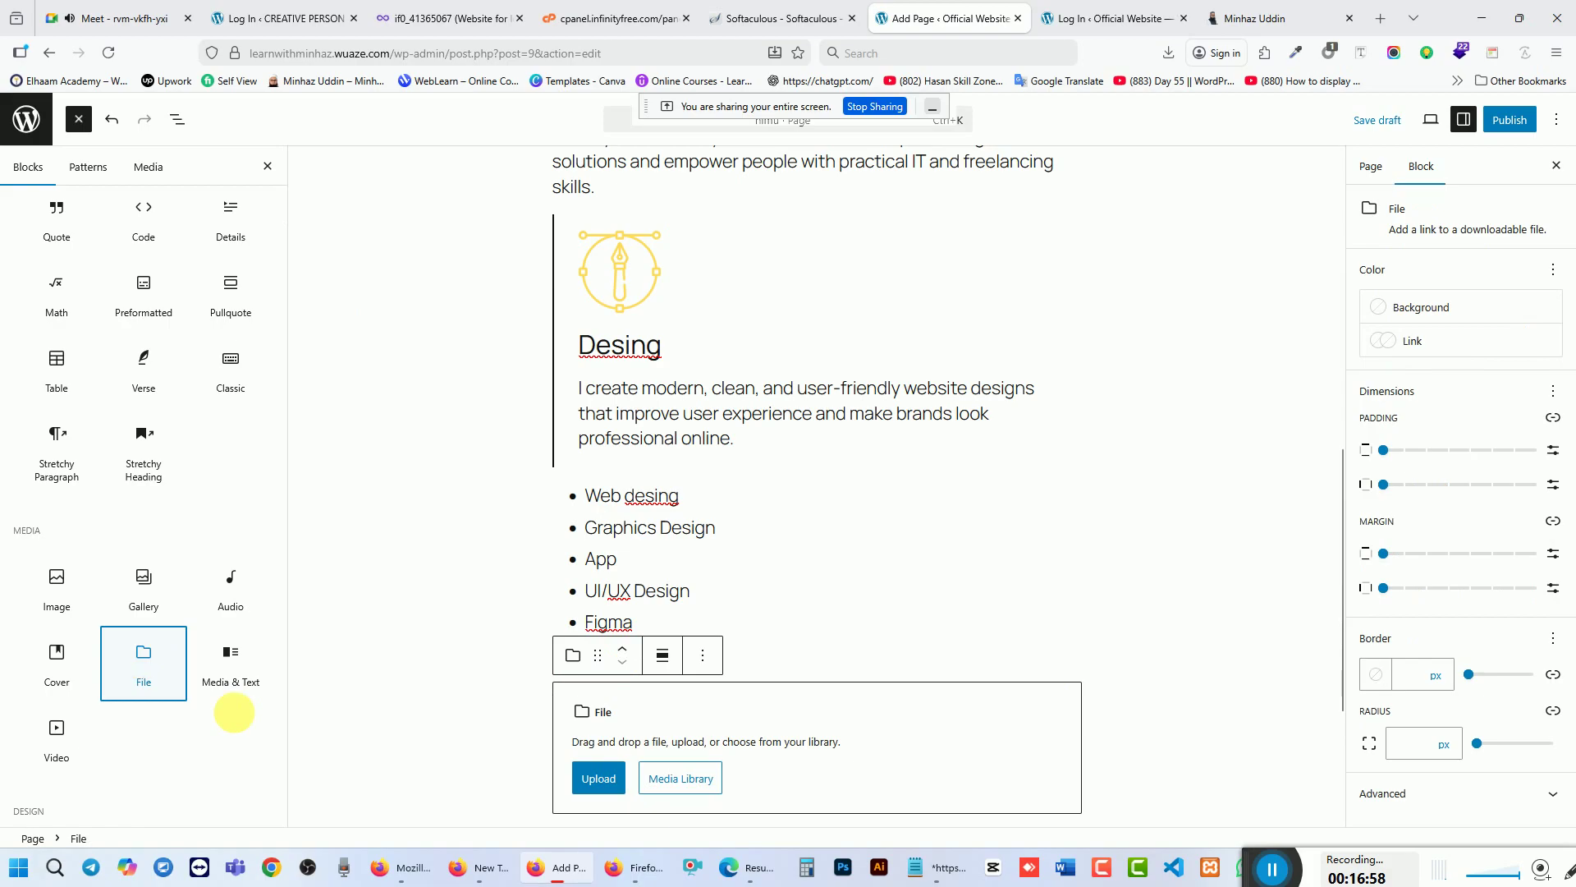
Step: Upload the résumé PDF from the Downloads folder into the File block
left_click(610, 781)
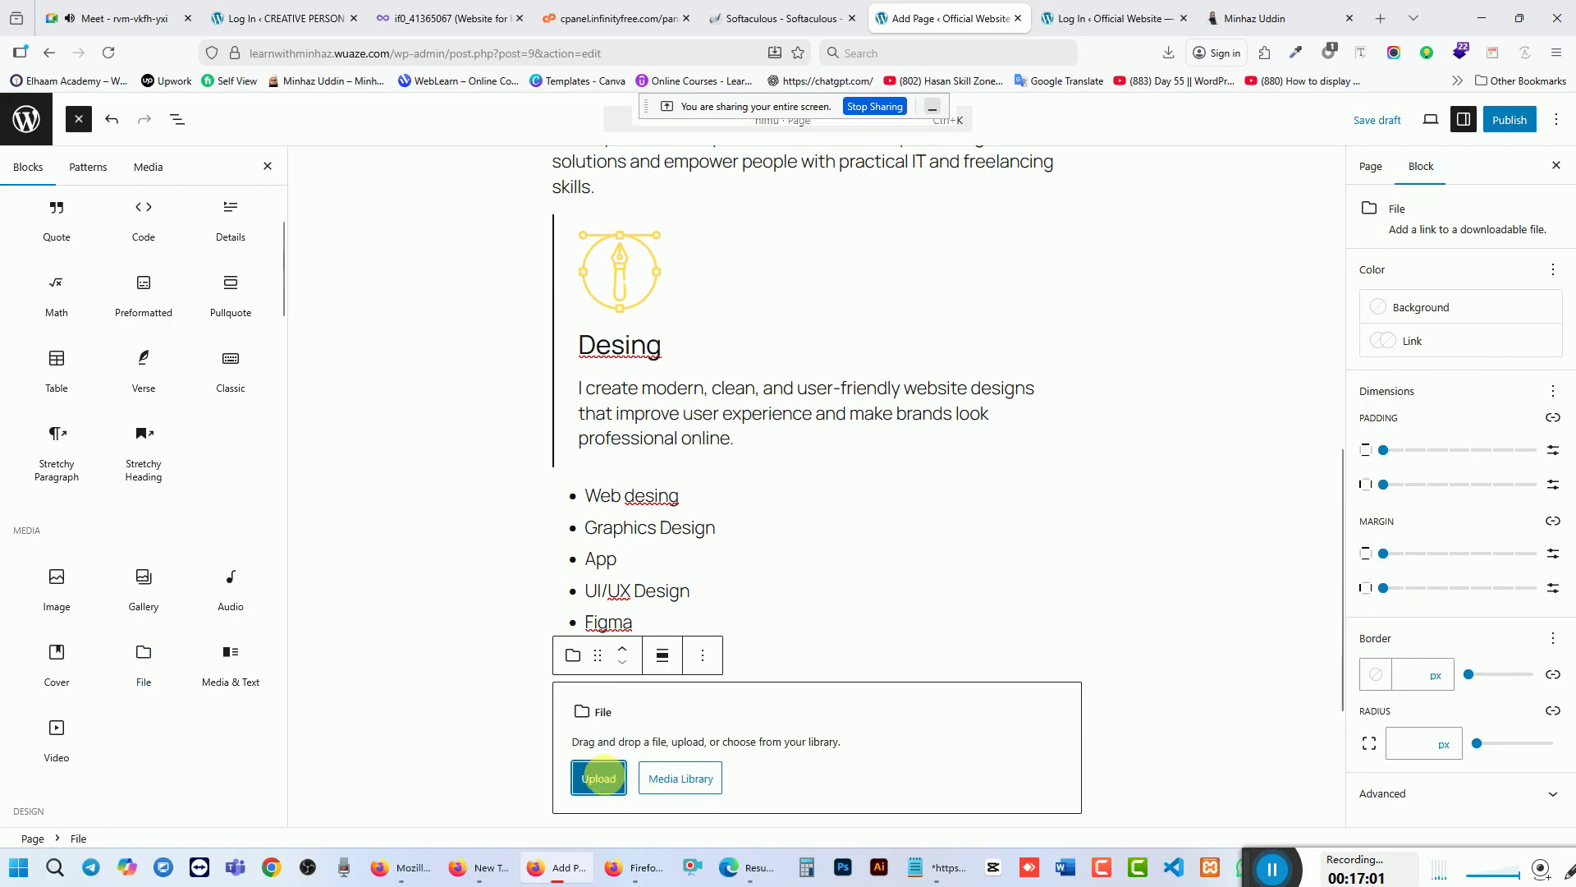
left_click(605, 780)
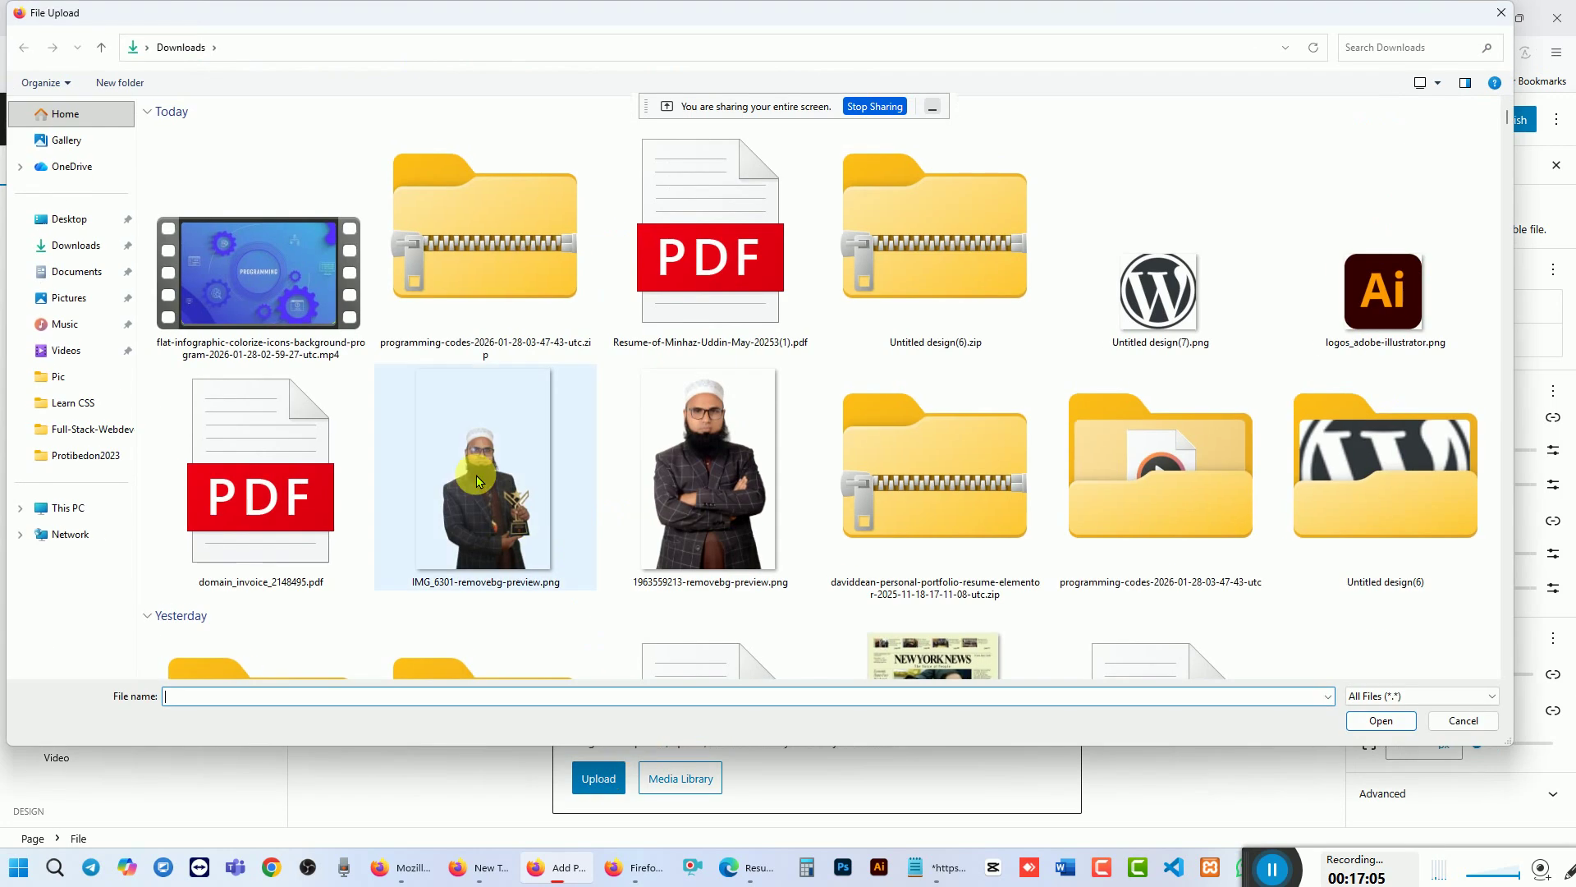
left_click(788, 271)
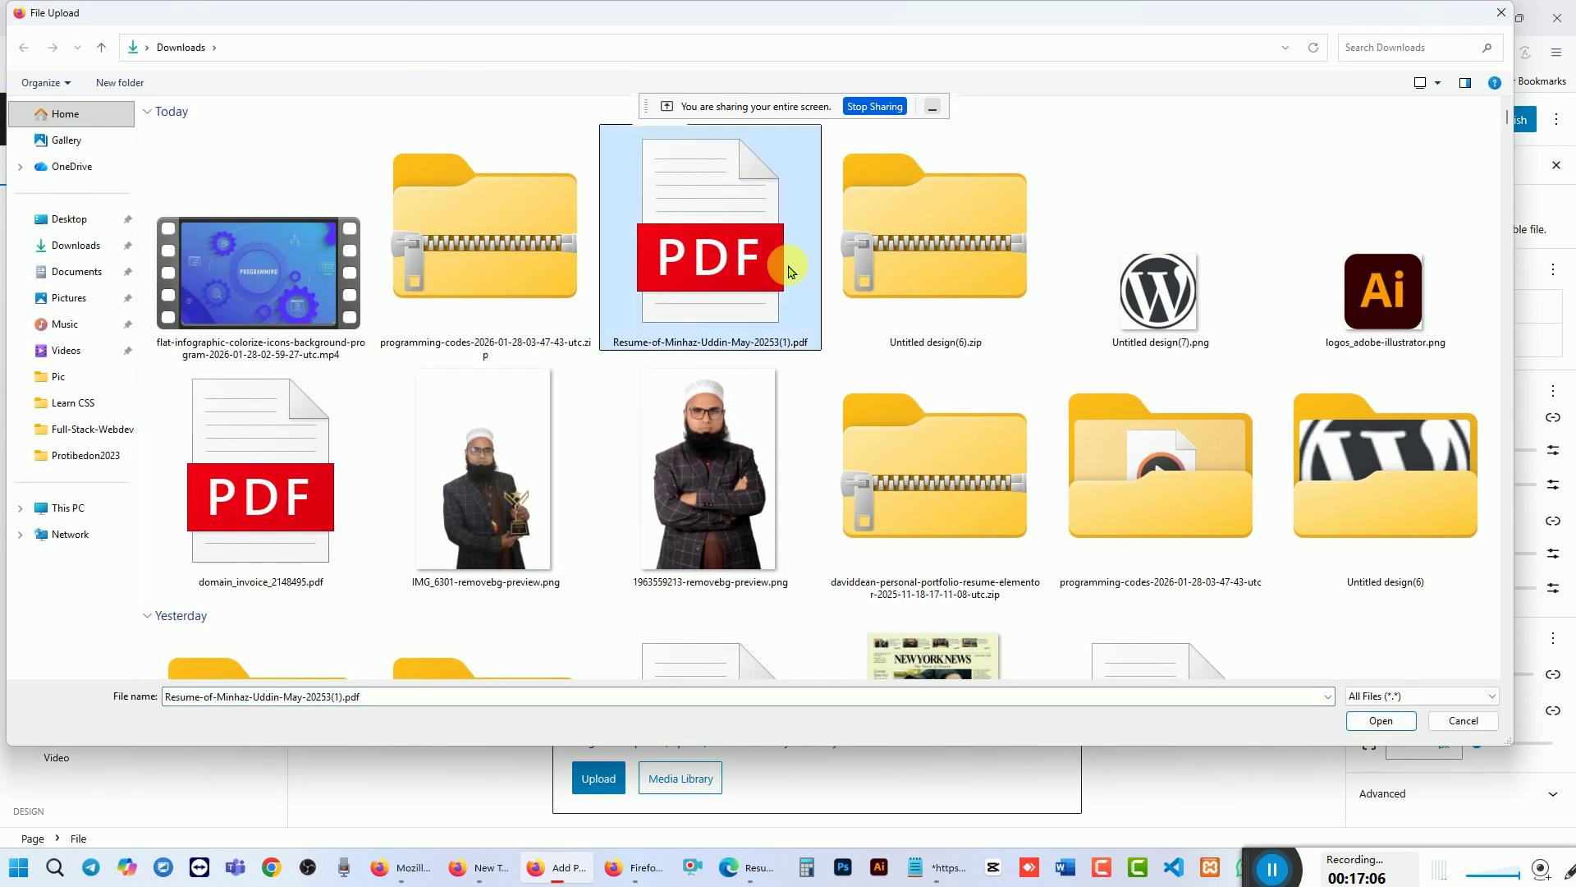
left_click(1354, 724)
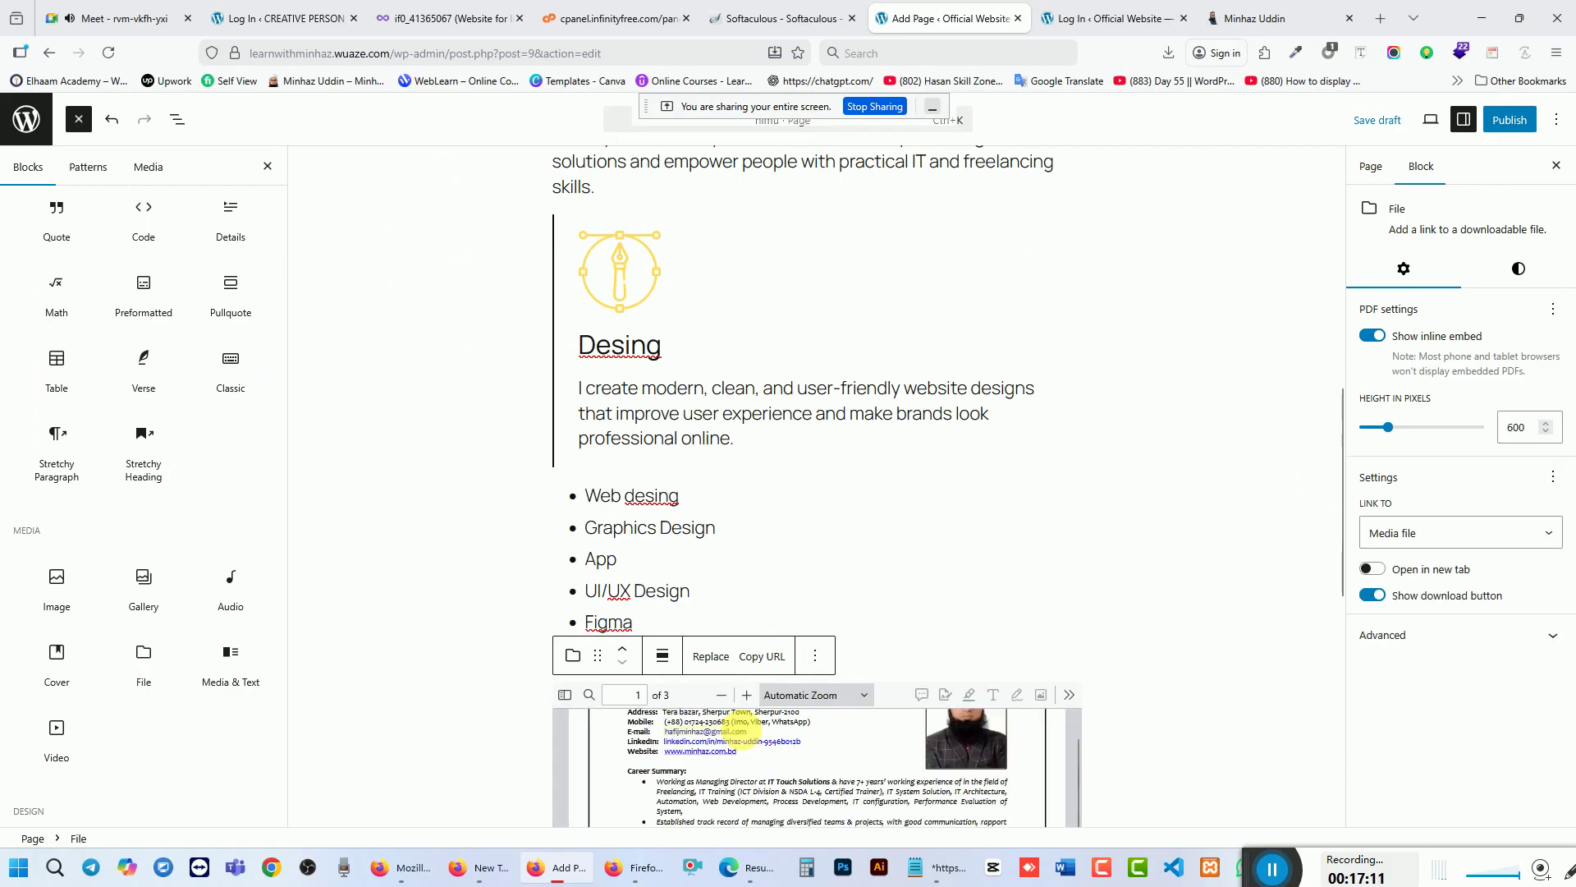
Step: Look through the embedded résumé PDF and place the cursor in its Download button label
scroll(703, 703, "down", 3)
scroll(893, 592, "down", 3)
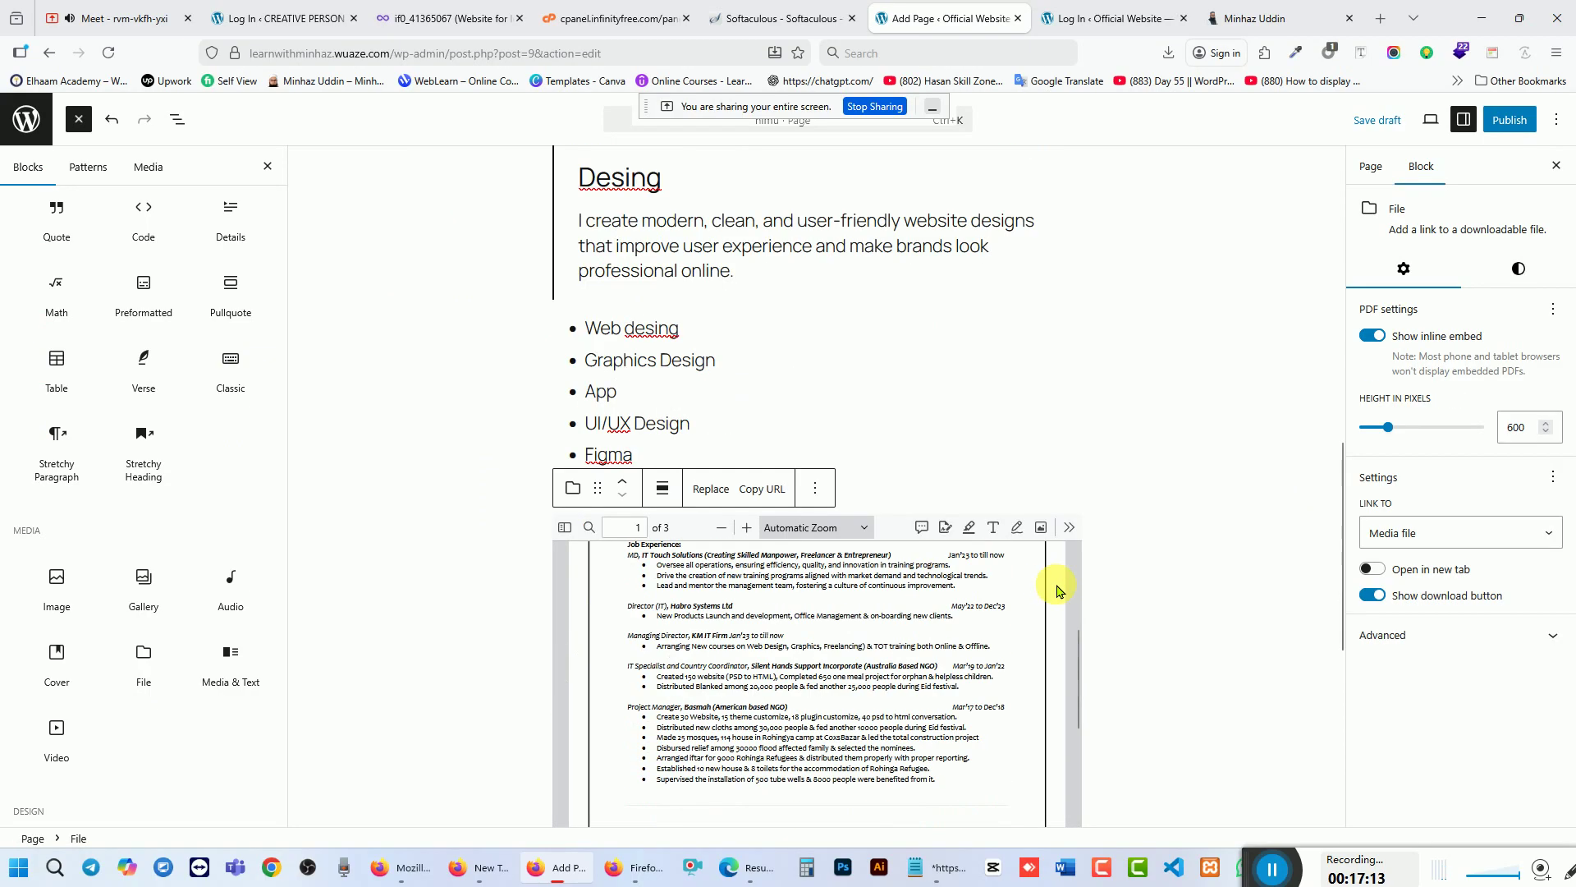
scroll(1057, 591, "down", 3)
scroll(1189, 591, "down", 6)
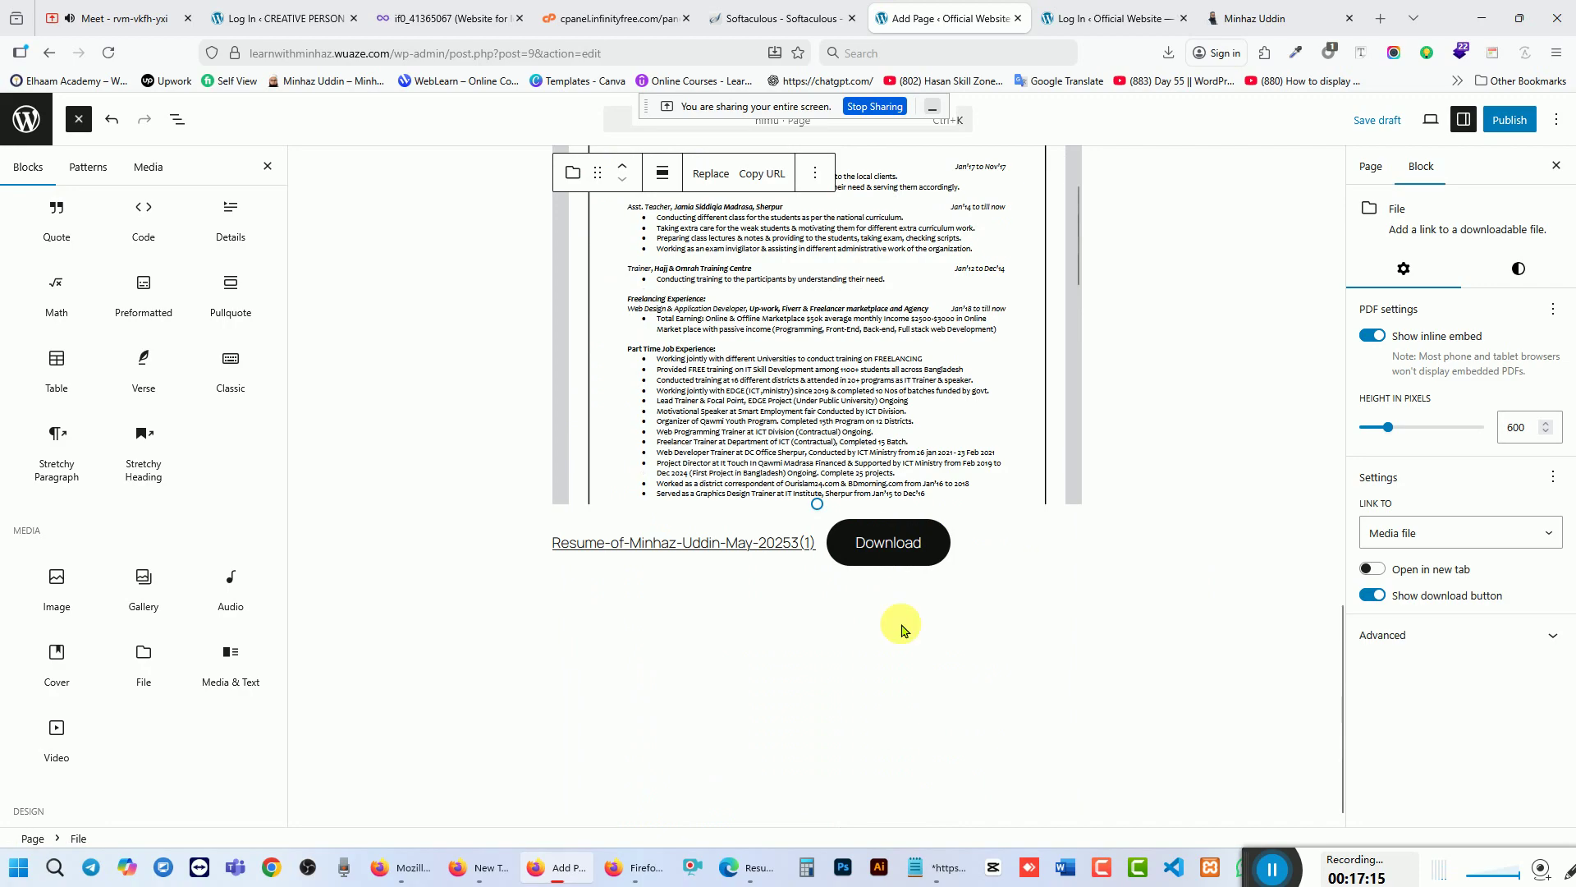
left_click(917, 542)
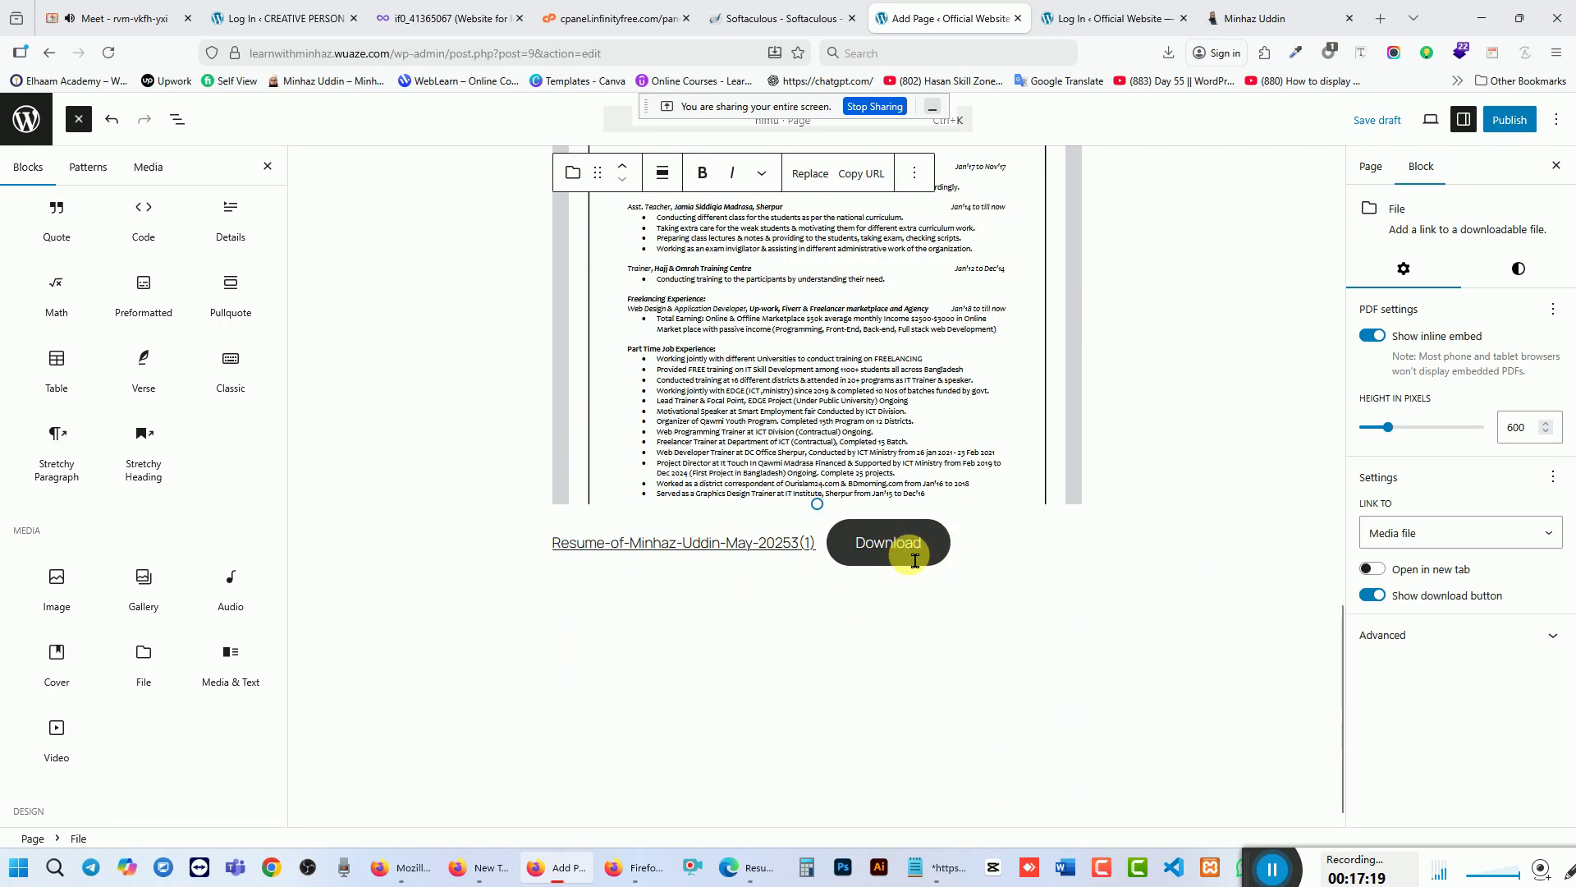
Step: Label the résumé file's download button "Download CV" and insert a Gallery block below it
type("D")
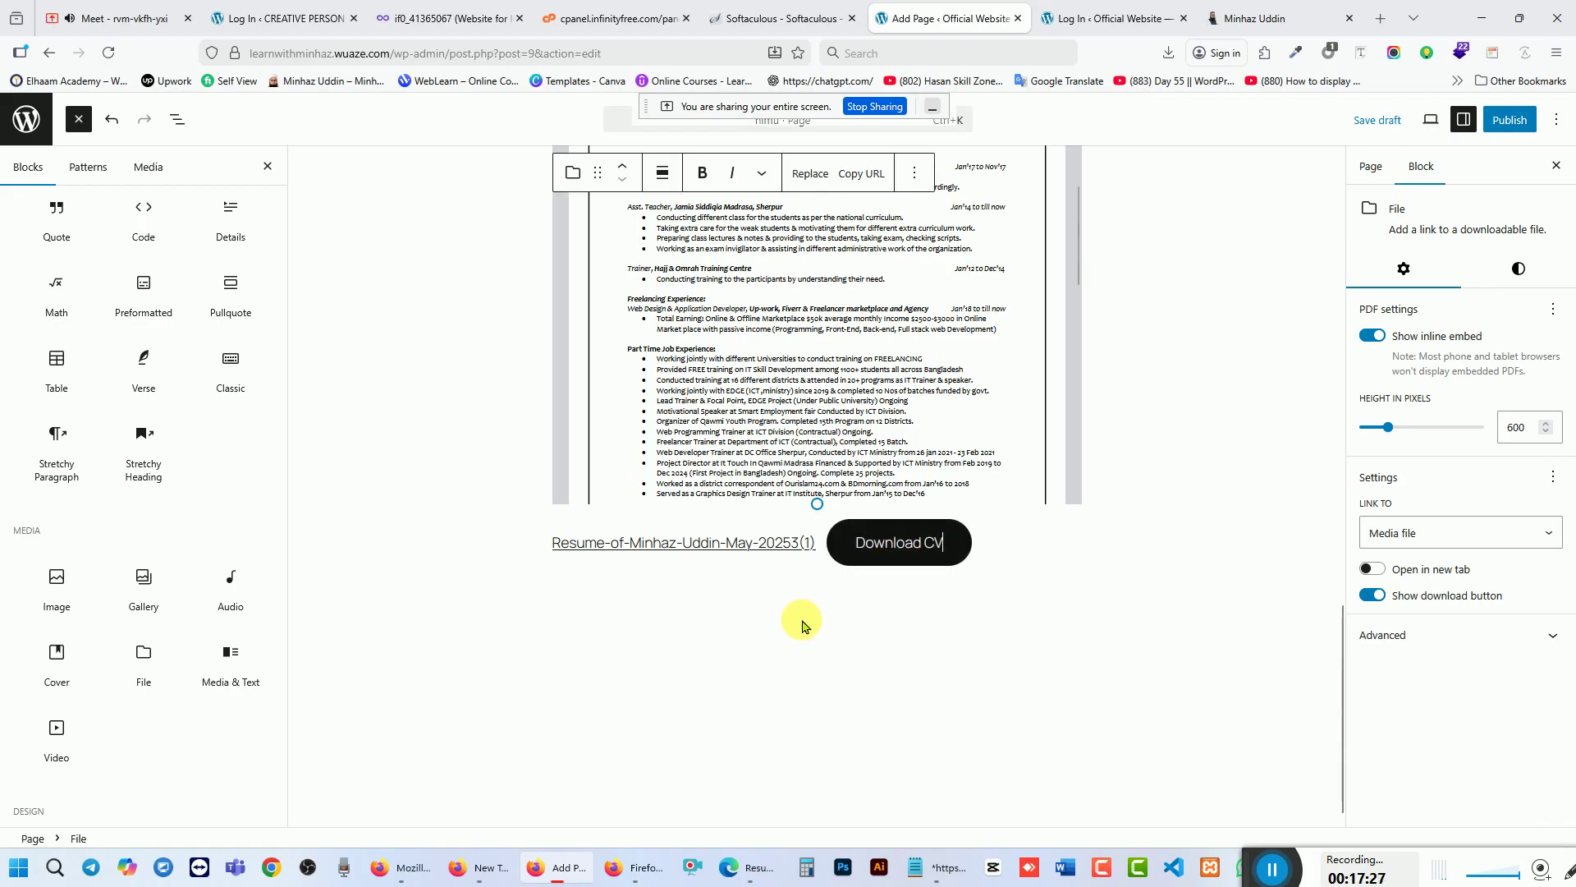
key("Return")
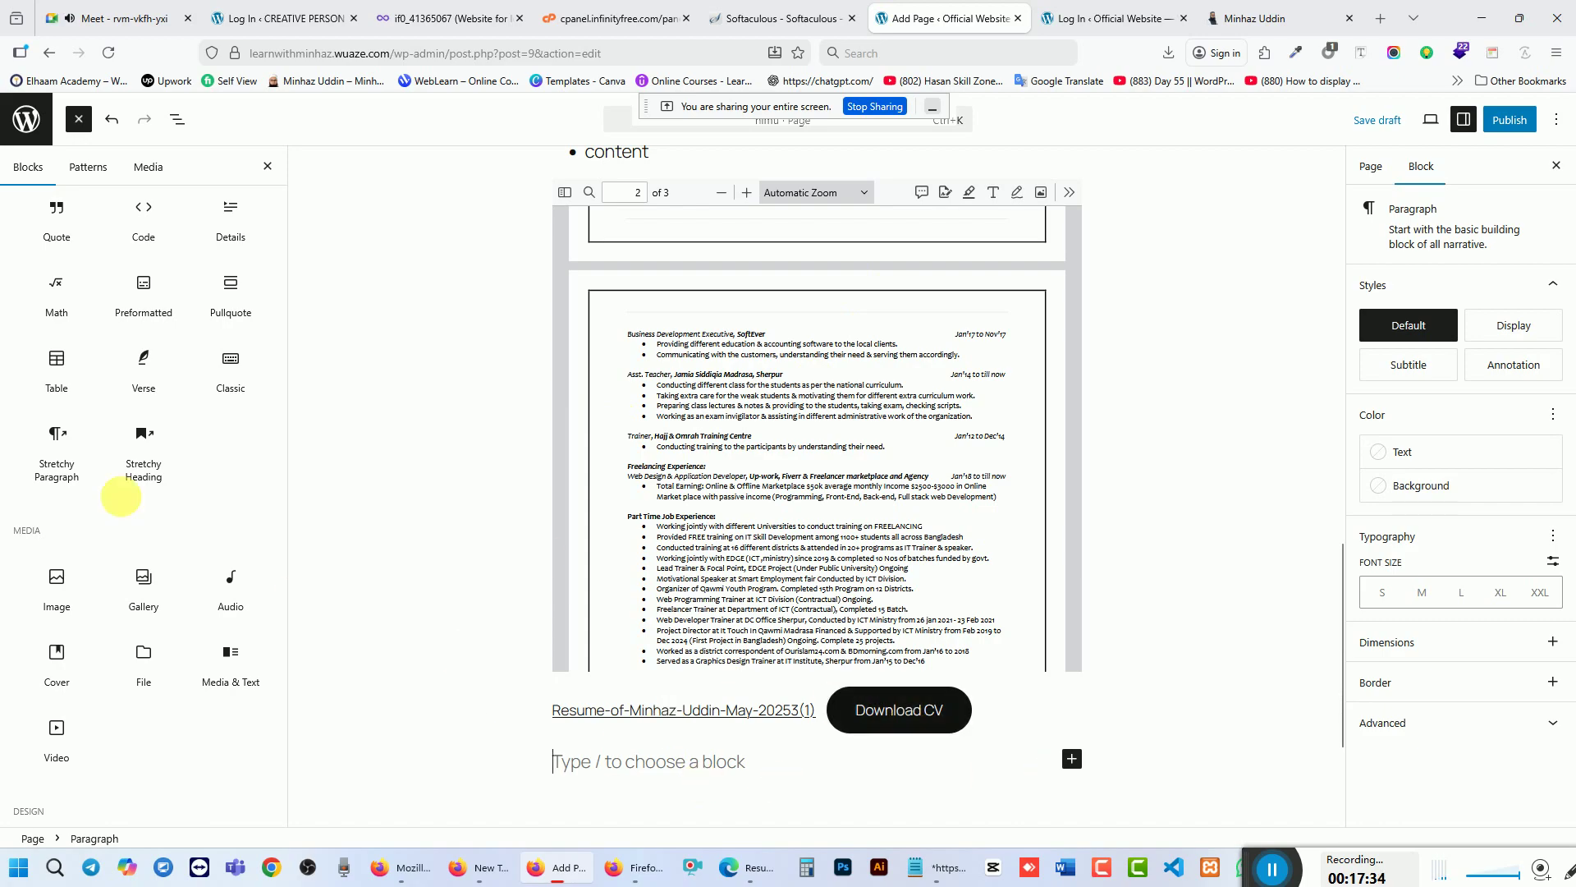
left_click(144, 587)
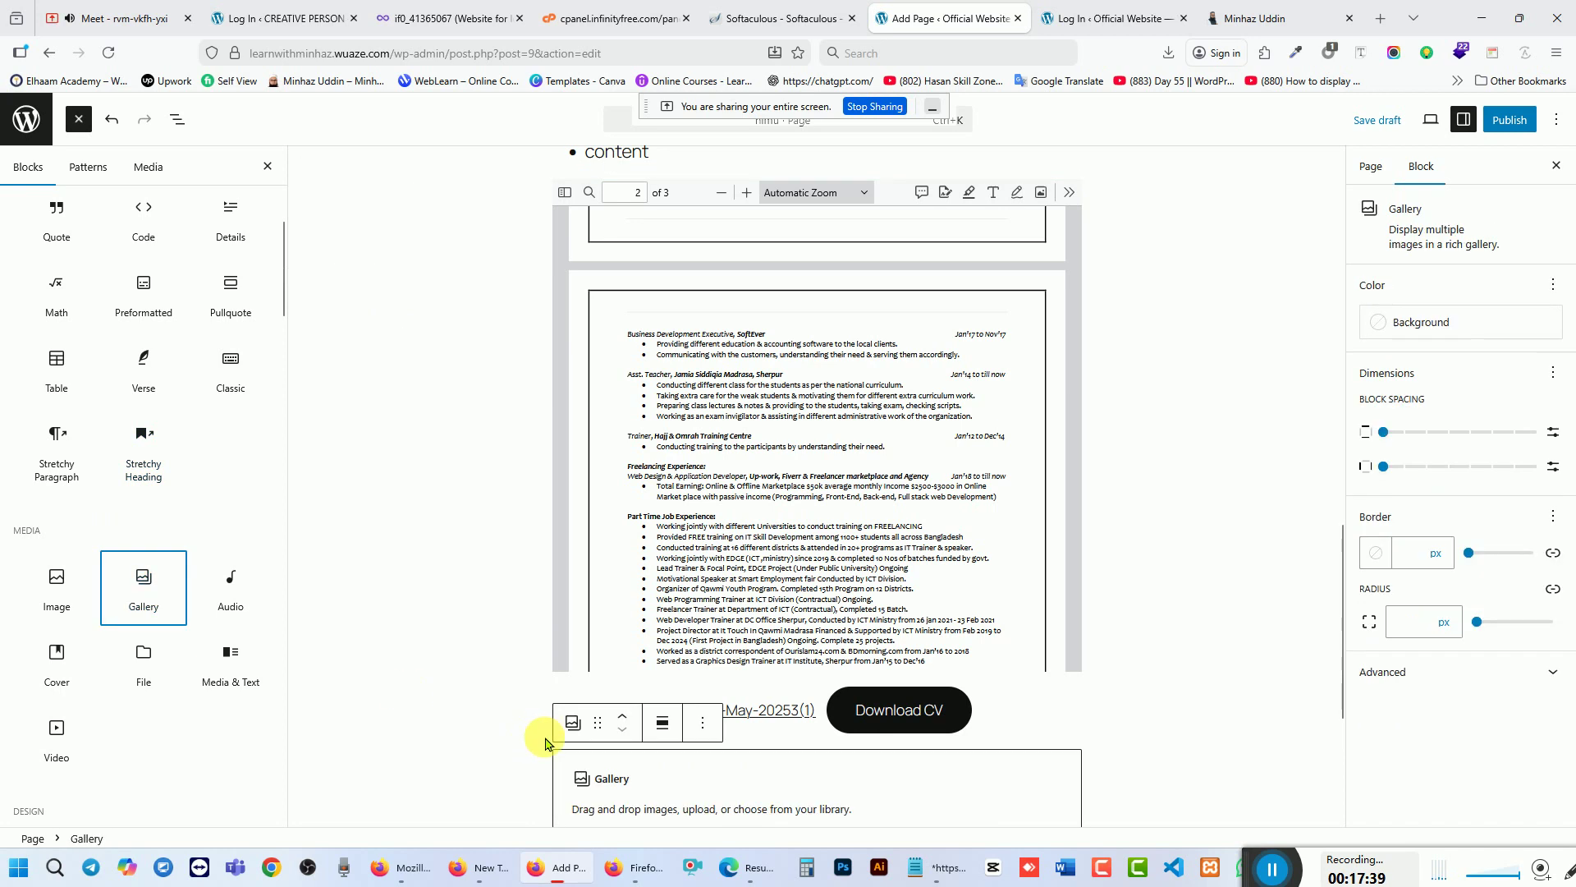
Step: Create the gallery from the four images in the Media Library, starting with the man holding the trophy, and insert it
scroll(574, 732, "down", 1)
scroll(607, 749, "down", 1)
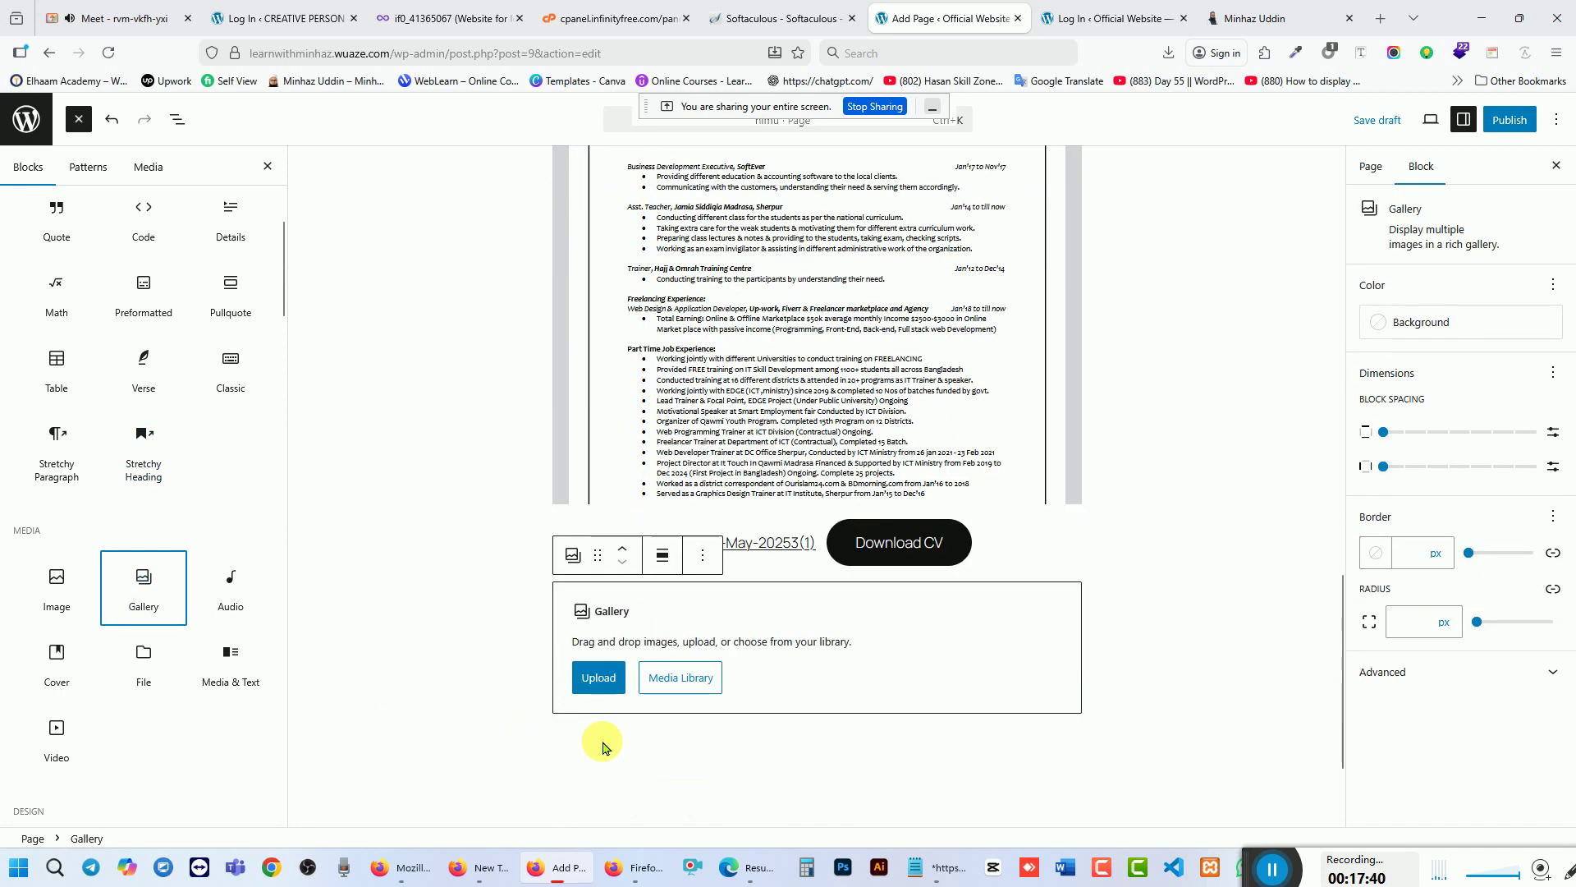
left_click(678, 684)
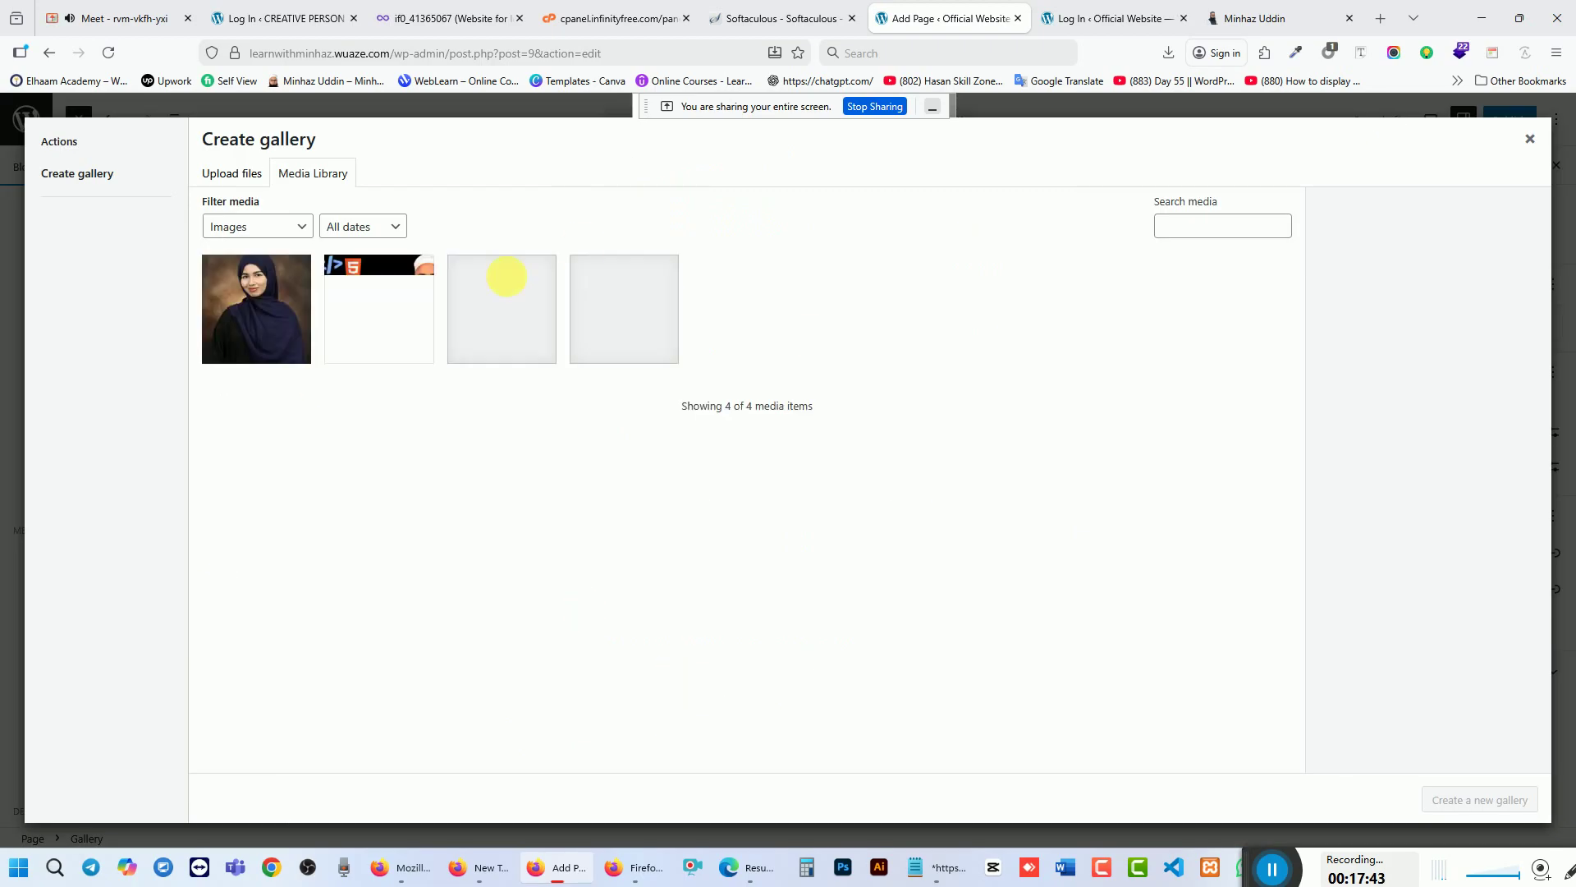
left_click_drag(825, 334, 273, 320)
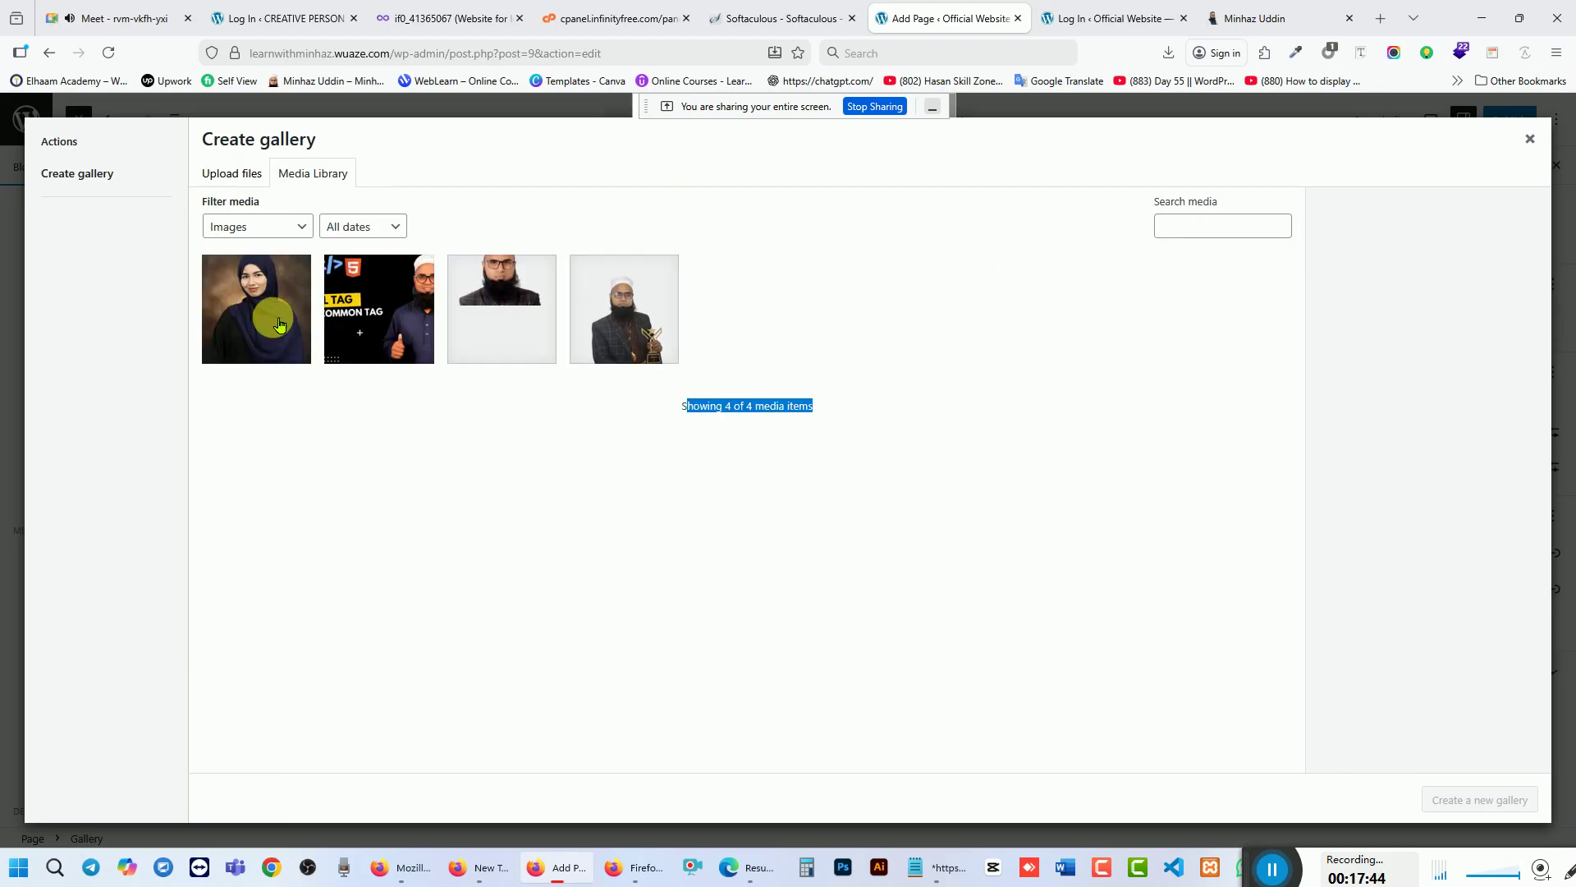
left_click(643, 313)
left_click(501, 309)
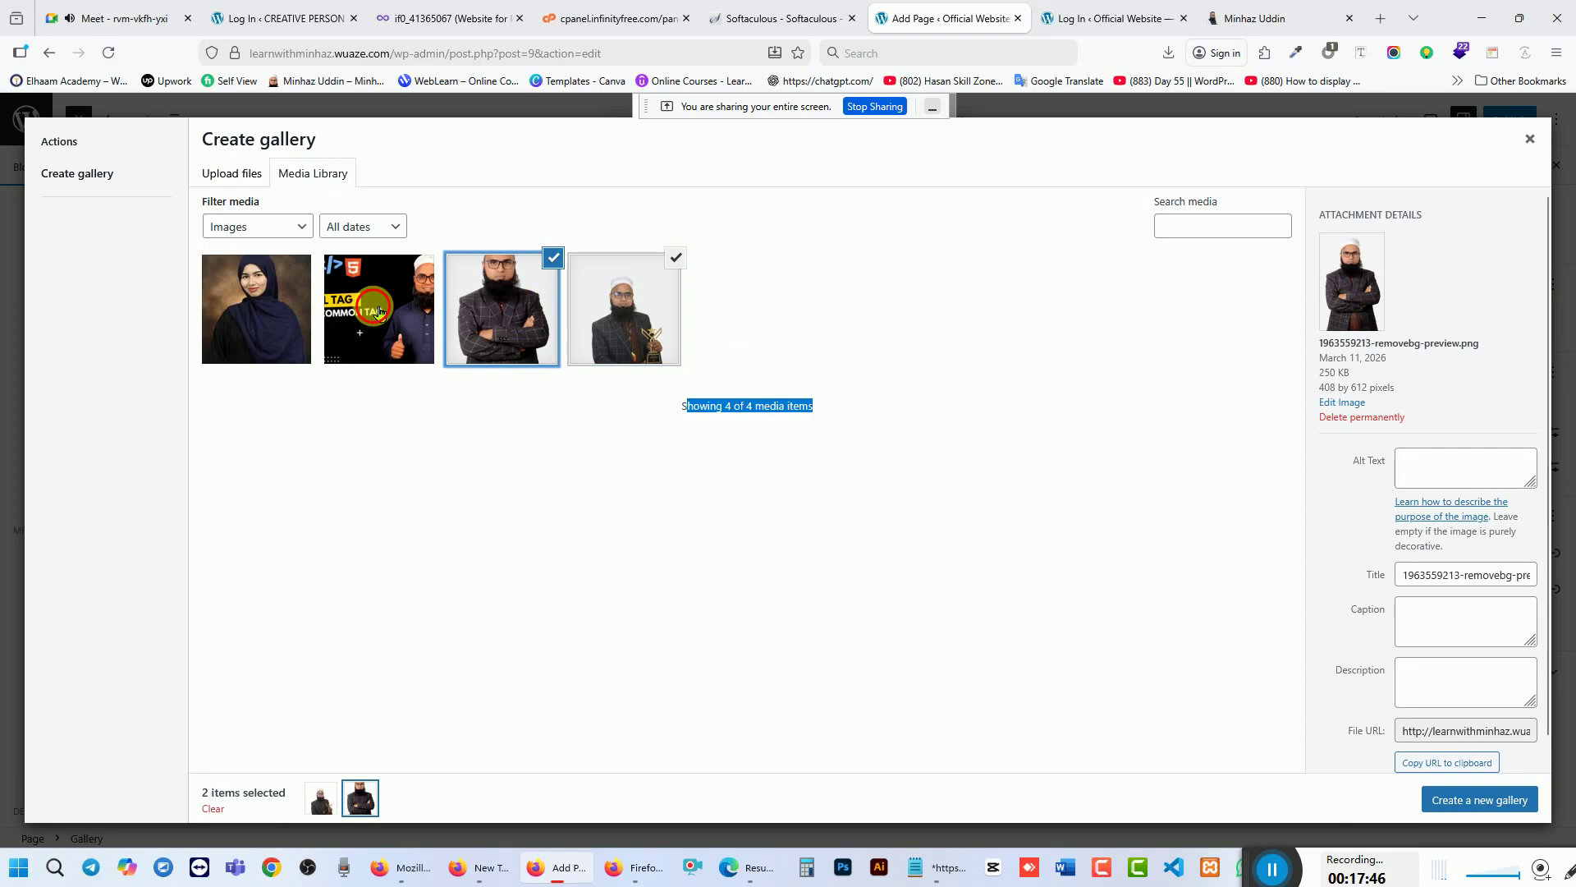
left_click(379, 309)
left_click(256, 309)
left_click(1449, 798)
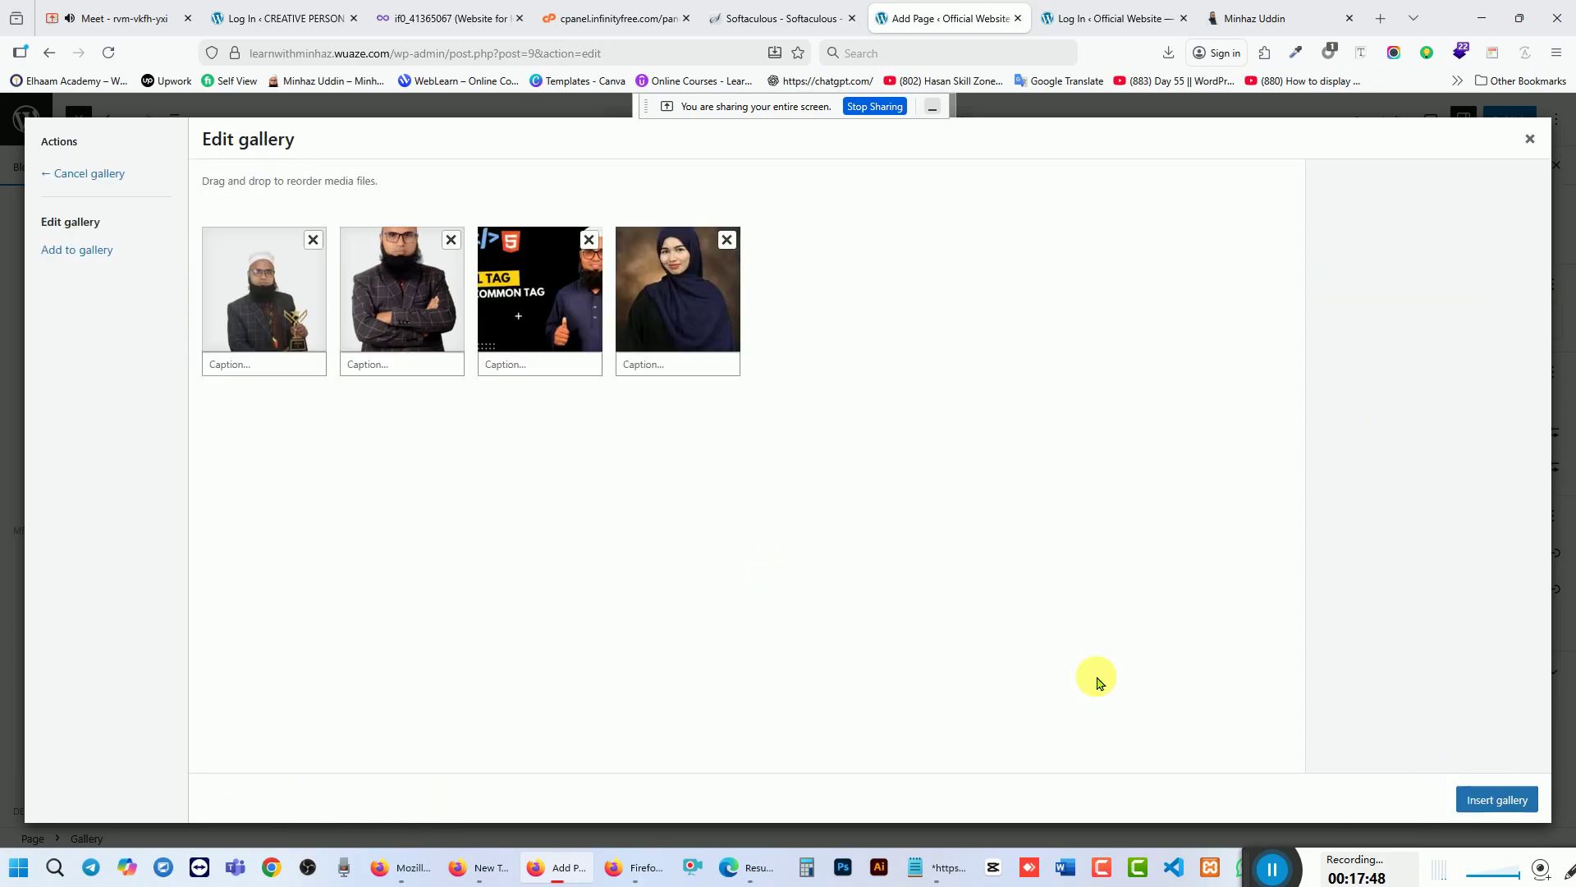
left_click(1497, 798)
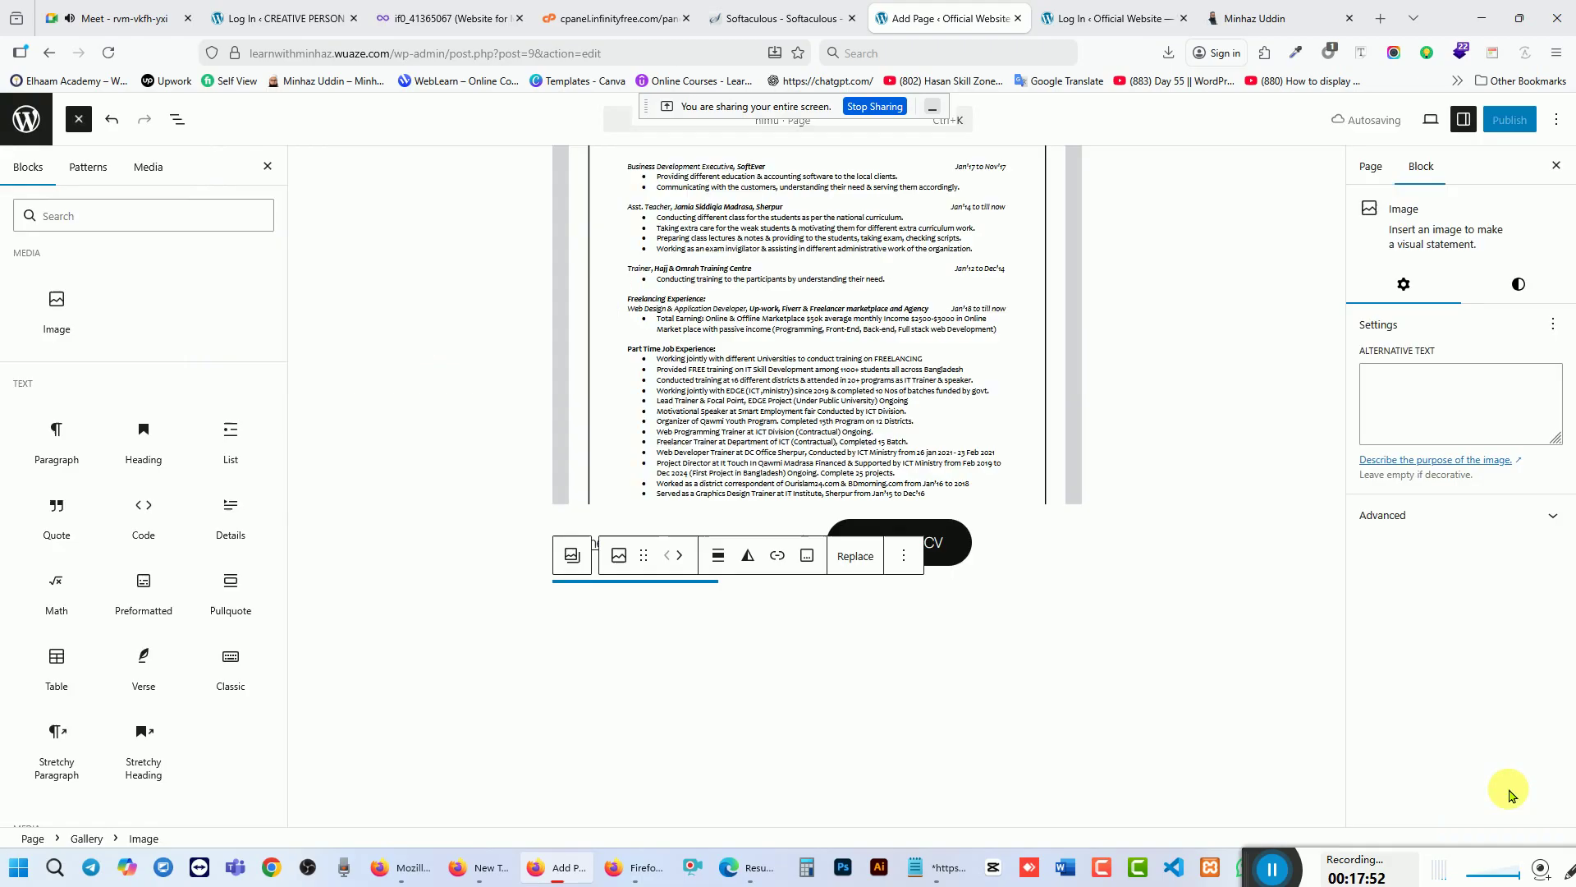
Step: Set the resolution of the first gallery image to Full Size
scroll(477, 513, "down", 5)
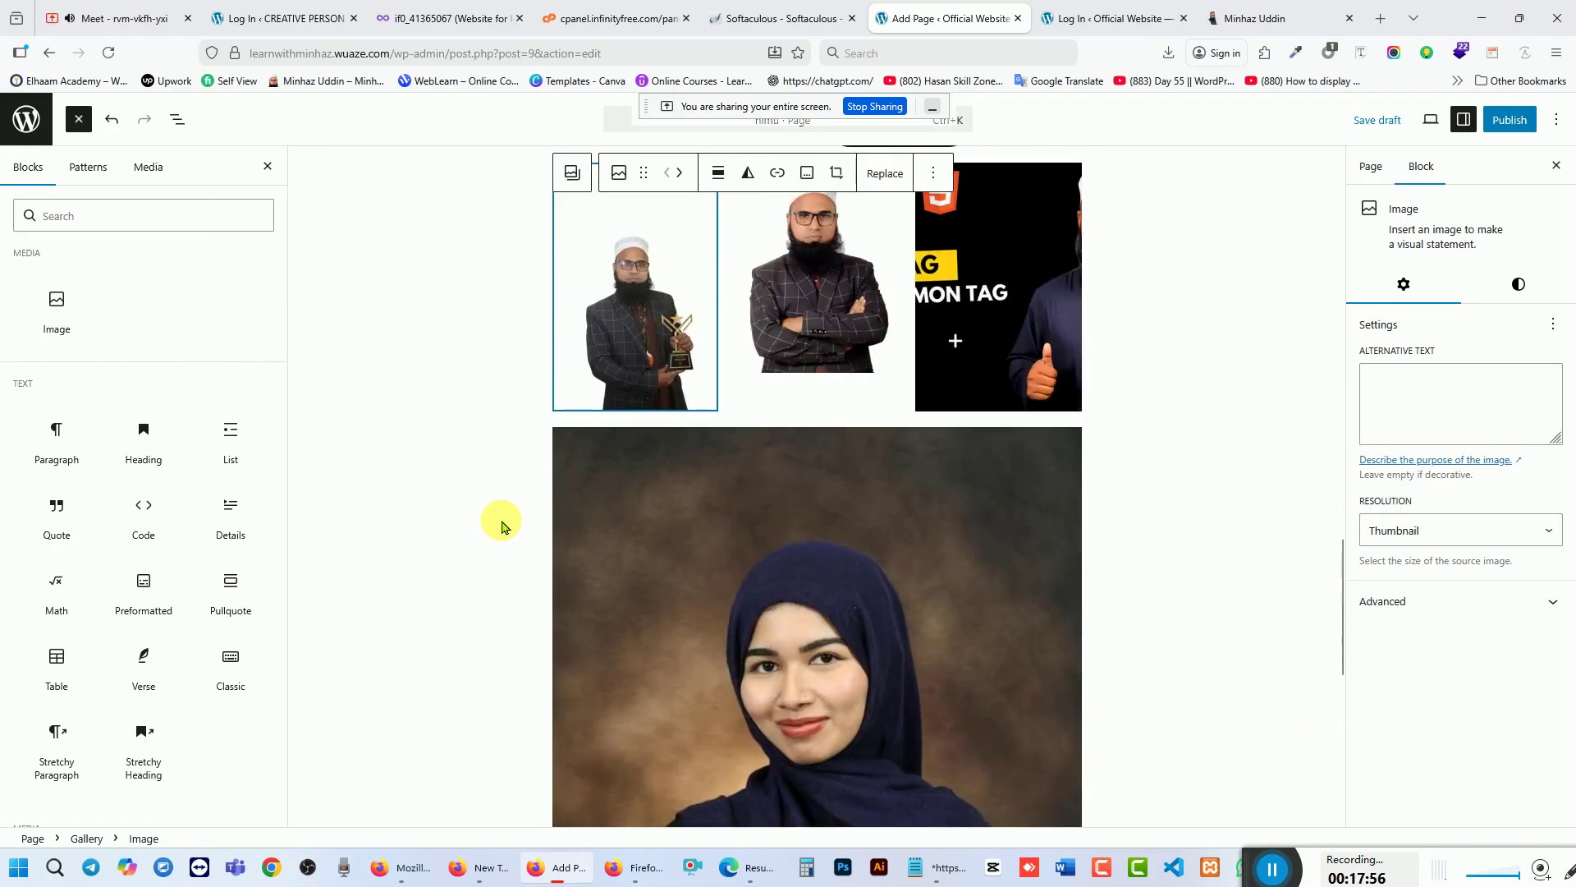
scroll(492, 517, "up", 2)
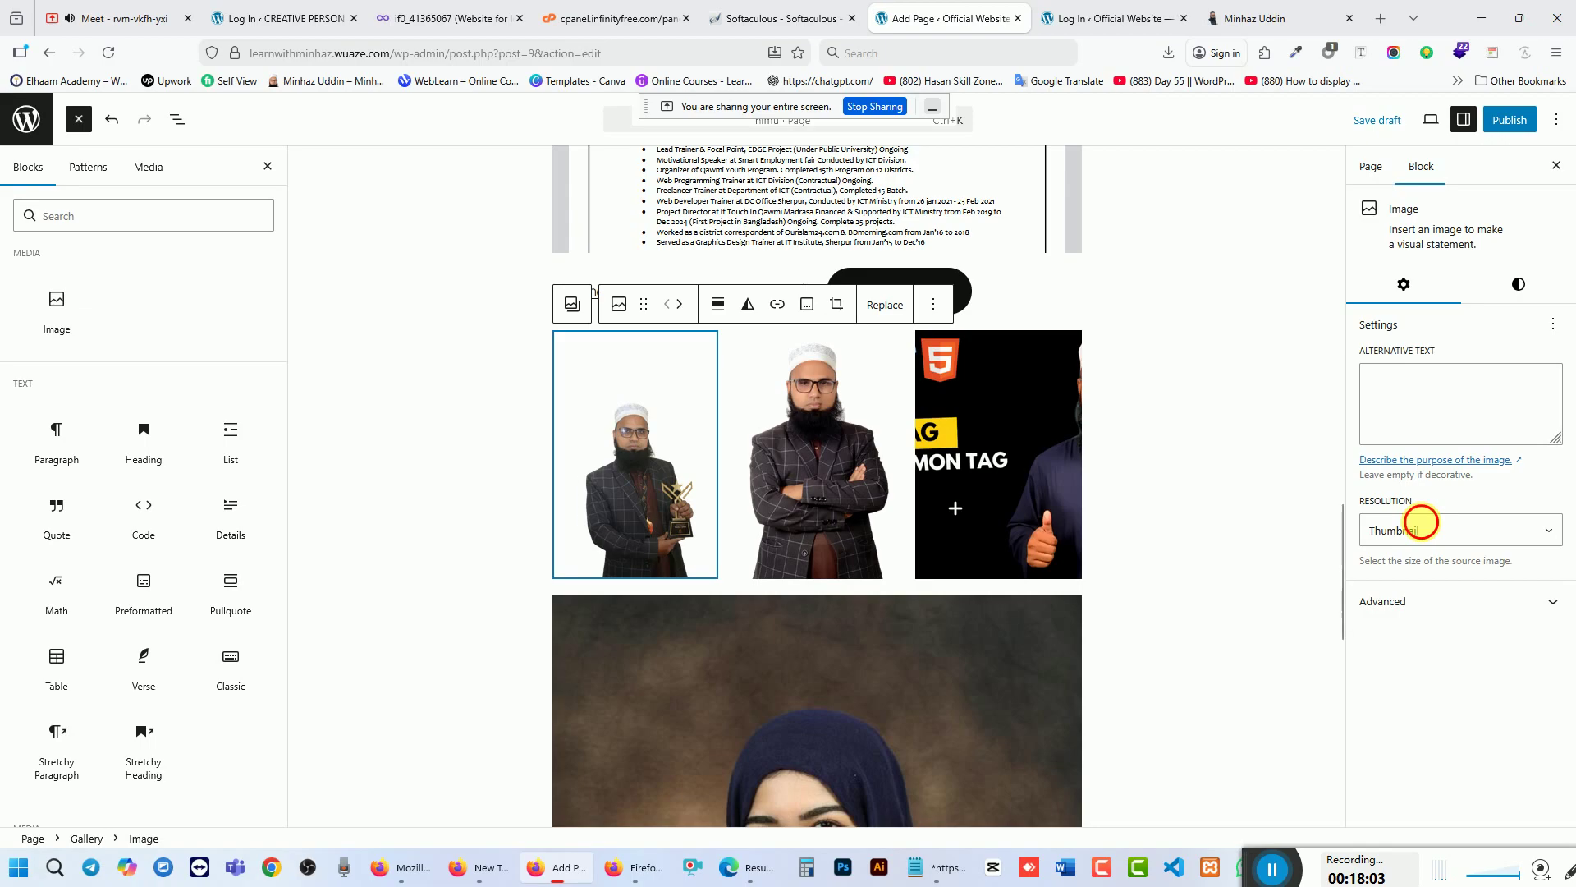
left_click(1421, 521)
left_click(1417, 602)
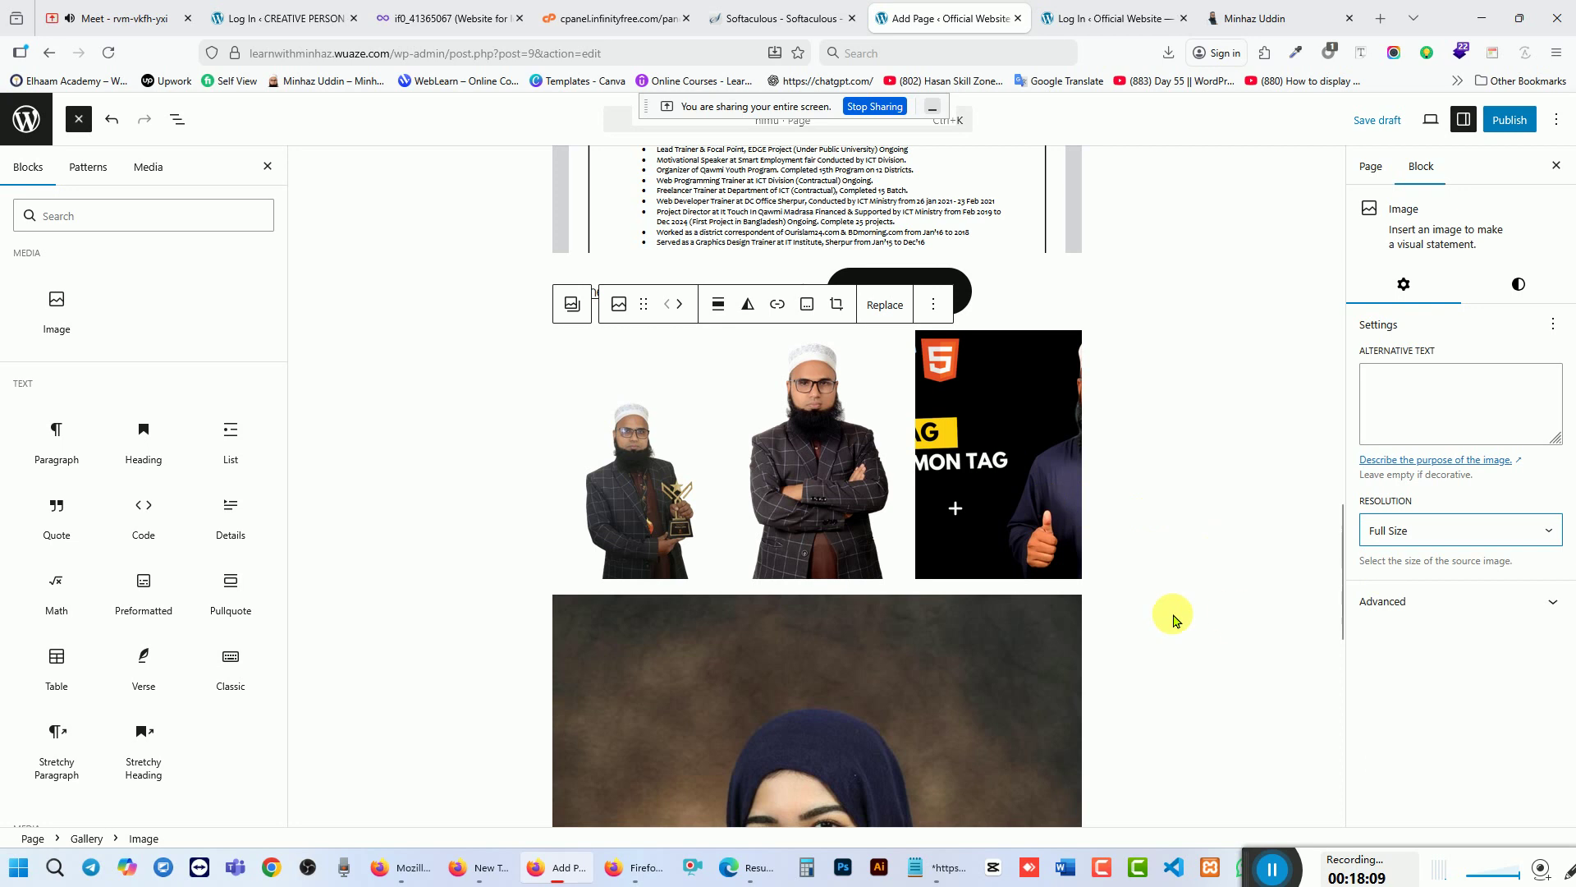
Step: Examine the image's advanced settings, the page settings and the layout of the whole gallery
left_click(1399, 601)
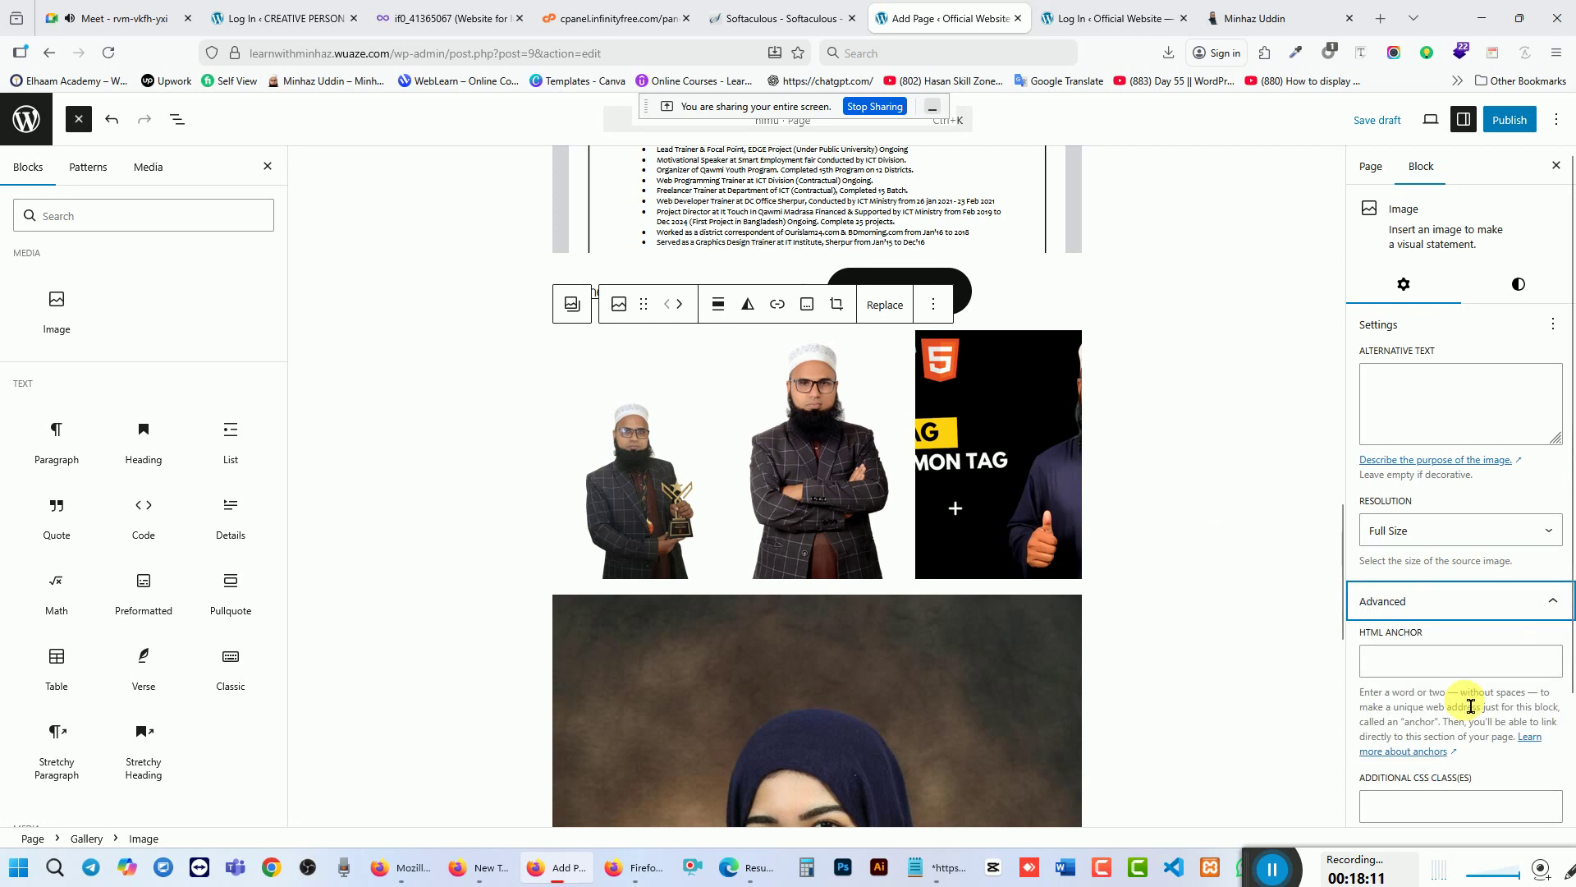
scroll(1469, 702, "down", 3)
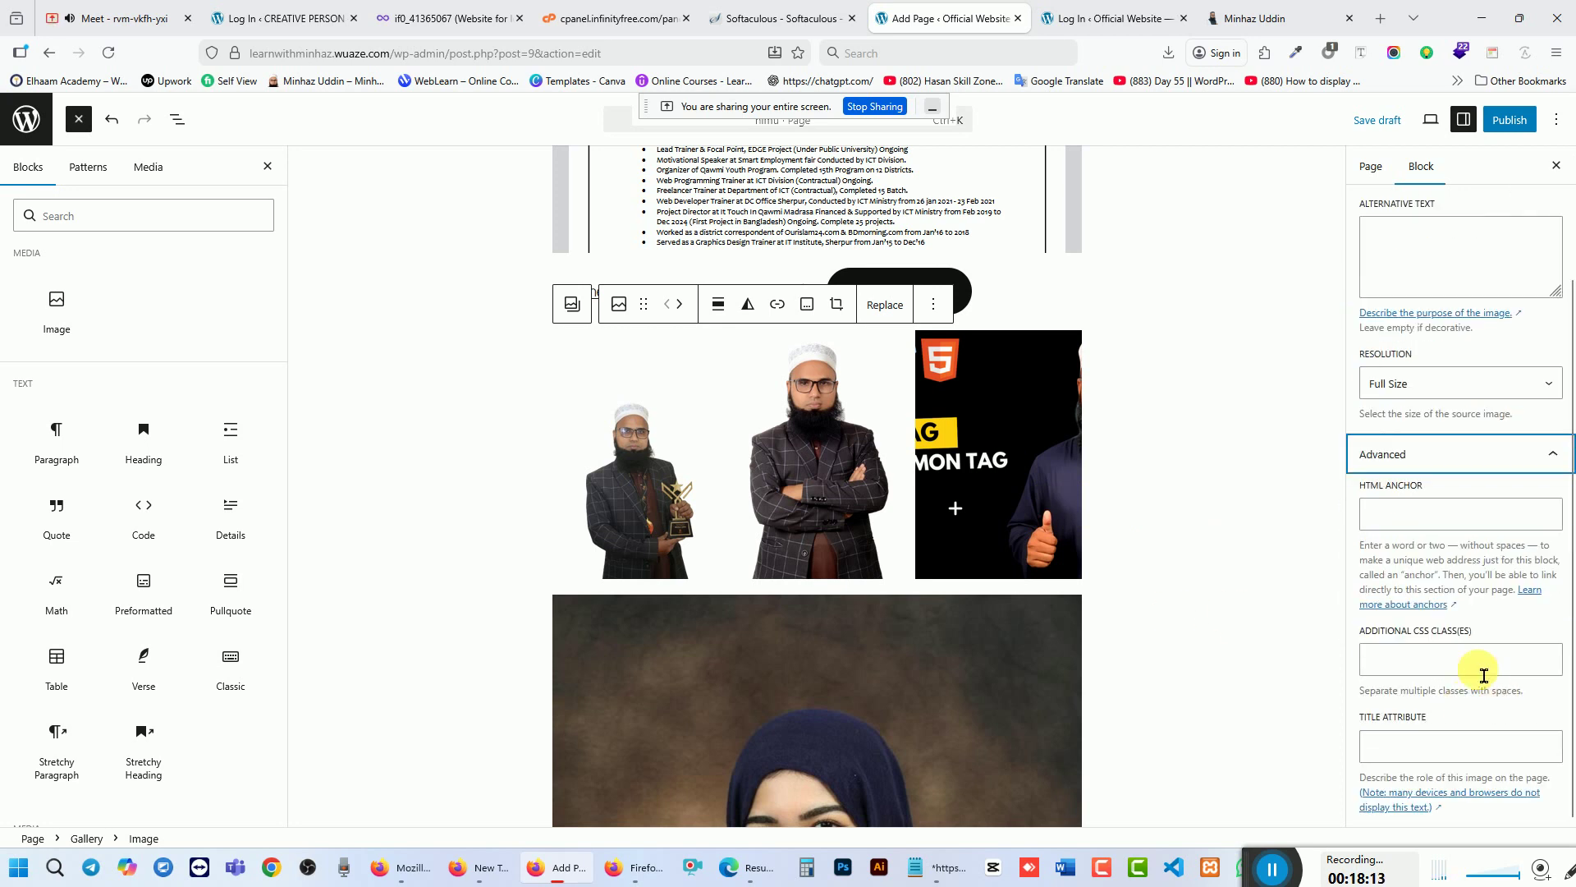
scroll(1485, 668, "up", 3)
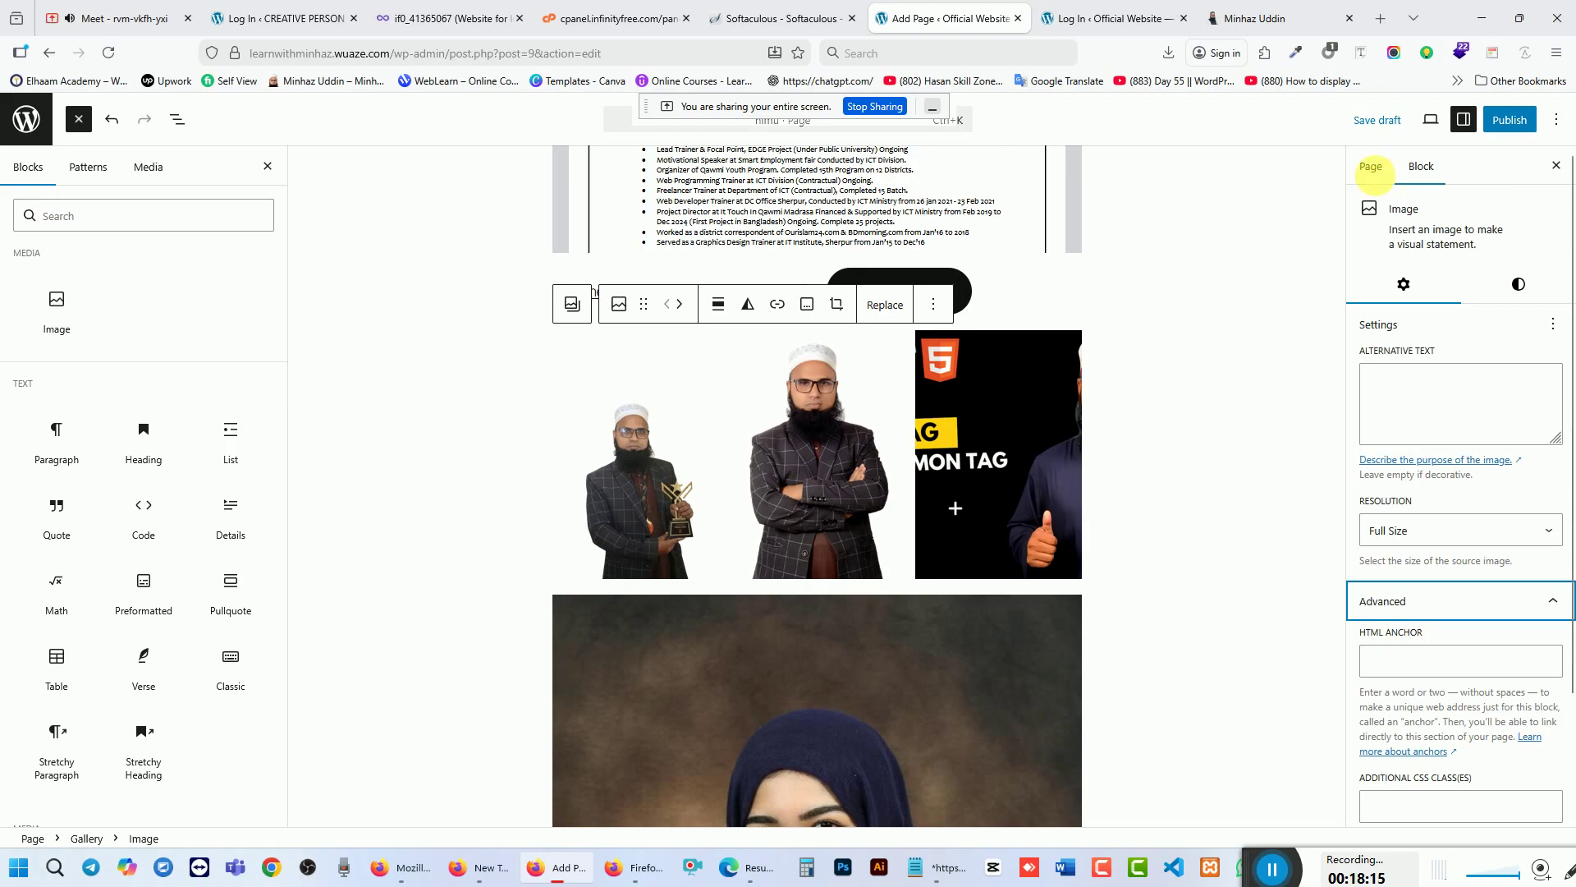
left_click(1375, 171)
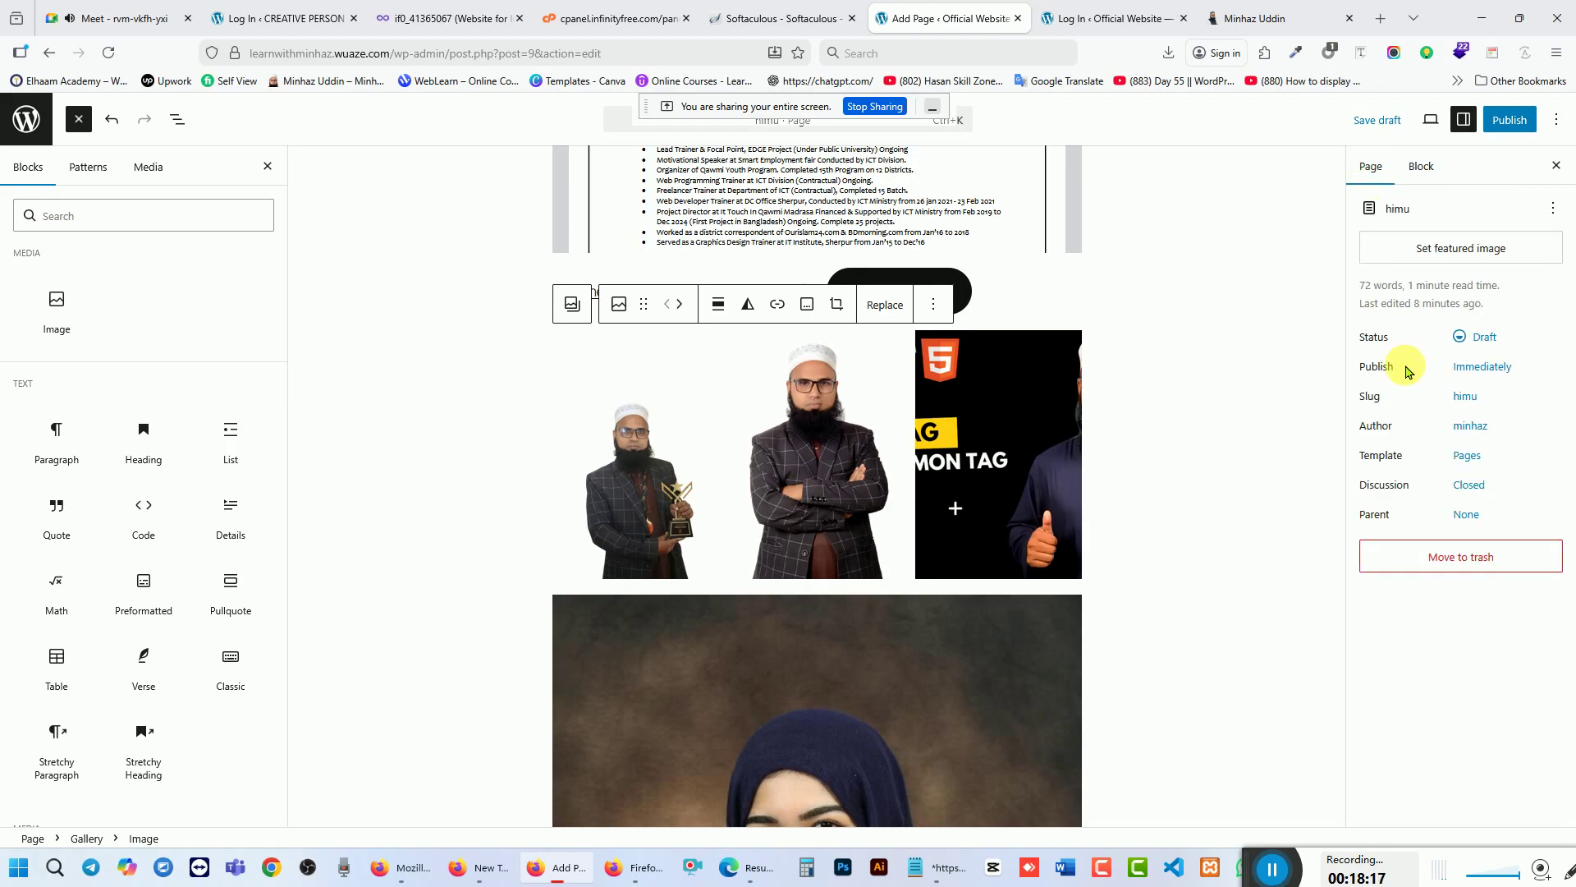
scroll(799, 476, "down", 2)
scroll(799, 474, "down", 10)
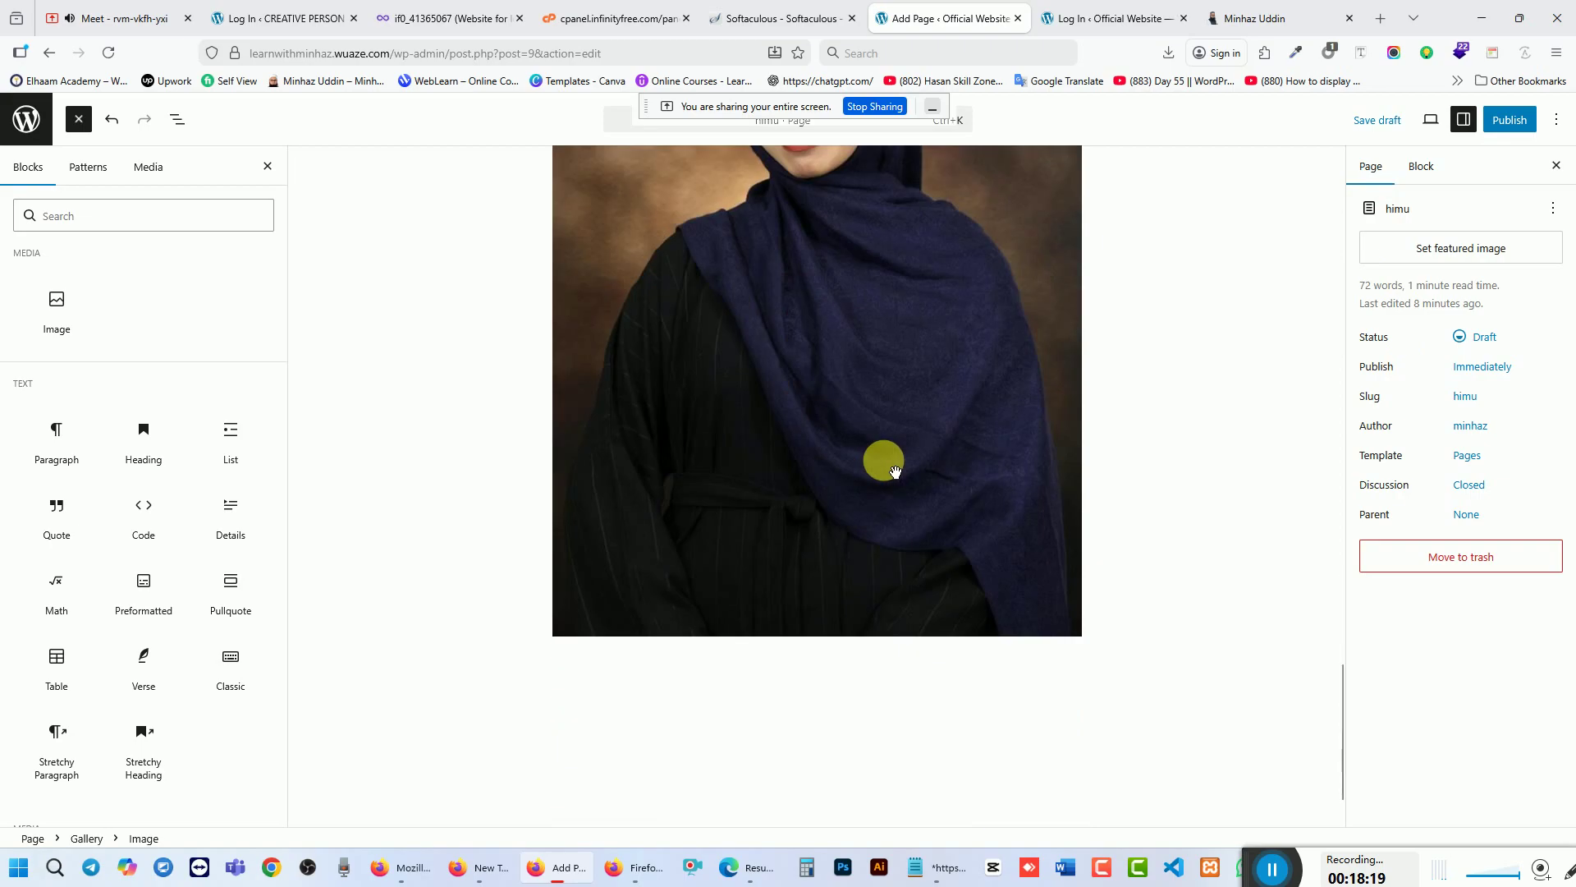
scroll(895, 472, "up", 5)
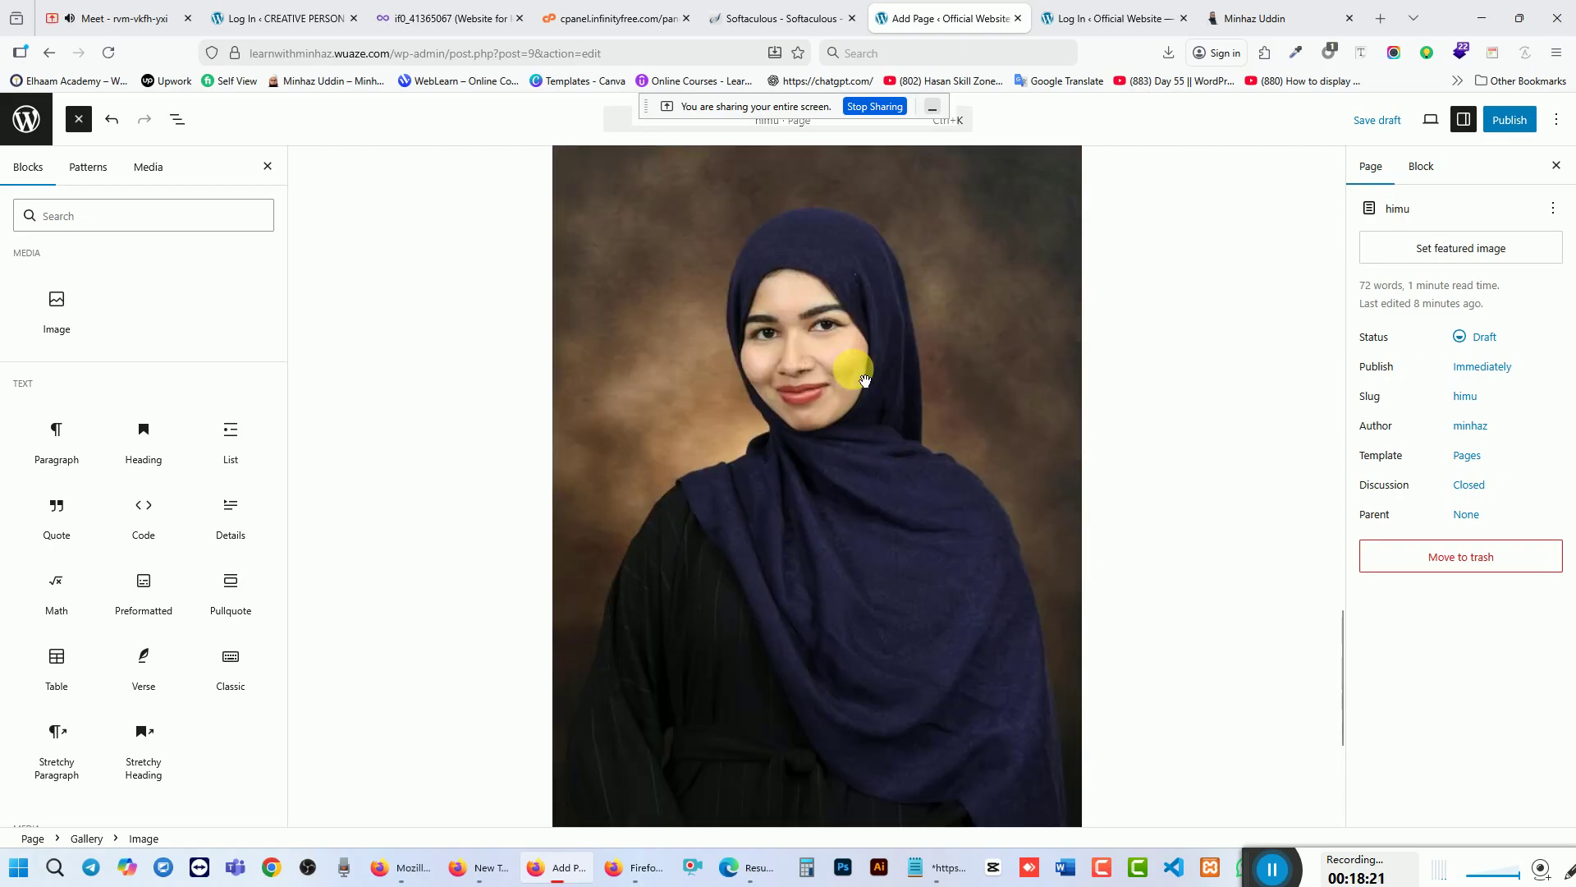
scroll(838, 422, "up", 2)
scroll(862, 521, "up", 5)
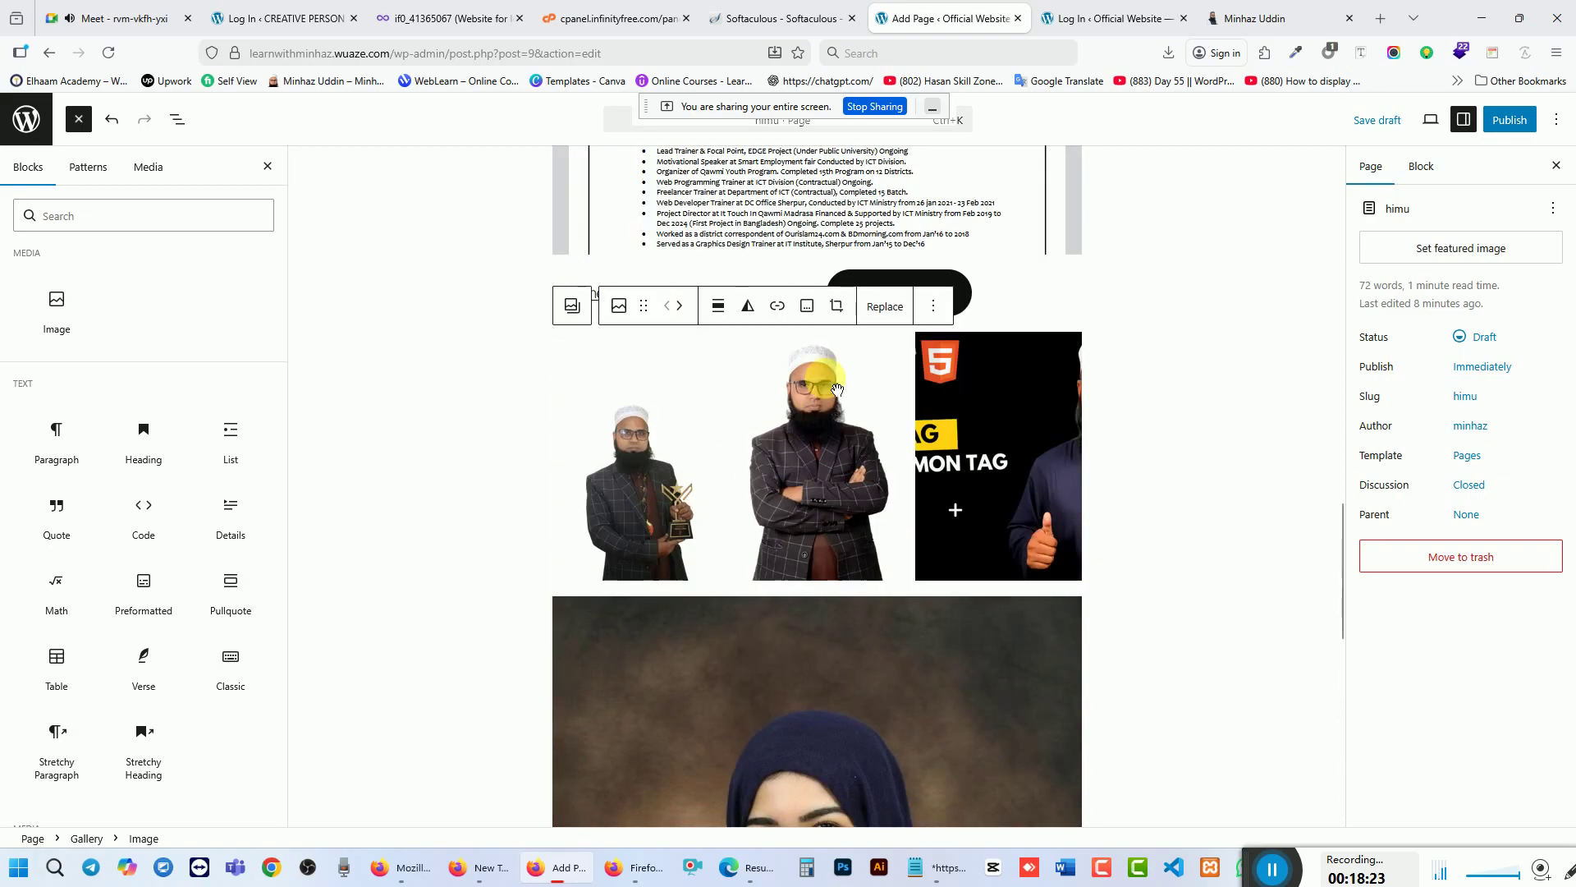
Step: Delete the large portrait of the woman in the headscarf from the gallery's second row
left_click(906, 669)
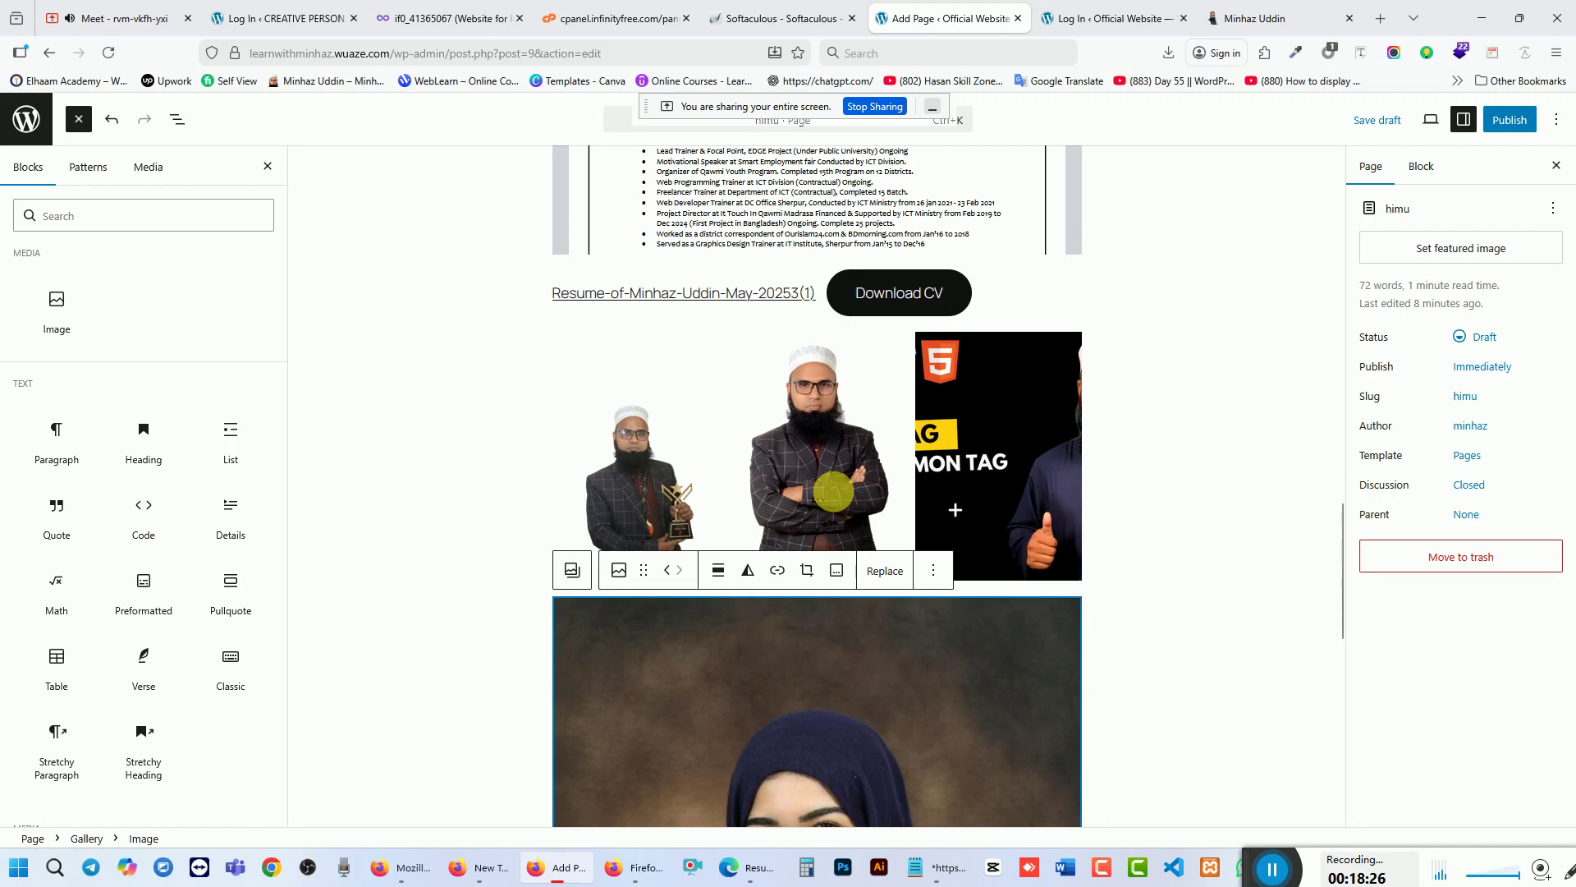
left_click(836, 445)
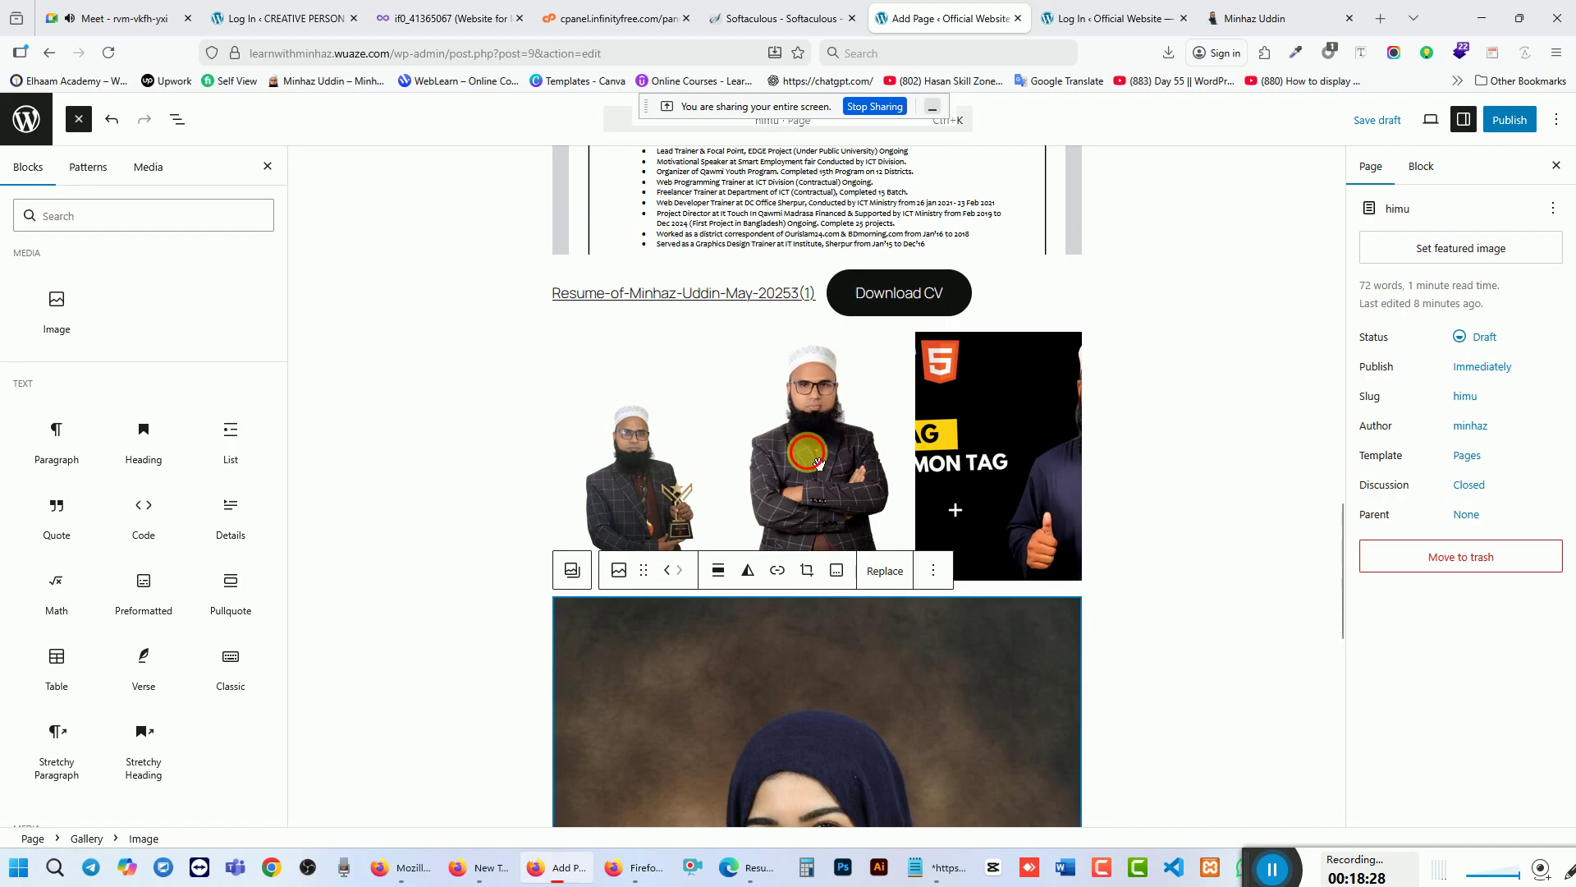
left_click(813, 450)
left_click(922, 646)
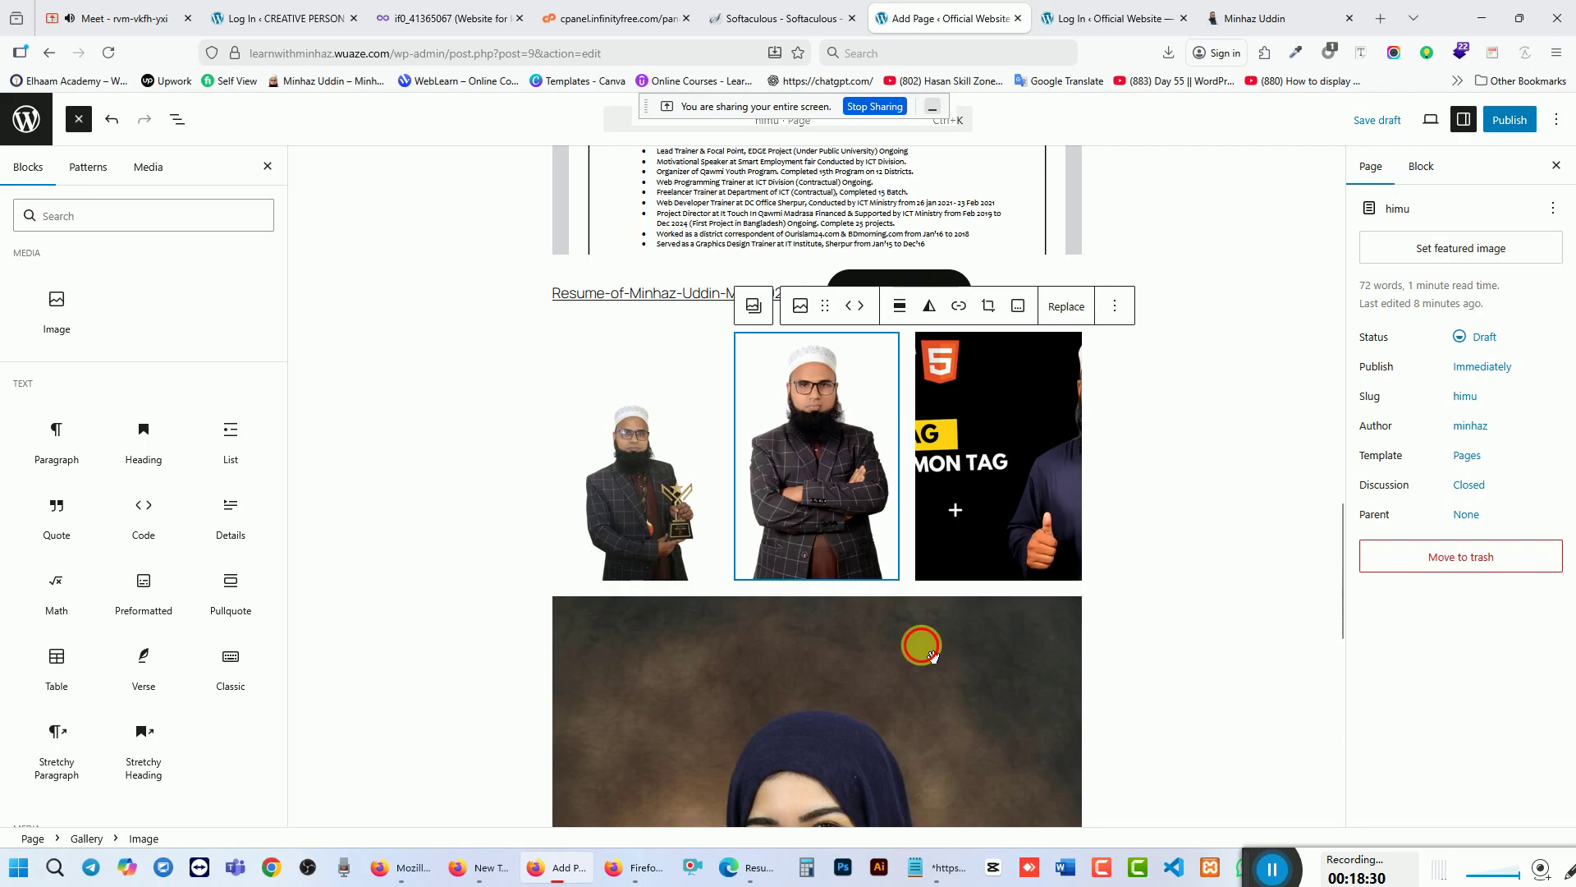
left_click(833, 657)
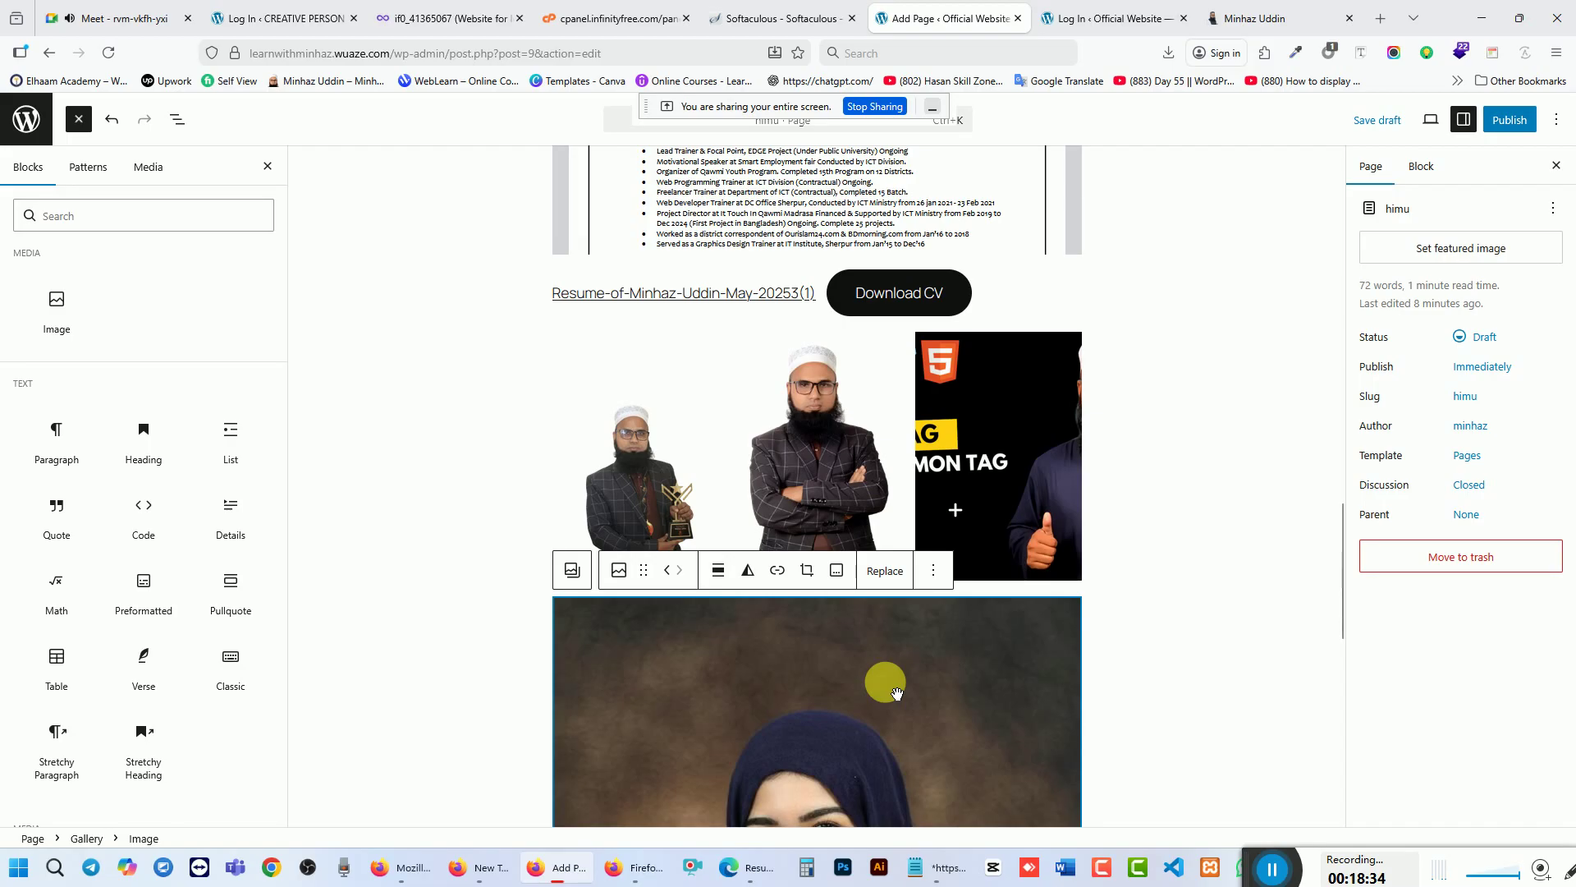
key("Delete")
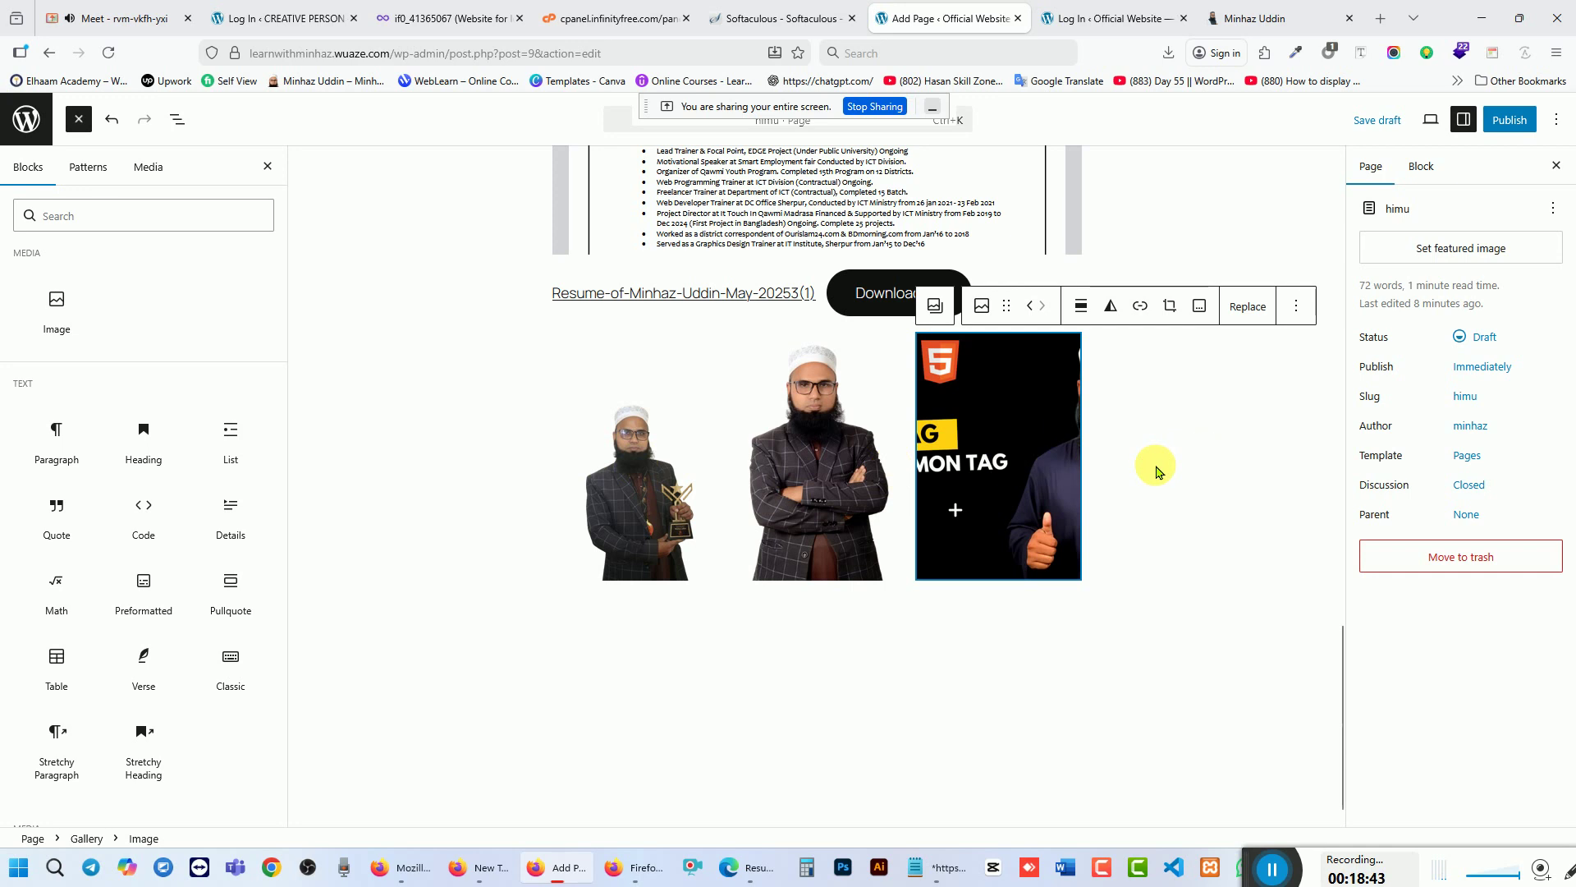
Step: Add an empty block below the gallery and insert a Stretchy Heading there from the full block library
left_click(776, 613)
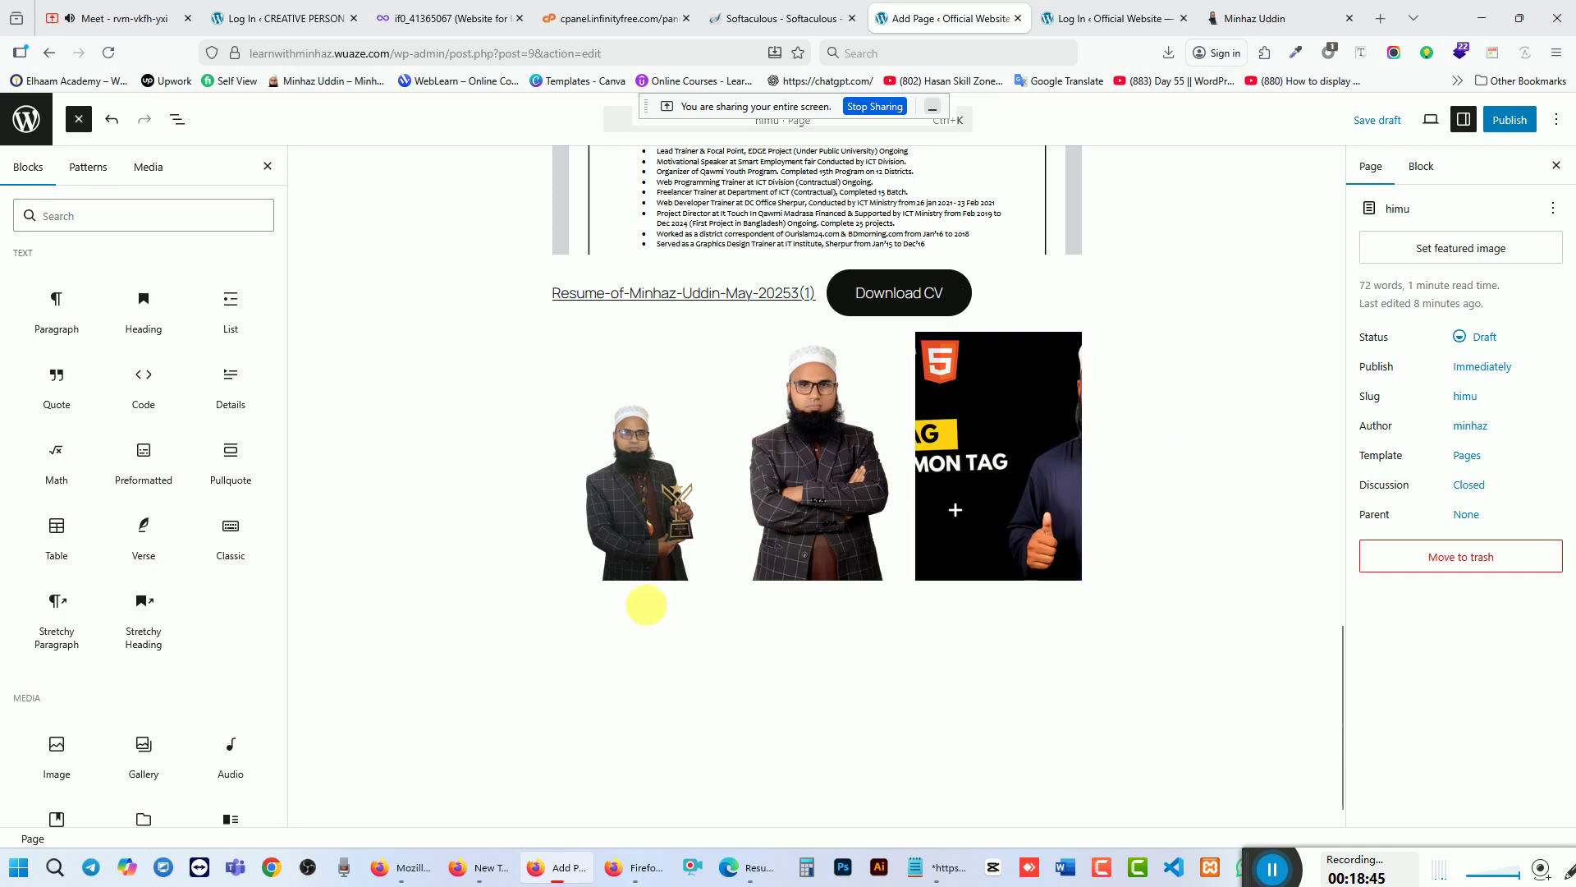
left_click(632, 609)
left_click(903, 628)
left_click(788, 622)
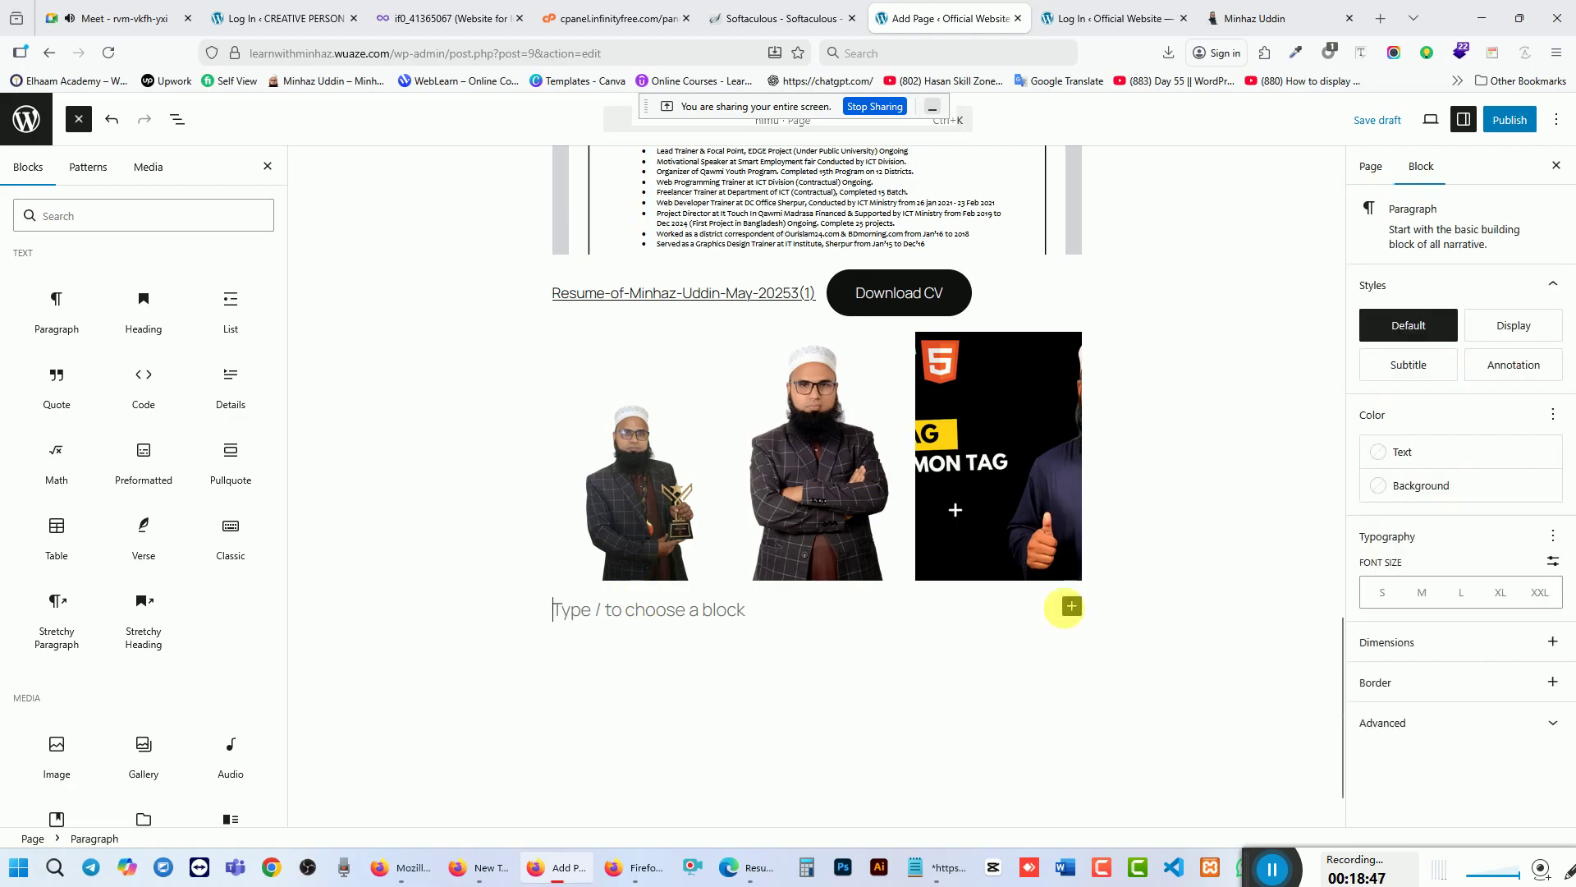
left_click(1073, 609)
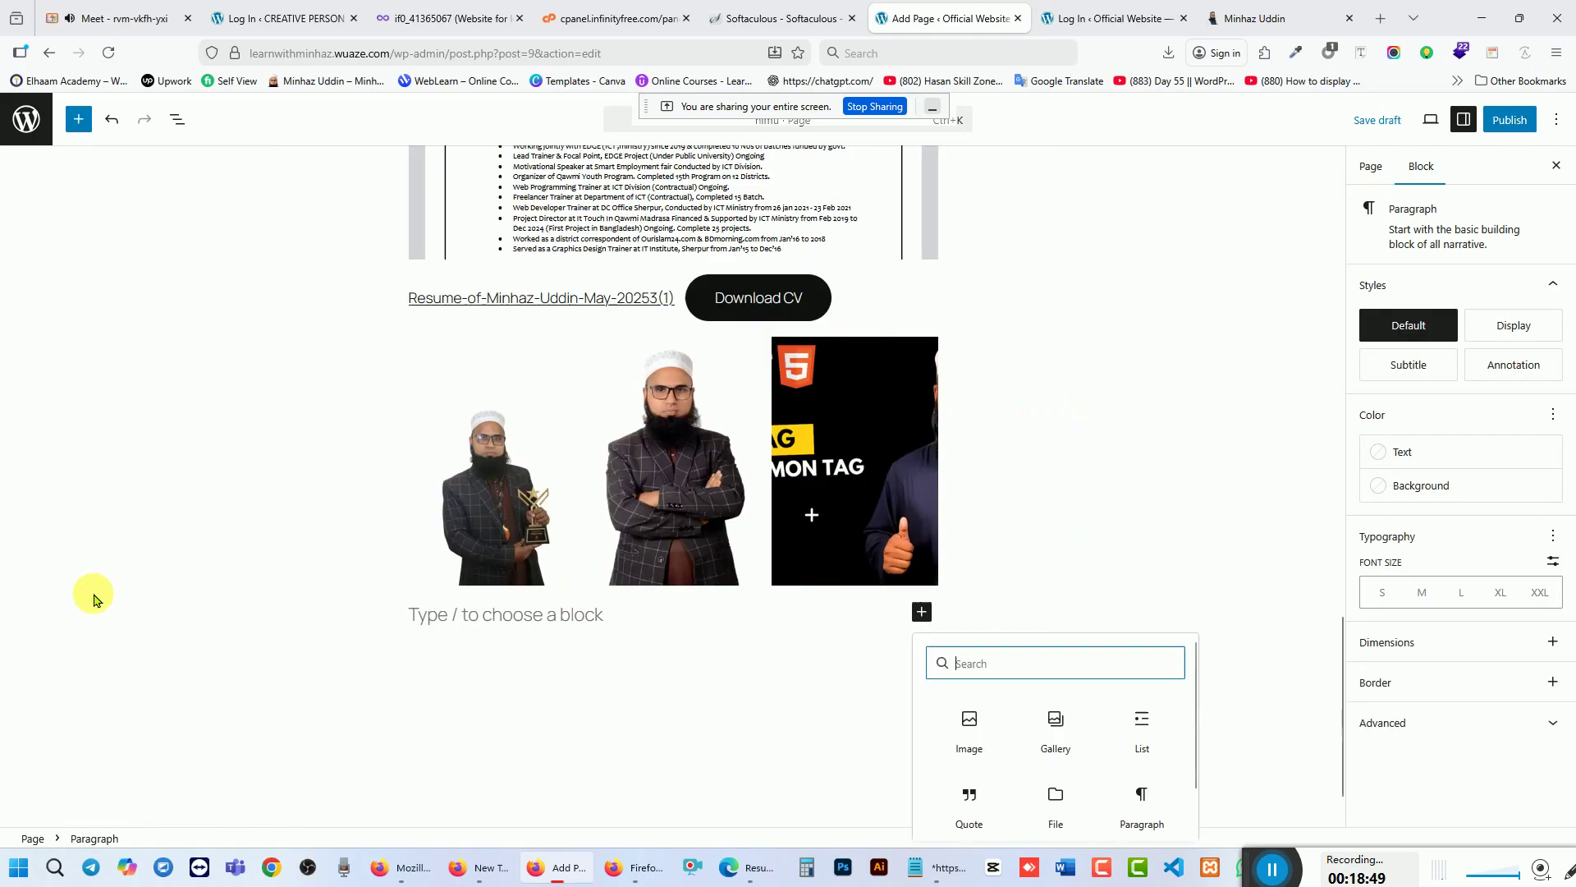
scroll(1121, 825, "down", 1)
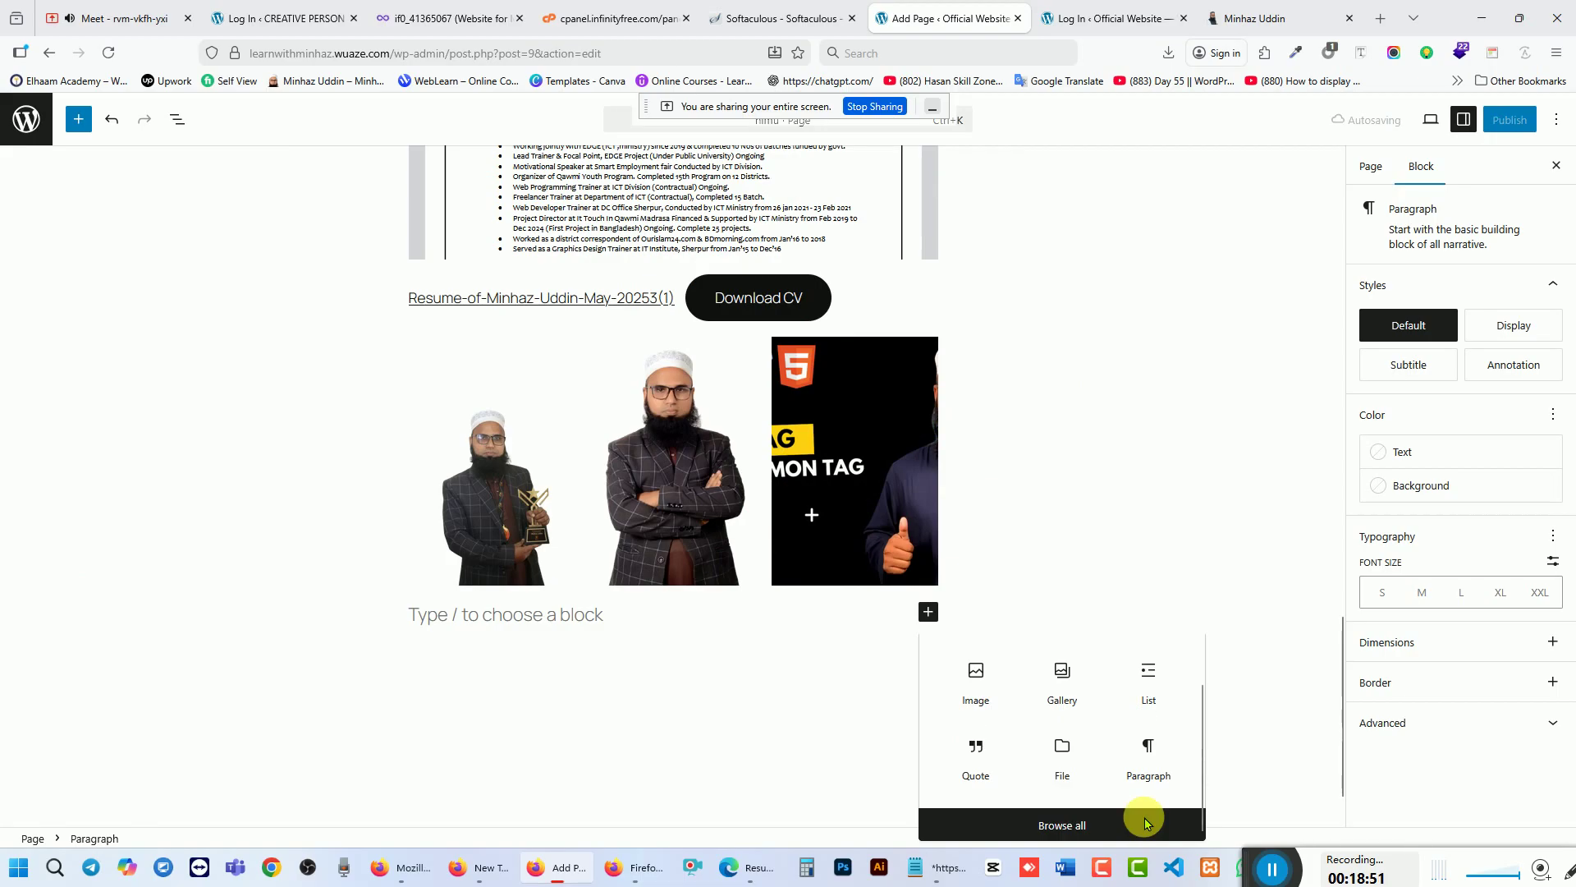
left_click(1085, 823)
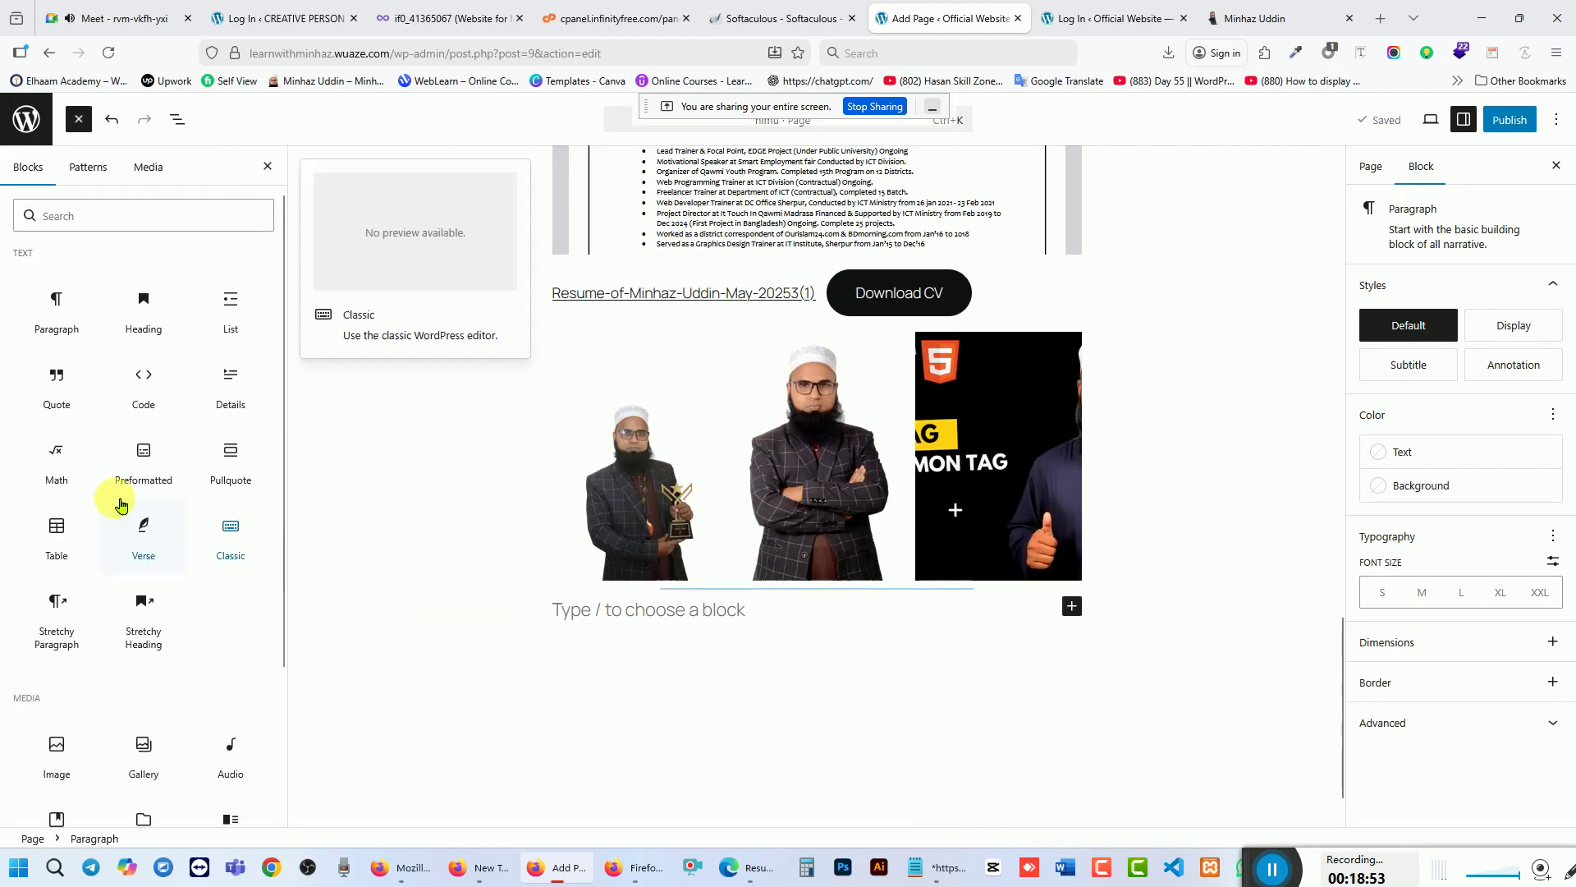
scroll(140, 509, "down", 1)
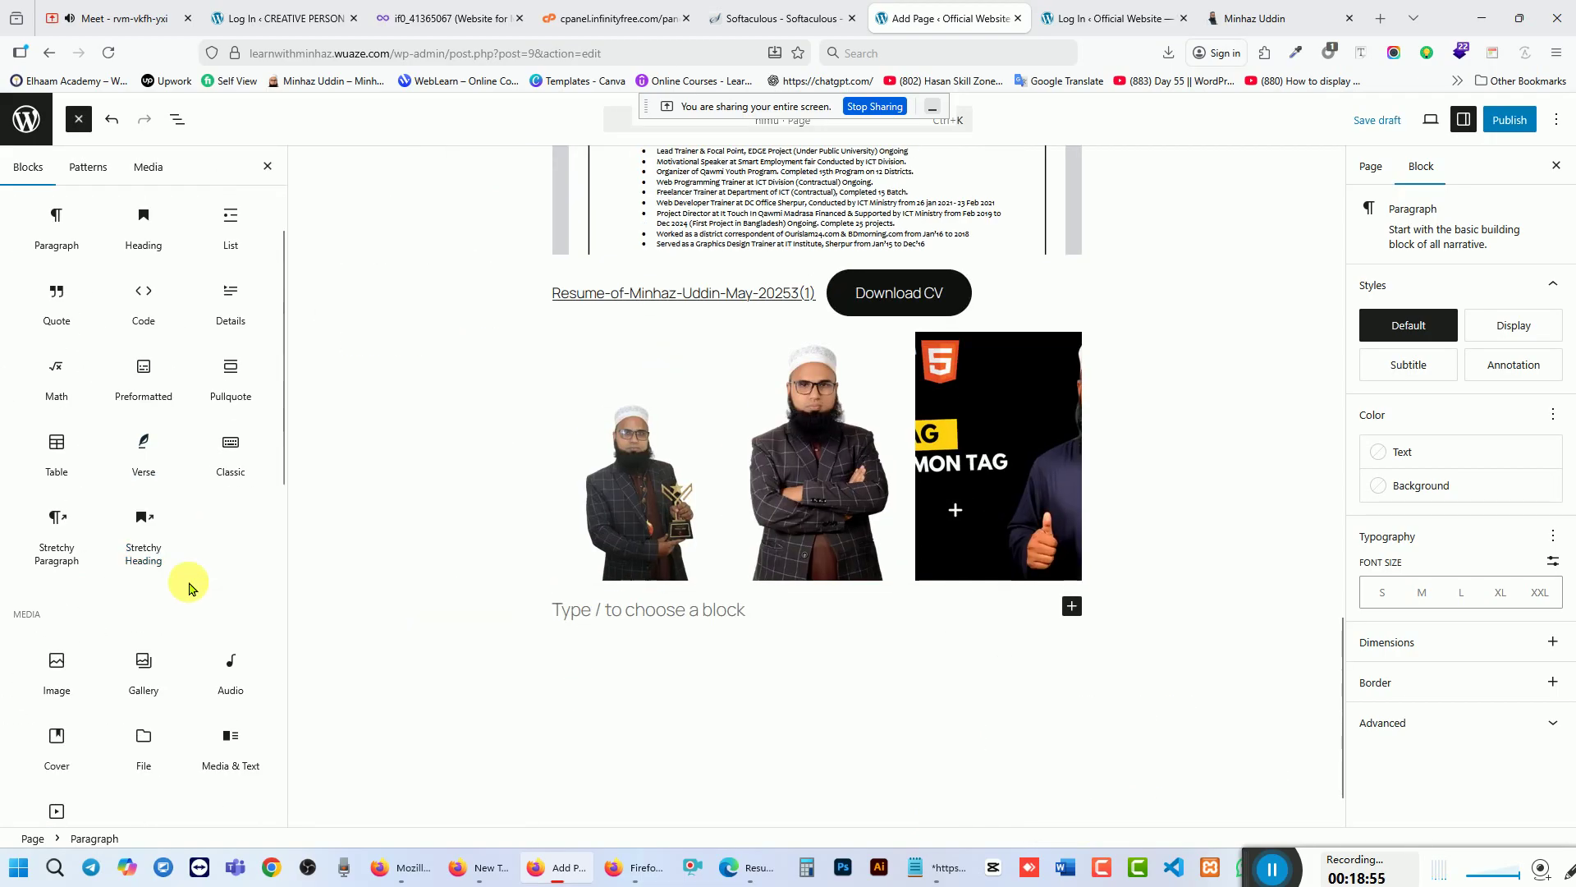
mouse_move(141, 581)
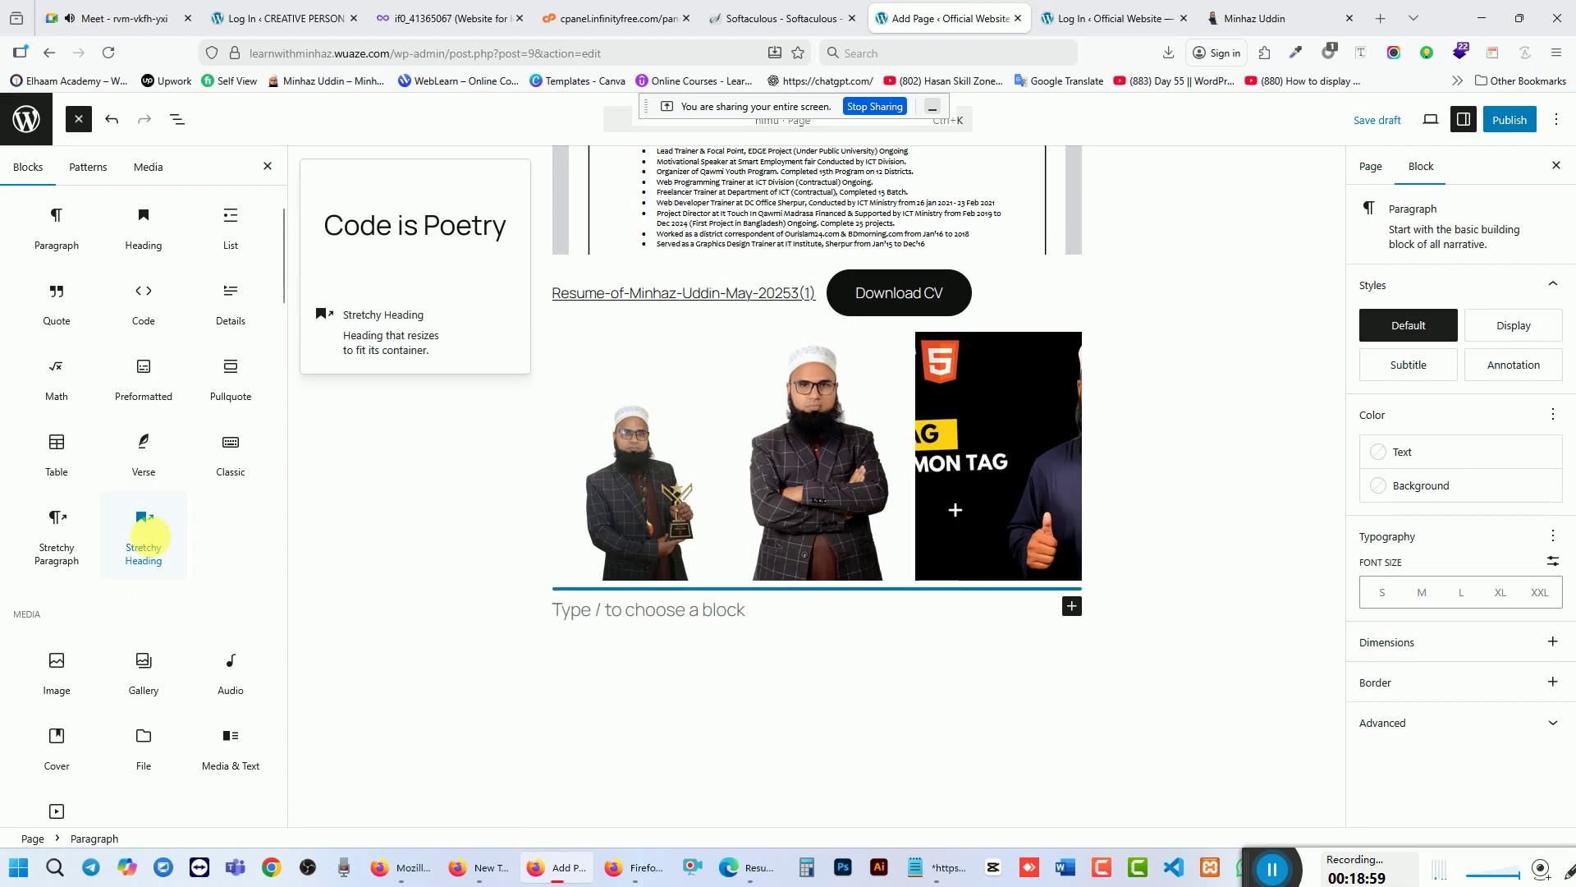
left_click(162, 547)
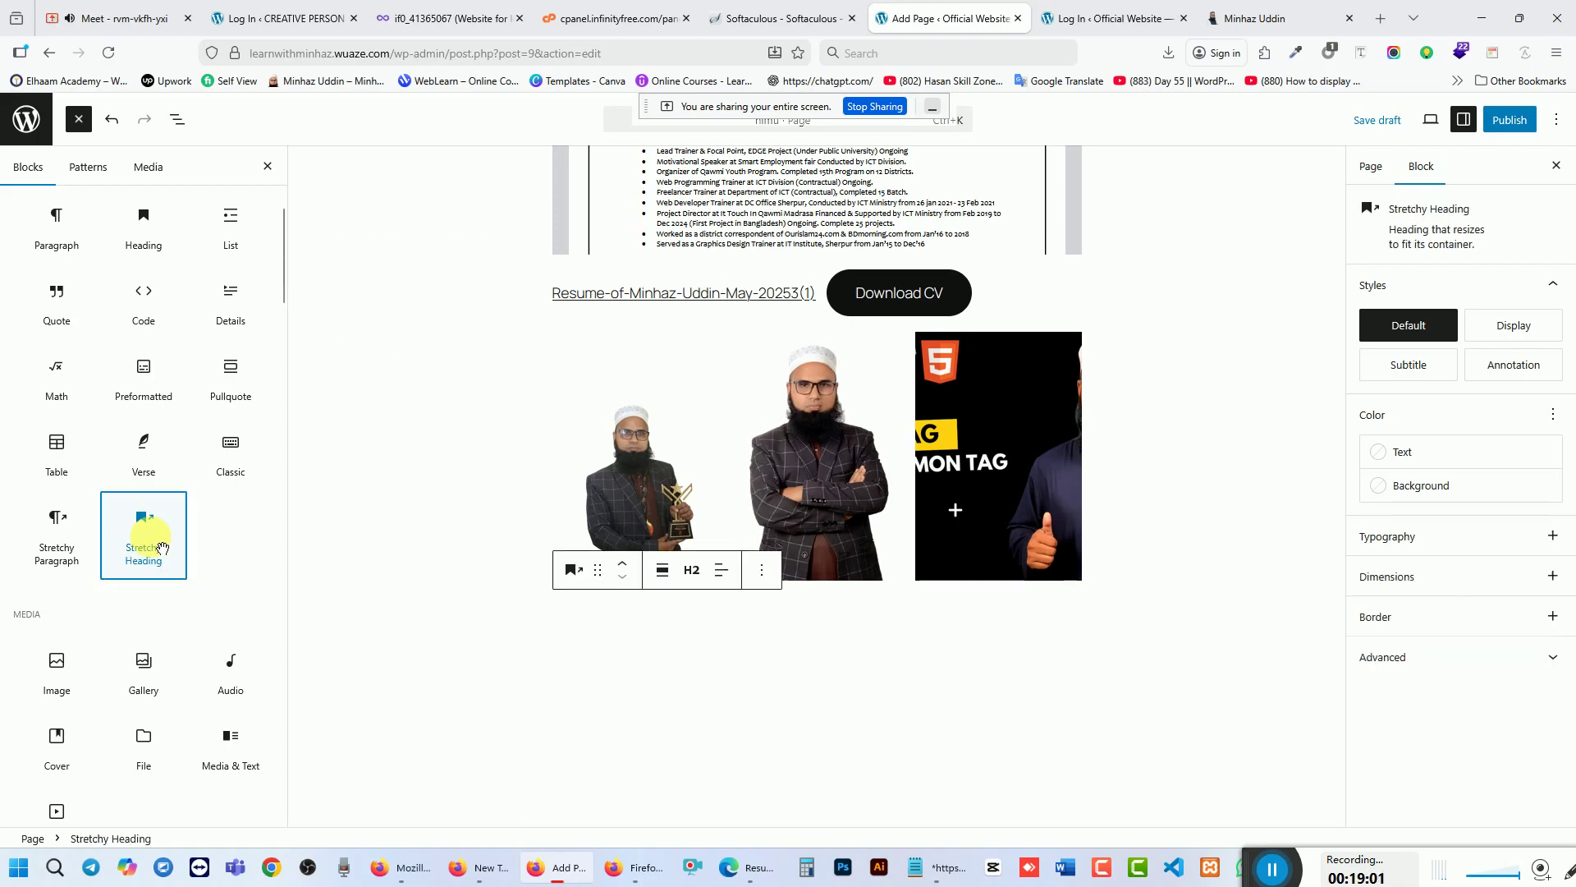
Step: Enter "Hello" as the text of the stretchy heading
left_click(783, 707)
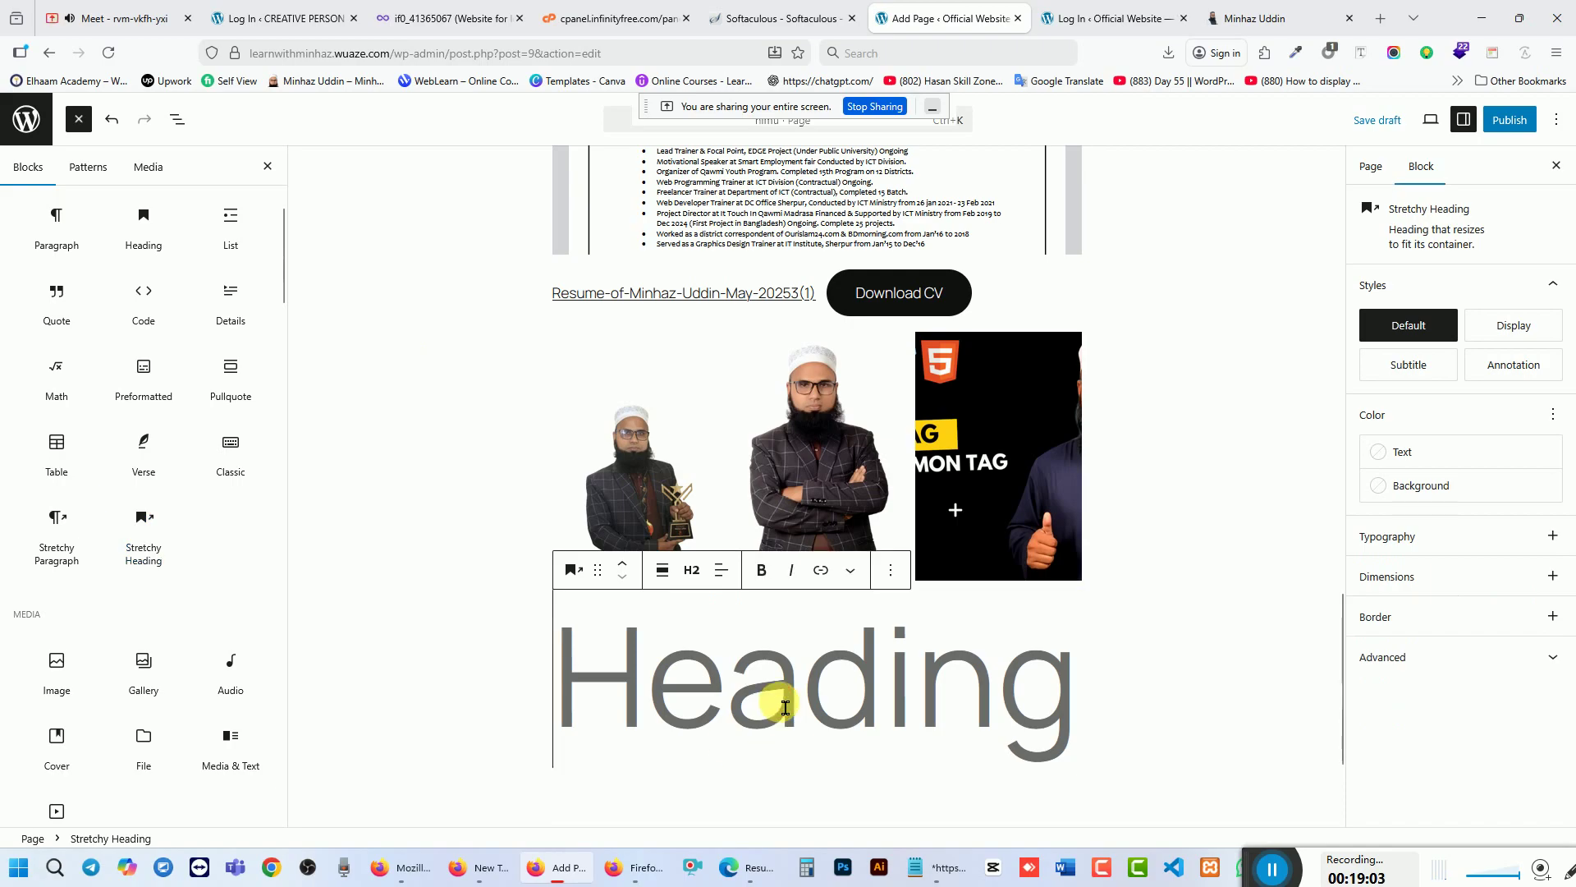
type("Hel")
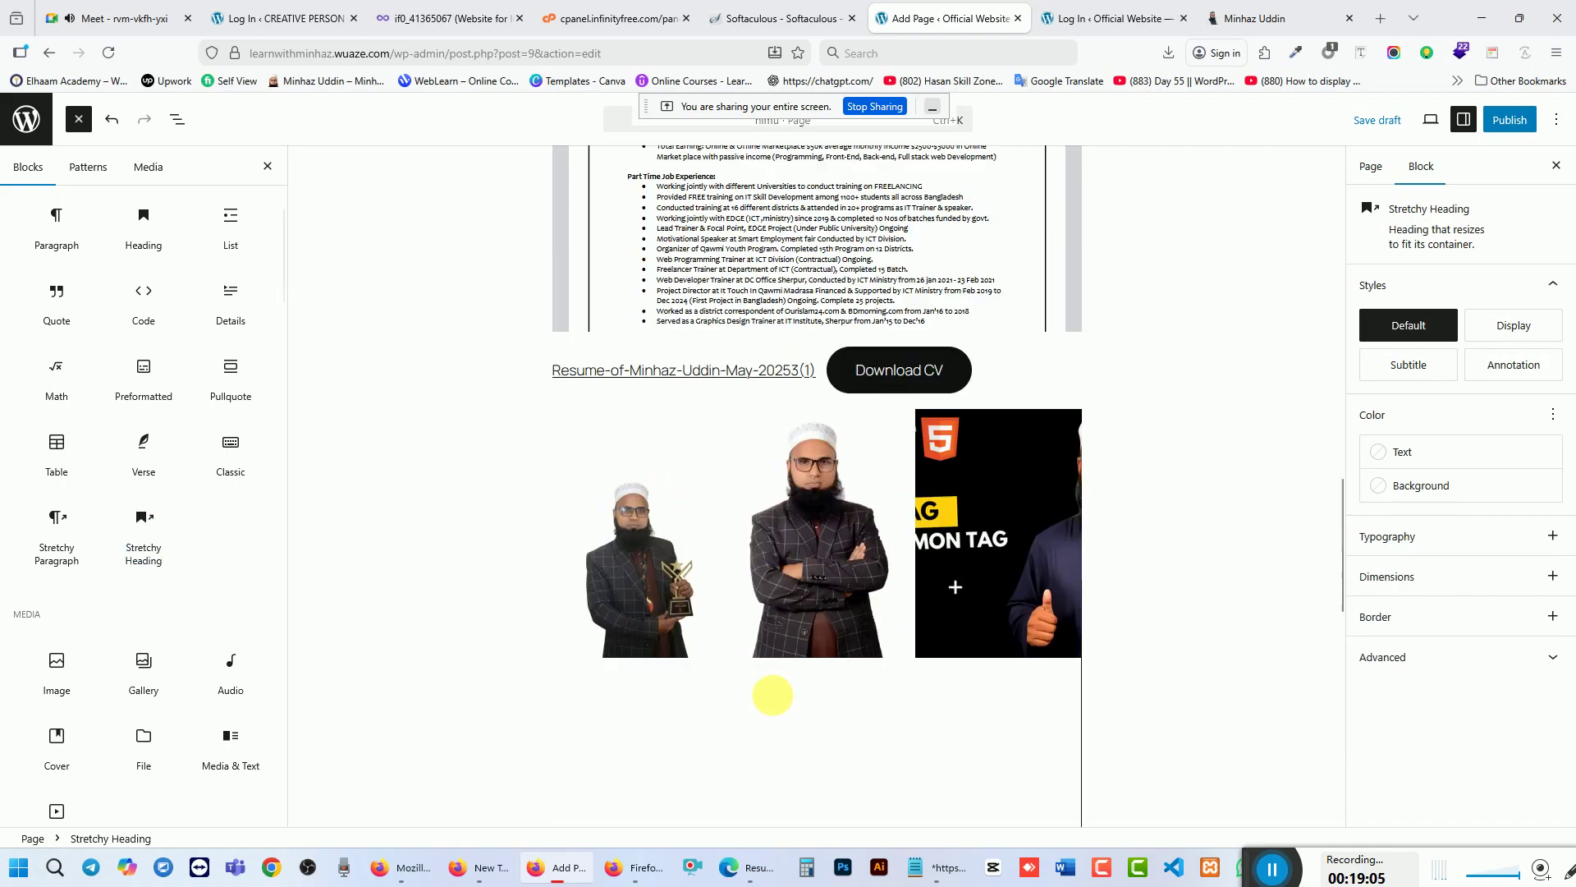
type("lo")
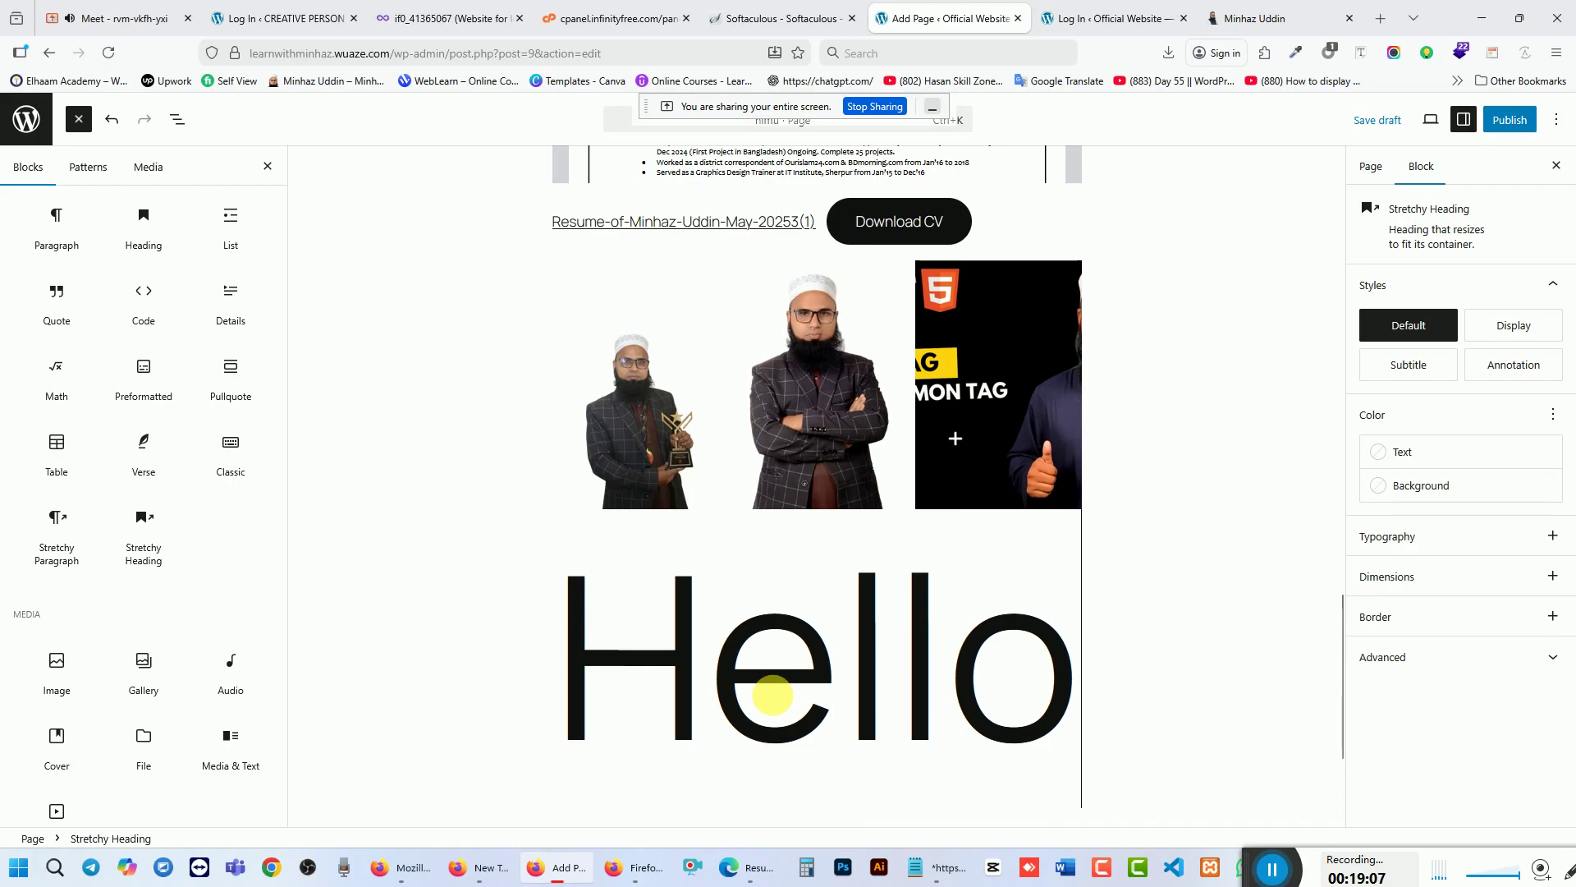
Step: Extend the stretchy heading's text to read "Hello World"
type(" World")
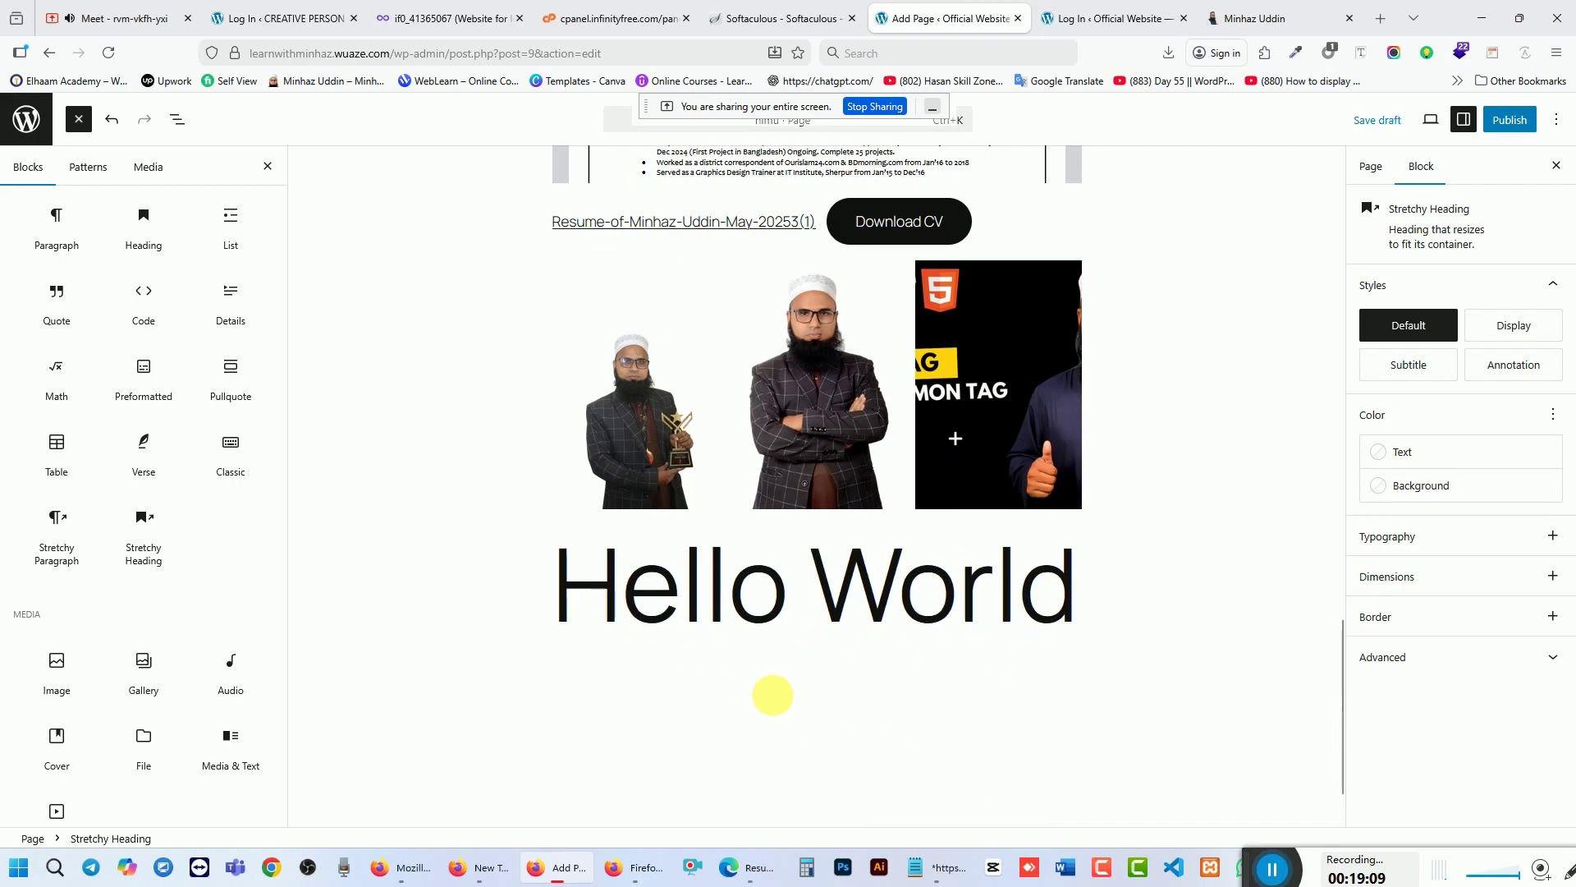
Step: Dismiss the call time-limit notice in Google Meet and return to the WordPress page editor
left_click(127, 20)
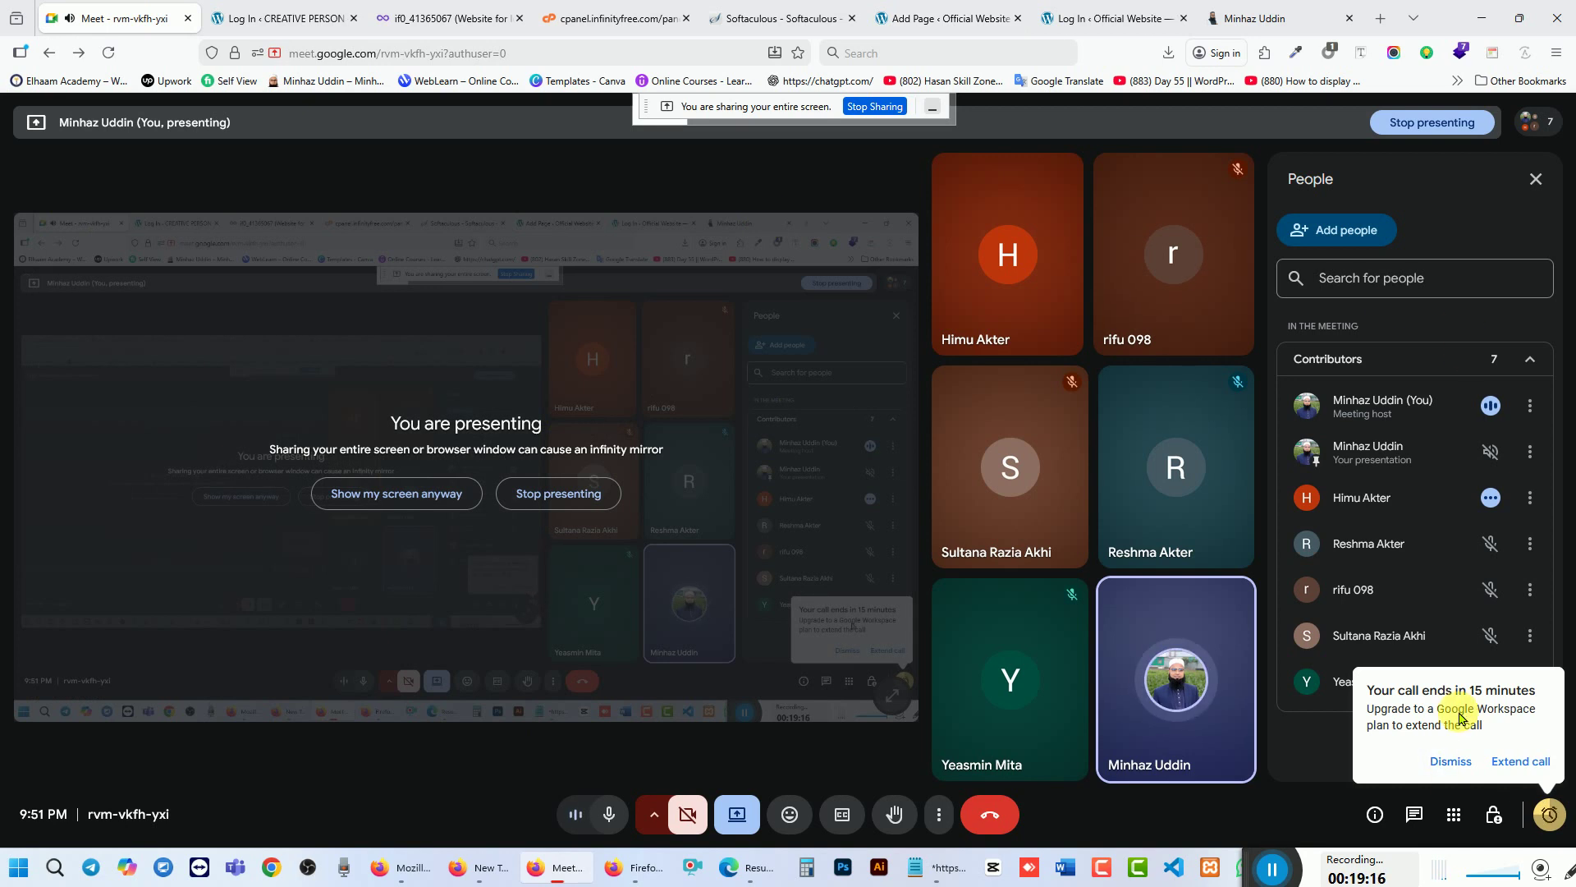
left_click(1451, 762)
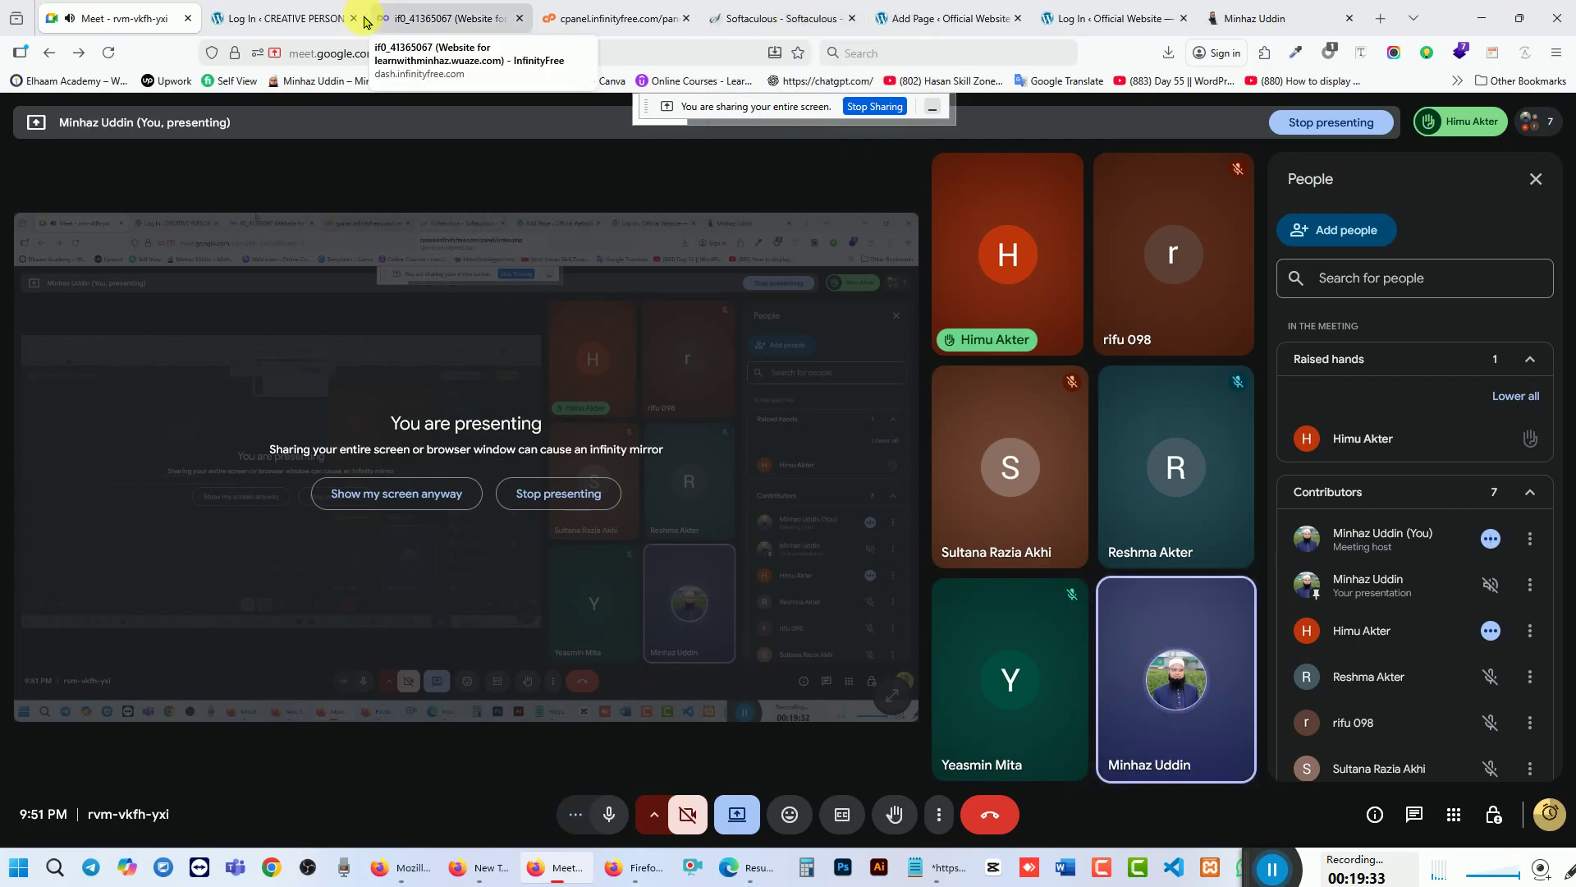
left_click(923, 20)
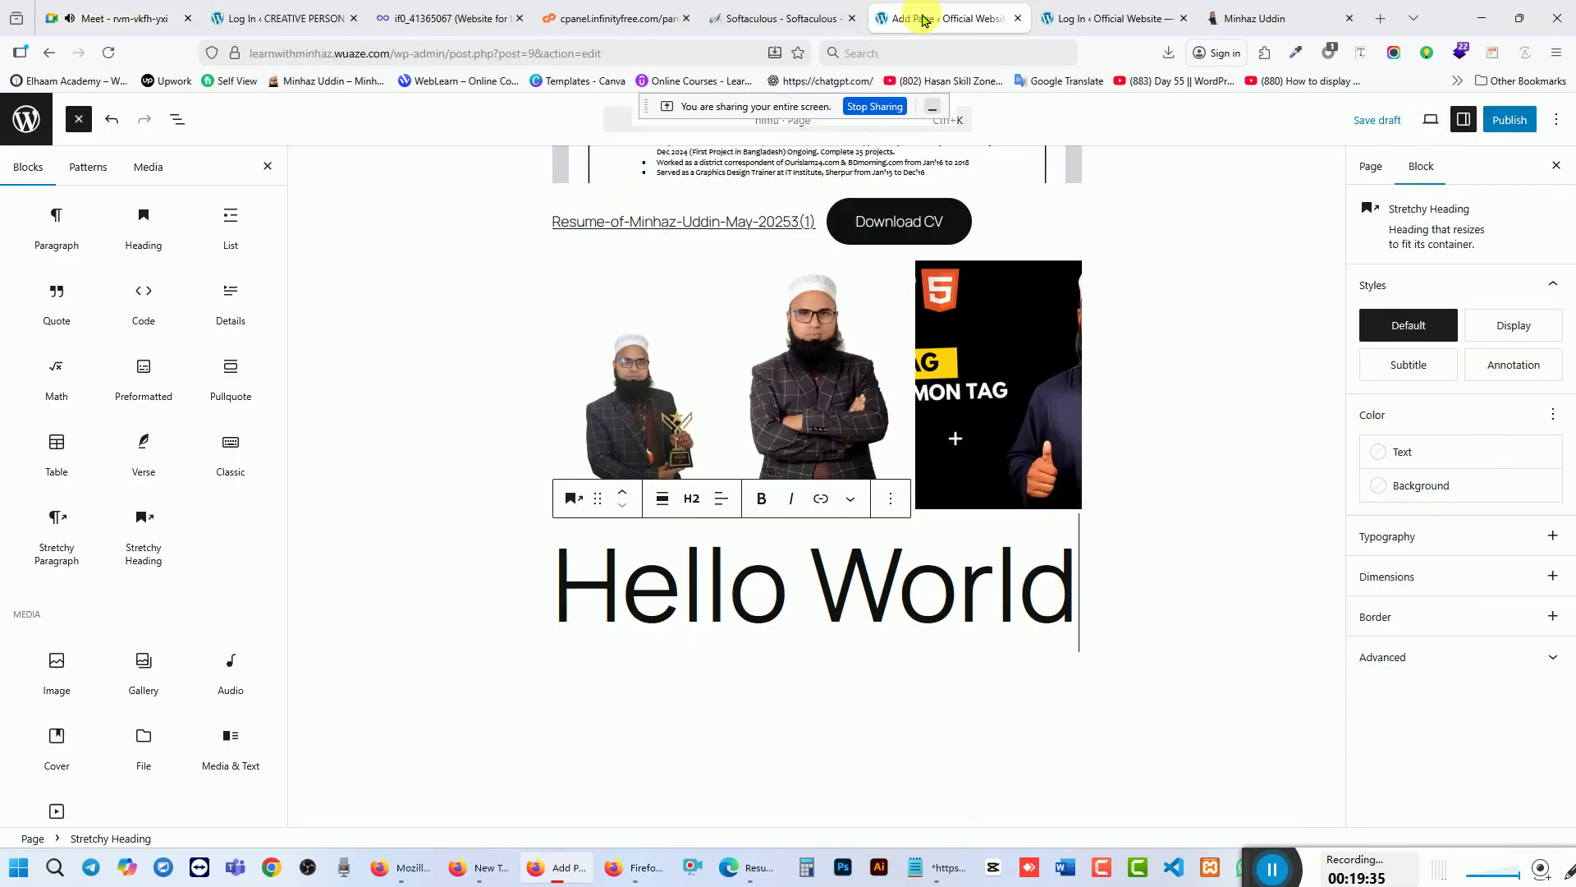
Step: Publish the page and open its live version in a new browser tab
left_click(1508, 121)
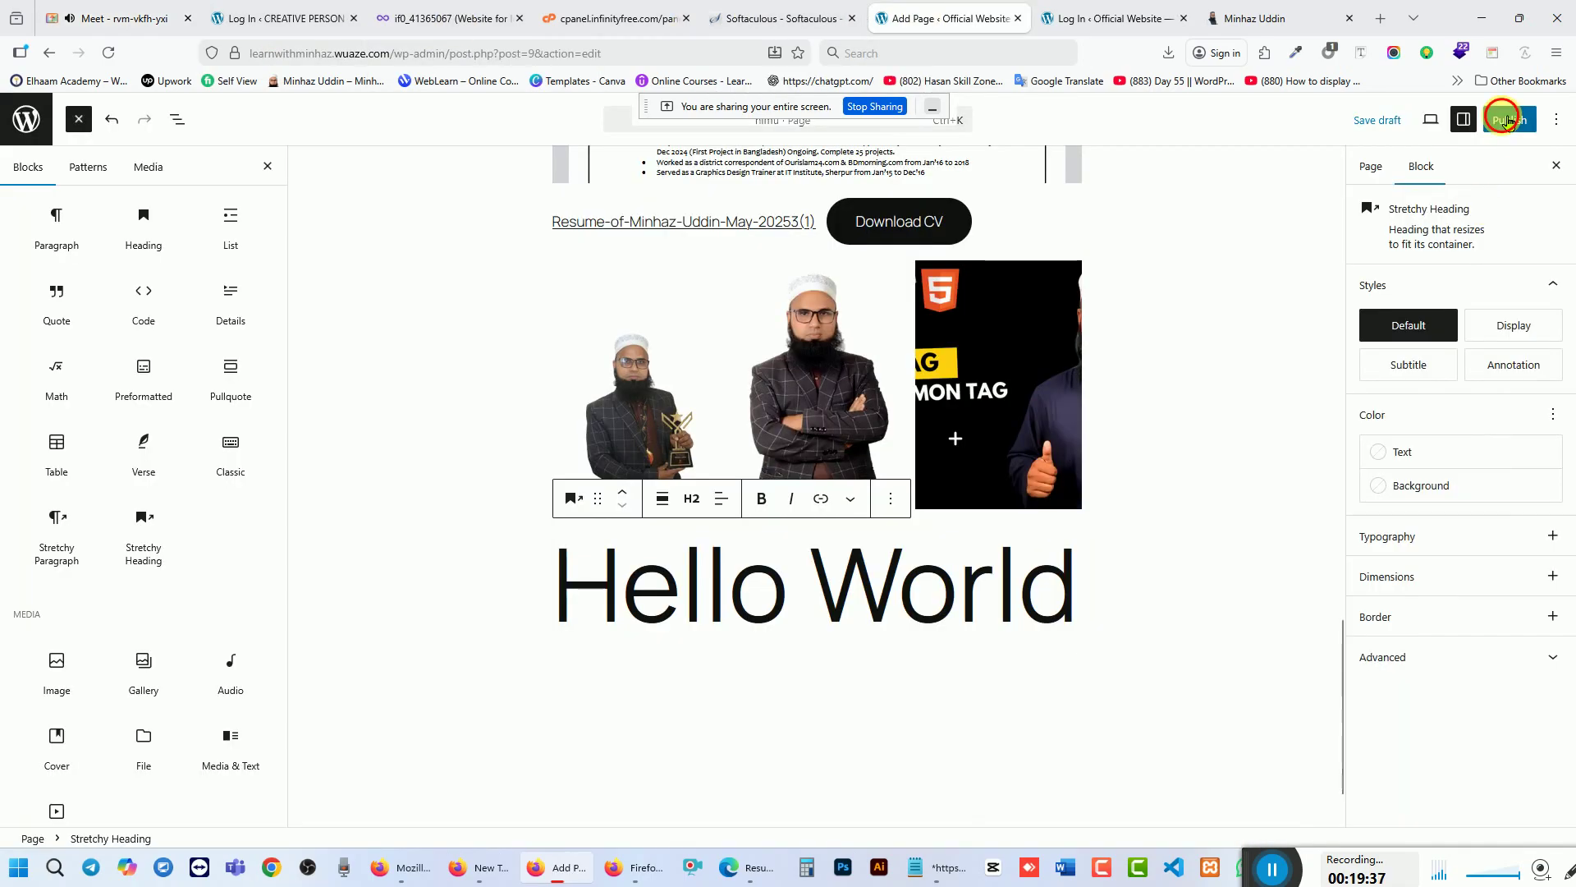
left_click(1507, 121)
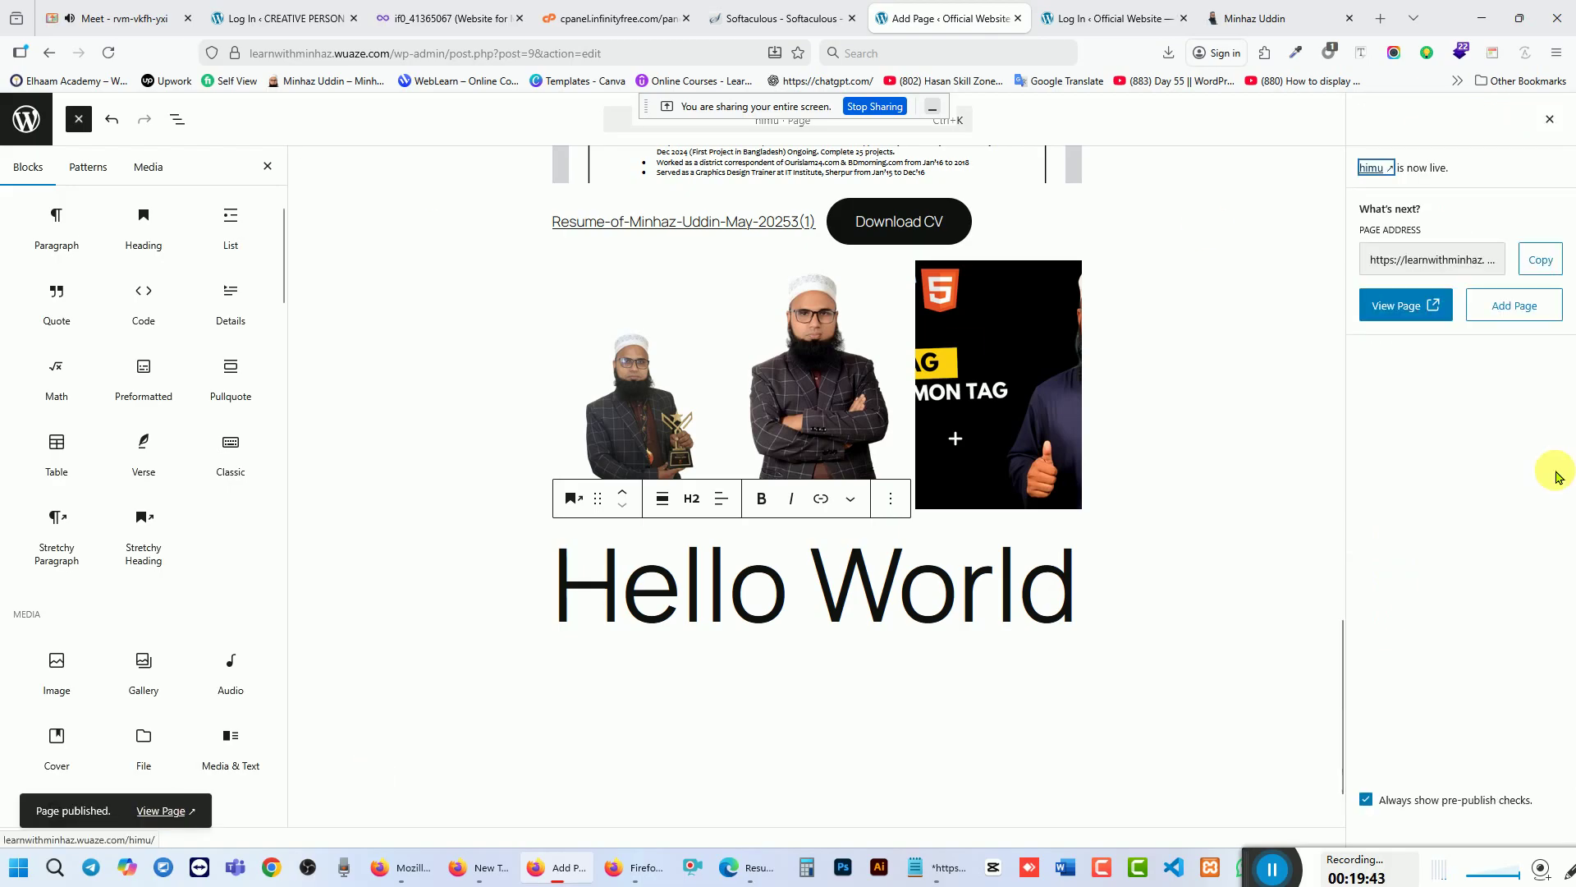
right_click(1393, 304)
left_click(1288, 315)
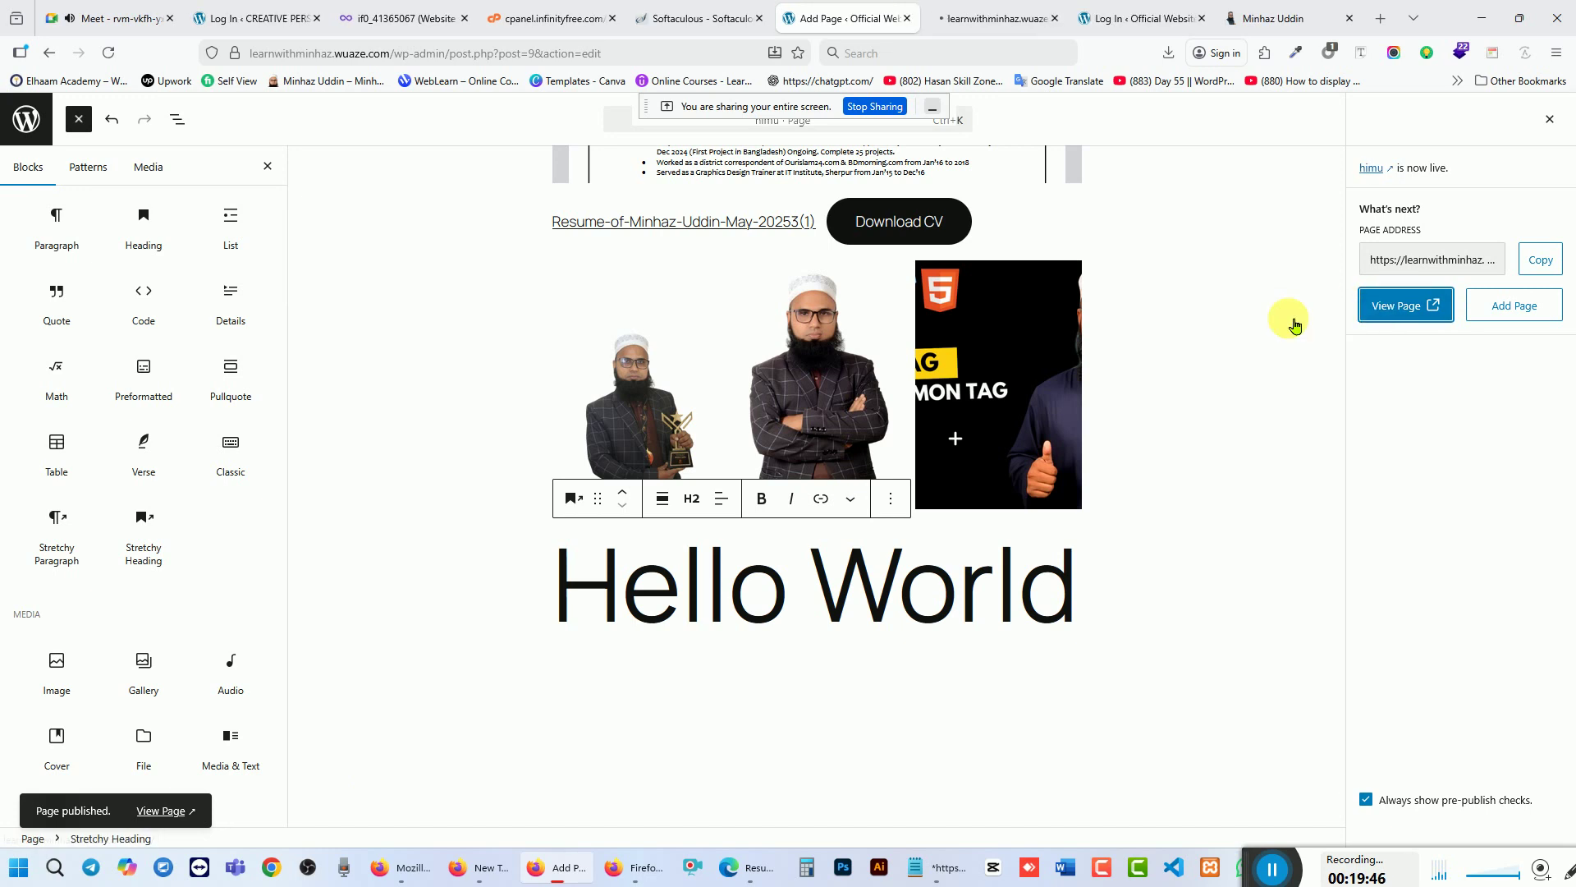
left_click(977, 22)
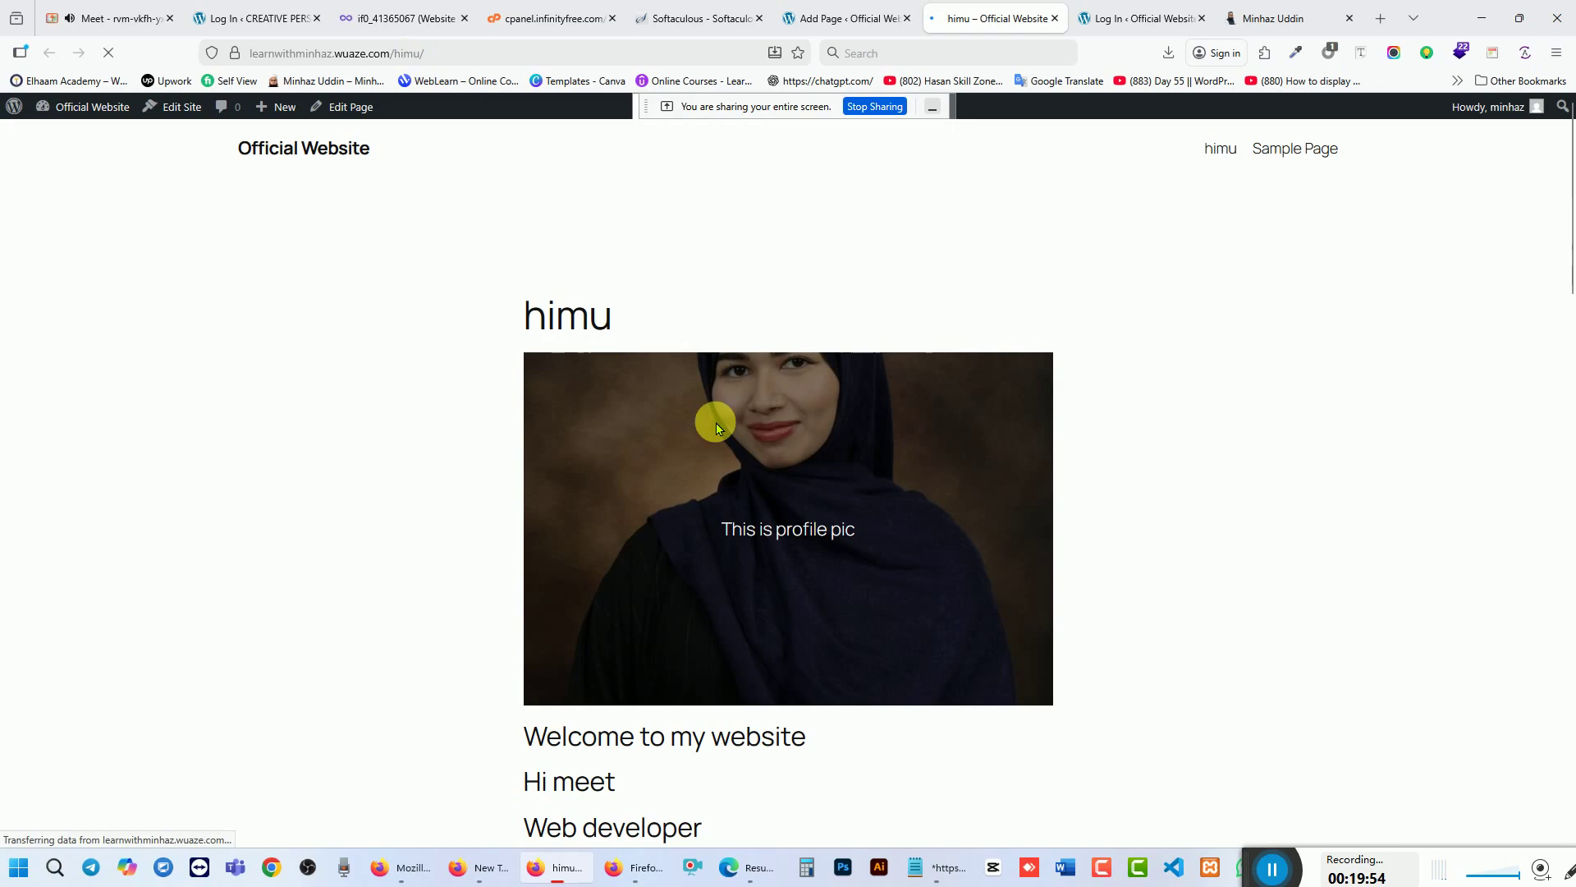
Step: Check the live page down to the Hello World heading and footer, and download the résumé PDF through Download CV
scroll(723, 430, "down", 5)
scroll(723, 433, "down", 12)
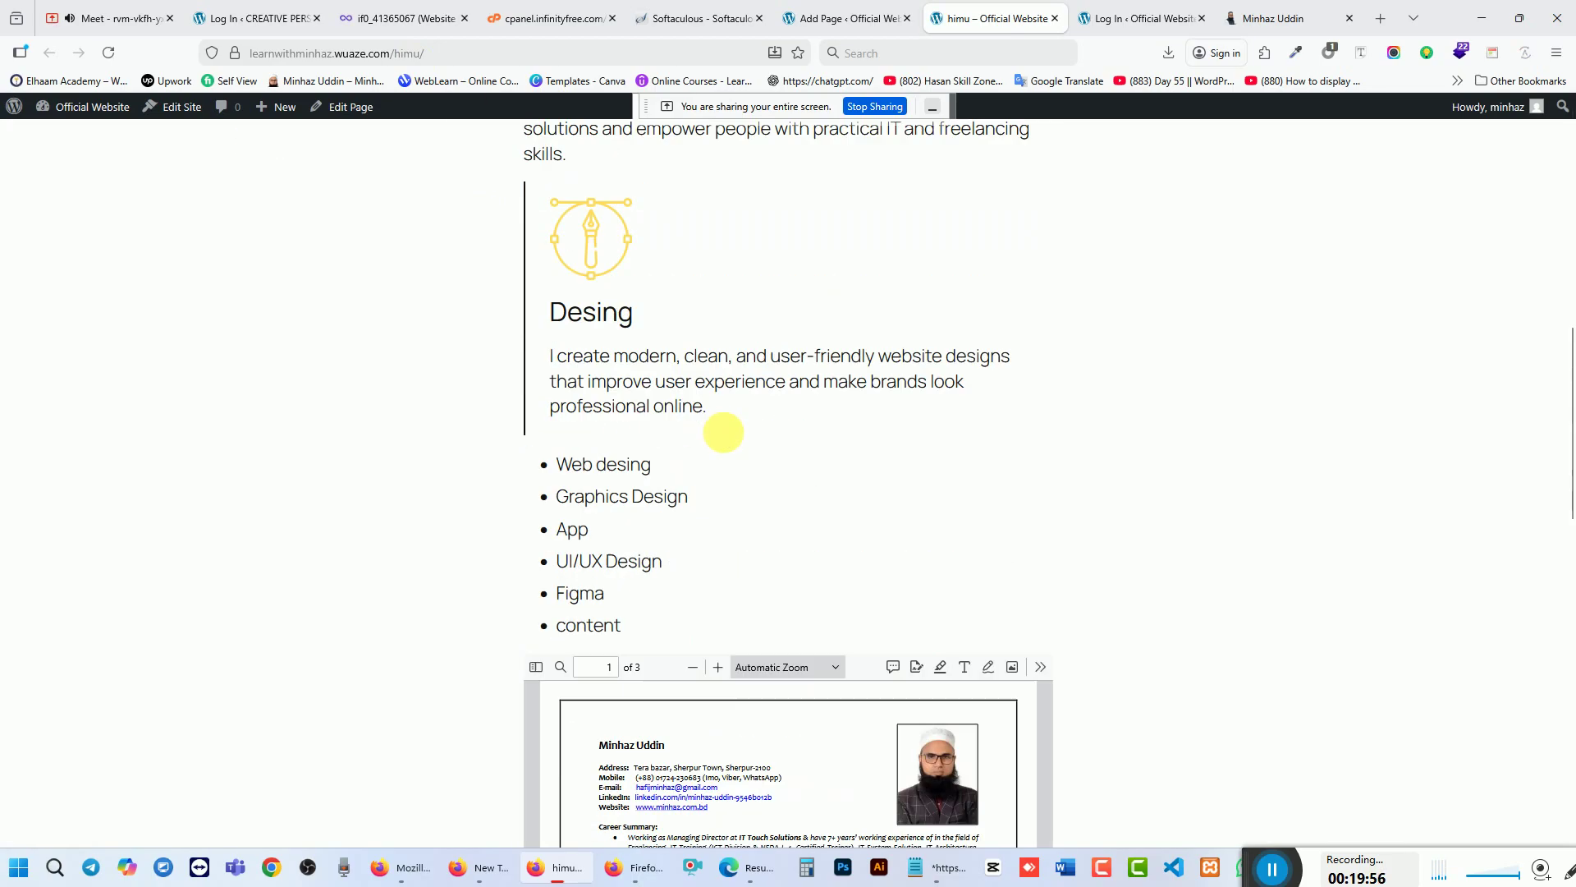
scroll(729, 440, "down", 5)
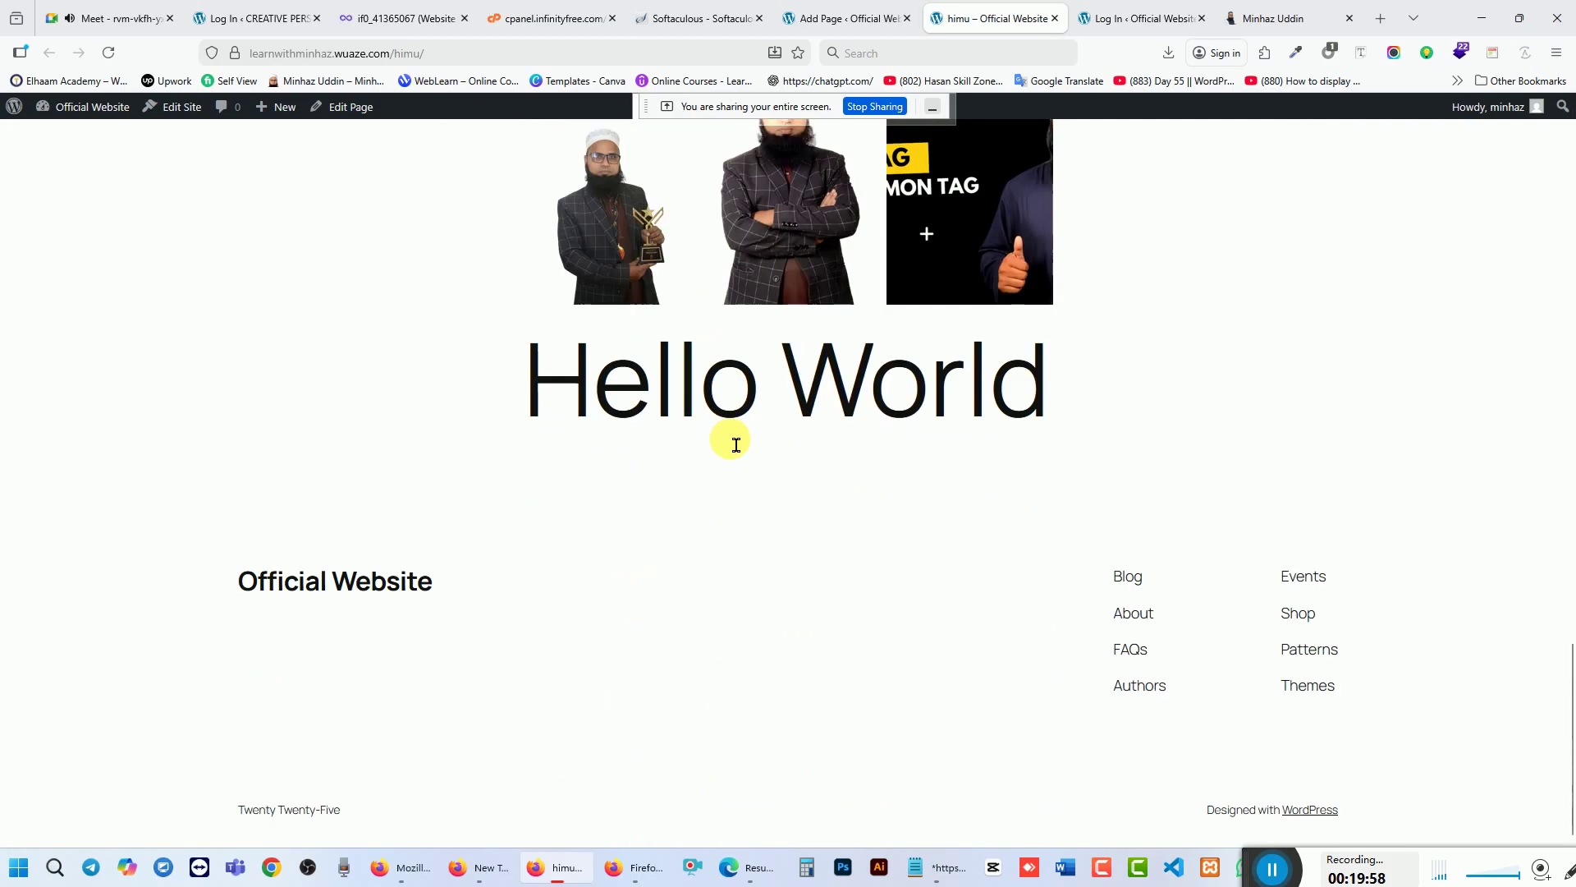
scroll(746, 457, "up", 5)
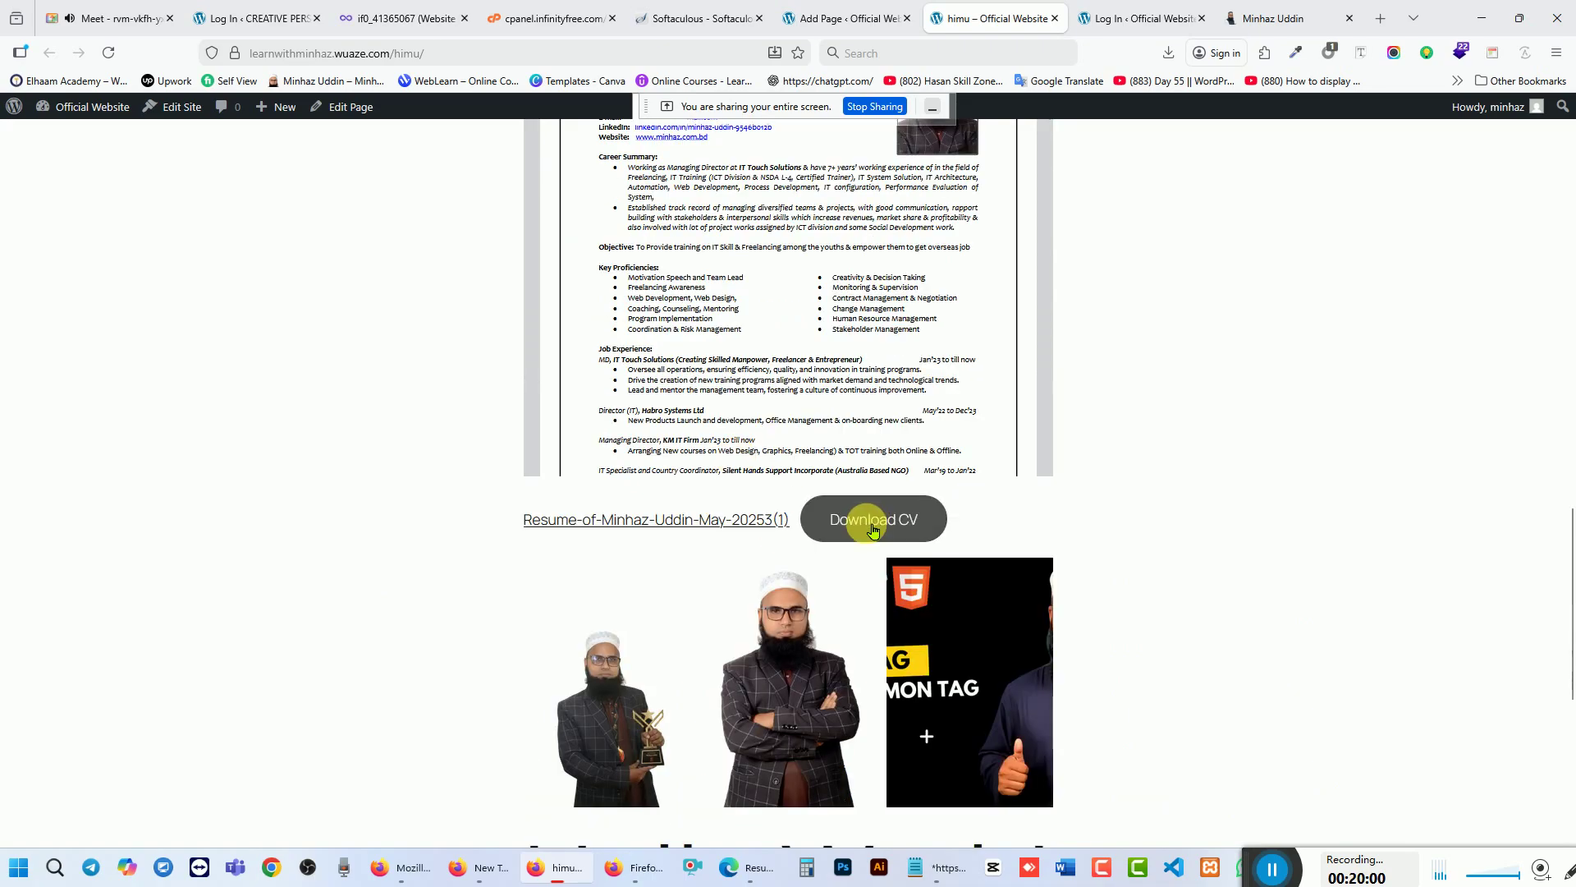
left_click(876, 523)
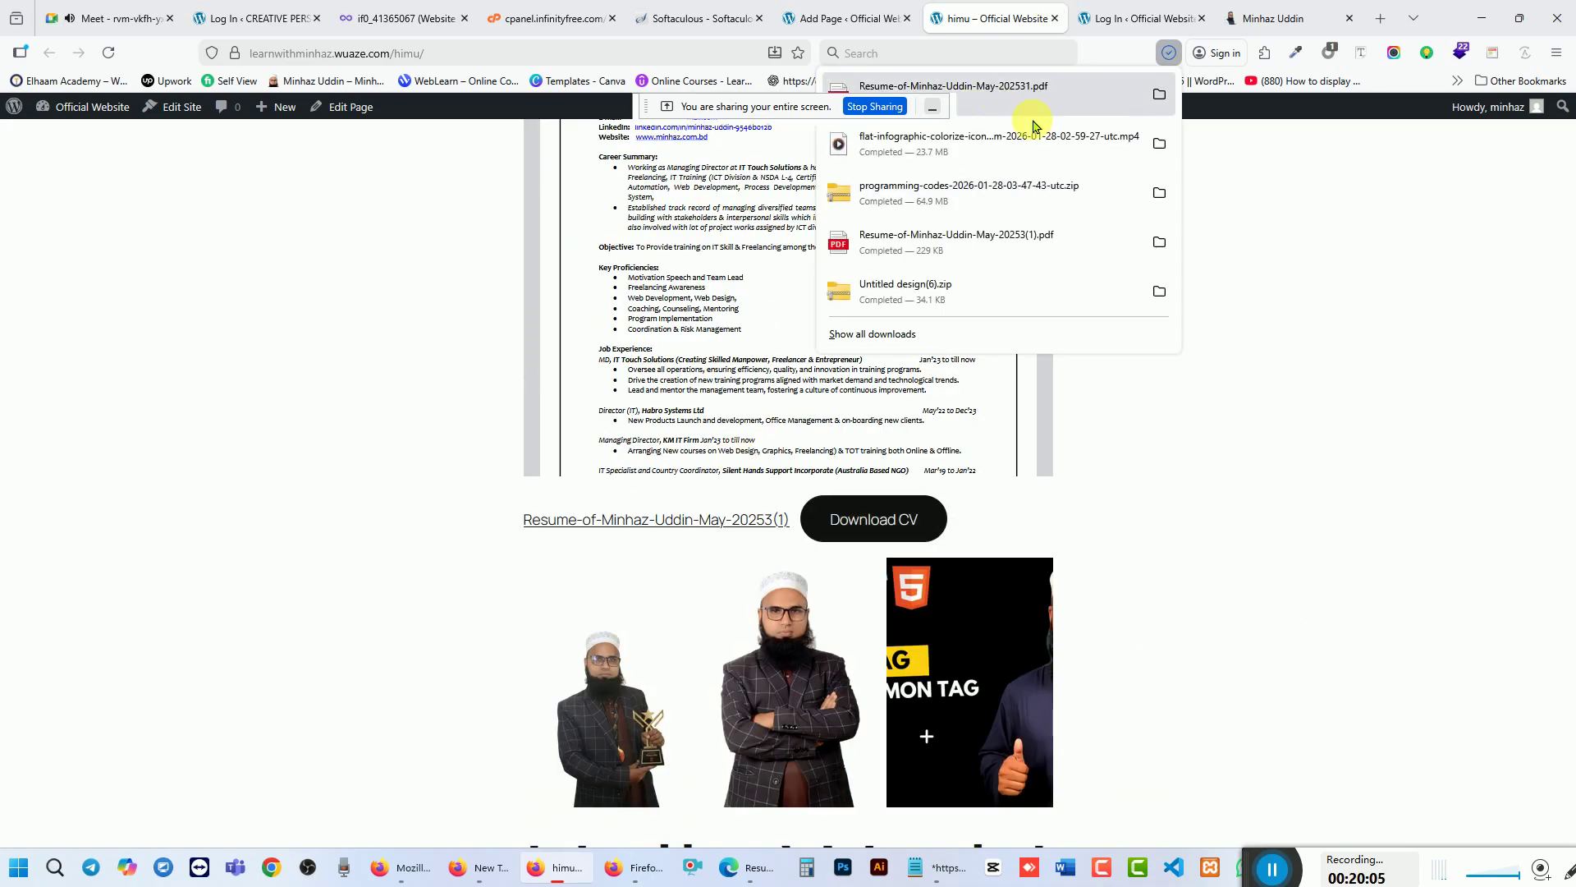
scroll(704, 654, "down", 6)
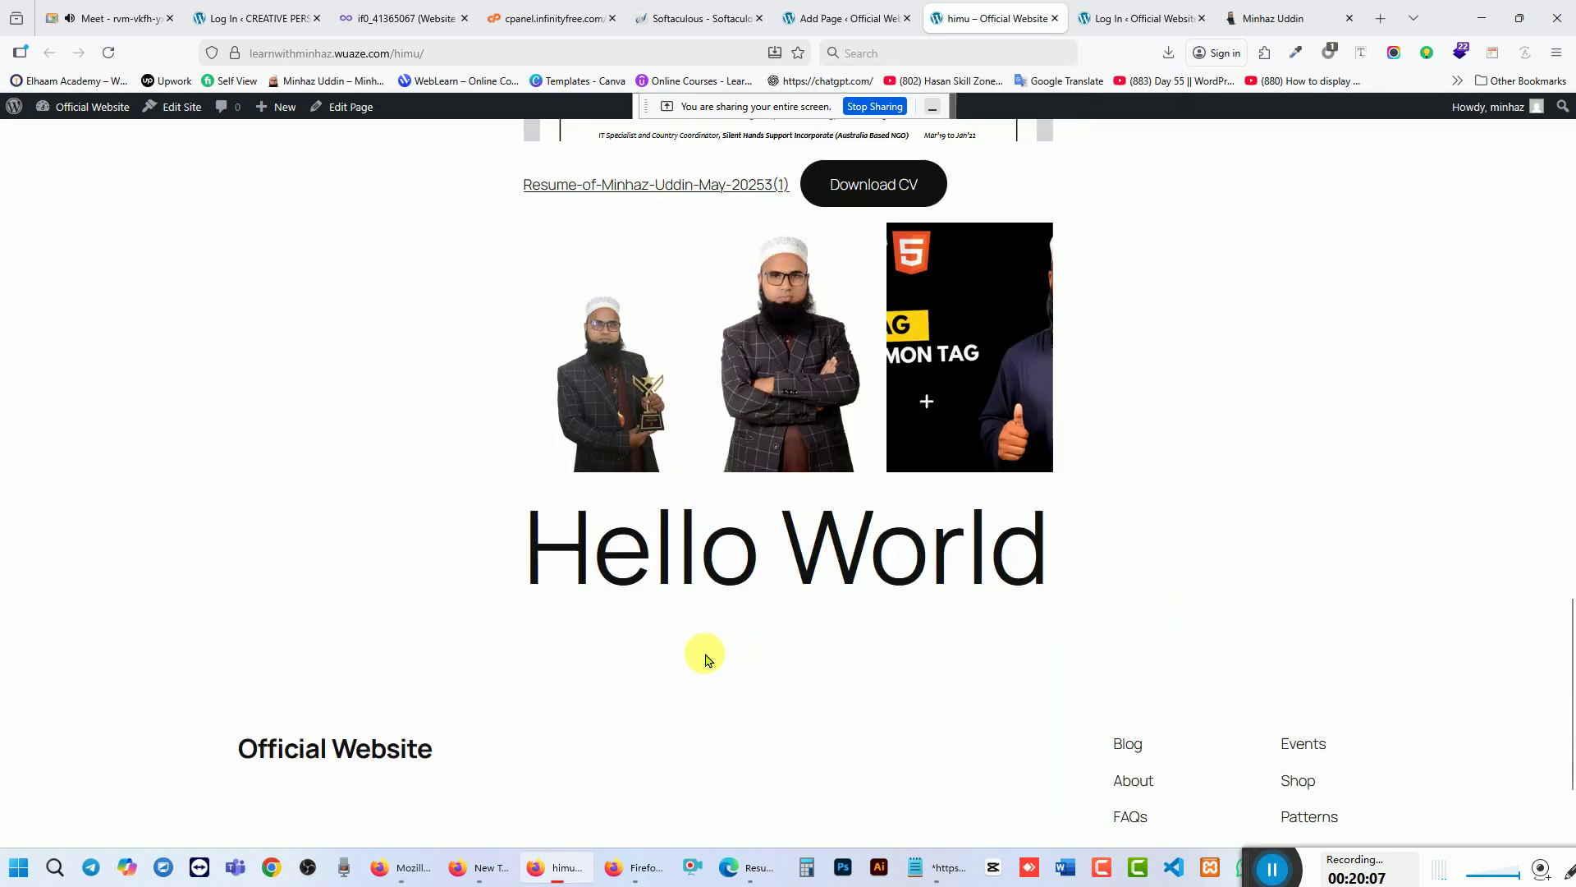
Step: Open the site's WordPress dashboard from the live page and look at the Pages and Appearance entries
scroll(782, 443, "up", 15)
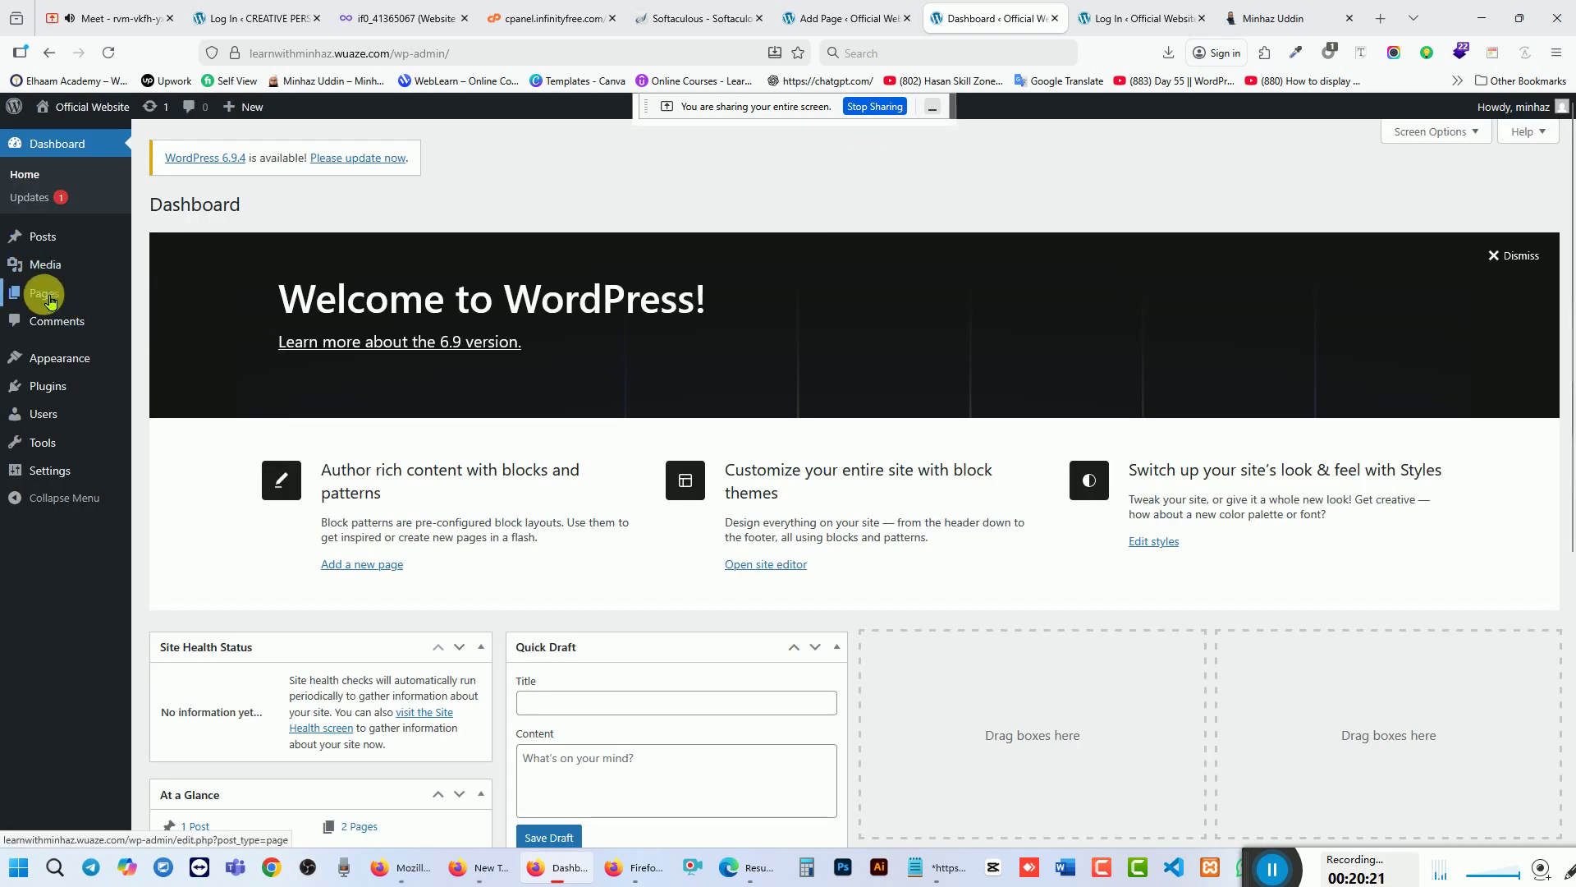
mouse_move(49, 301)
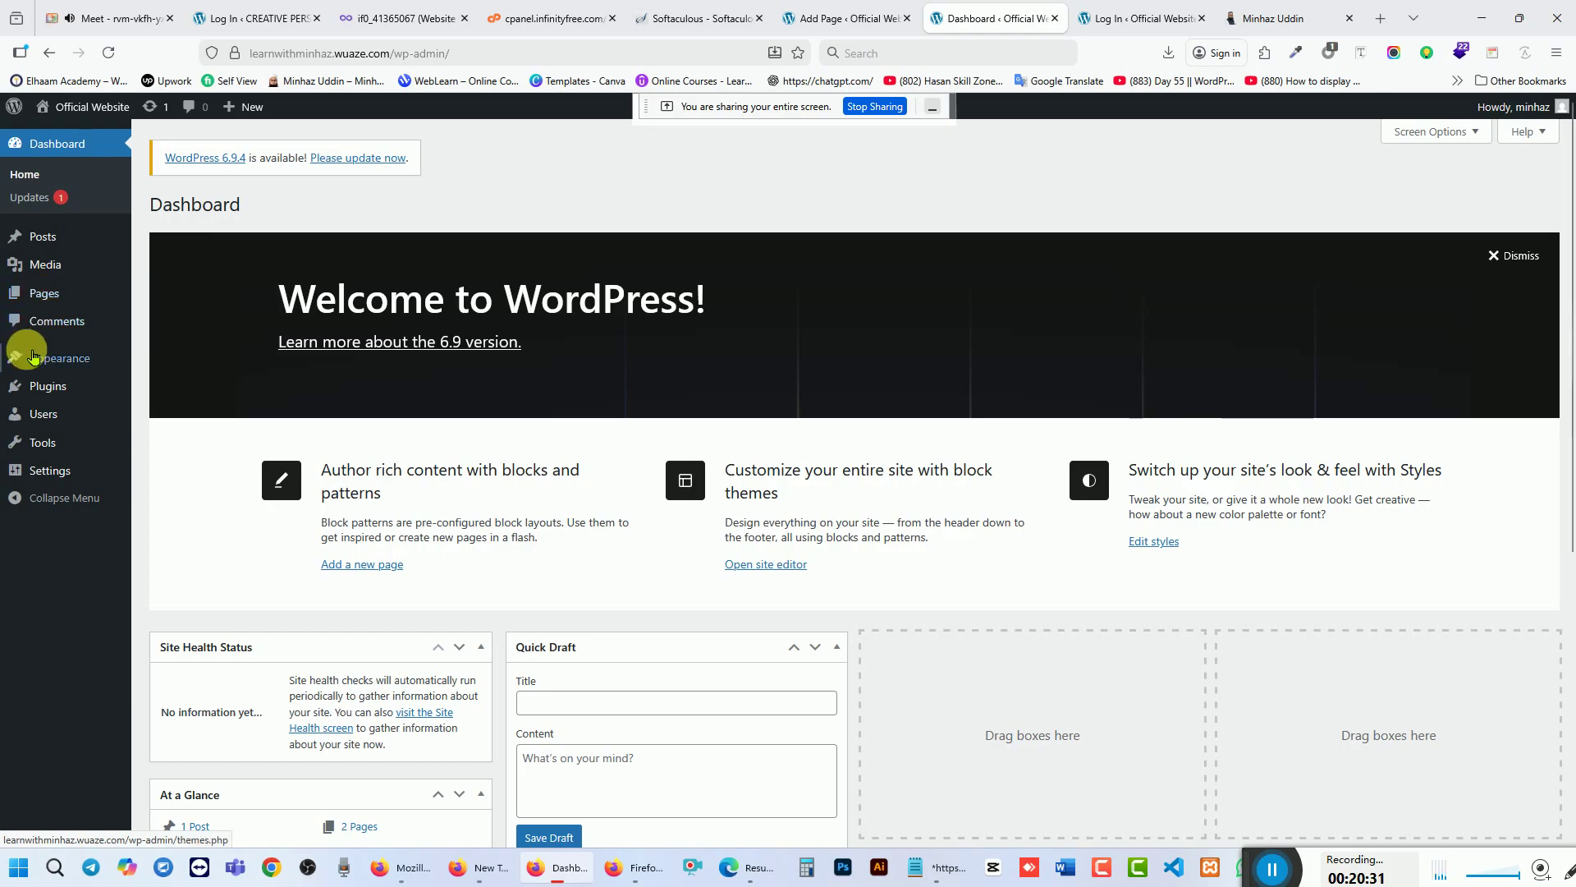
mouse_move(41, 361)
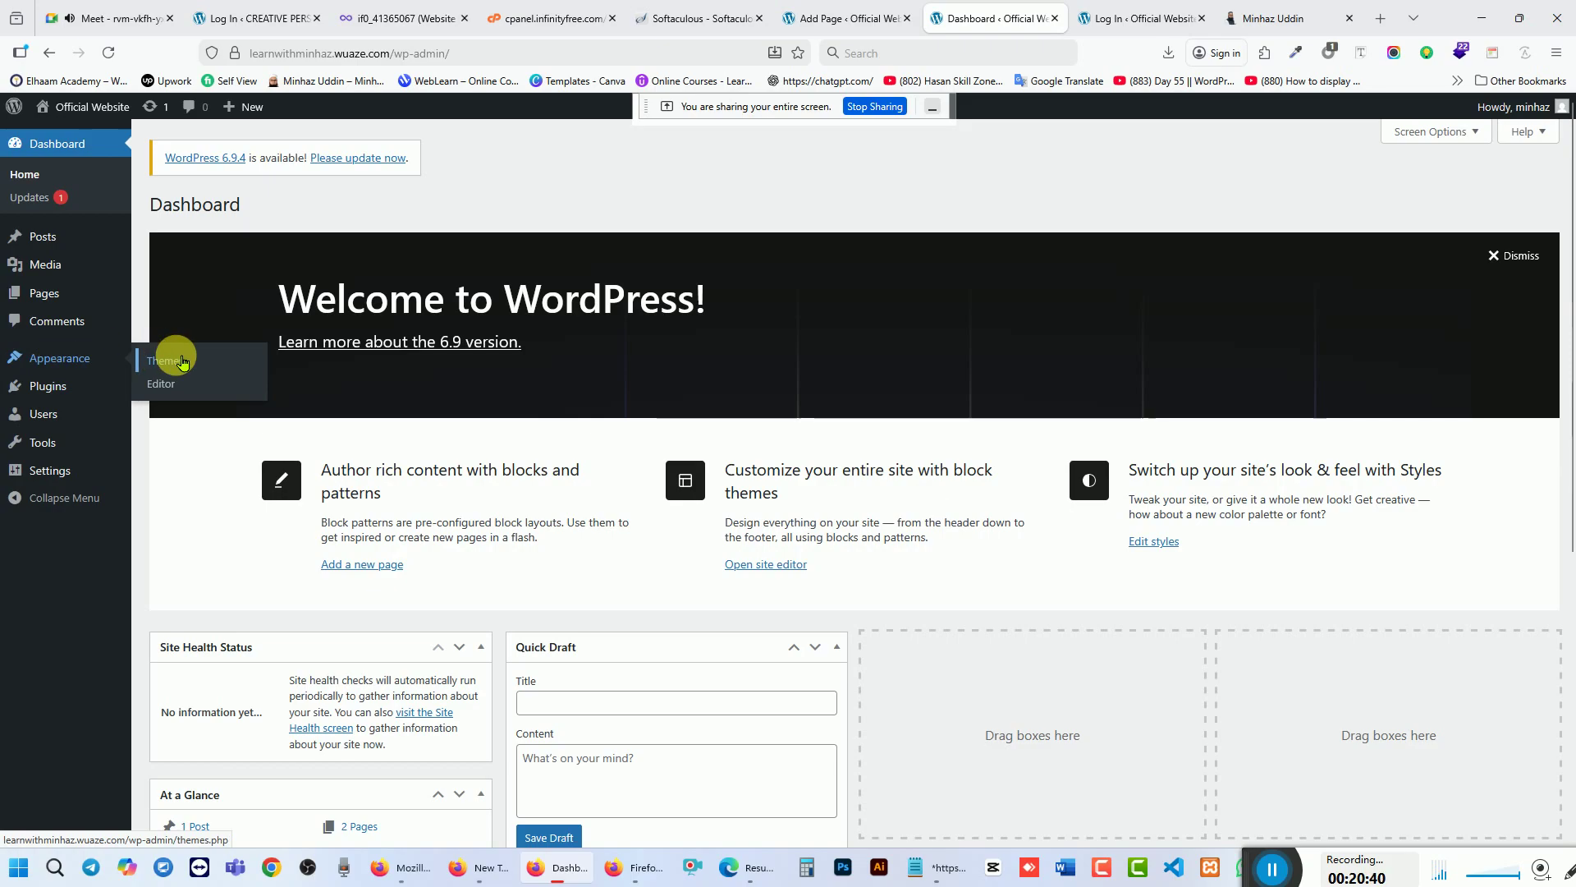
Step: Open the WordPress.org theme directory at wordpress.org/themes in a new browser tab
left_click(1380, 18)
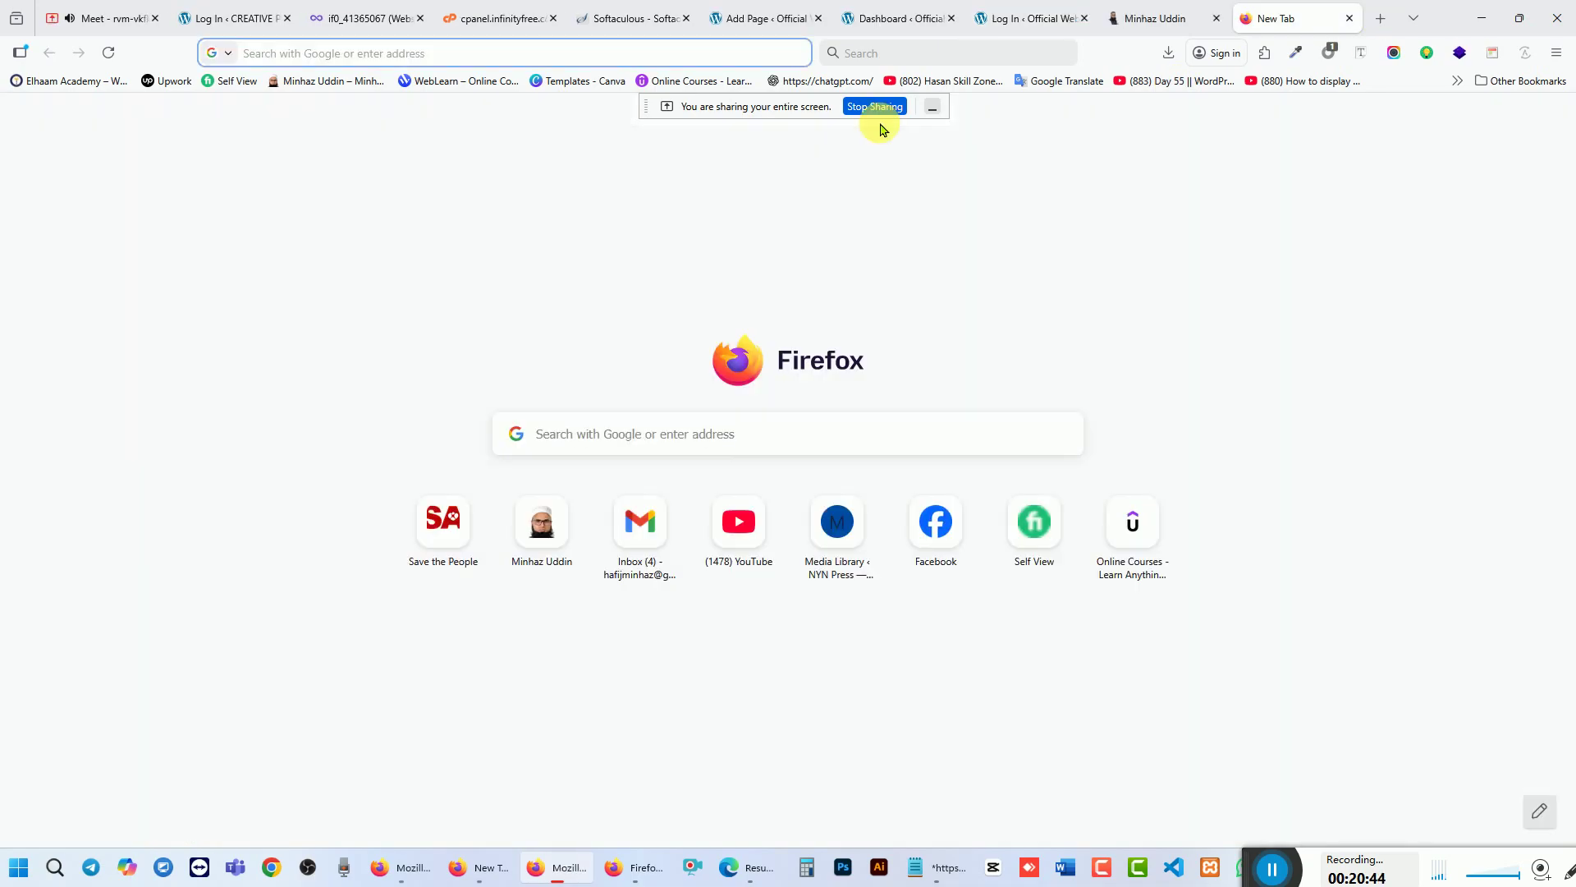
type("wordp")
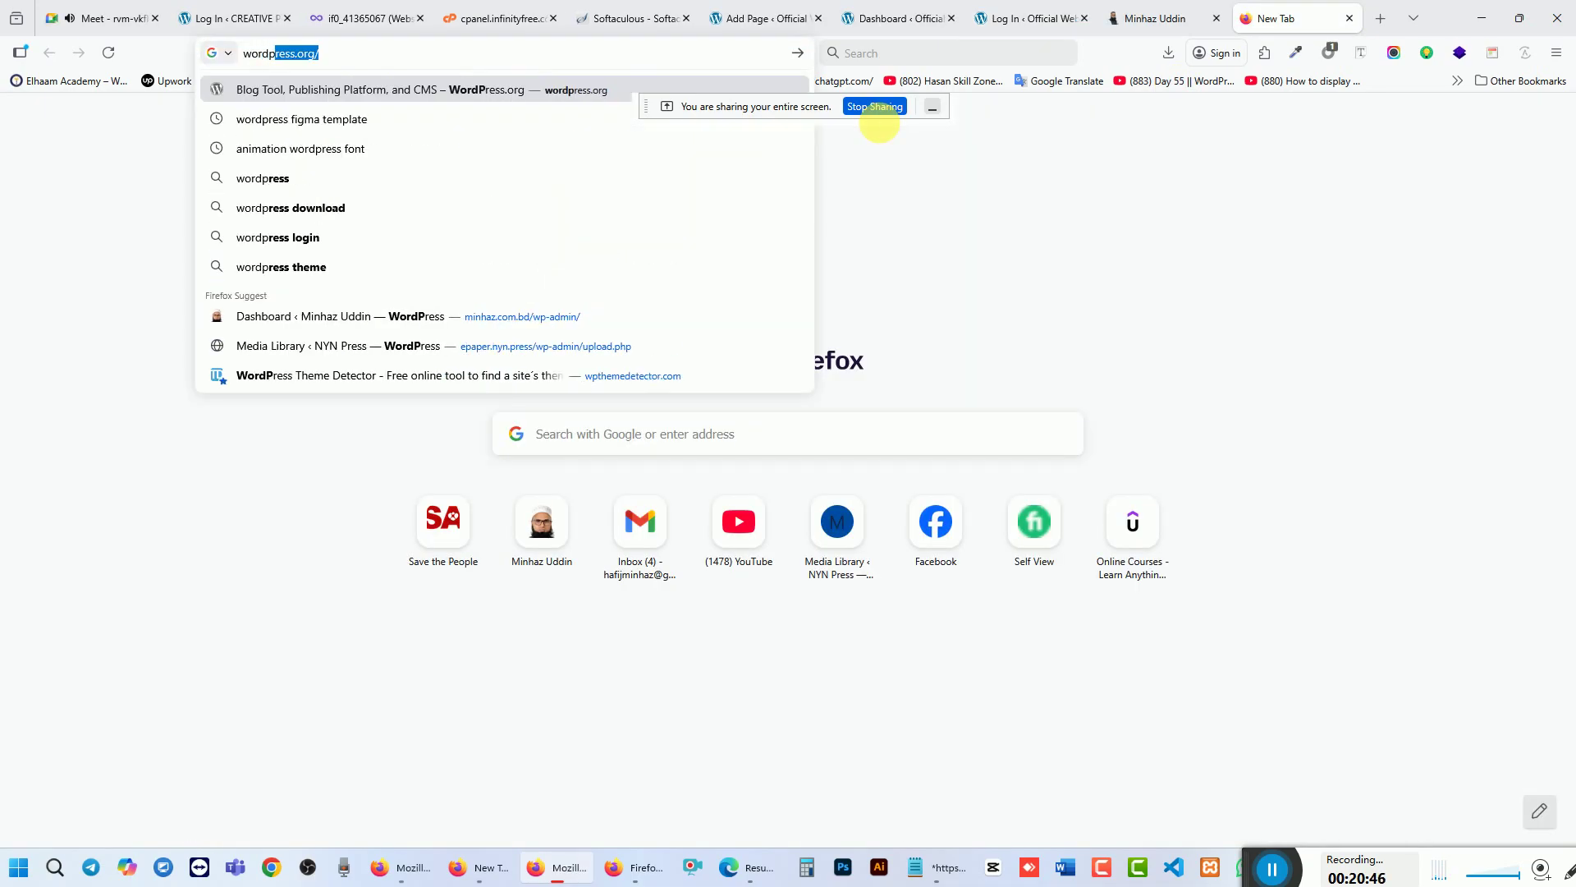
type("ress.org/th")
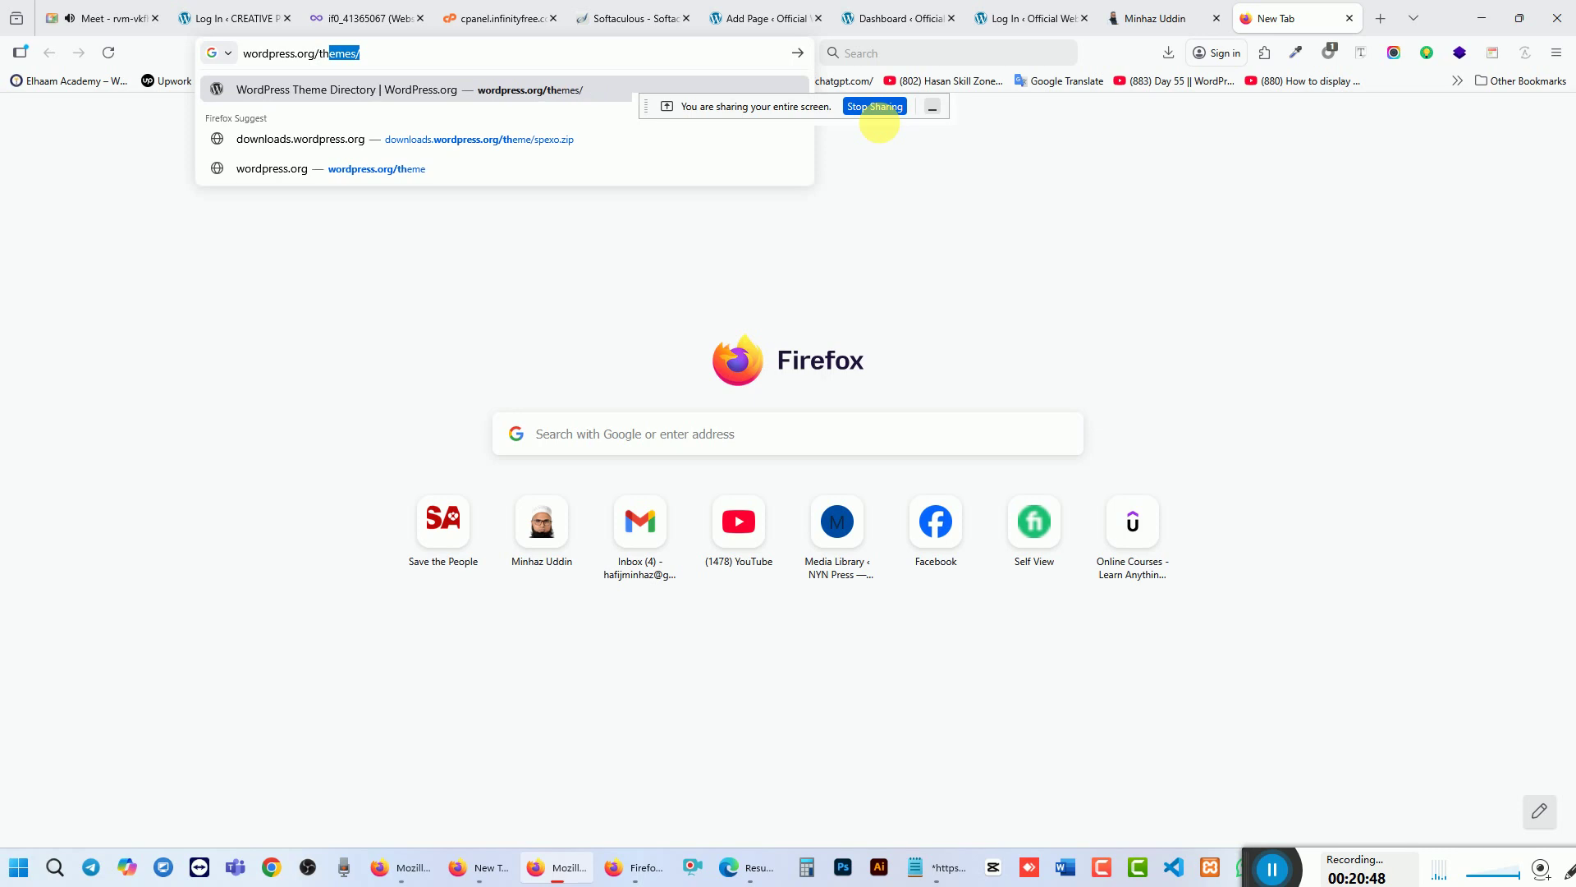
key("Return")
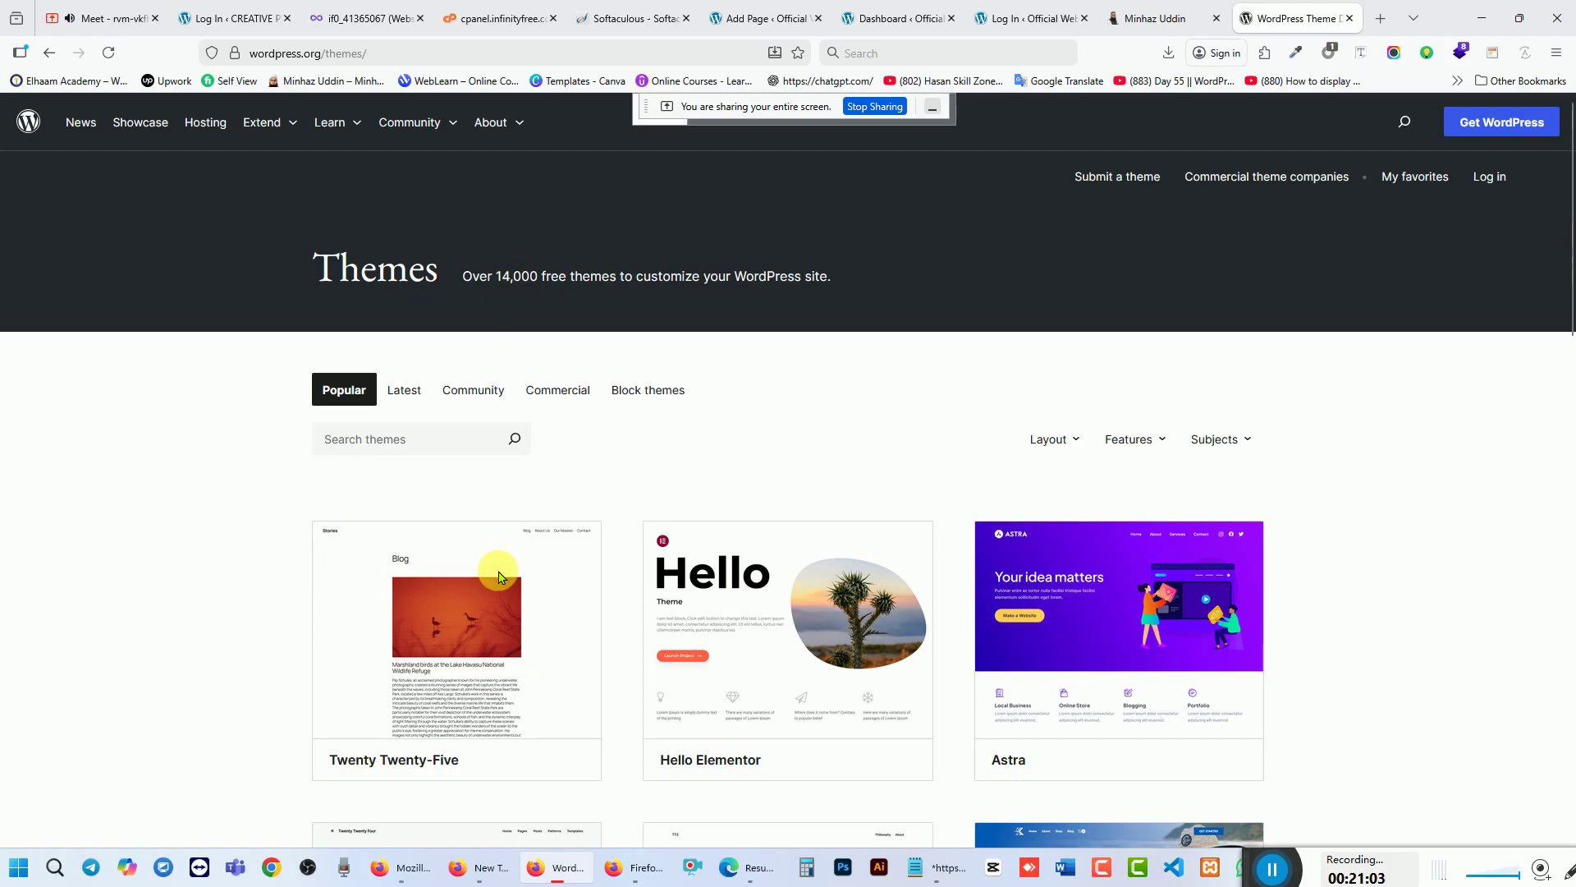
Step: Browse the Latest and Community theme listings in the directory and return to the Popular themes
scroll(1182, 544, "down", 2)
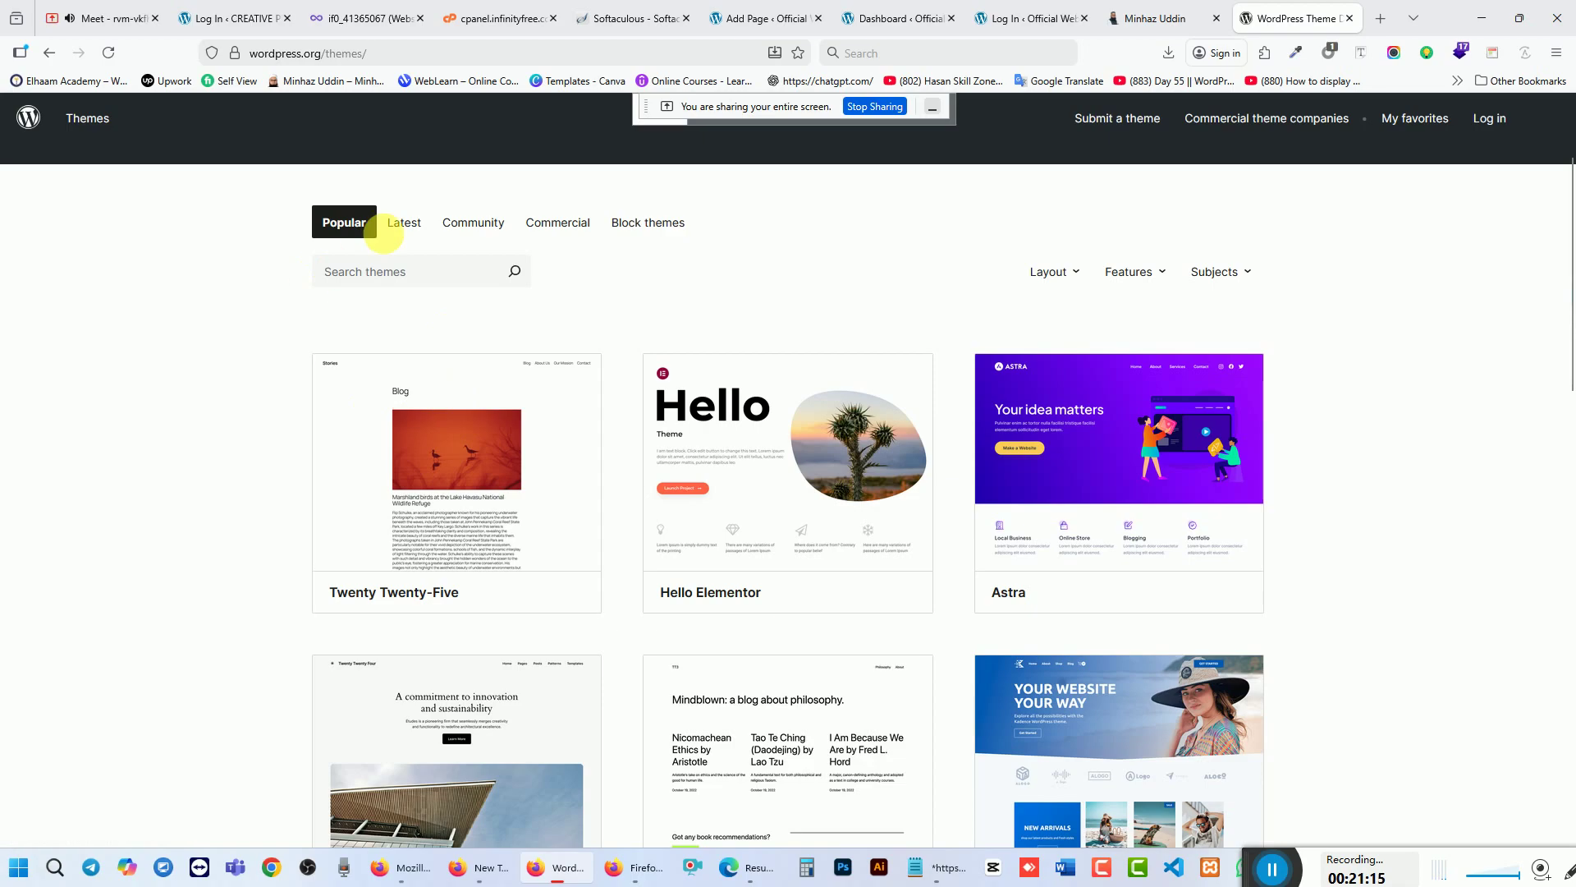
left_click(406, 222)
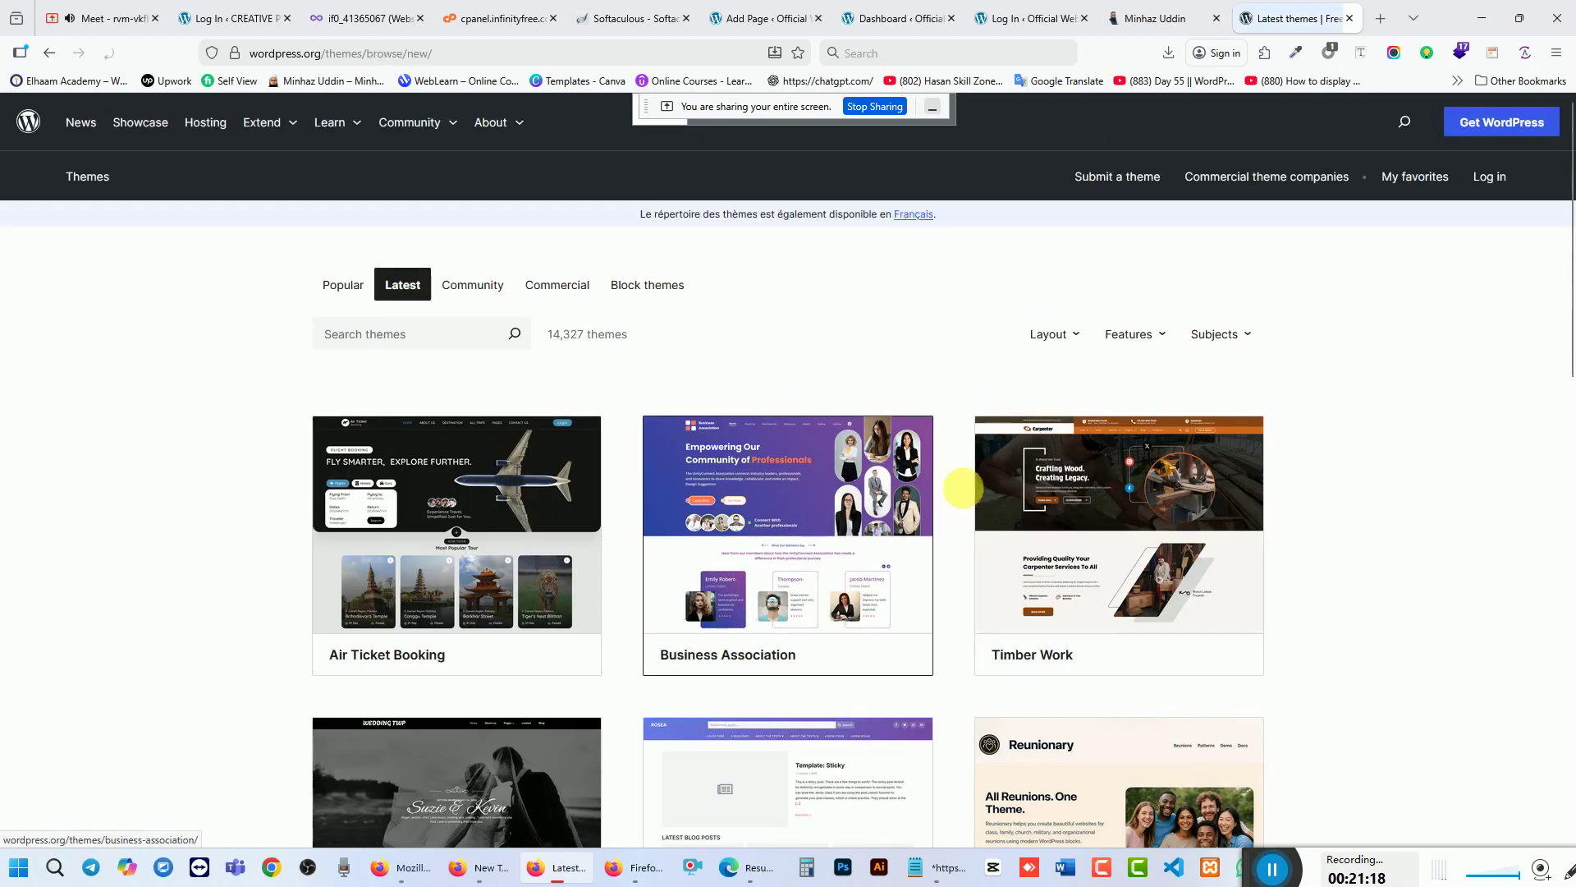
scroll(960, 488, "down", 3)
scroll(967, 492, "down", 10)
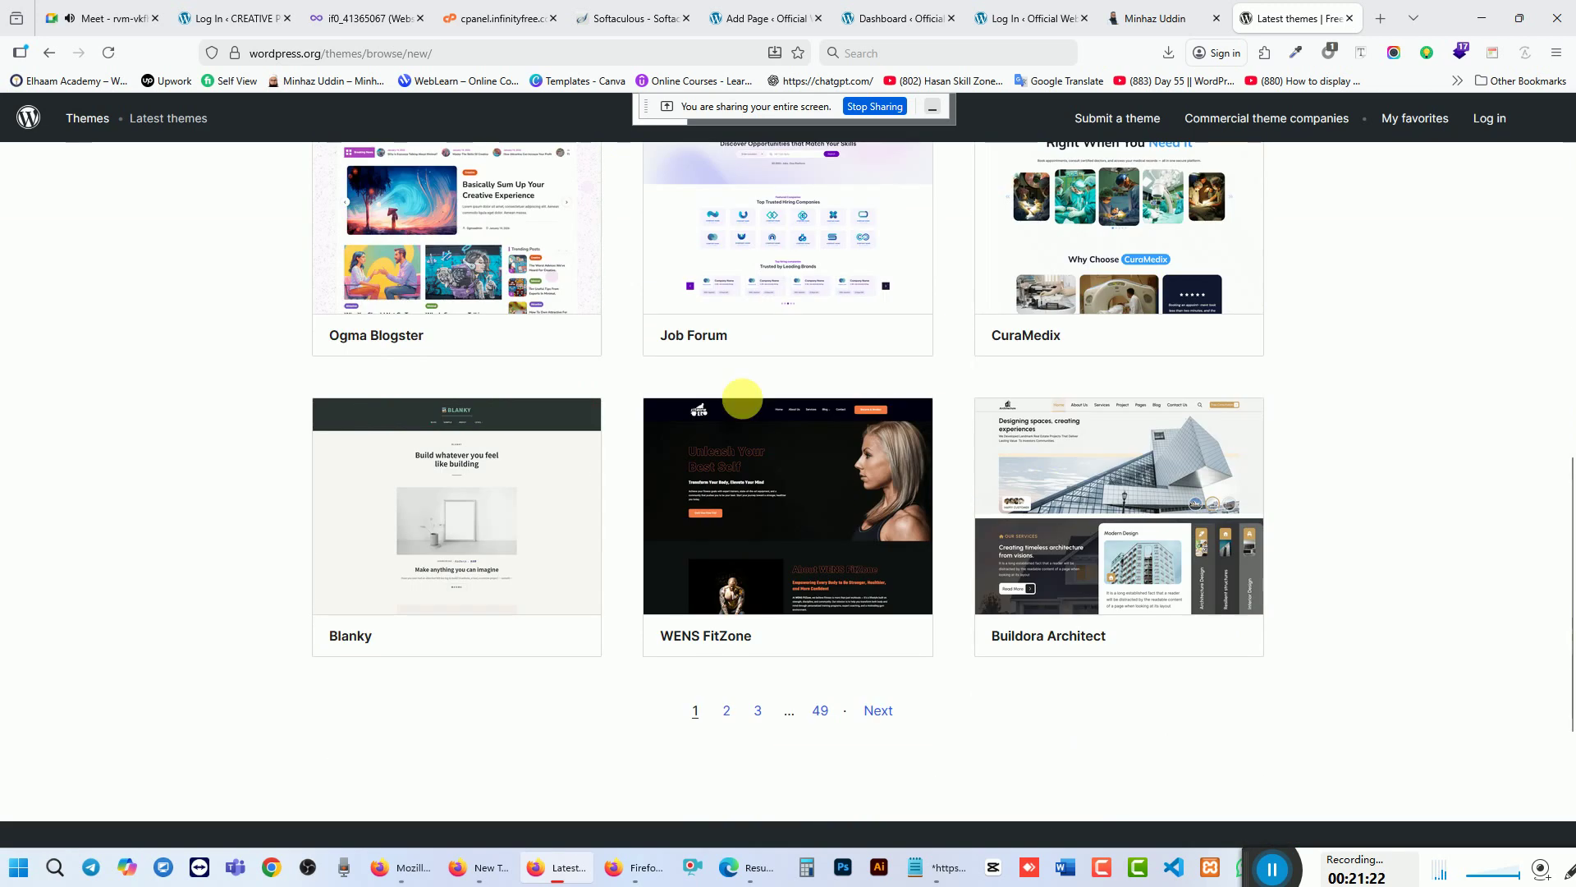
scroll(802, 450, "up", 12)
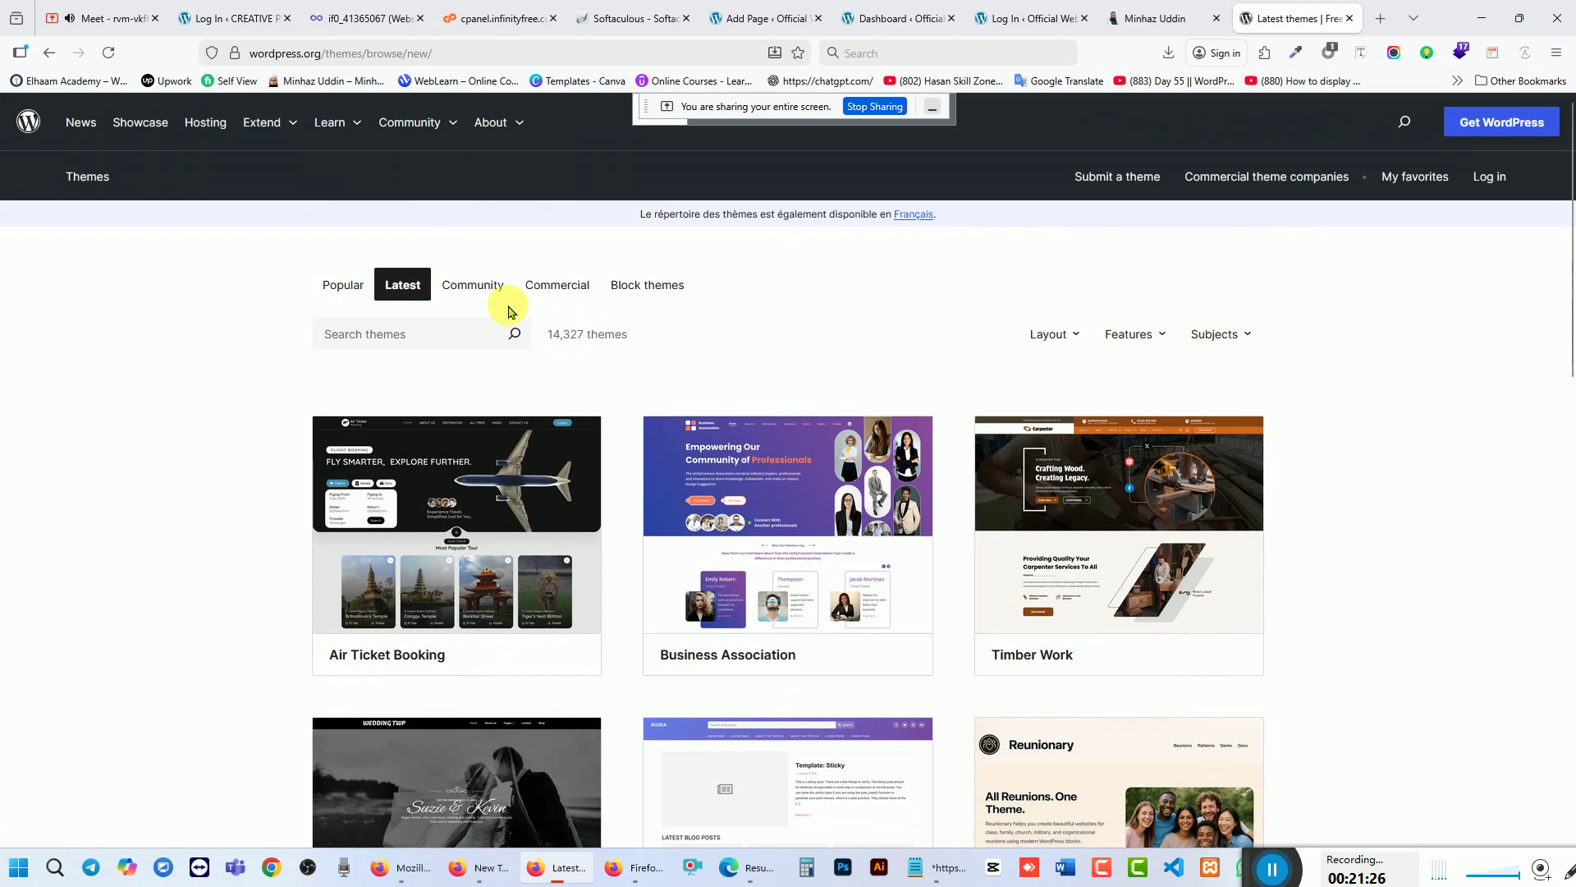
left_click(479, 293)
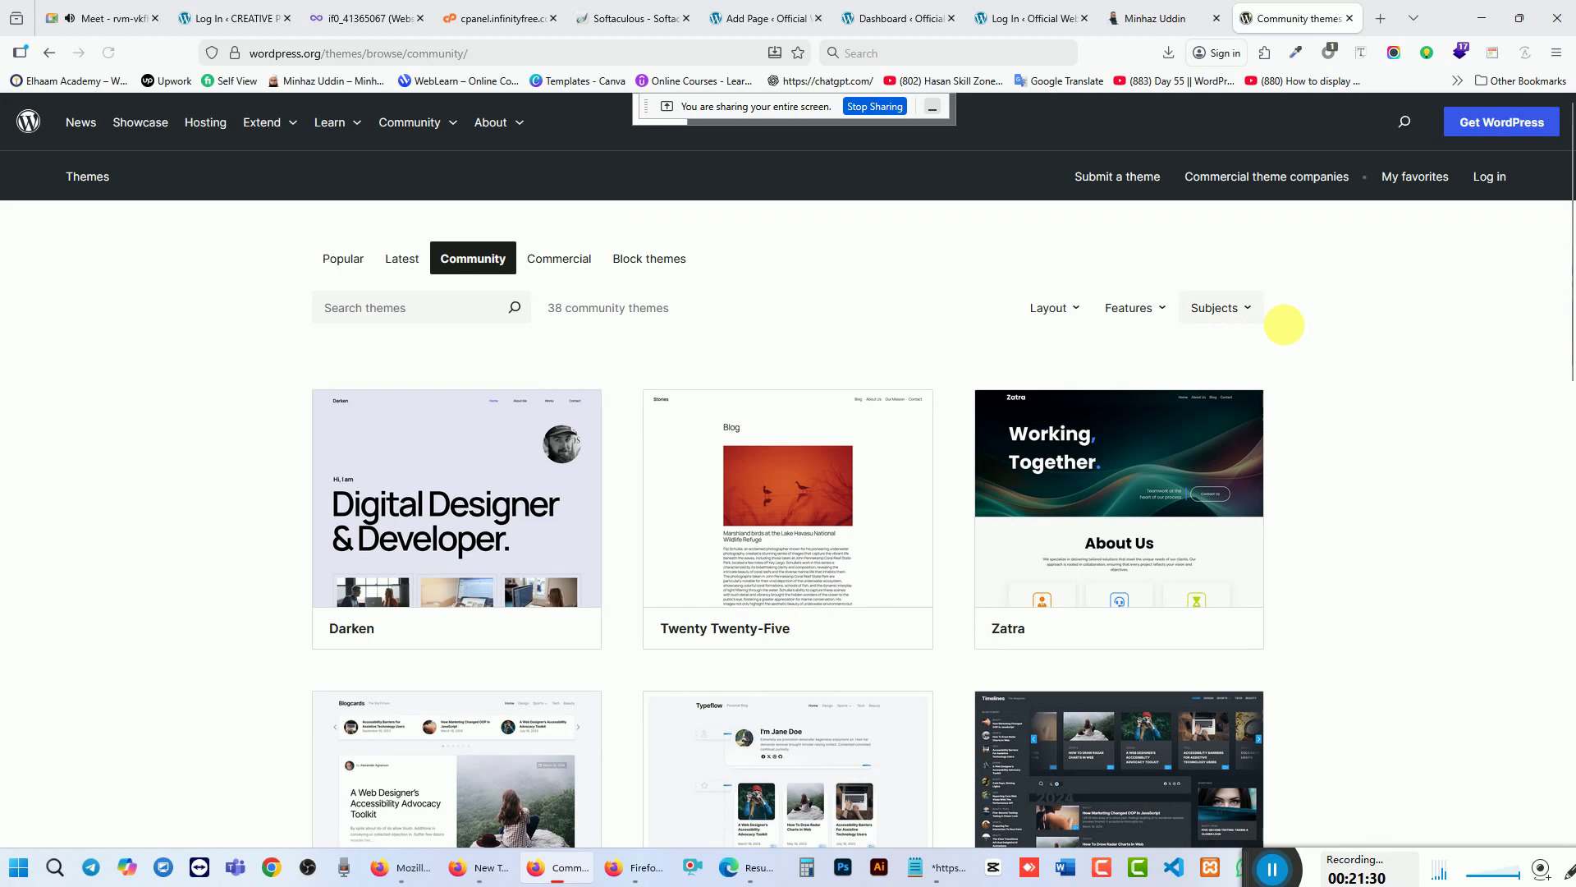
left_click(343, 260)
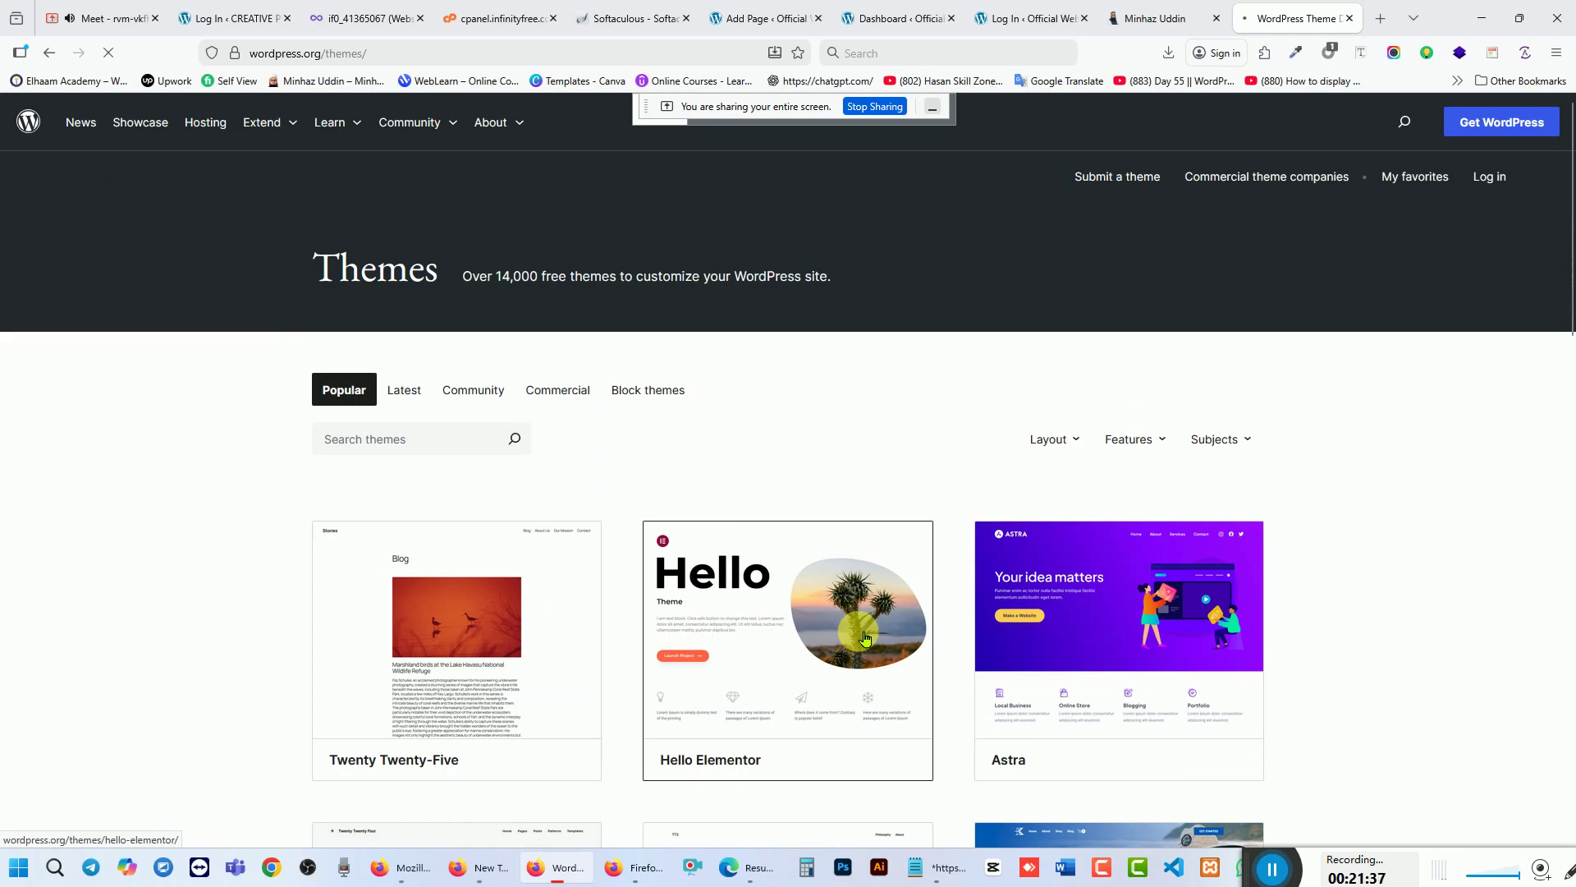
Step: Open the Hello Elementor theme from the popular themes and download its zip file
scroll(846, 657, "down", 1)
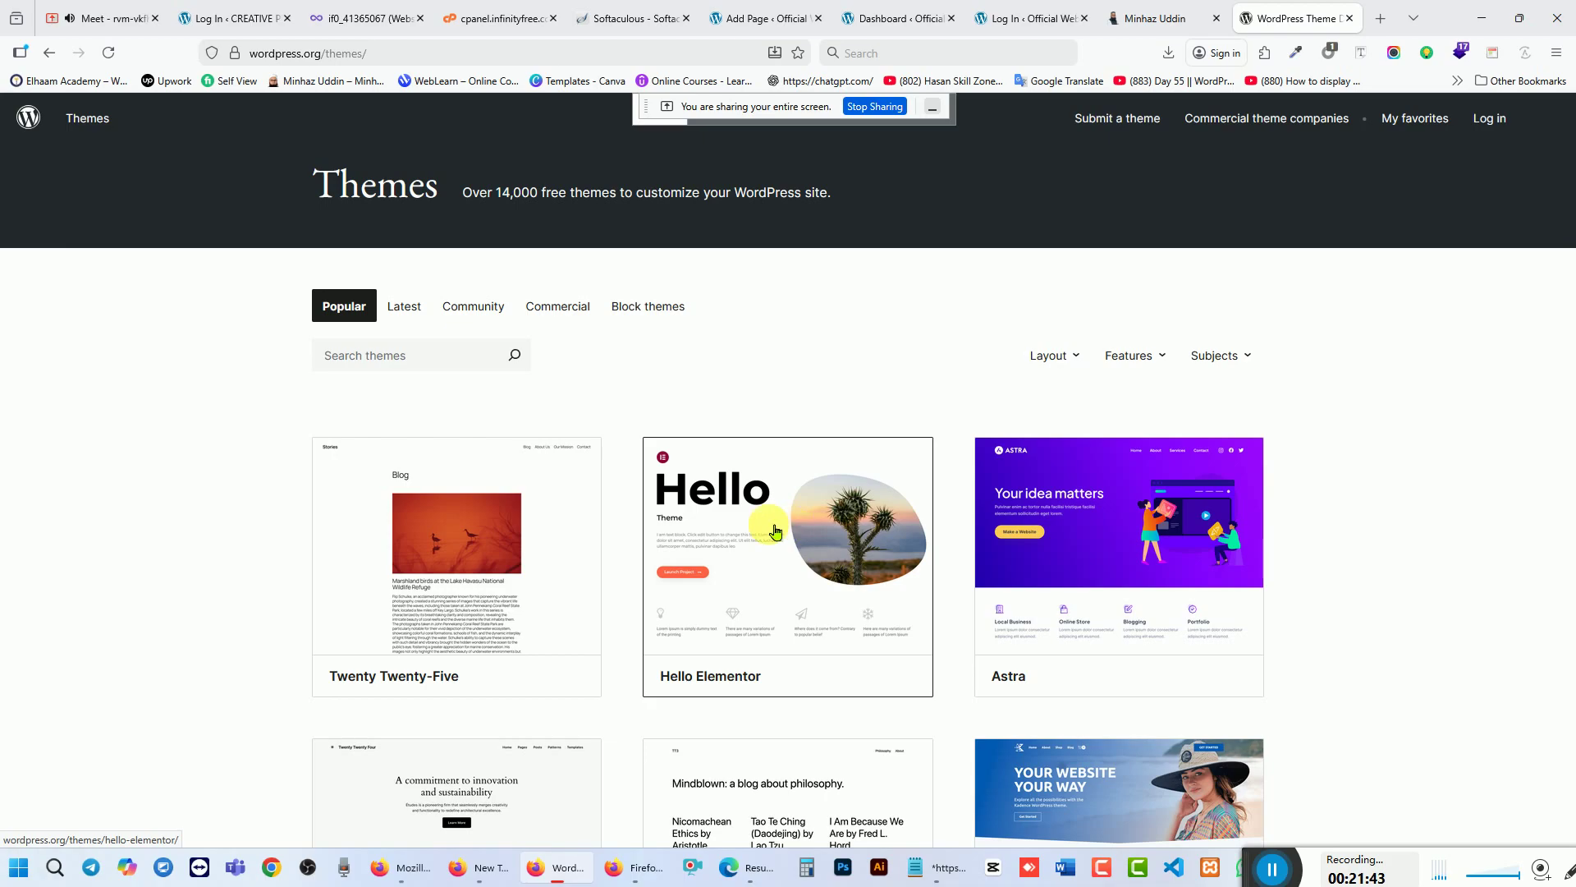
left_click(770, 529)
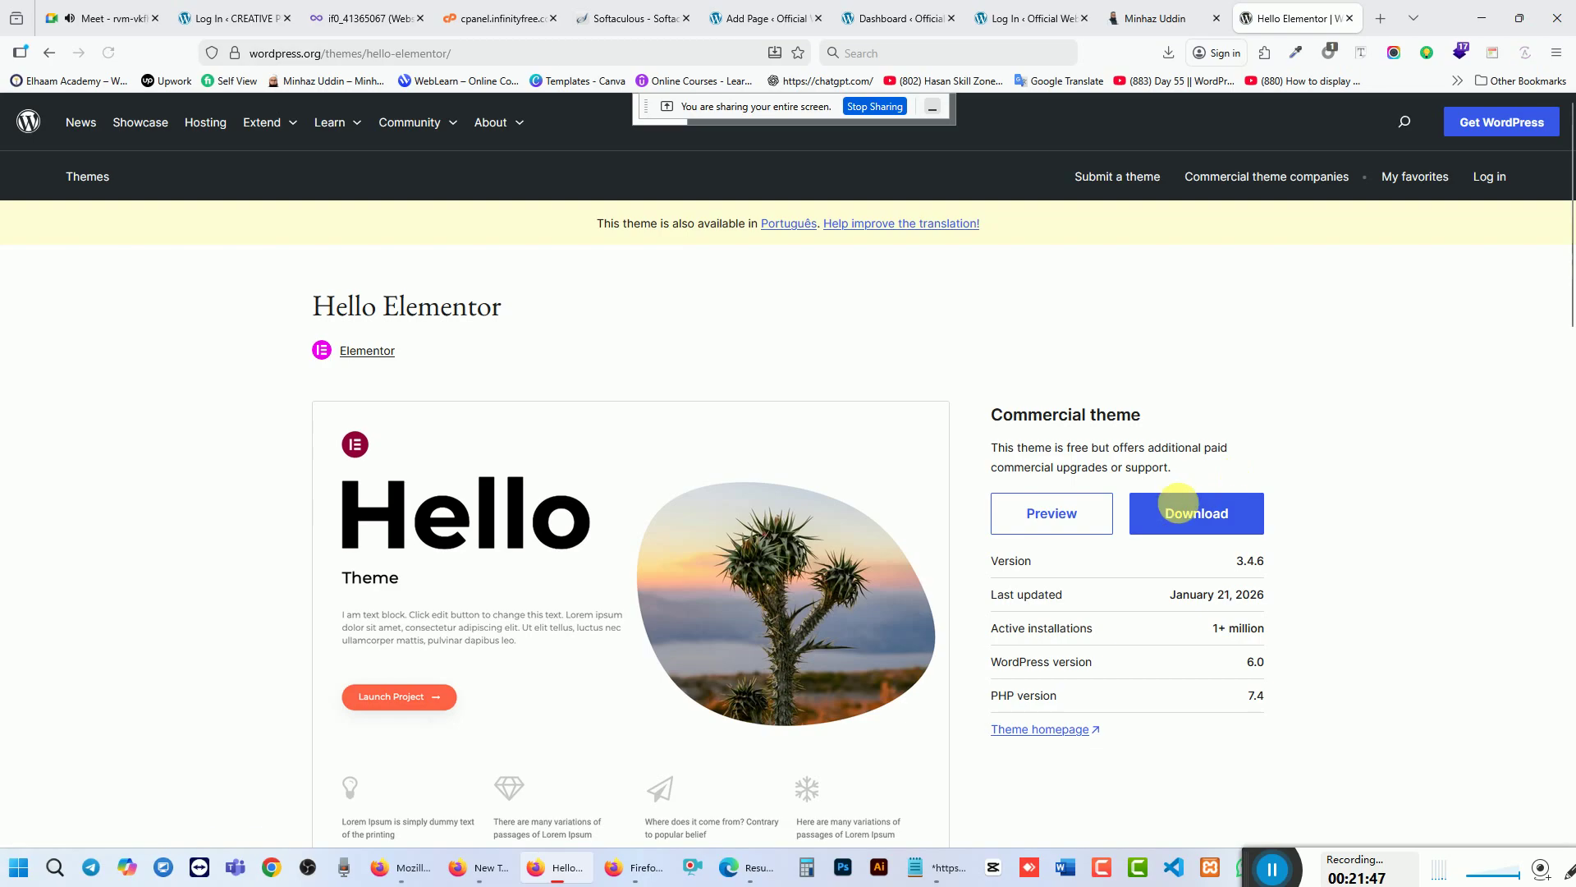
left_click(1195, 513)
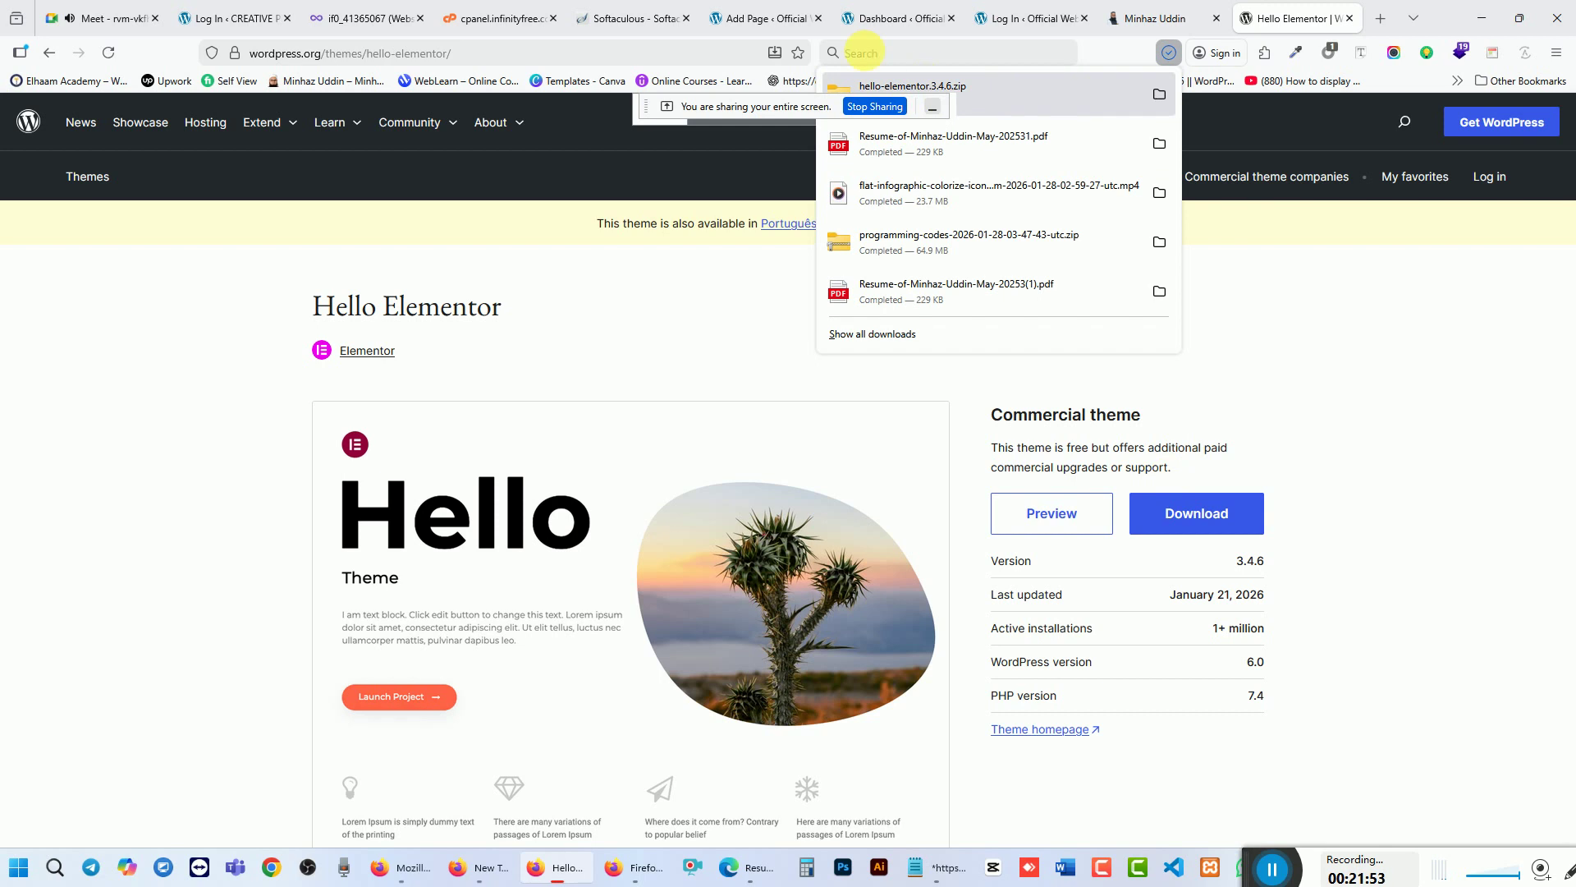
Step: Return to the site's dashboard and open the management page for its installed themes
left_click(753, 21)
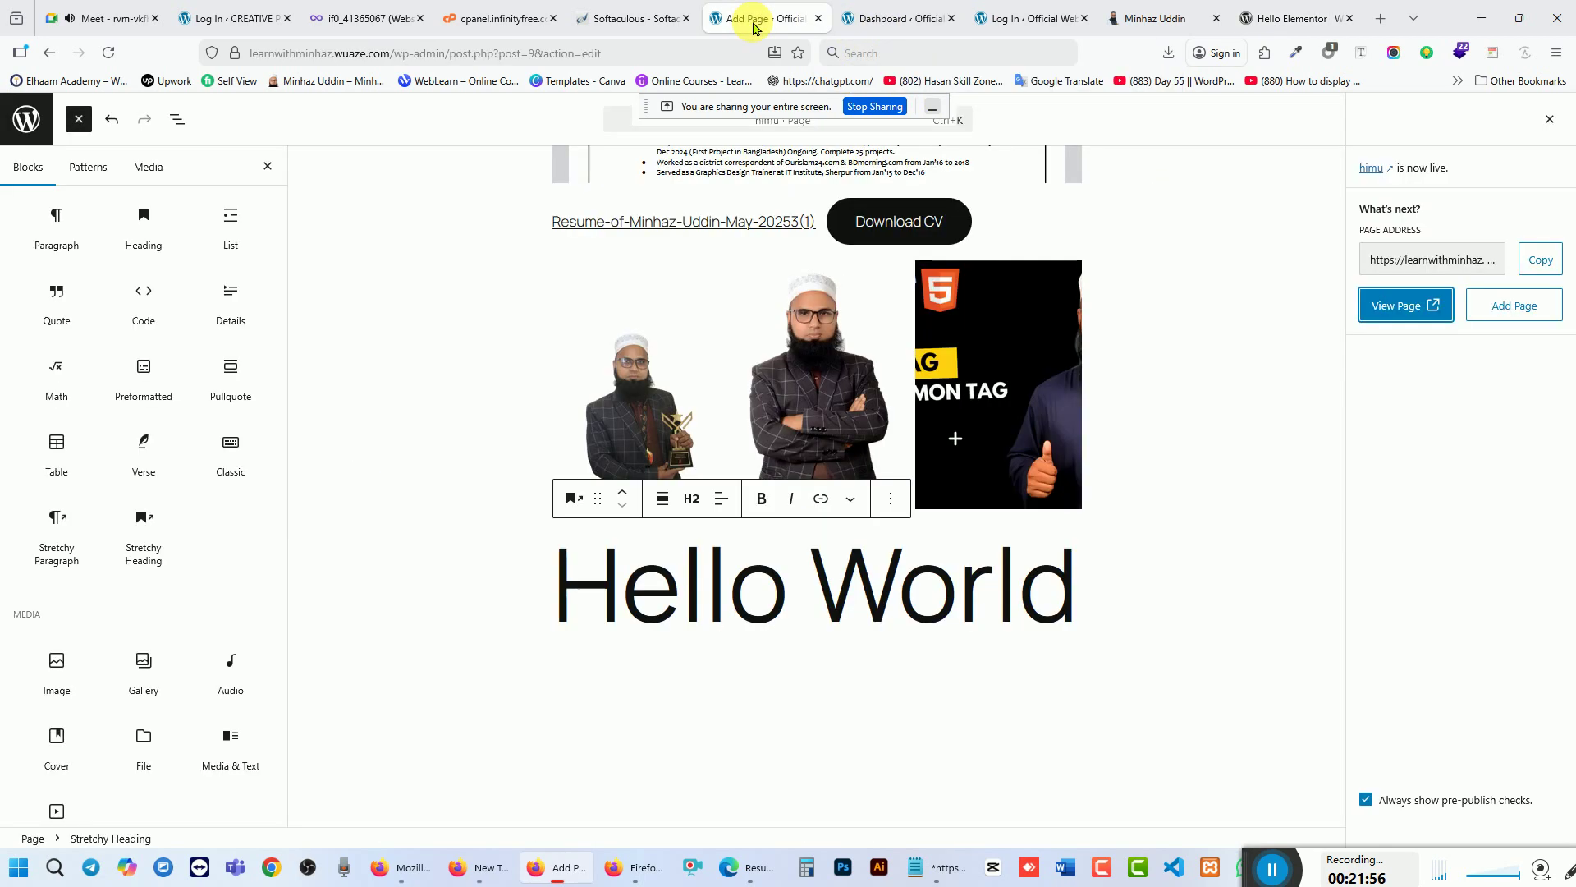
left_click(879, 16)
mouse_move(84, 353)
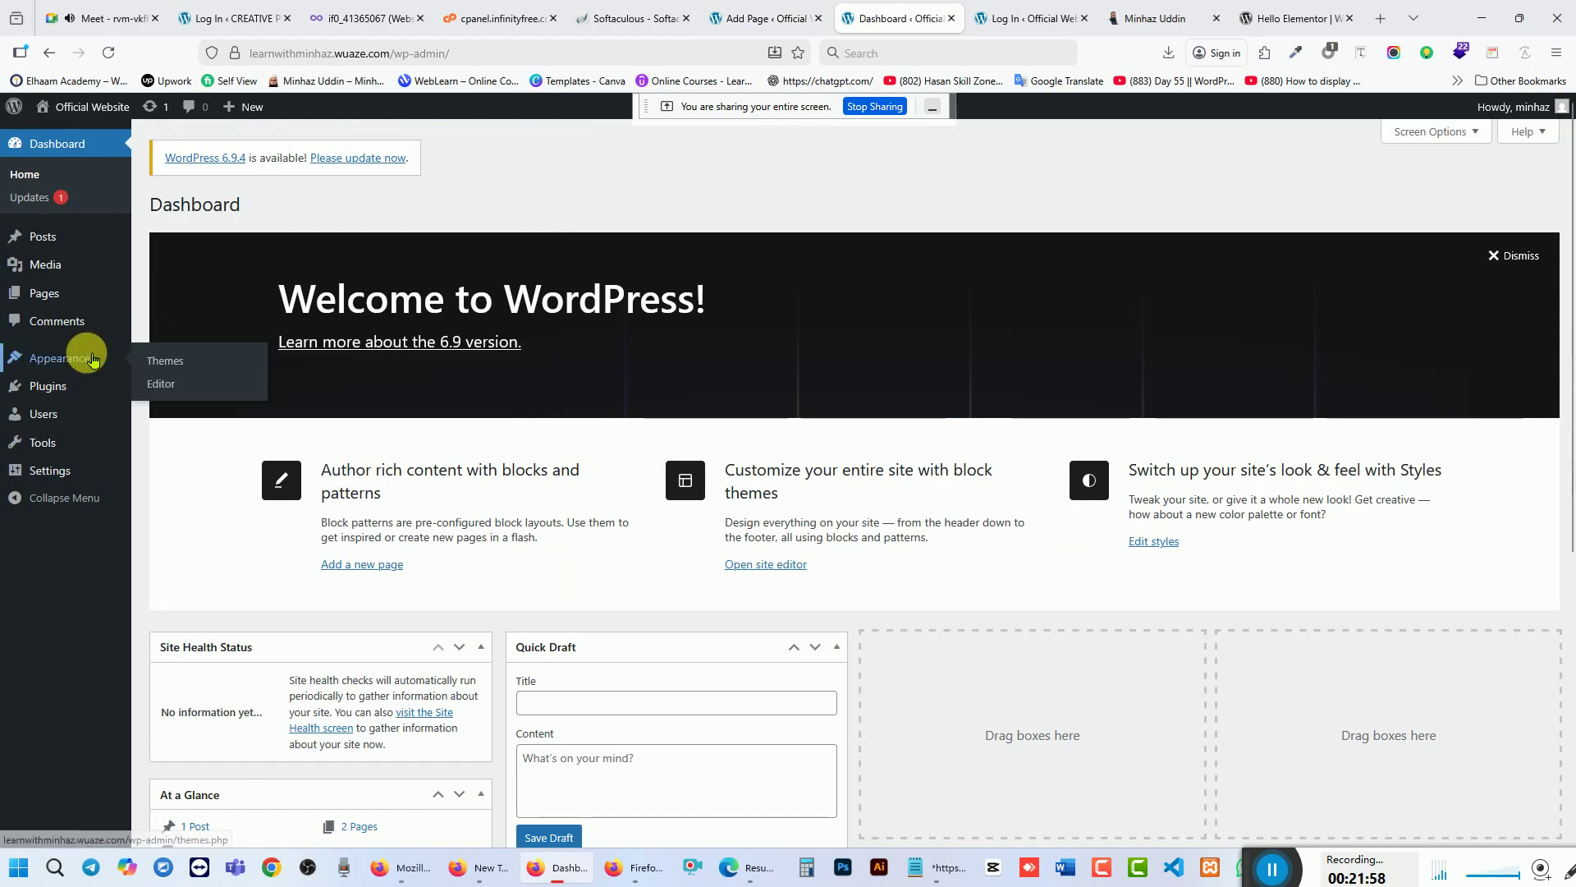
left_click(185, 362)
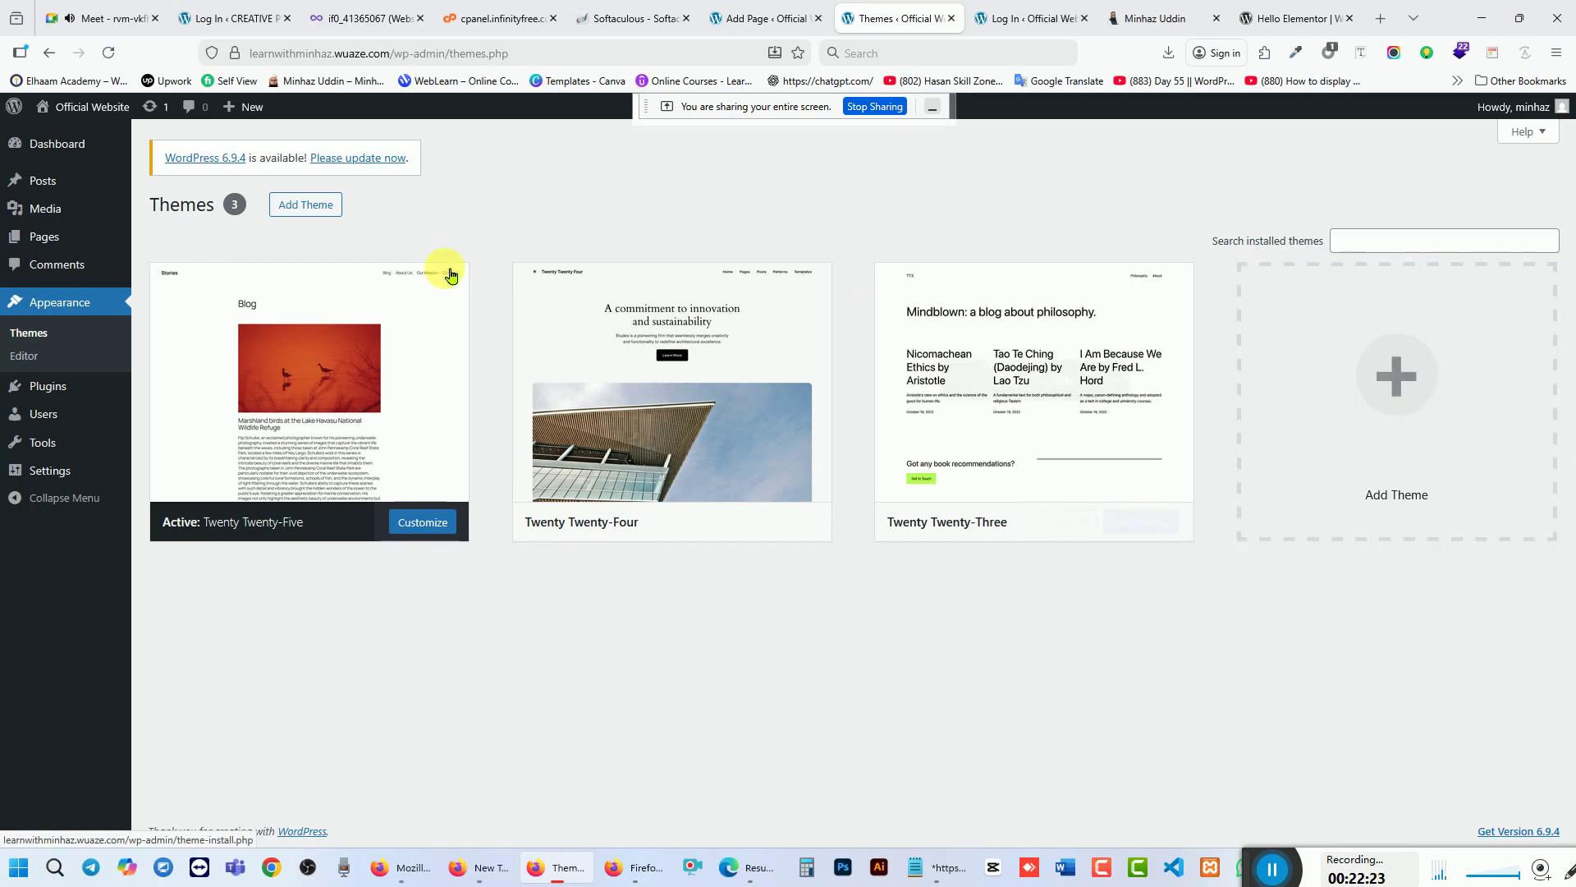
Step: Add a new theme to the site by installing Hello Elementor from the popular themes
left_click(307, 207)
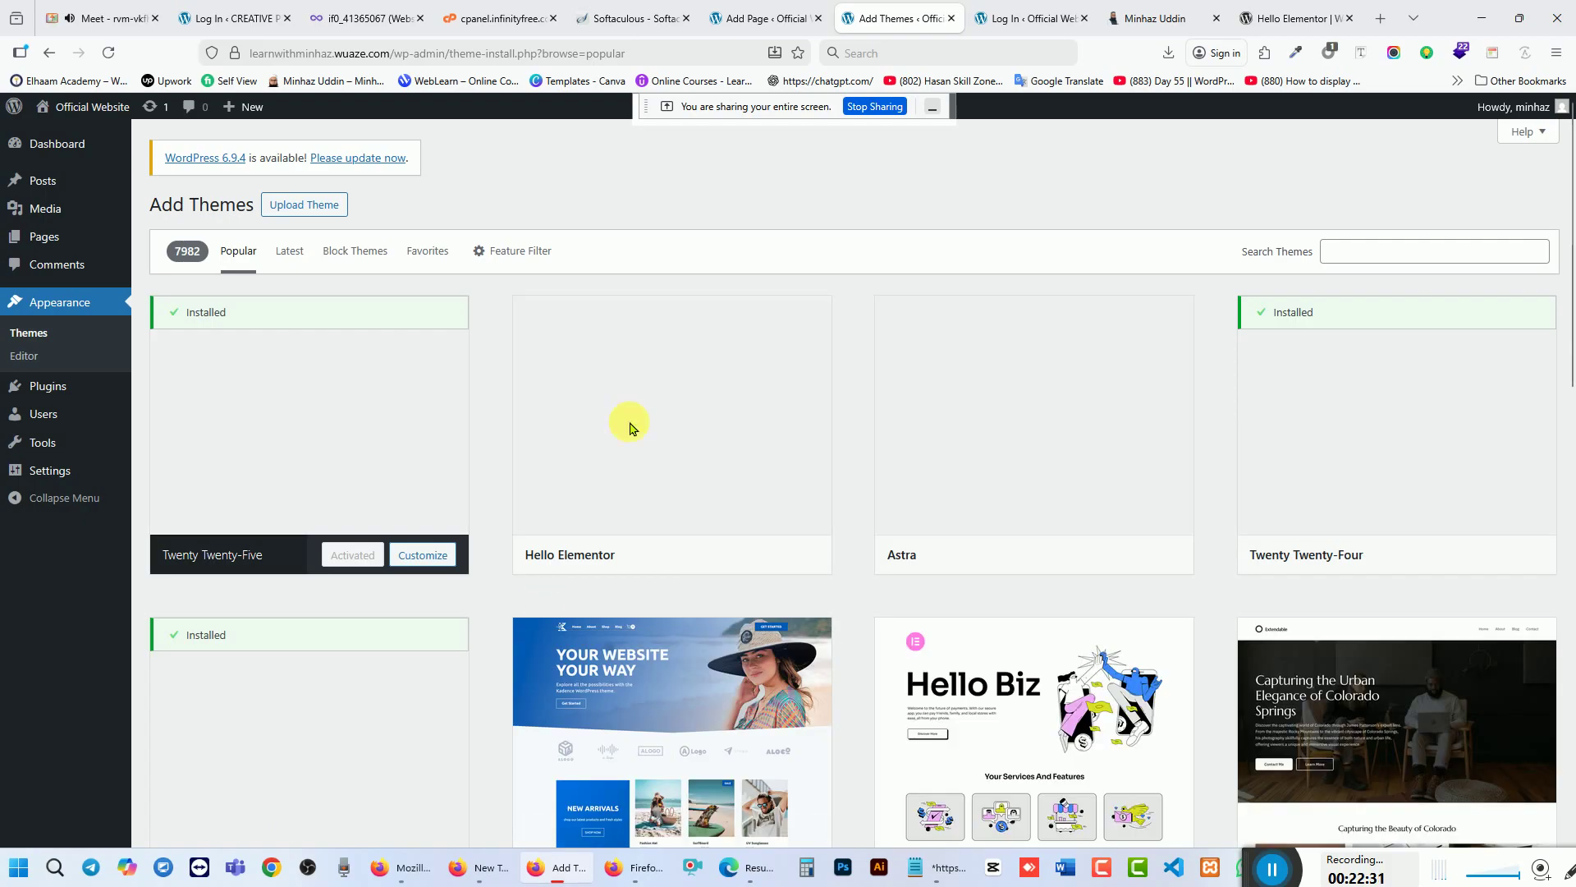
mouse_move(640, 408)
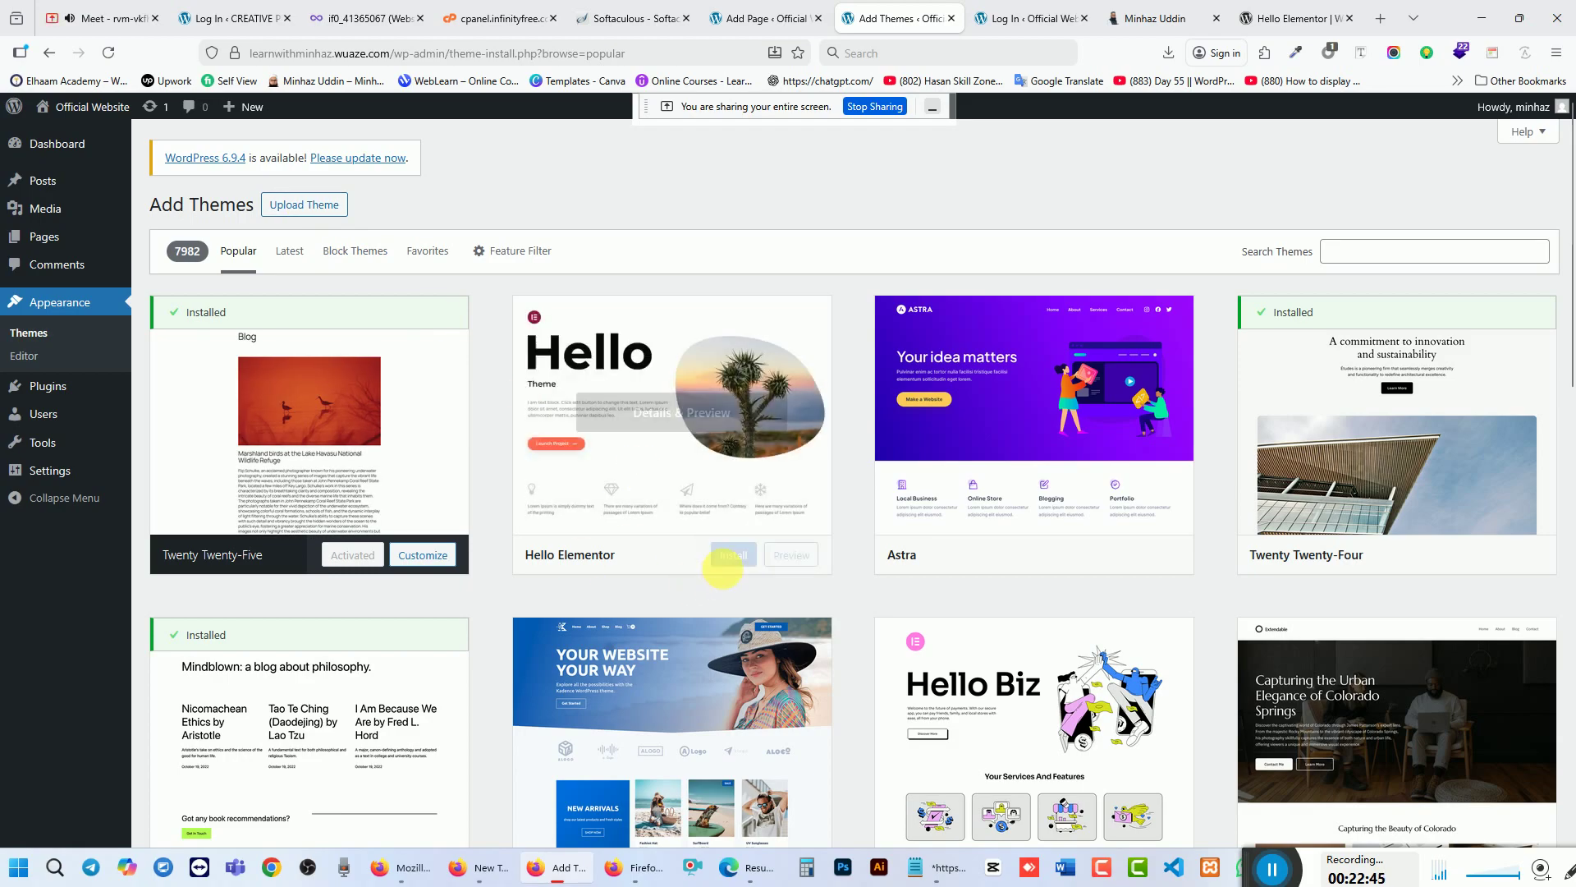
left_click(735, 555)
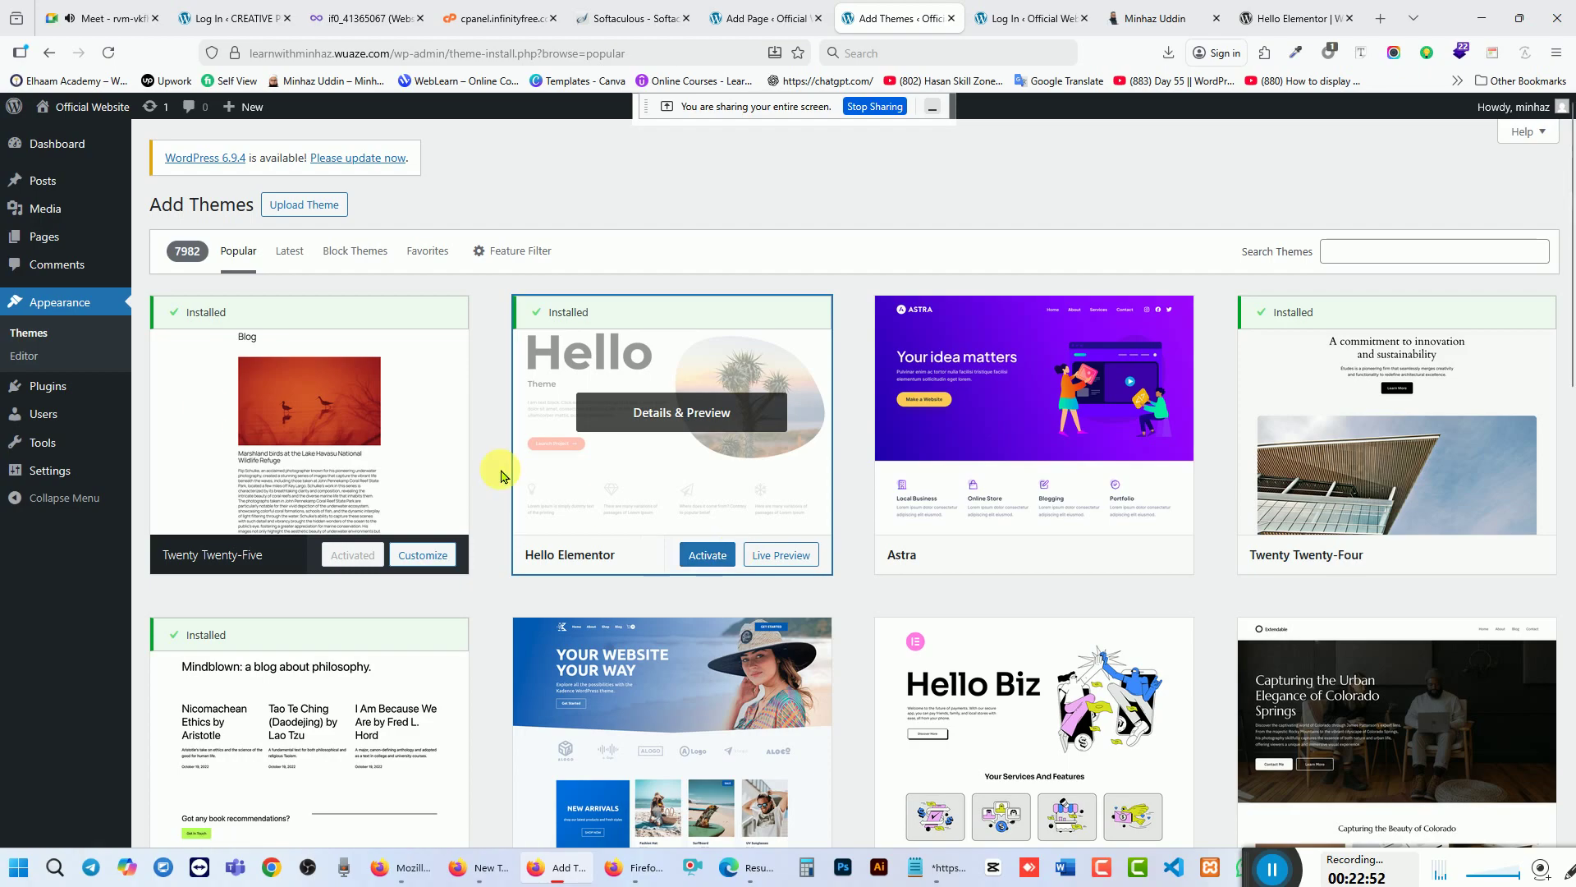
Step: Open the list of installed themes and activate Hello Elementor as the site's theme
left_click(47, 337)
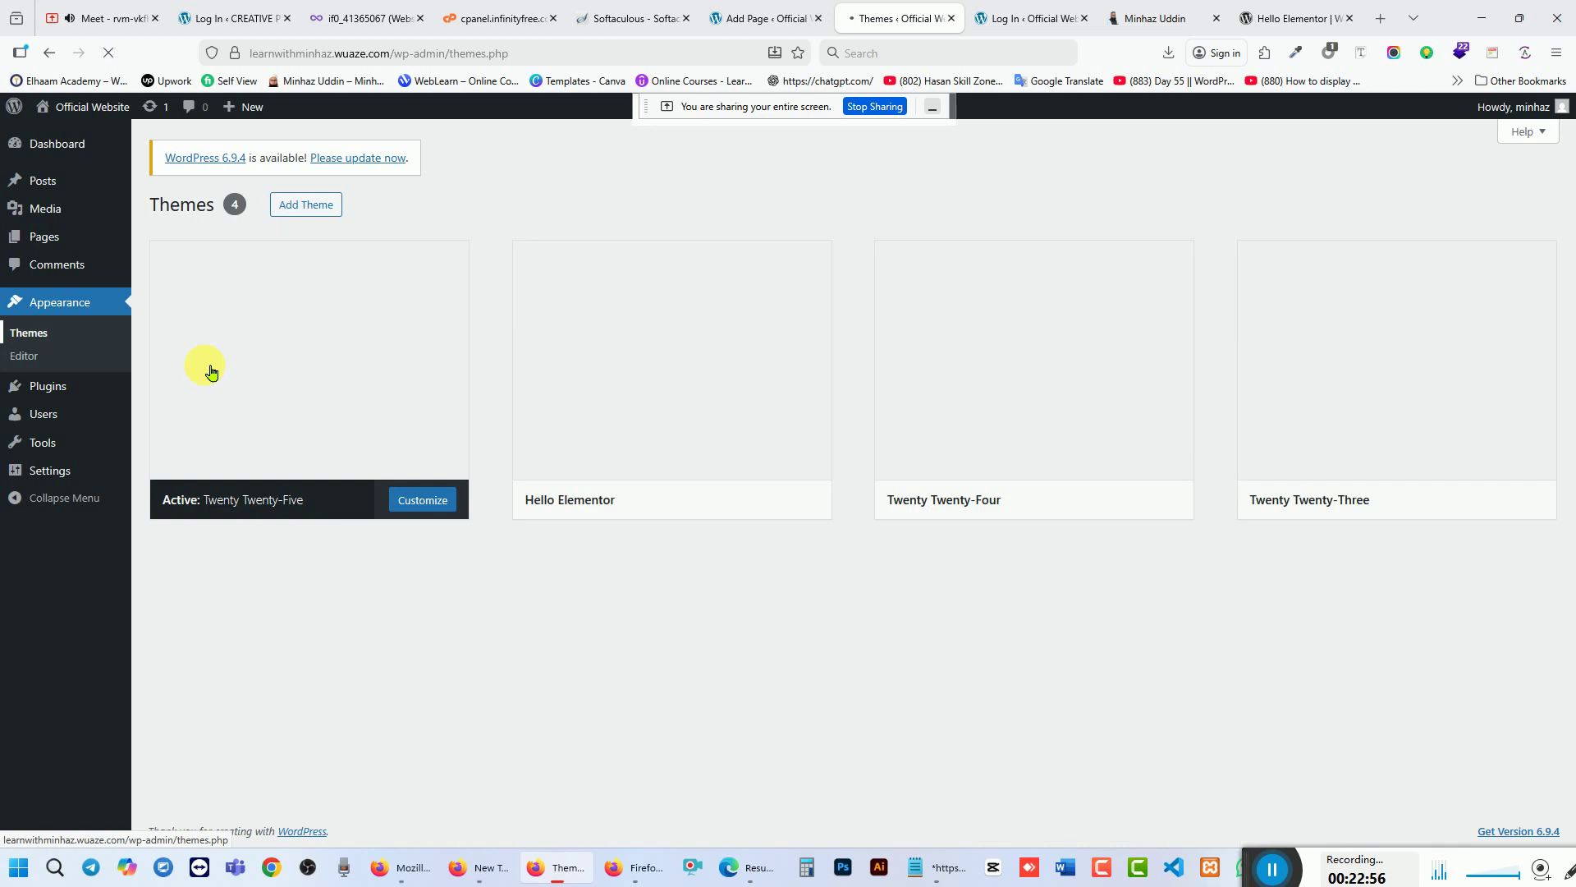
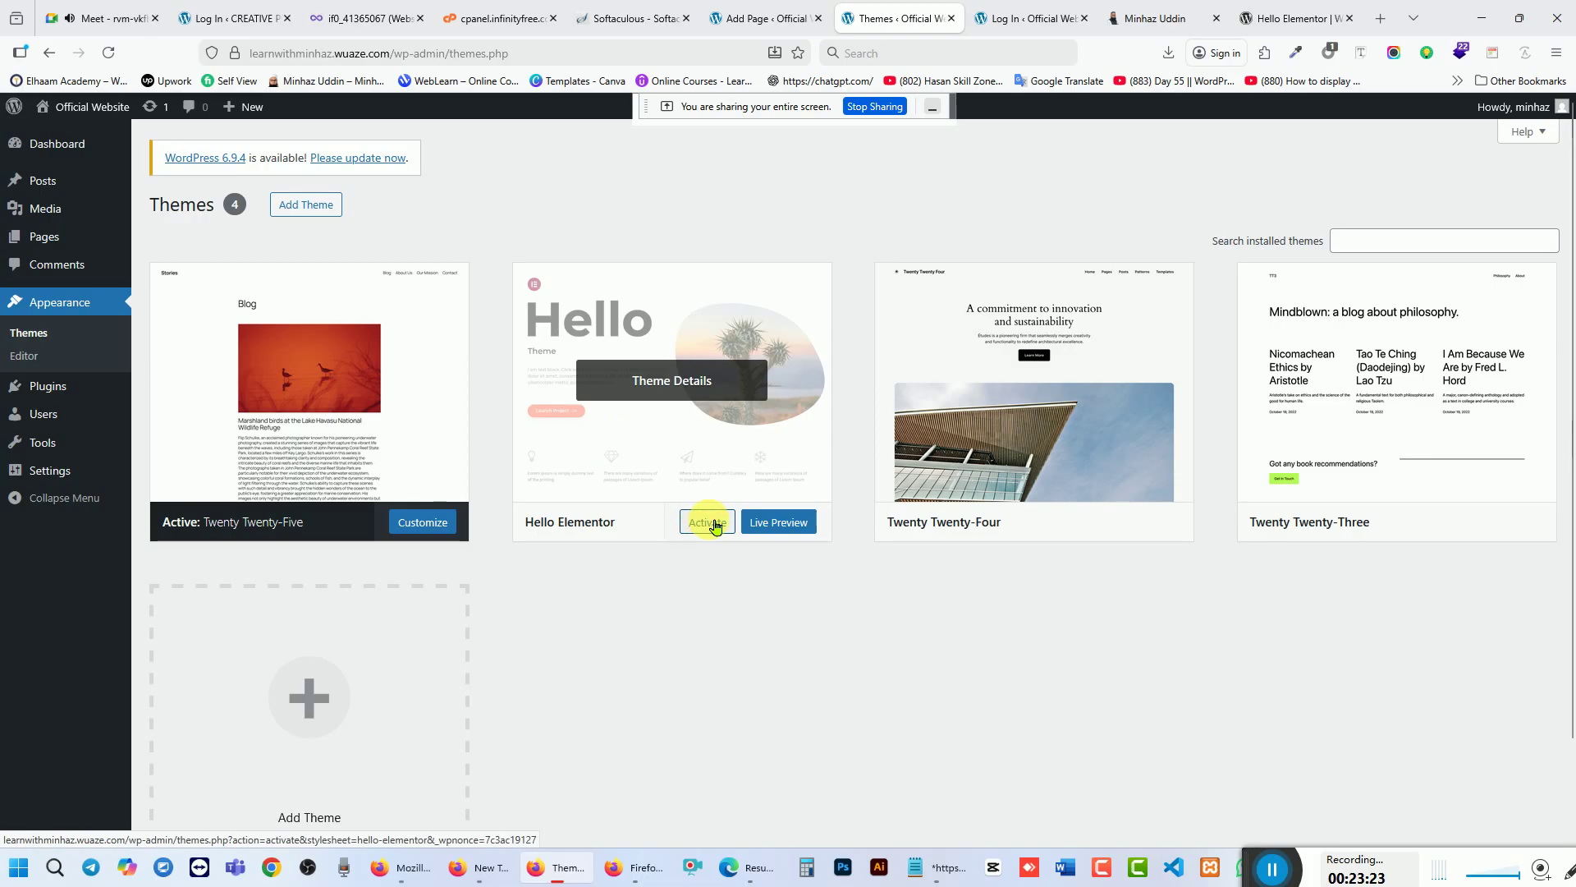
left_click(716, 527)
left_click(1156, 31)
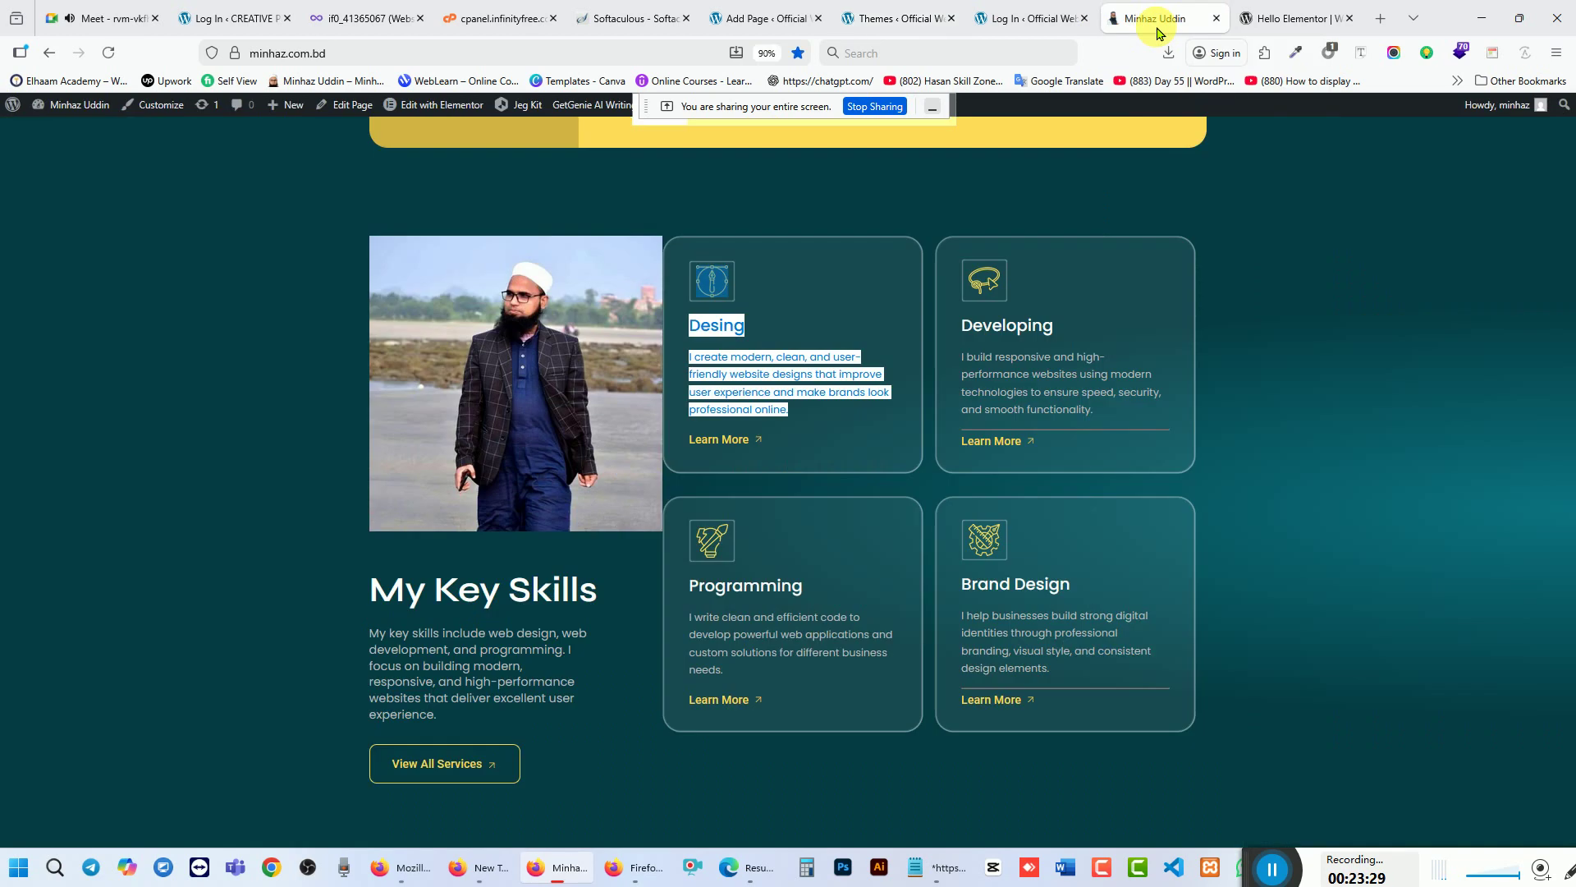
left_click(876, 19)
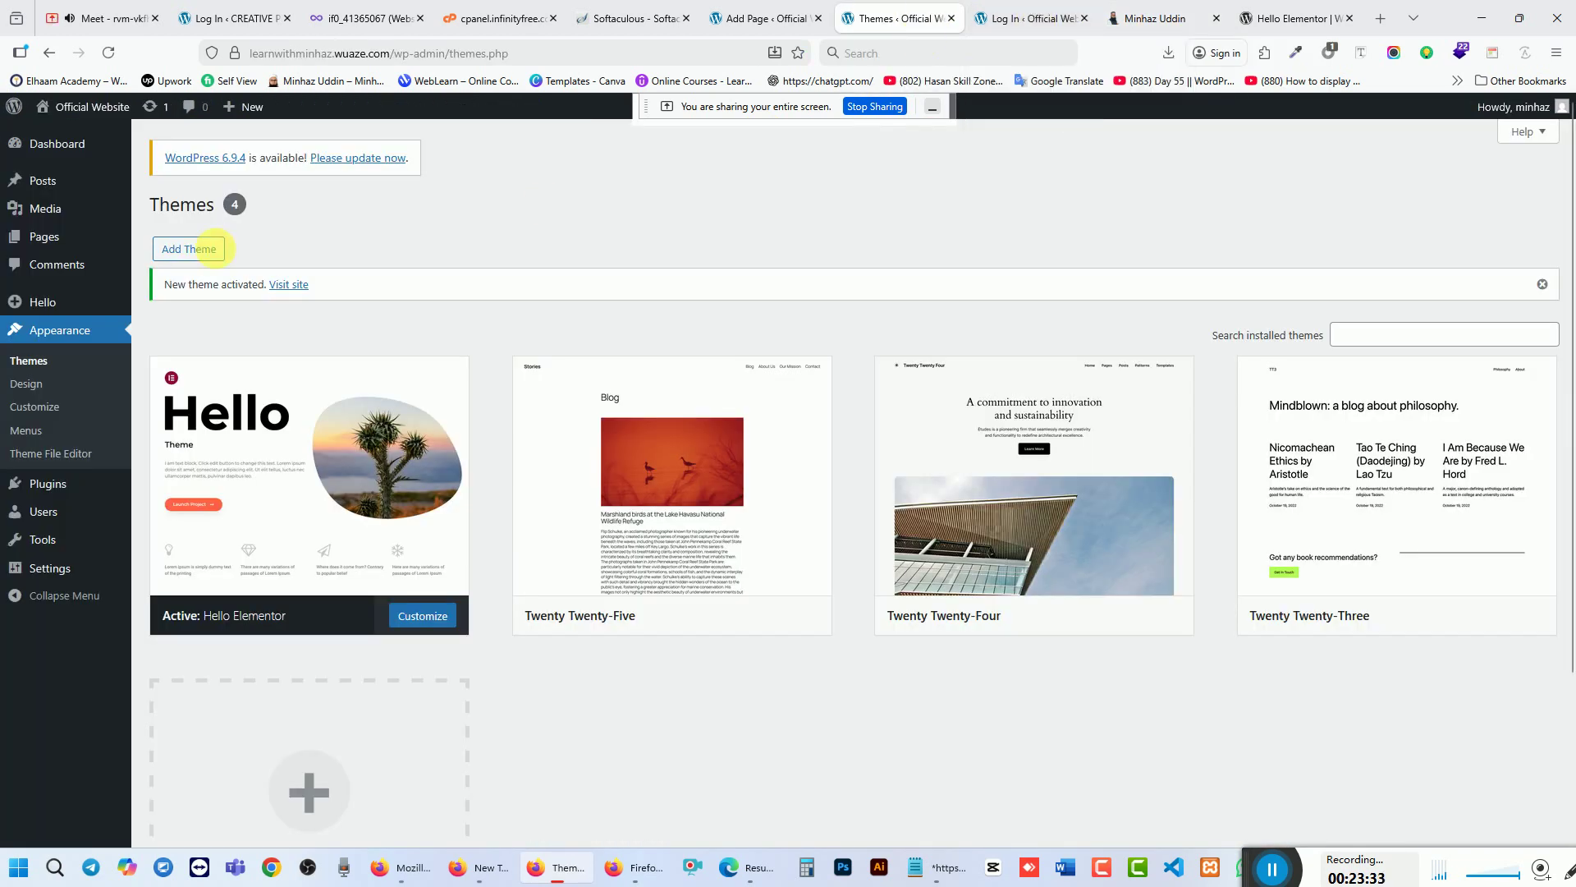
Step: Open the live site in a separate browser tab to view its front page with the Hello Elementor theme
mouse_move(72, 123)
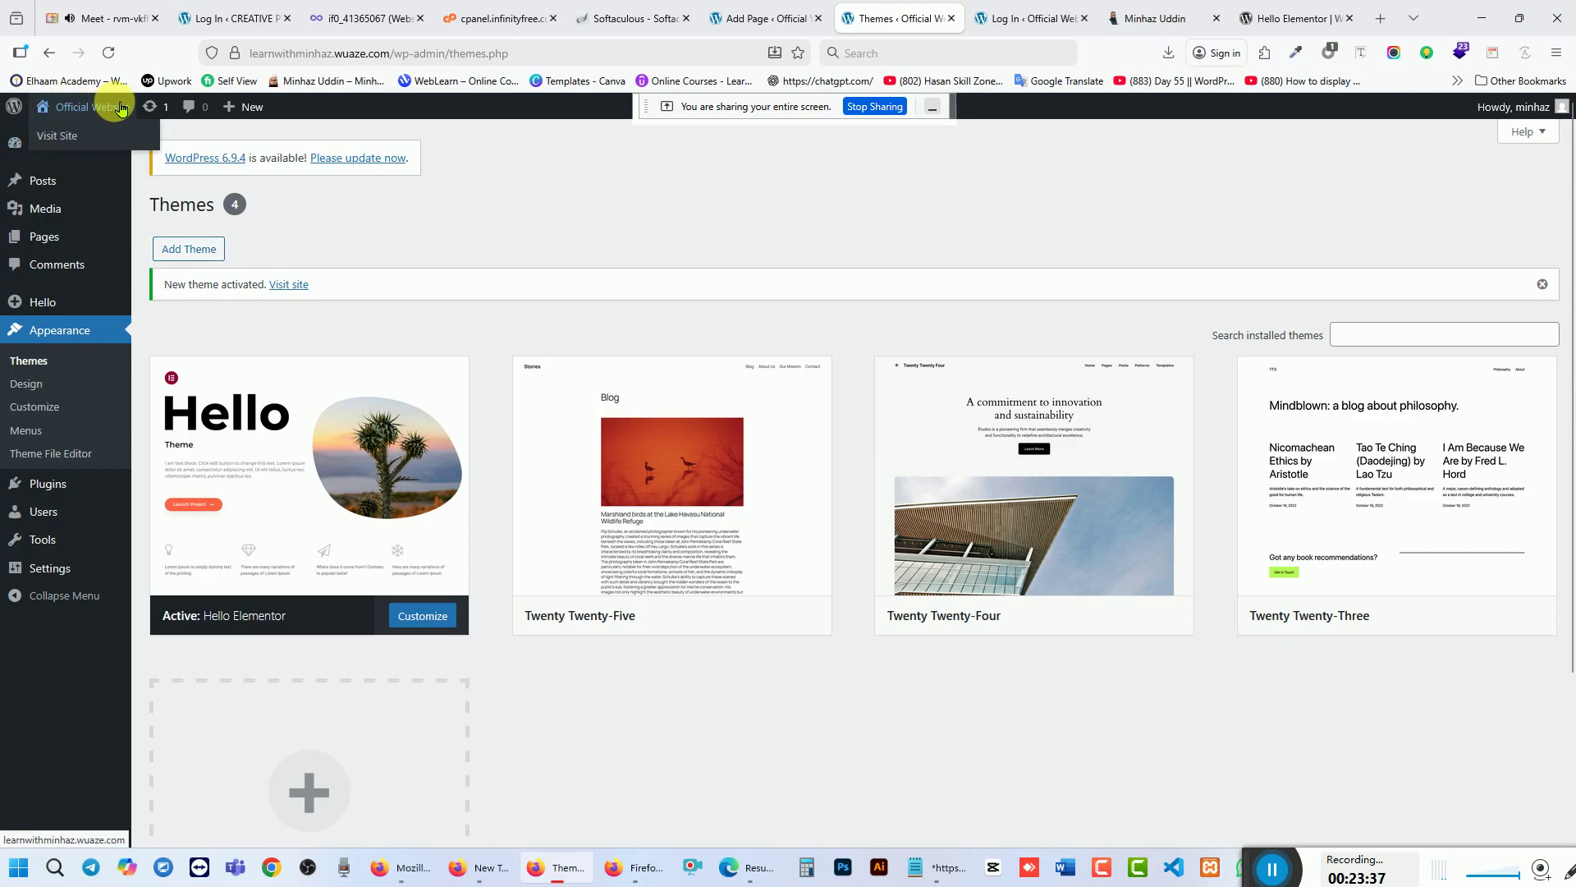
left_click(69, 133)
right_click(70, 134)
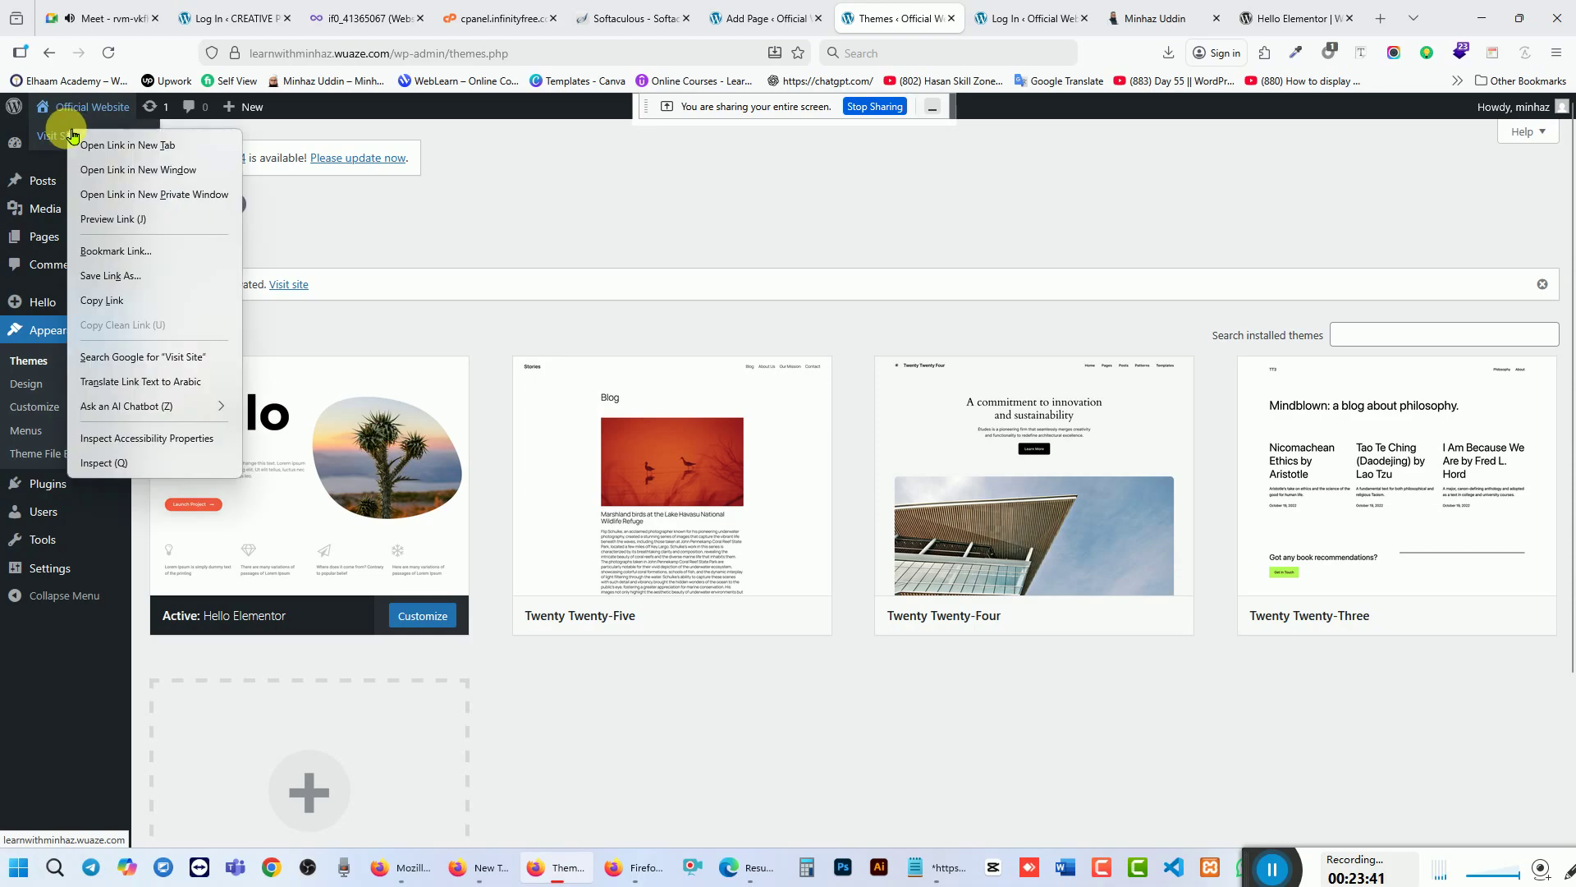
left_click(123, 146)
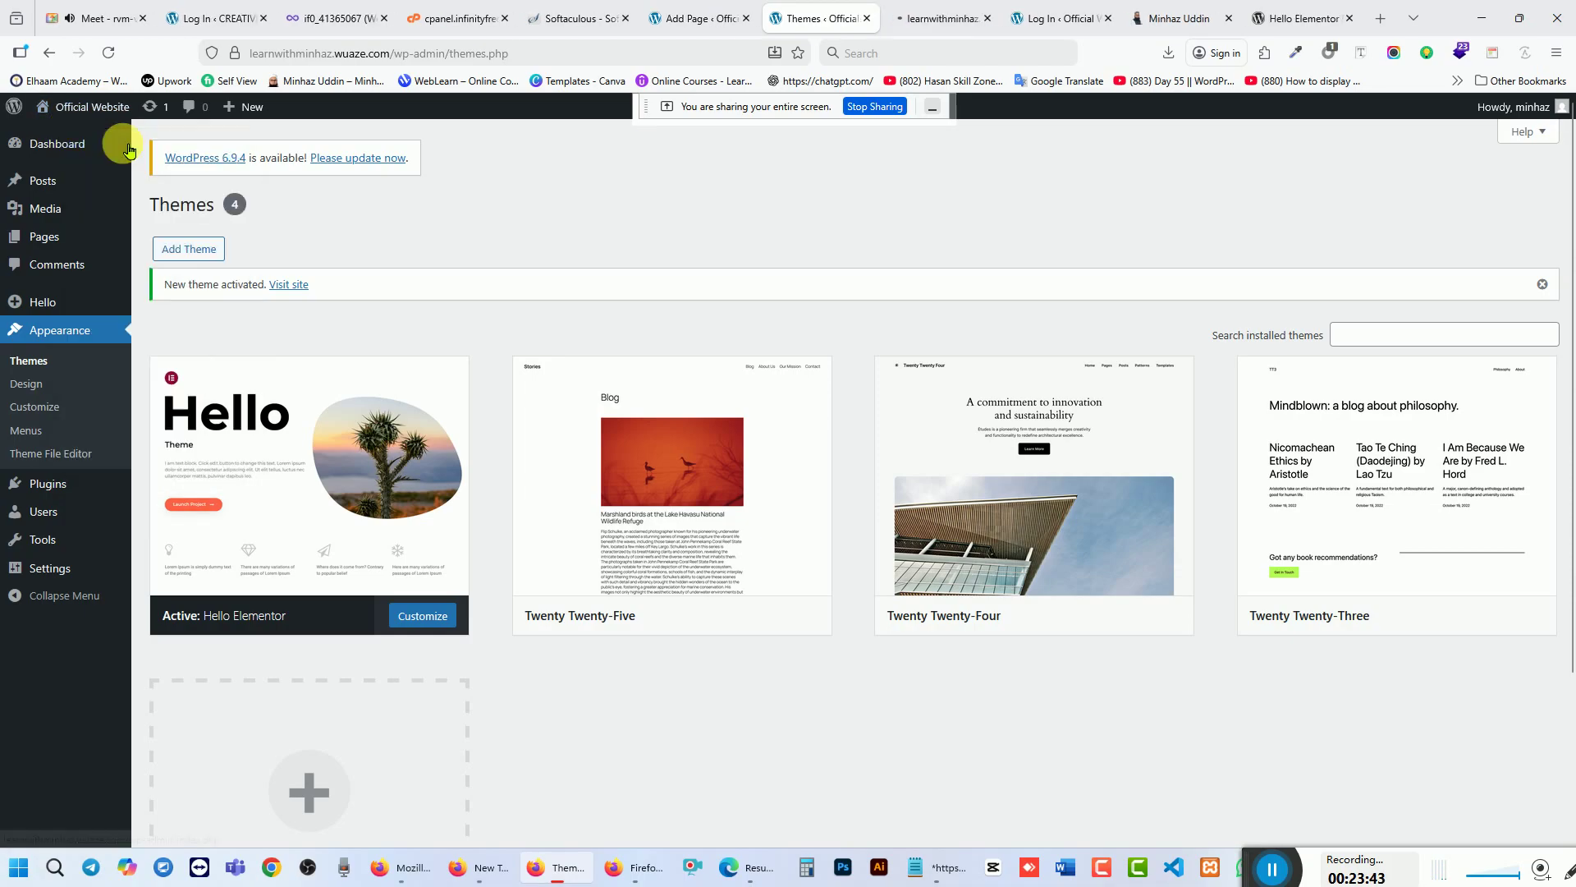
left_click(936, 21)
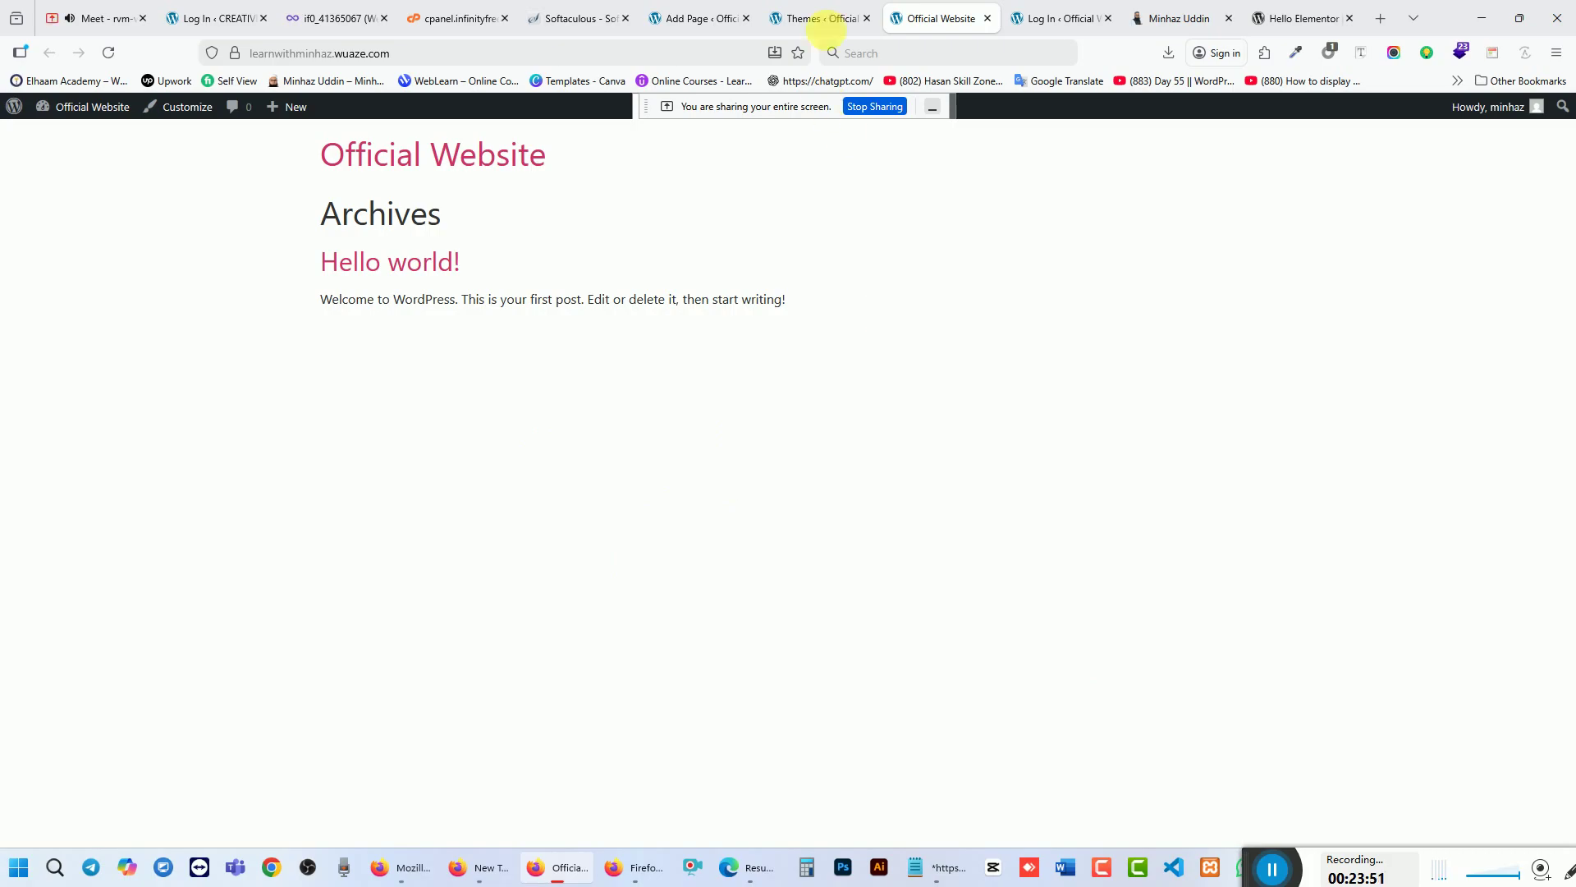
Step: Activate the Twenty Twenty-Five theme and reload the live site to compare its appearance
left_click(821, 20)
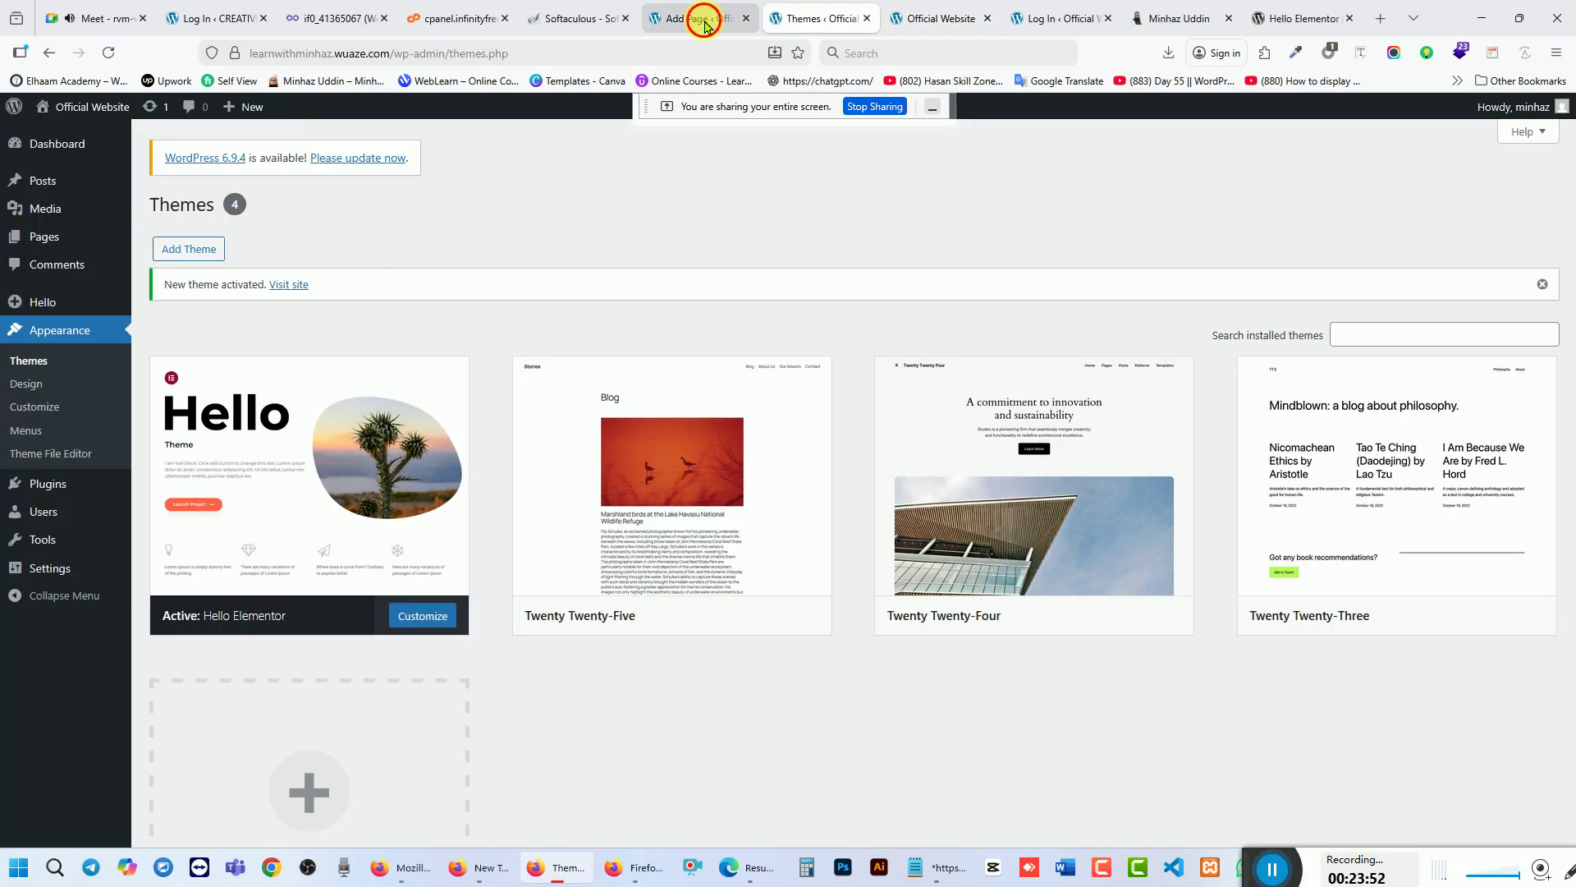
left_click(700, 18)
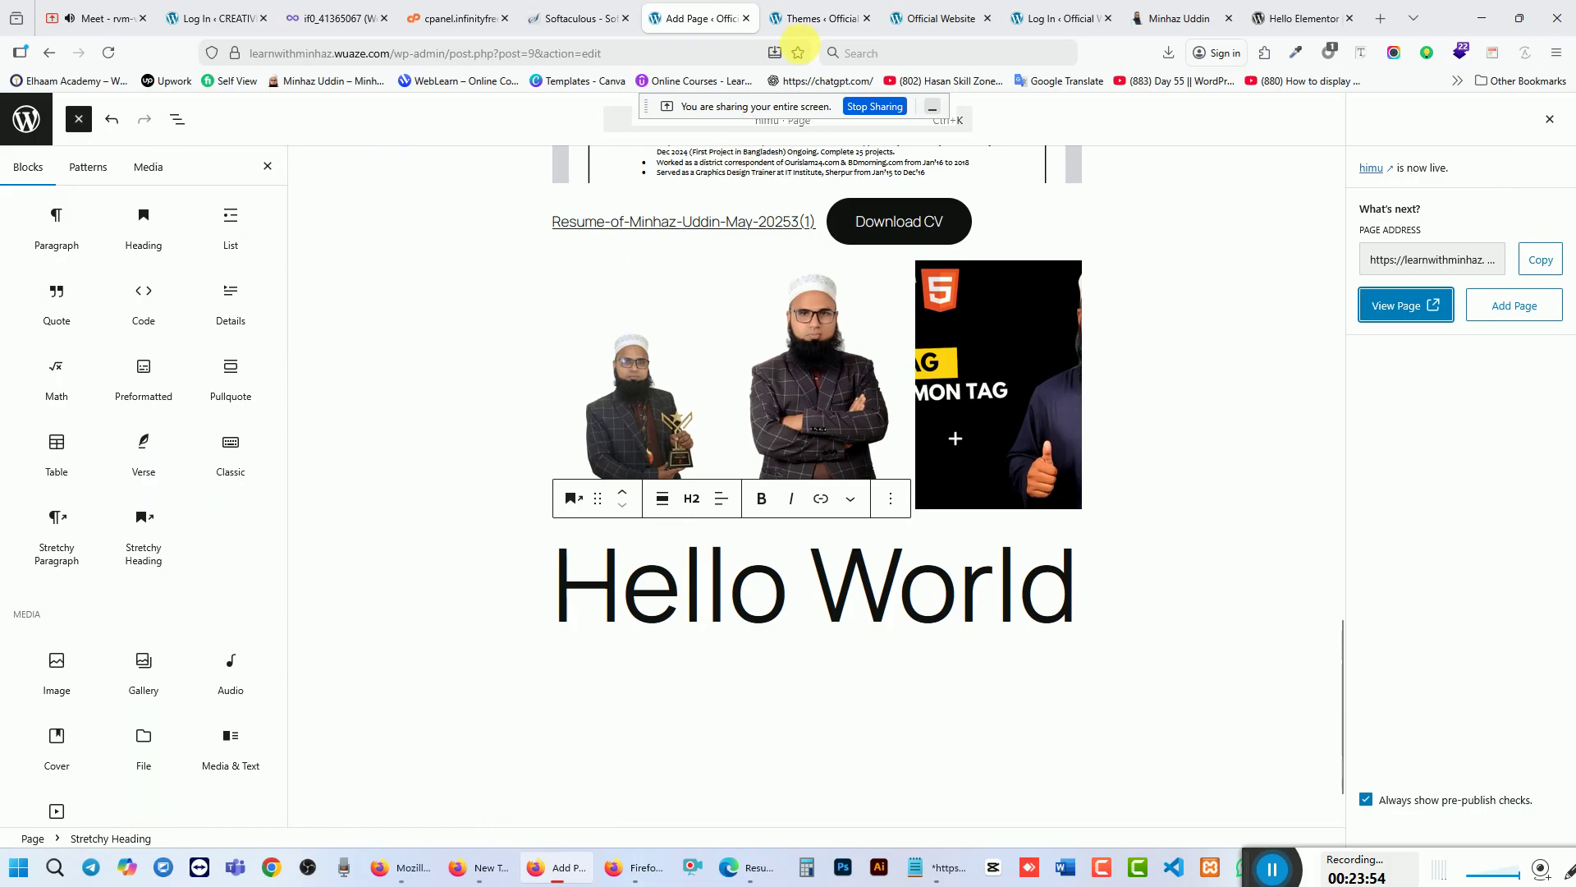
left_click(815, 18)
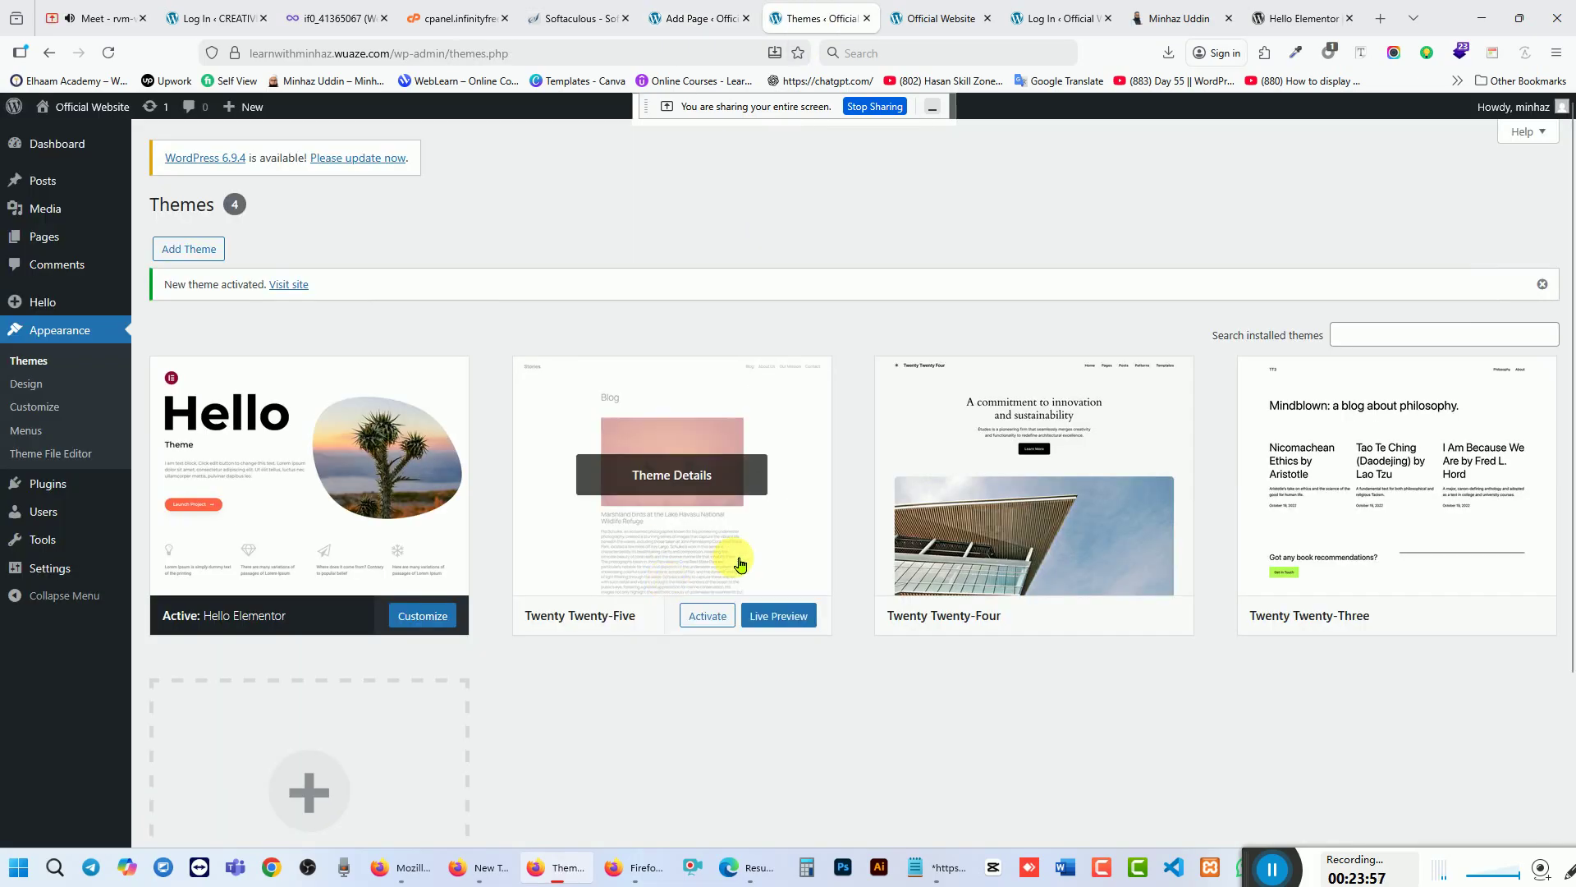
left_click(725, 618)
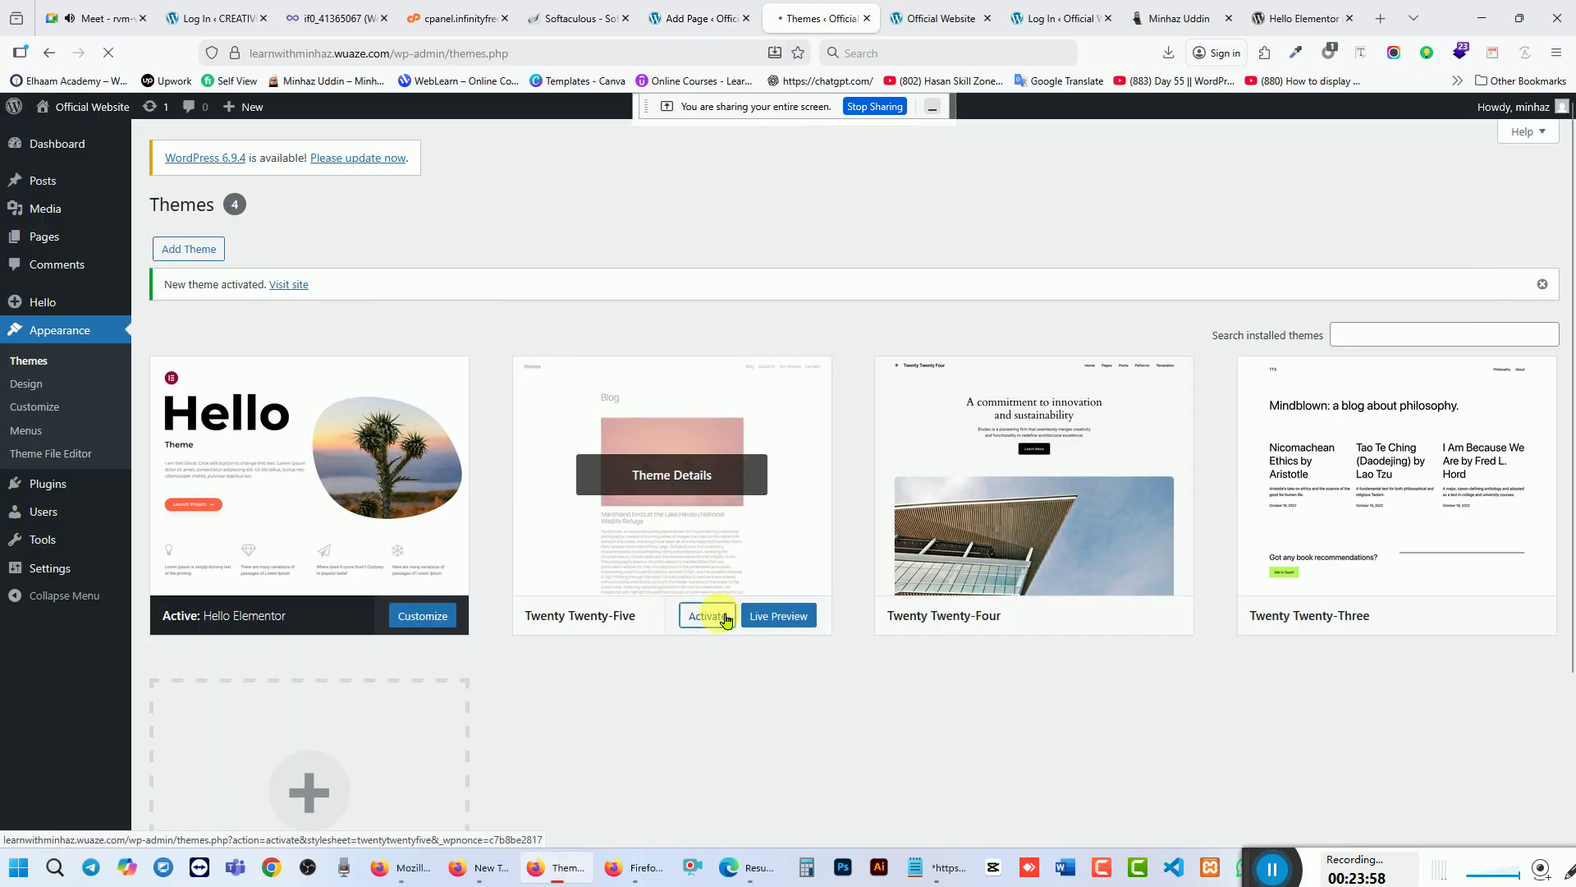
left_click(922, 24)
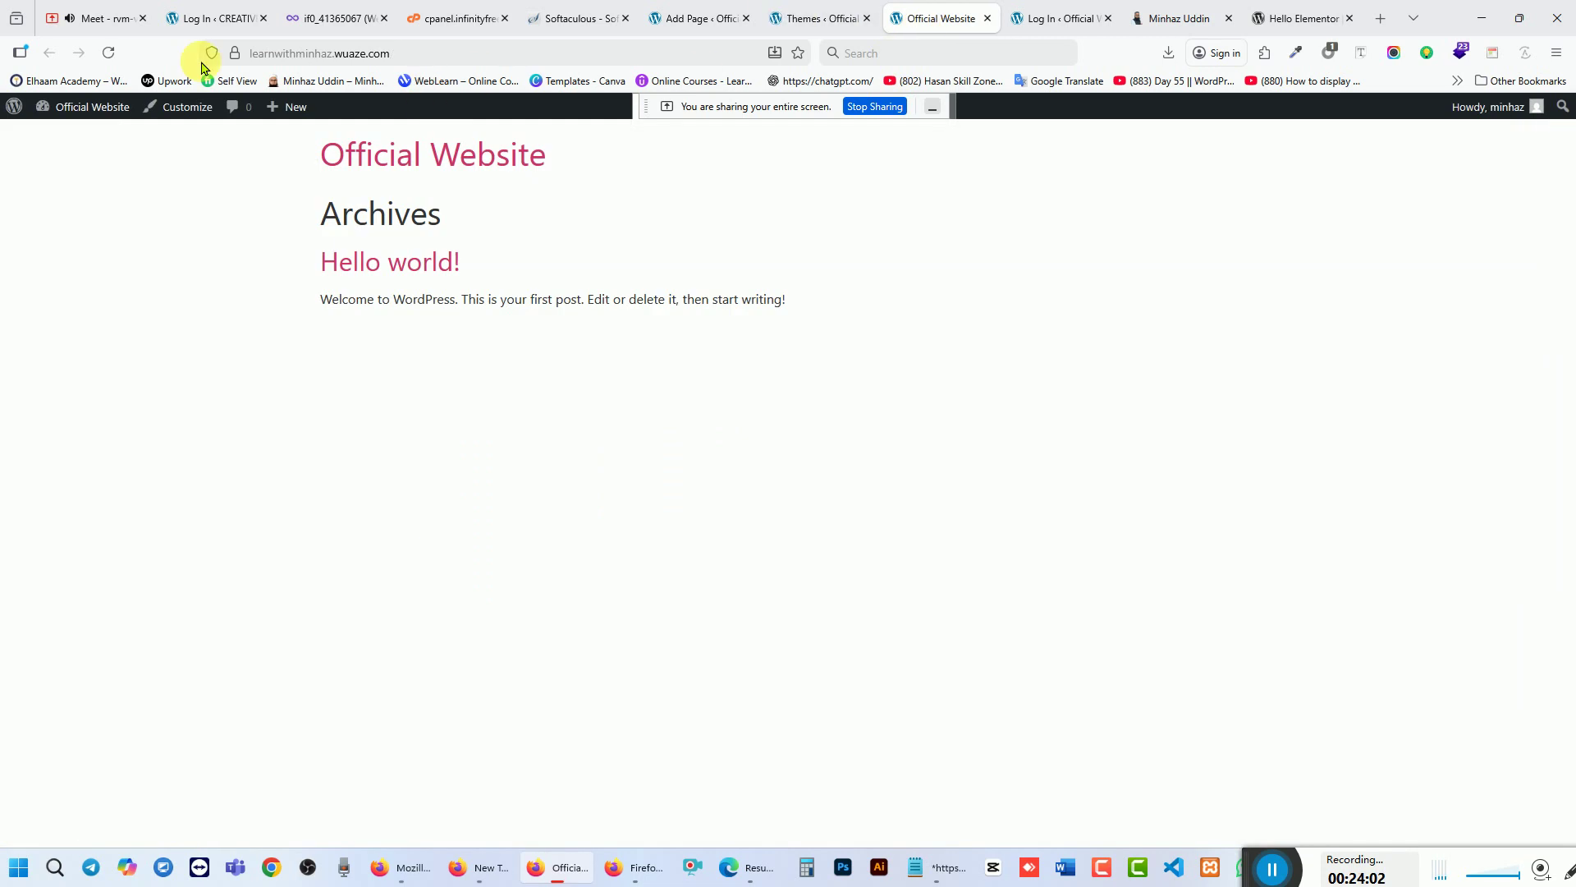
left_click(107, 54)
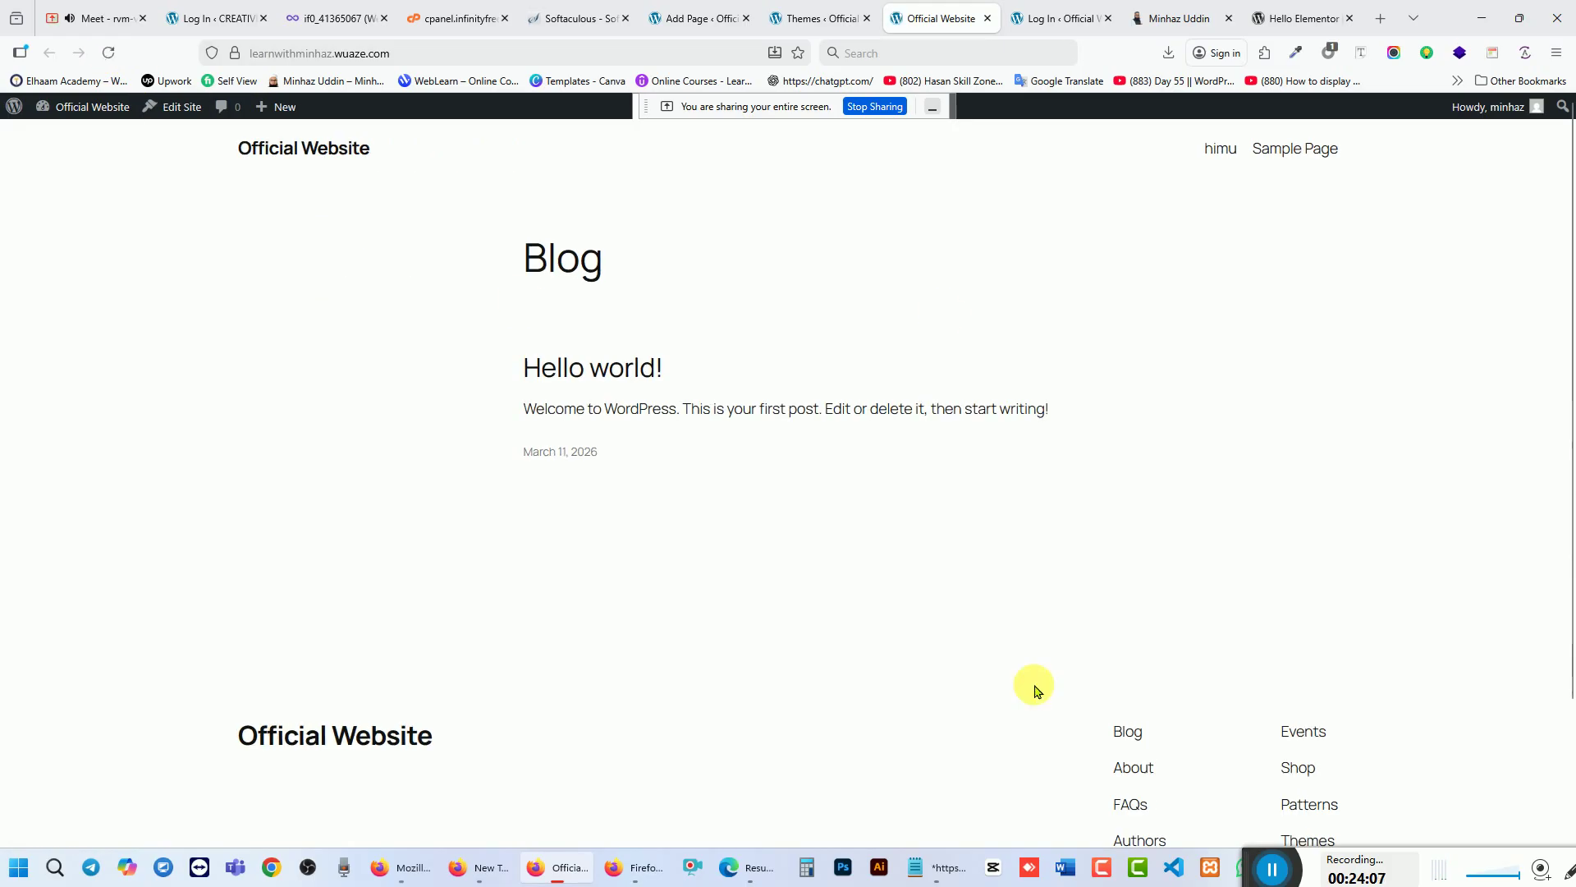
Step: Reactivate the Hello Elementor theme and reload the live site's front page
left_click(815, 22)
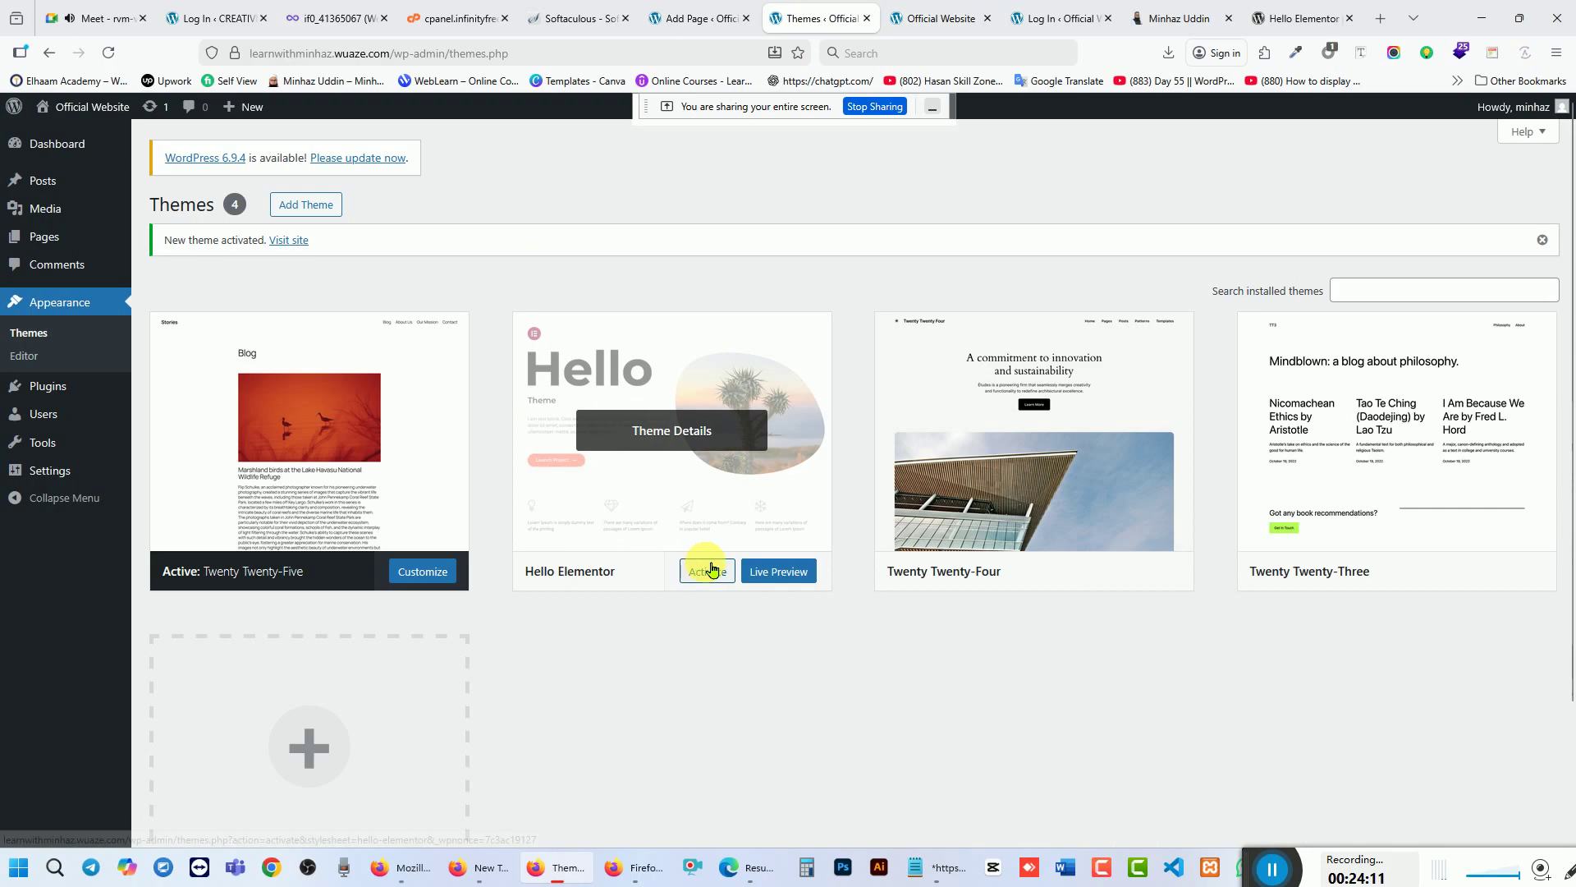
left_click(711, 568)
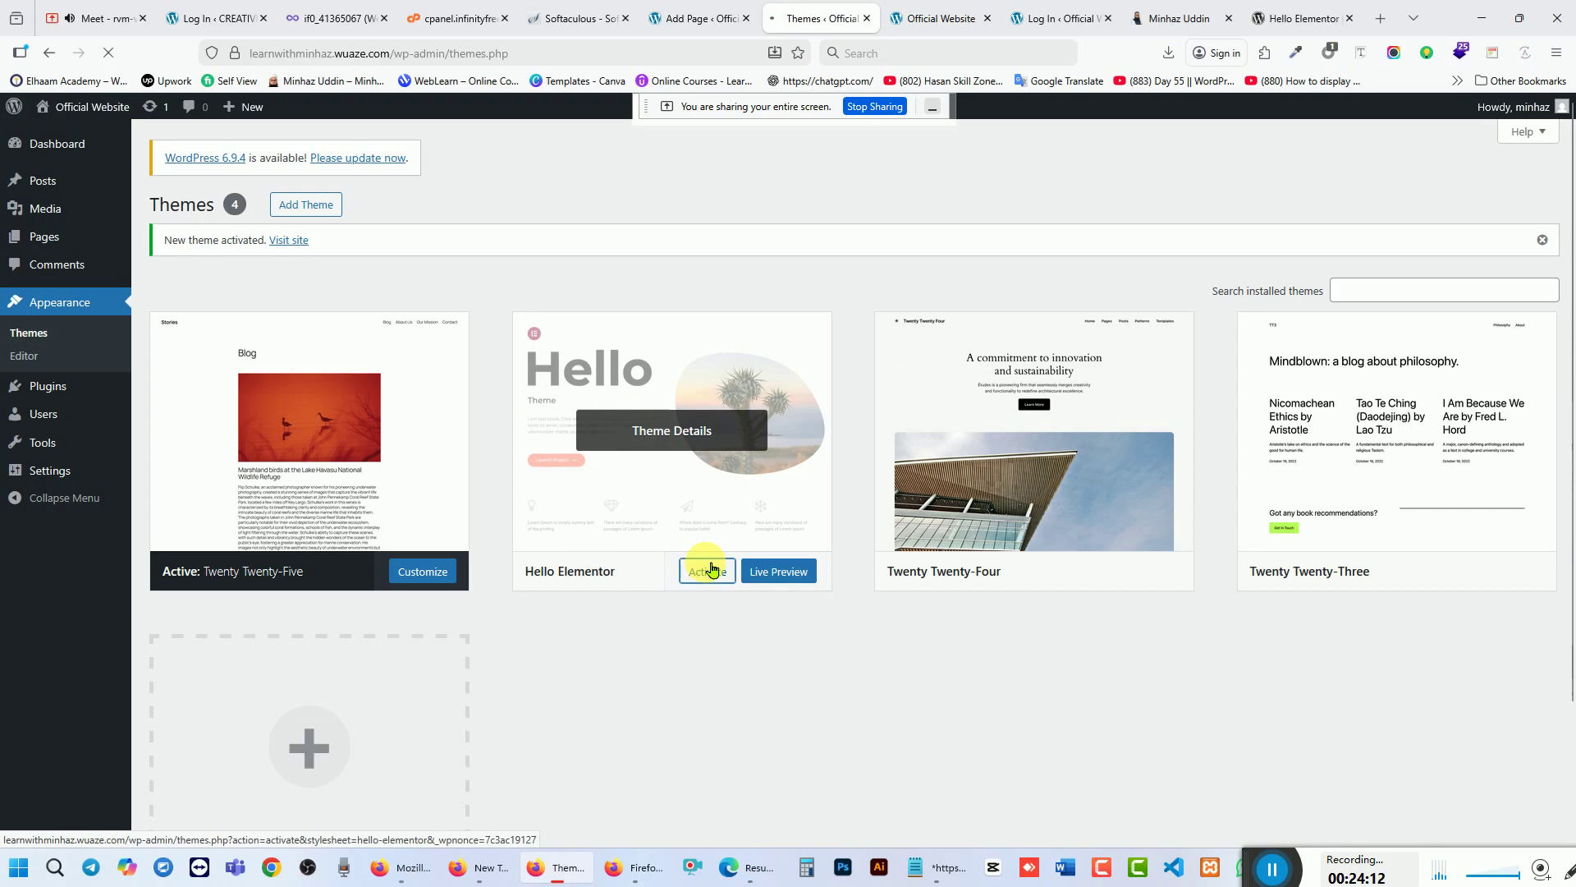
left_click(926, 18)
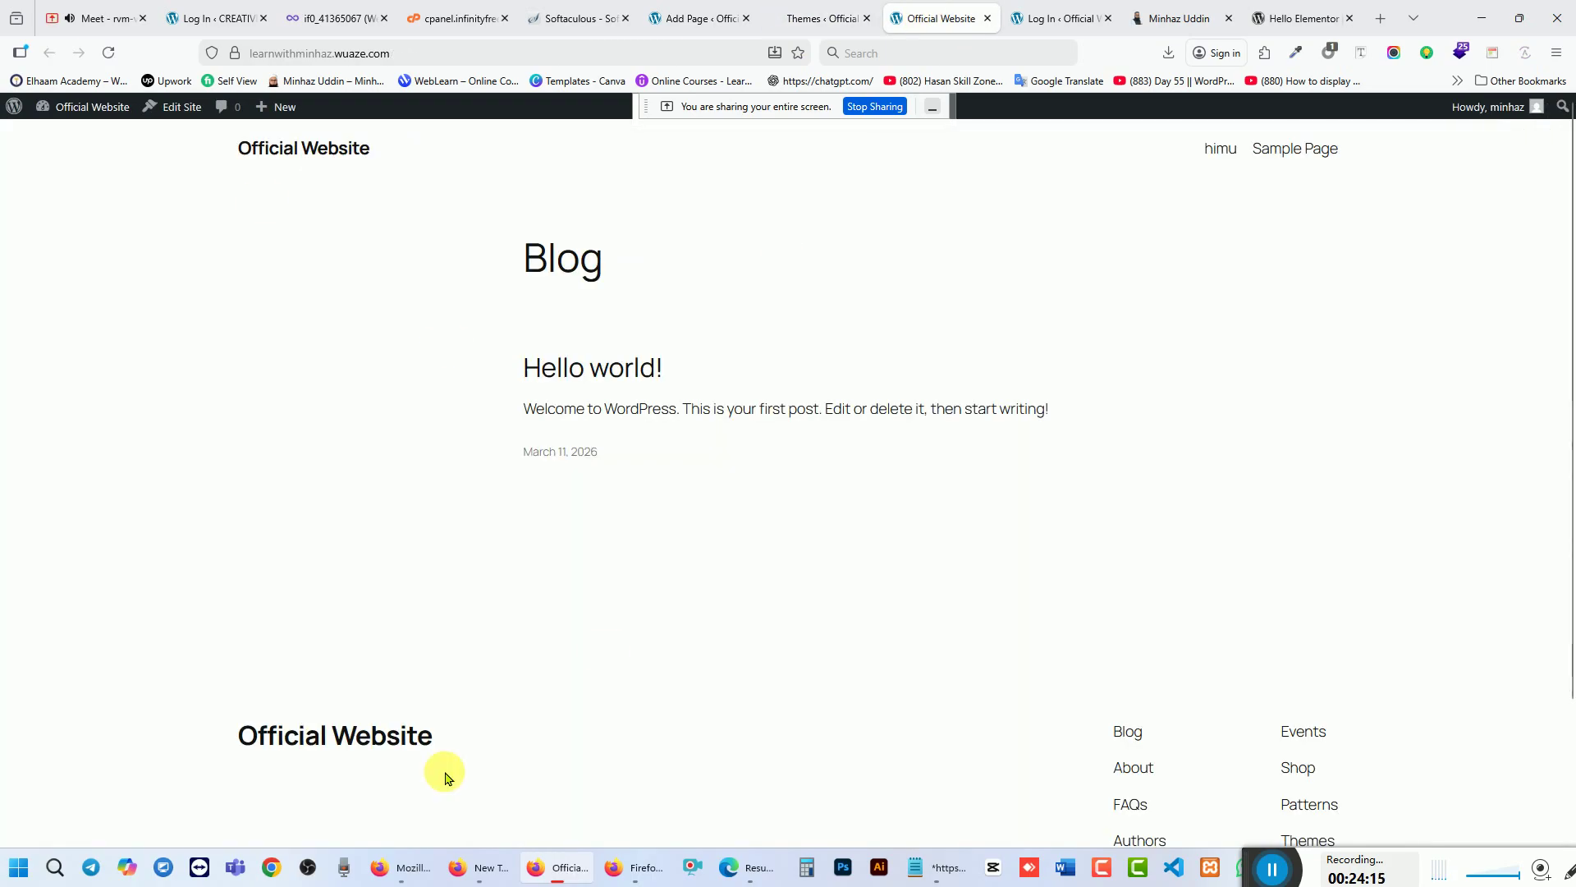
left_click(110, 57)
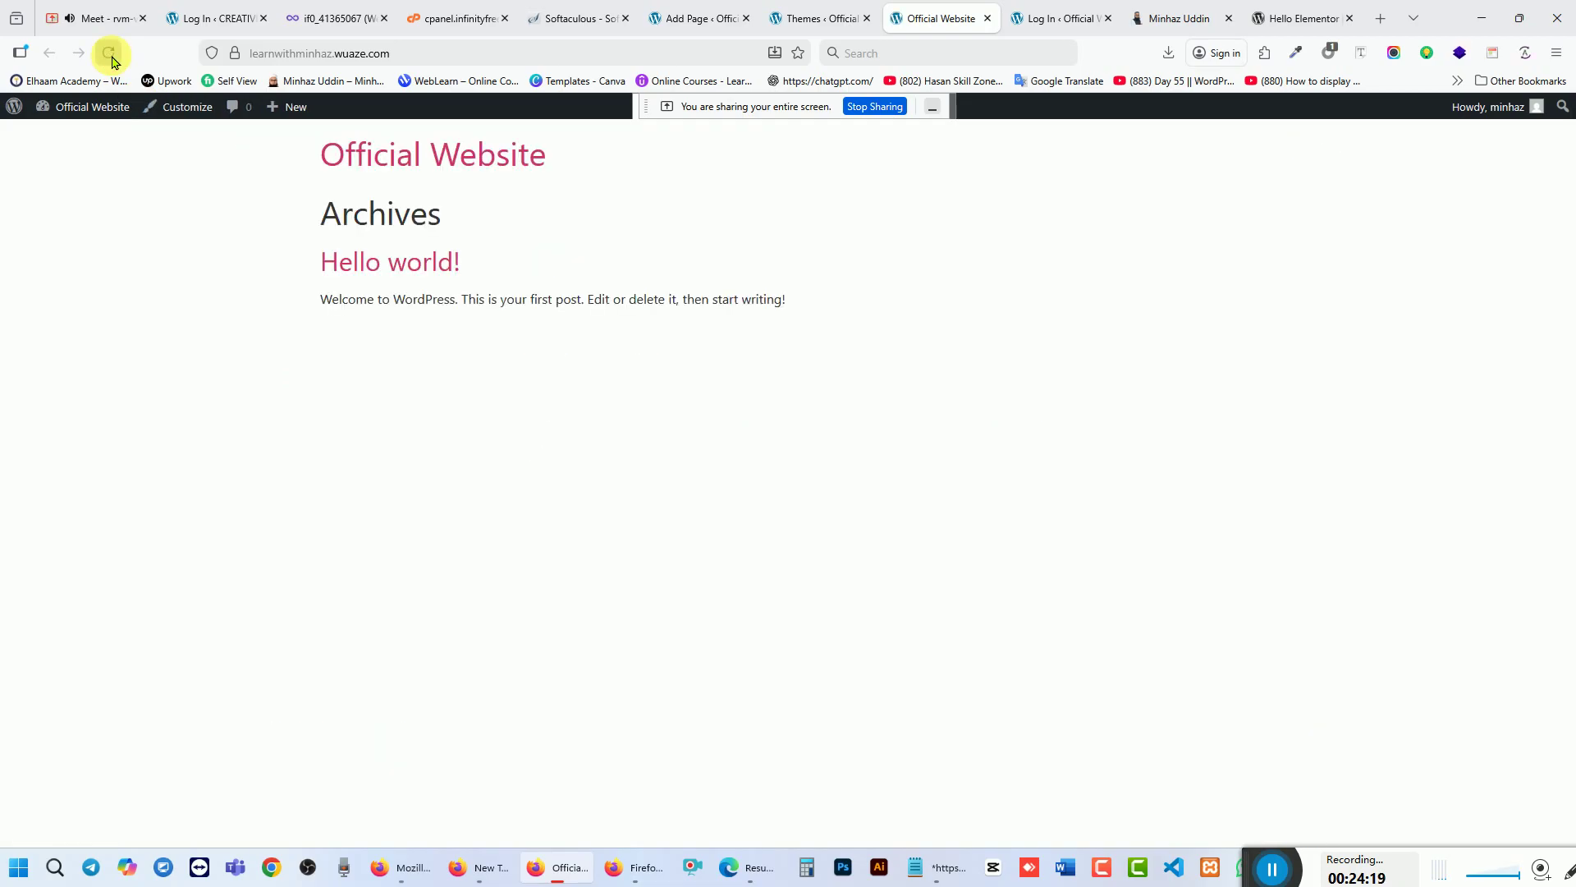
left_click(805, 25)
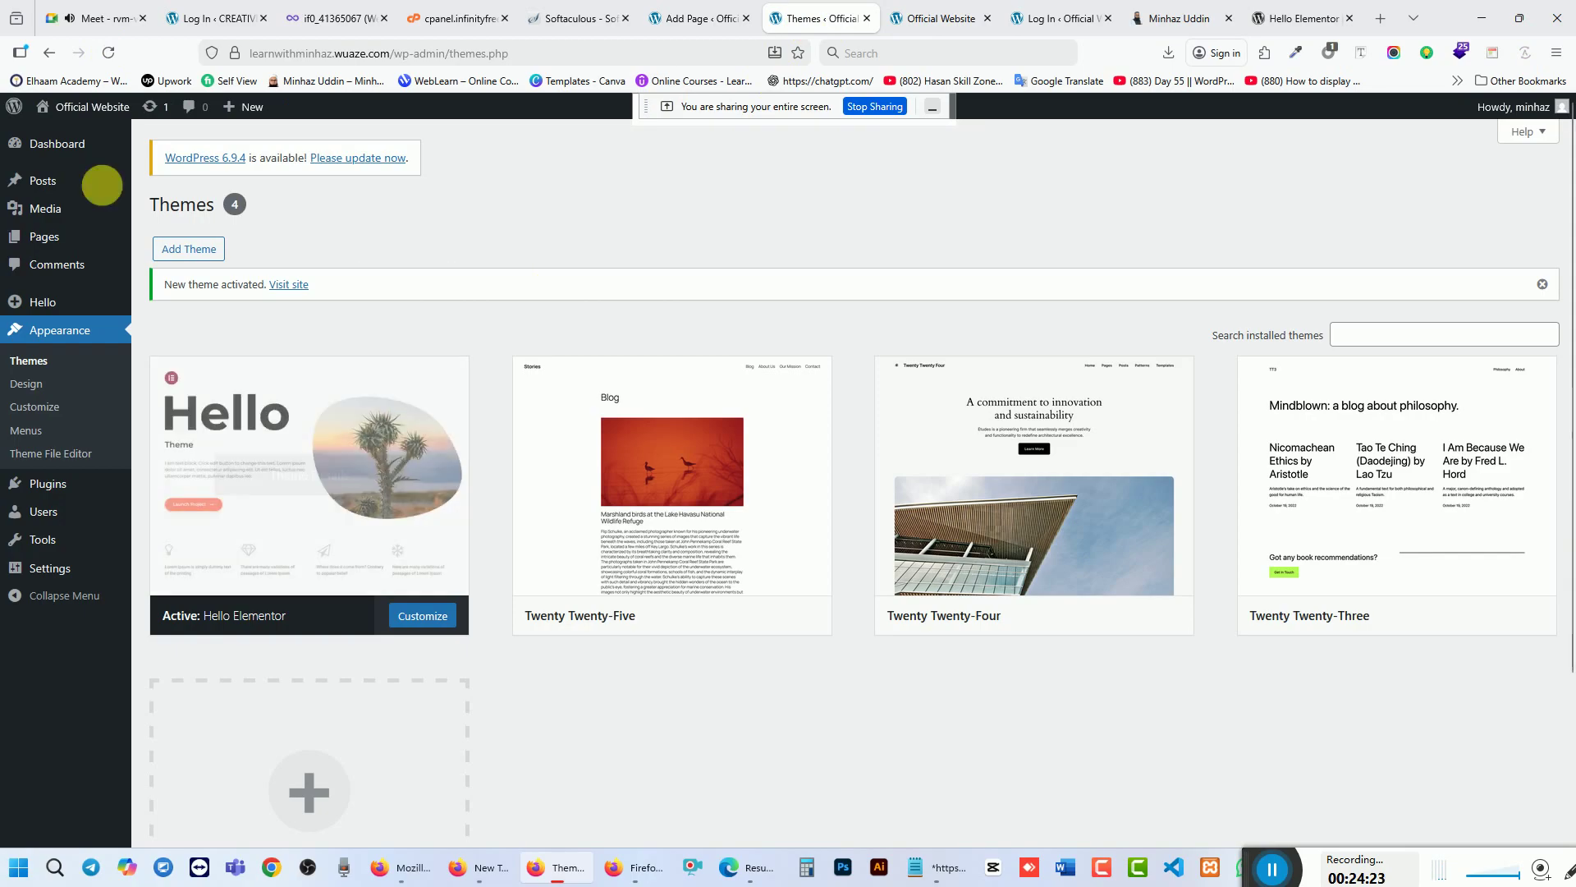
mouse_move(61, 184)
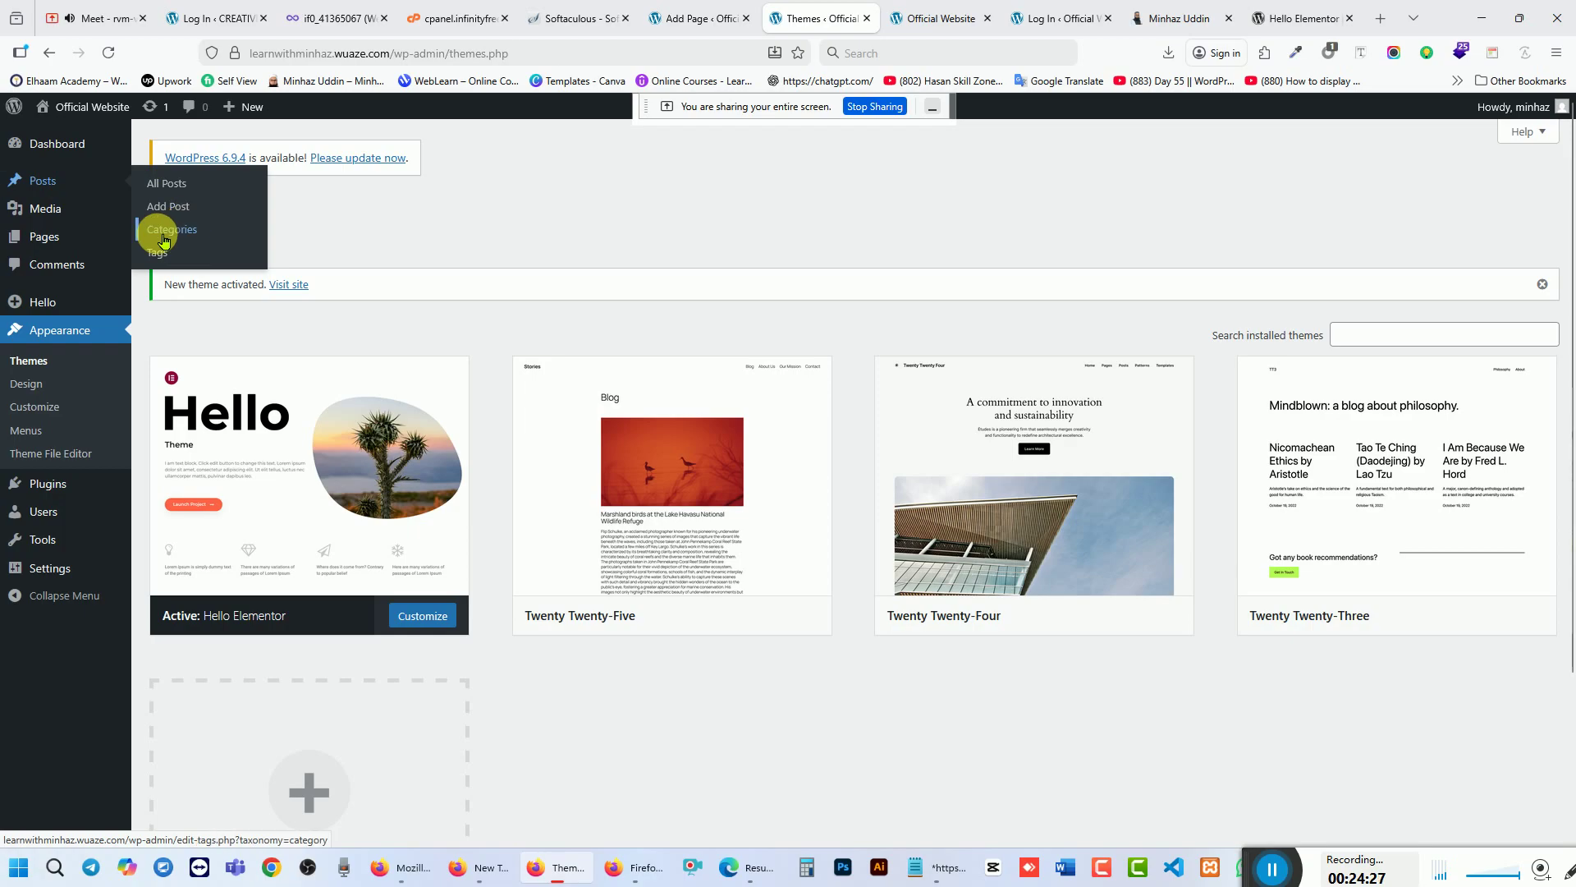
mouse_move(69, 240)
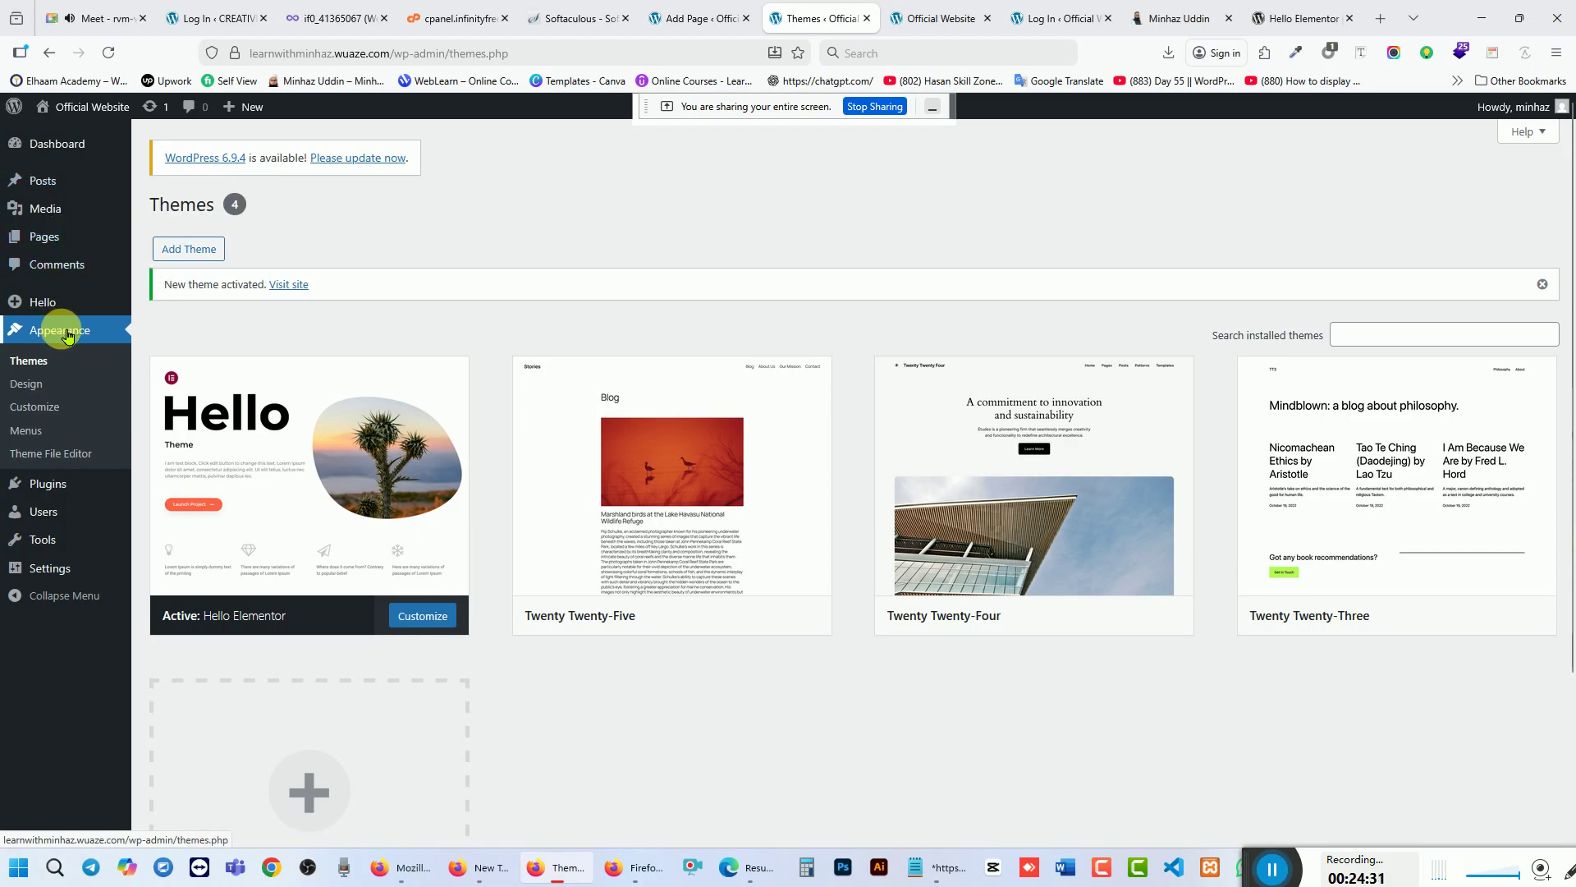
left_click(99, 18)
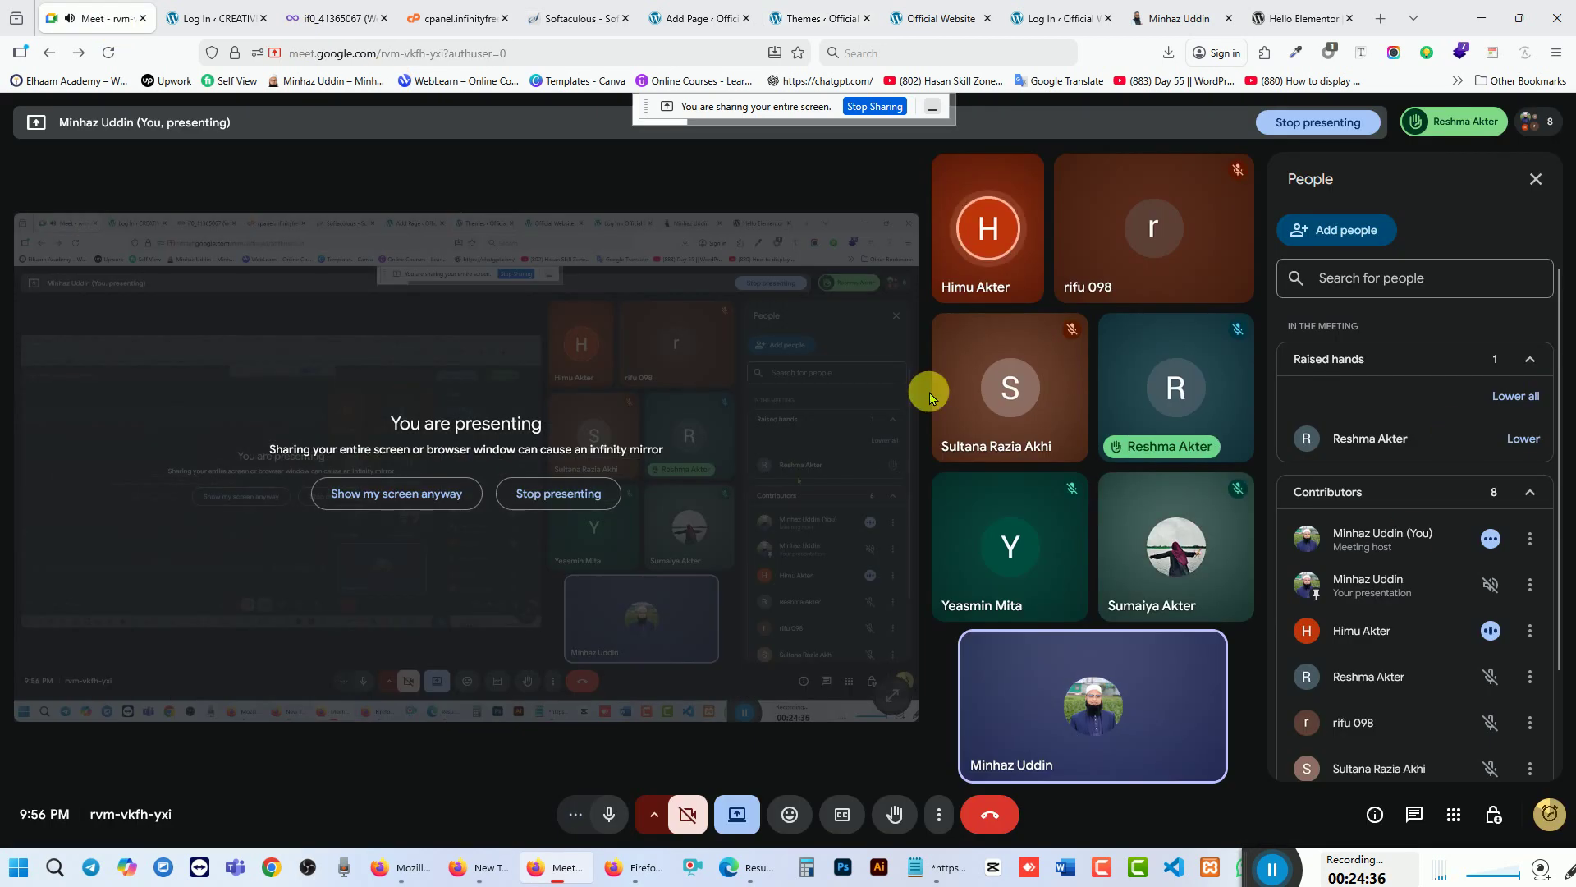
left_click(803, 20)
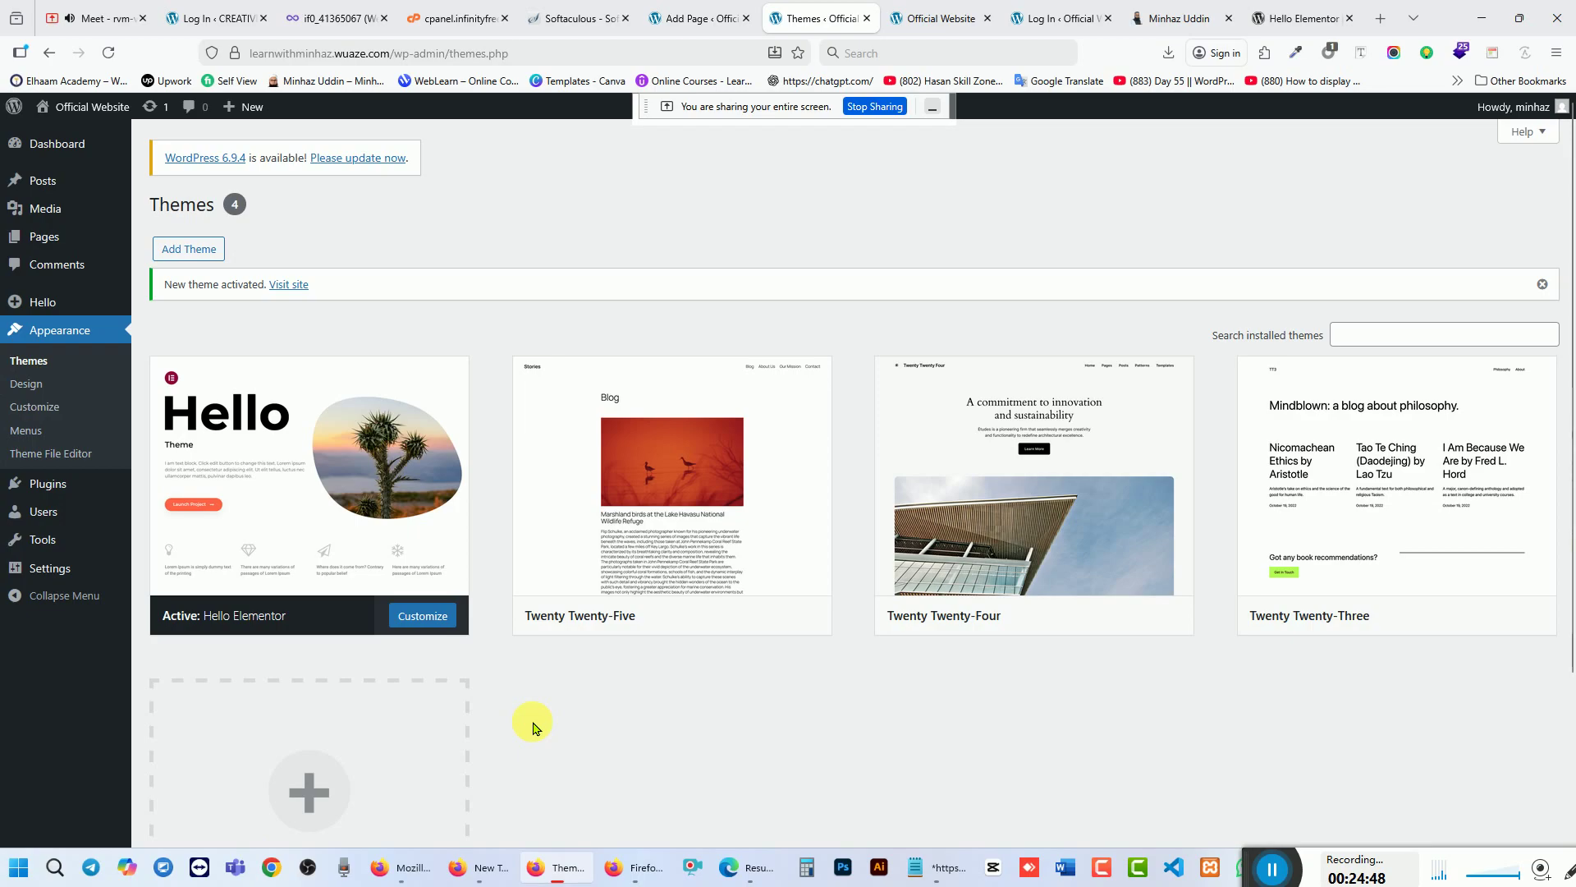
mouse_move(346, 418)
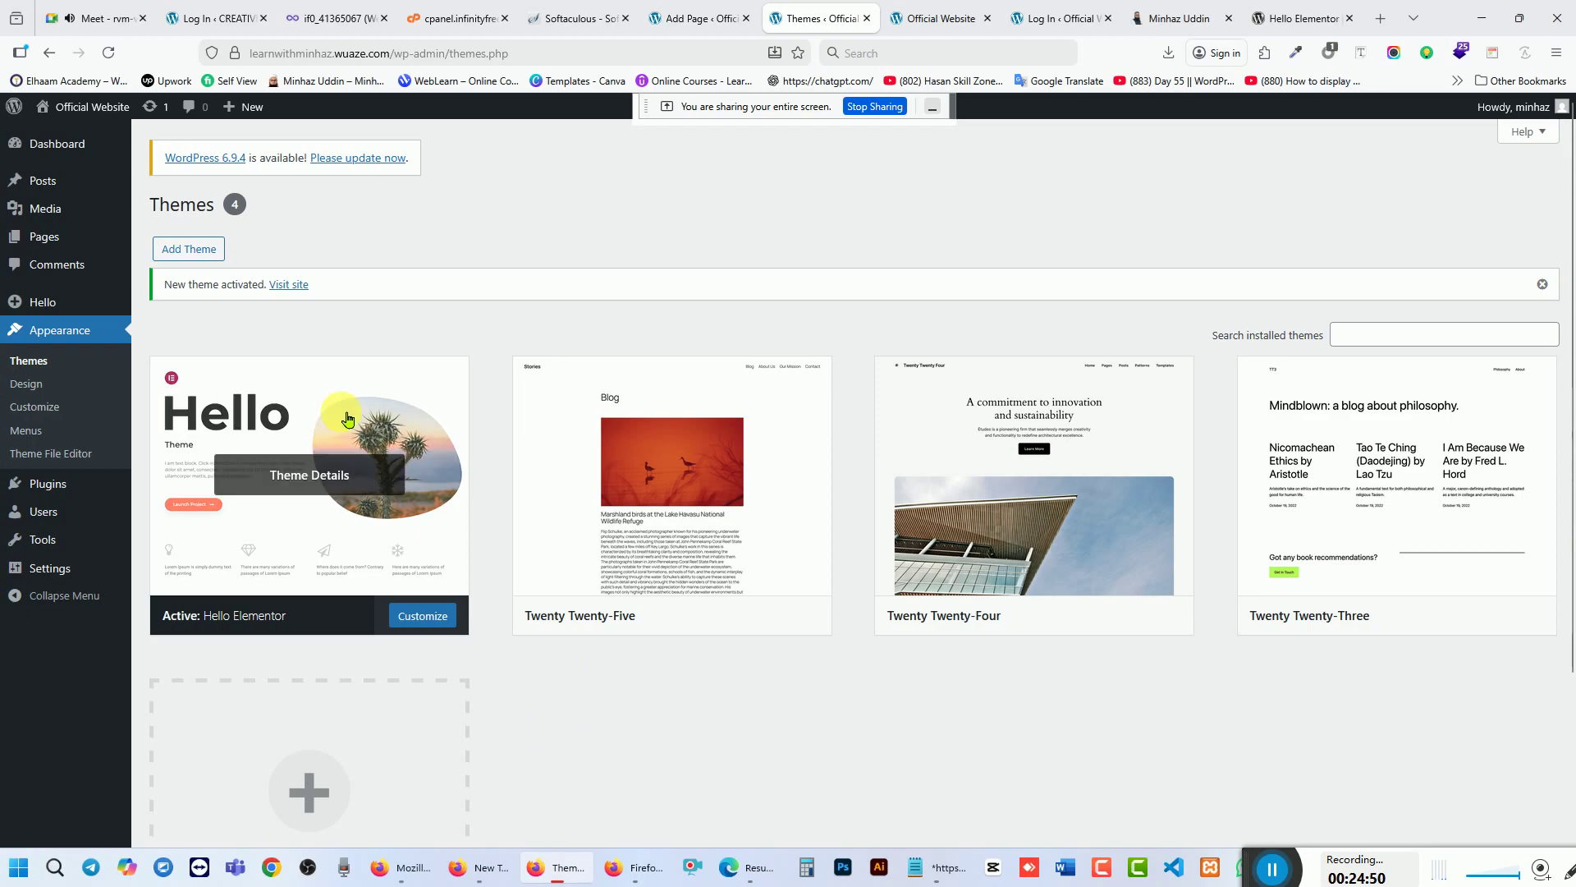